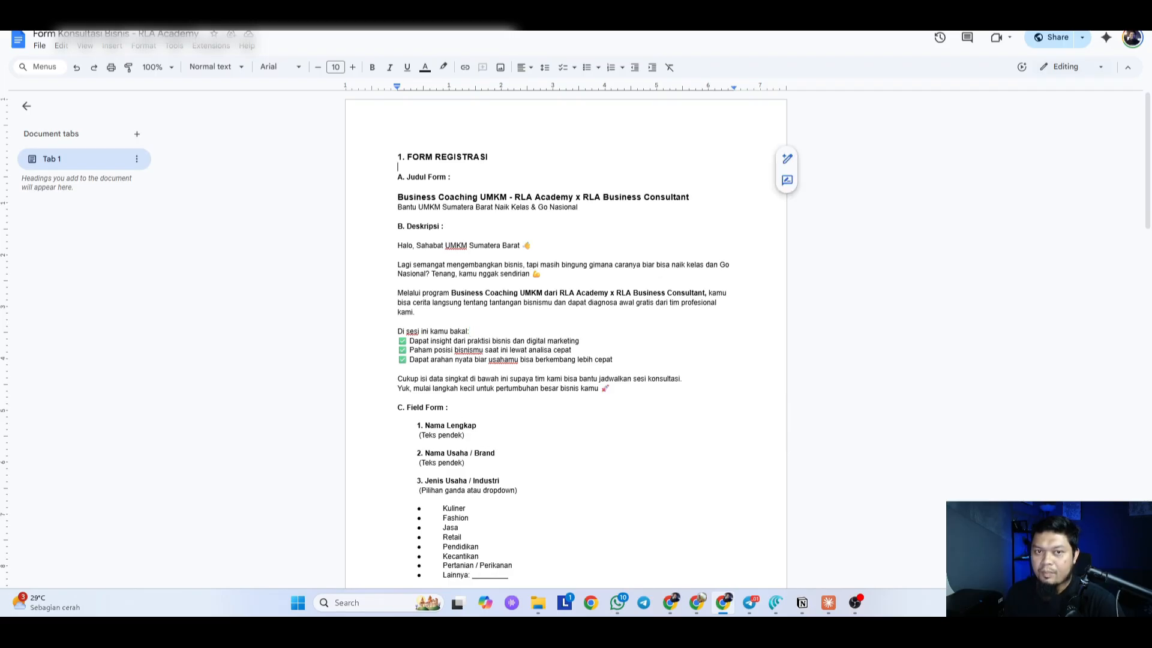
# Step: Look over the document's download and make-a-copy file options, then close them without changes
pyautogui.click(39, 45)
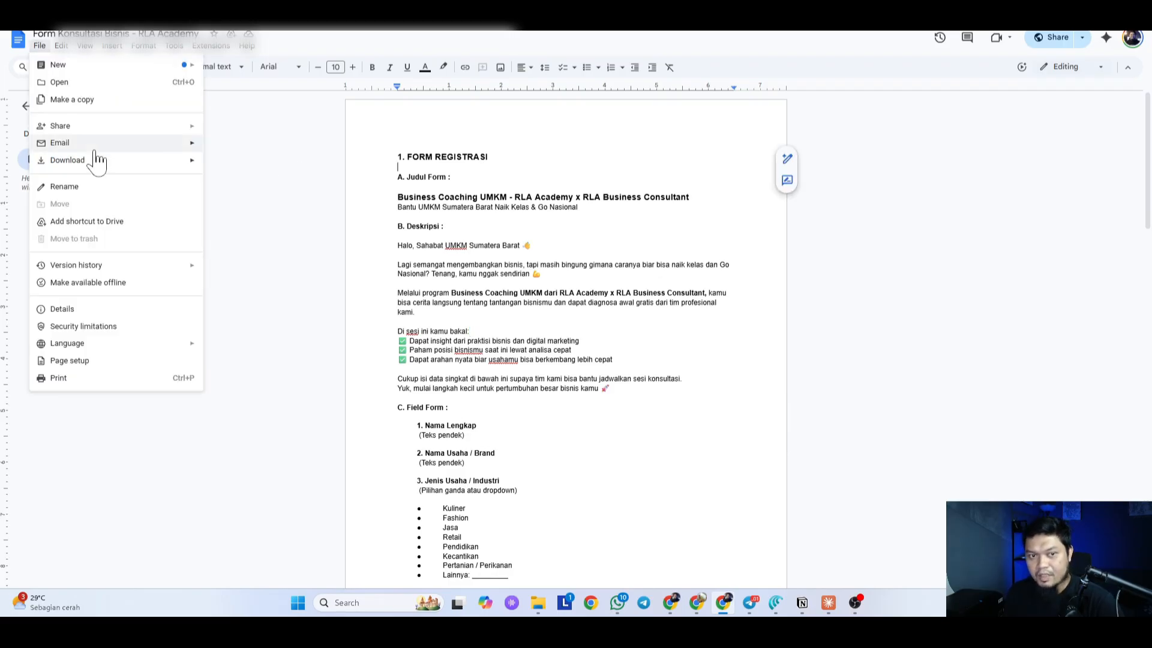
pyautogui.moveTo(137, 169)
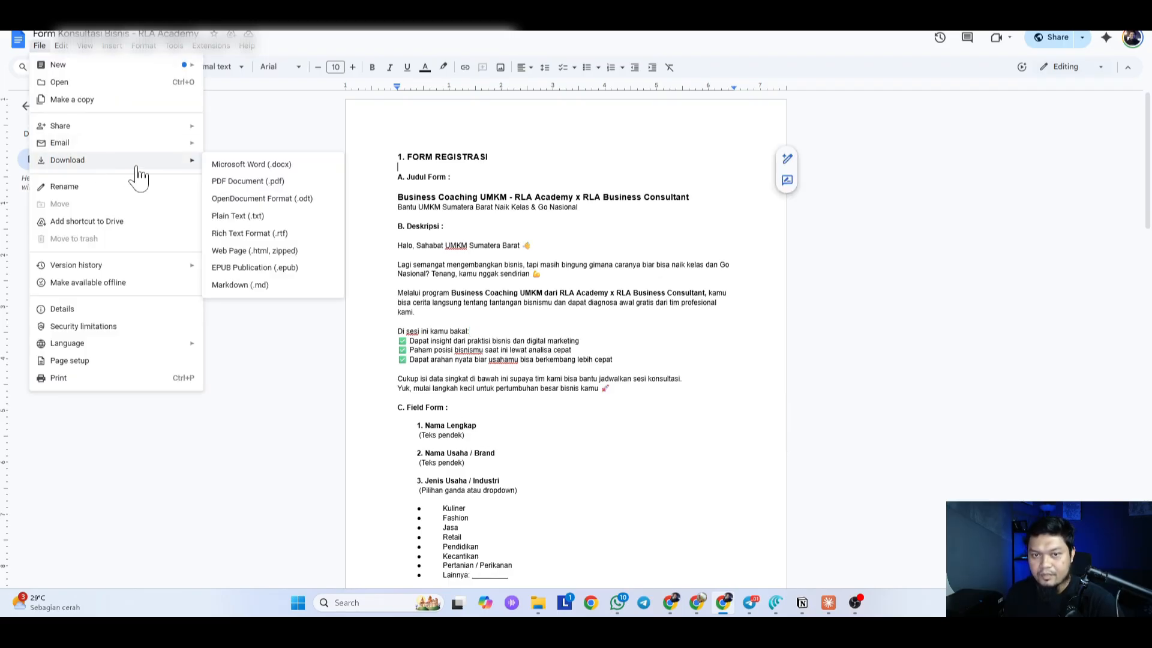
pyautogui.press('Escape')
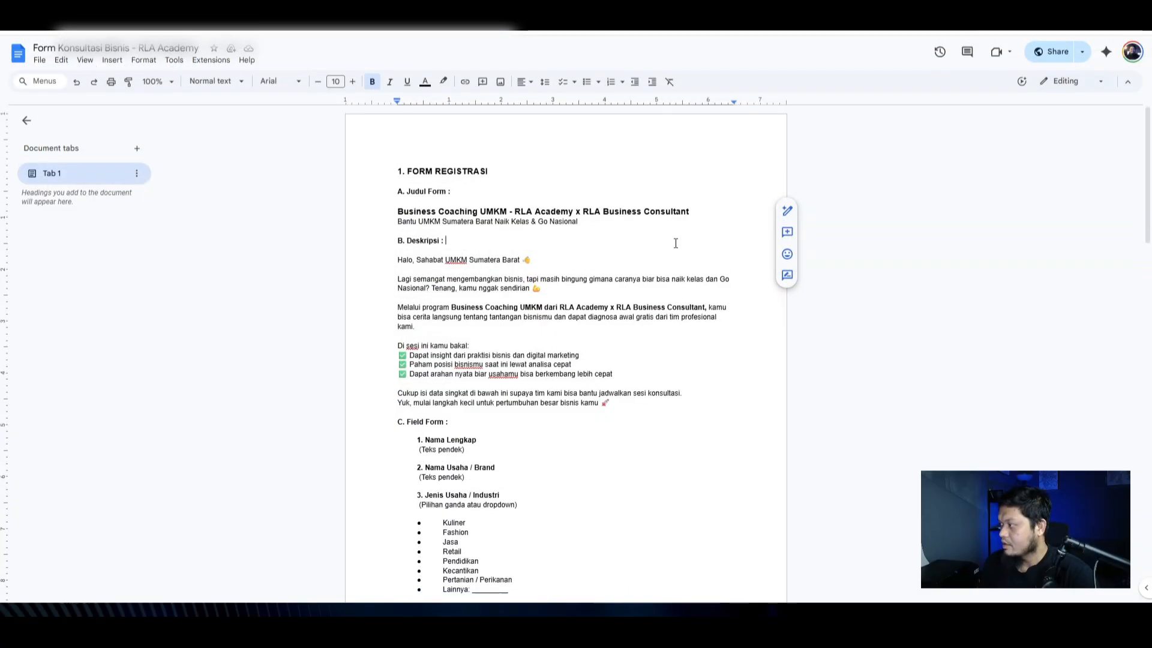
pyautogui.click(40, 60)
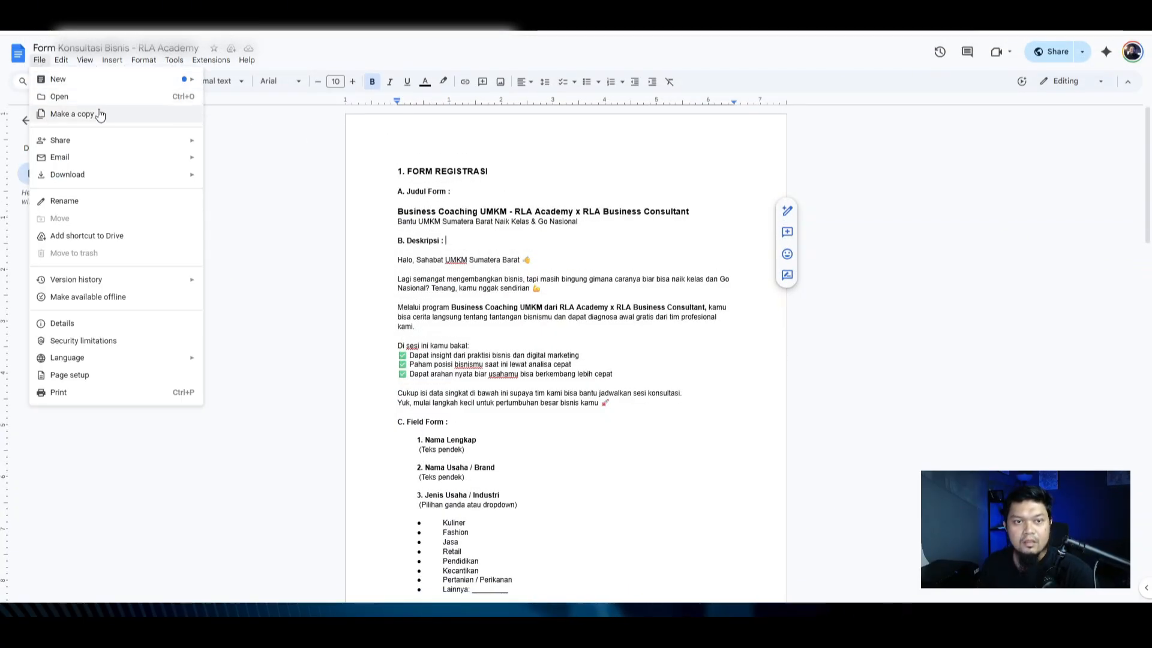
pyautogui.click(478, 246)
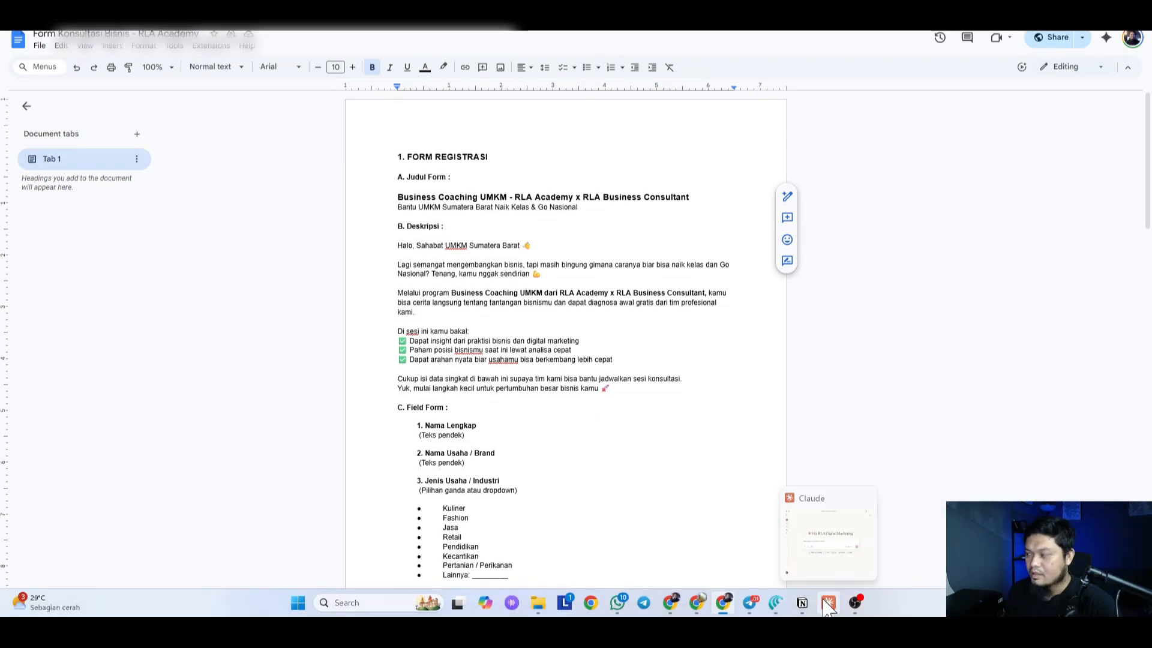
# Step: Bring up Claude, reposition its window, and open the RLA Agency project from Projects
pyautogui.click(828, 603)
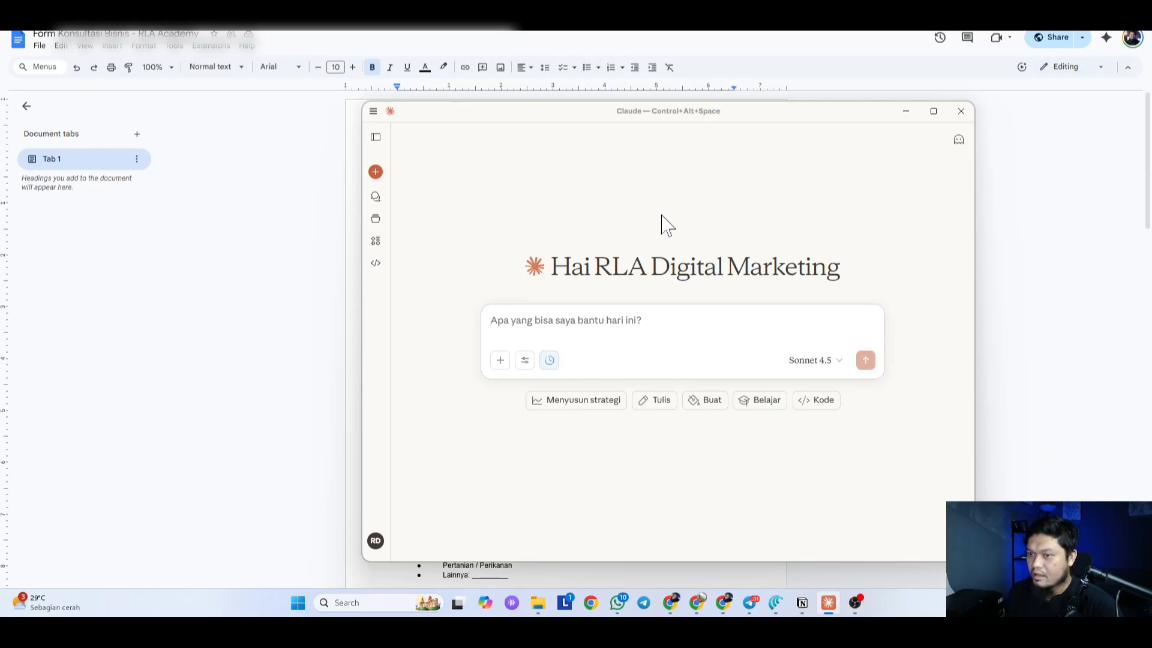
pyautogui.moveTo(761, 116); pyautogui.dragTo(653, 74)
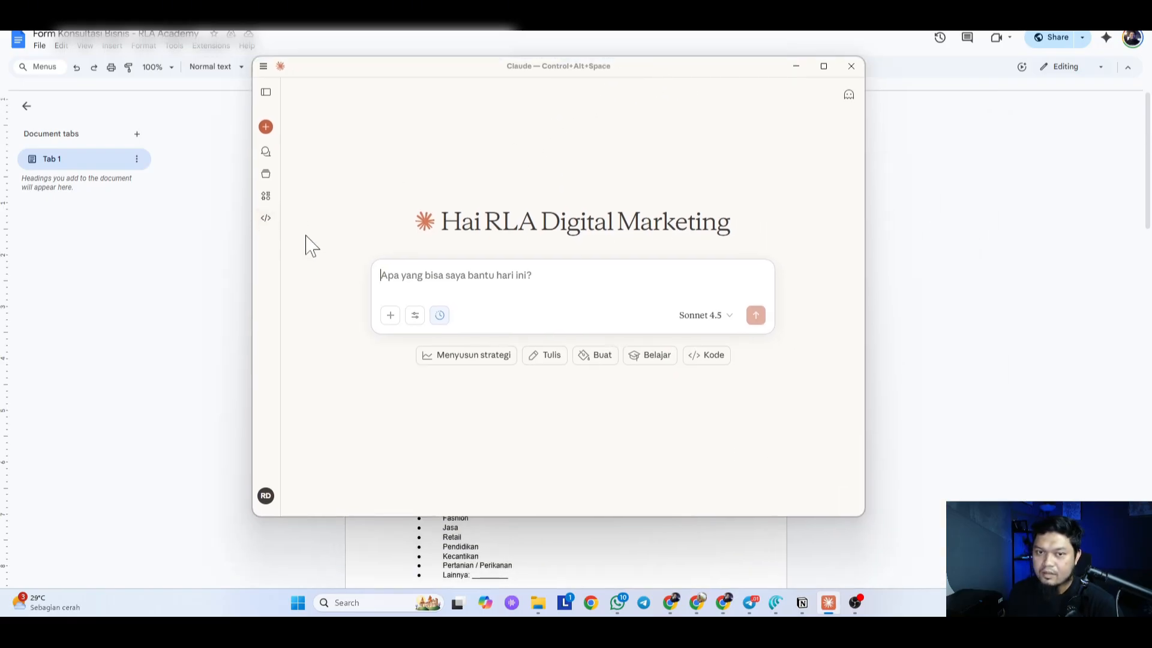
pyautogui.click(265, 174)
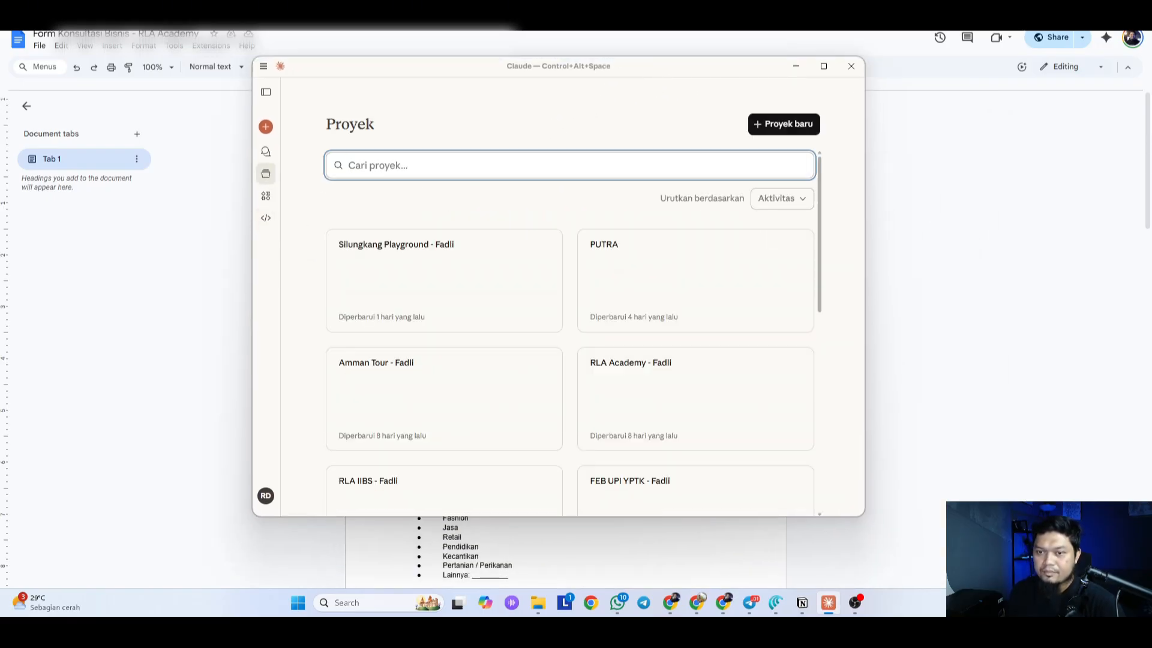
pyautogui.scroll(-1, 718, 412)
pyautogui.scroll(-5, 720, 420)
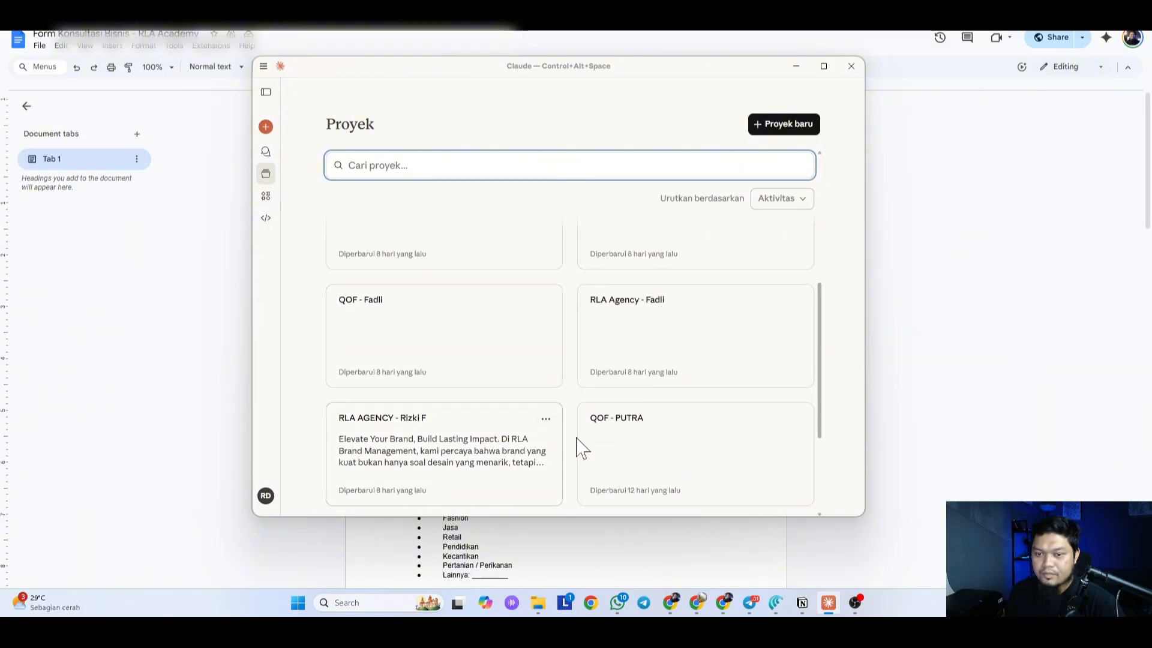
pyautogui.click(666, 364)
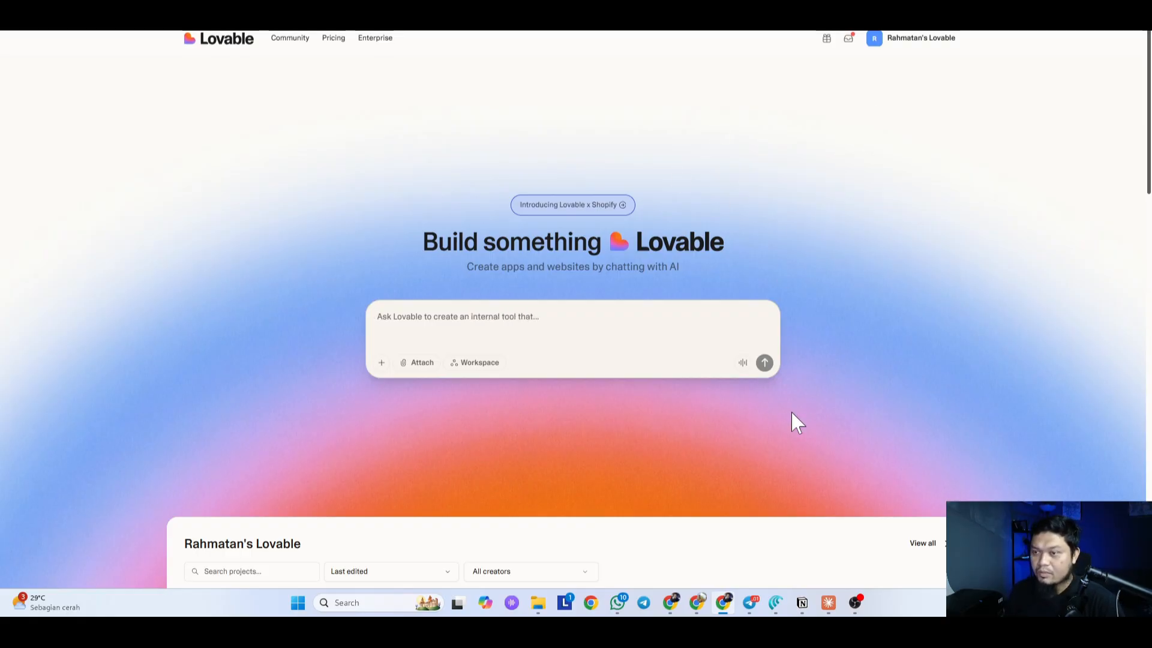
# Step: Move the Claude window right, view the Lovable start page, then switch back to Claude
pyautogui.click(828, 602)
pyautogui.moveTo(679, 70); pyautogui.dragTo(813, 81)
pyautogui.click(205, 208)
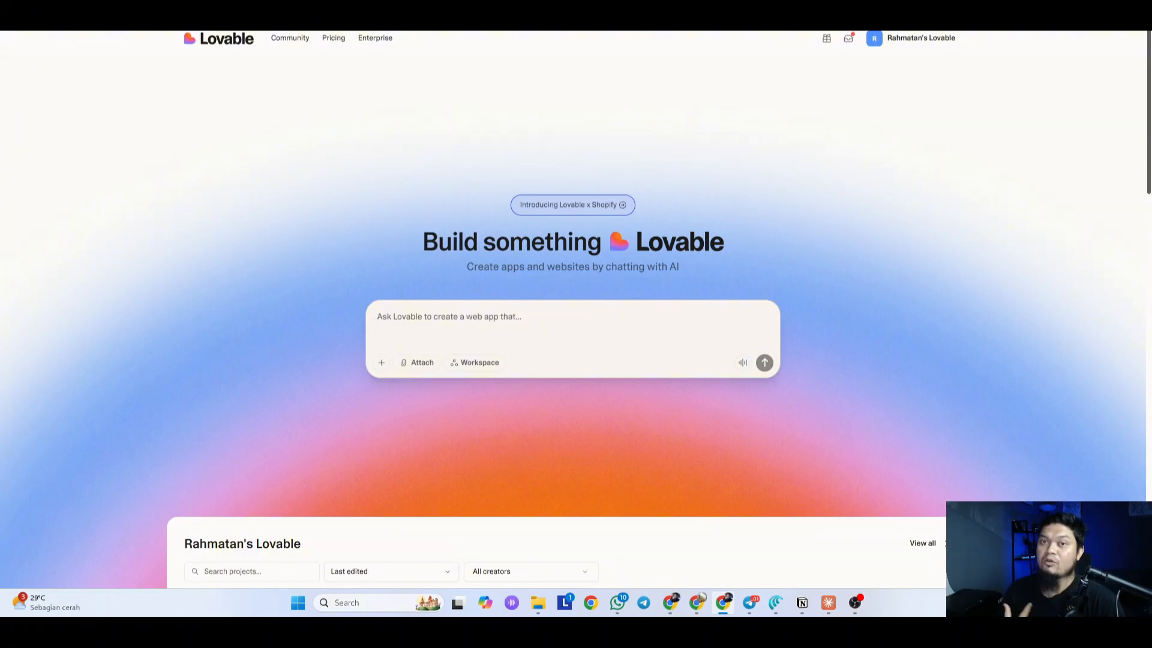
pyautogui.hotkey('alt', 'Tab')
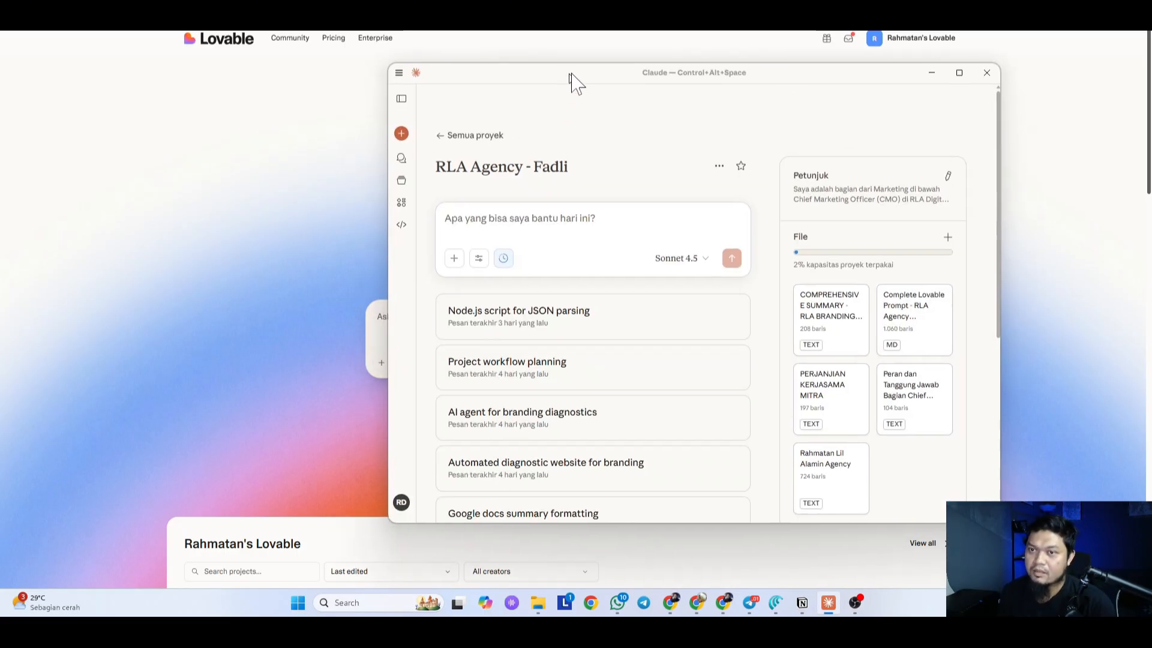
# Step: Centre the Claude window and draft the Indonesian web-app request mentioning the existing brief and reference site
pyautogui.moveTo(571, 82); pyautogui.dragTo(603, 72)
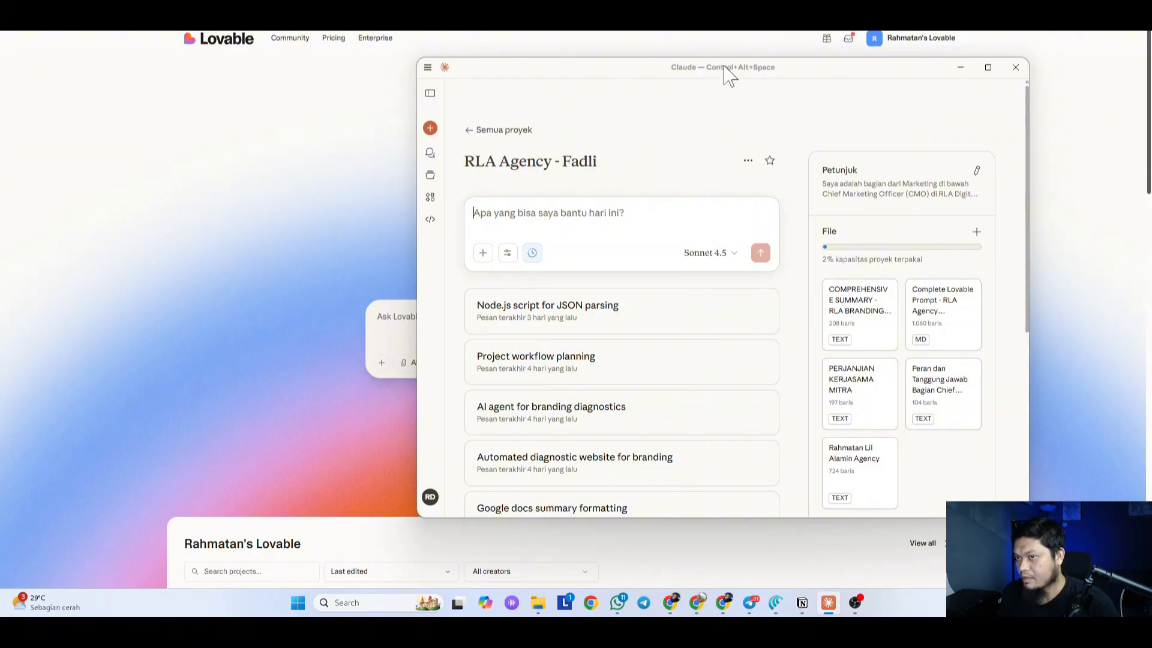
pyautogui.moveTo(726, 68); pyautogui.dragTo(598, 62)
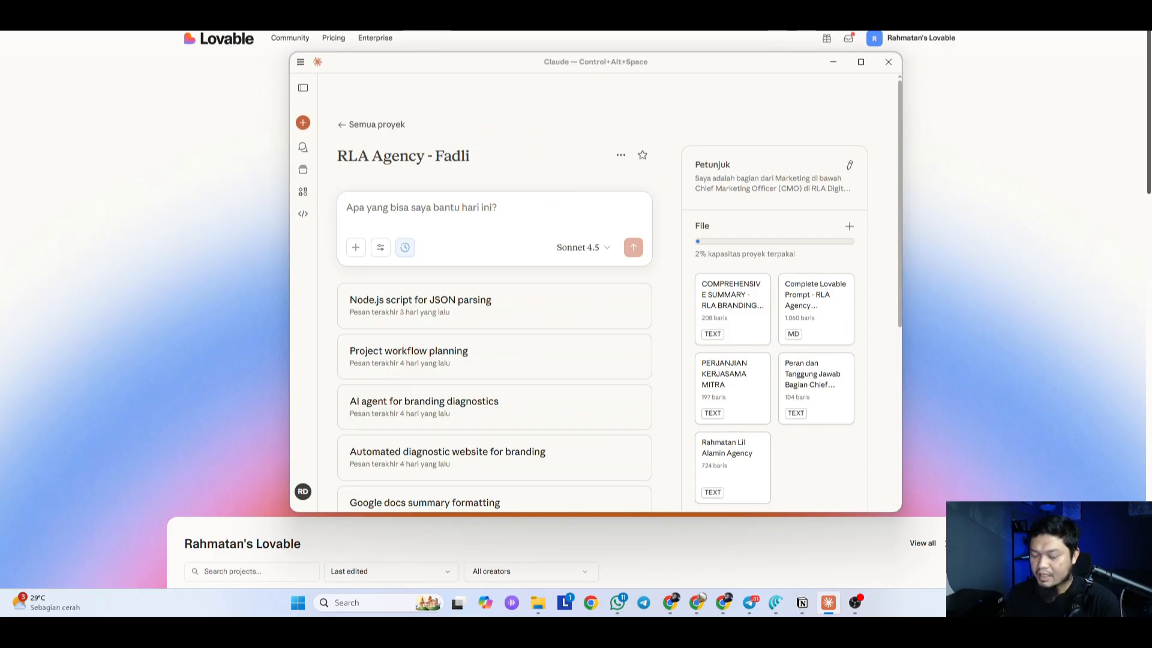
pyautogui.write('Saya menerima permintaan')
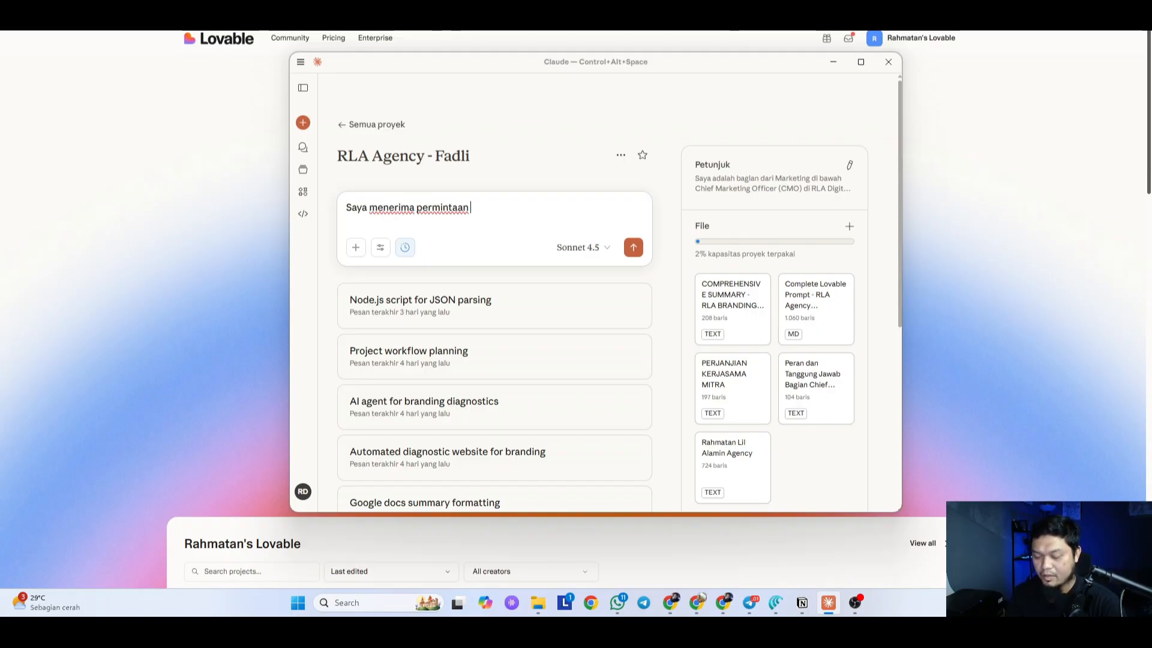
pyautogui.write(' ope')
pyautogui.press('BackSpace')
pyautogui.press('BackSpace')
pyautogui.press('BackSpace')
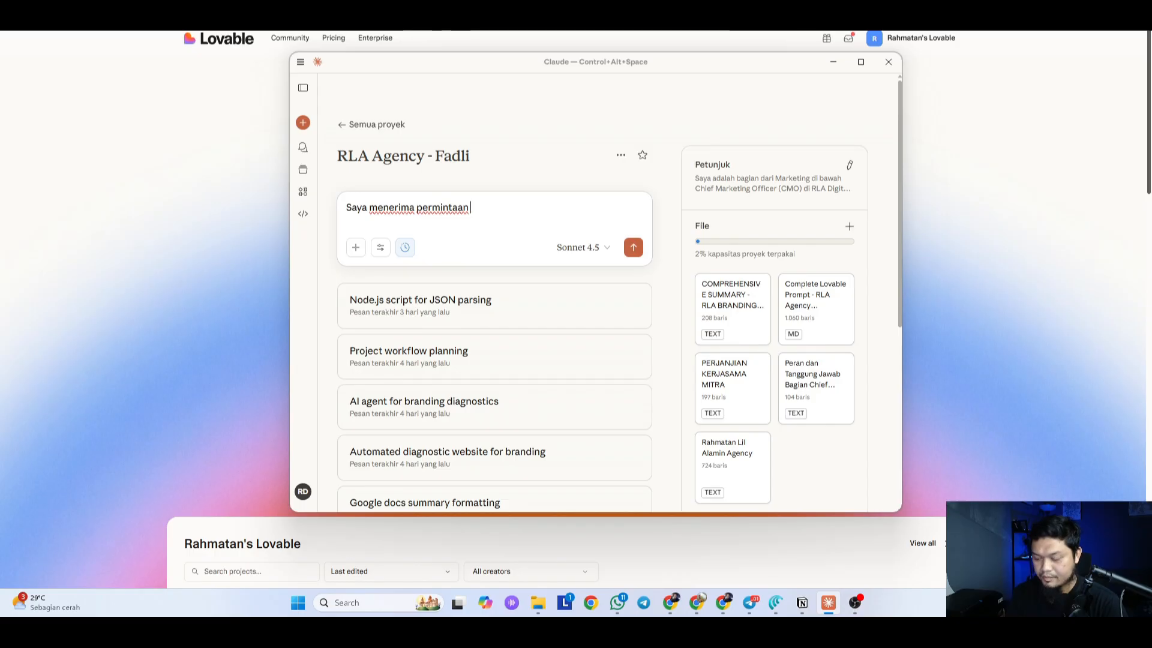
pyautogui.write('pembuatan web app dari t')
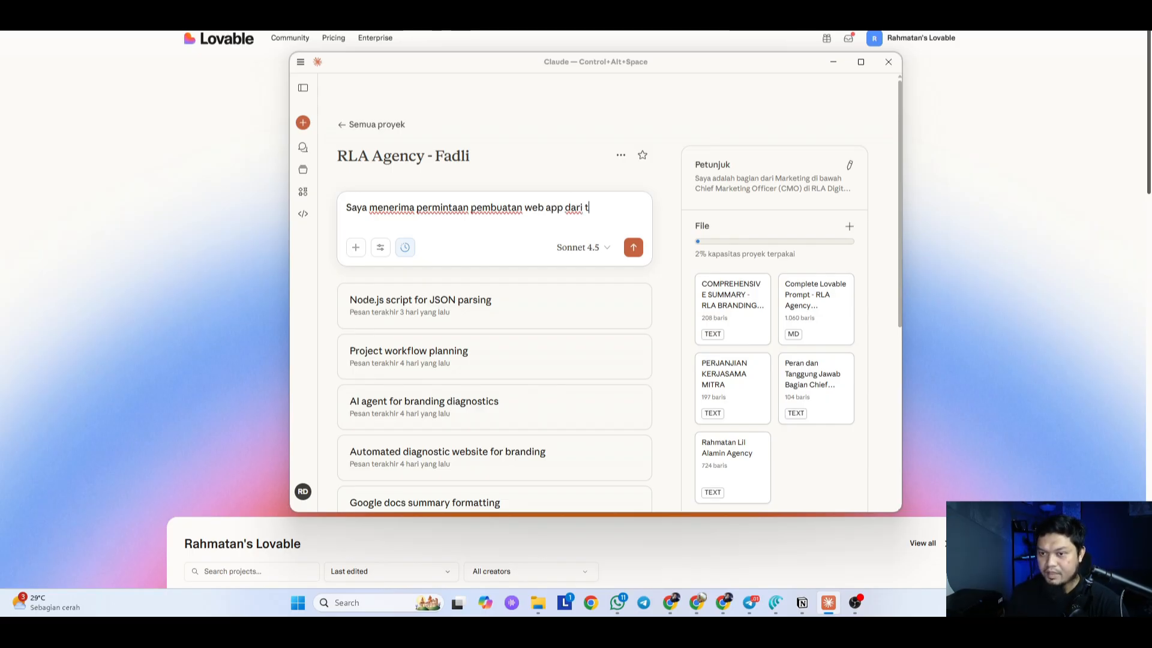
pyautogui.write('ud')
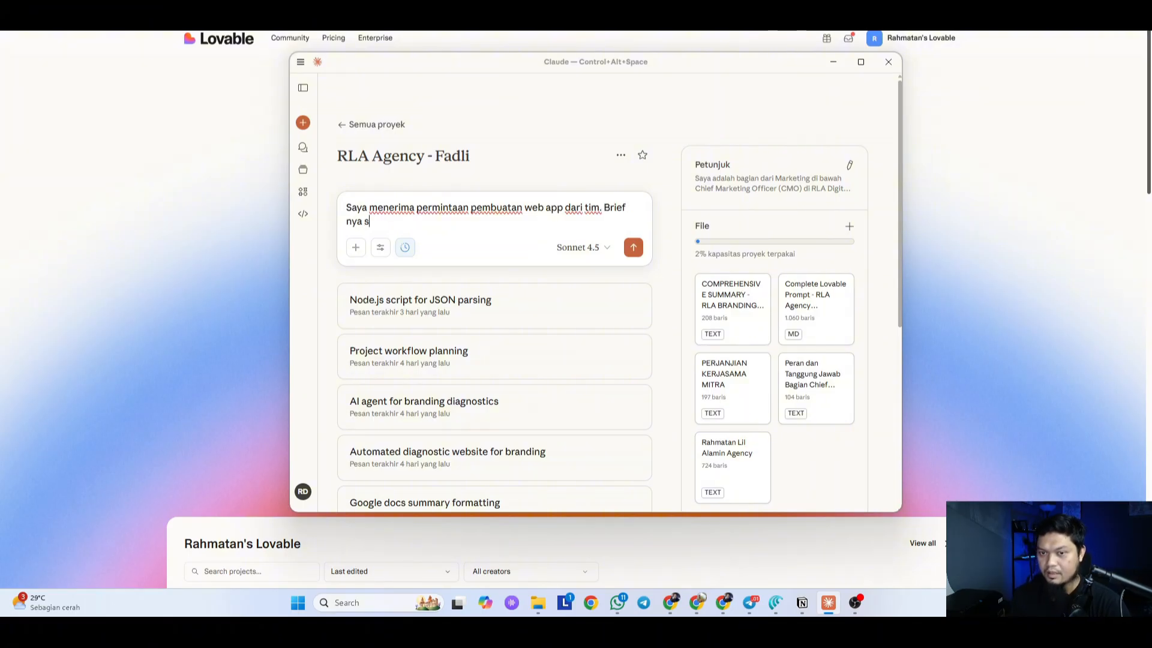
pyautogui.write('ah ad')
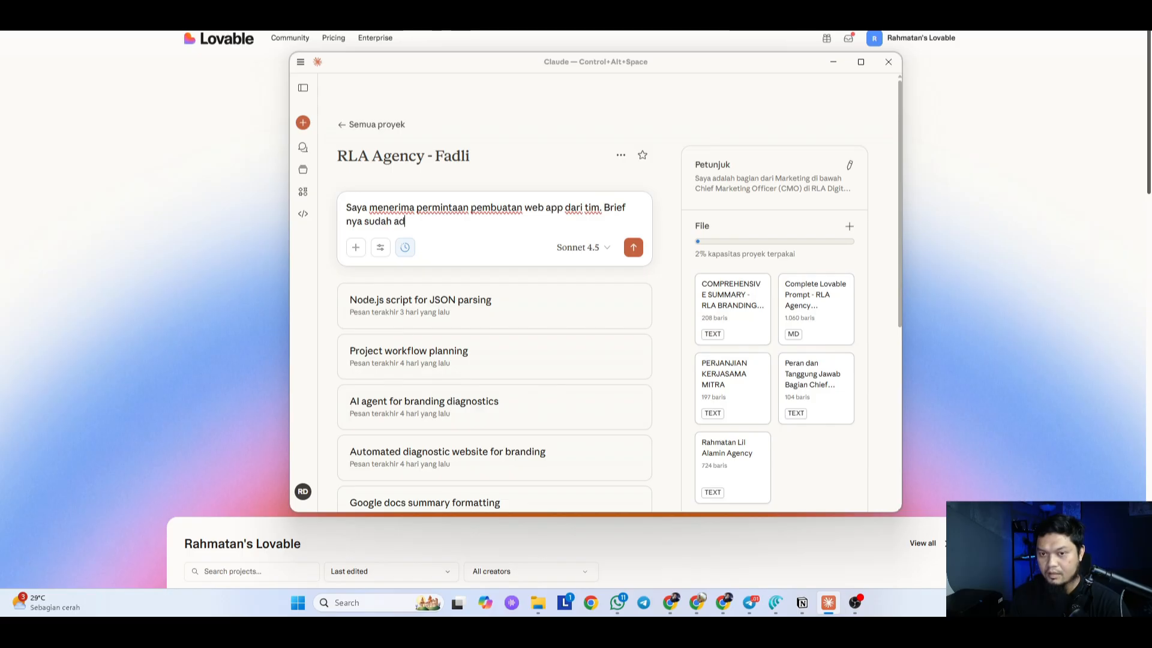
pyautogui.write('a, dan')
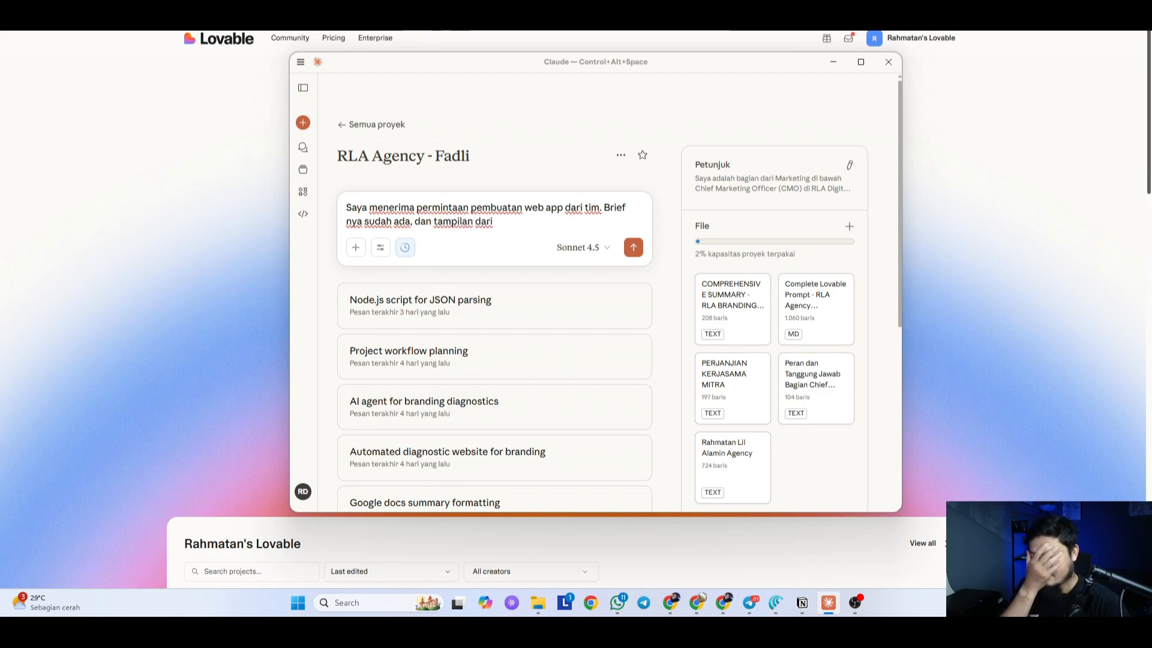
pyautogui.write('tampilan dari web app nya itu kurang lebih')
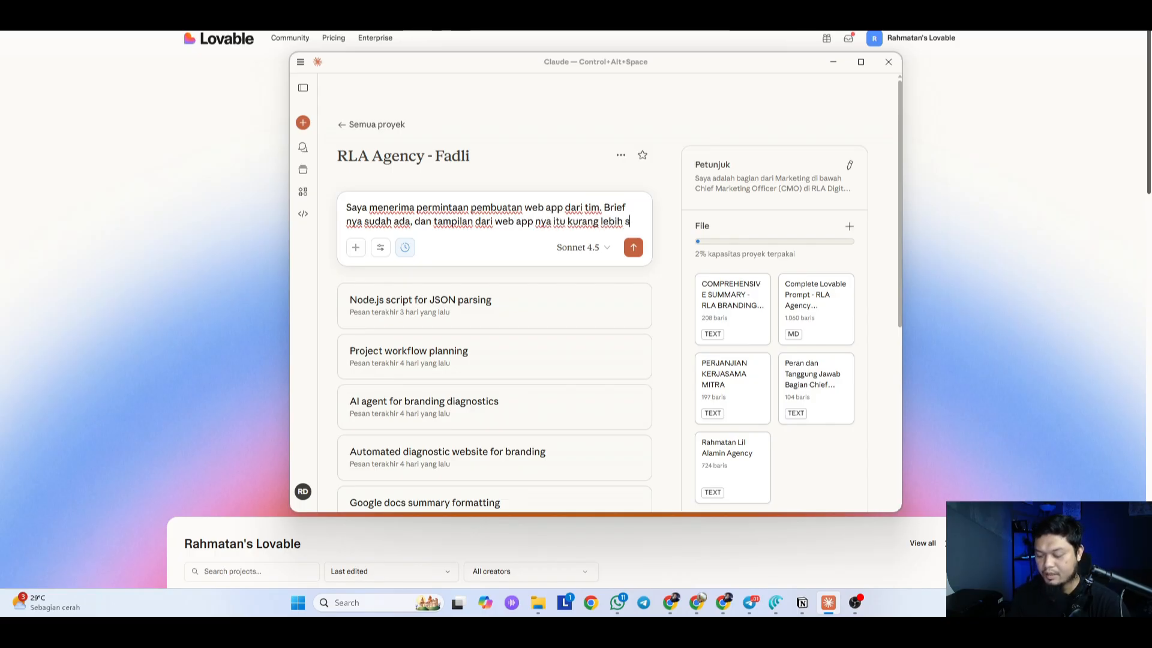
pyautogui.write('seperti yang ada')
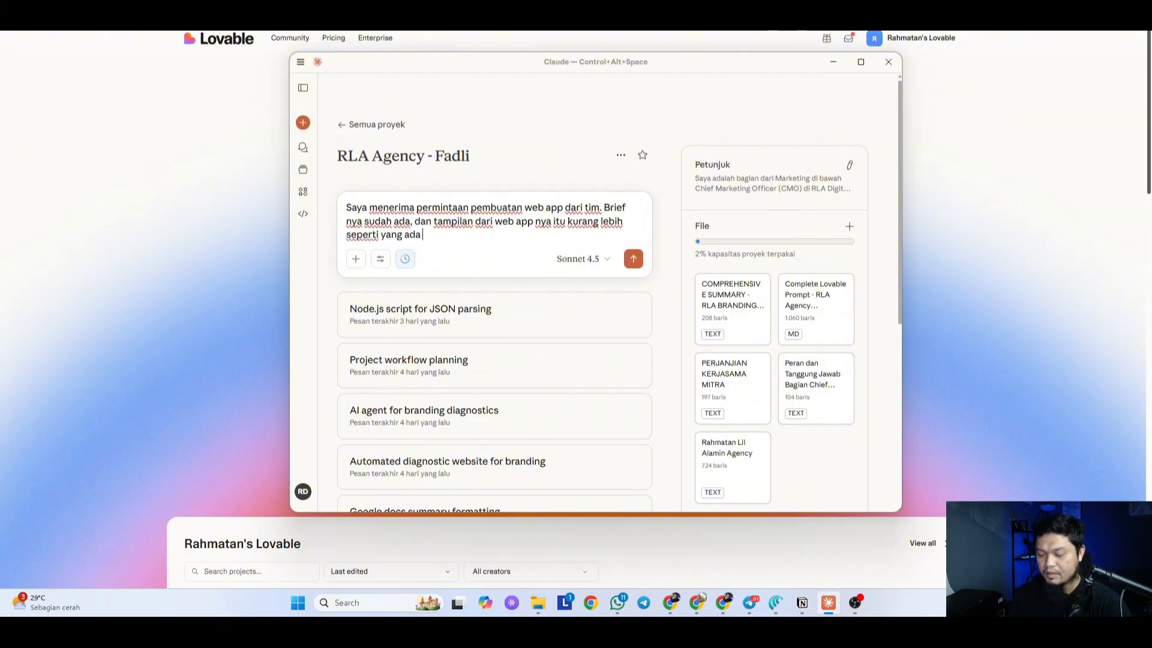
pyautogui.write('b ini -->')
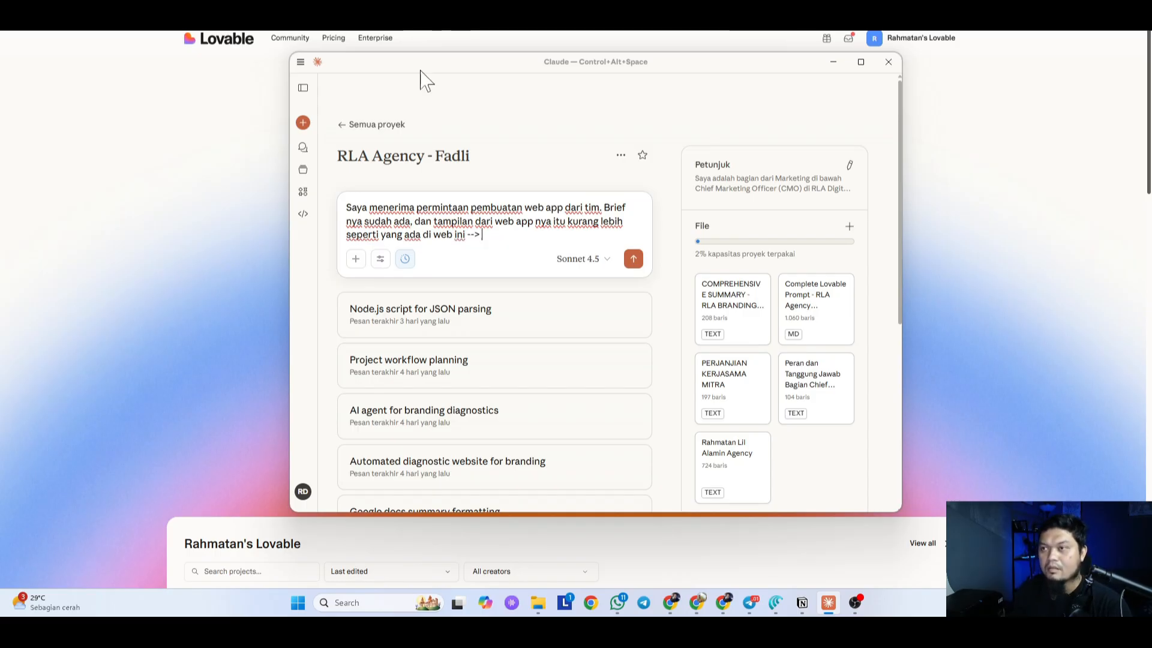
# Step: Go to the Qōf Sport free-trial registration form site in Chrome
pyautogui.click(750, 13)
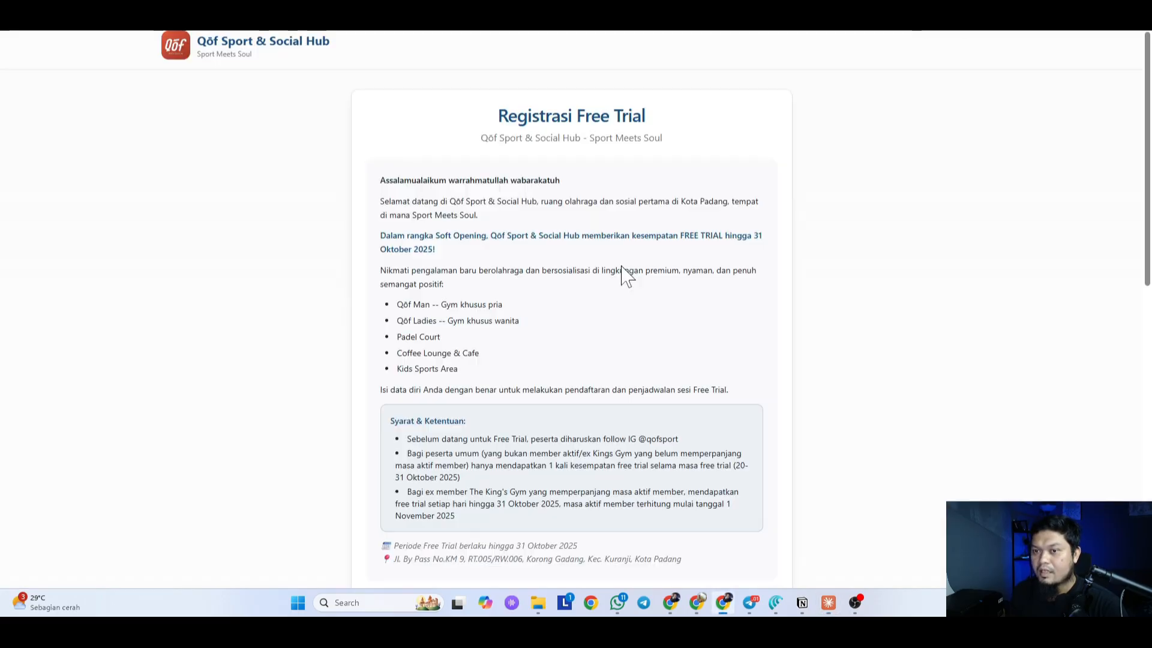
pyautogui.click(252, 13)
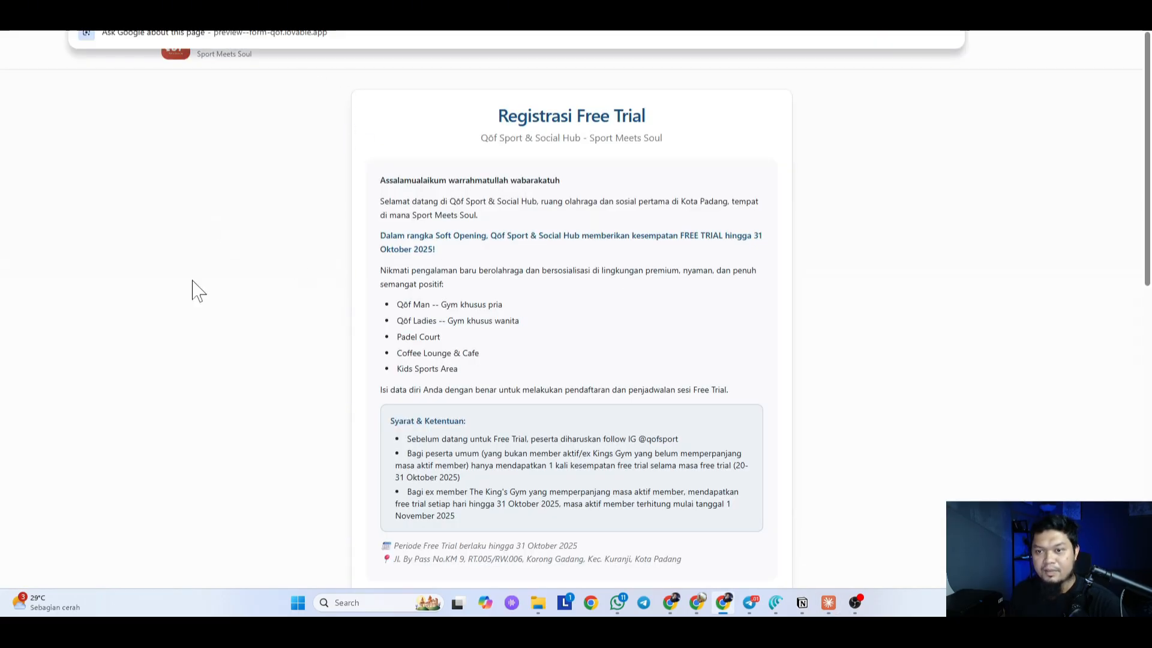
pyautogui.click(192, 281)
pyautogui.click(276, 13)
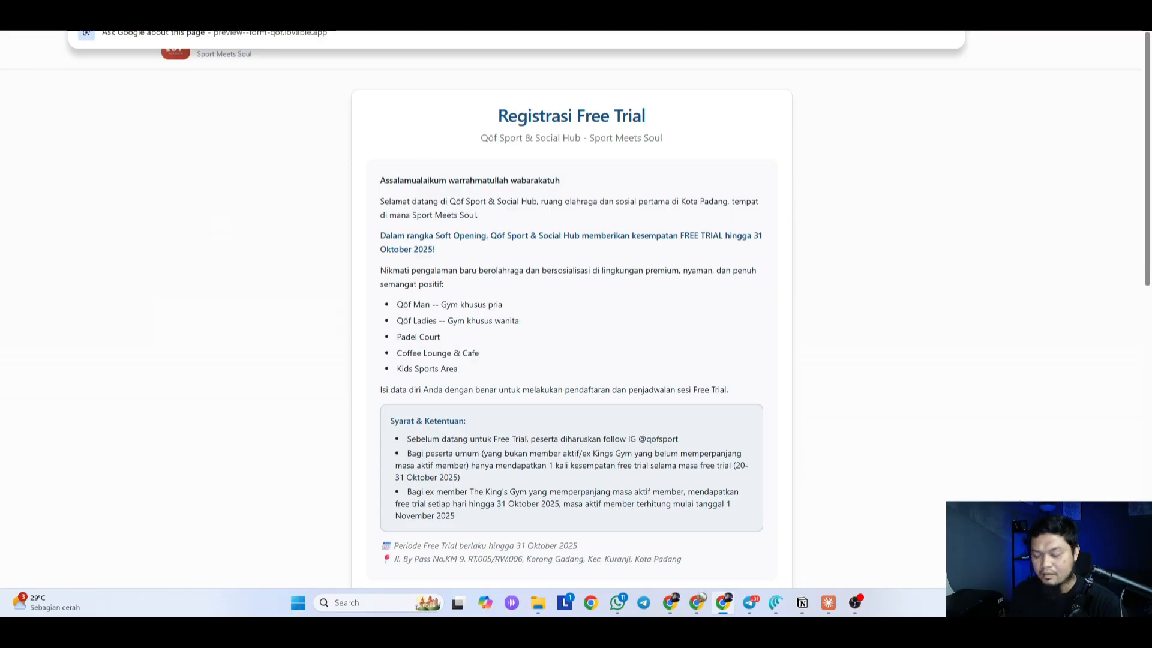
pyautogui.write('form')
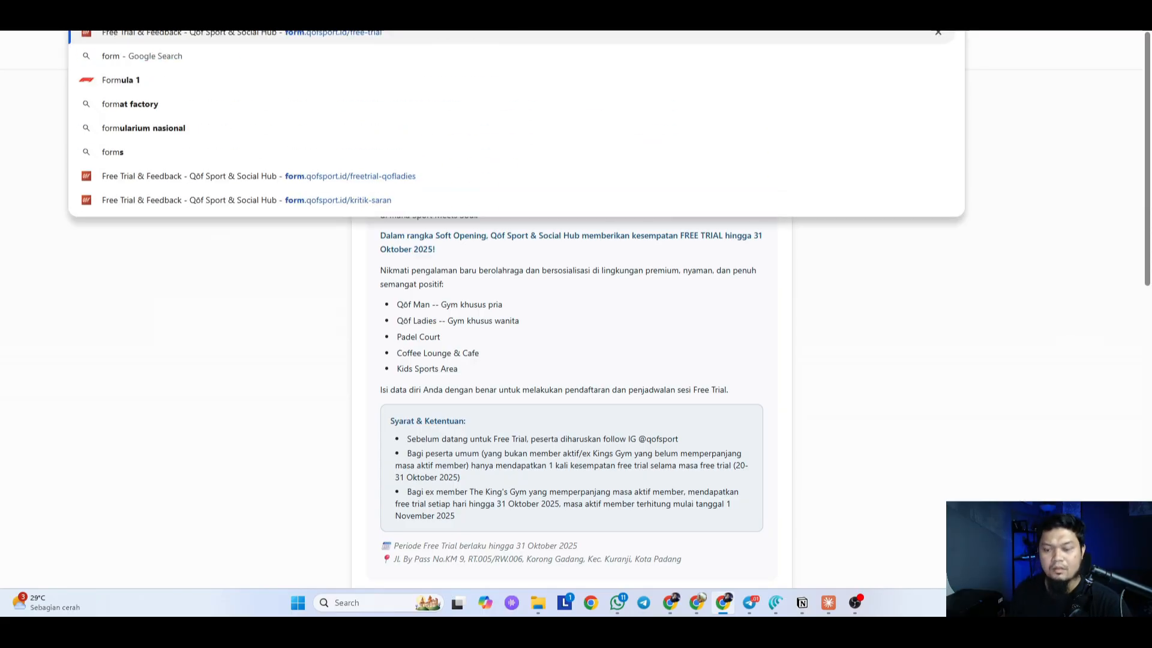
pyautogui.press('Return')
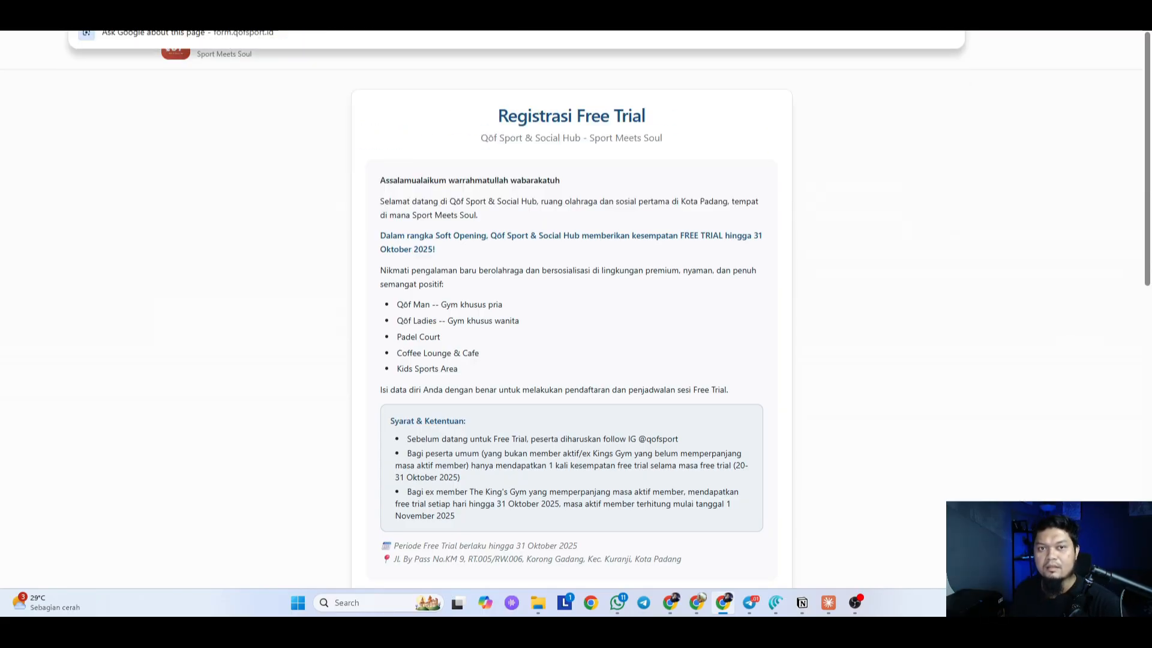
# Step: Zoom out and review the free-trial form, including its Status choices
pyautogui.hotkey('ctrl', '-')
pyautogui.scroll(-9, 611, 281)
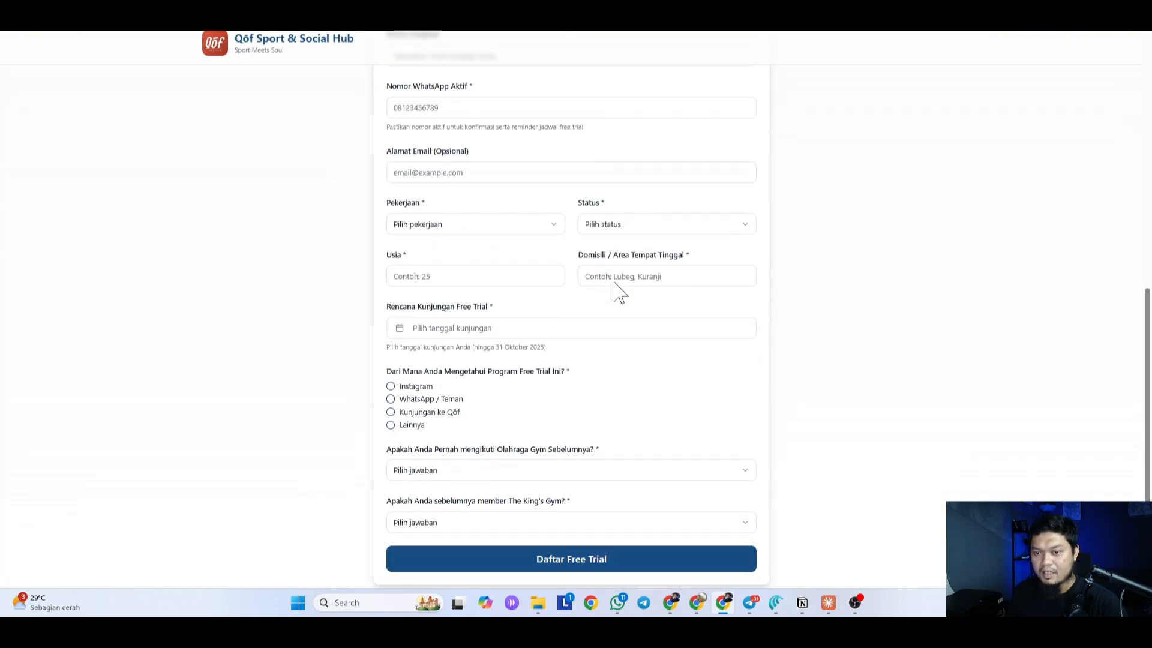
pyautogui.scroll(5, 613, 281)
pyautogui.scroll(-4, 618, 281)
pyautogui.click(634, 276)
pyautogui.click(779, 188)
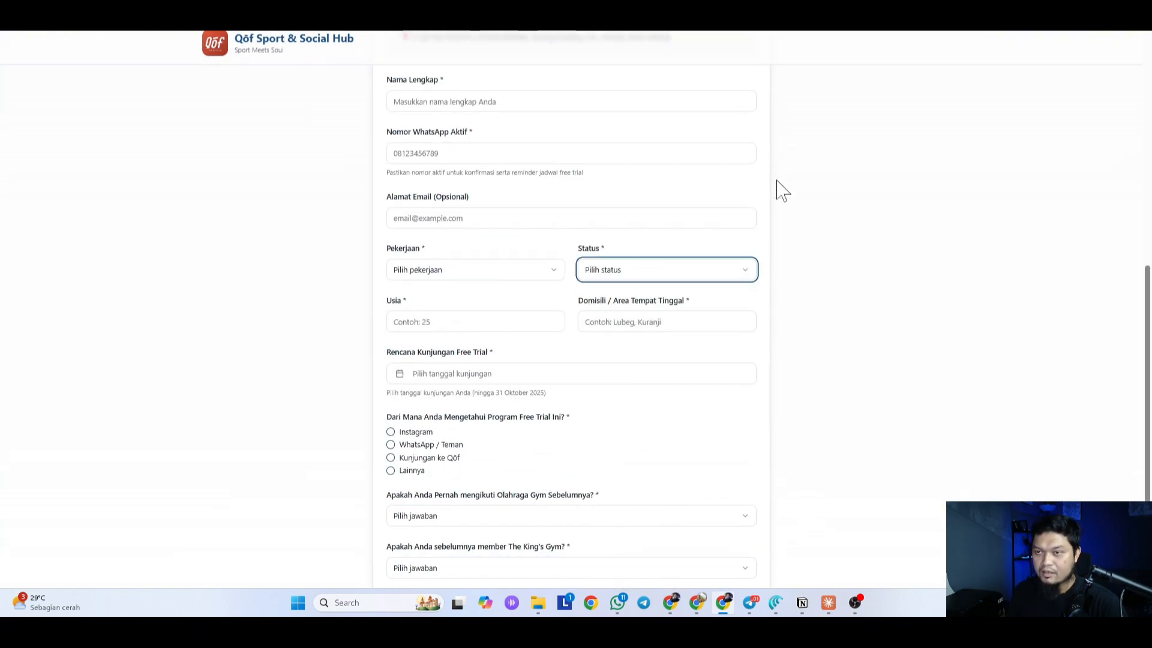
pyautogui.scroll(4, 779, 188)
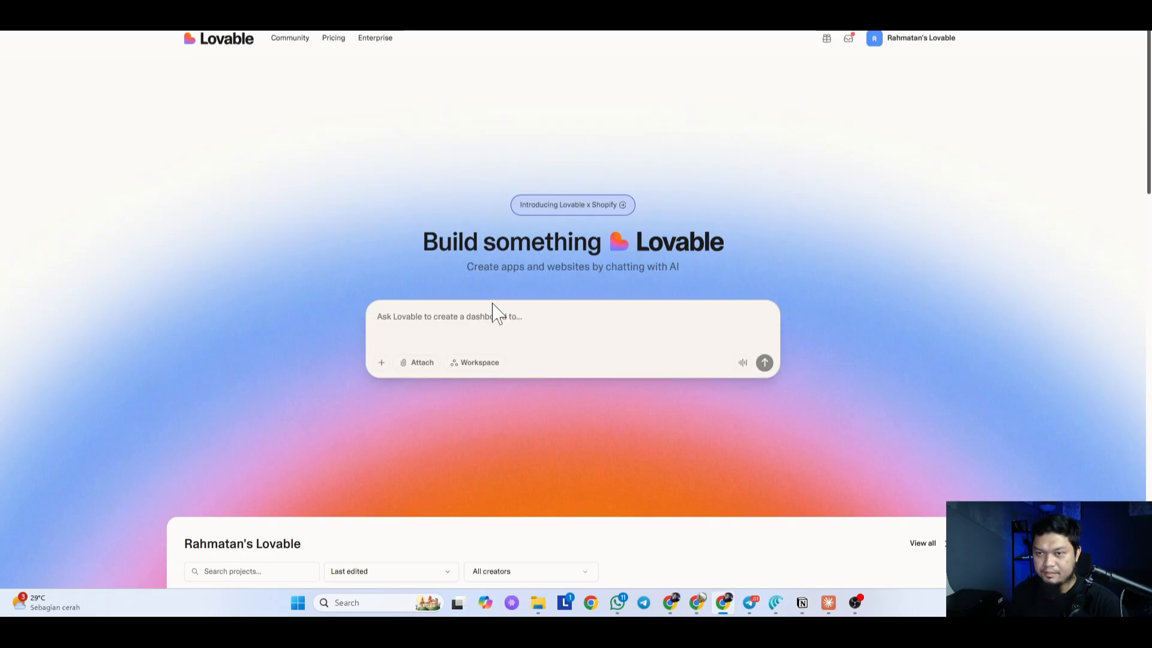
# Step: Paste the reference form URL into the Claude draft and add 'Brief nya bisa kamu pelajari di dokumen yang saya'
pyautogui.click(828, 604)
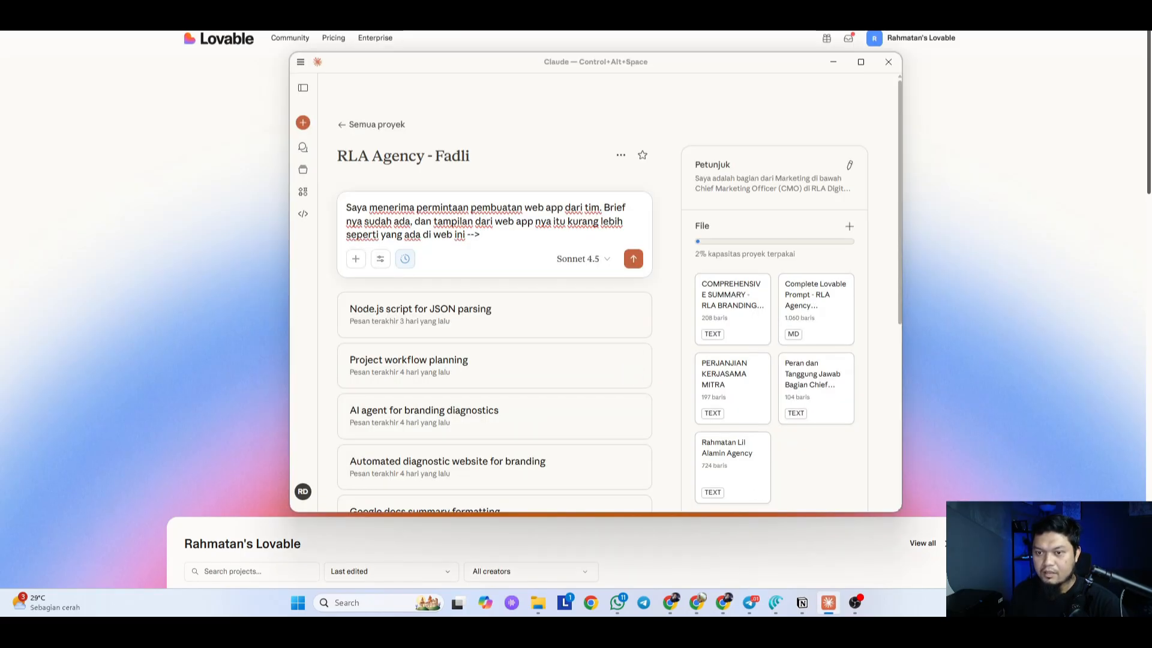
pyautogui.write('https://form.qofsport.id/free-trial')
pyautogui.hotkey('shift', 'Return')
pyautogui.hotkey('shift', 'Return')
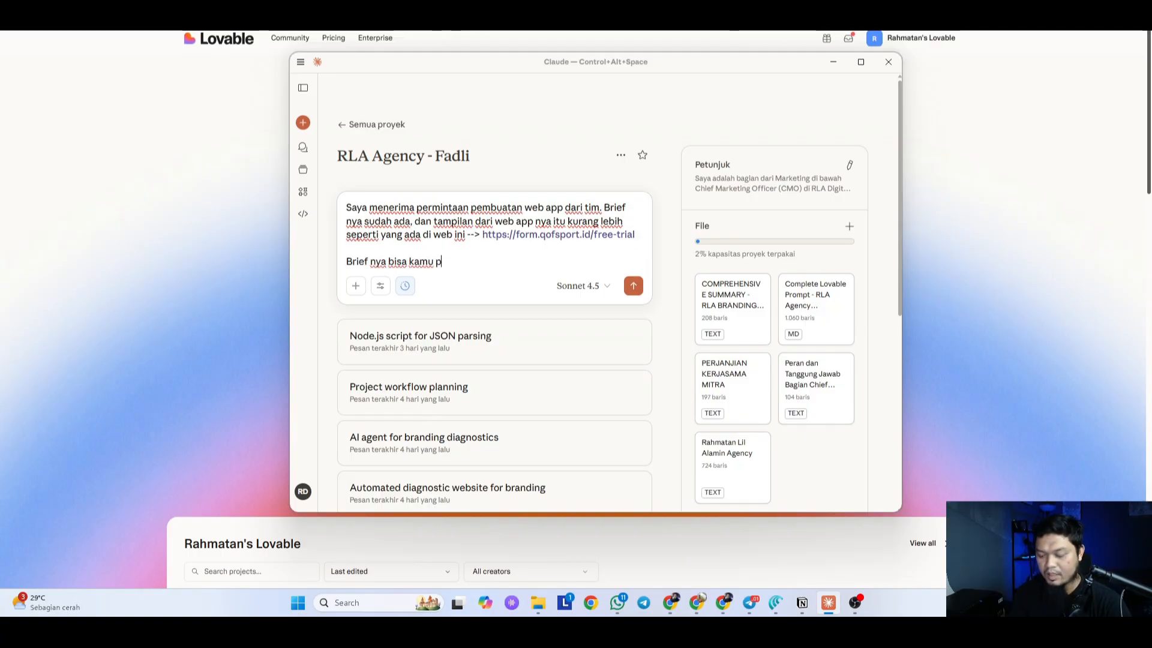
pyautogui.write('Brief nya bisa kamu pelajari di ')
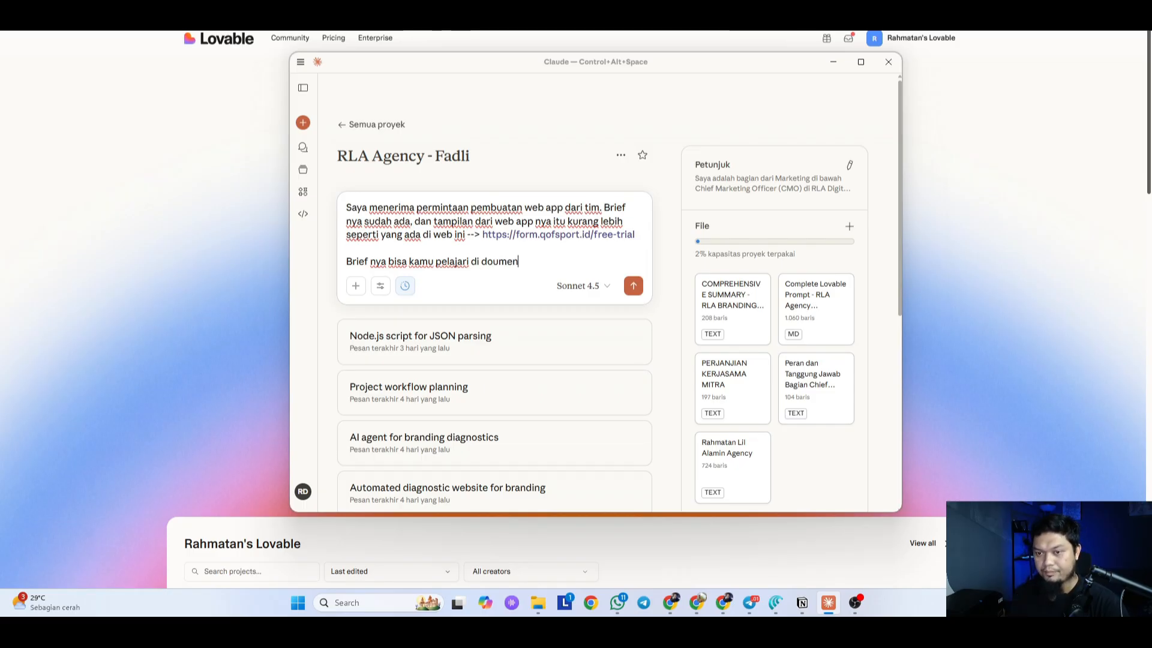
pyautogui.write('dokumen ya')
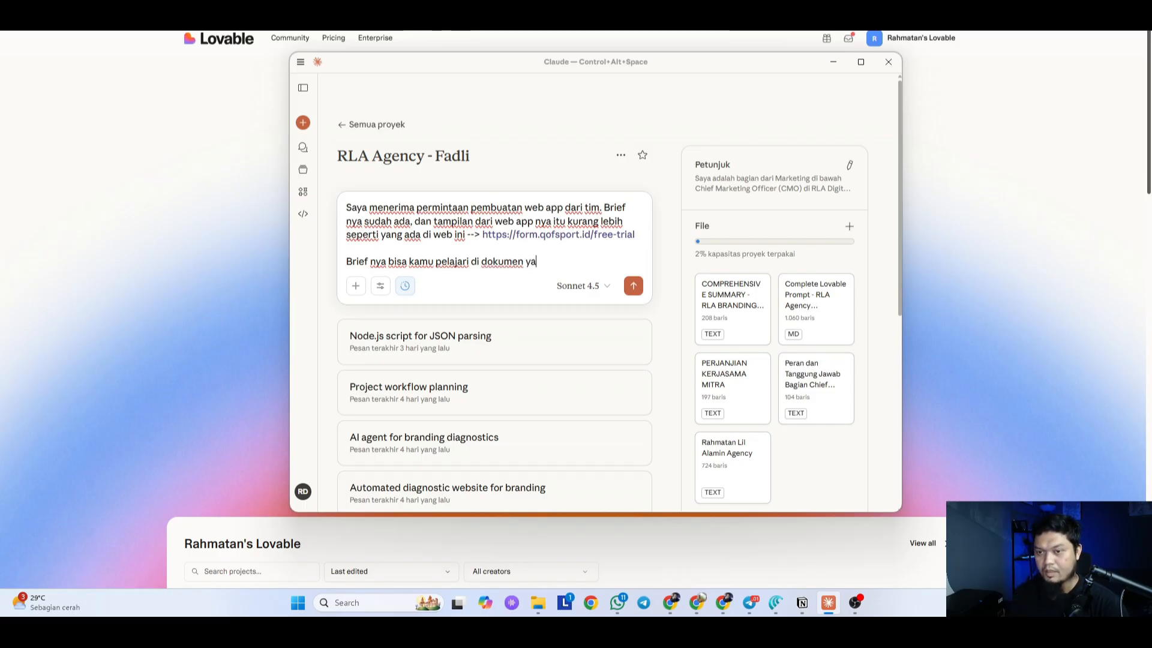
pyautogui.write('ng saya upload.')
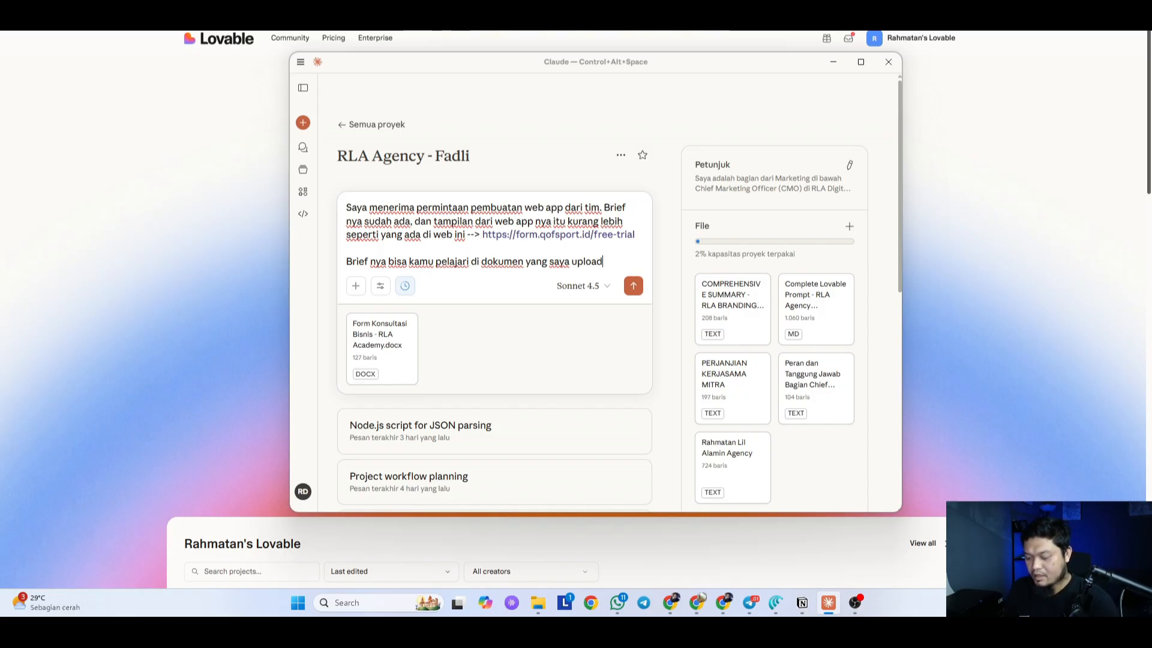
# Step: Check the Claude search and tools options, then close them unchanged
pyautogui.moveTo(490, 221); pyautogui.dragTo(492, 234)
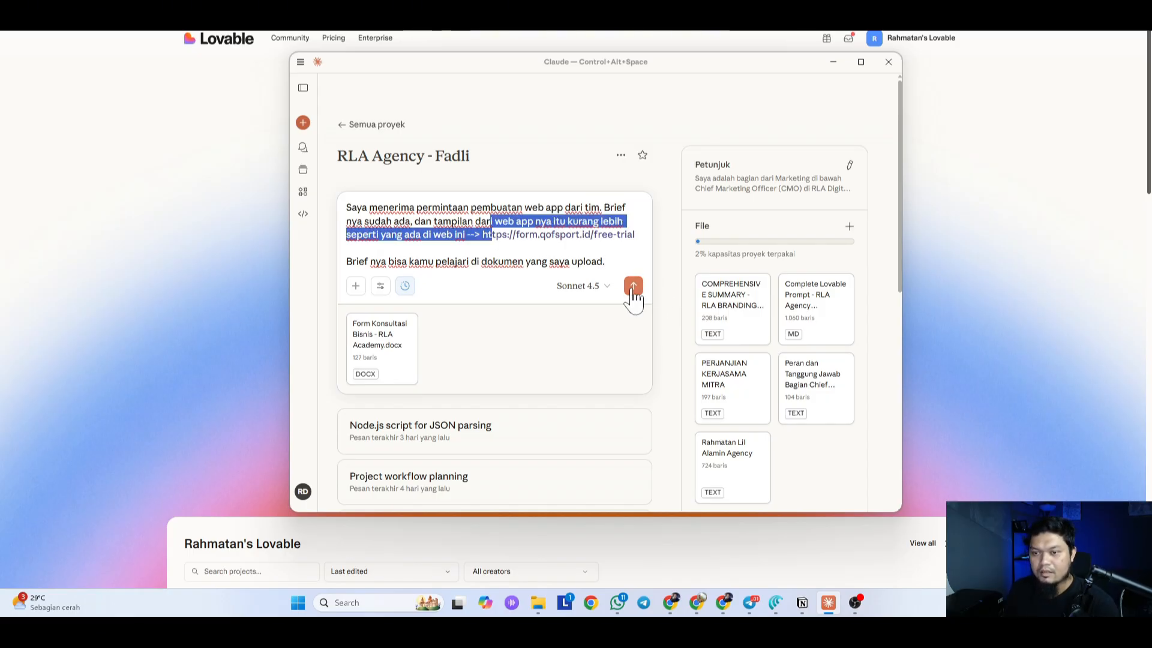
pyautogui.click(381, 287)
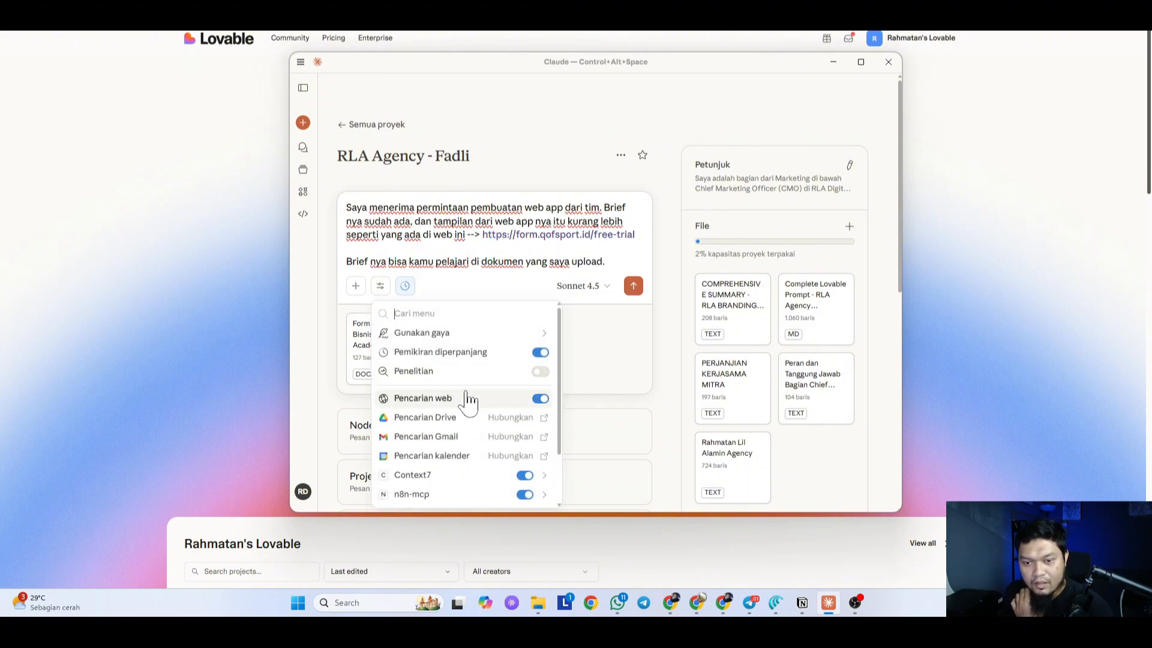
pyautogui.scroll(-1, 474, 390)
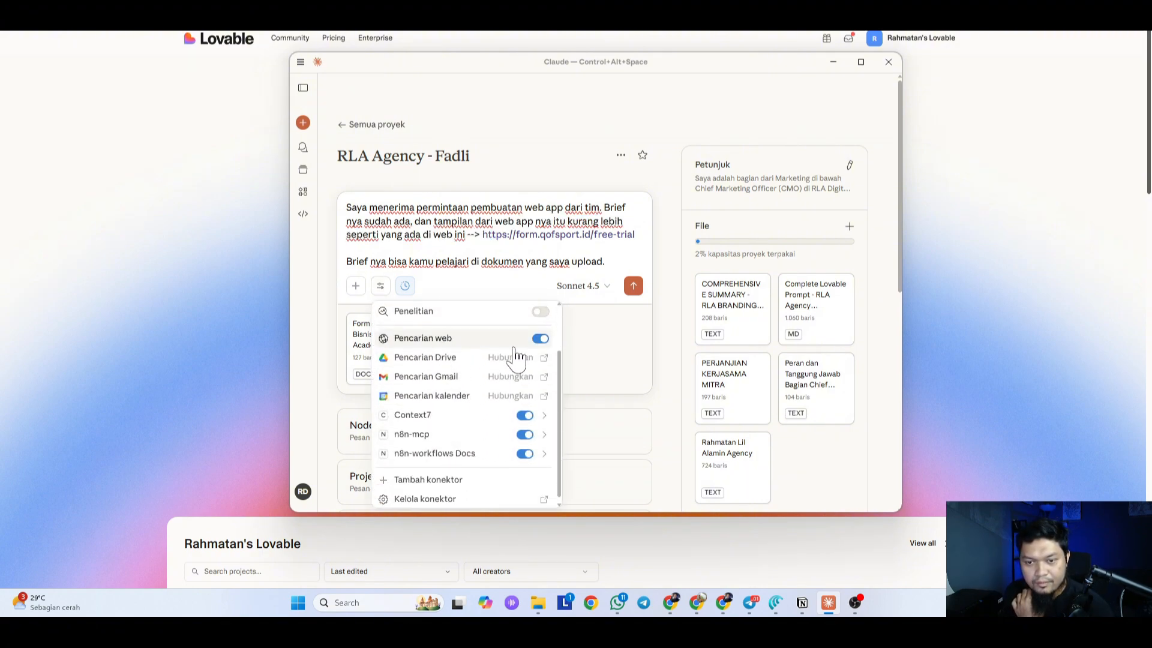
pyautogui.click(489, 240)
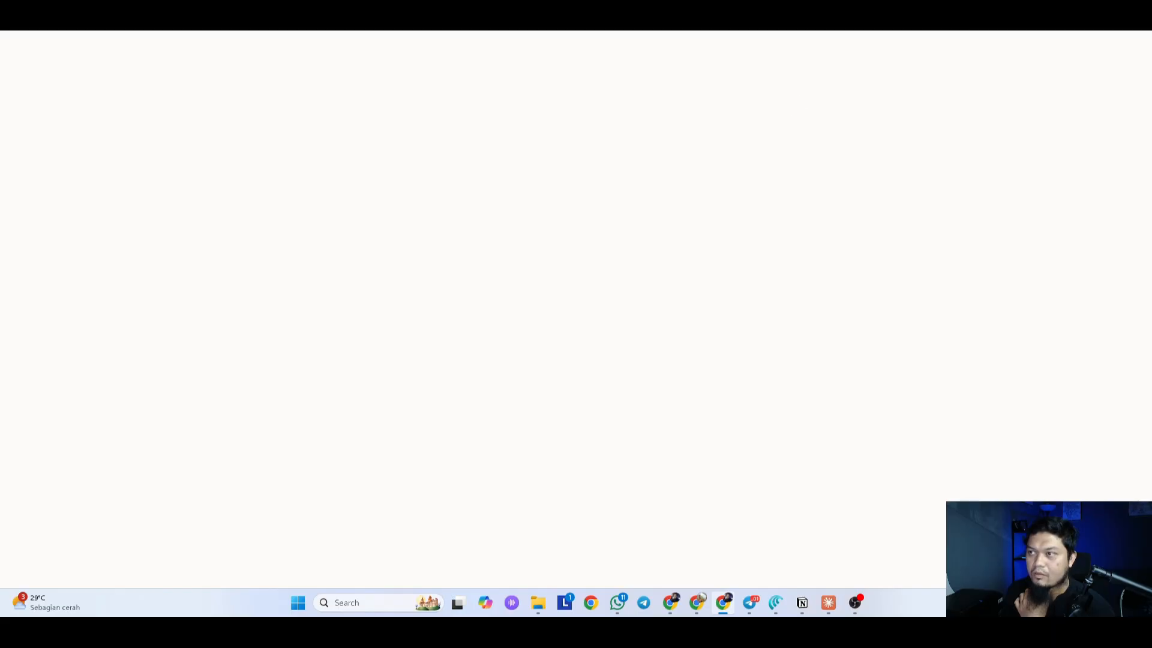
# Step: Send the web-app request with the attached brief document to Claude
pyautogui.click(828, 602)
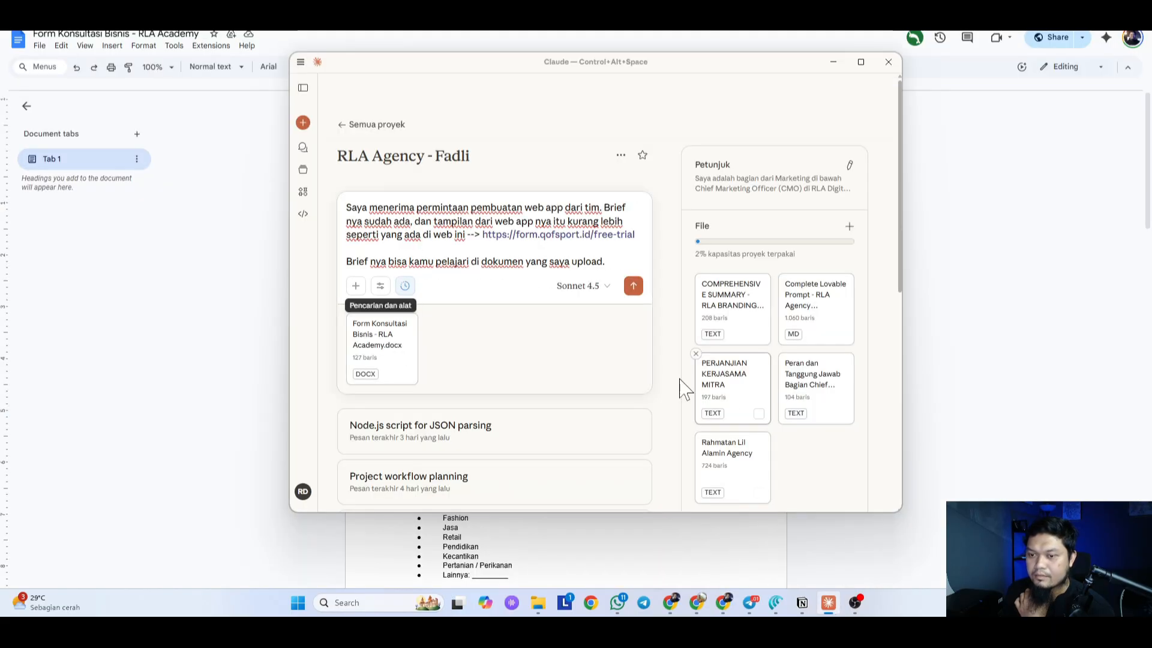
pyautogui.click(636, 12)
pyautogui.click(828, 603)
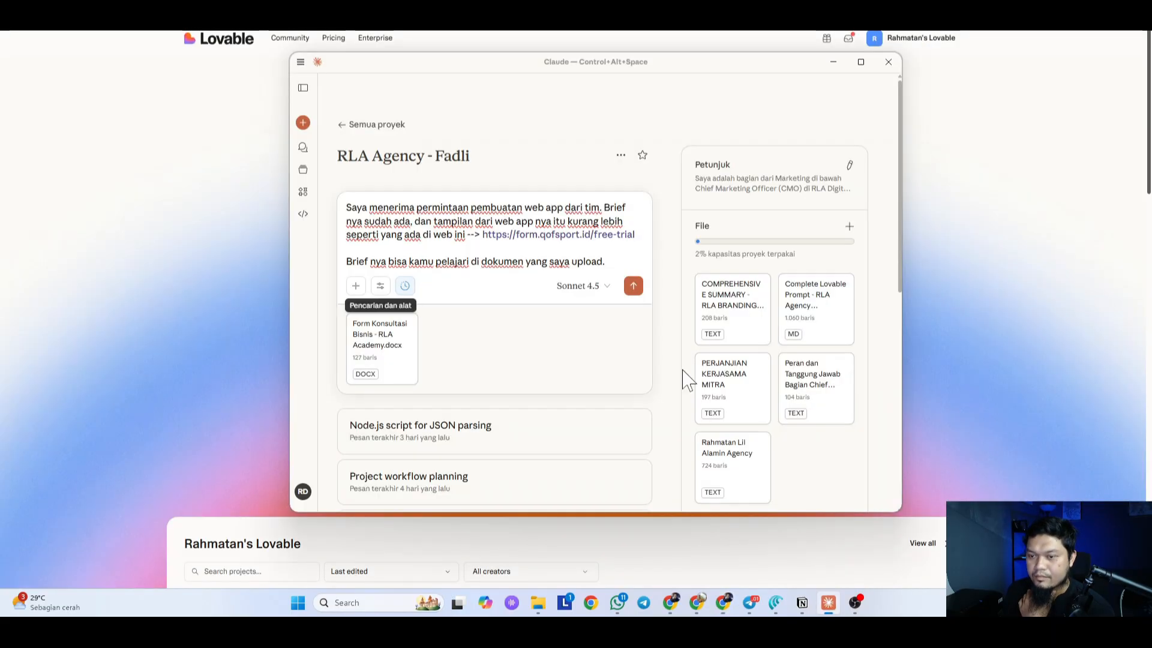
pyautogui.click(466, 262)
pyautogui.click(633, 287)
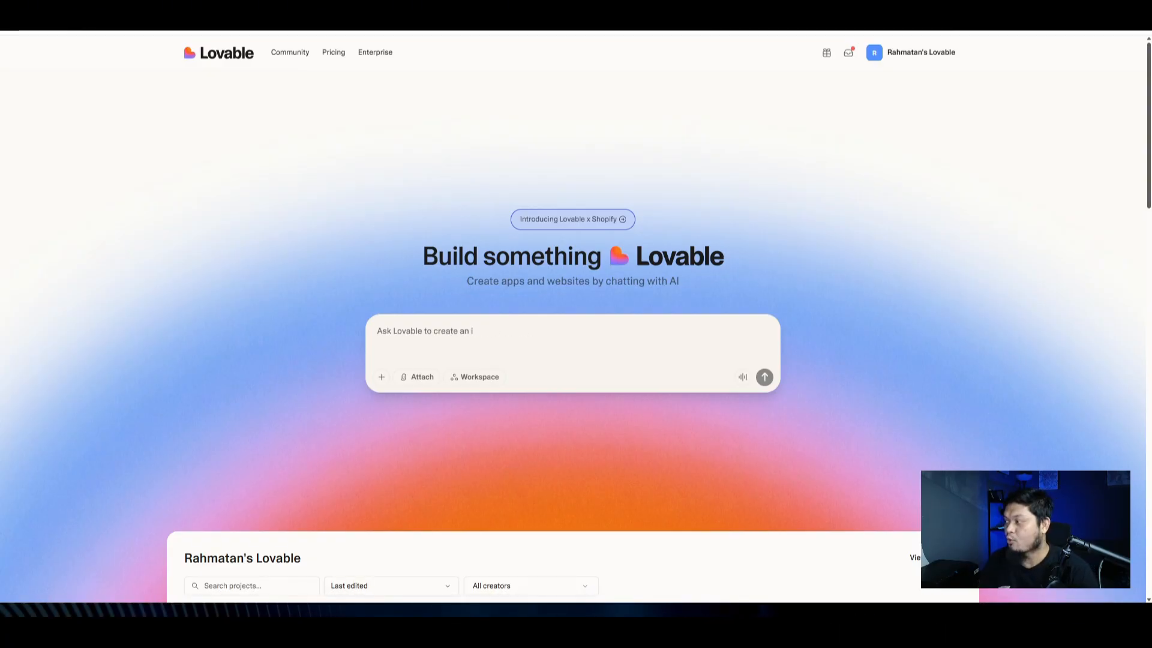
# Step: Summon Claude with Ctrl+Alt+Space and read through its webhook, calendar, data, design and analytics questions
pyautogui.hotkey('ctrl', 'alt', 'space')
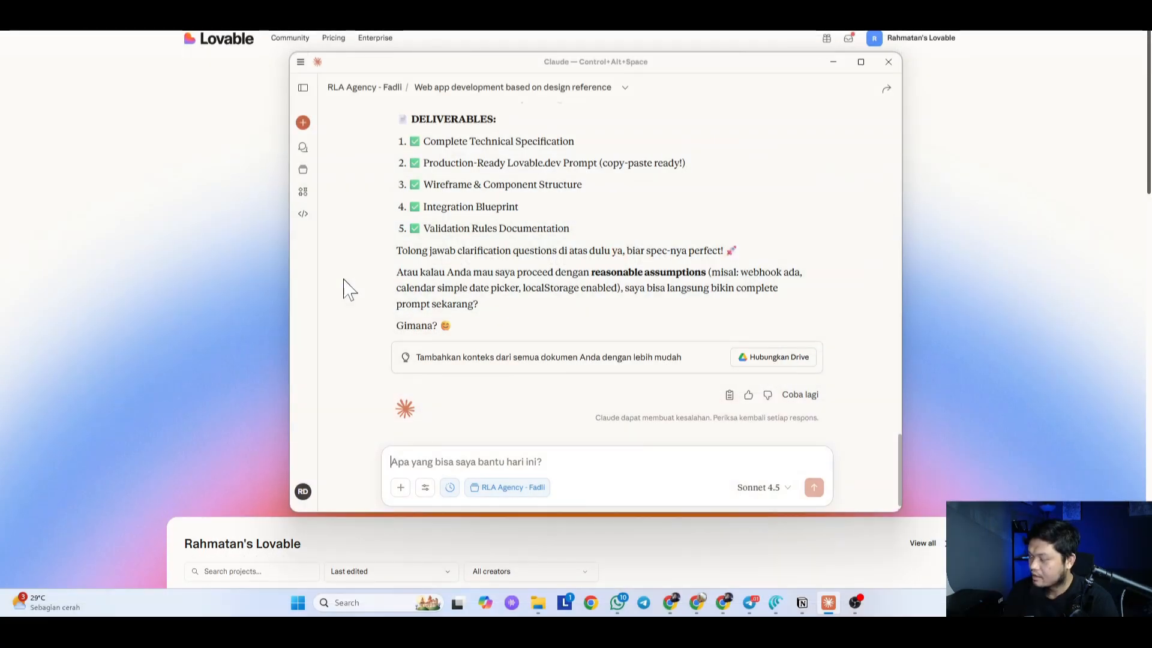
pyautogui.scroll(10, 496, 331)
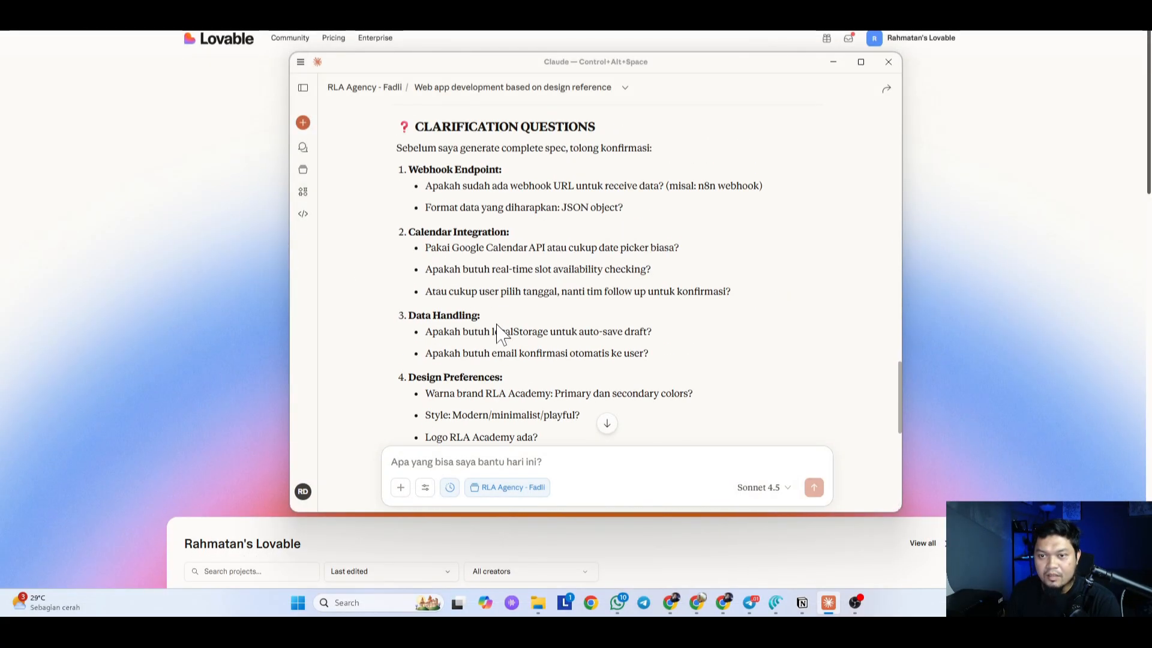
pyautogui.scroll(1, 496, 332)
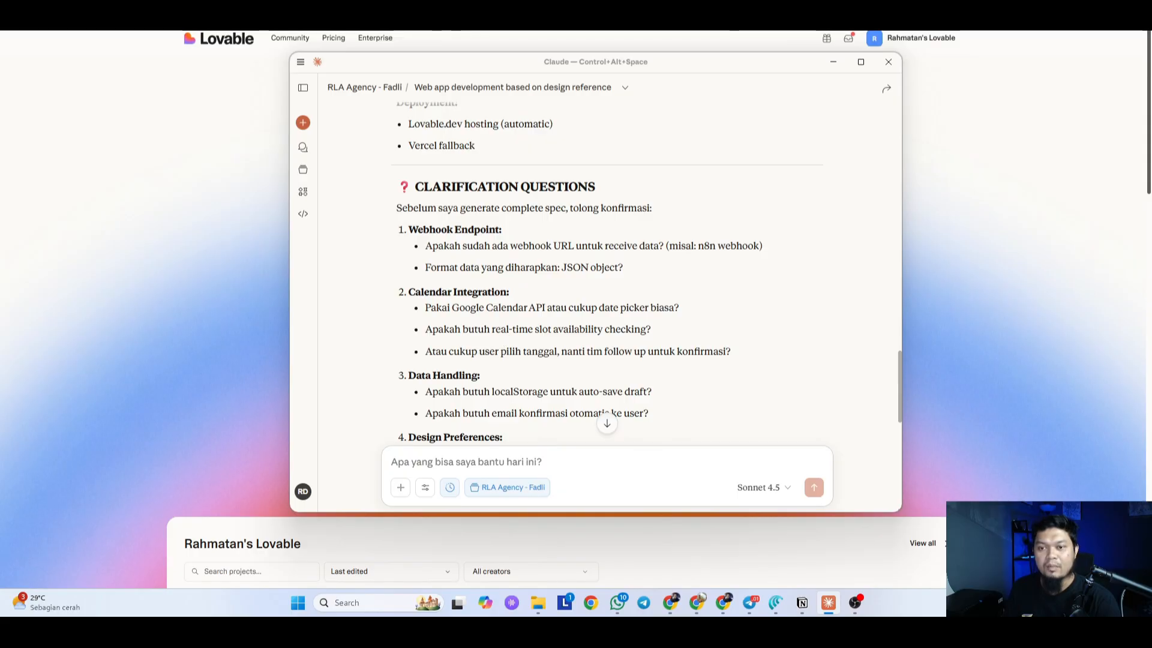
pyautogui.scroll(7, 414, 333)
pyautogui.scroll(-5, 414, 333)
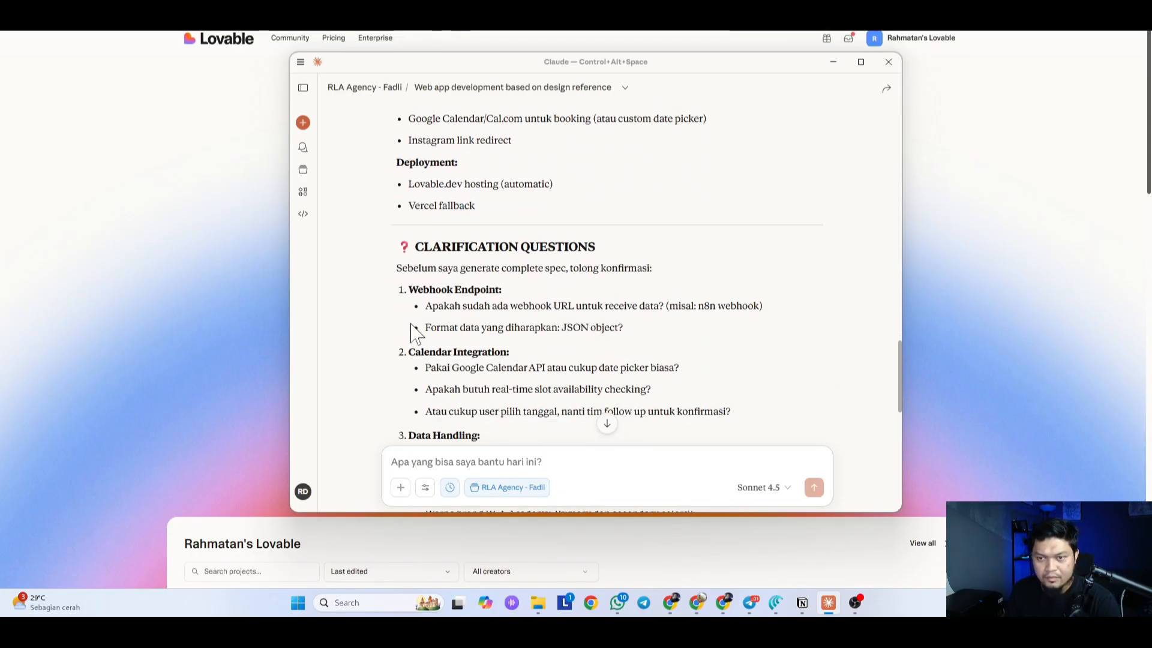
pyautogui.scroll(-2, 396, 303)
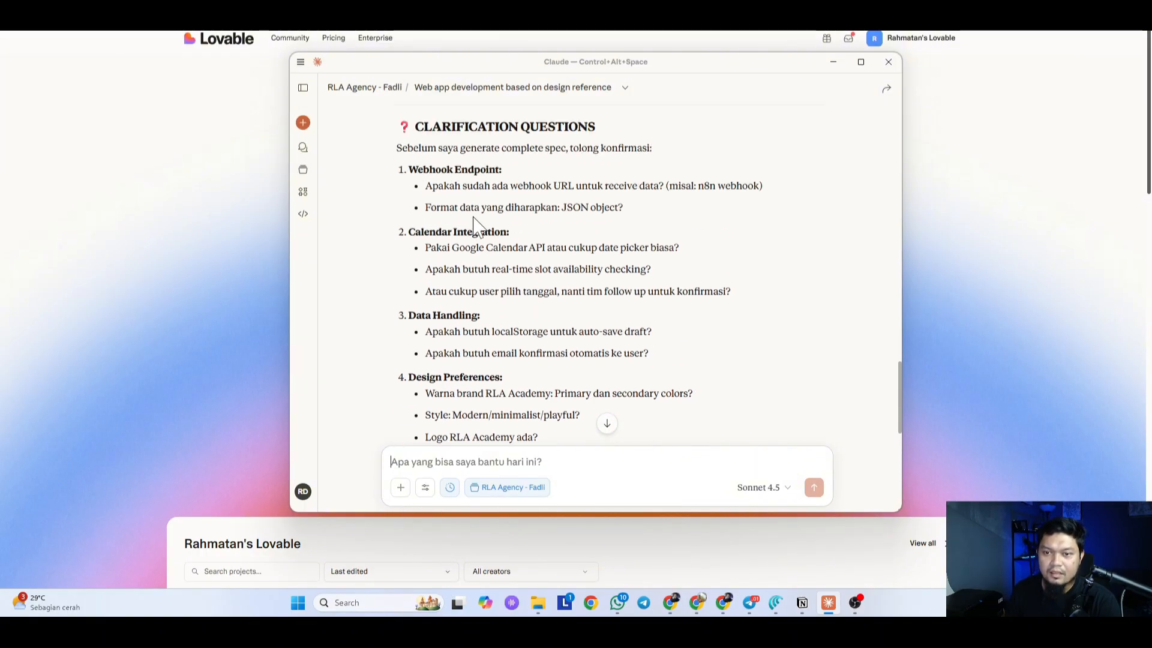
pyautogui.scroll(2, 474, 226)
pyautogui.scroll(-2, 474, 227)
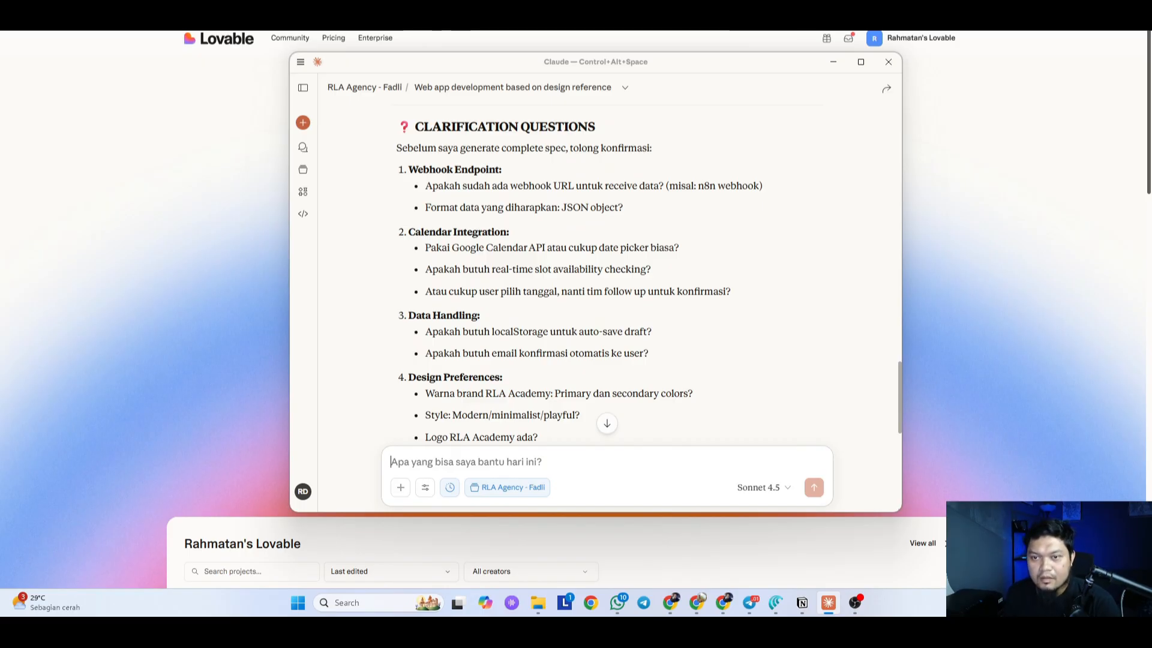
pyautogui.scroll(2, 660, 207)
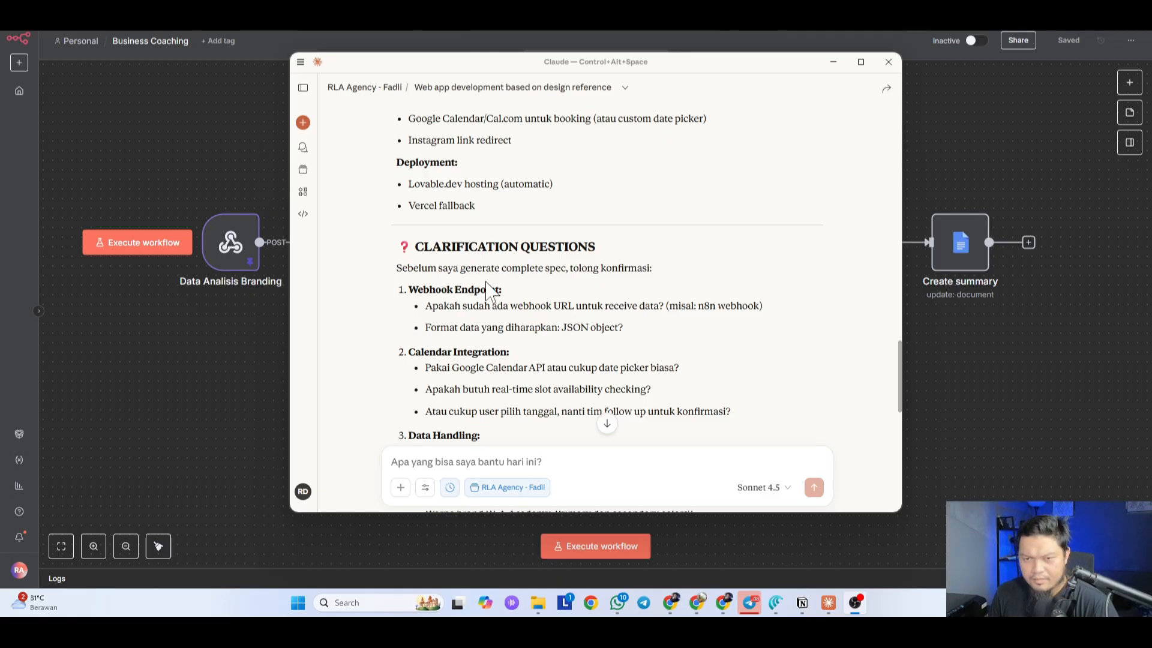
pyautogui.scroll(-3, 488, 284)
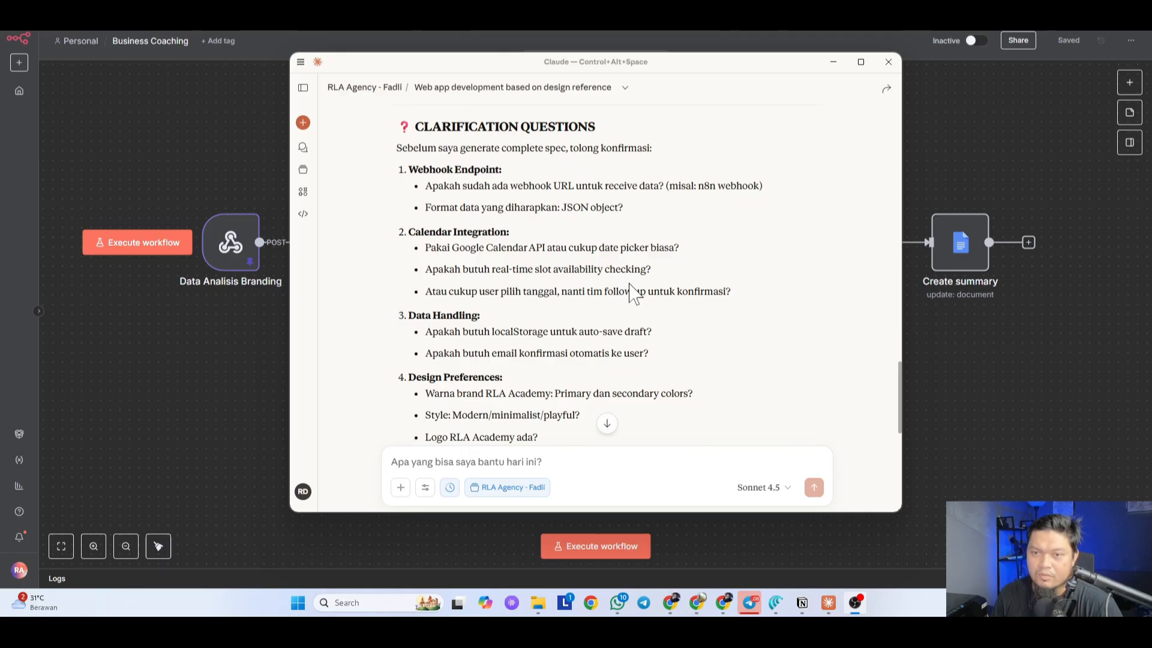
pyautogui.scroll(-5, 634, 294)
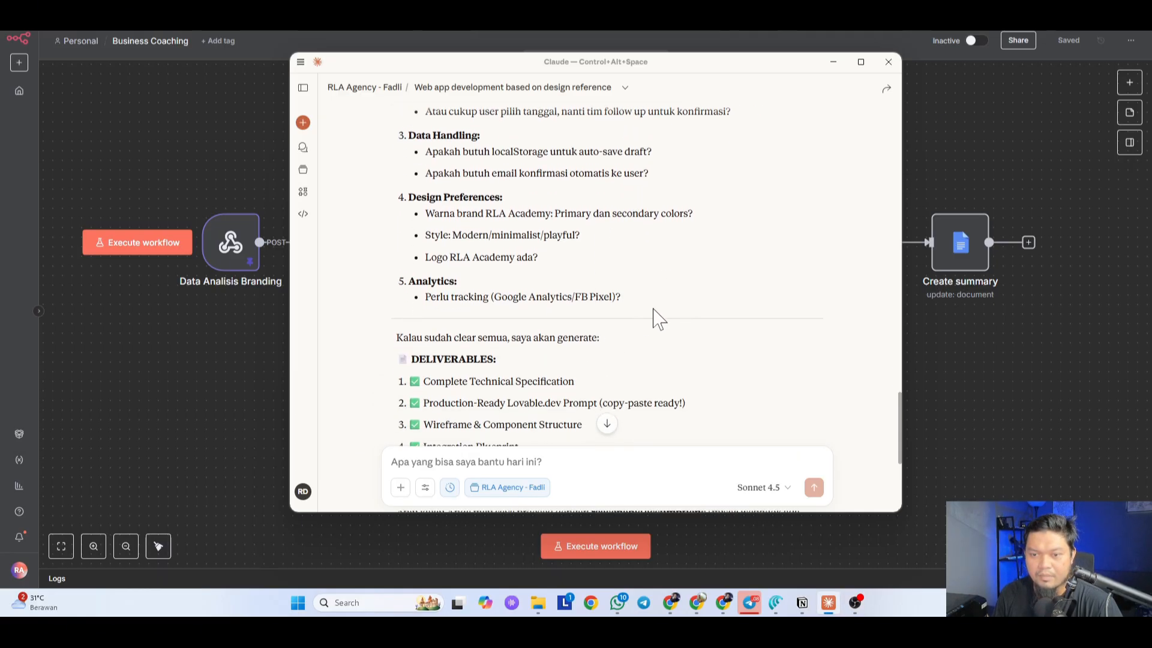
pyautogui.scroll(-2, 658, 318)
pyautogui.scroll(5, 653, 318)
pyautogui.scroll(-3, 733, 316)
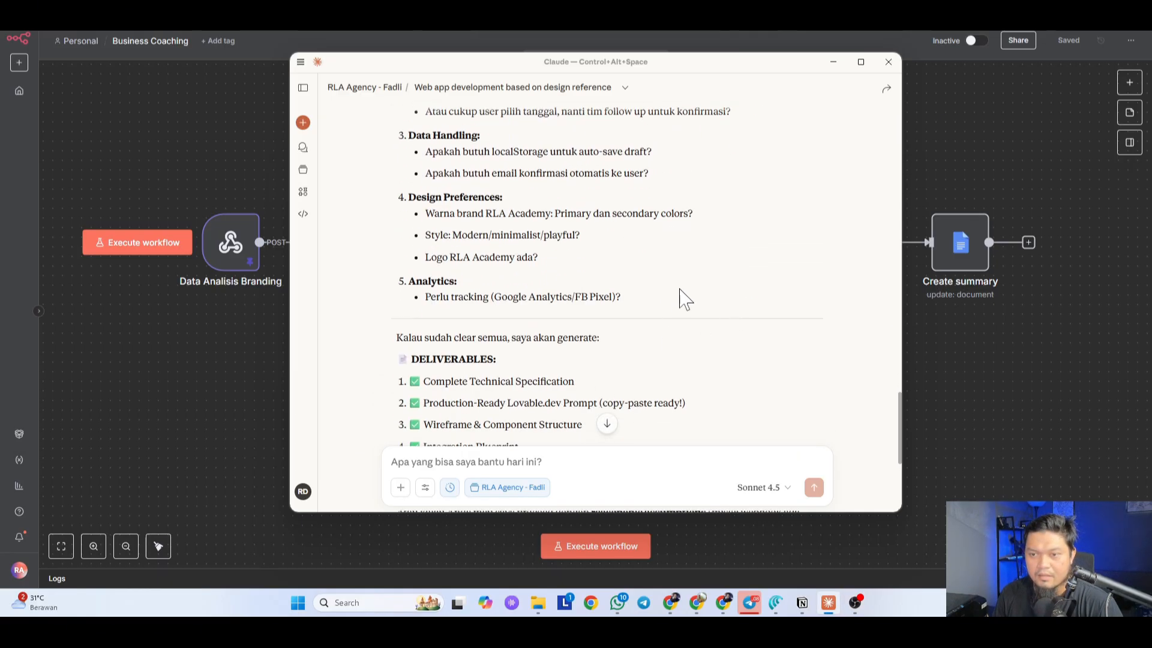
# Step: Copy Claude's clarification questions and paste them into the message draft
pyautogui.moveTo(630, 308); pyautogui.dragTo(397, 269)
pyautogui.scroll(3, 431, 282)
pyautogui.scroll(2, 430, 277)
pyautogui.scroll(-4, 636, 342)
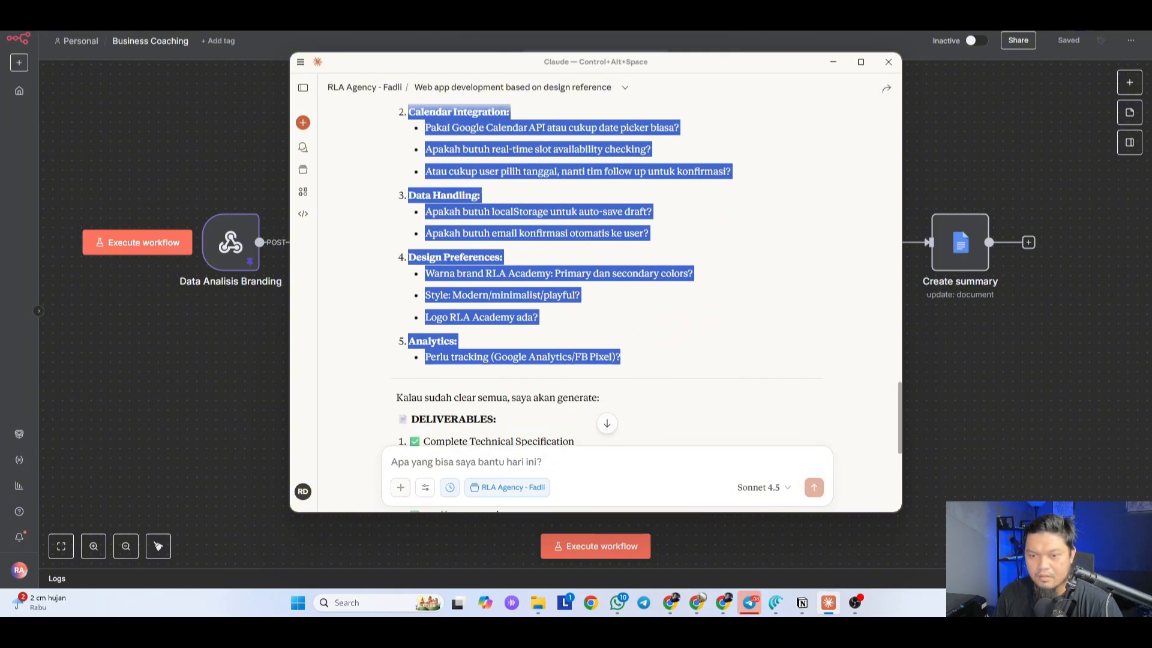
pyautogui.hotkey('ctrl', 'c')
pyautogui.hotkey('ctrl', 'v')
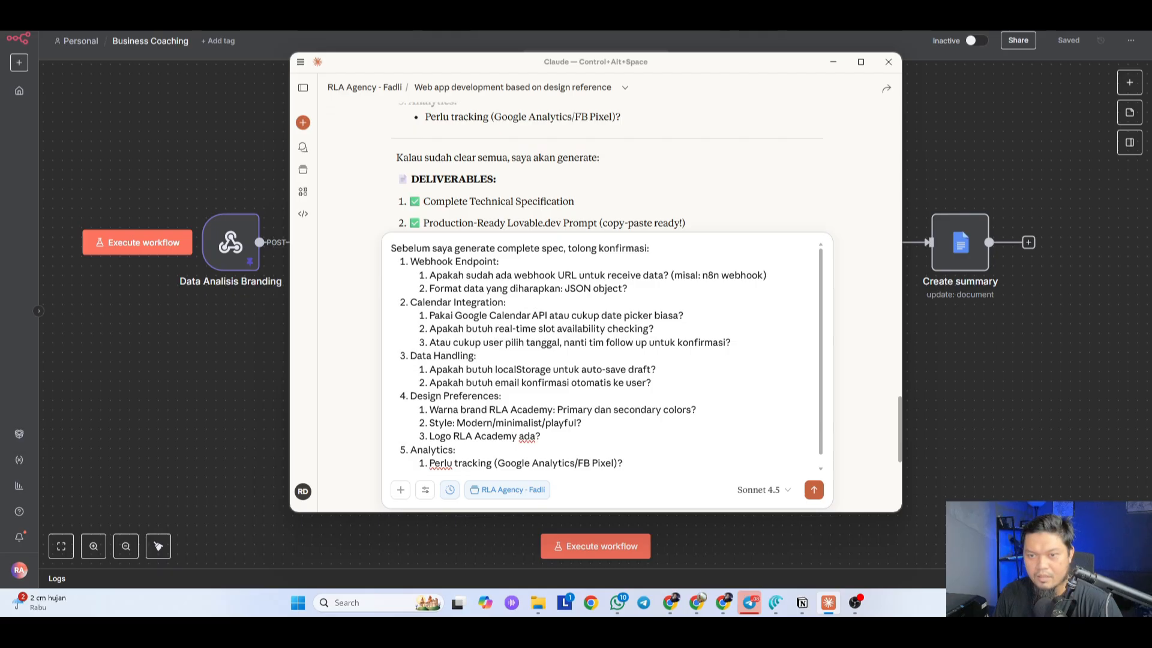
# Step: Delete the intro line and n8n webhook example, and answer the webhook question 'ya ada, ini'
pyautogui.click(614, 342)
pyautogui.moveTo(649, 249); pyautogui.dragTo(390, 249)
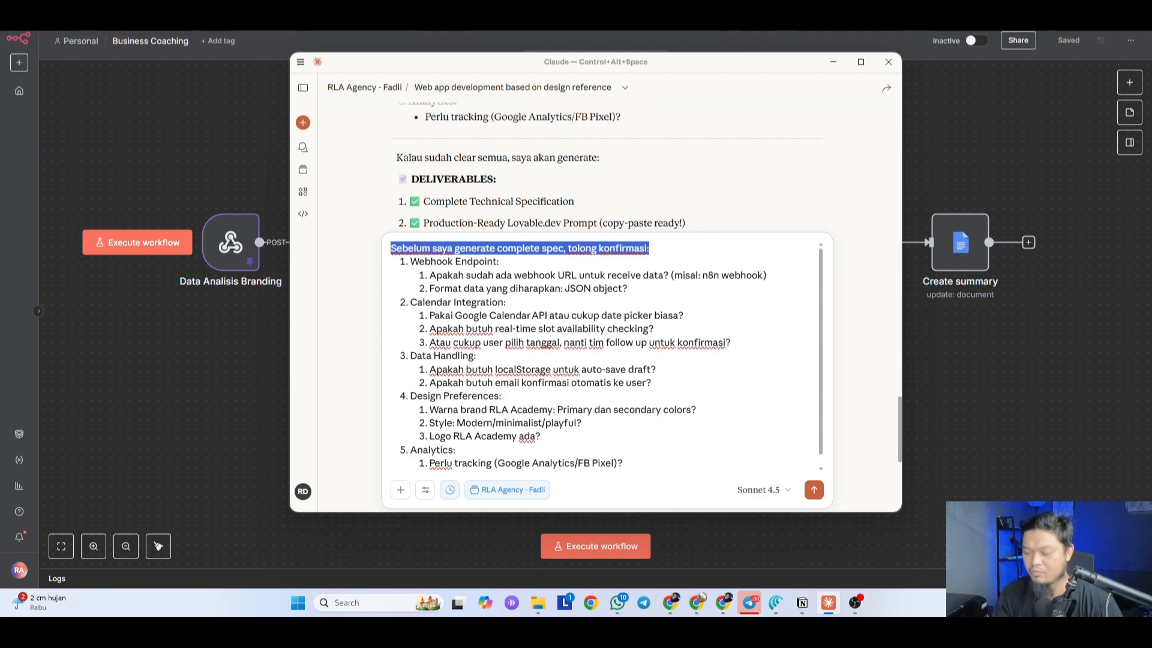
pyautogui.press('BackSpace')
pyautogui.press('Delete')
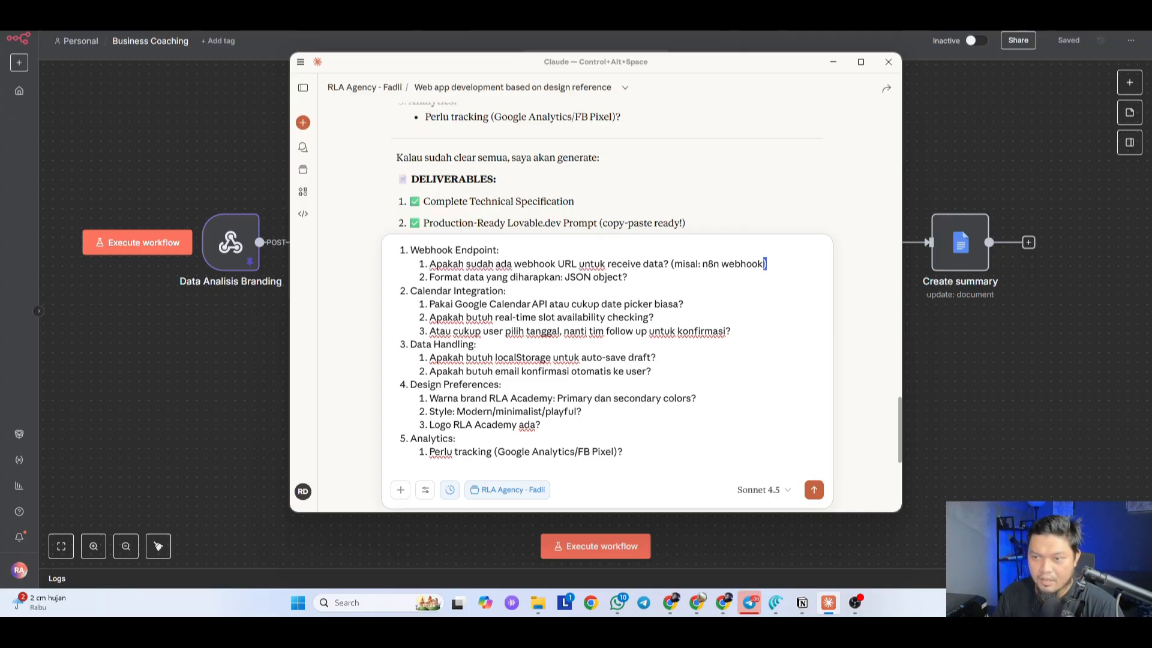
pyautogui.hotkey('ctrl', 'shift', 'Left')
pyautogui.hotkey('ctrl', 'shift', 'Left')
pyautogui.hotkey('ctrl', 'shift', 'Left')
pyautogui.press('BackSpace')
pyautogui.write('ya')
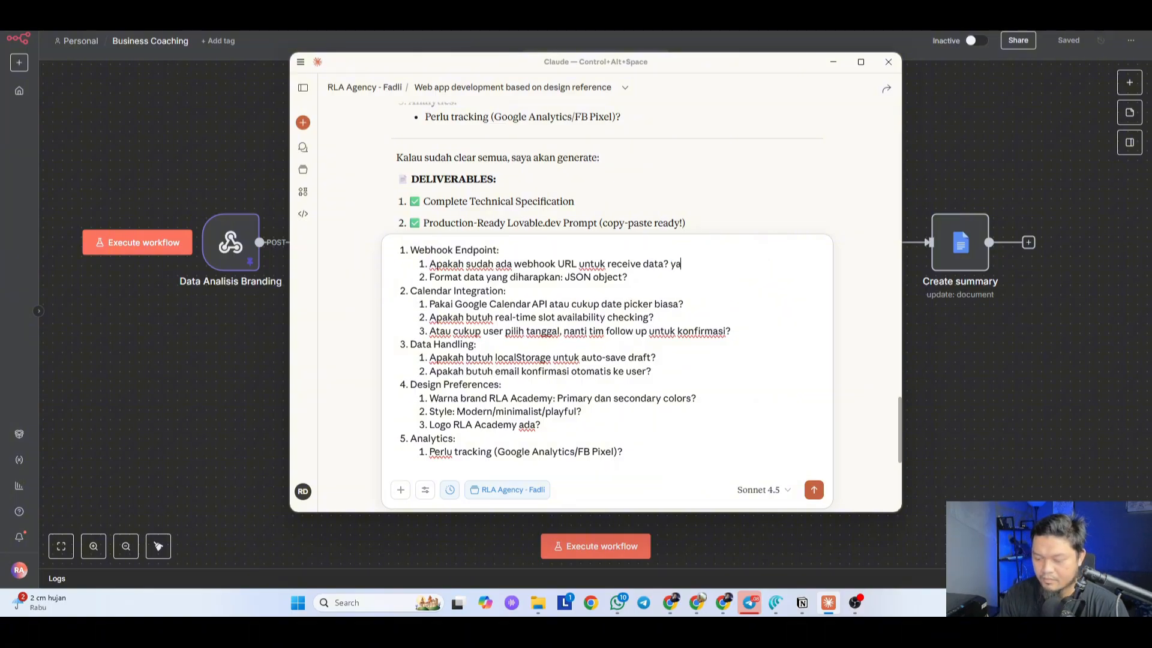
pyautogui.write(' ada, ini -->')
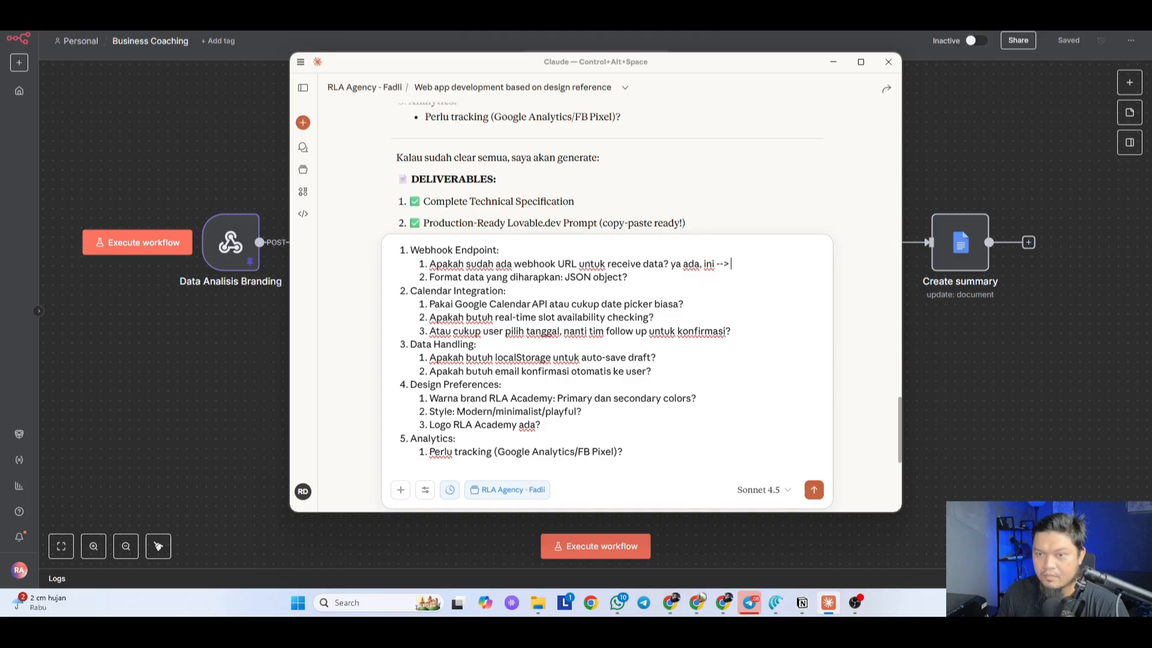
# Step: Open the Data Analisis Branding webhook node in n8n and select its existing path value
pyautogui.click(213, 370)
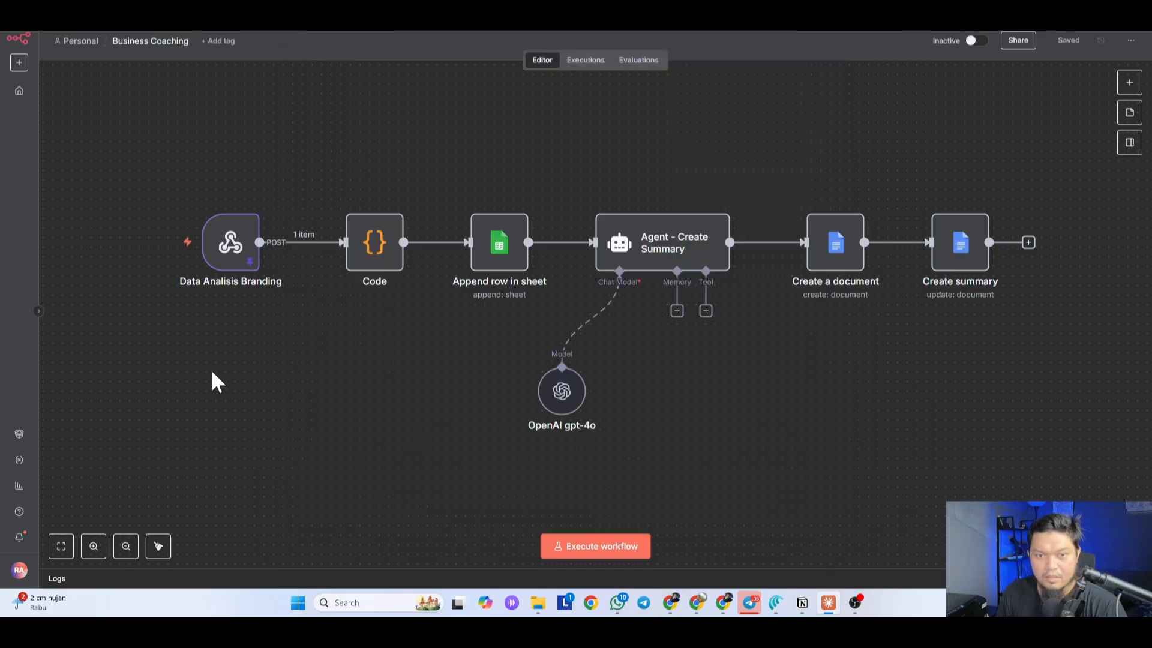
pyautogui.scroll(1, 441, 444)
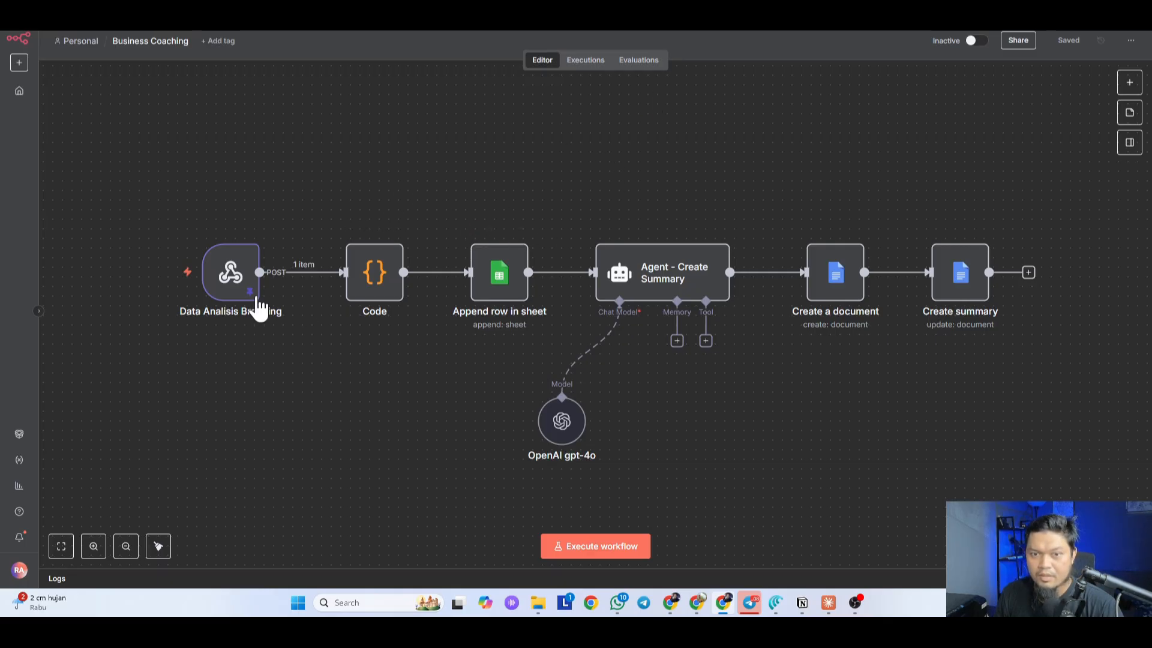
pyautogui.doubleClick(231, 293)
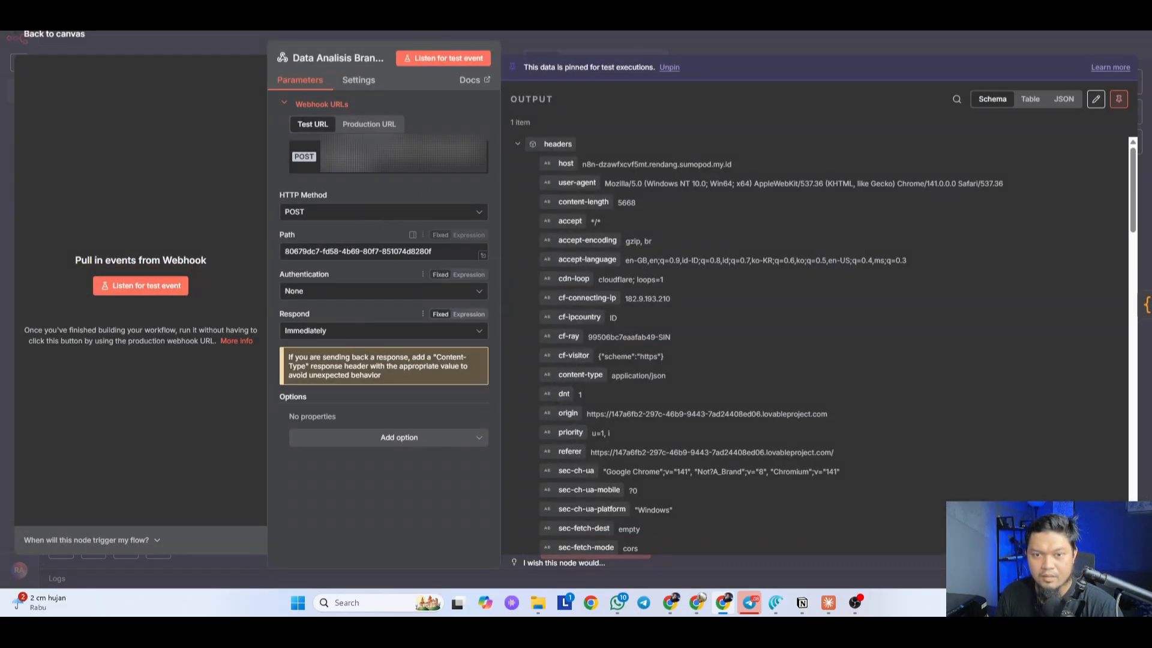
pyautogui.moveTo(431, 252); pyautogui.dragTo(282, 252)
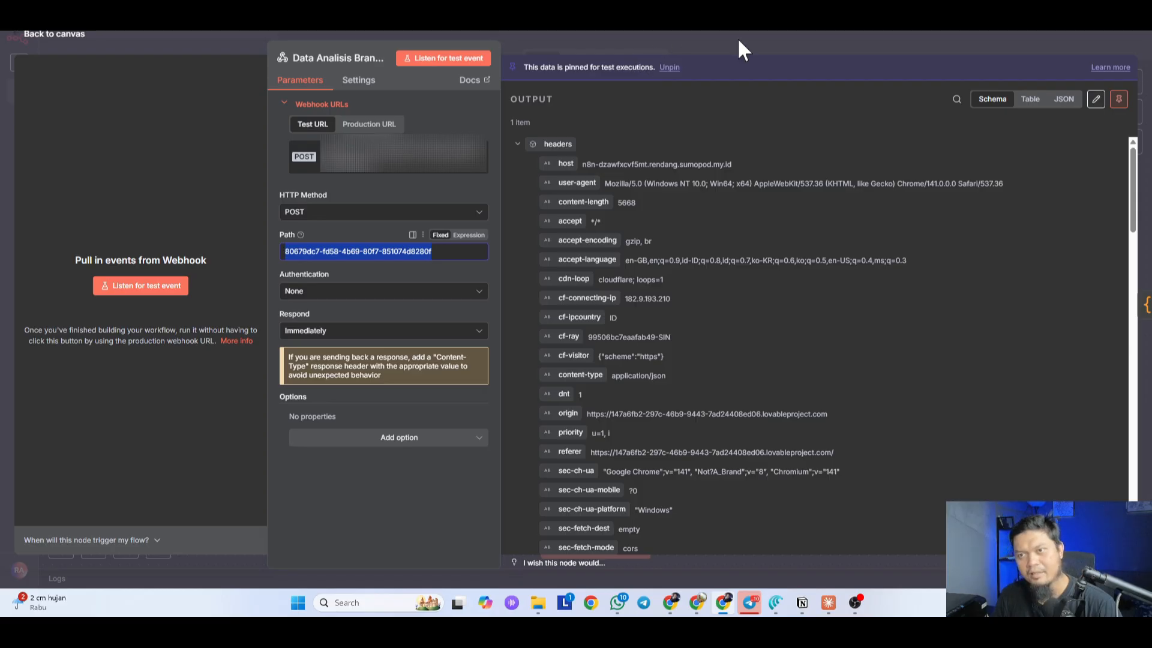
pyautogui.click(758, 37)
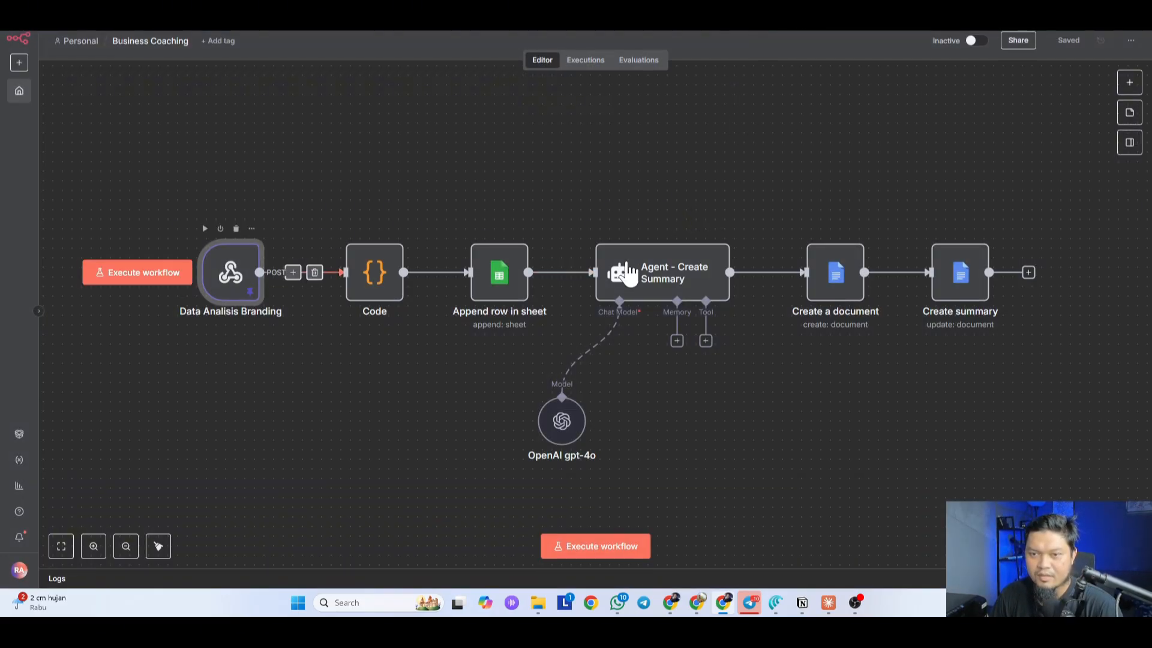
pyautogui.doubleClick(231, 272)
pyautogui.moveTo(437, 252); pyautogui.dragTo(255, 243)
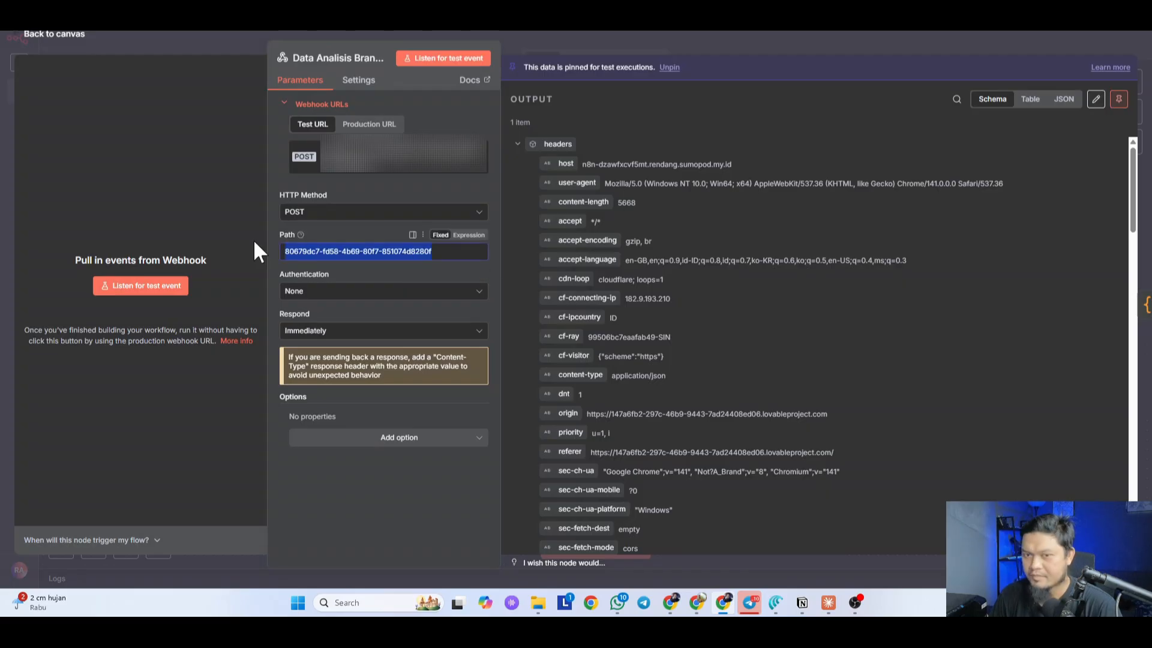
pyautogui.click(740, 54)
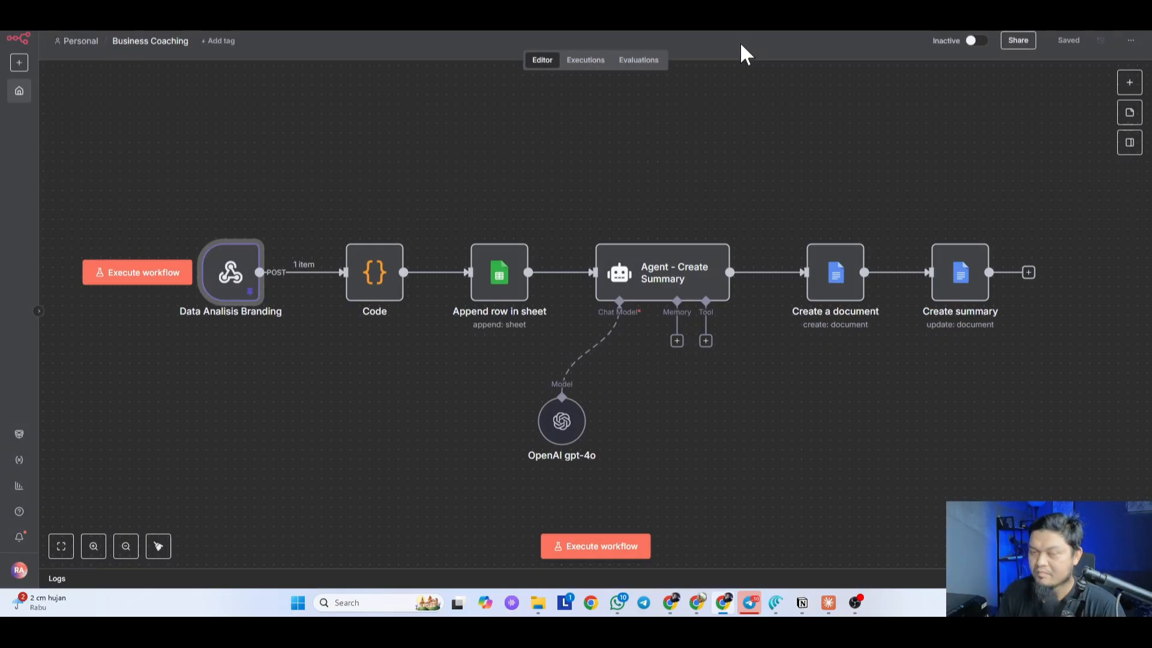
# Step: Change the webhook path to business-coaching and copy the resulting test URL
pyautogui.doubleClick(233, 284)
pyautogui.moveTo(426, 260); pyautogui.dragTo(252, 257)
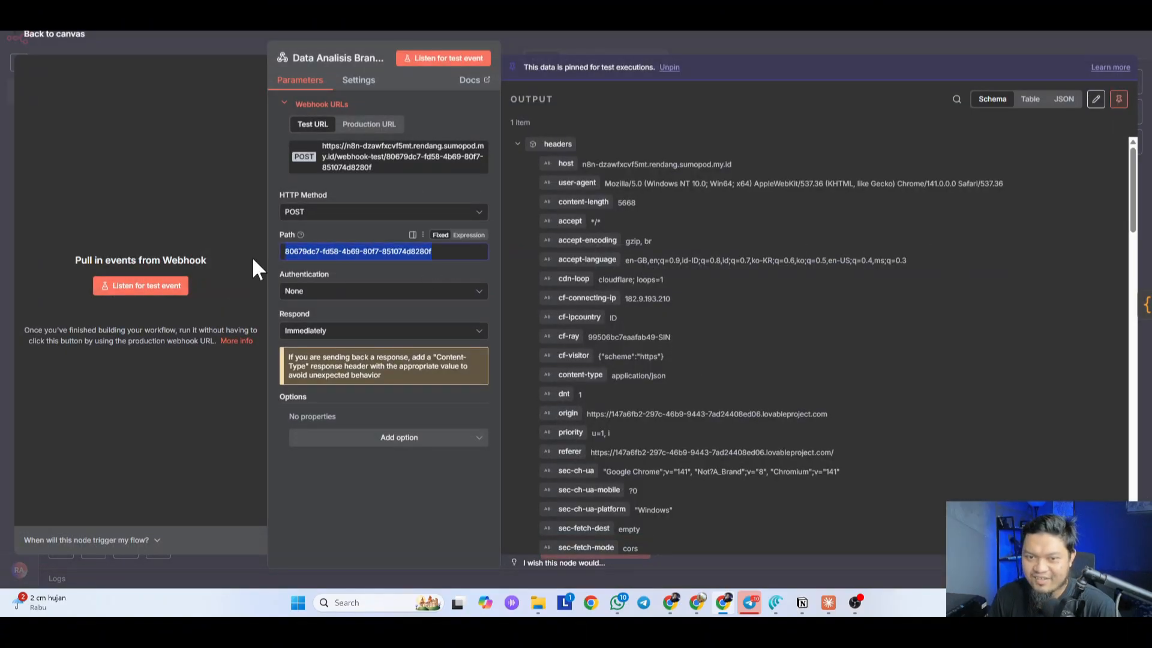
pyautogui.write('bus')
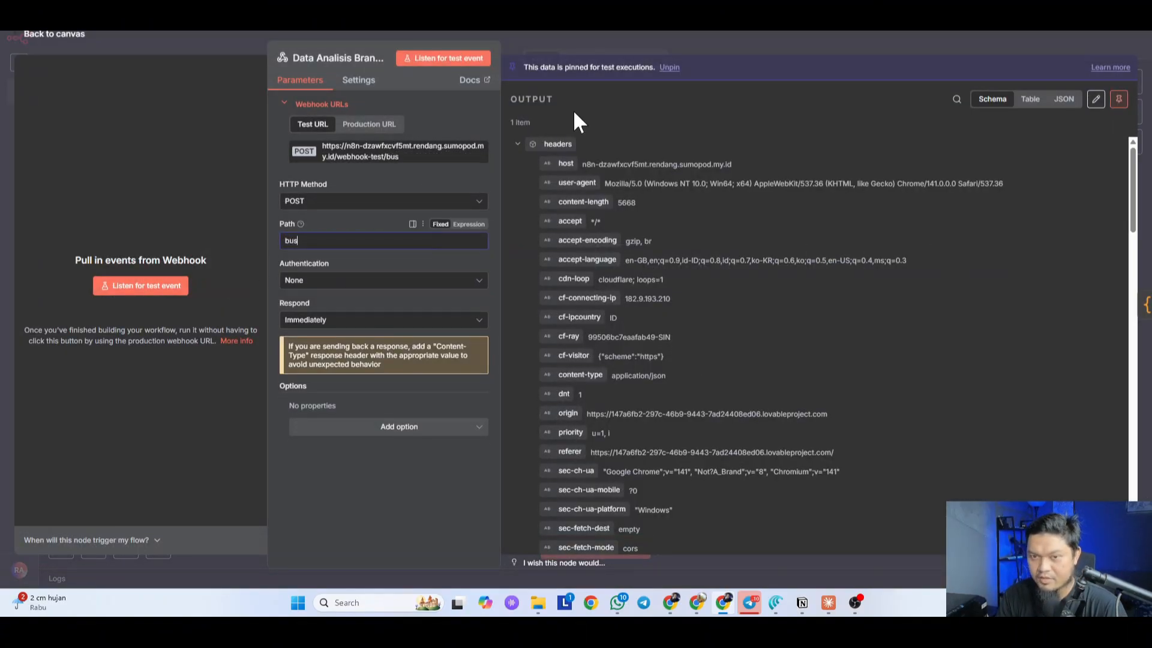
pyautogui.write('iness')
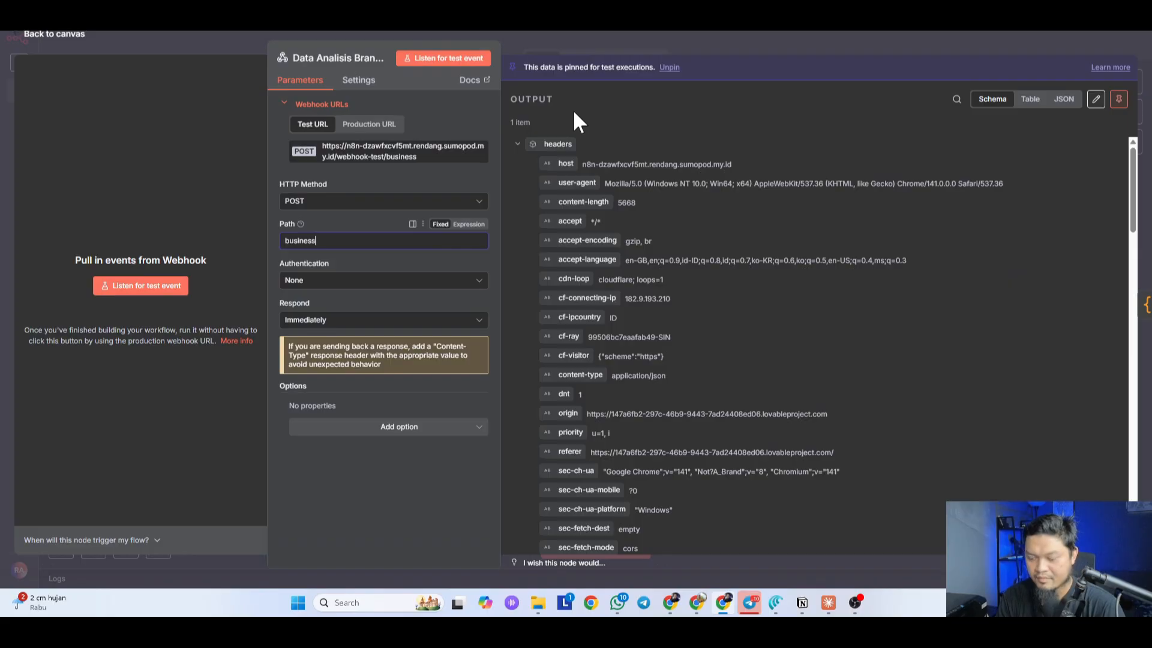
pyautogui.write('-coaching')
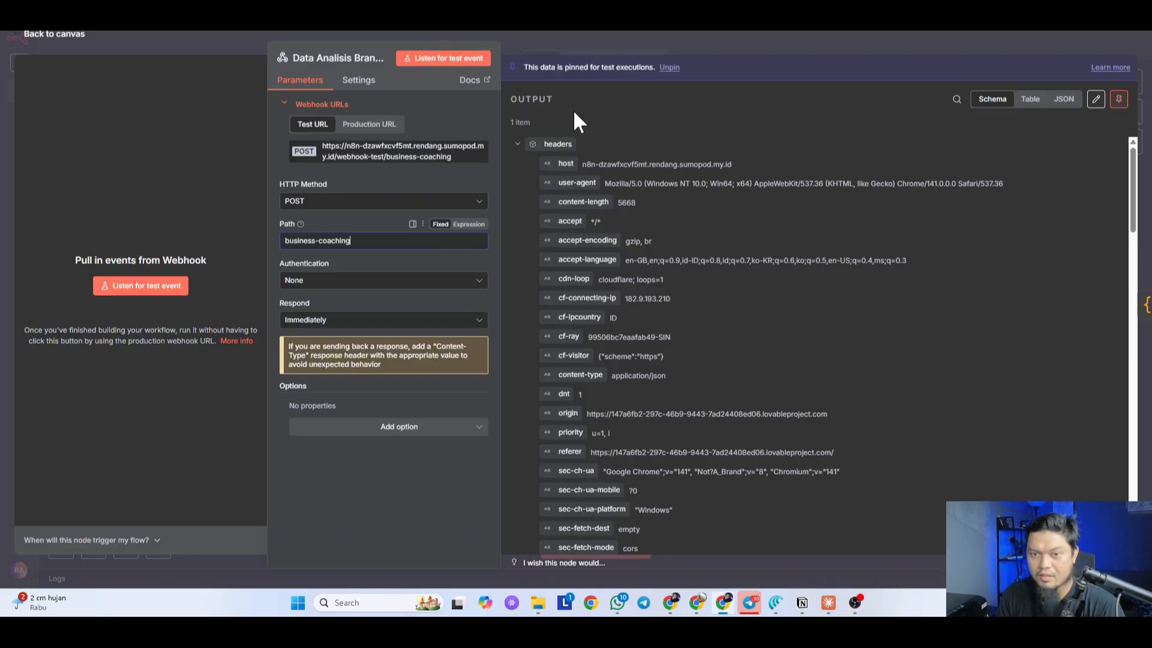
pyautogui.click(756, 39)
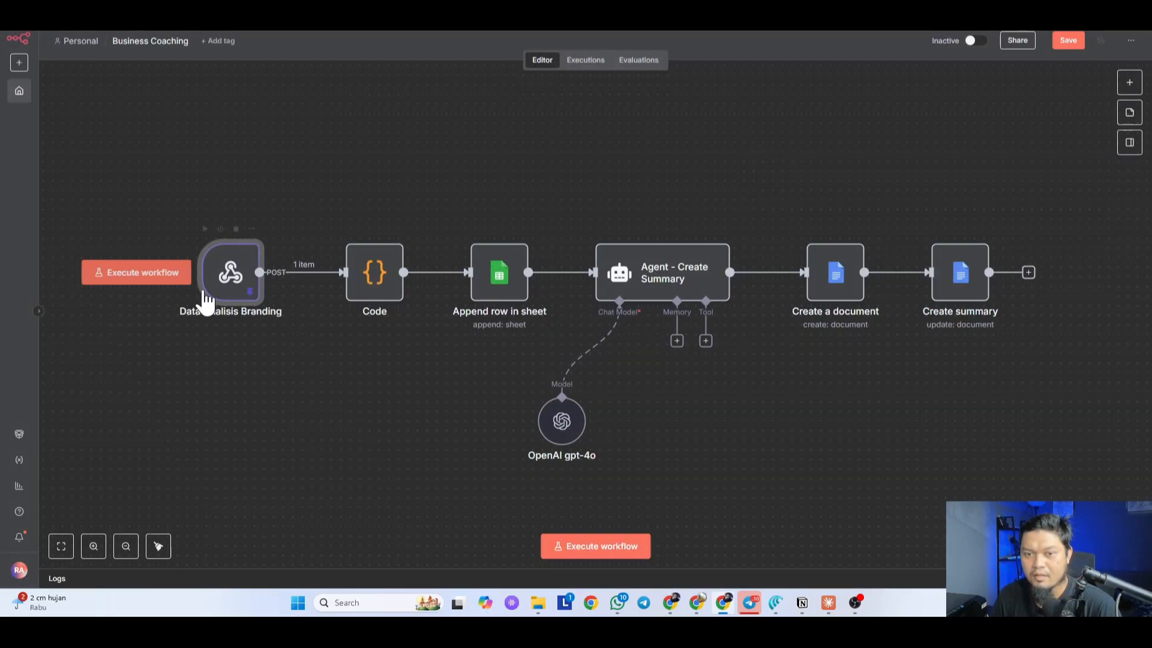
pyautogui.doubleClick(217, 276)
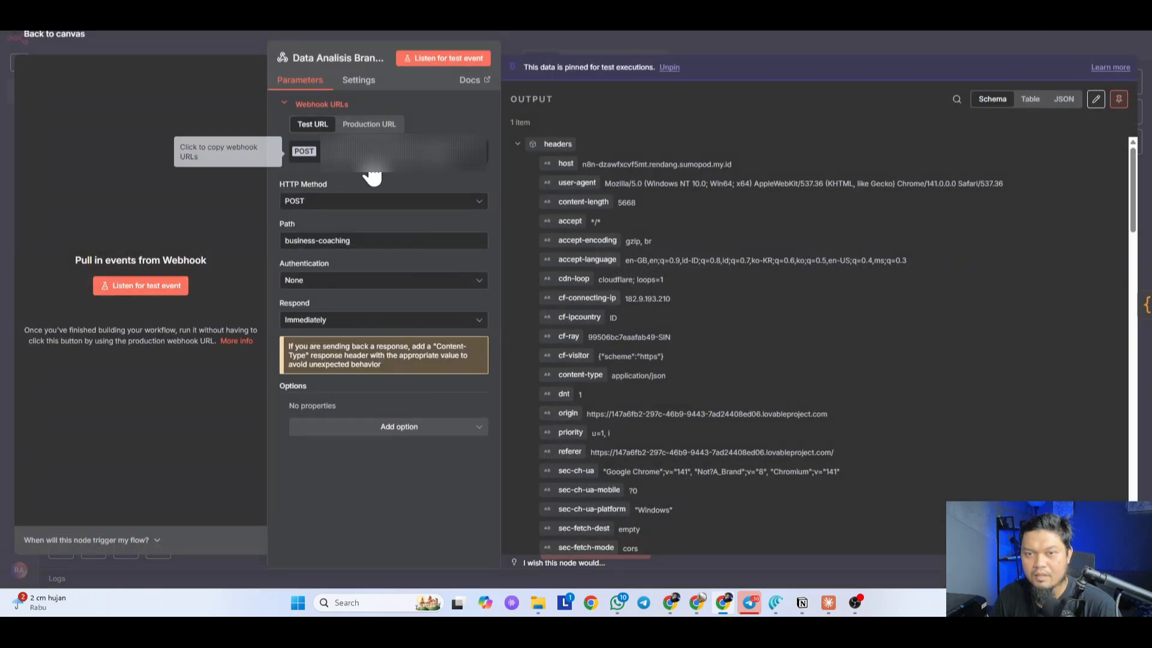
pyautogui.click(712, 37)
# Step: Paste the webhook test URL into the answer and answer 'ya,' to the JSON data format question
pyautogui.hotkey('ctrl', 'alt', 'space')
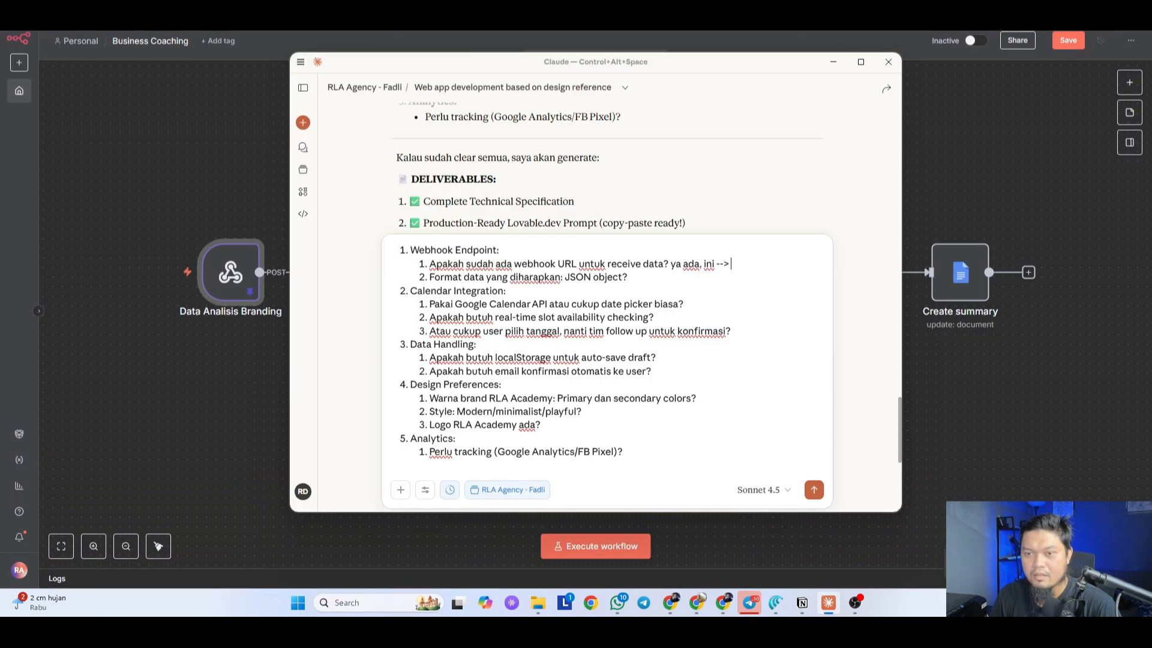
pyautogui.hotkey('ctrl', 'v')
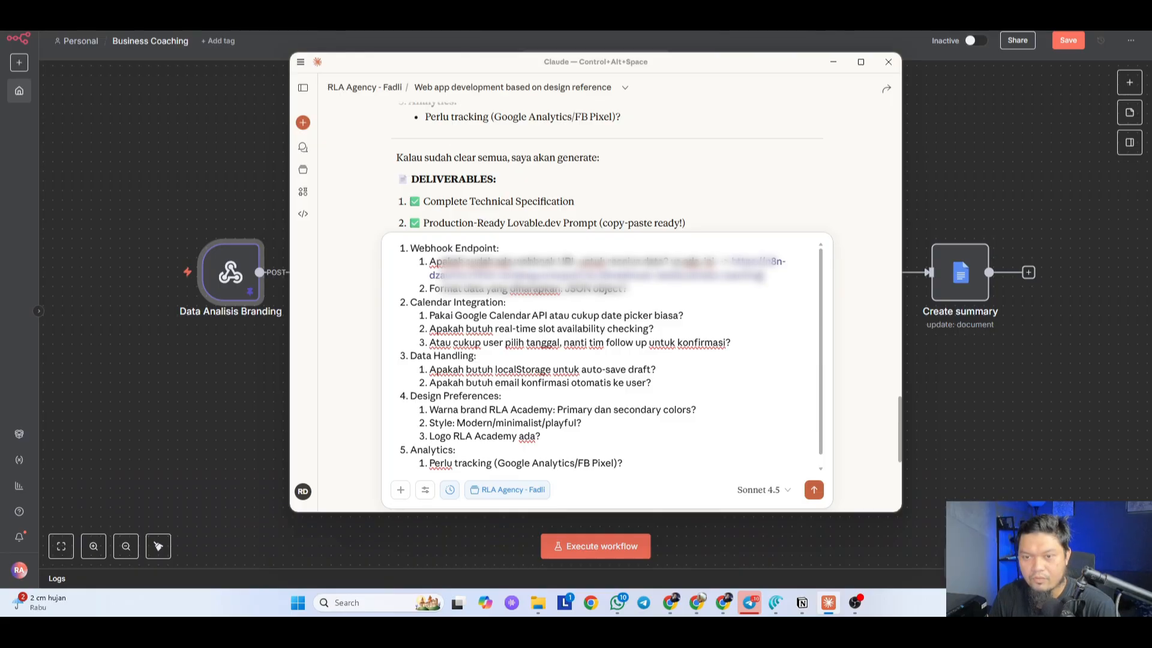
pyautogui.press('Down')
pyautogui.press('BackSpace')
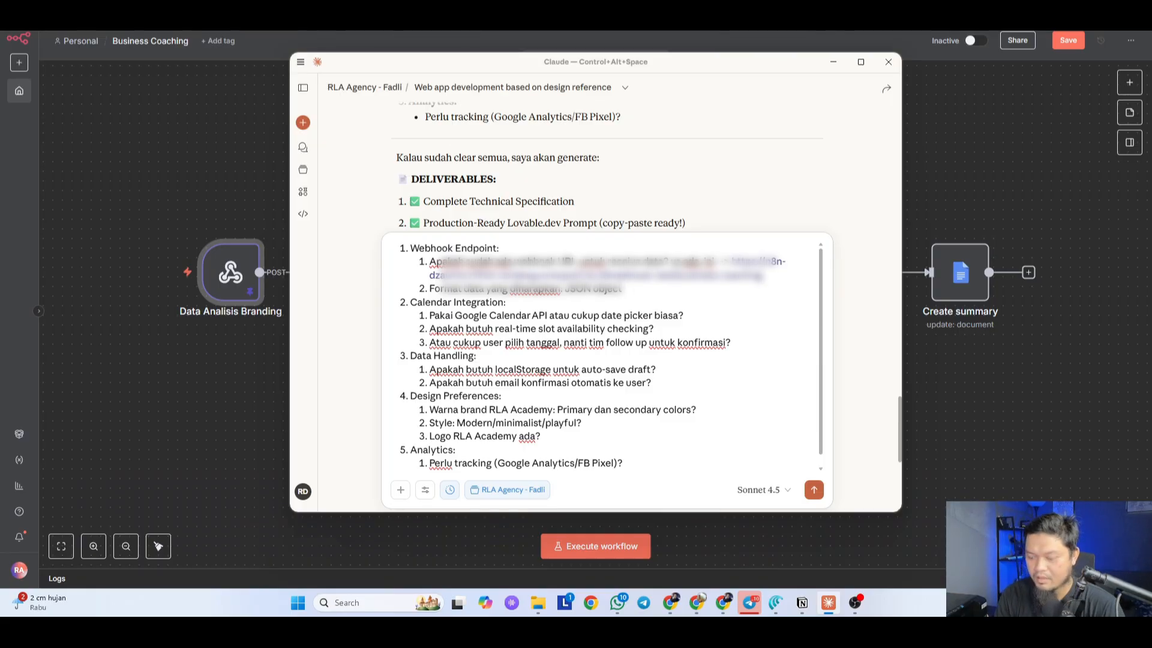
pyautogui.click(565, 289)
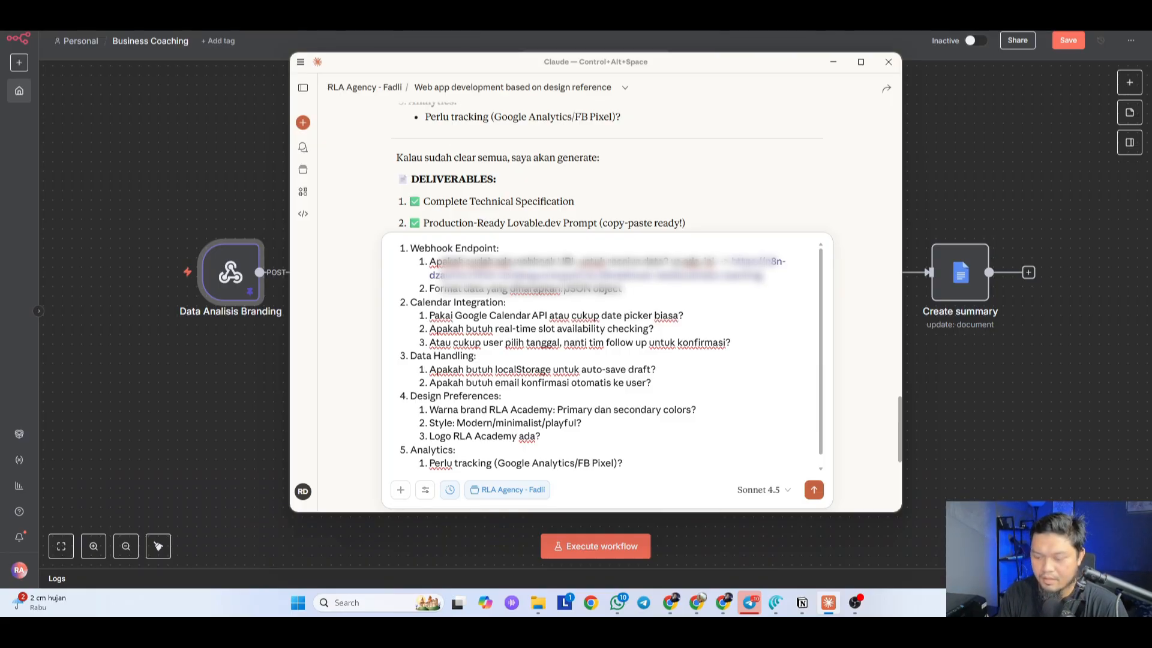
pyautogui.write('ya,')
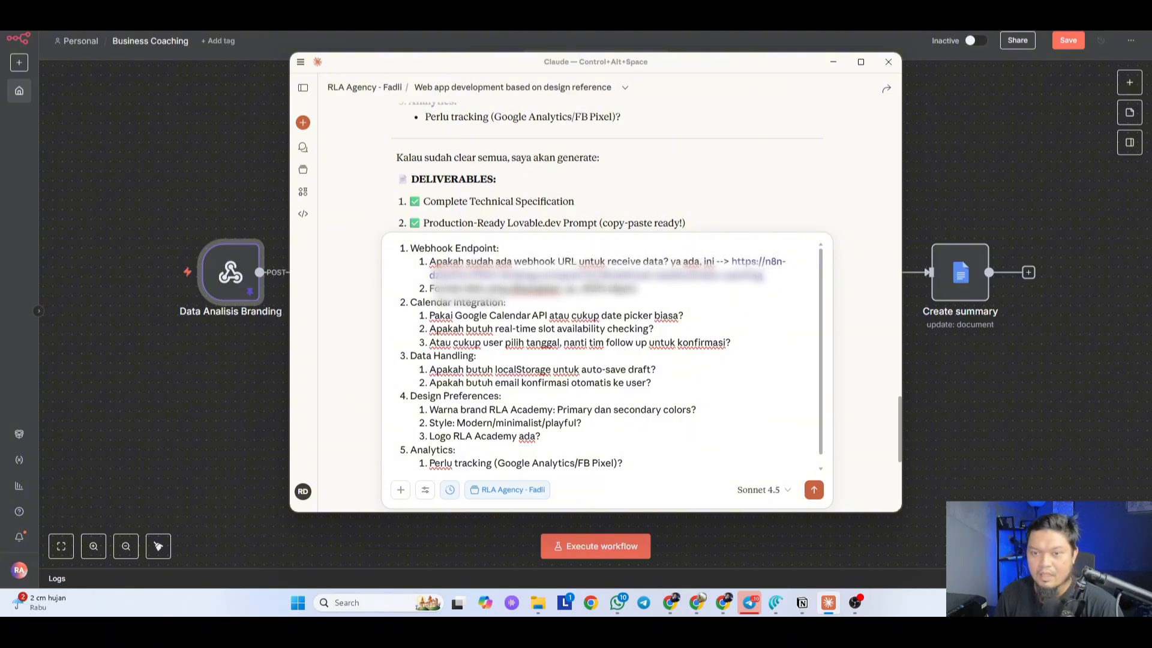
# Step: Remove the Google Calendar API option and answer 'diawal tidak perlu ya, yang ini'
pyautogui.scroll(-1, 607, 357)
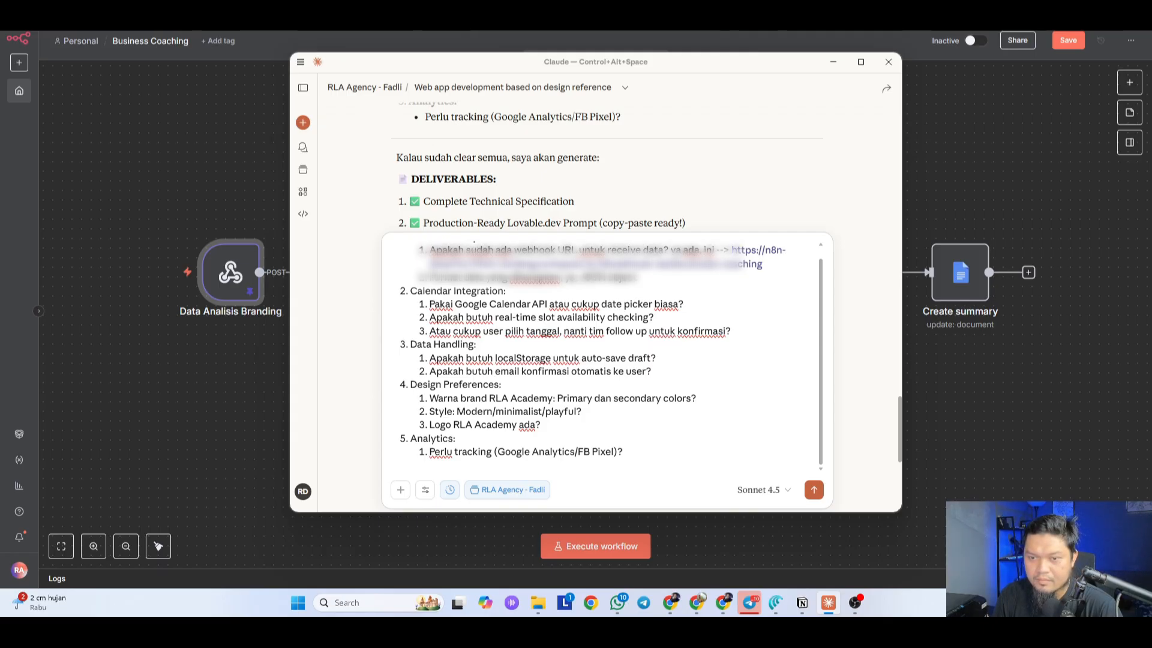
pyautogui.moveTo(570, 304); pyautogui.dragTo(430, 304)
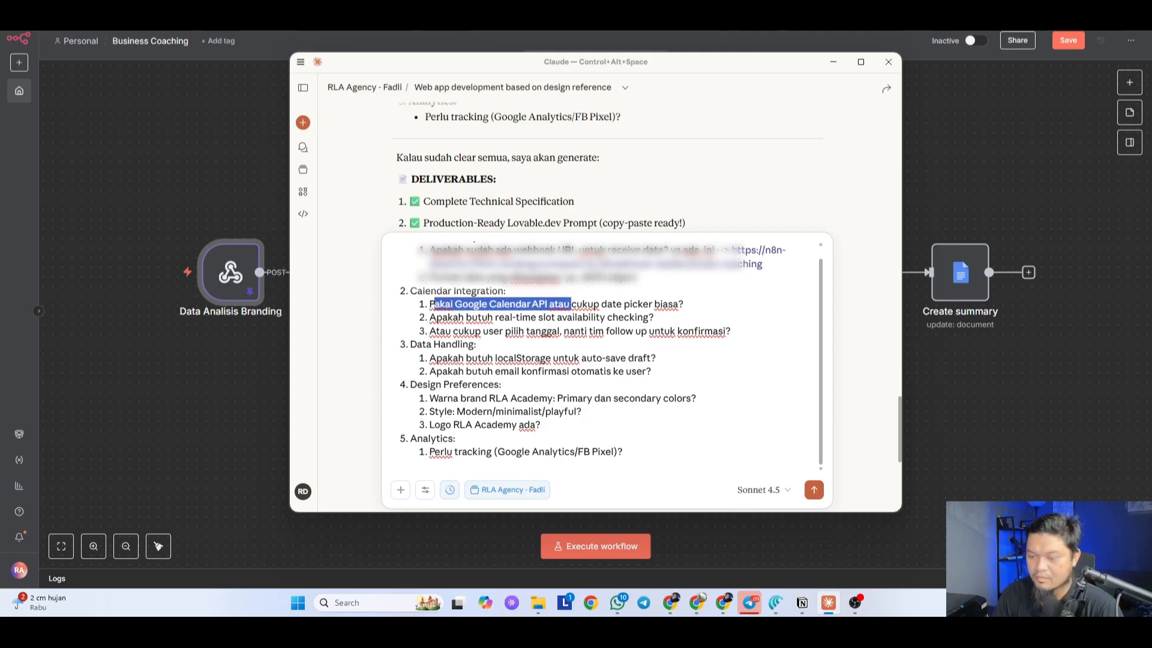
pyautogui.press('BackSpace')
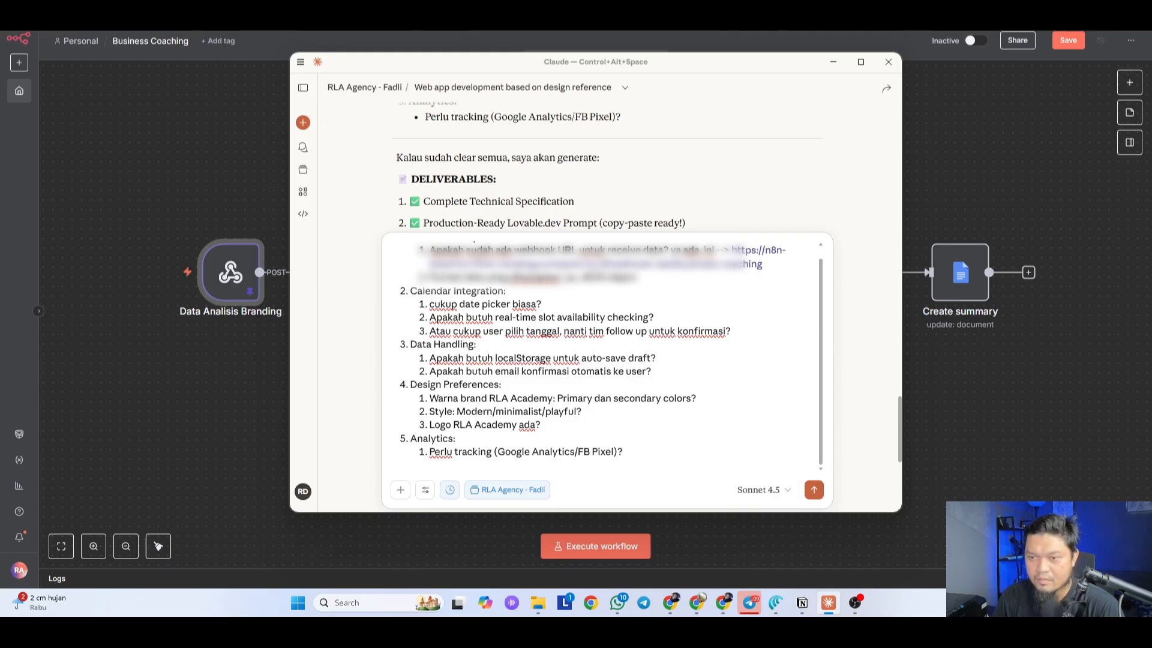
pyautogui.write('diawa')
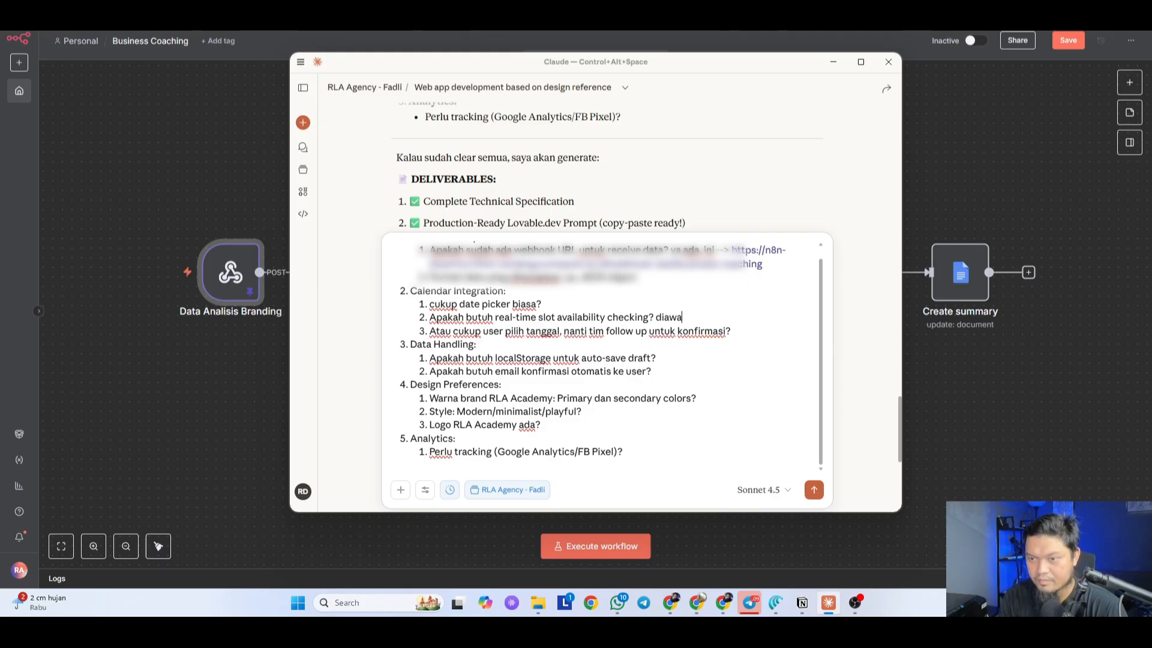
pyautogui.write('l tidak perlu')
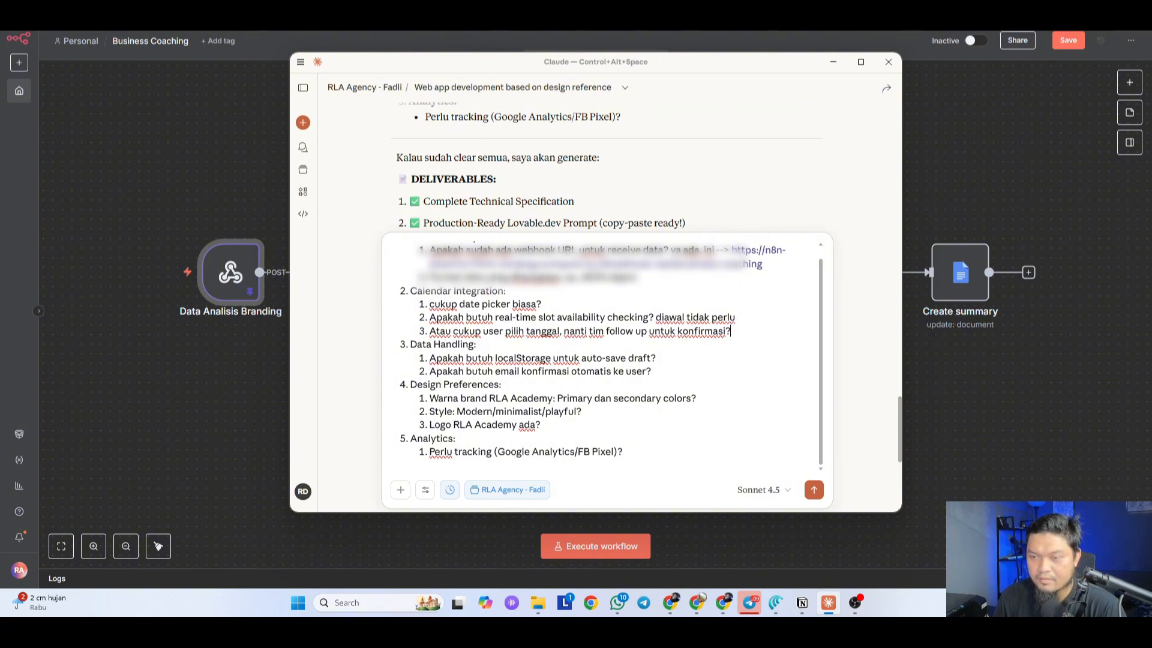
pyautogui.write(' ya, yang ini')
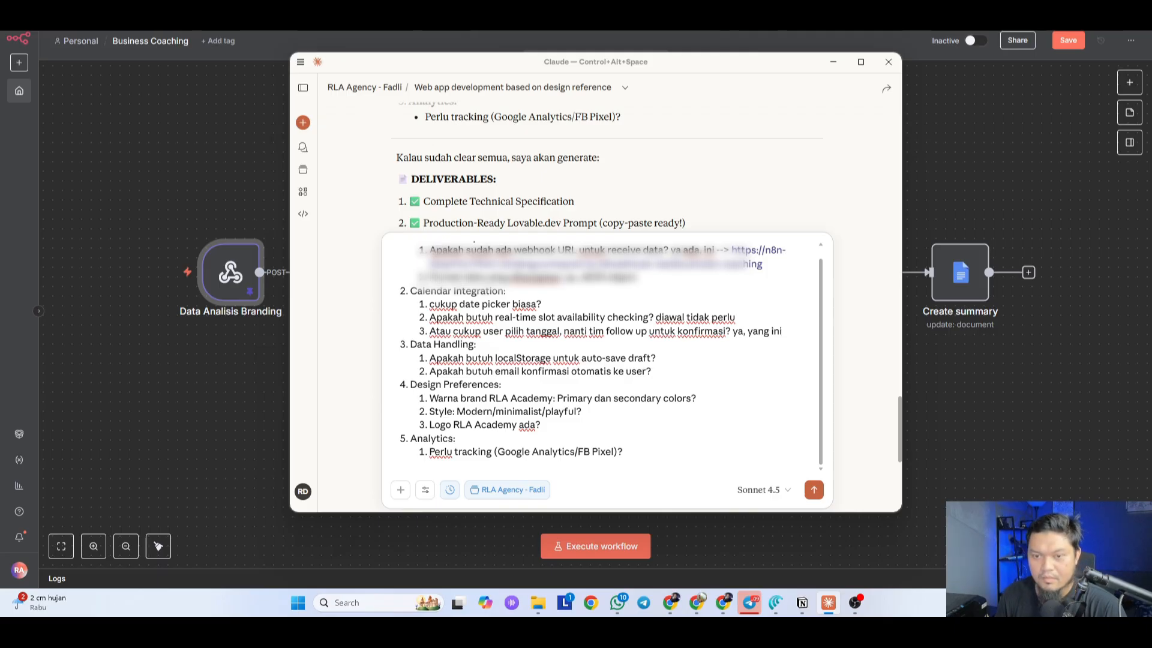
# Step: Answer 'ya, butuh' and say data handling is done by the user's own n8n workflow
pyautogui.scroll(-1, 606, 168)
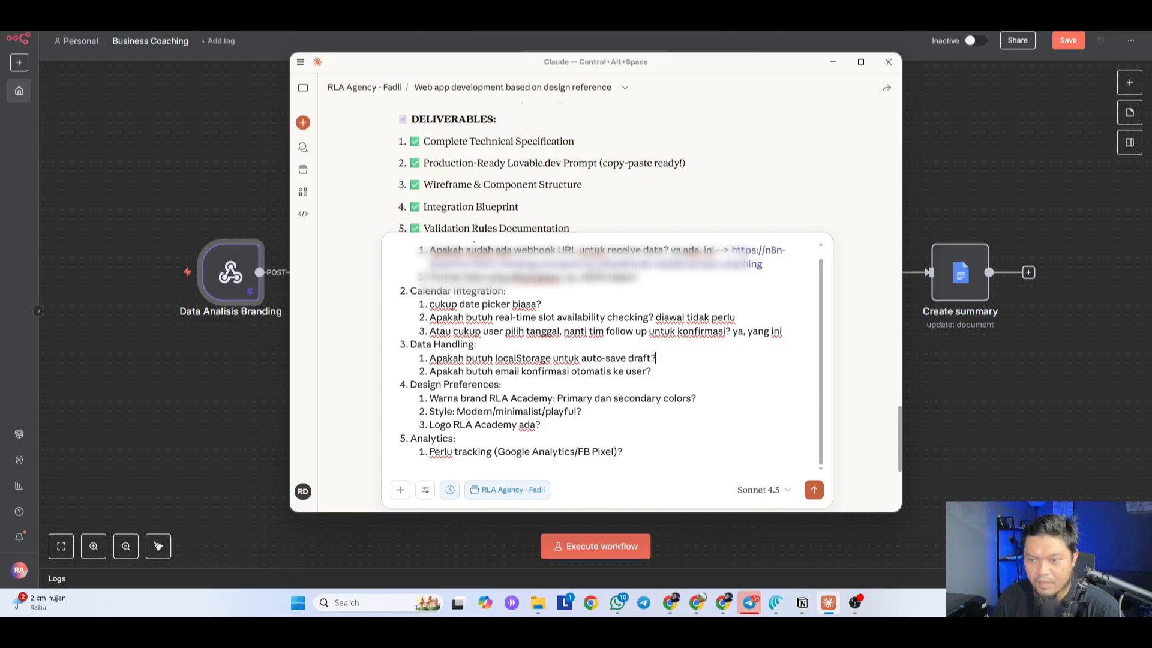
pyautogui.write('ya, butuh')
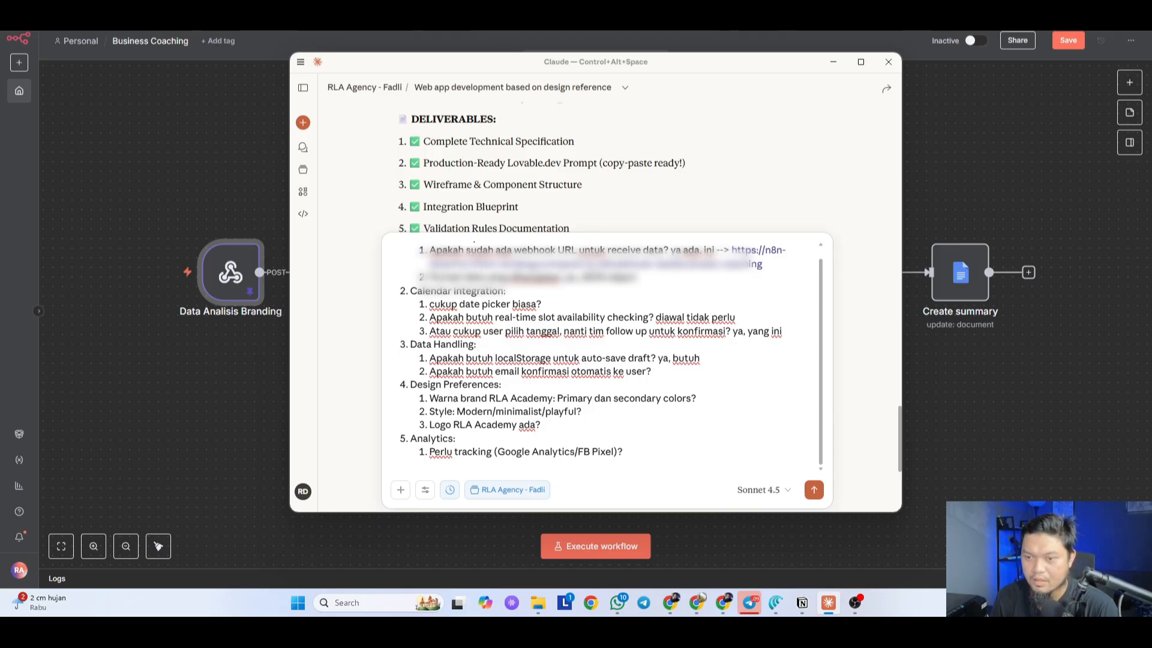
pyautogui.write('ini')
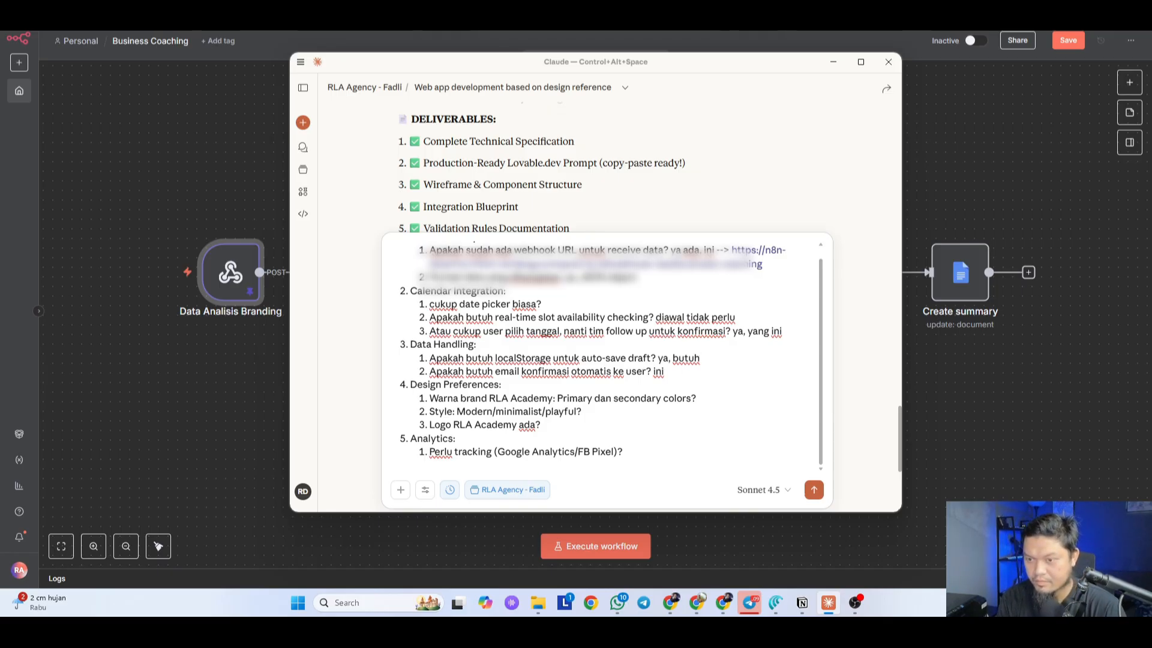
pyautogui.write(' tidak per')
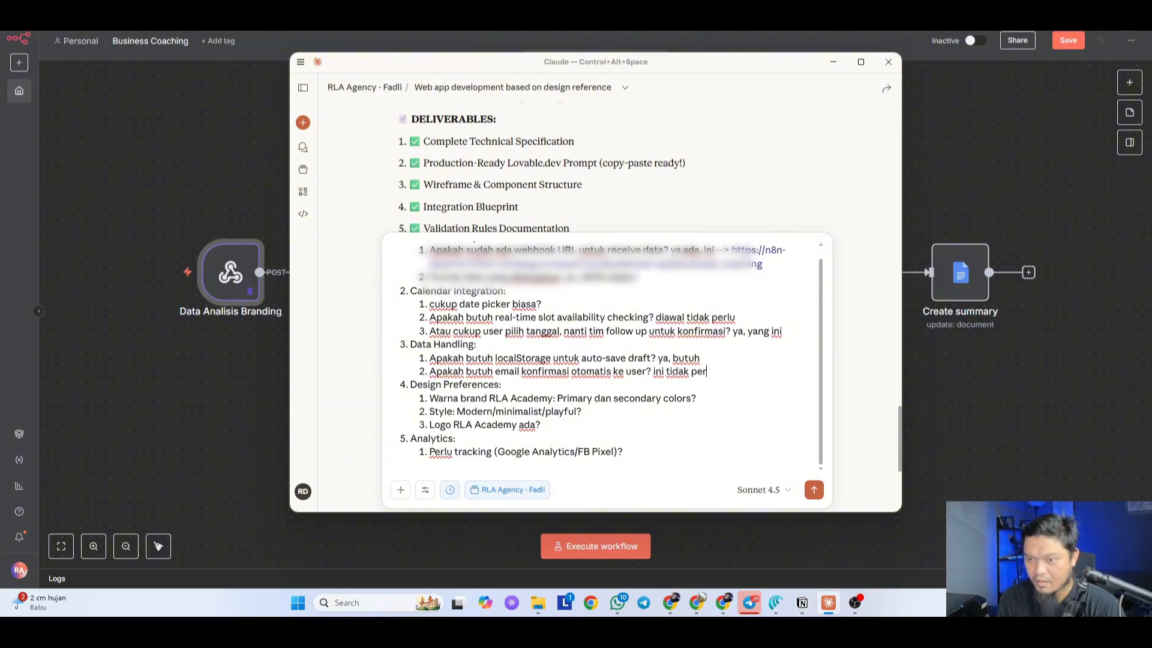
pyautogui.write('lu, akan dihan')
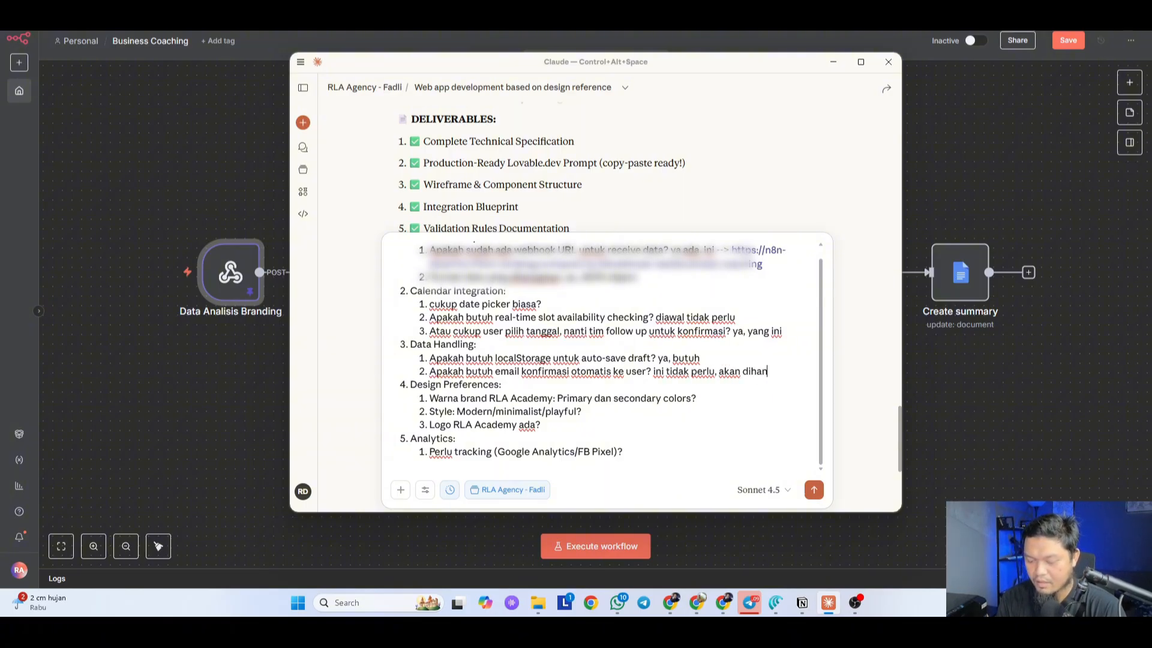
pyautogui.write('dle oleh wo')
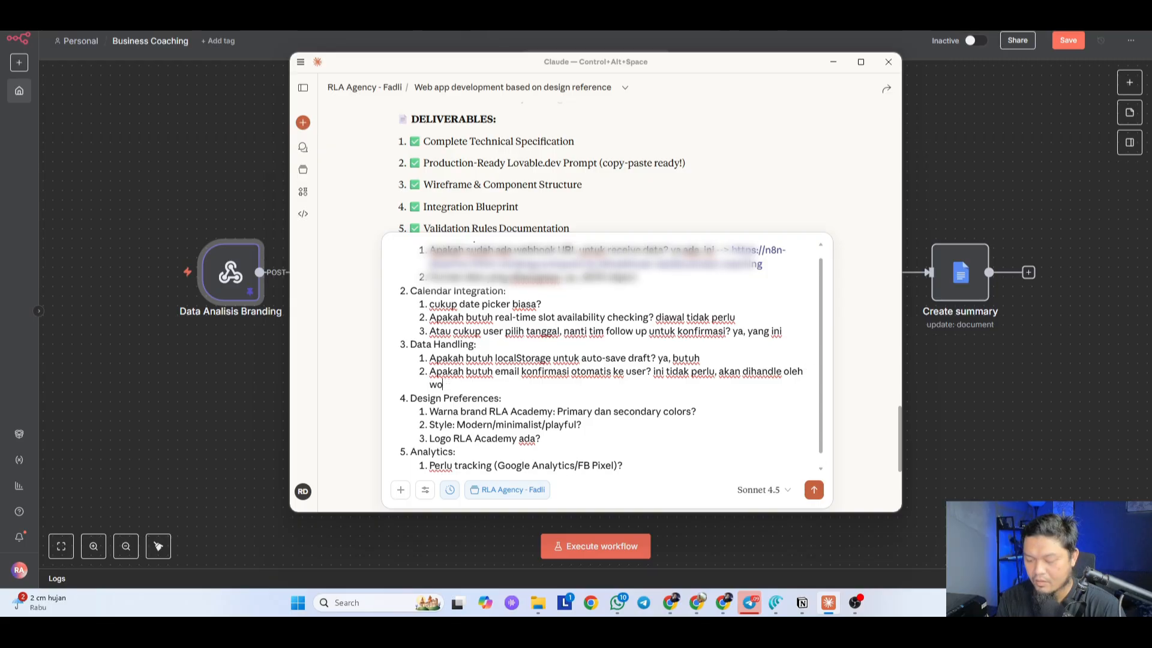
pyautogui.write('rkflow n8n saya')
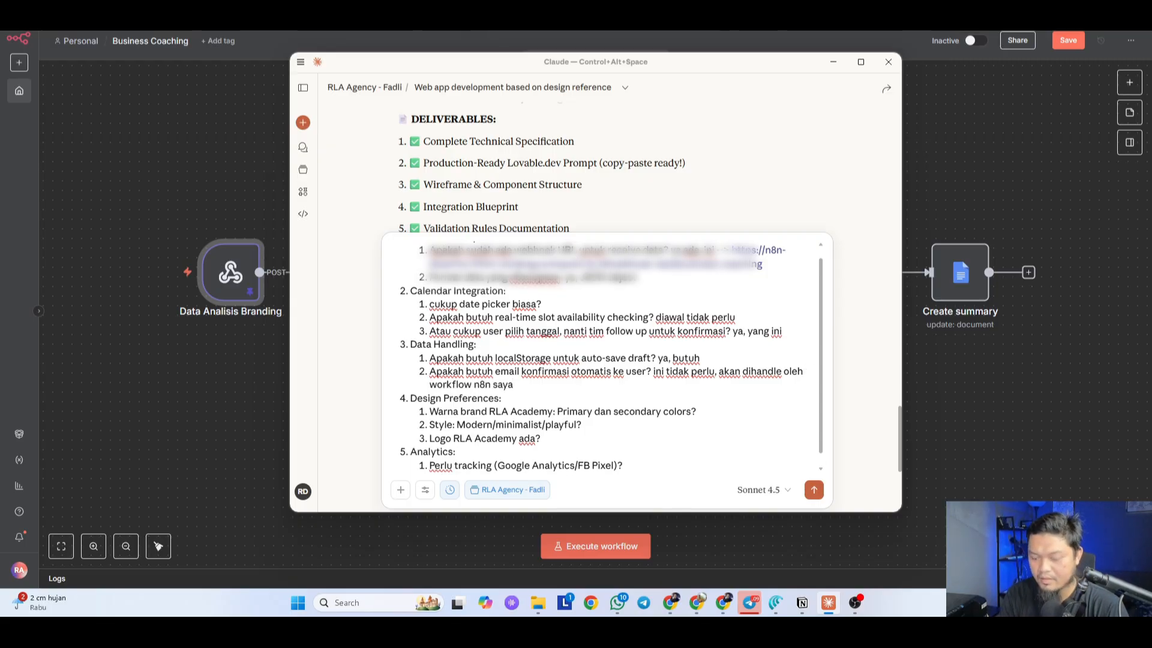
pyautogui.hotkey('ctrl', 'Left')
pyautogui.write('yang')
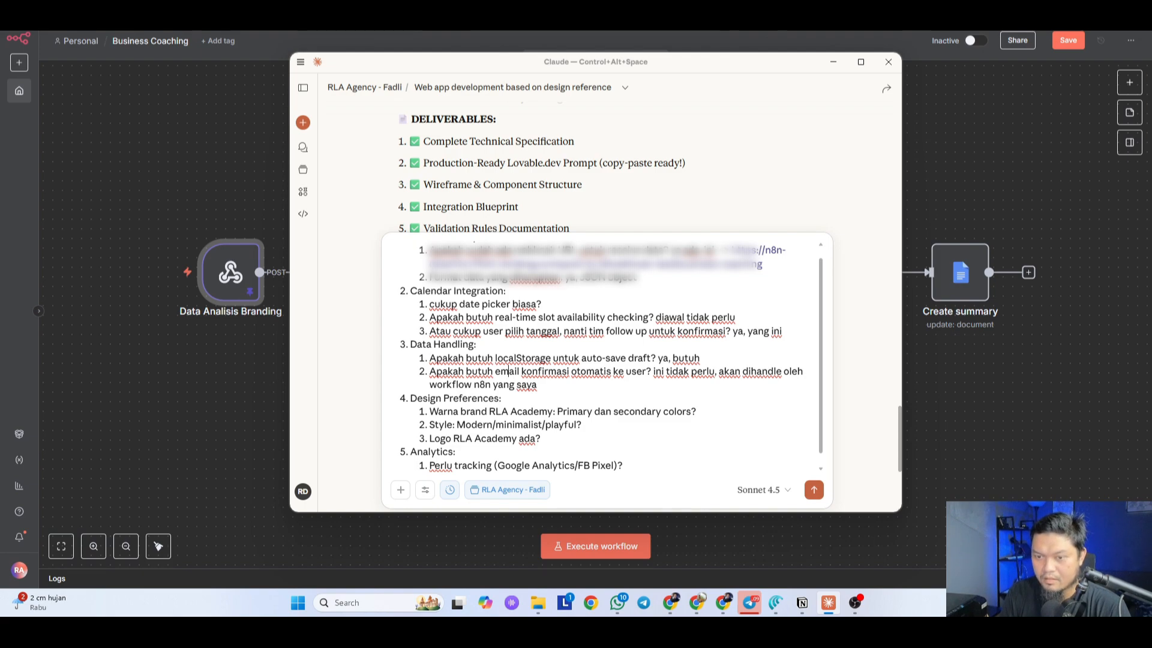
pyautogui.press('End')
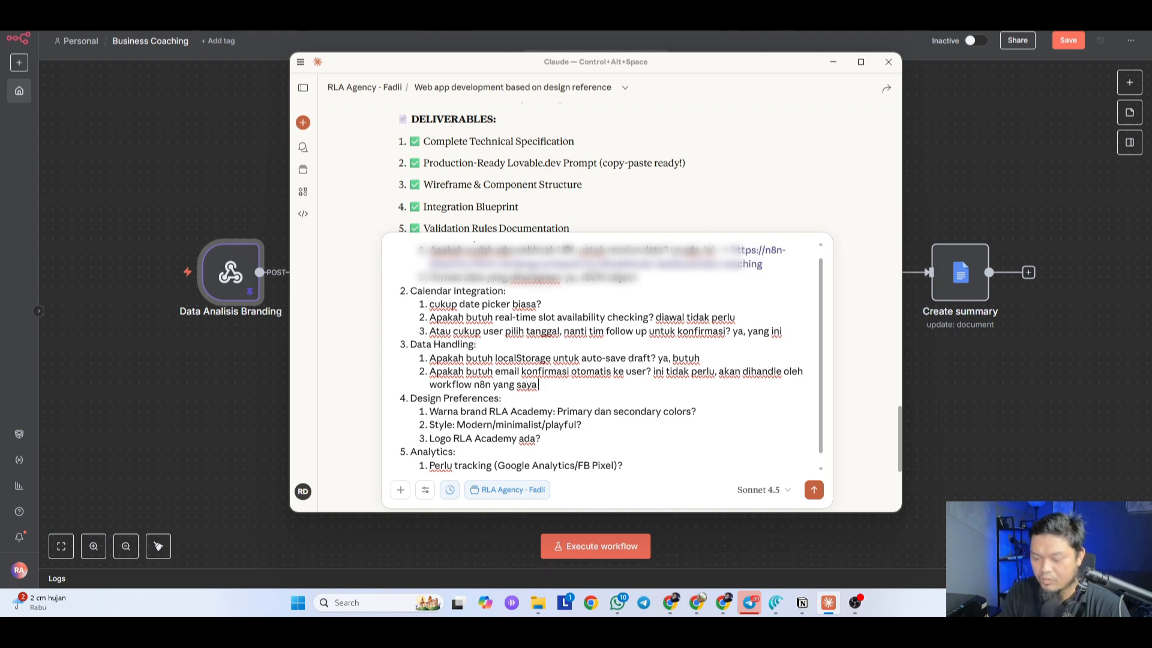
pyautogui.write('buat')
# Step: Change Academy to Agency and answer to use the RLA Agency brand colours
pyautogui.scroll(-1, 601, 354)
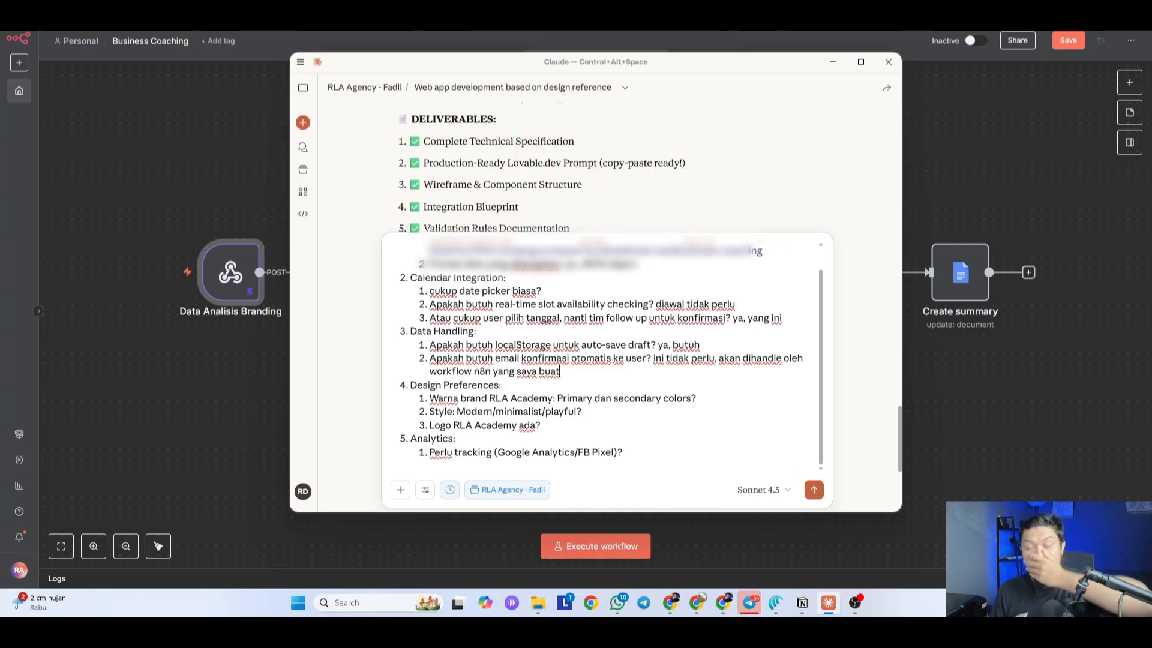
pyautogui.doubleClick(531, 399)
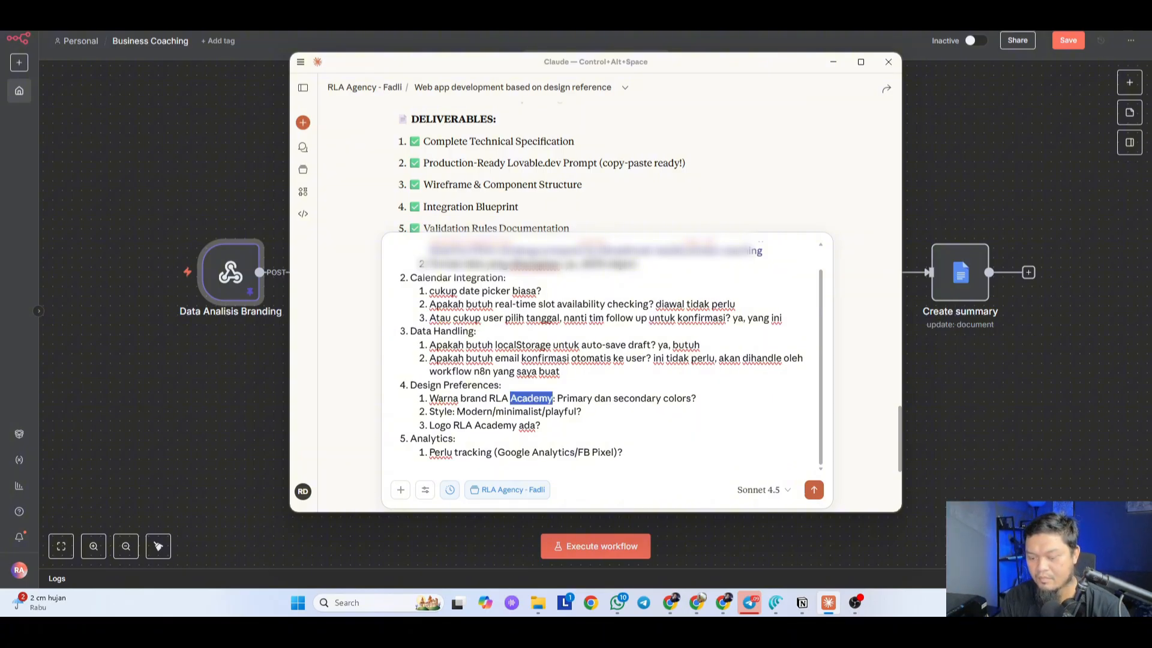
pyautogui.write('Agency')
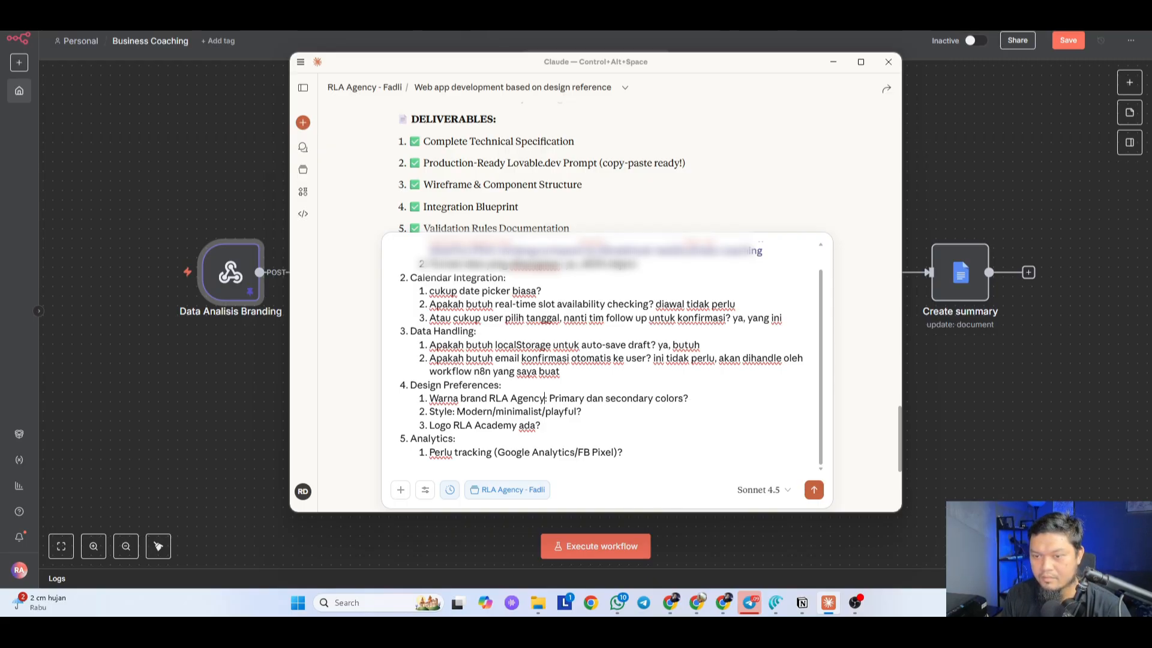
pyautogui.hotkey('ctrl', 'shift', 'Right')
pyautogui.hotkey('ctrl', 'shift', 'Right')
pyautogui.hotkey('ctrl', 'shift', 'Right')
pyautogui.hotkey('ctrl', 'shift', 'Right')
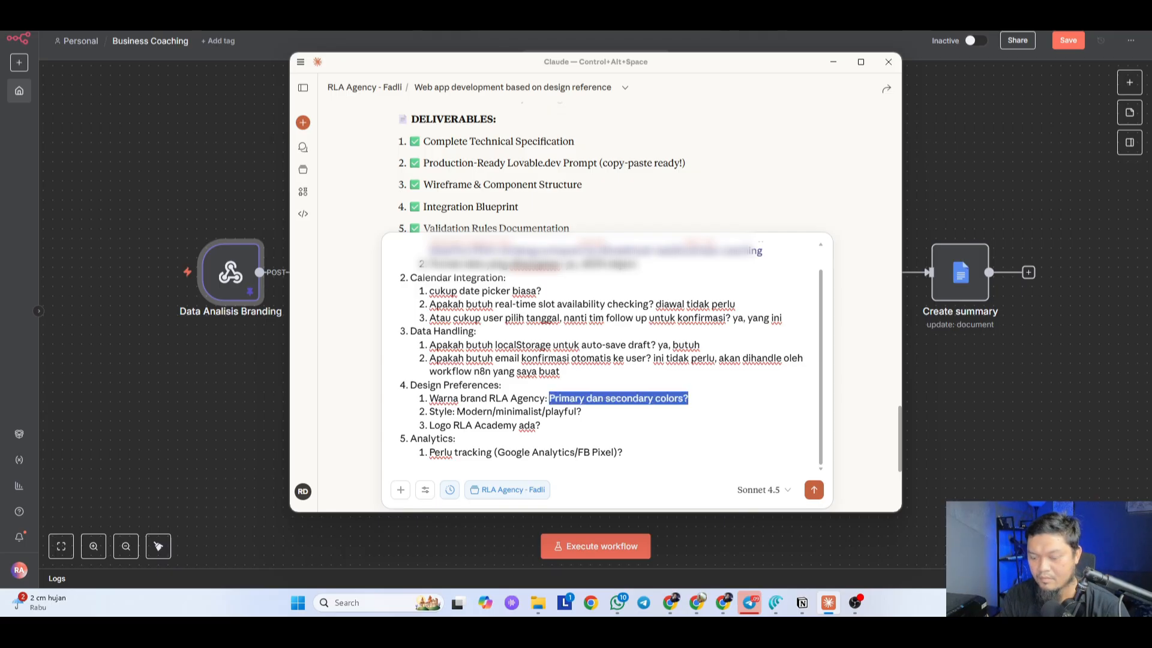
pyautogui.write('Ya, gunakan warna')
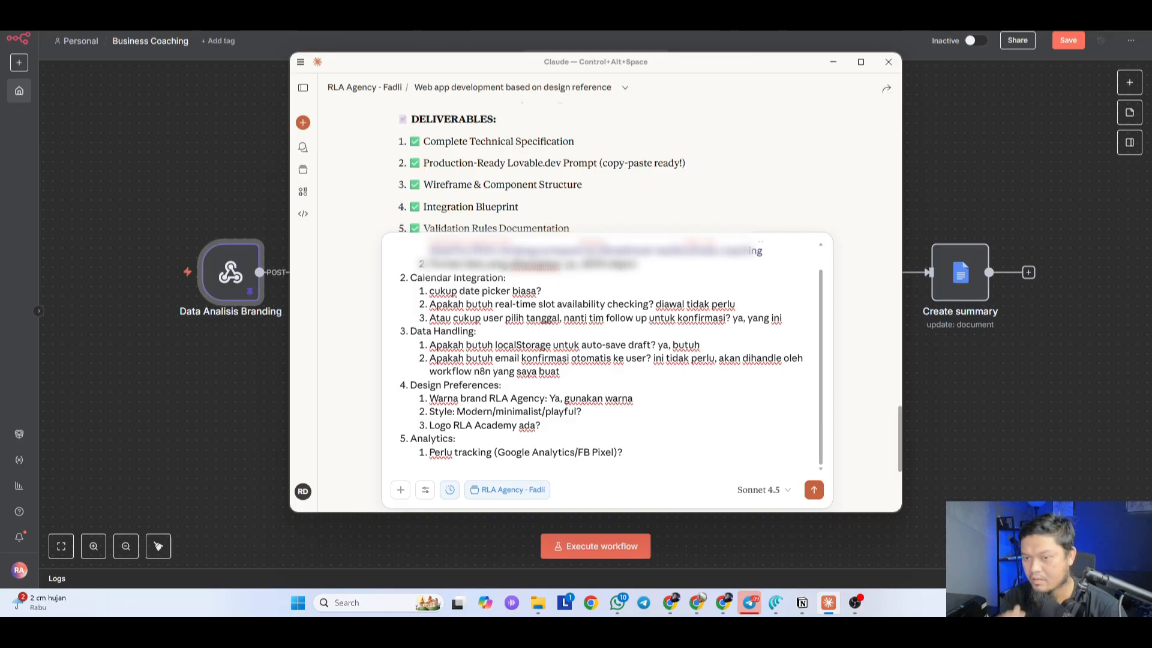
pyautogui.write(' bra')
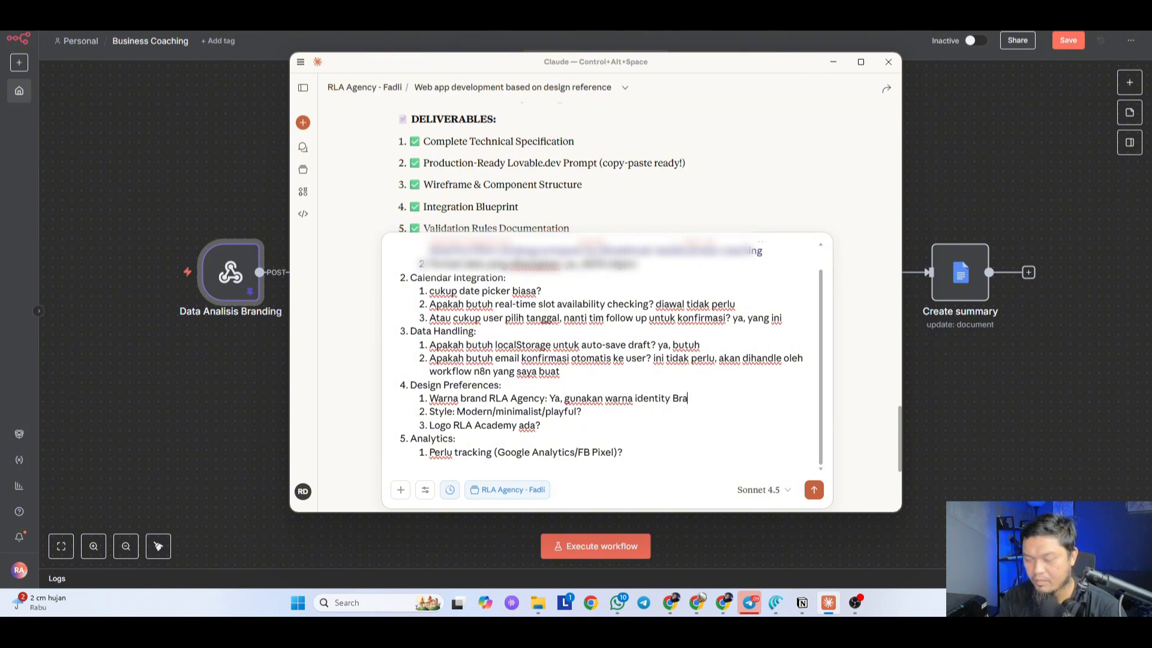
pyautogui.write('gency')
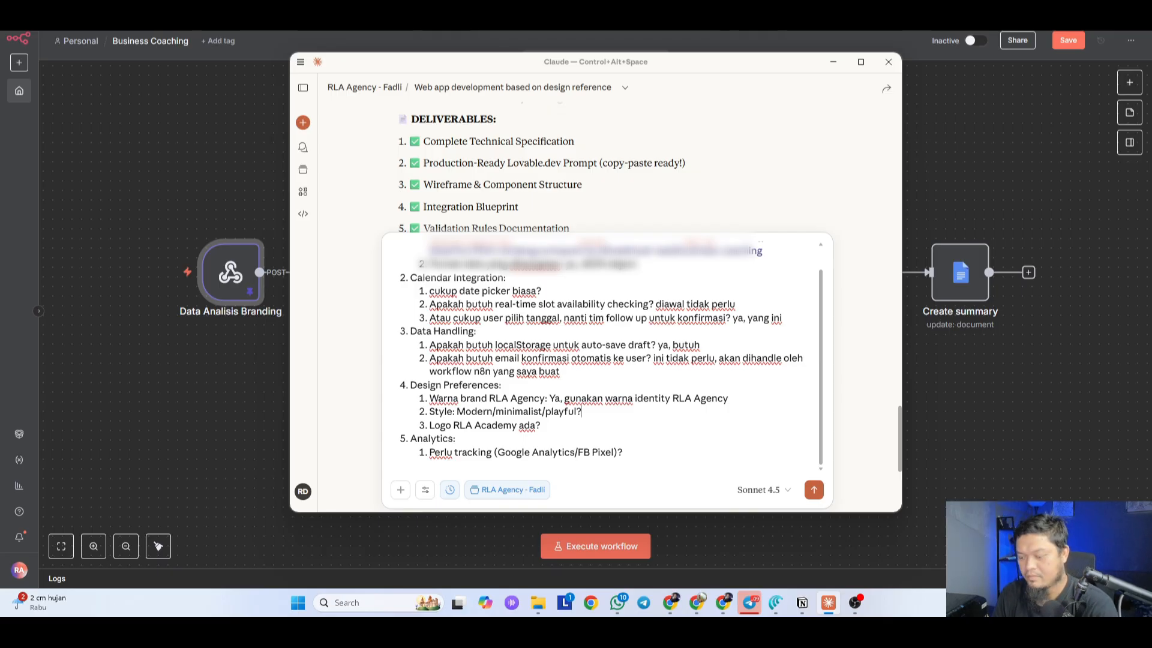
# Step: Set the style to Modern & minimalist, note the logo comes later, and skip analytics initially
pyautogui.hotkey('shift', 'Left')
pyautogui.hotkey('shift', 'Left')
pyautogui.hotkey('shift', 'Left')
pyautogui.hotkey('shift', 'Left')
pyautogui.hotkey('shift', 'Left')
pyautogui.hotkey('shift', 'Left')
pyautogui.hotkey('shift', 'Left')
pyautogui.hotkey('shift', 'Left')
pyautogui.hotkey('shift', 'Left')
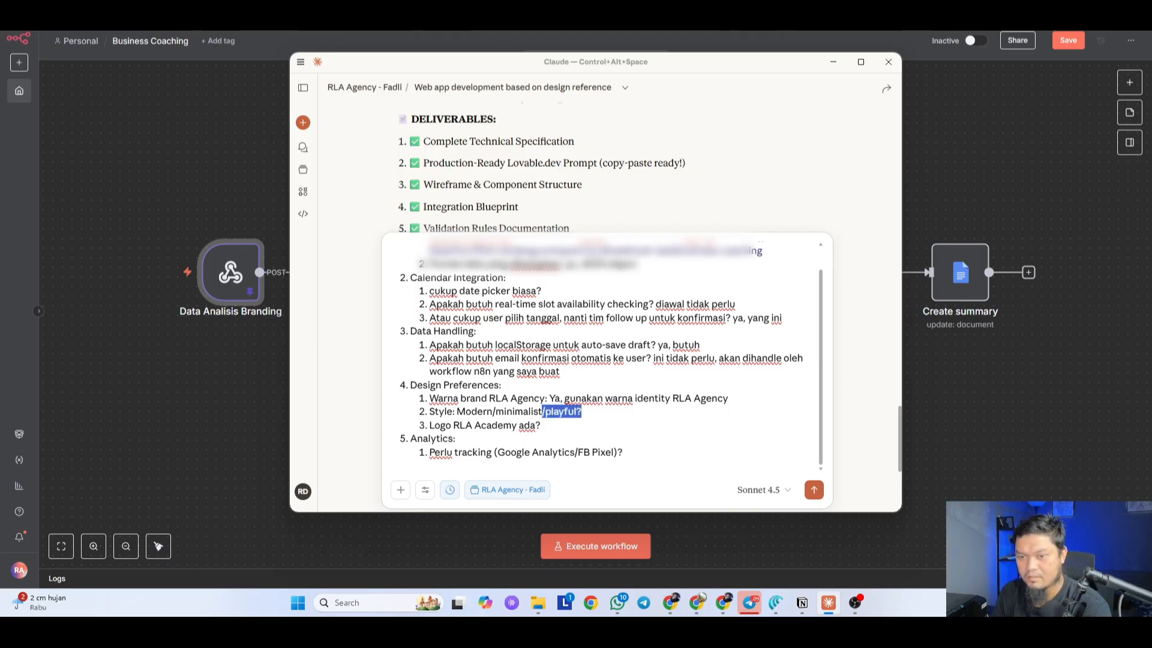
pyautogui.press('BackSpace')
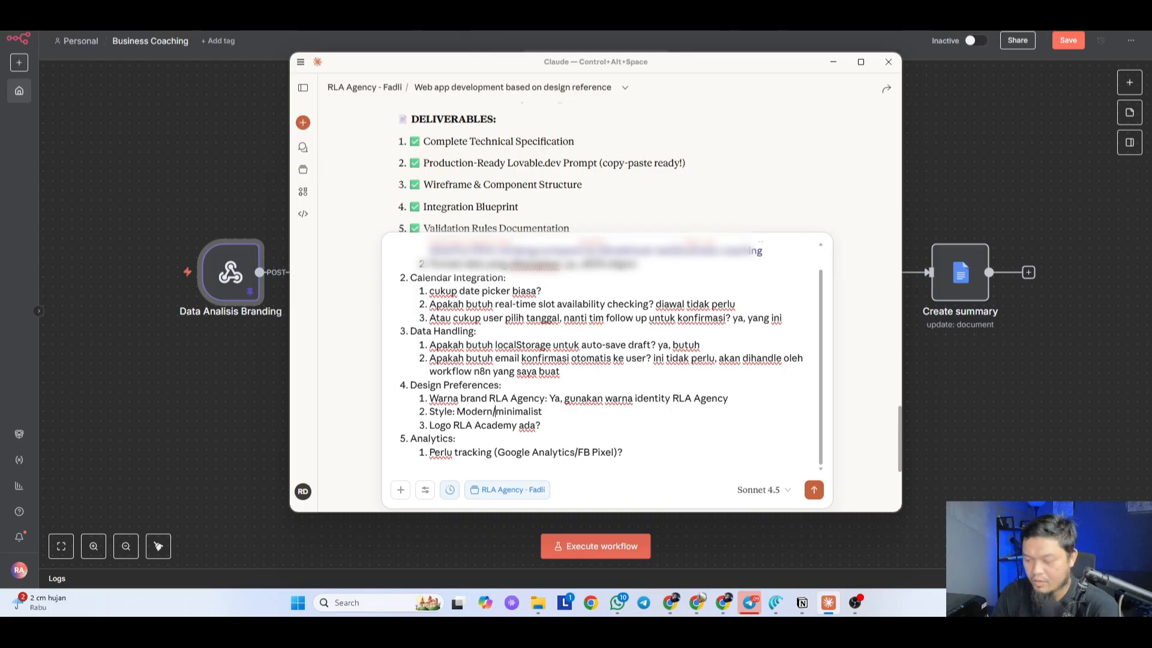
pyautogui.press('BackSpace')
pyautogui.write('&')
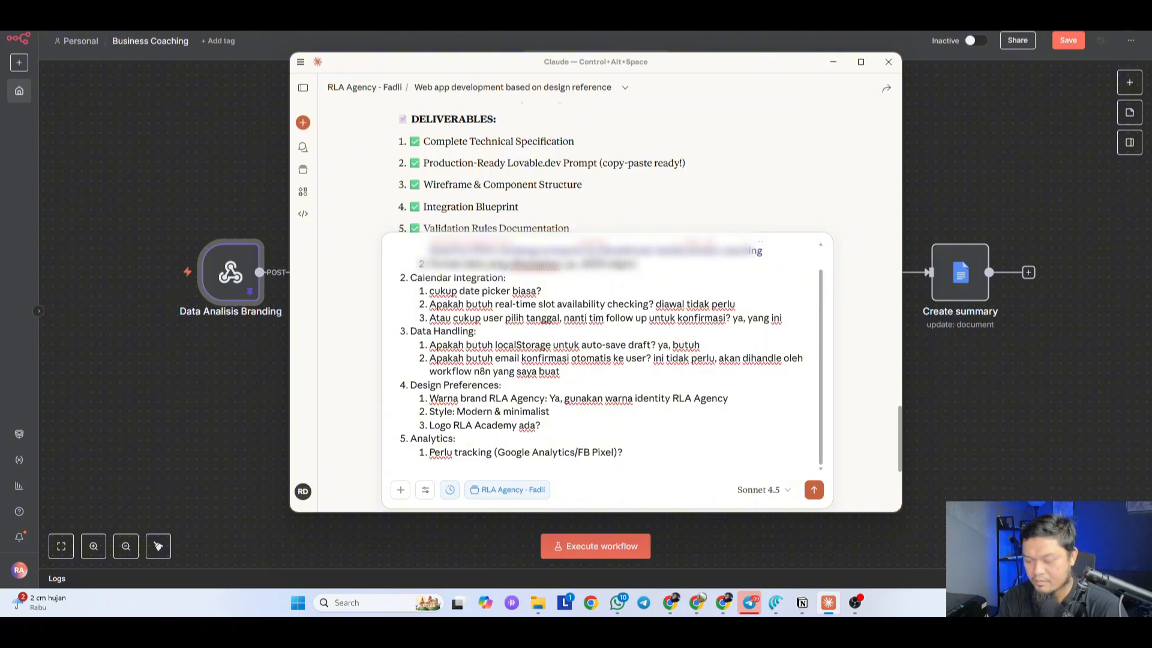
pyautogui.write(', nan')
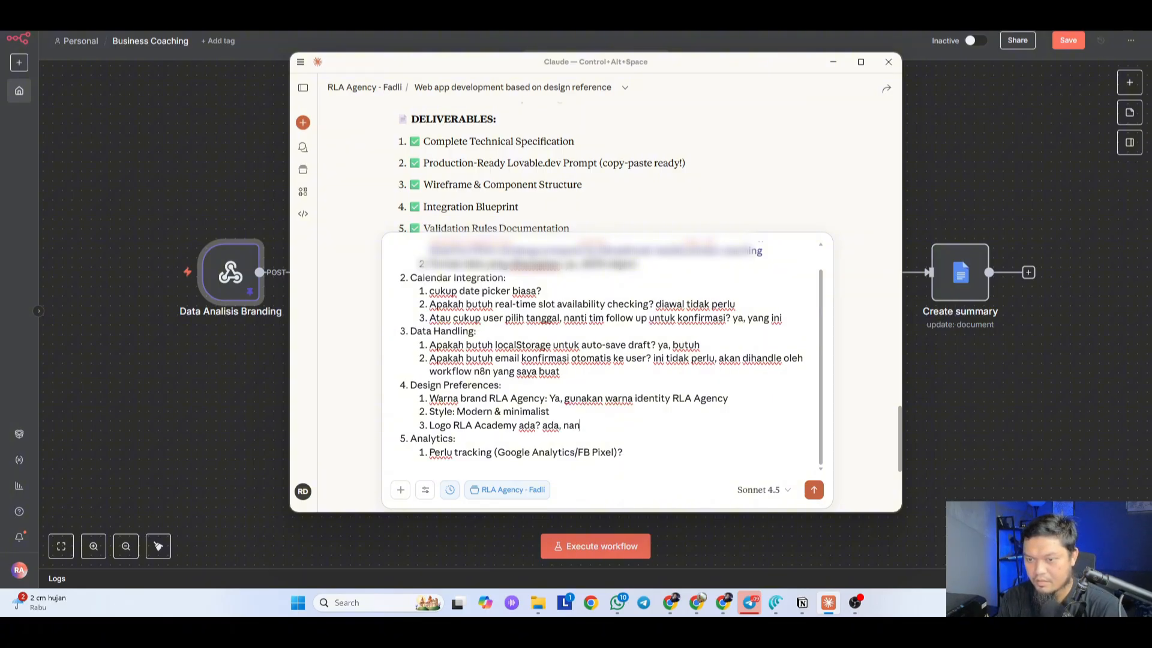
pyautogui.write('ti sekalian saya upload')
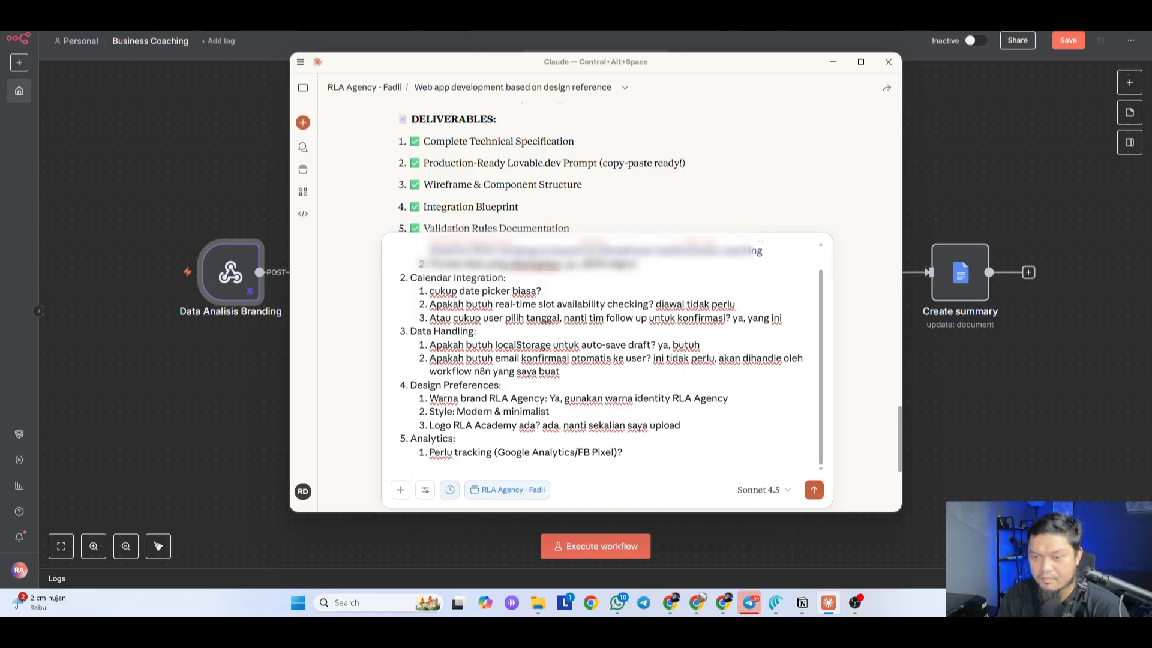
pyautogui.scroll(-1, 534, 499)
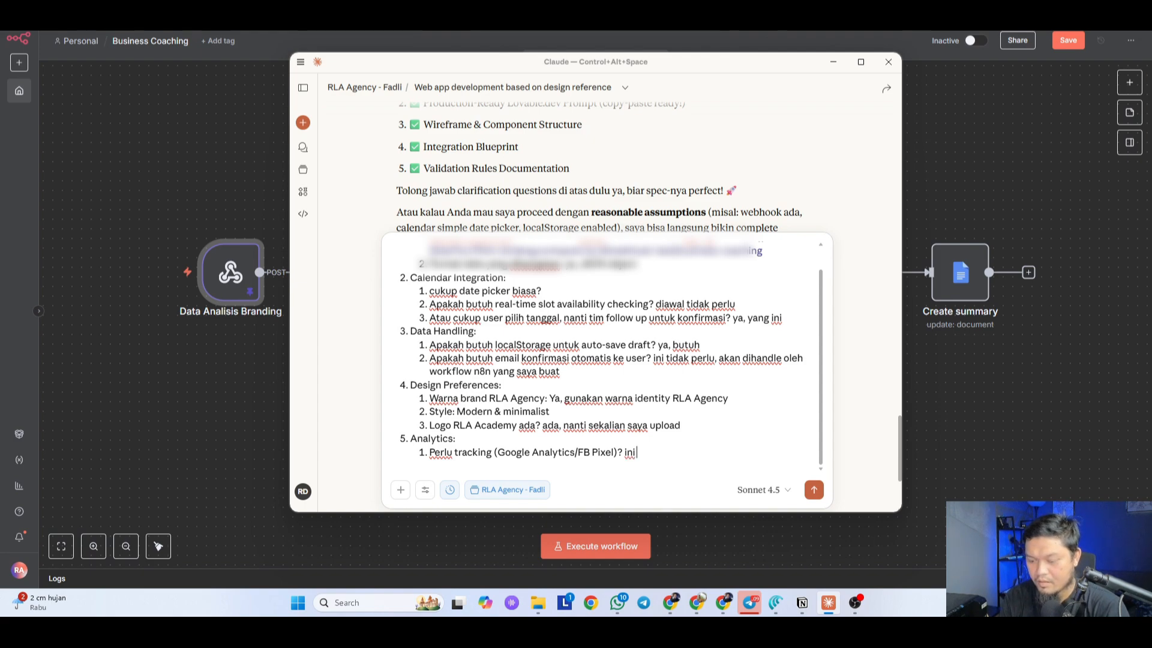
pyautogui.write('diawal')
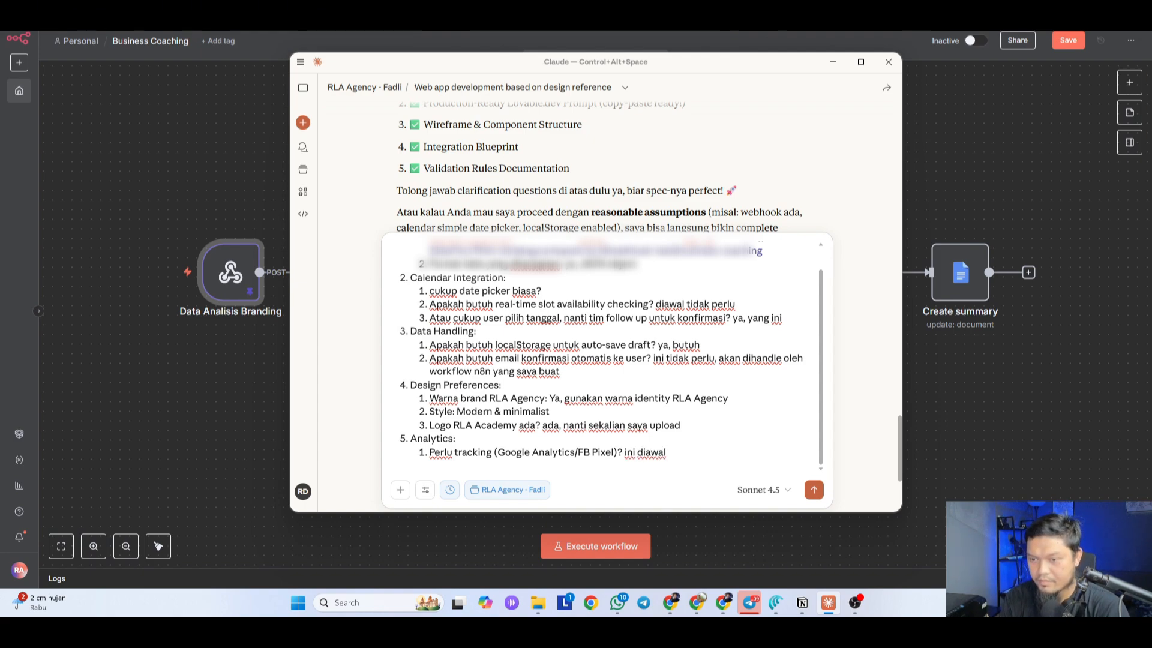
pyautogui.write(' tidak perlu')
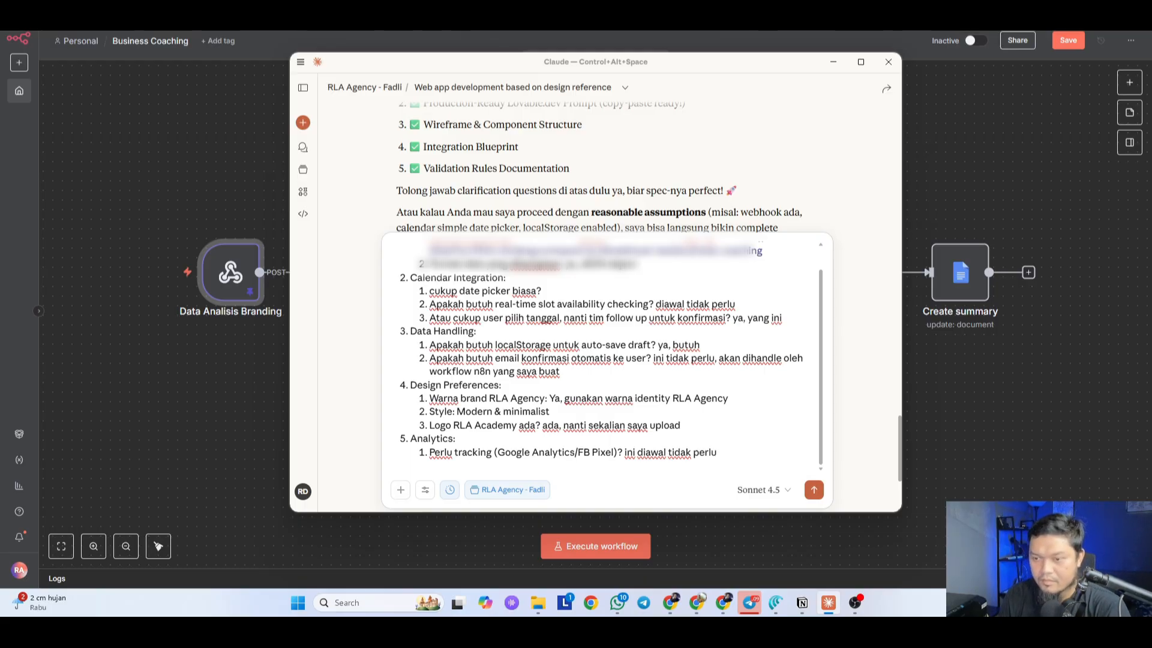
pyautogui.scroll(-3, 607, 168)
# Step: End the answers with a line asking Claude for a comprehensive prompt ('buatkan prompt komprehensif nya') and send it
pyautogui.hotkey('shift', 'Tab')
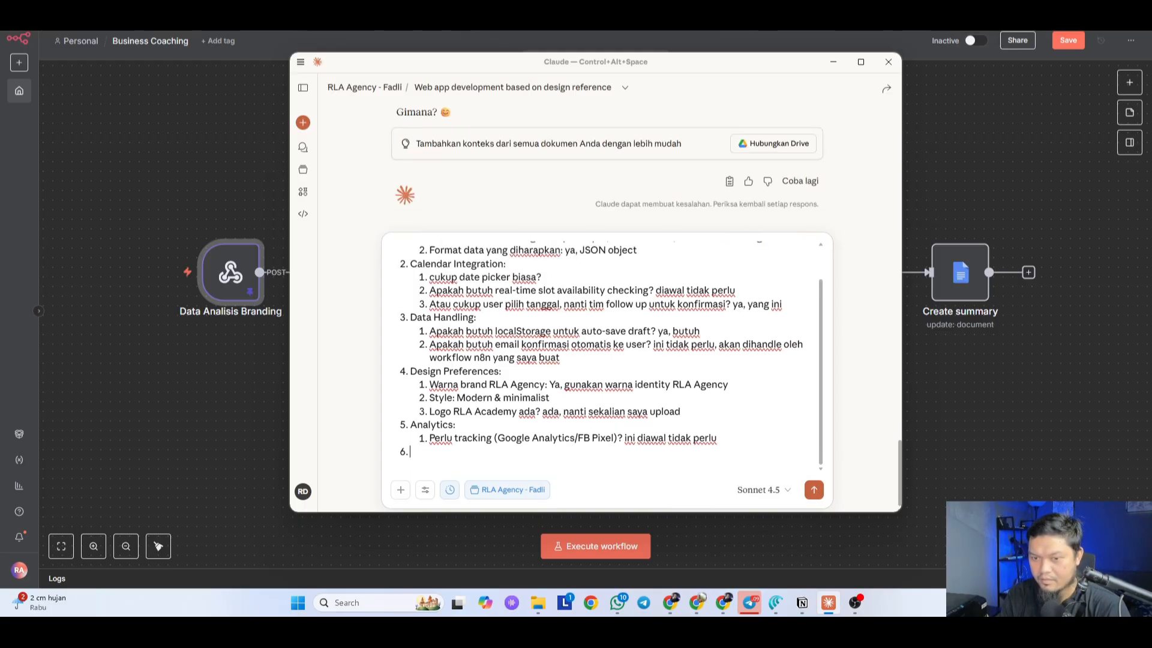
pyautogui.press('Return')
pyautogui.write('Nah')
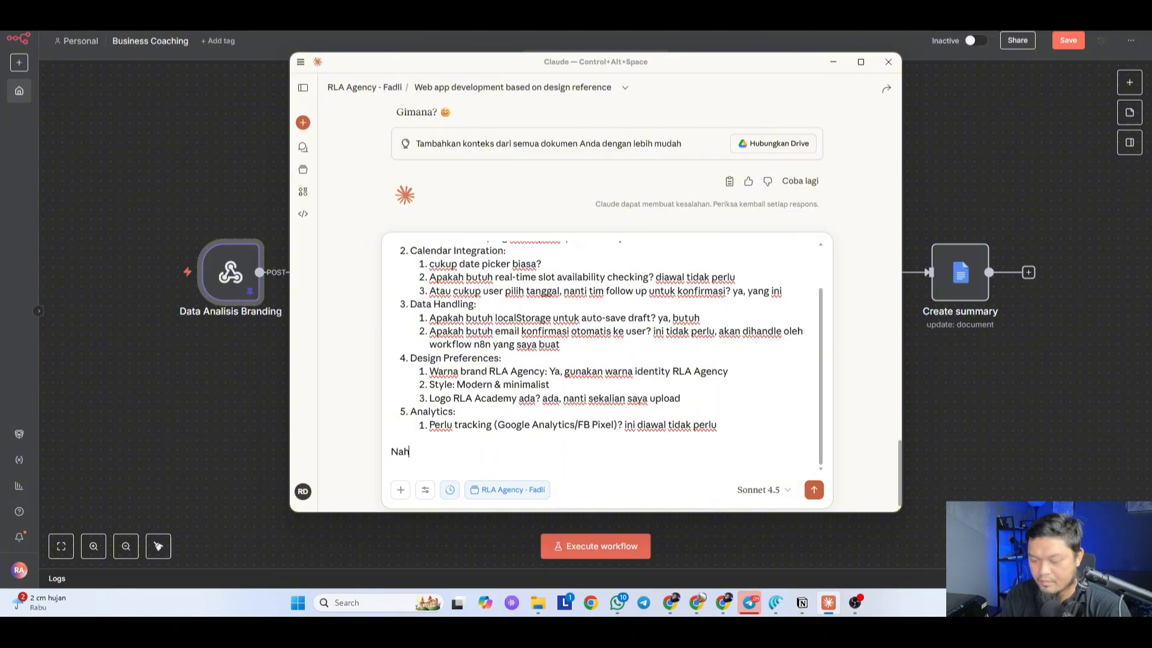
pyautogui.write(', web a')
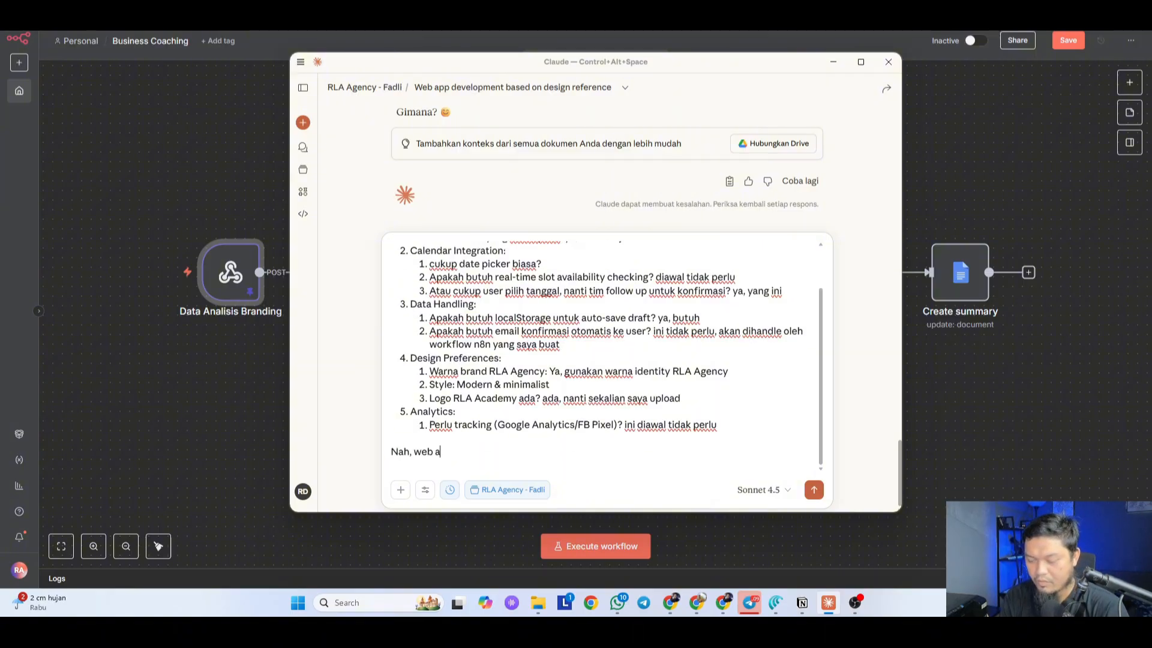
pyautogui.write('pp ini')
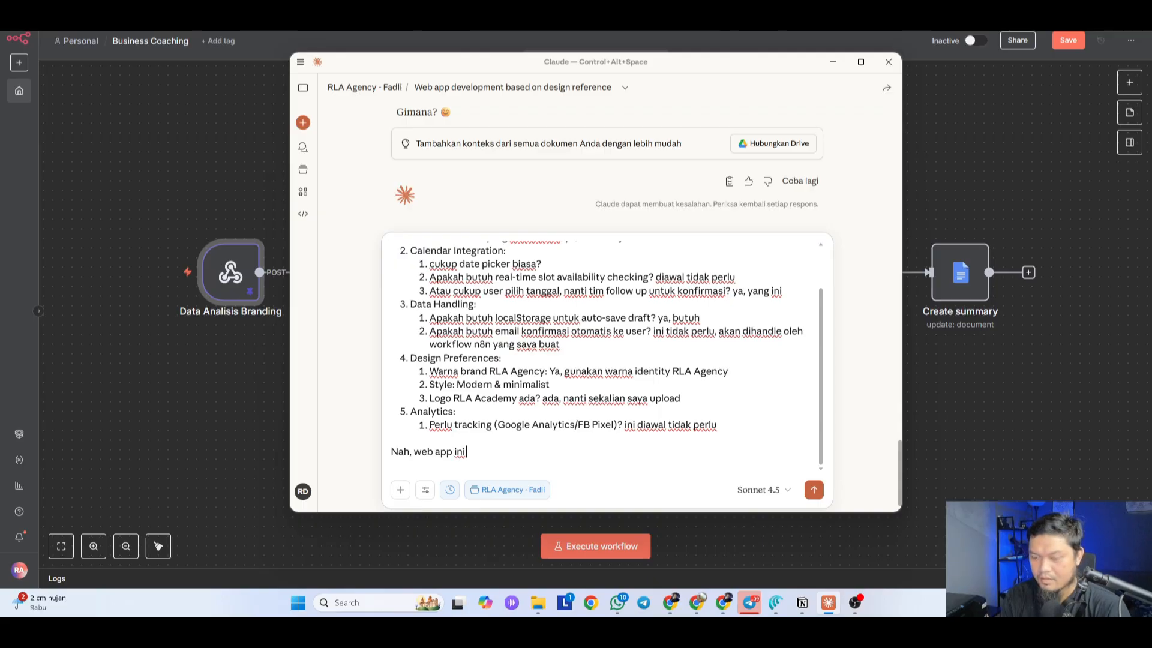
pyautogui.write(' akan saya buat di Lovable ya.')
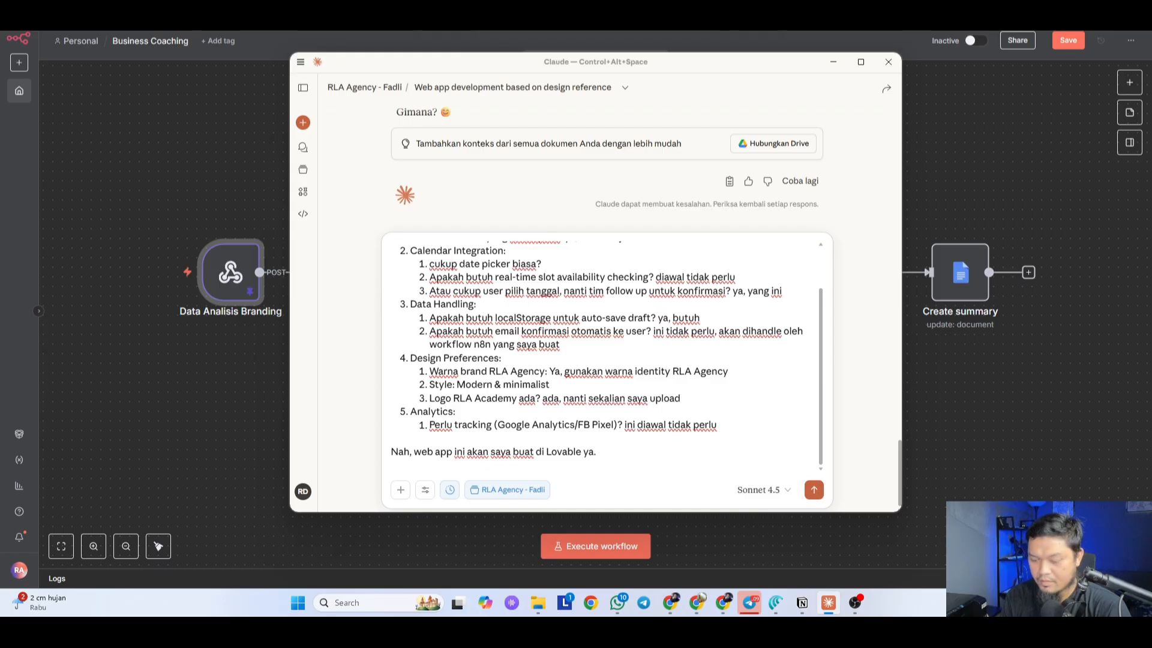
pyautogui.write('g buatkan')
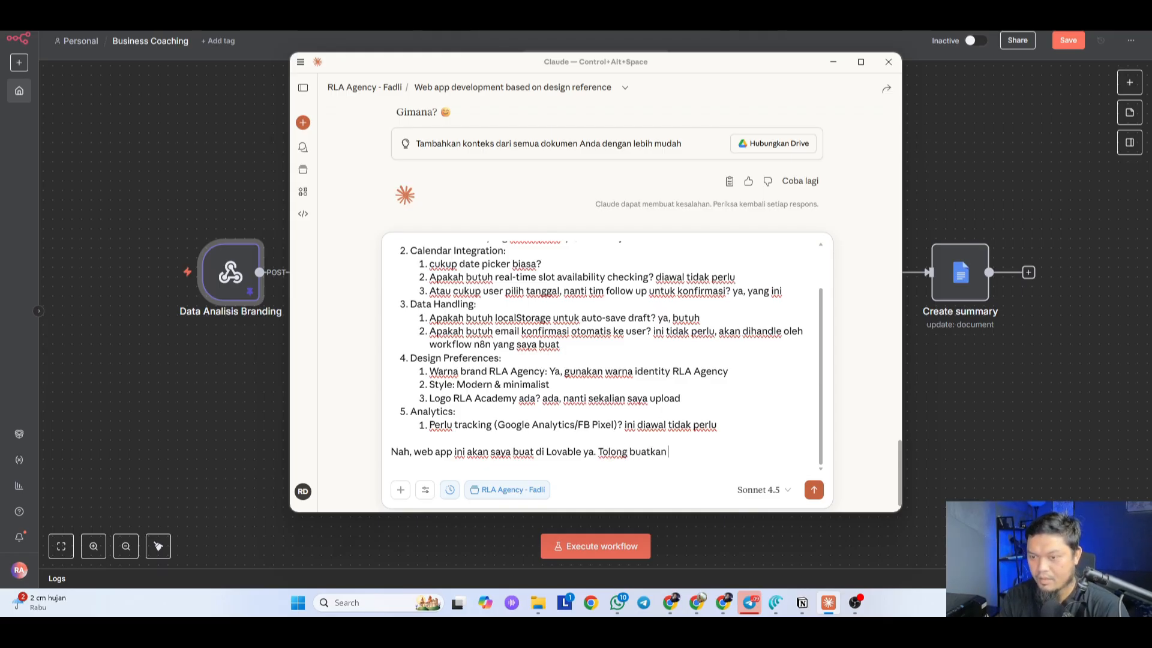
pyautogui.write(' prompt kompreh')
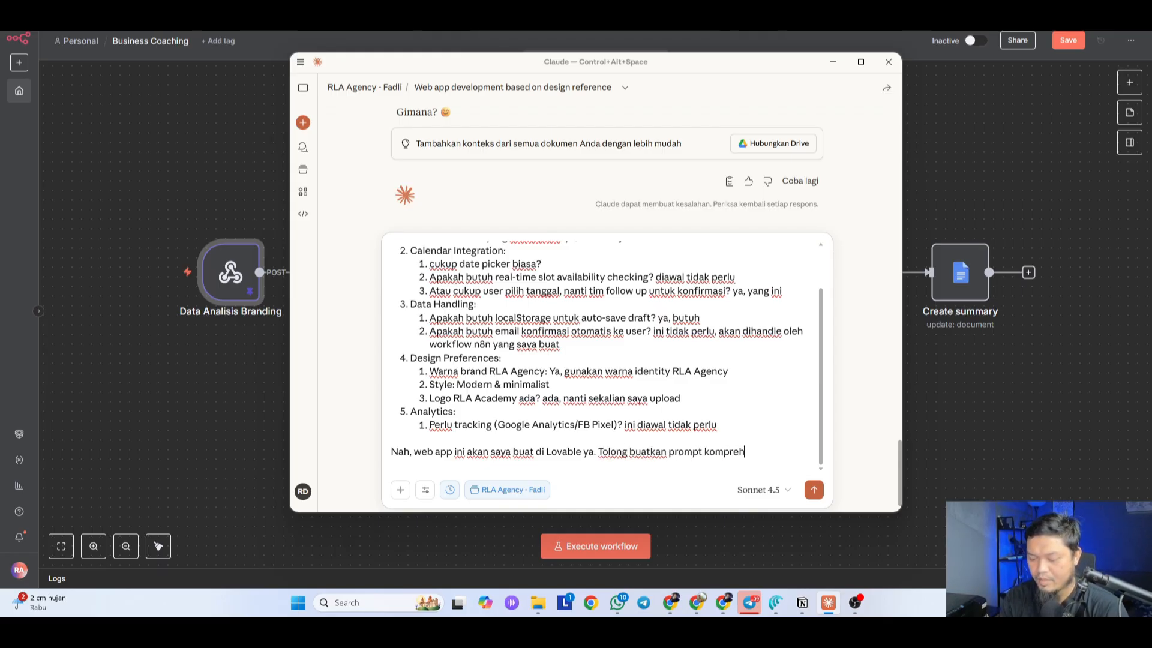
pyautogui.write('ensif n')
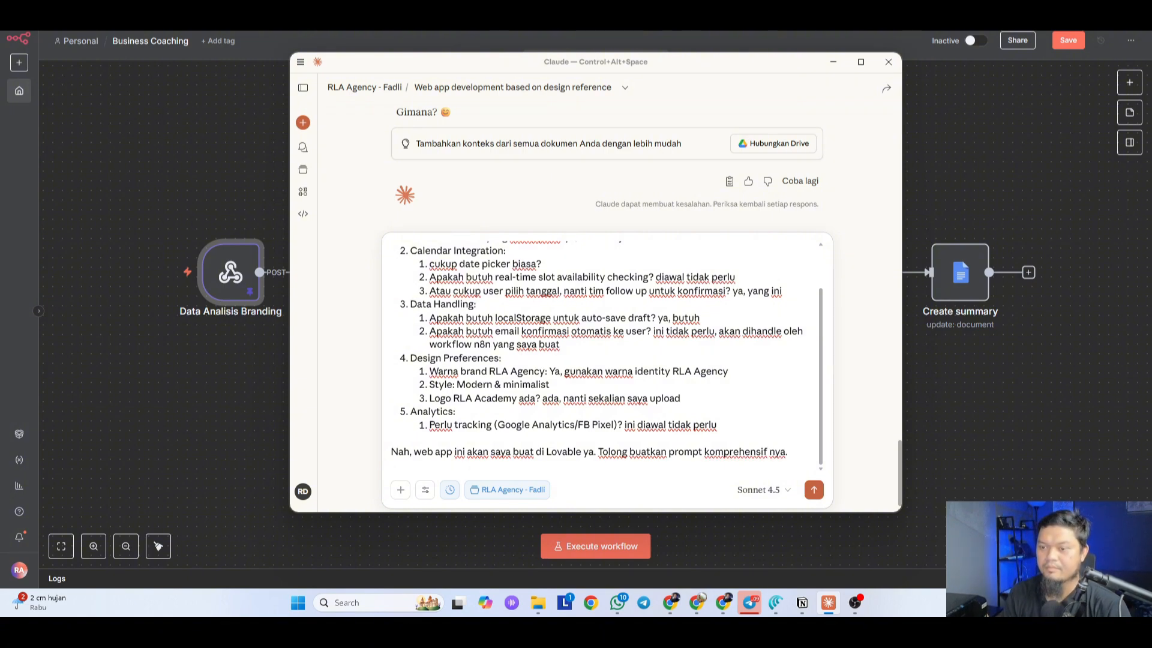
pyautogui.write('ya.')
pyautogui.press('Return')
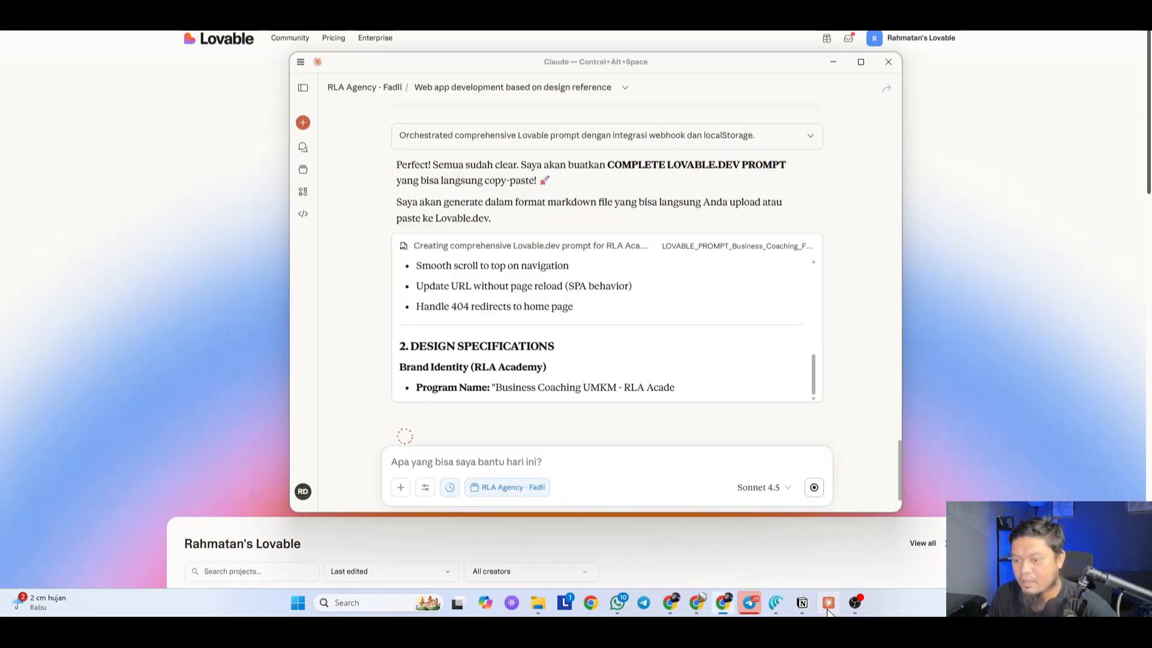
# Step: Switch windows from the taskbar so the Form Konsultasi Bisnis - RLA Academy brief is in front
pyautogui.click(829, 602)
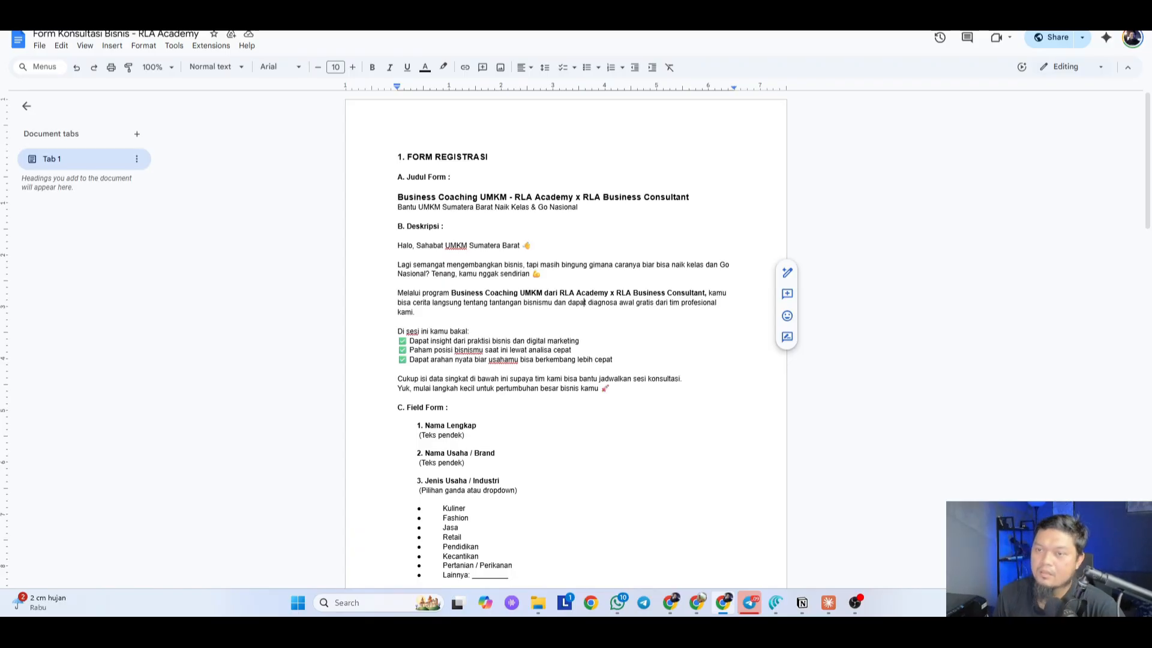
# Step: Review the Google Docs brief, selecting parts of its title such as 'x RLA Business Consultant' and the B and C headings
pyautogui.moveTo(398, 188); pyautogui.dragTo(532, 198)
pyautogui.click(690, 198)
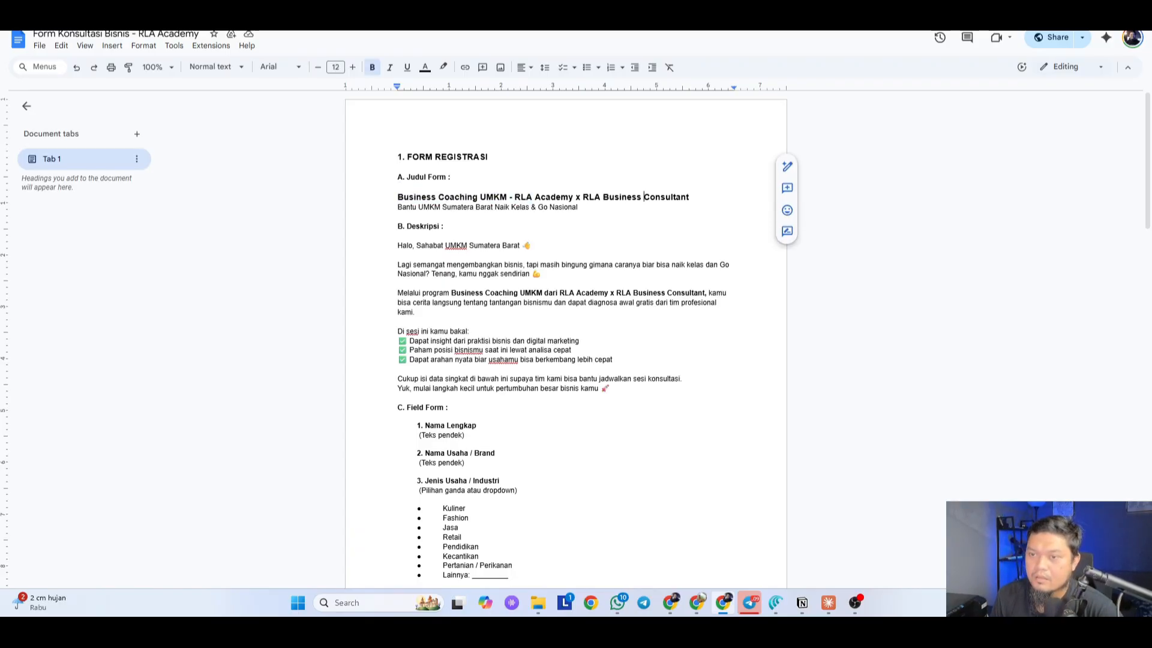
pyautogui.moveTo(690, 198); pyautogui.dragTo(521, 197)
pyautogui.click(398, 236)
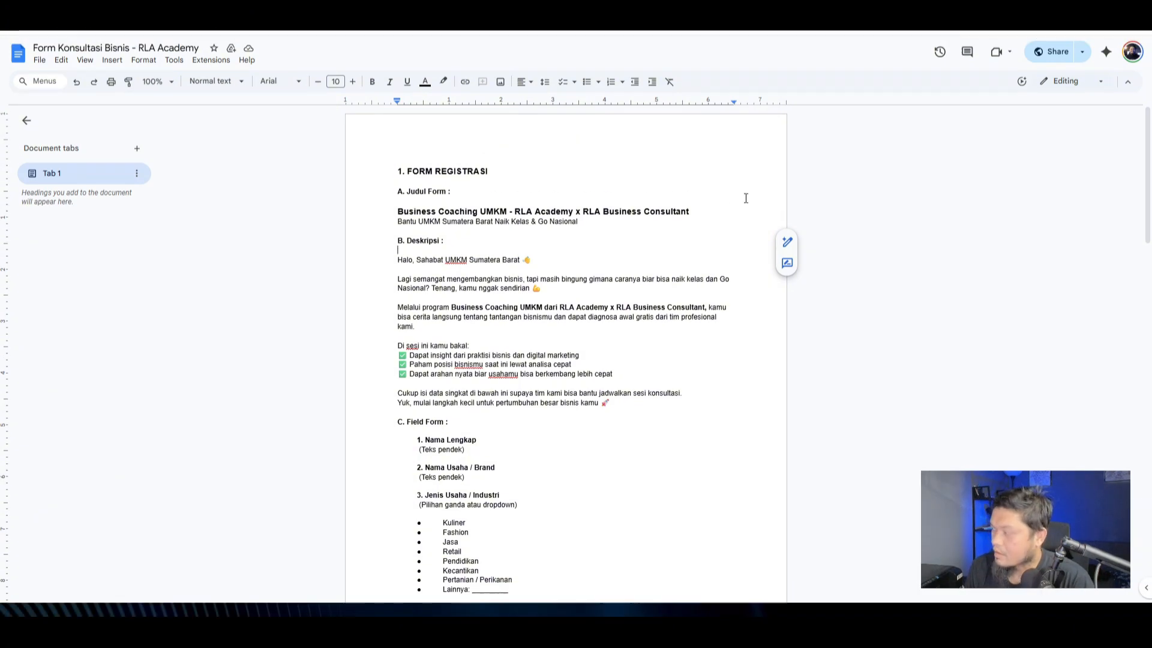
pyautogui.click(635, 423)
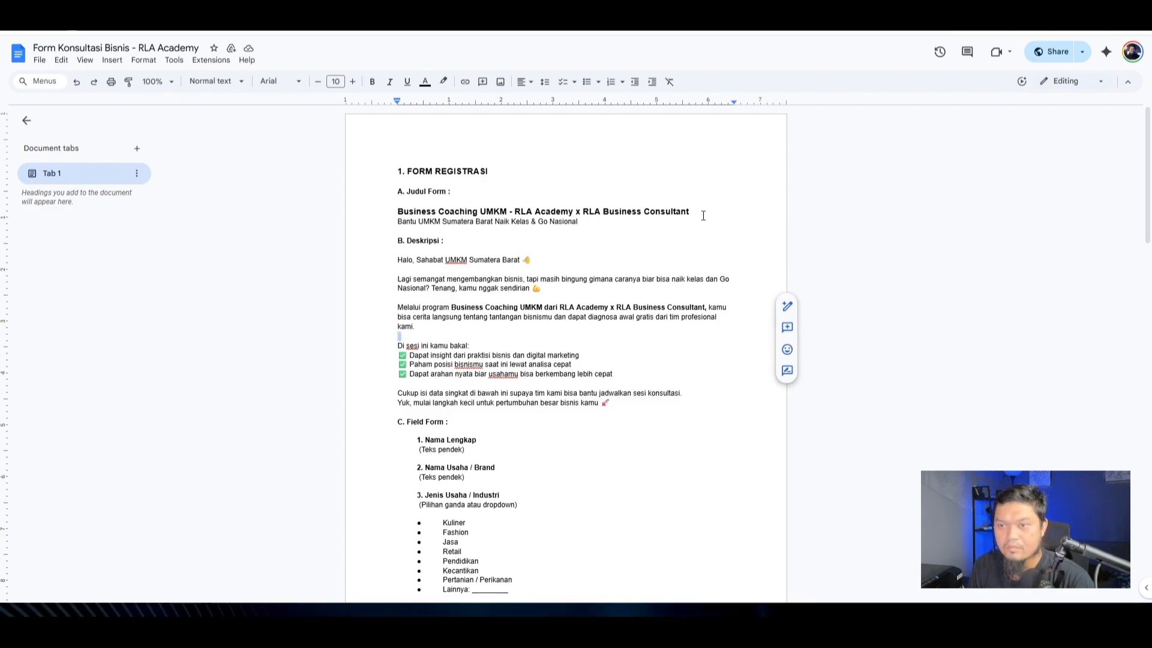
pyautogui.moveTo(696, 212); pyautogui.dragTo(515, 211)
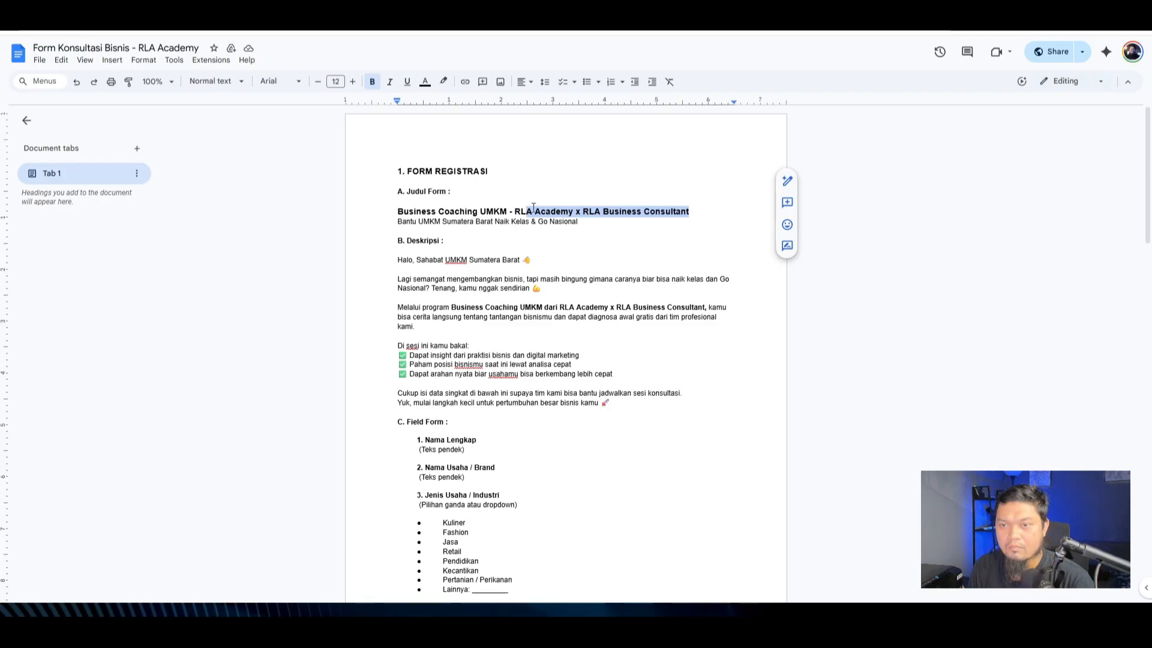
pyautogui.click(694, 214)
pyautogui.moveTo(694, 215); pyautogui.dragTo(582, 211)
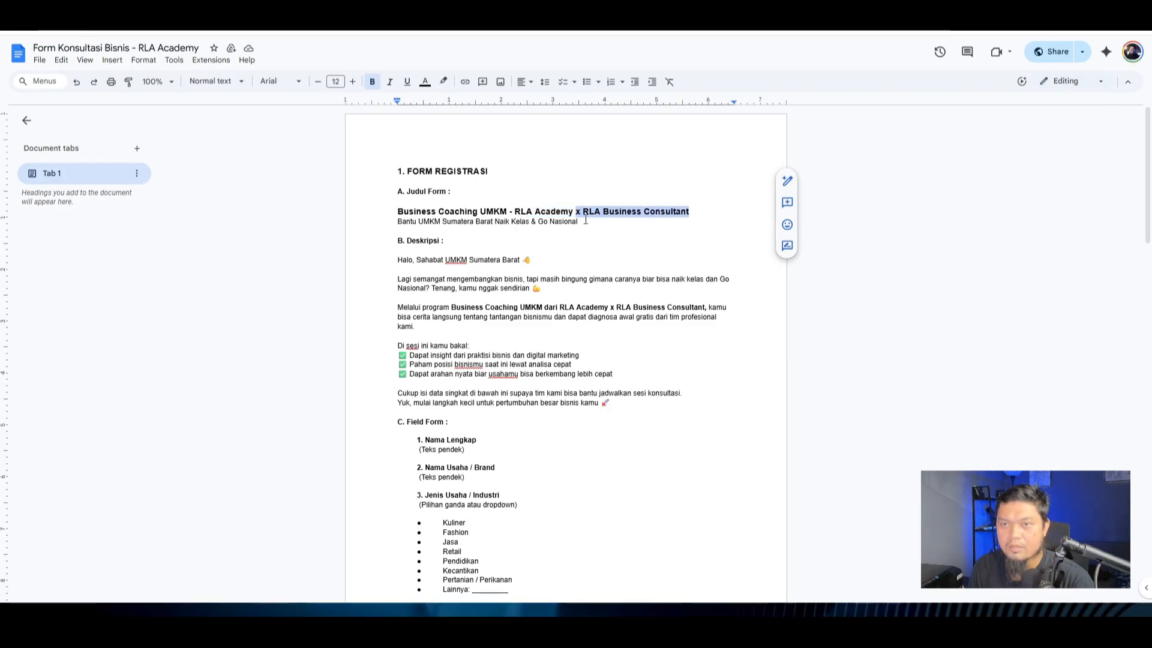
pyautogui.click(650, 258)
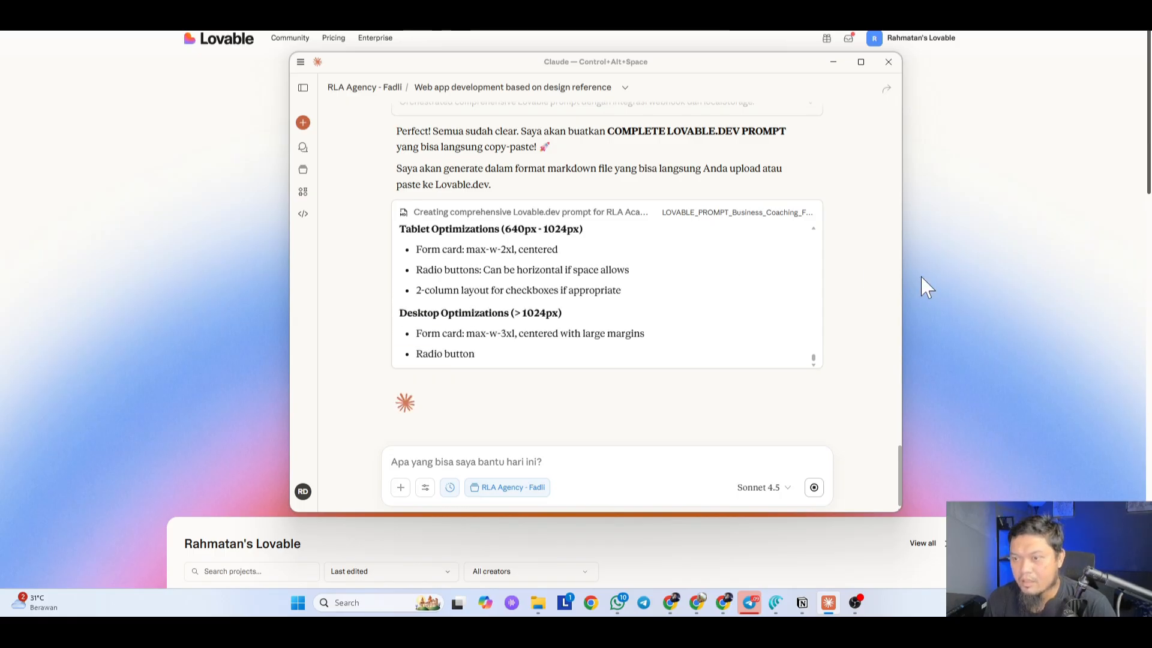
# Step: Bring the window forward so Claude's Settings page opens on its General section
pyautogui.click(993, 288)
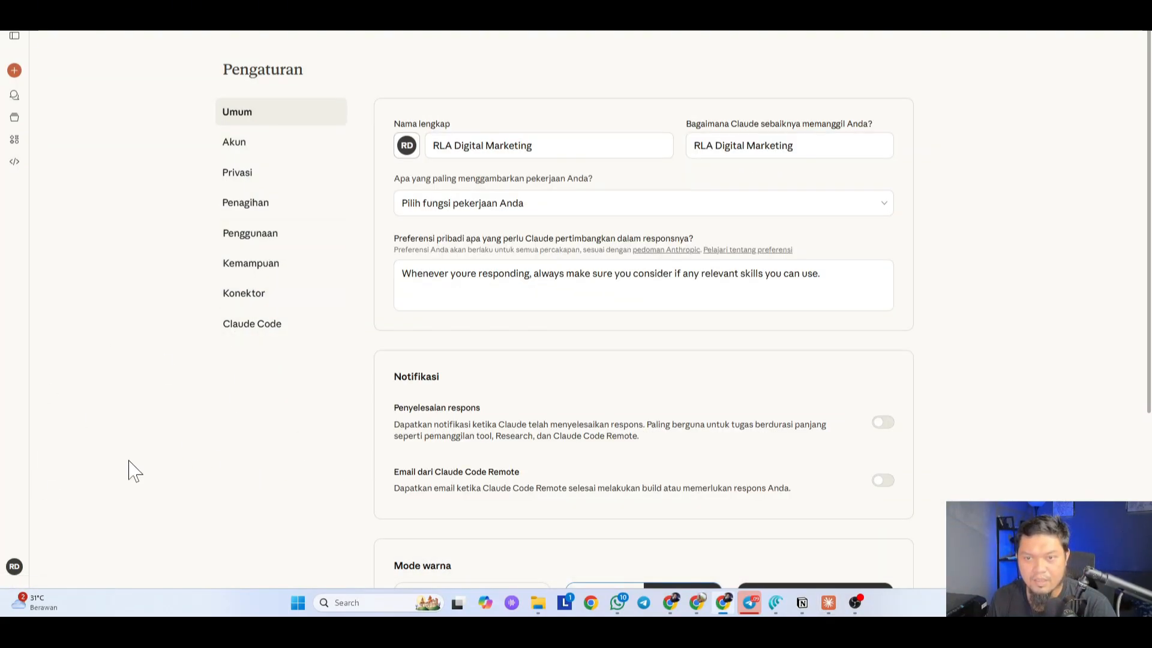
# Step: Switch Claude's interface language to English (United States) from the account menu
pyautogui.click(14, 567)
pyautogui.moveTo(72, 452)
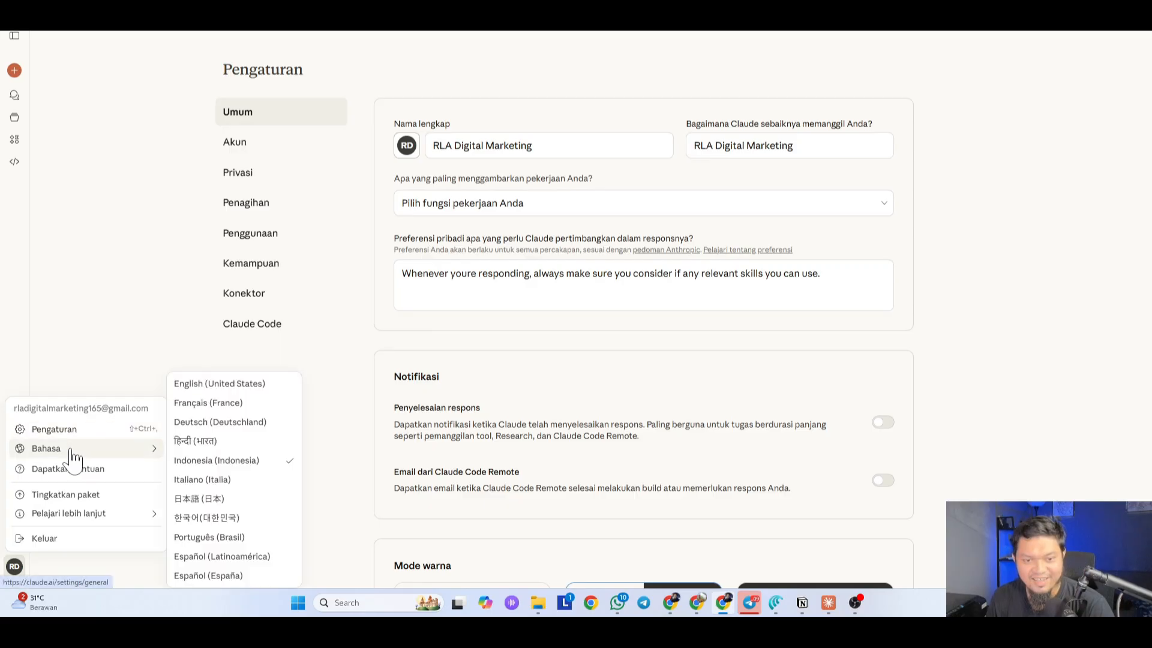
pyautogui.click(231, 385)
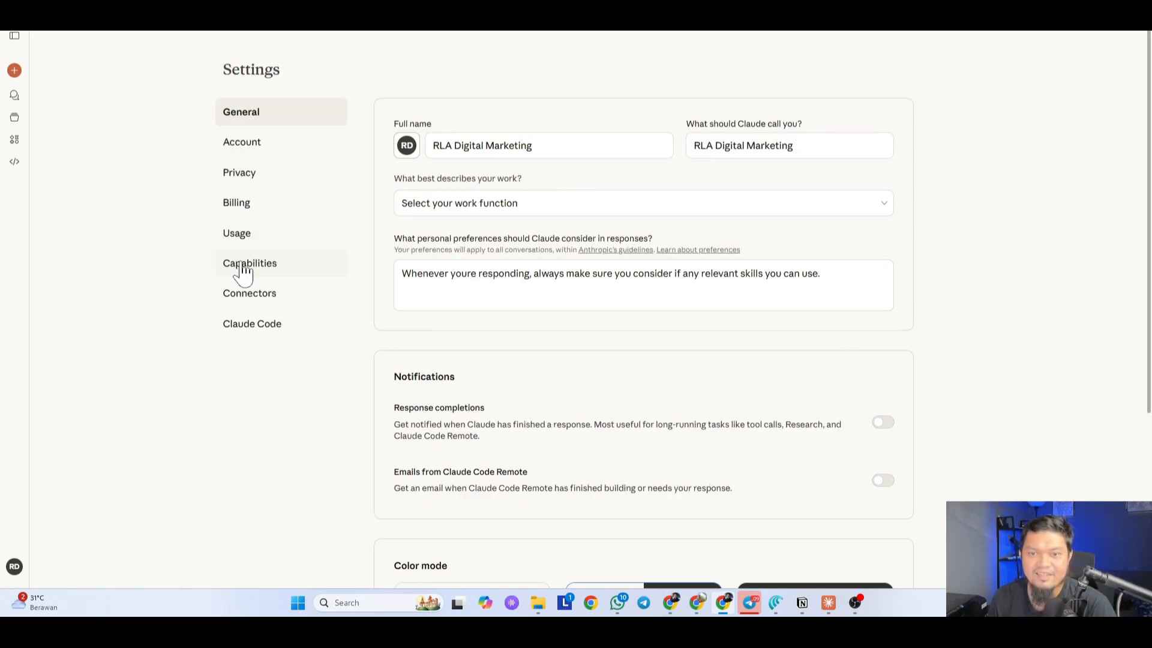
# Step: Scroll the Capabilities page and highlight the brief-to-build-transformer skill name in the Skills list
pyautogui.scroll(-12, 960, 364)
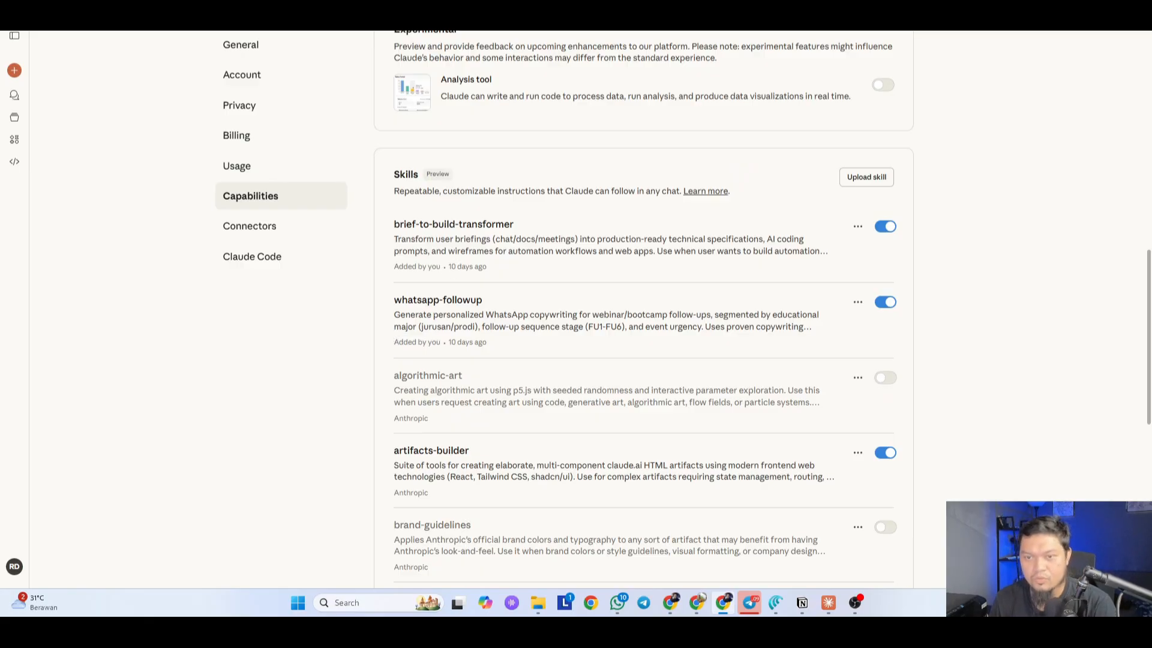
pyautogui.moveTo(530, 224); pyautogui.dragTo(394, 224)
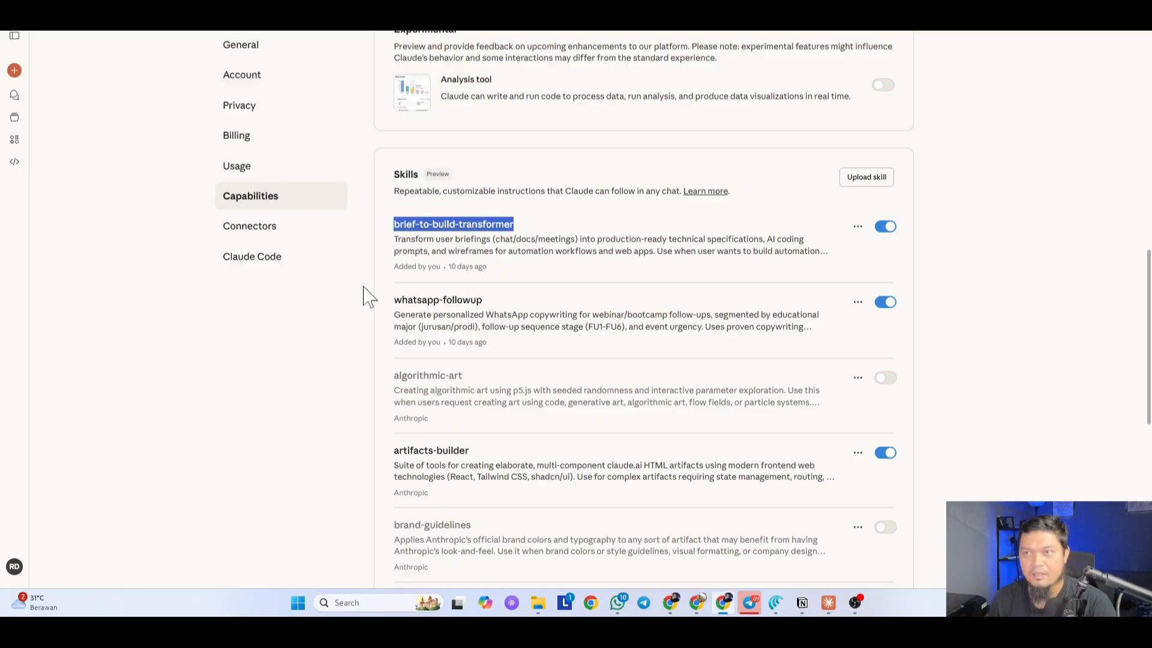
pyautogui.click(355, 341)
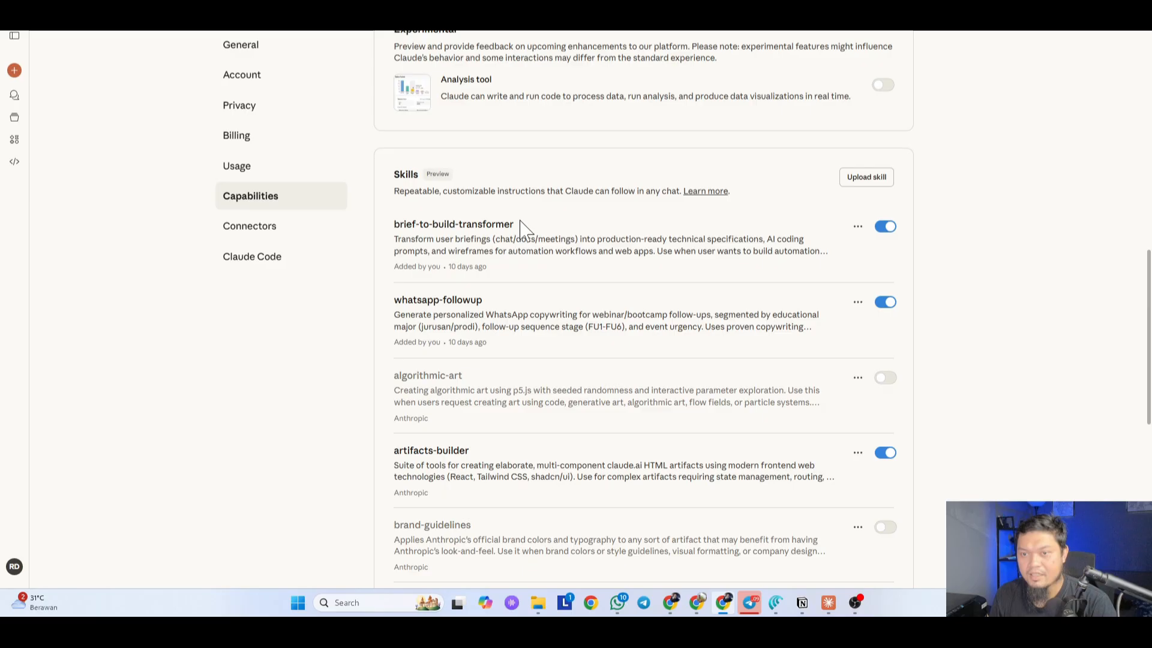
pyautogui.moveTo(519, 225); pyautogui.dragTo(404, 224)
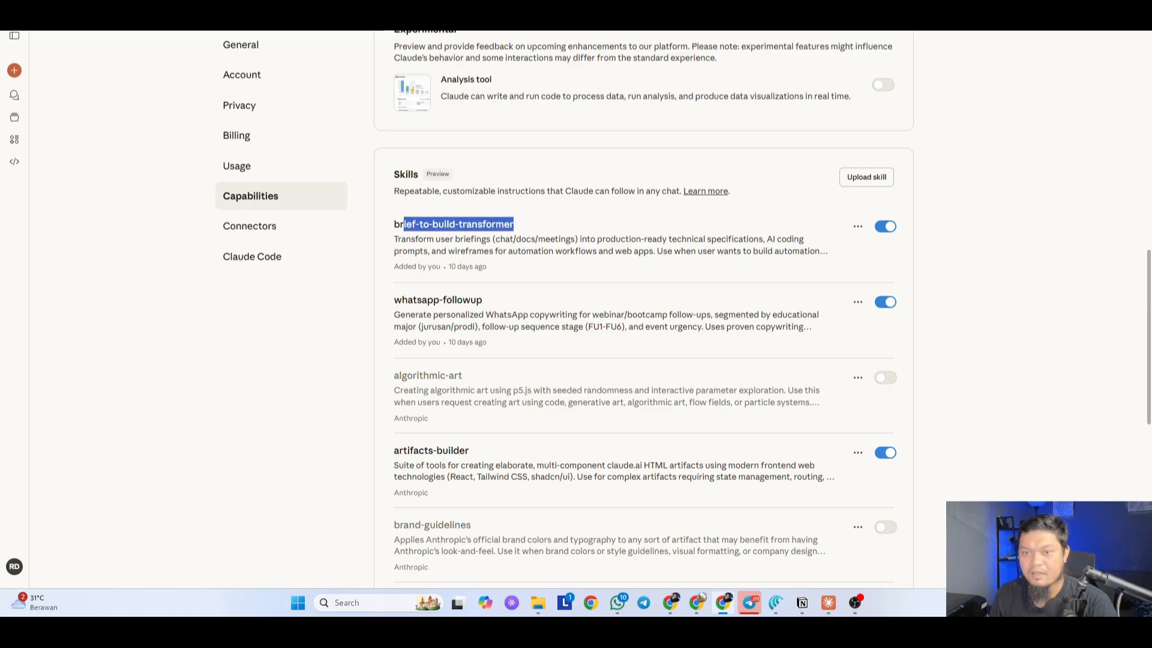
pyautogui.click(337, 311)
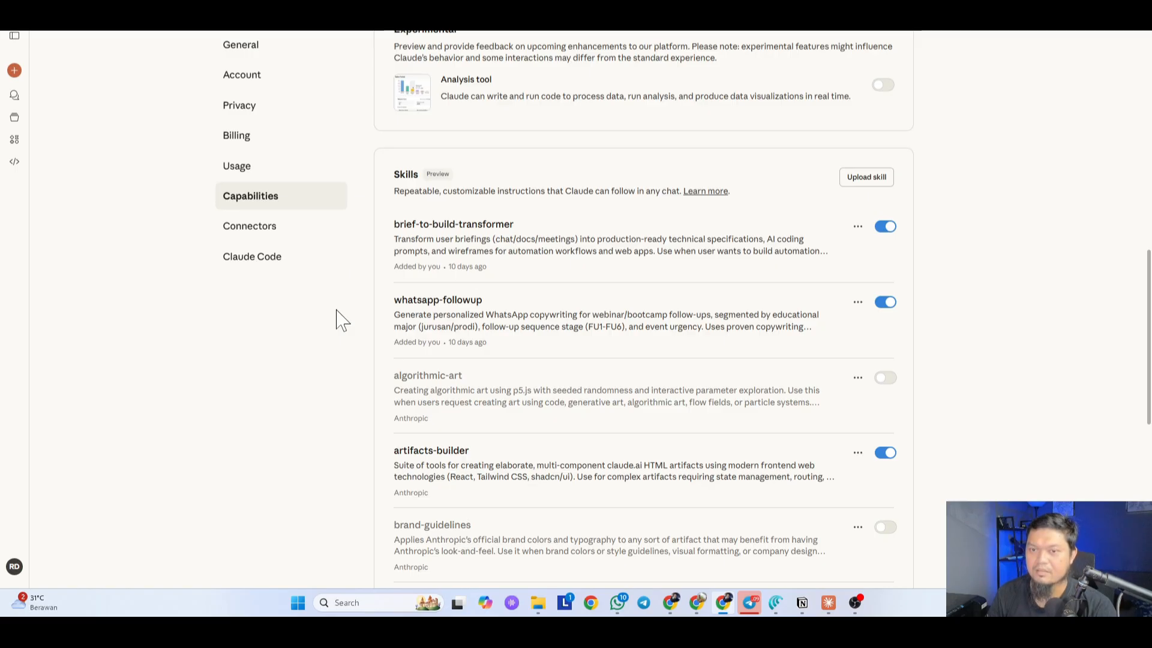
pyautogui.scroll(-8, 341, 319)
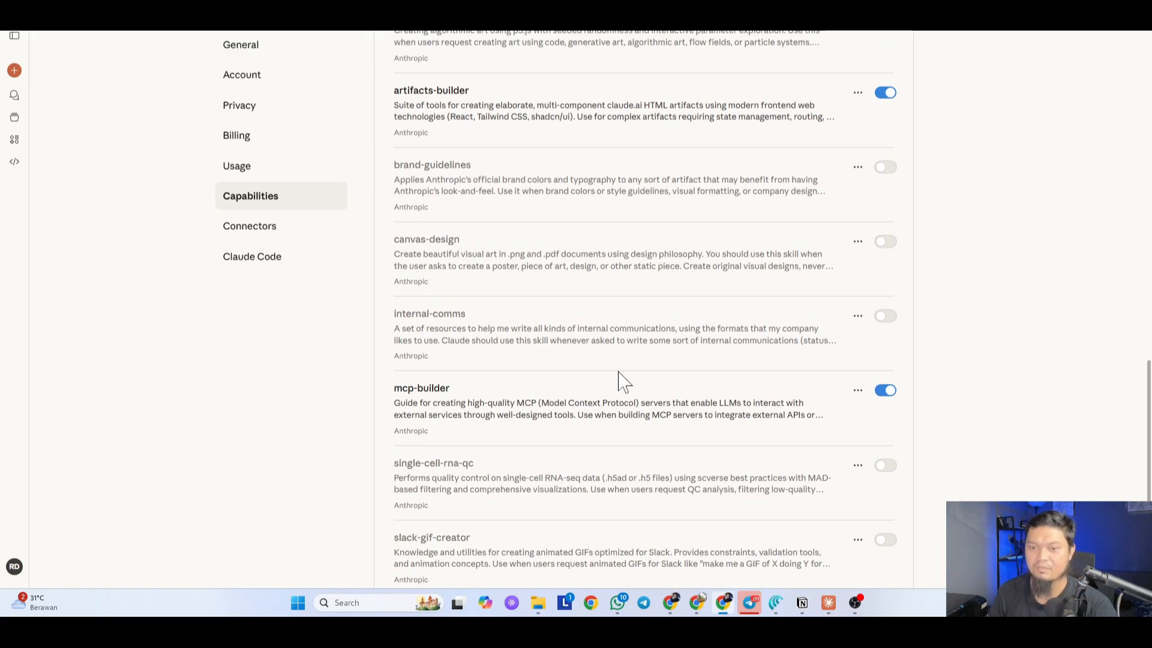
pyautogui.scroll(5, 485, 247)
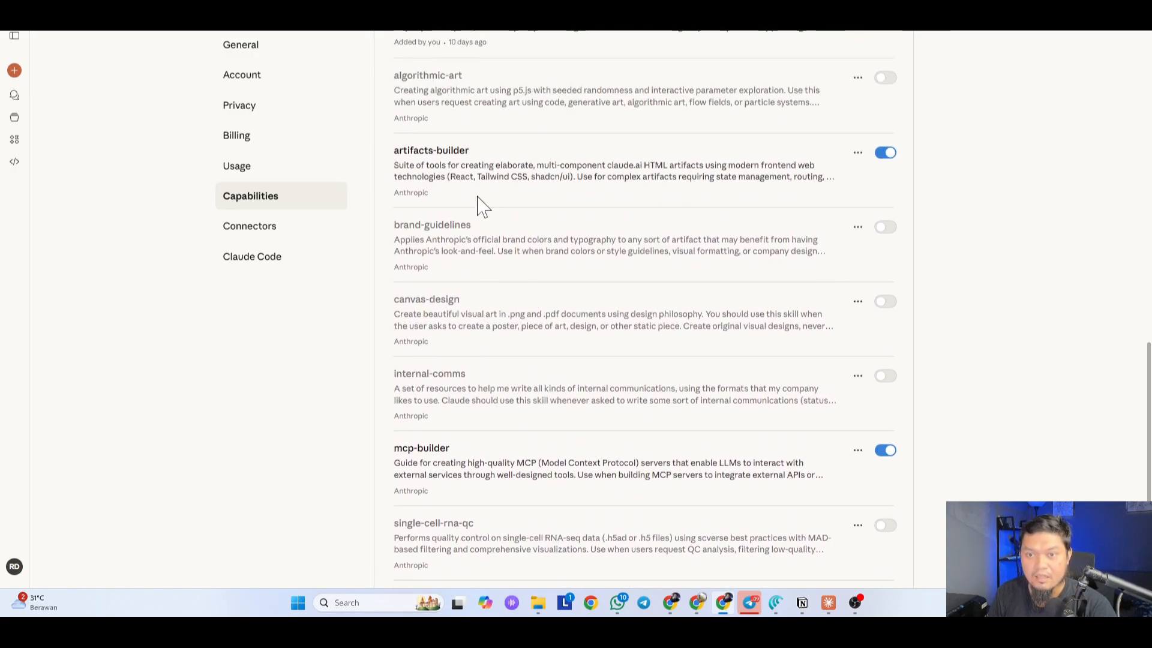
pyautogui.scroll(-2, 564, 316)
pyautogui.scroll(1, 550, 386)
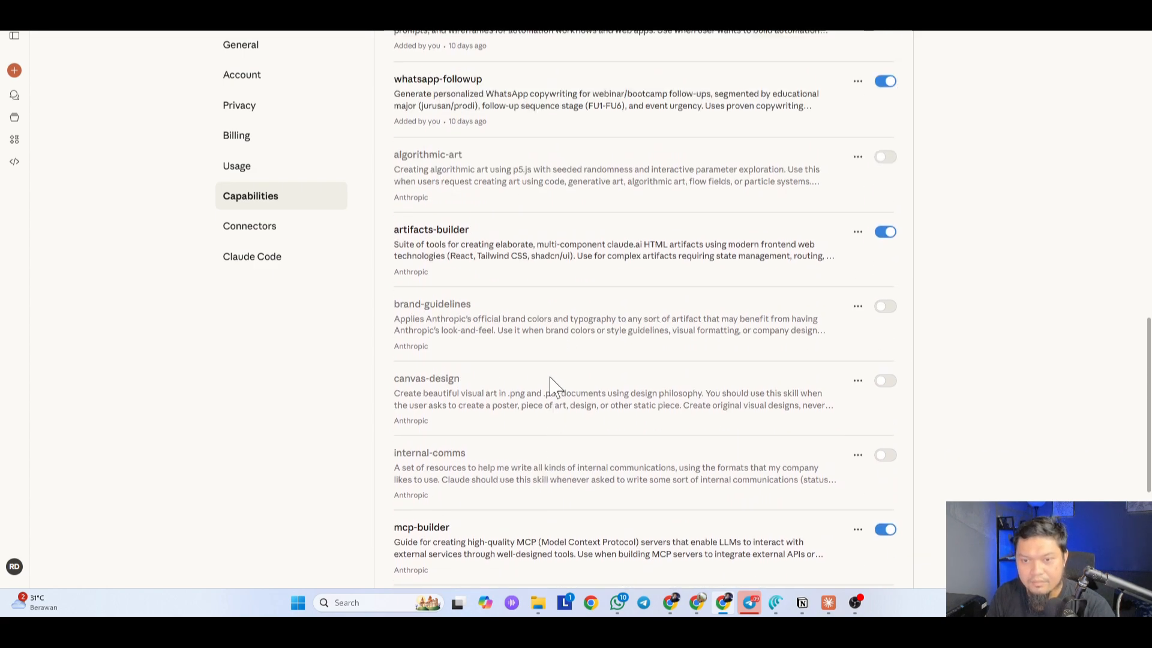
pyautogui.scroll(4, 550, 386)
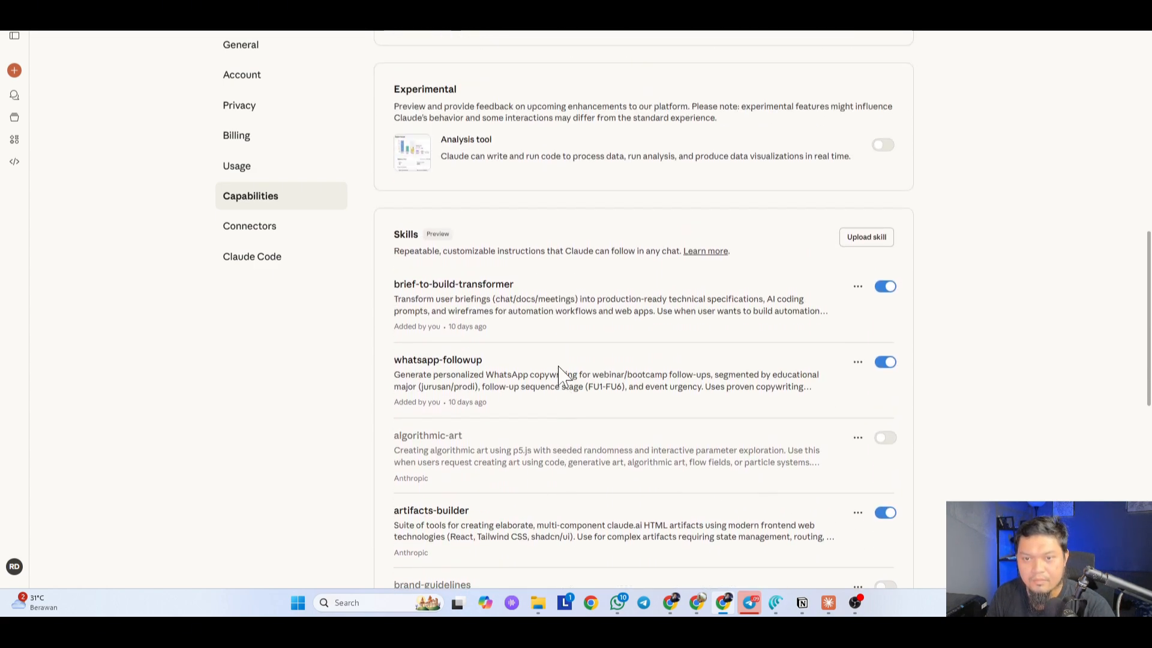
pyautogui.scroll(-1, 558, 368)
pyautogui.scroll(-8, 558, 375)
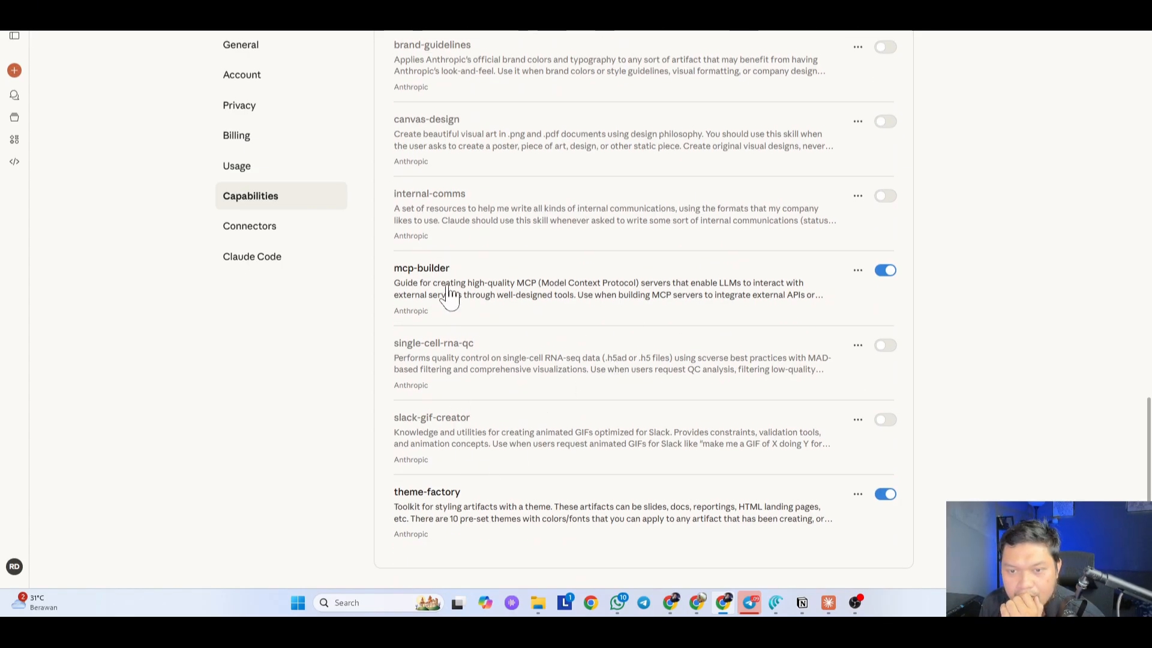
pyautogui.scroll(-1, 372, 412)
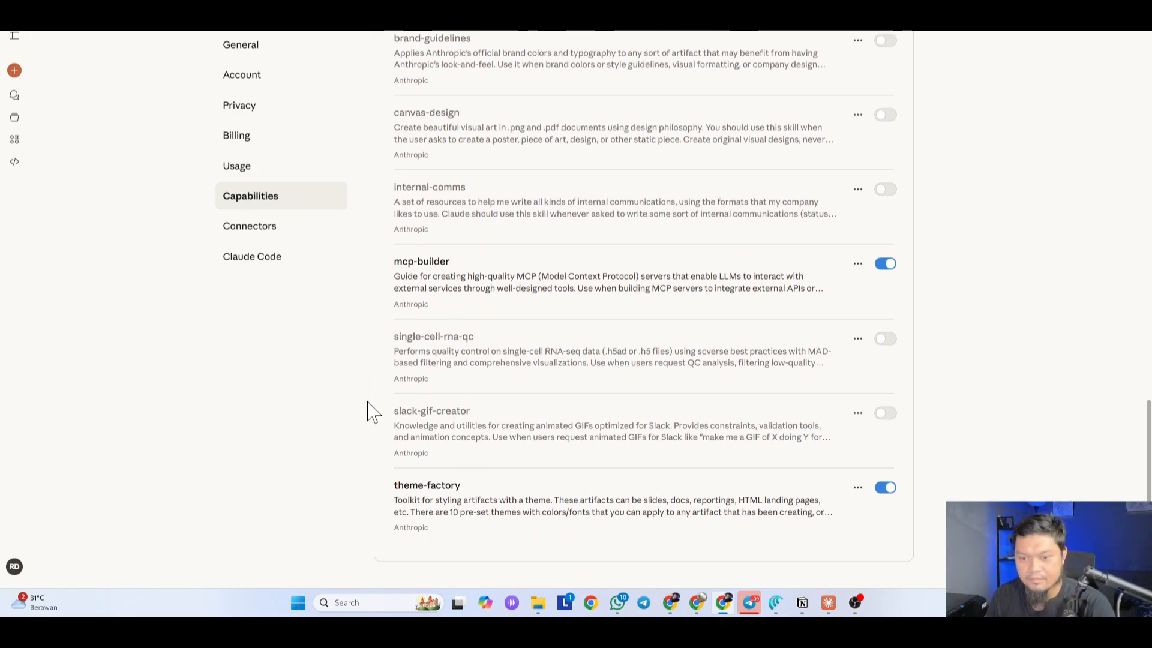
# Step: Search the settings page for 'skill' and step through the matches in the Skills list
pyautogui.hotkey('ctrl', 'f')
pyautogui.write('skill')
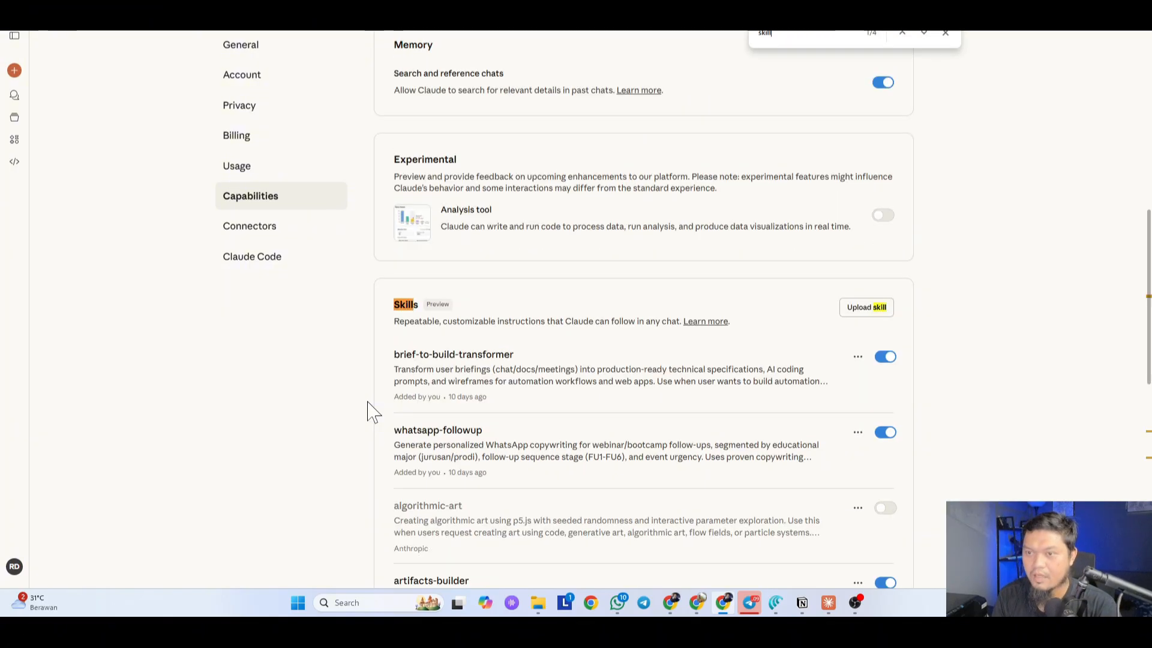
pyautogui.scroll(-1, 648, 388)
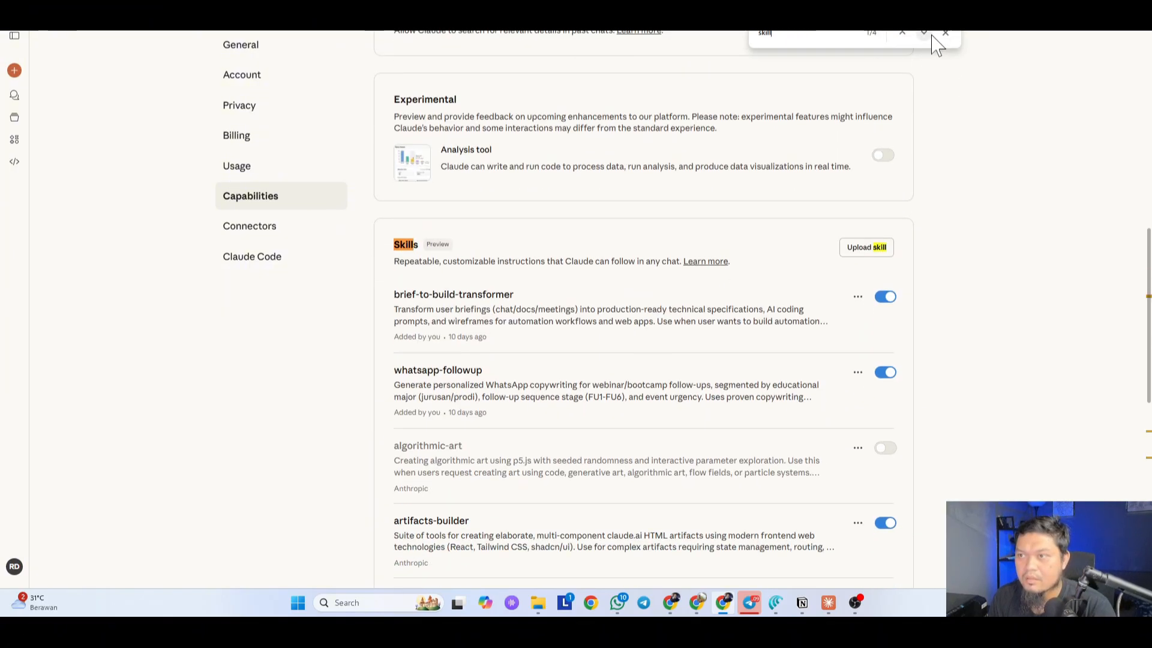
pyautogui.click(923, 33)
pyautogui.click(924, 34)
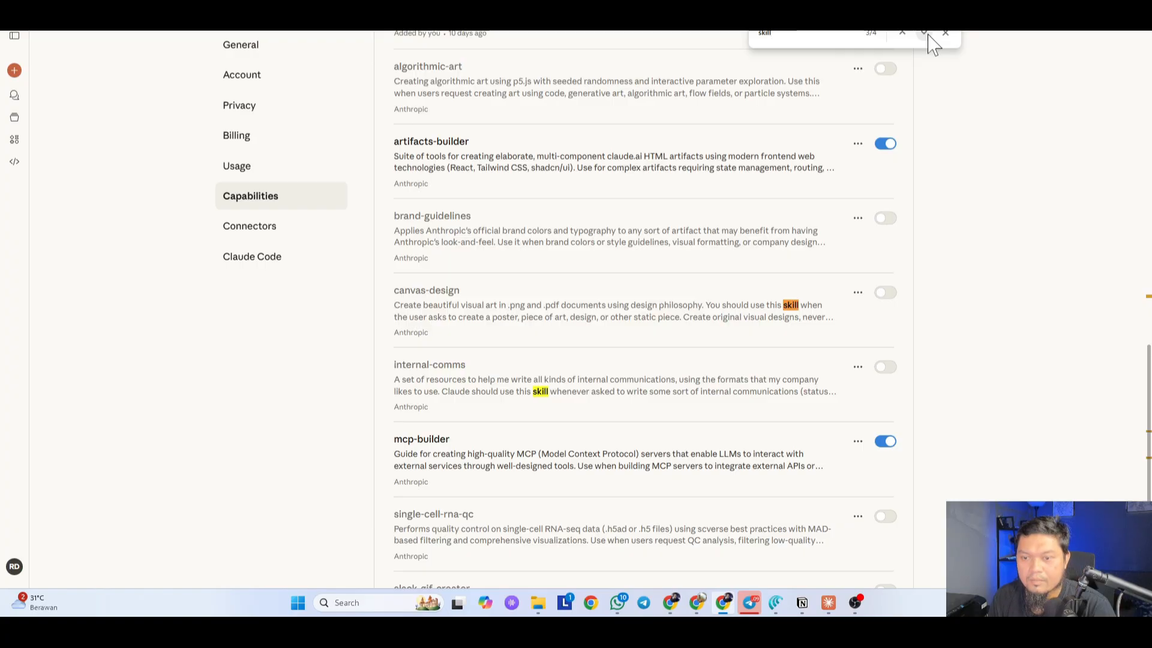
pyautogui.click(926, 34)
pyautogui.click(927, 35)
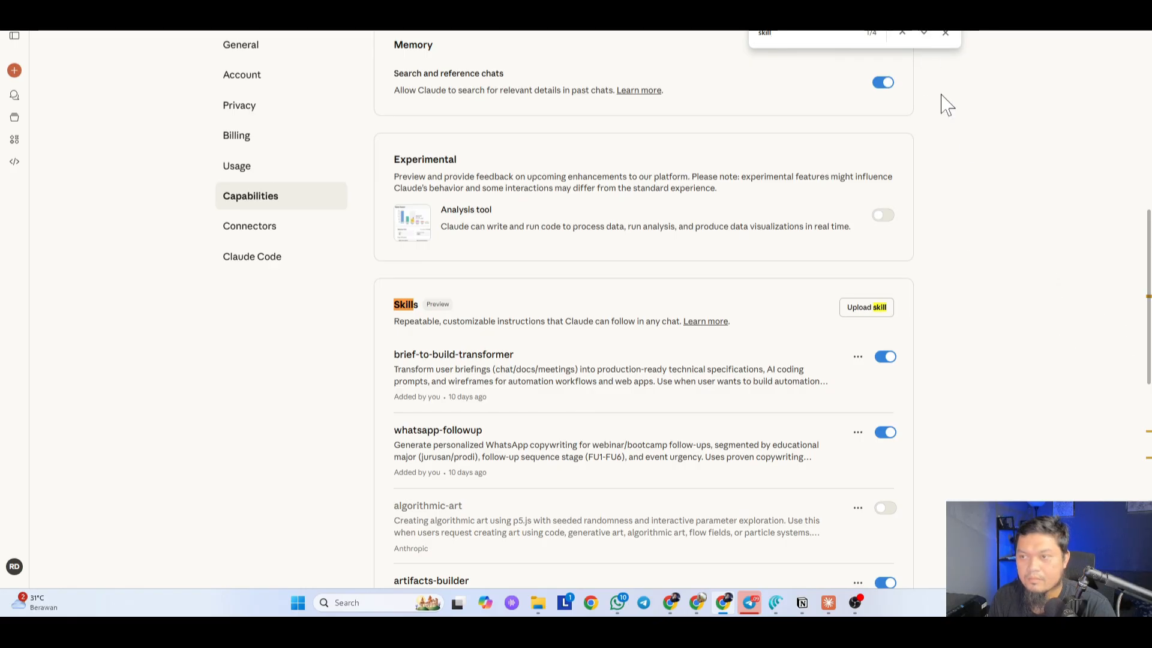
pyautogui.click(945, 33)
pyautogui.scroll(-3, 303, 411)
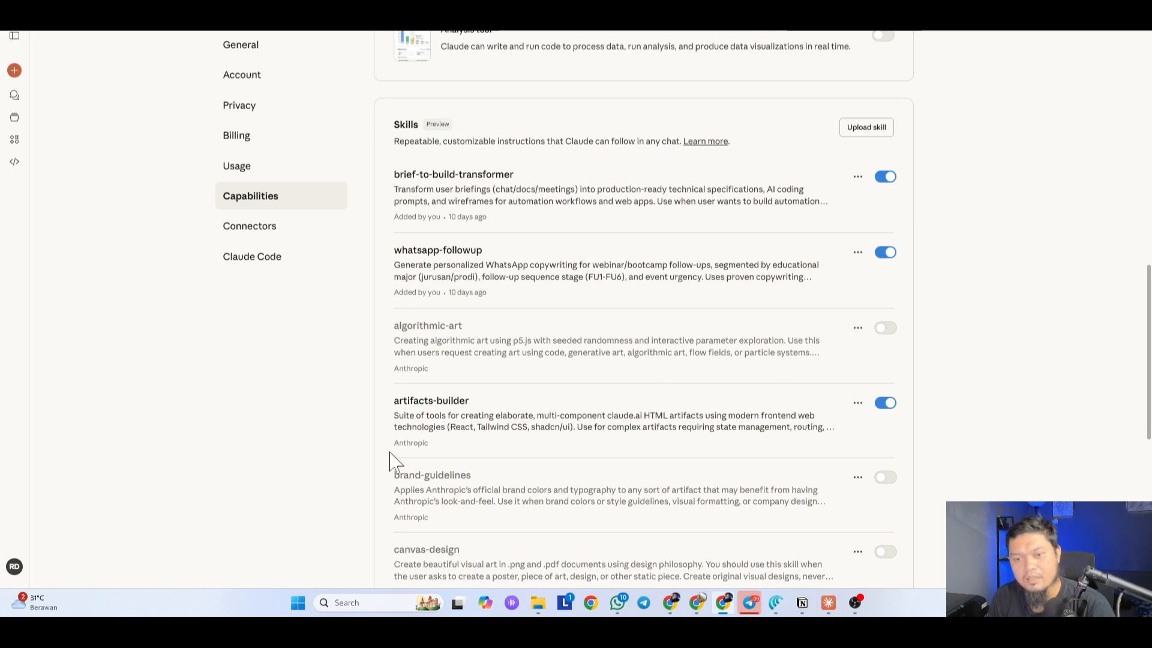
pyautogui.scroll(-4, 390, 462)
pyautogui.scroll(-2, 316, 468)
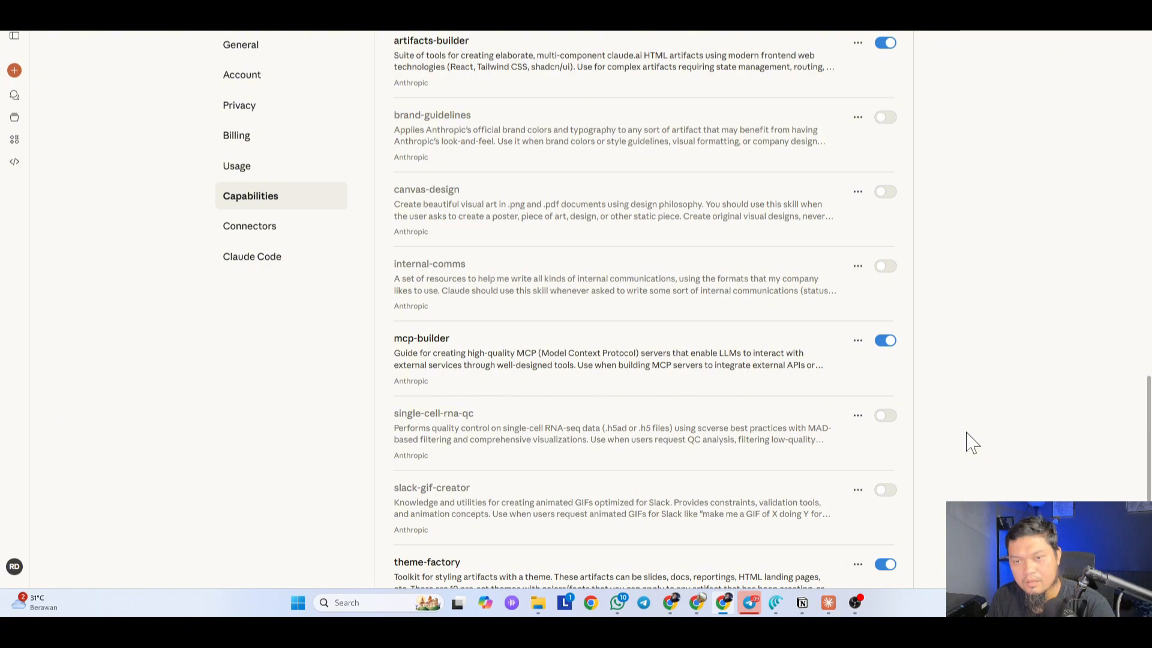
pyautogui.scroll(8, 972, 443)
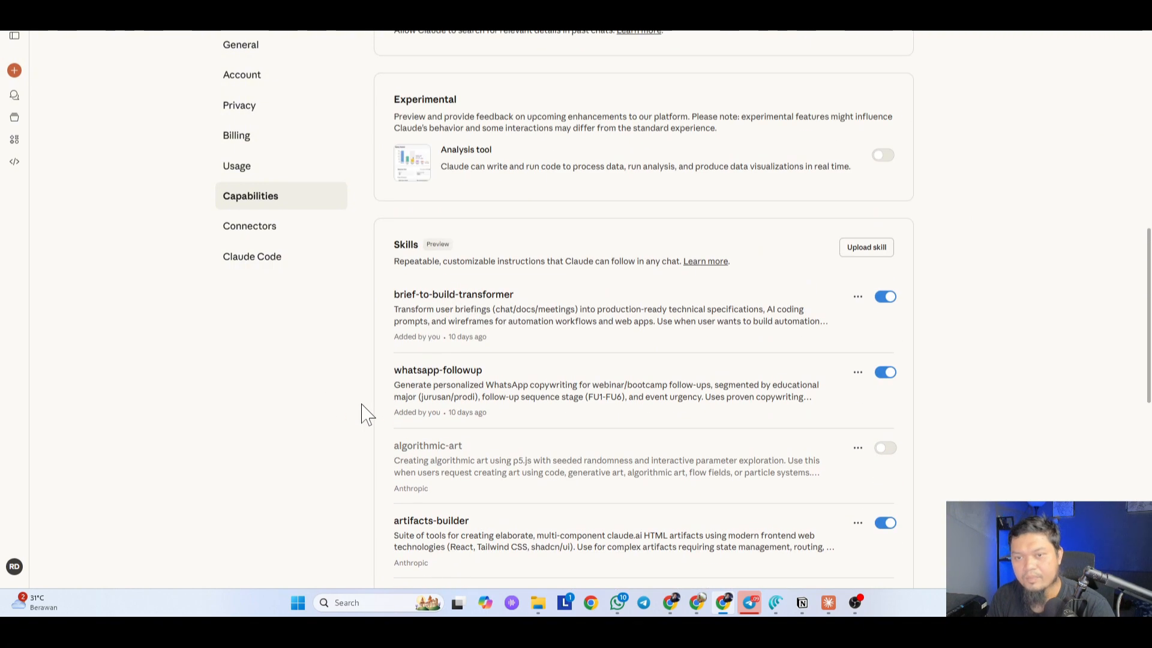
pyautogui.scroll(2, 474, 363)
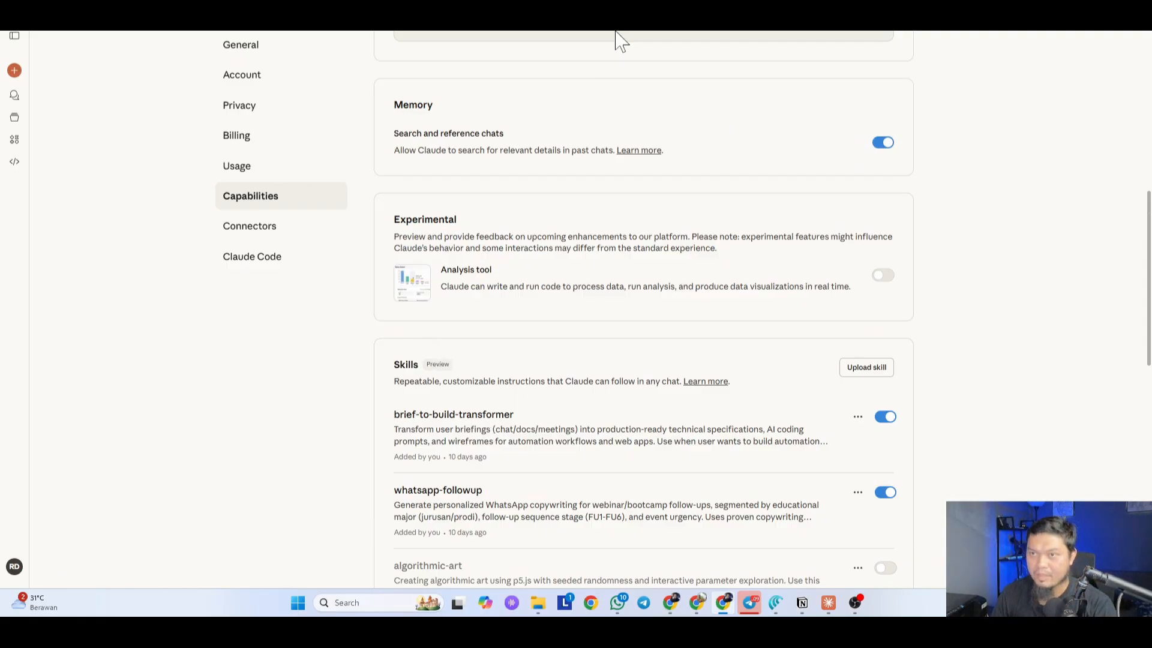
# Step: Bring Claude forward and scroll through the generated LOVABLE_PROMPT_Business_Coaching brief
pyautogui.click(654, 5)
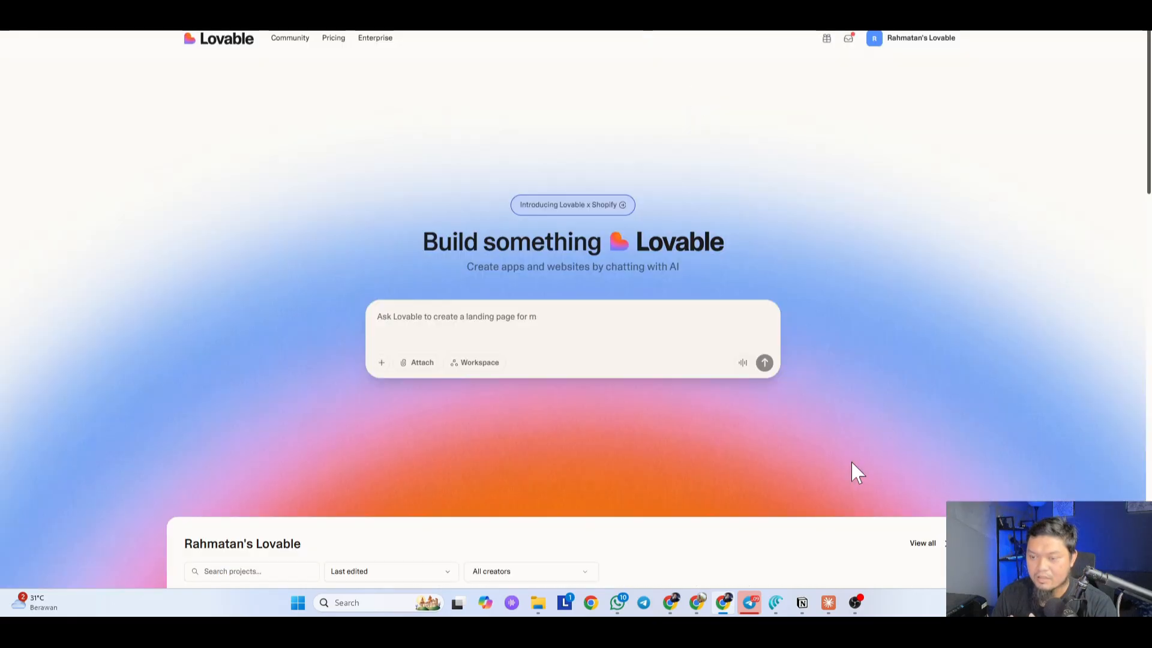
pyautogui.click(825, 607)
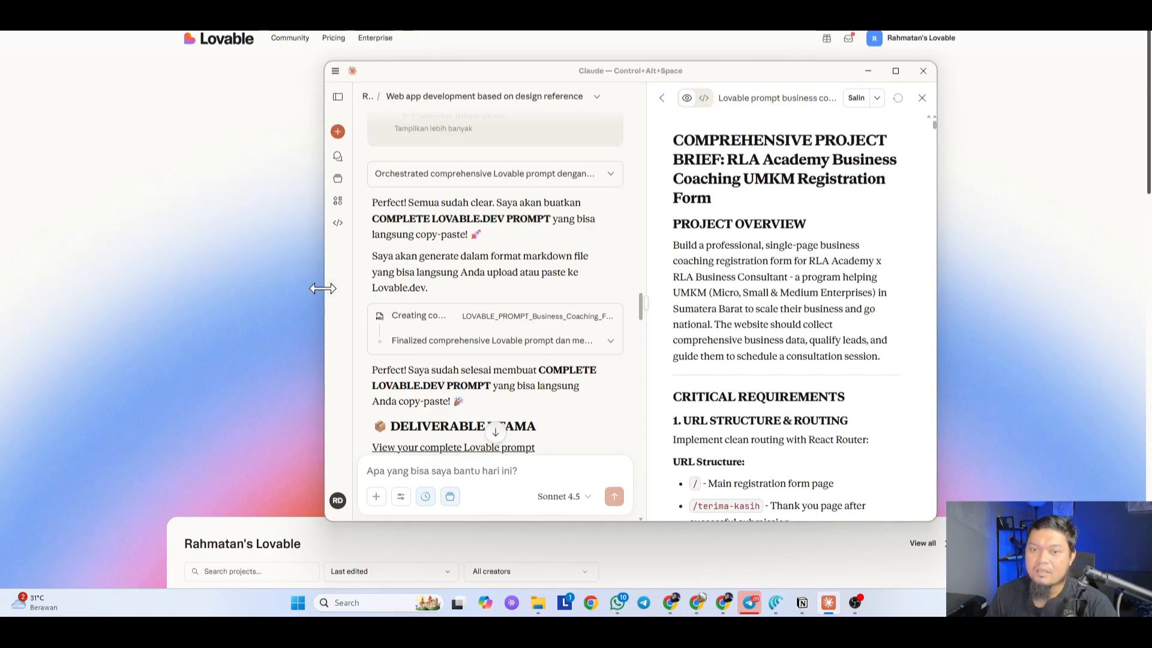
pyautogui.moveTo(325, 291); pyautogui.dragTo(267, 290)
pyautogui.scroll(-2, 489, 345)
pyautogui.scroll(10, 489, 345)
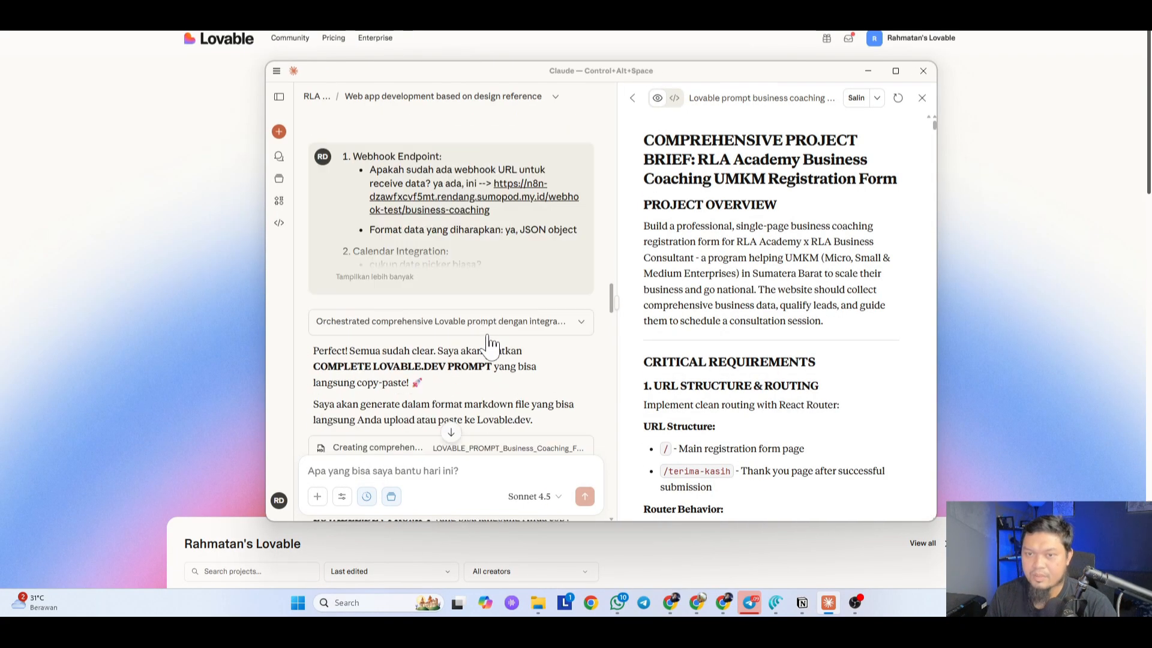
pyautogui.scroll(10, 489, 345)
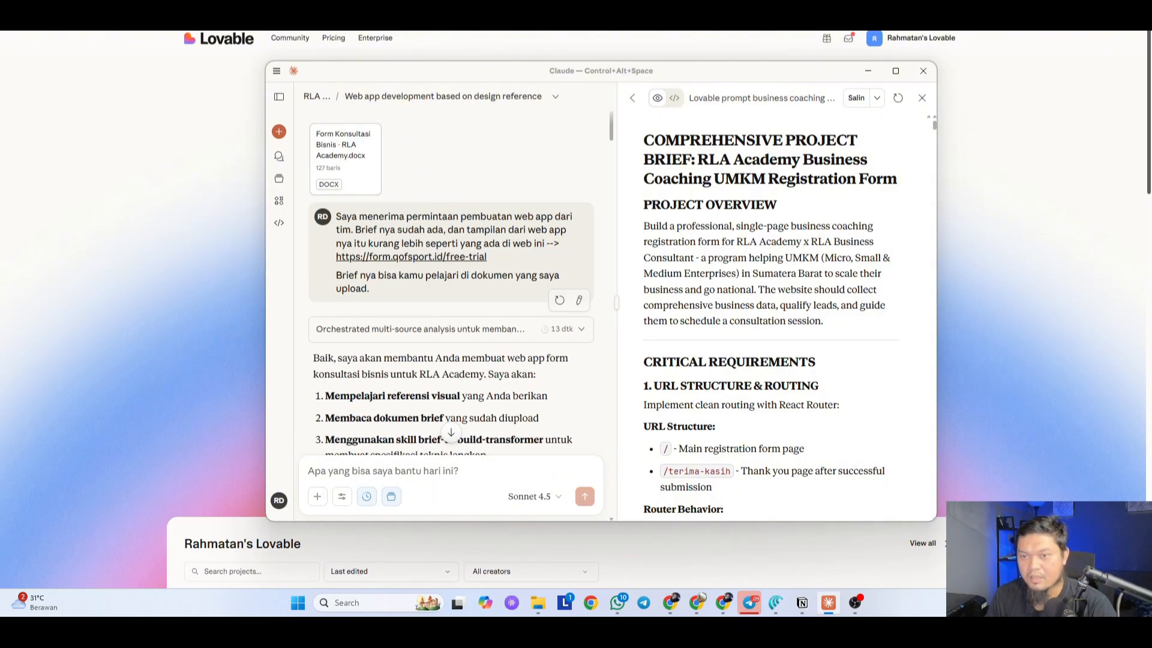
pyautogui.scroll(-5, 453, 270)
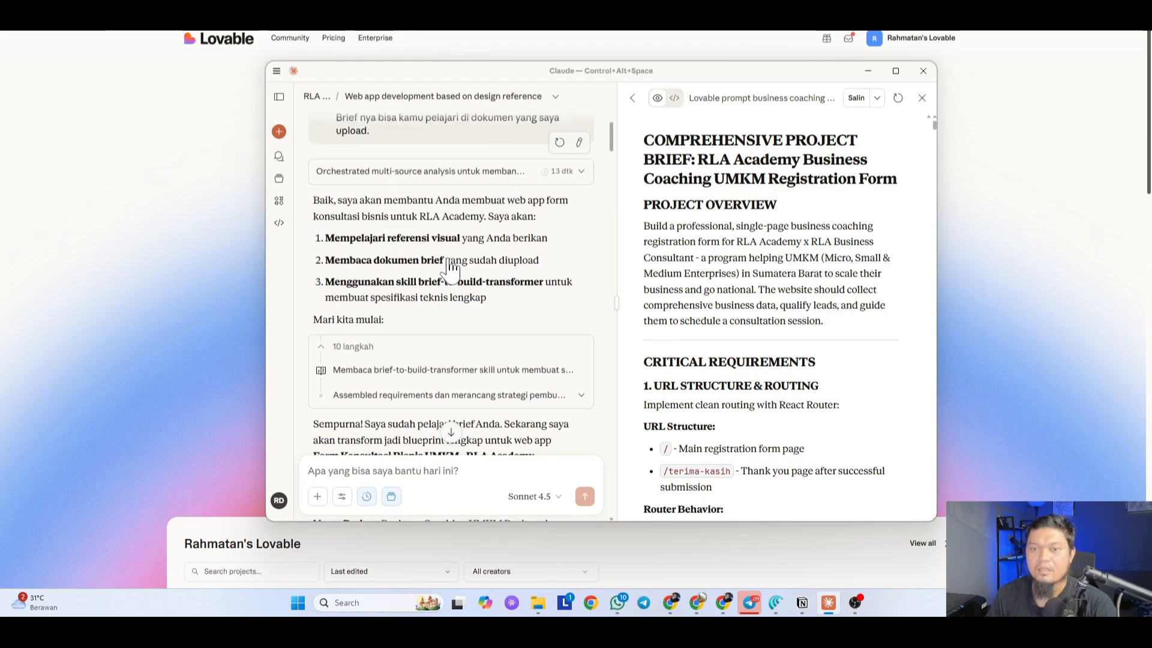
pyautogui.scroll(4, 393, 237)
pyautogui.scroll(-10, 520, 258)
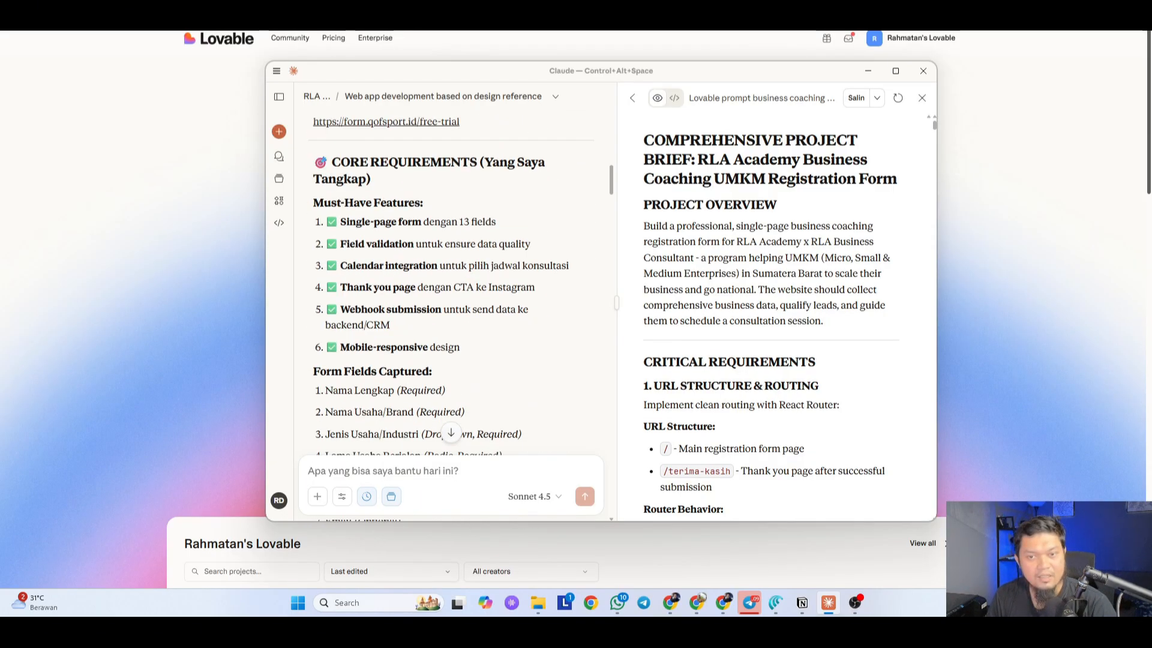
pyautogui.scroll(3, 453, 249)
pyautogui.scroll(-9, 462, 246)
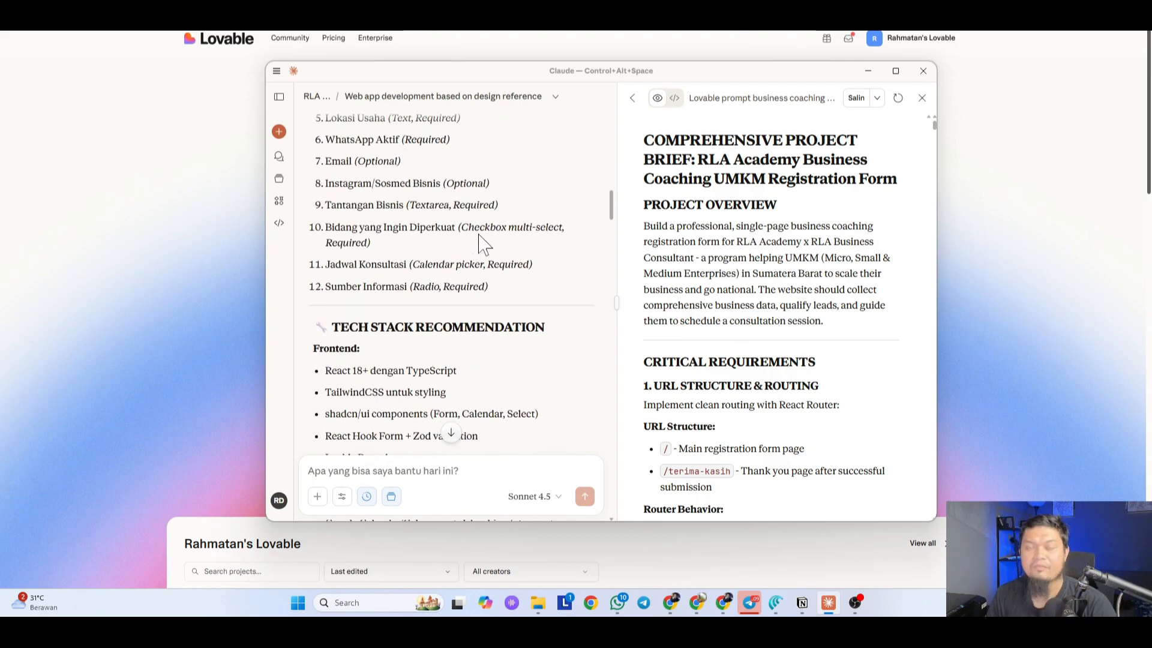
pyautogui.scroll(-10, 485, 243)
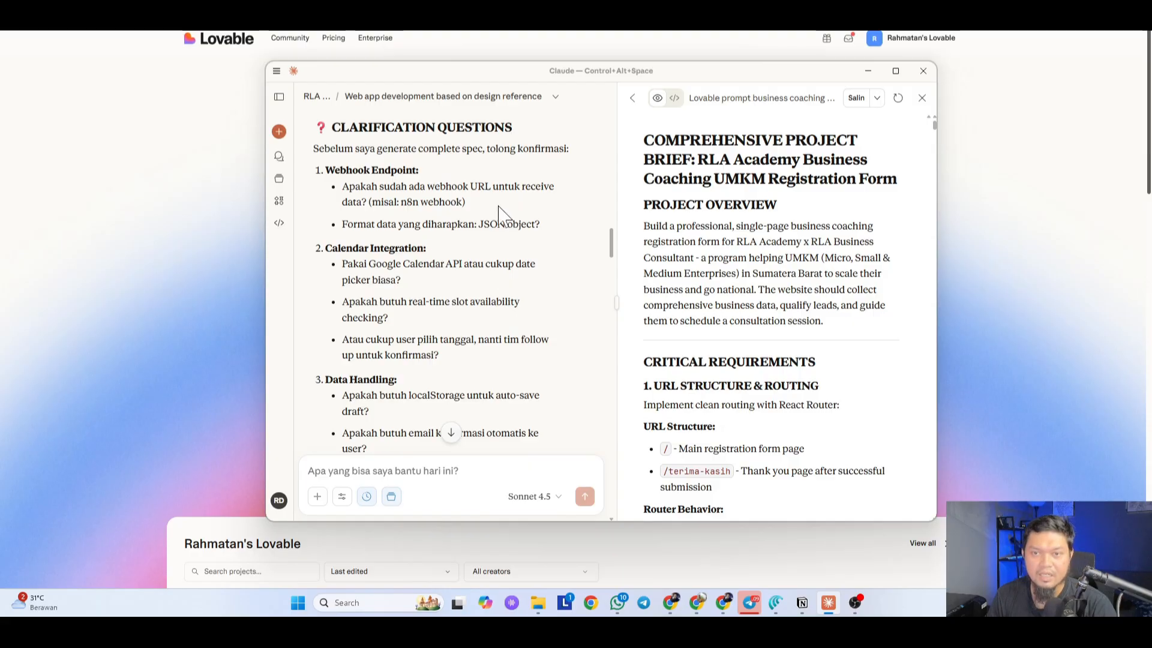
pyautogui.moveTo(313, 152); pyautogui.dragTo(504, 353)
pyautogui.scroll(-10, 504, 353)
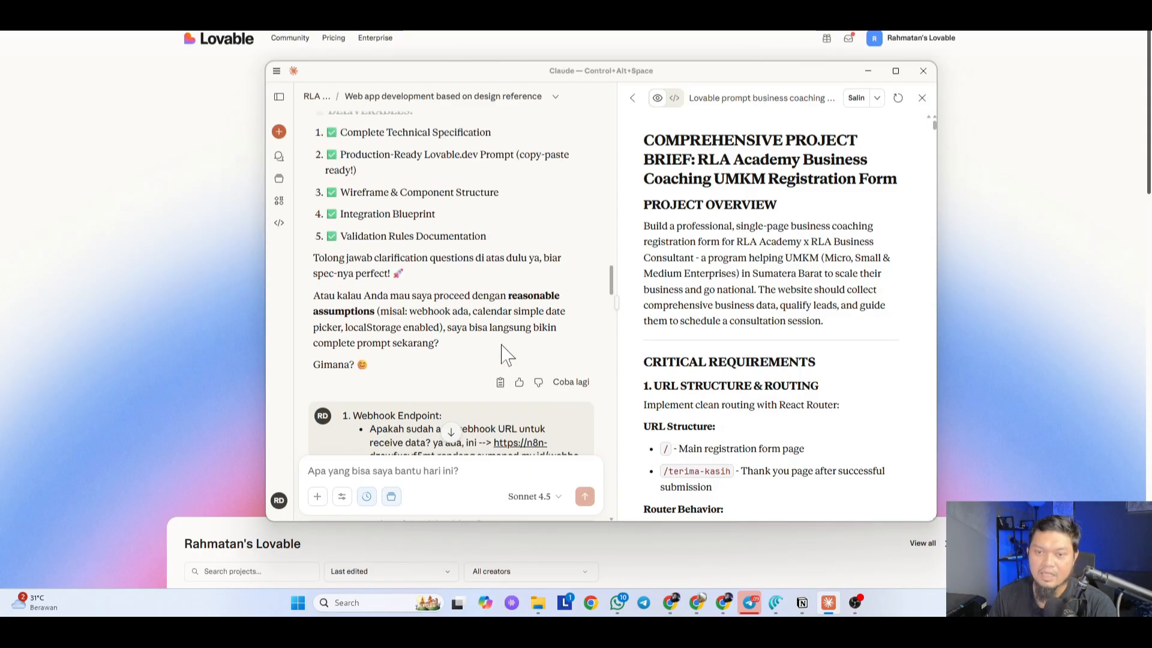
pyautogui.scroll(-15, 504, 354)
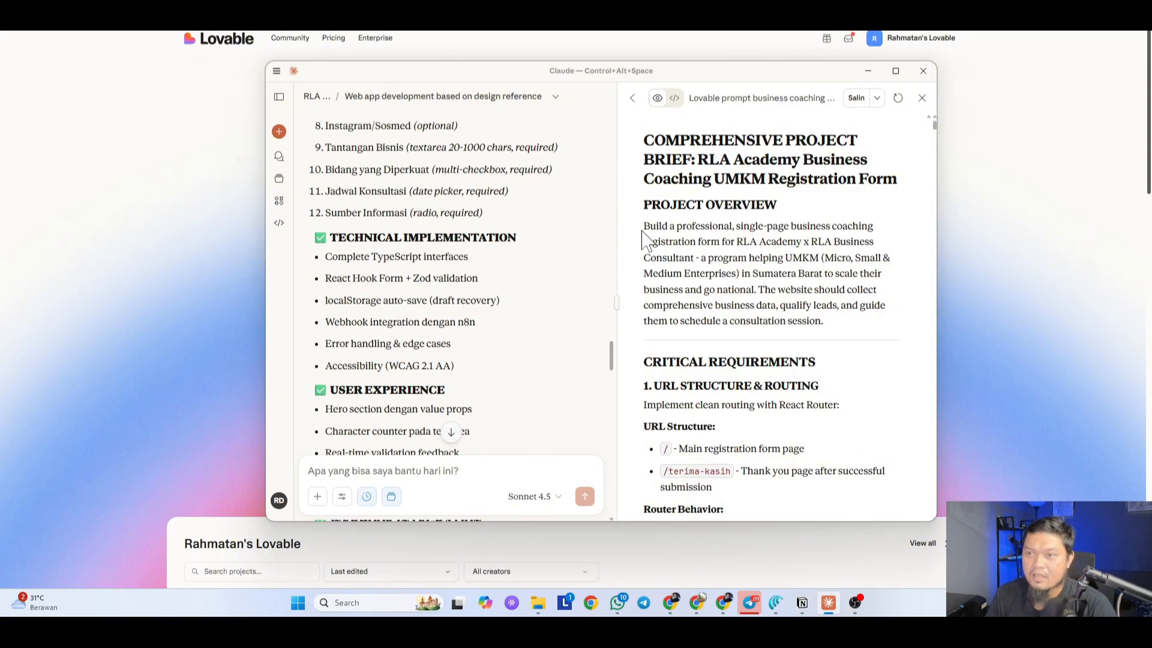
pyautogui.scroll(-15, 438, 275)
pyautogui.scroll(-5, 438, 275)
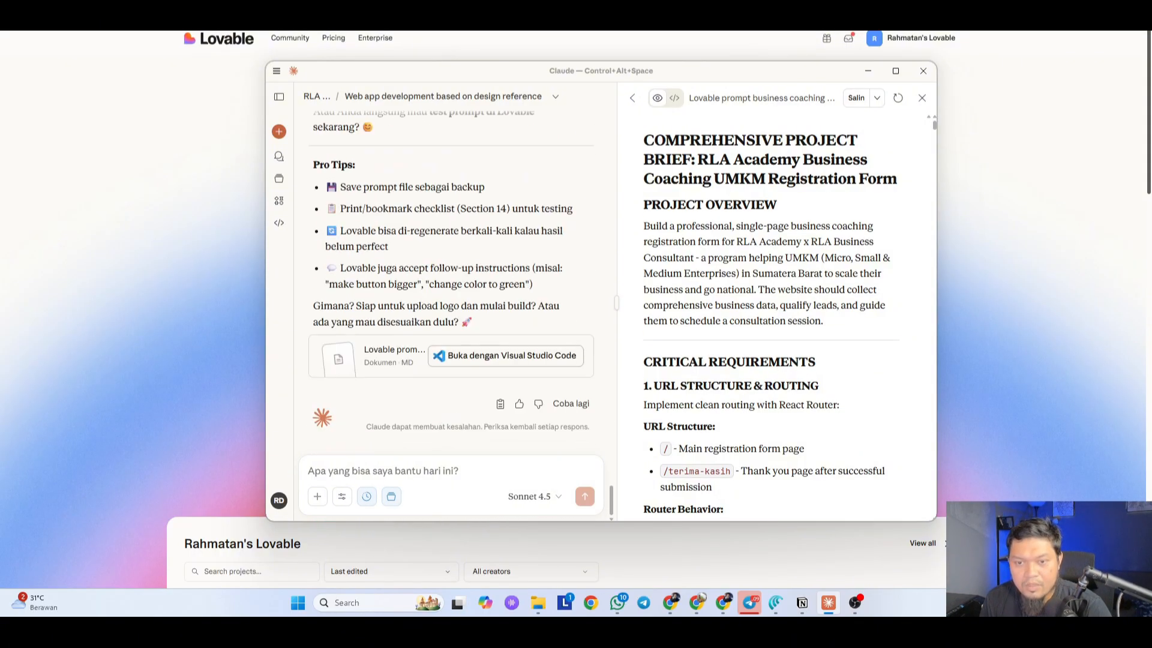
pyautogui.scroll(6, 450, 288)
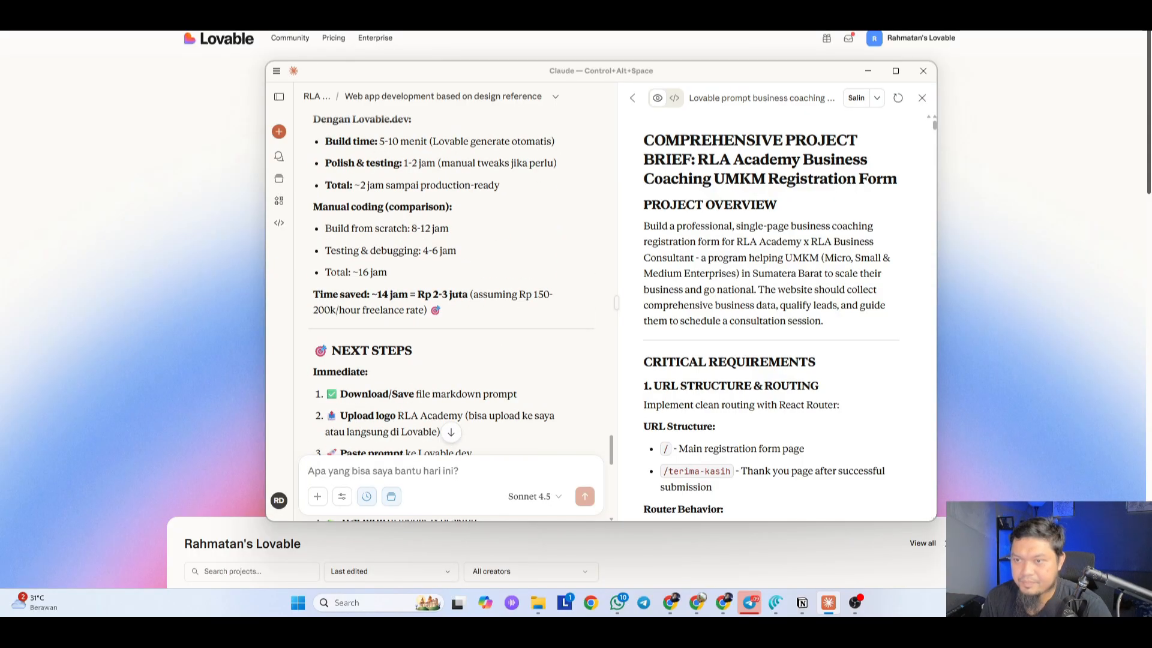
# Step: Copy the full project brief from Claude's artifact
pyautogui.click(856, 98)
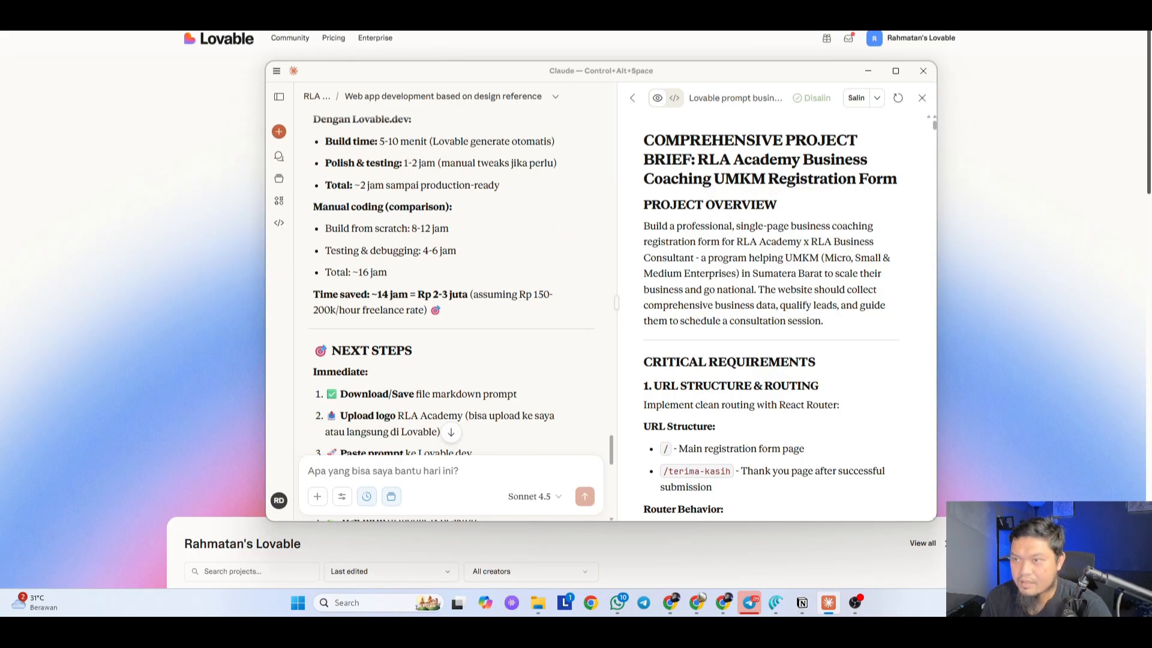
pyautogui.moveTo(783, 79); pyautogui.dragTo(873, 62)
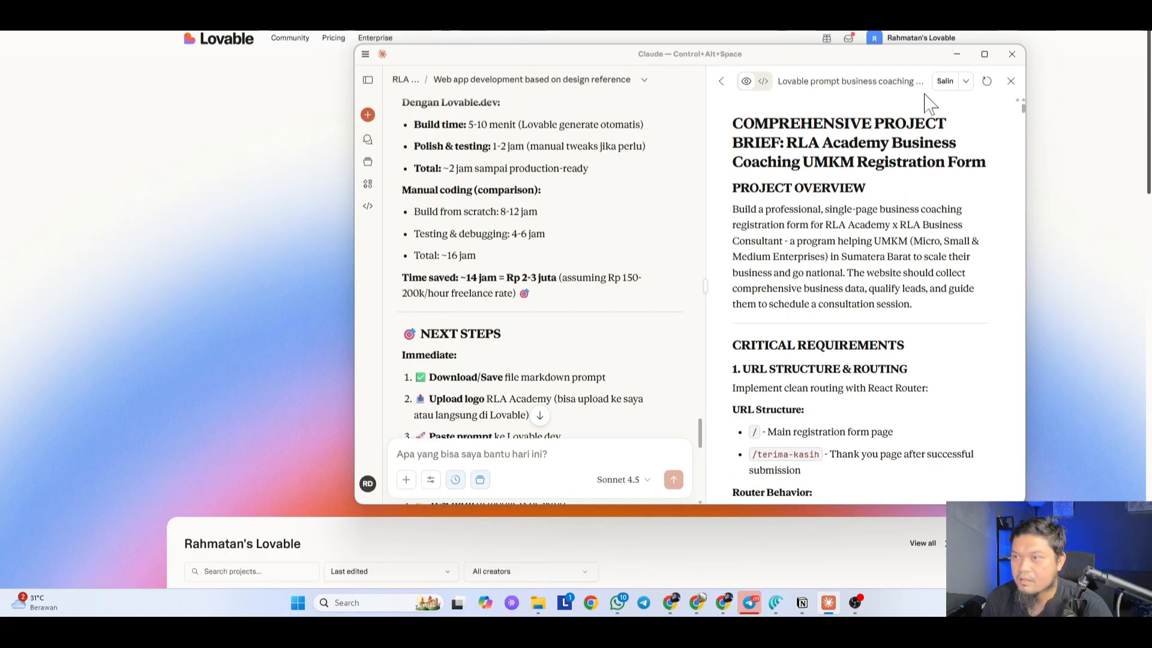
pyautogui.click(945, 81)
pyautogui.click(966, 81)
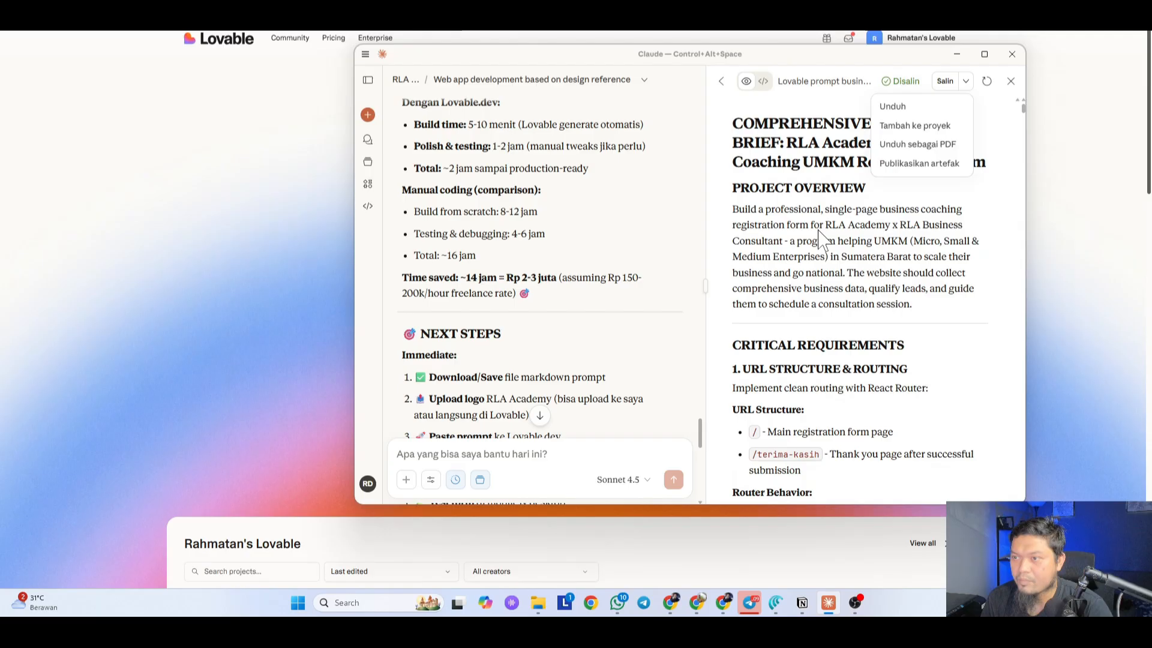
pyautogui.click(975, 105)
# Step: Minimize Claude and paste the brief into Lovable's prompt box
pyautogui.click(958, 55)
pyautogui.click(420, 319)
pyautogui.hotkey('ctrl', 'v')
pyautogui.hotkey('ctrl', 'f')
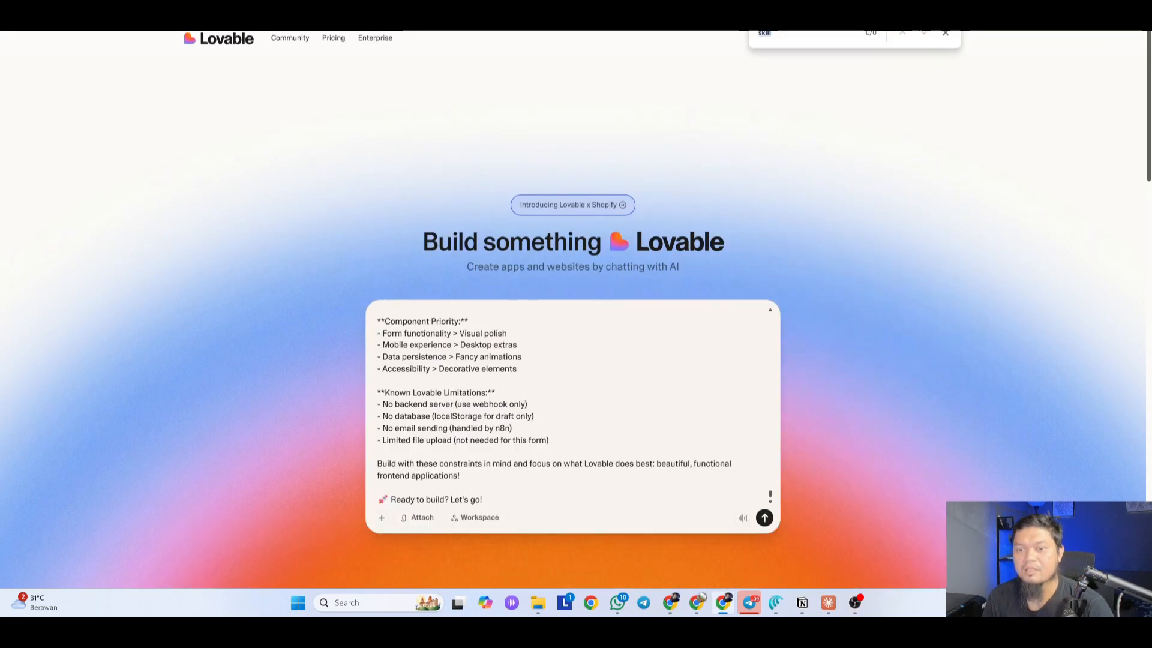
# Step: Scroll to the top of the pasted brief, search it for 'whatsapp', then open a new tab
pyautogui.click(945, 32)
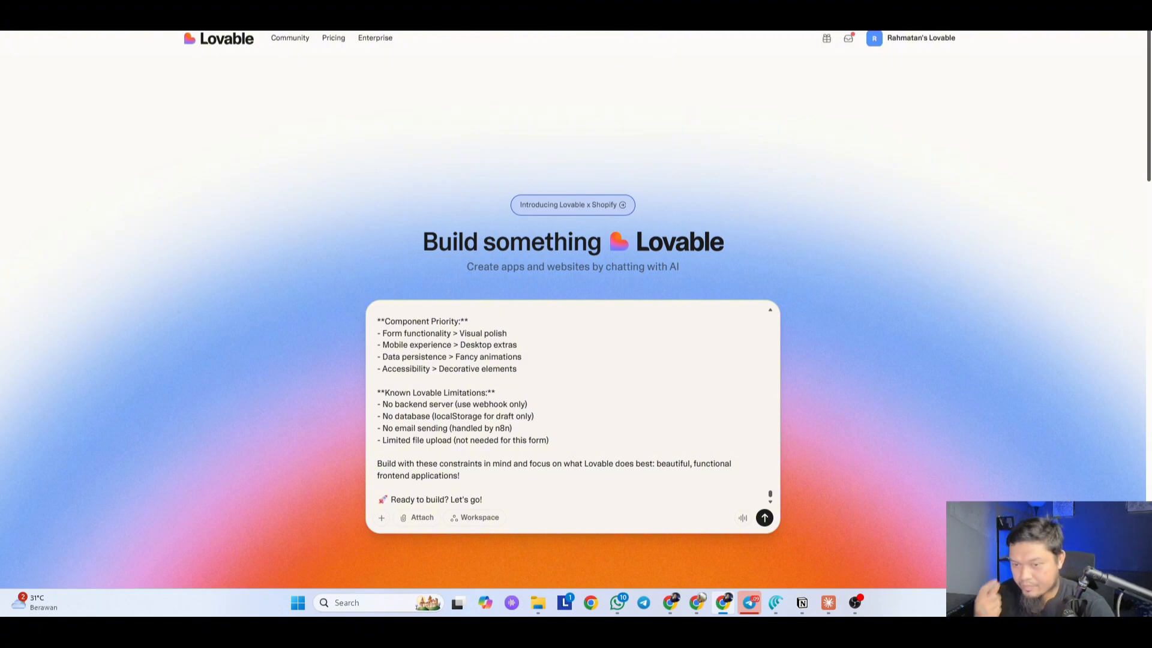
pyautogui.scroll(20, 573, 408)
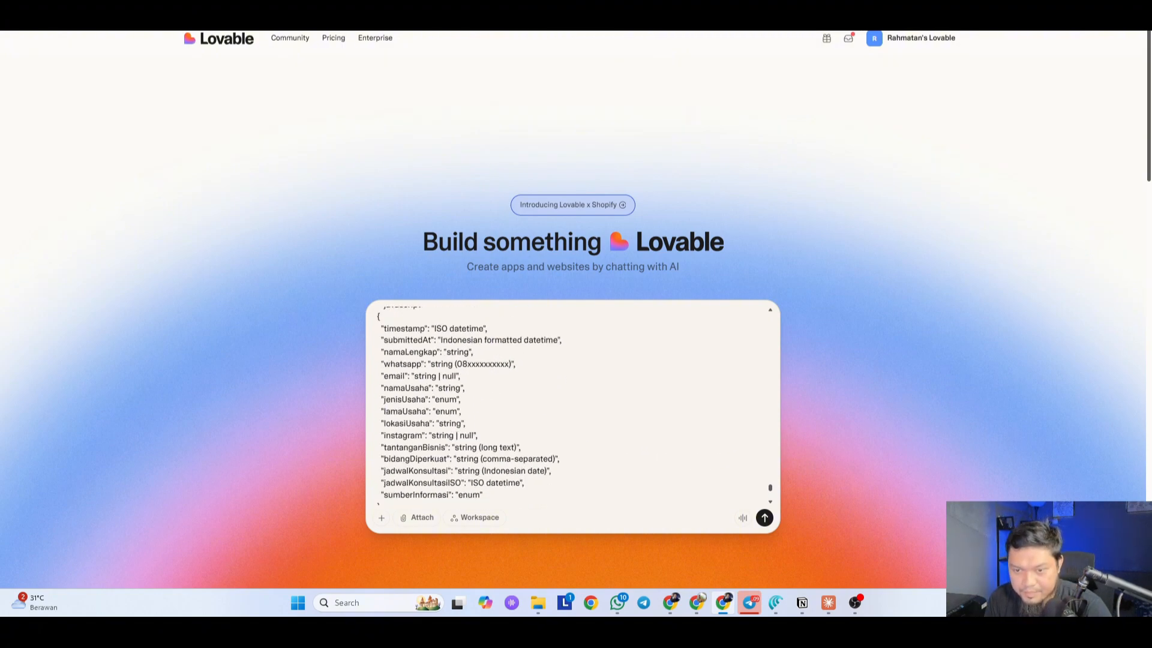
pyautogui.scroll(20, 573, 408)
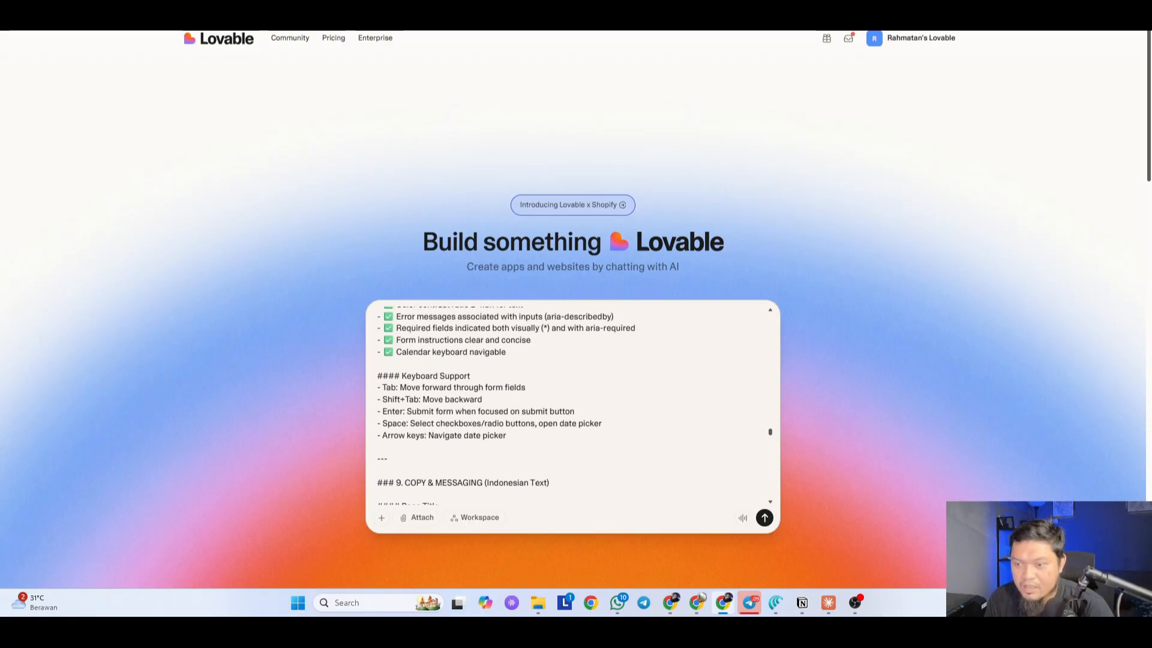
pyautogui.scroll(2, 778, 520)
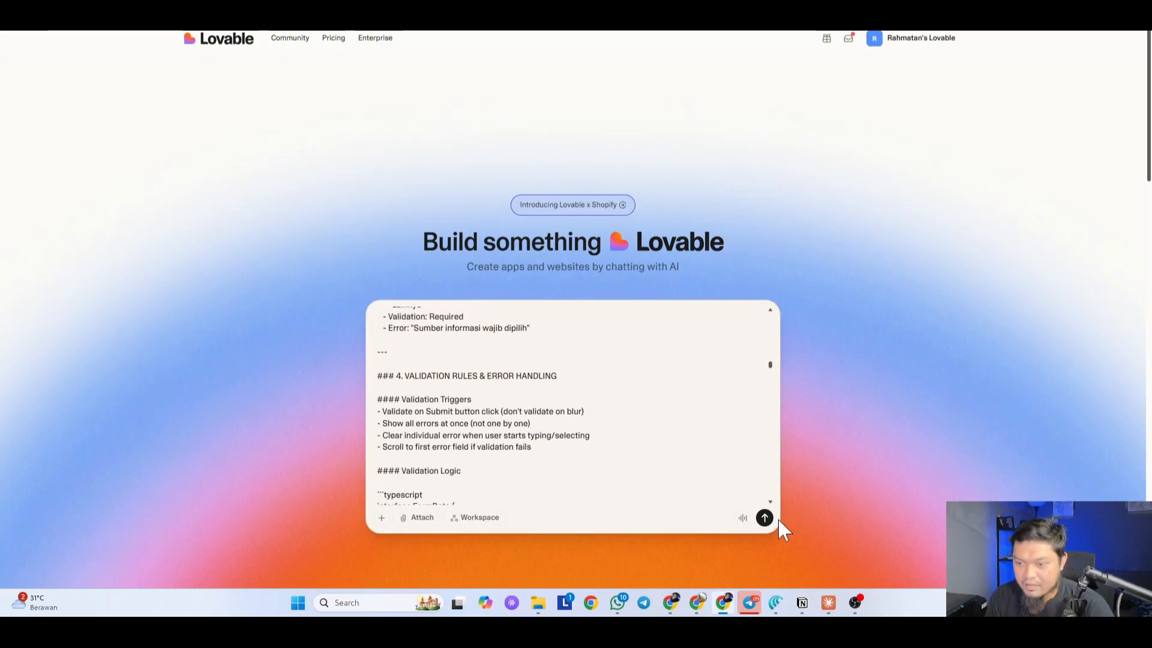
pyautogui.scroll(15, 573, 408)
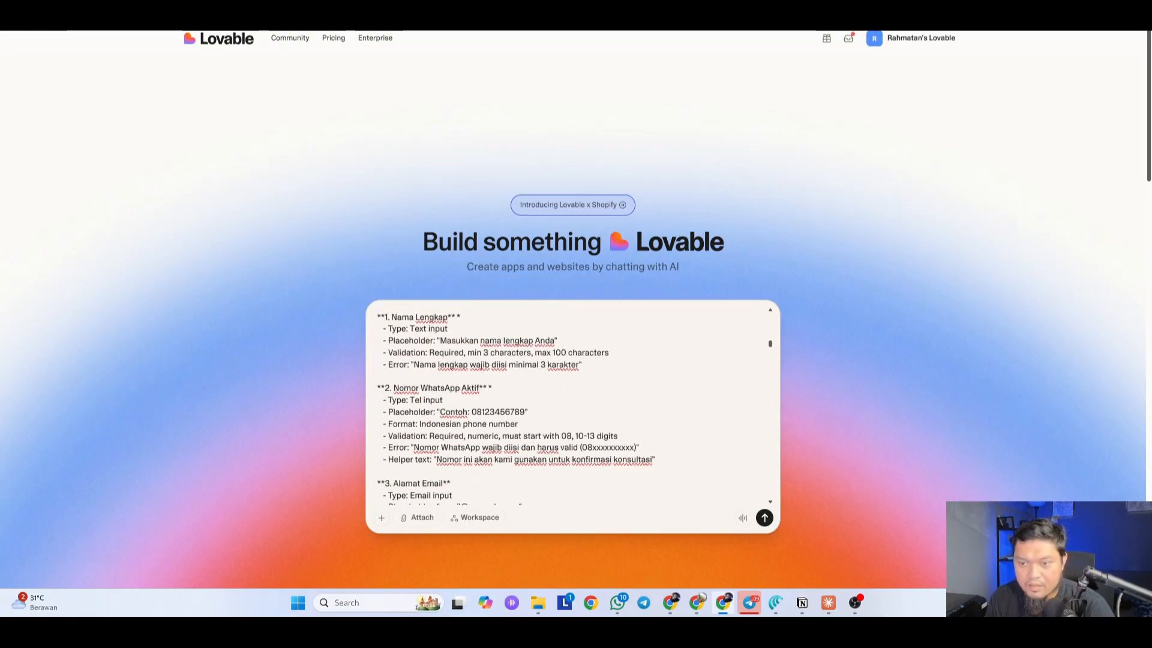
pyautogui.scroll(5, 572, 408)
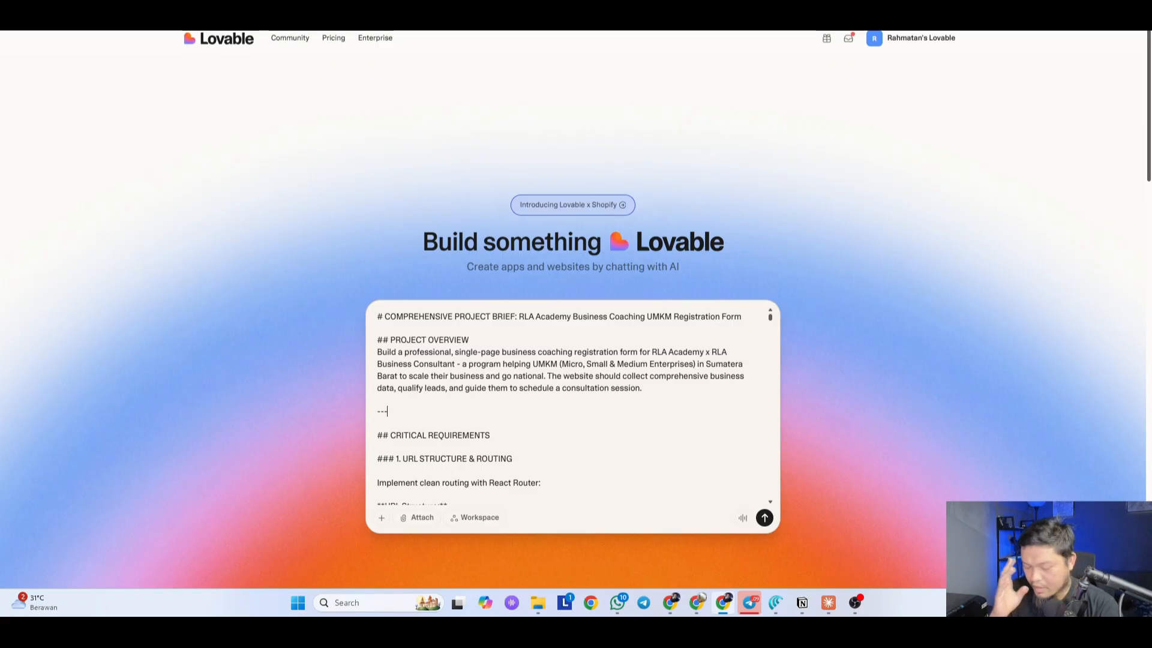
pyautogui.hotkey('ctrl', 'f')
pyautogui.write('whatsapp')
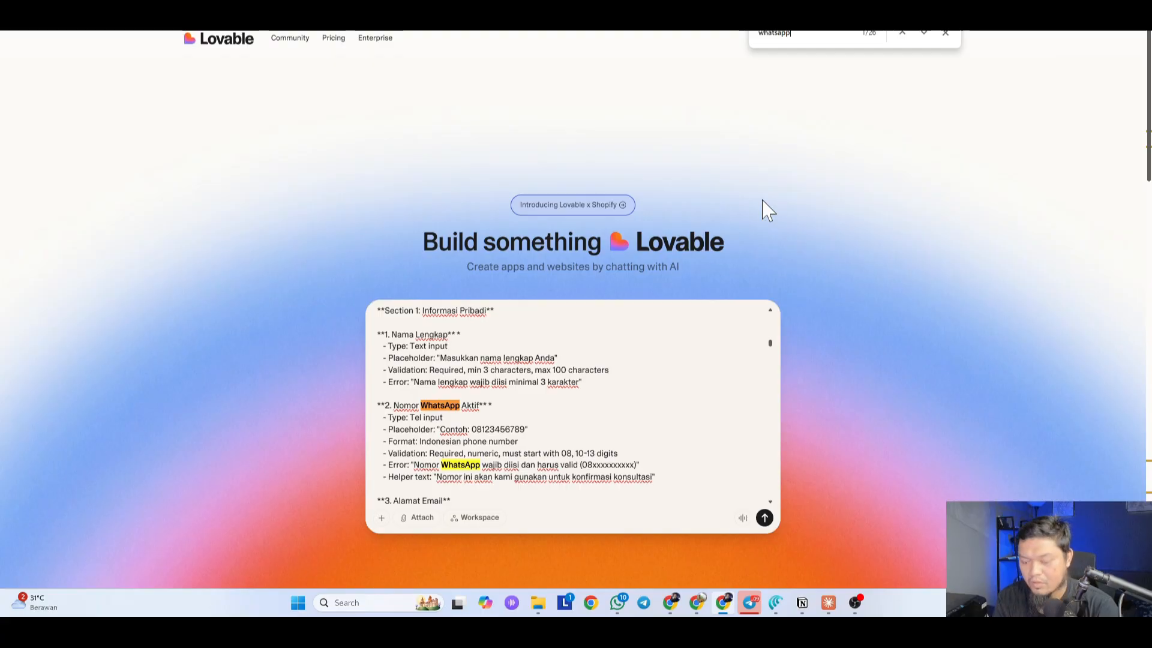
pyautogui.hotkey('ctrl', 't')
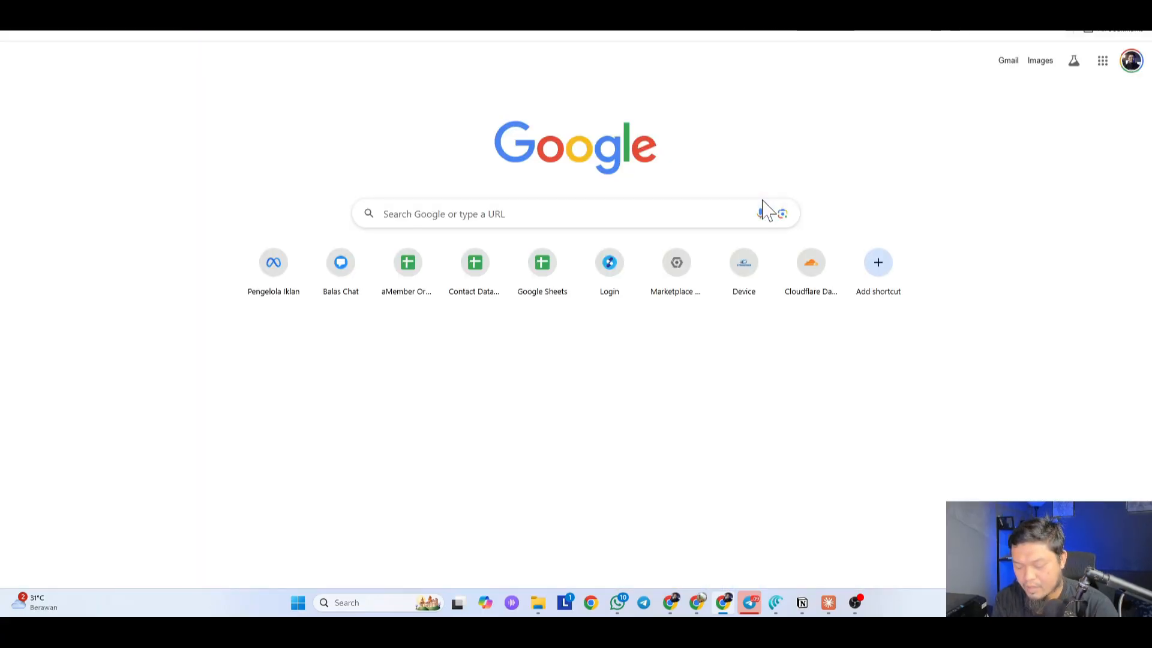
# Step: Open the Qof Sport done-register page, then client.rlagency.id/done-submit, which returns 404
pyautogui.write('done')
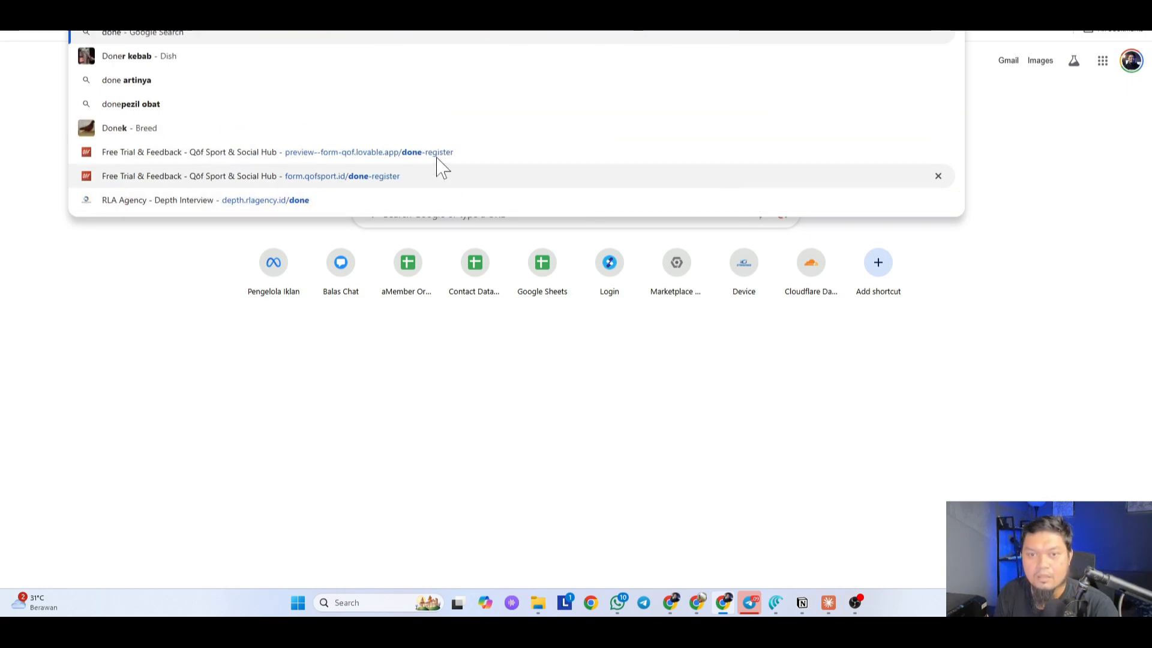
pyautogui.click(385, 174)
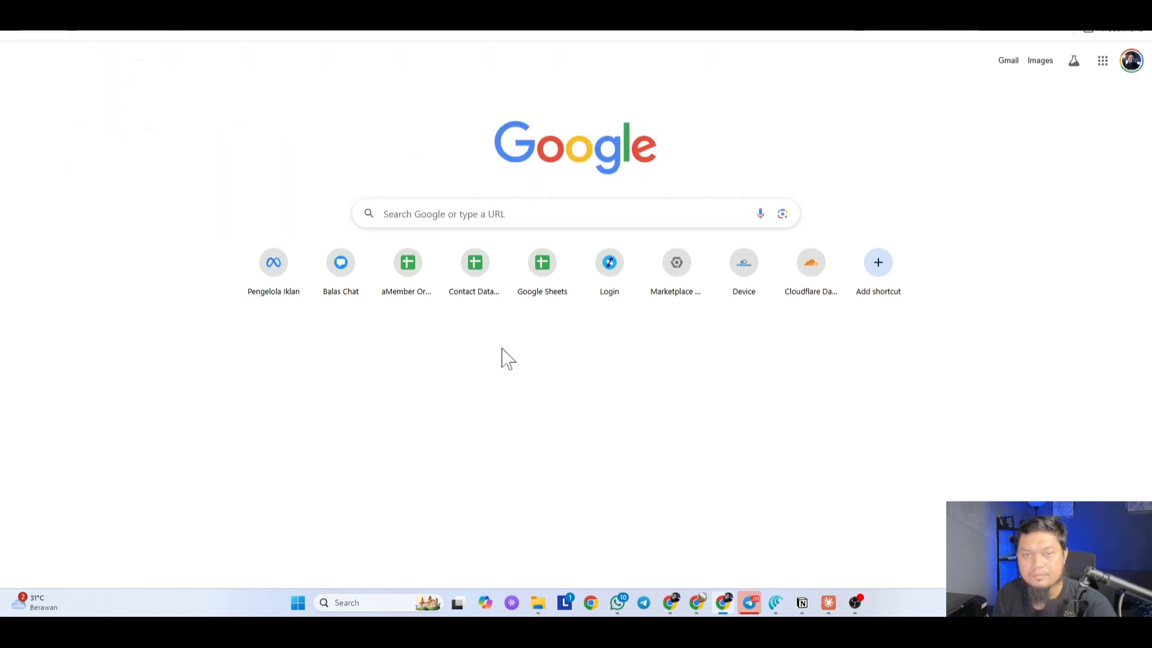
pyautogui.click(894, 3)
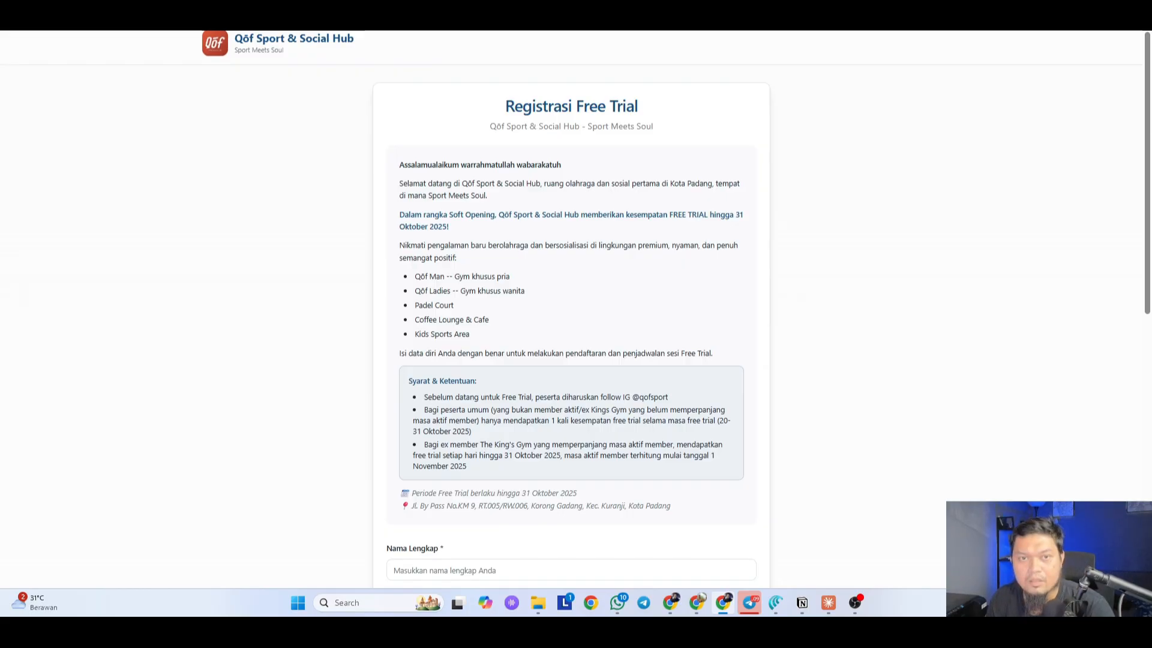
pyautogui.hotkey('ctrl', 'l')
pyautogui.write('done')
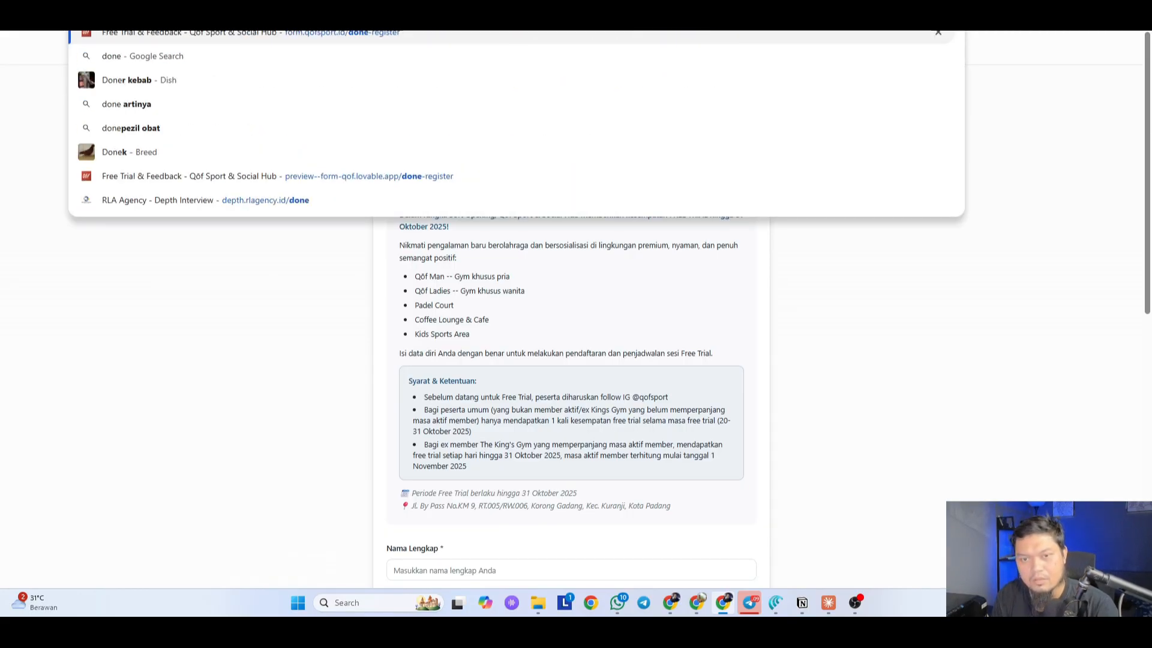
pyautogui.write('-s')
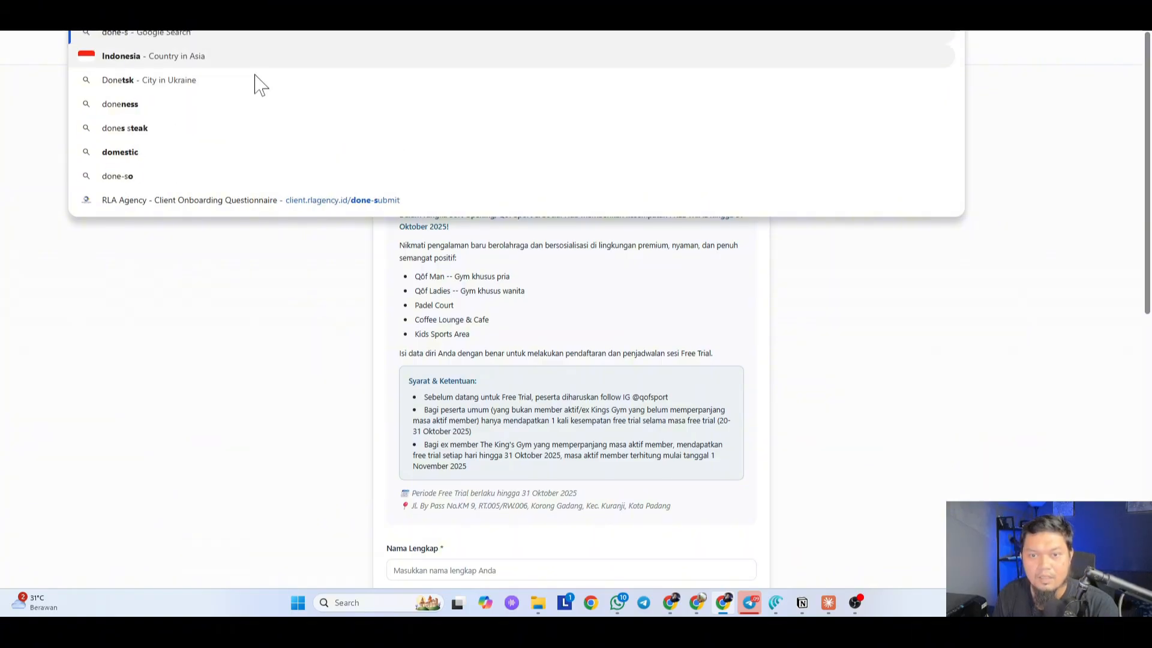
pyautogui.click(273, 201)
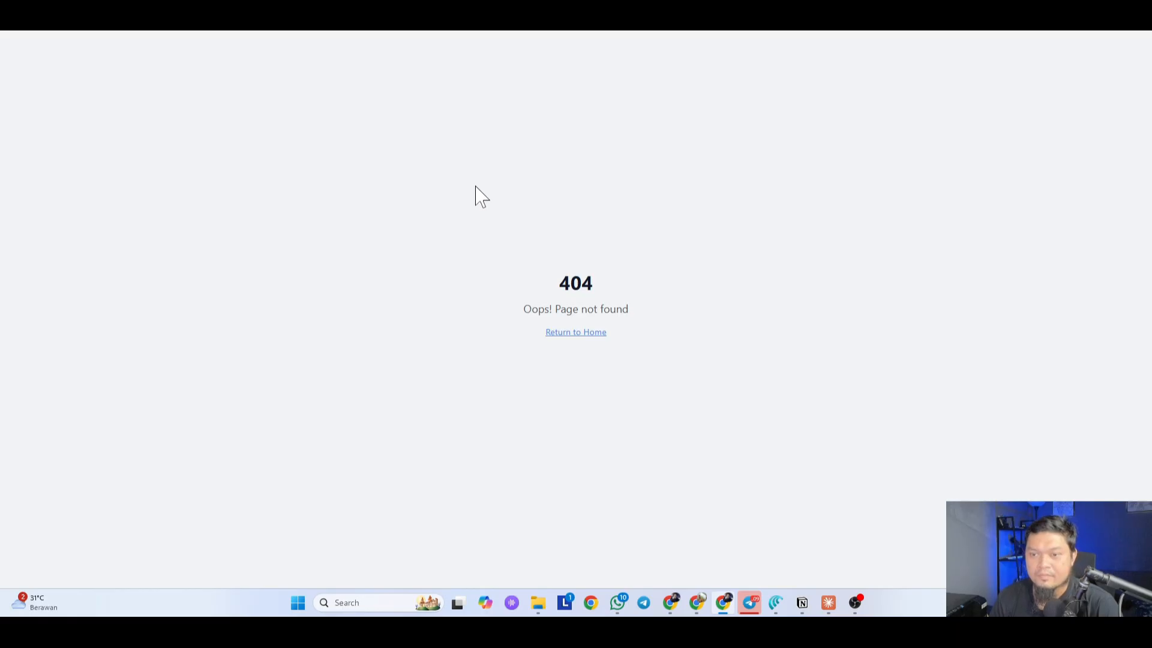
# Step: Try 'done' in the address bar again, then return to the Lovable project tab
pyautogui.click(240, 12)
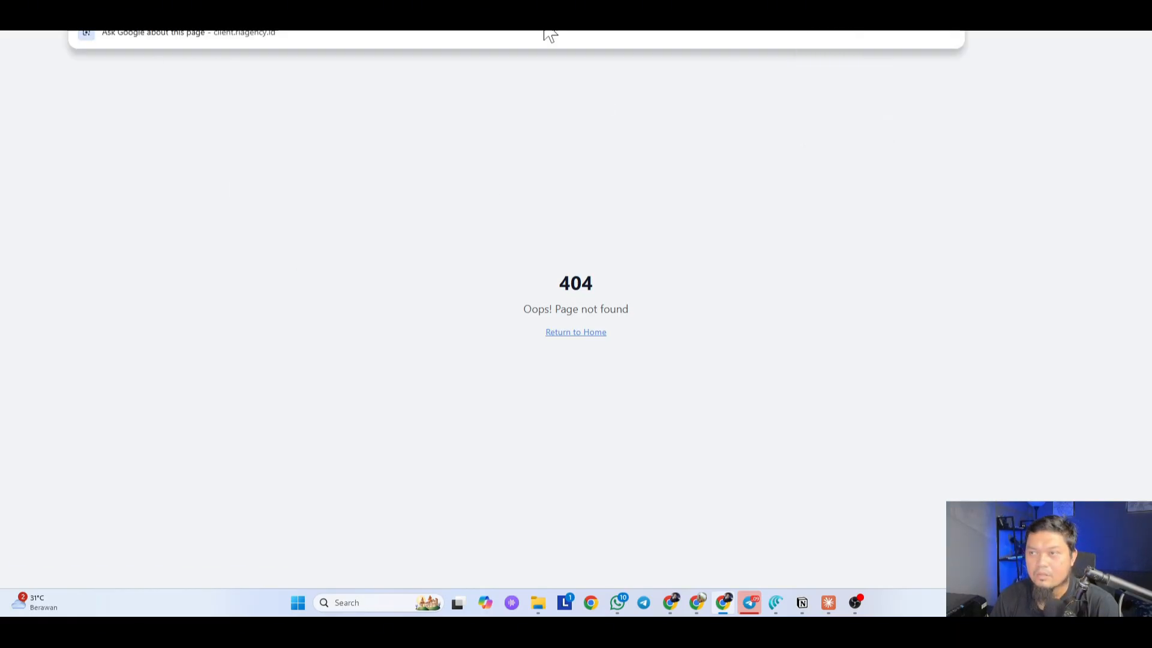
pyautogui.write('done')
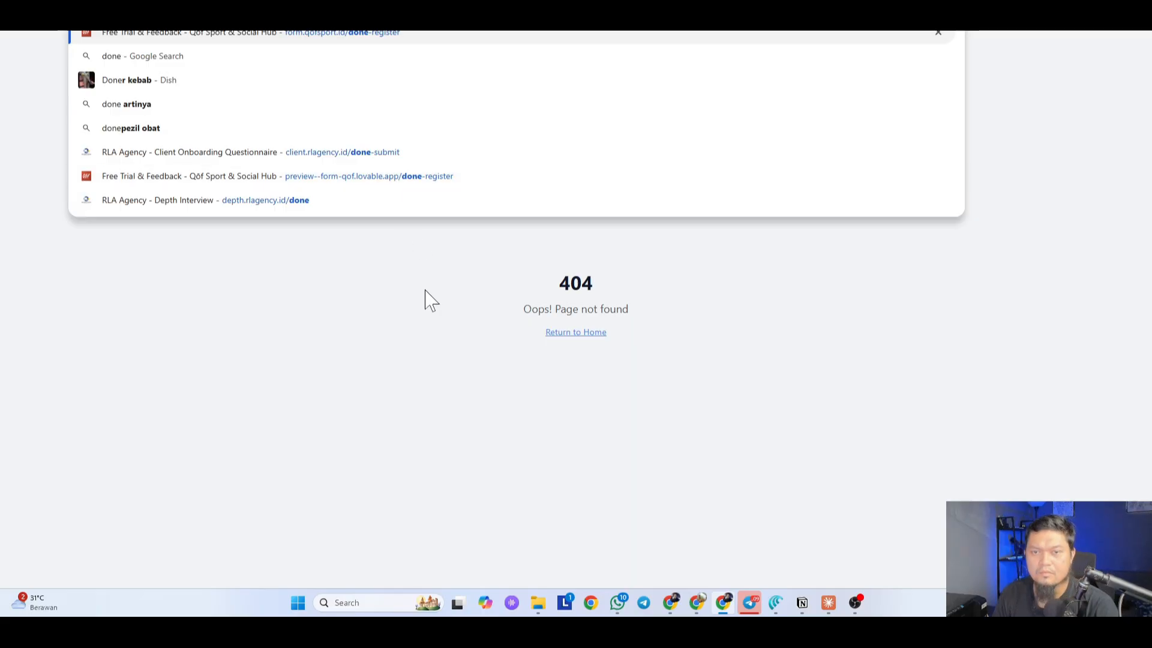
pyautogui.click(371, 327)
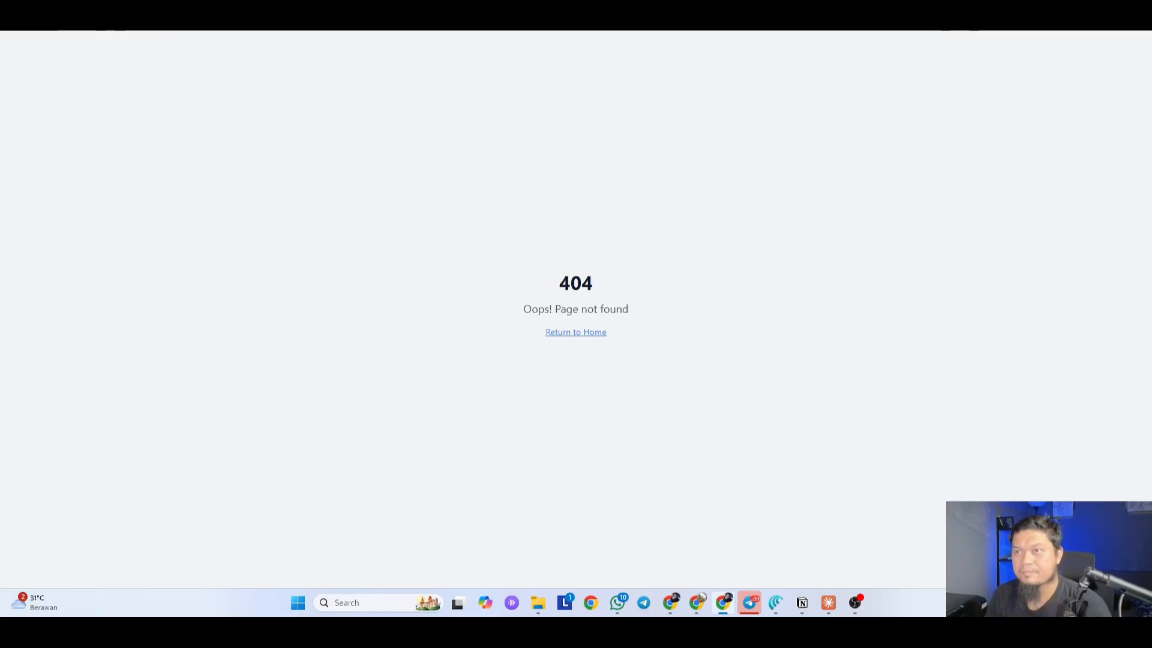
pyautogui.click(801, 18)
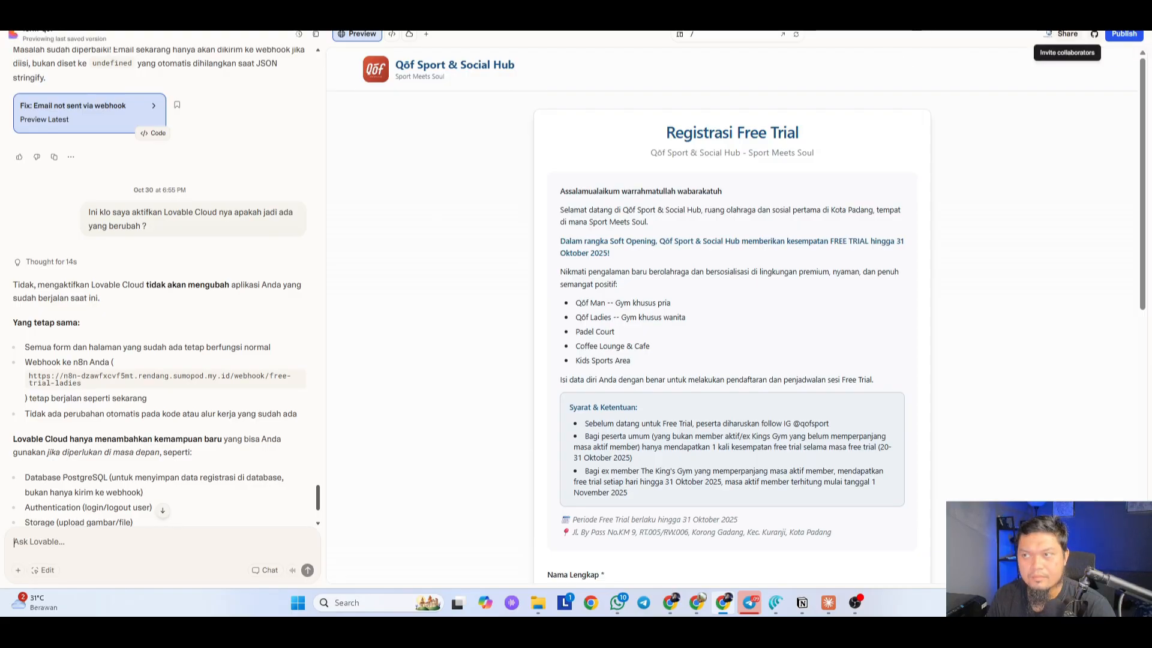
# Step: Return to the client.rlagency.id 404 tab and try 'client' in the address bar
pyautogui.click(1059, 15)
pyautogui.hotkey('ctrl', 'l')
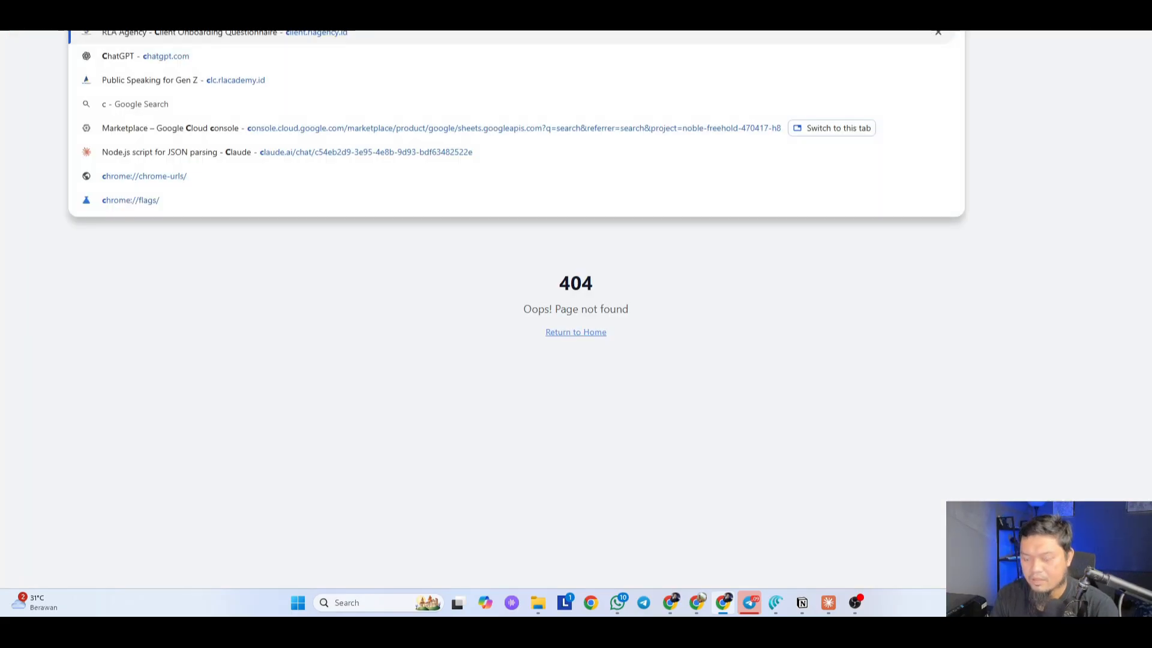
pyautogui.write('client')
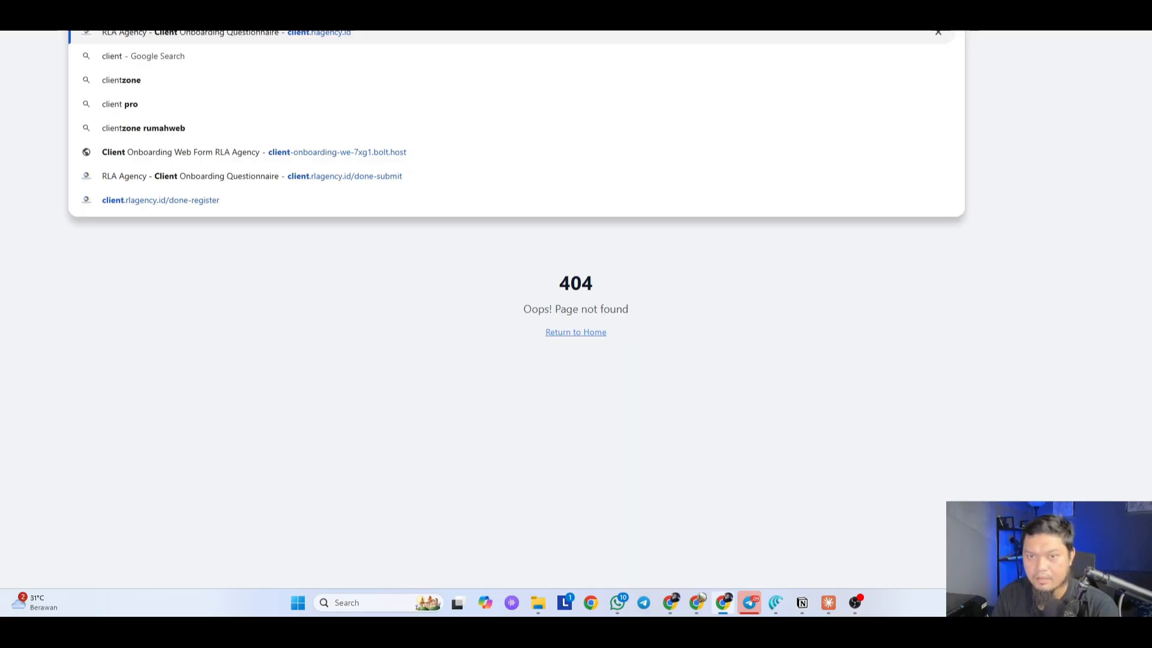
pyautogui.click(240, 221)
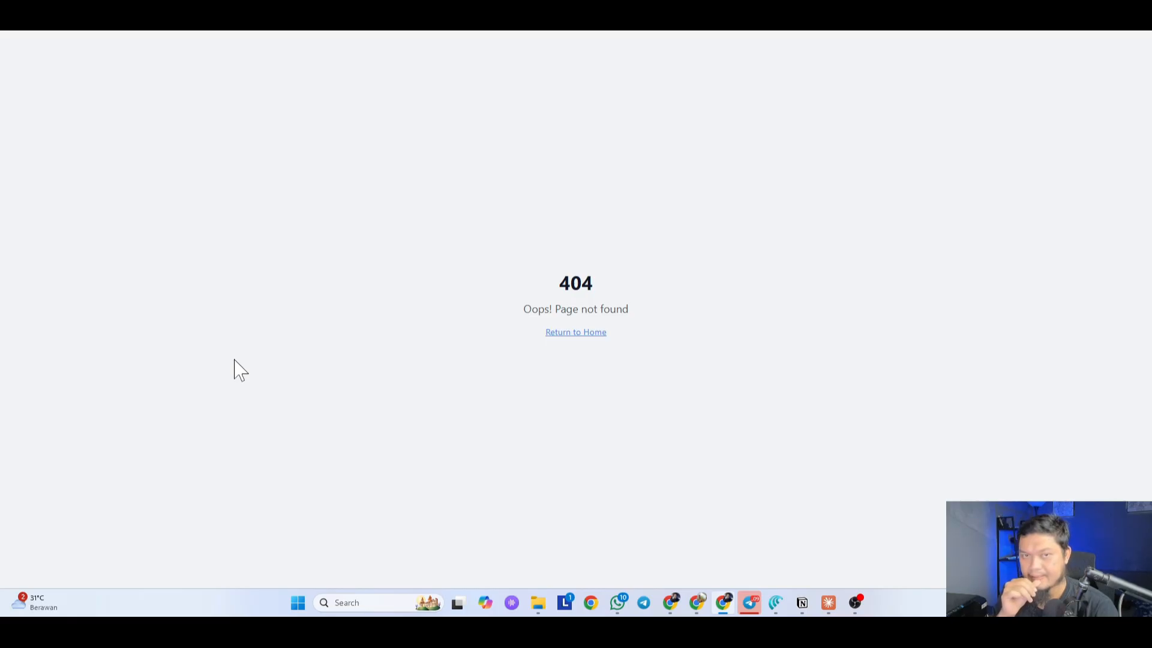
pyautogui.click(221, 14)
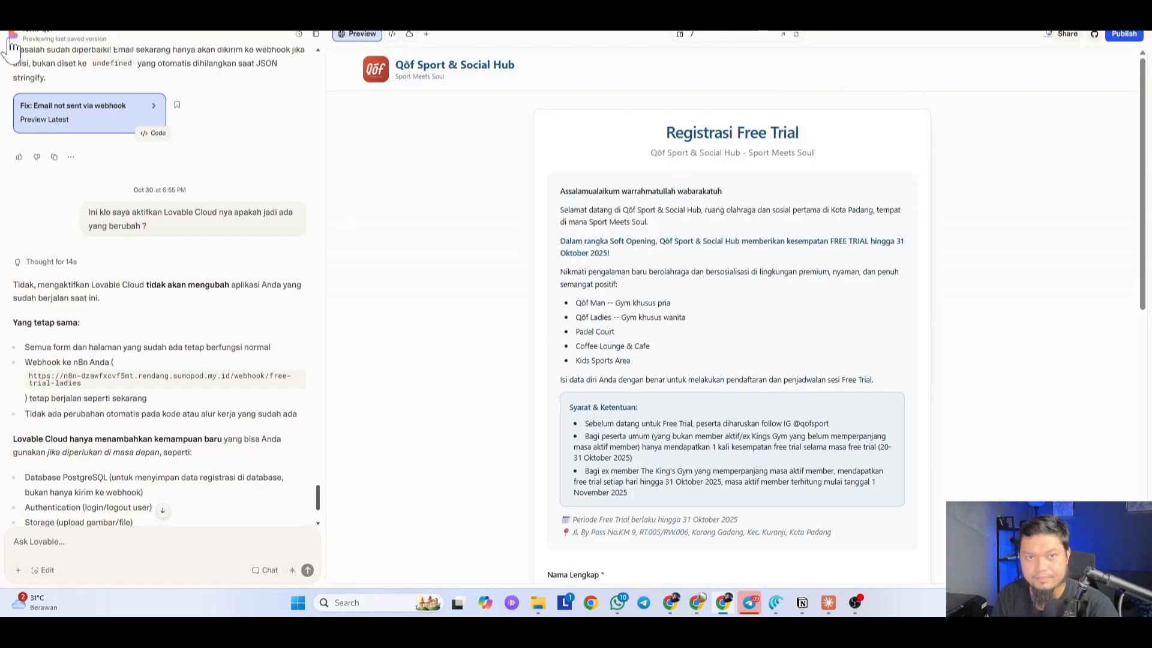
# Step: Go back to the Lovable dashboard and search the drafted prompt for 'whatsapp'
pyautogui.click(27, 32)
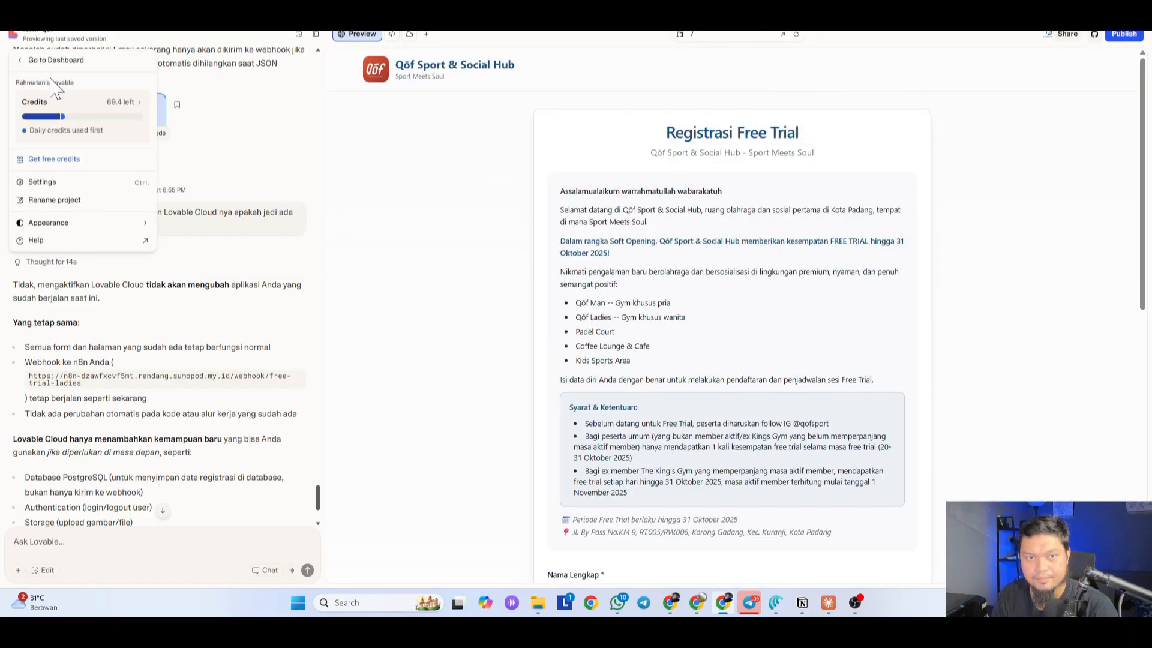
pyautogui.click(55, 61)
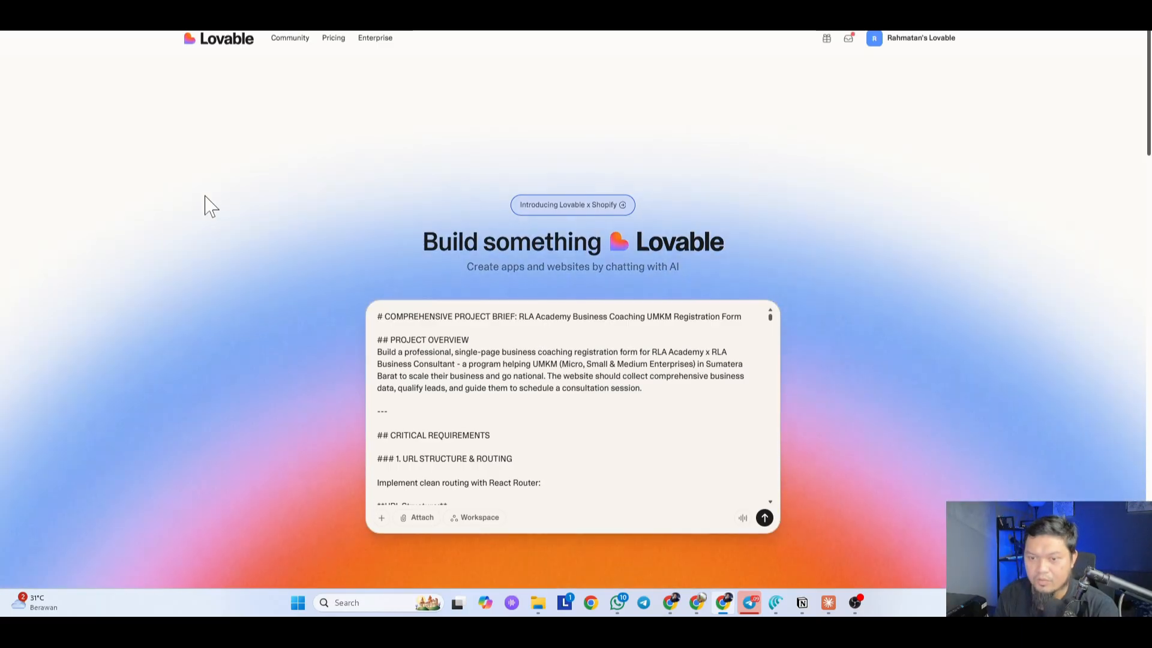
pyautogui.hotkey('ctrl', 'f')
pyautogui.write('whatsapp')
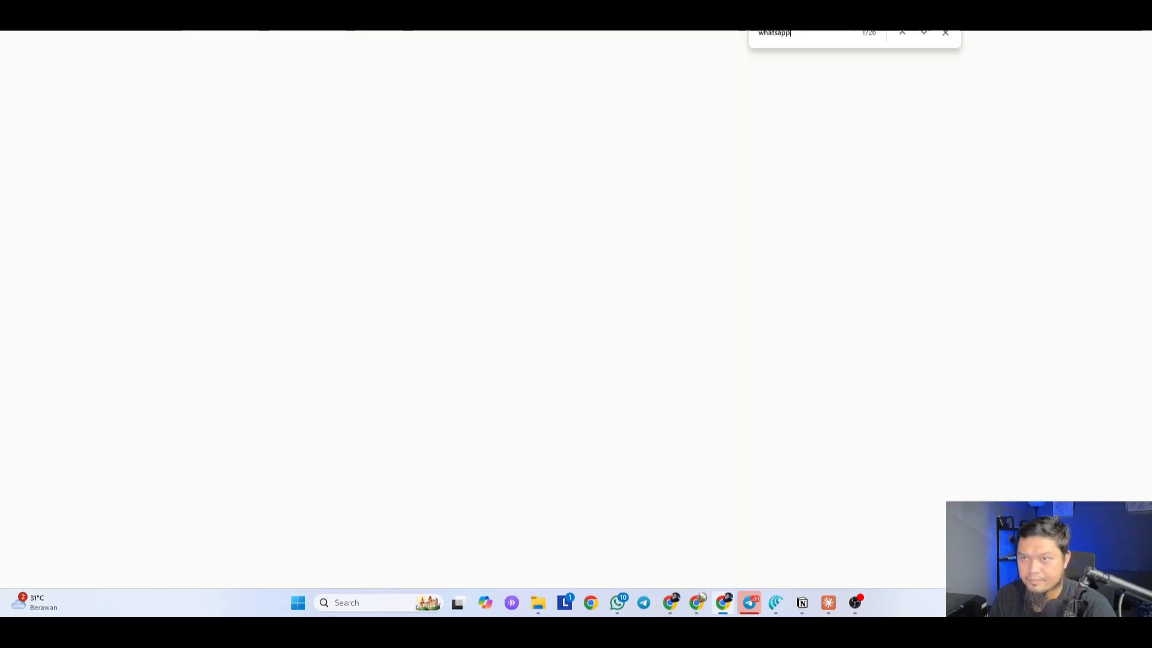
pyautogui.press('Escape')
pyautogui.scroll(-10, 103, 287)
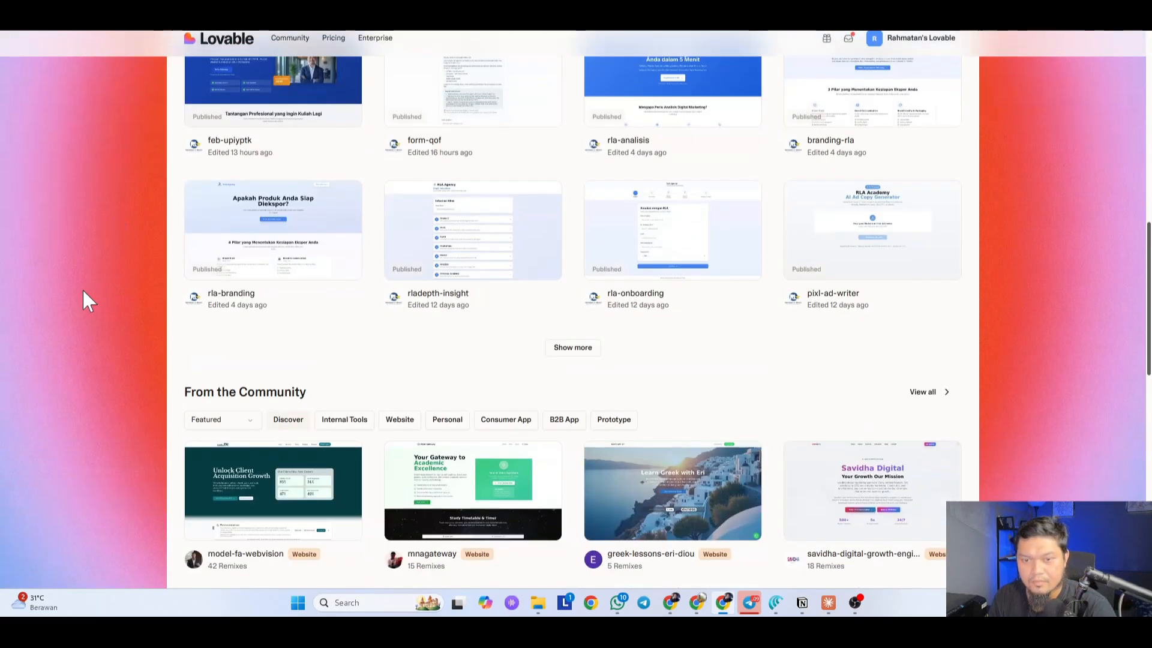
pyautogui.scroll(2, 37, 432)
# Step: Open rla-onboarding's /done preview, select its WhatsApp contact number, and return to the prompt
pyautogui.click(573, 467)
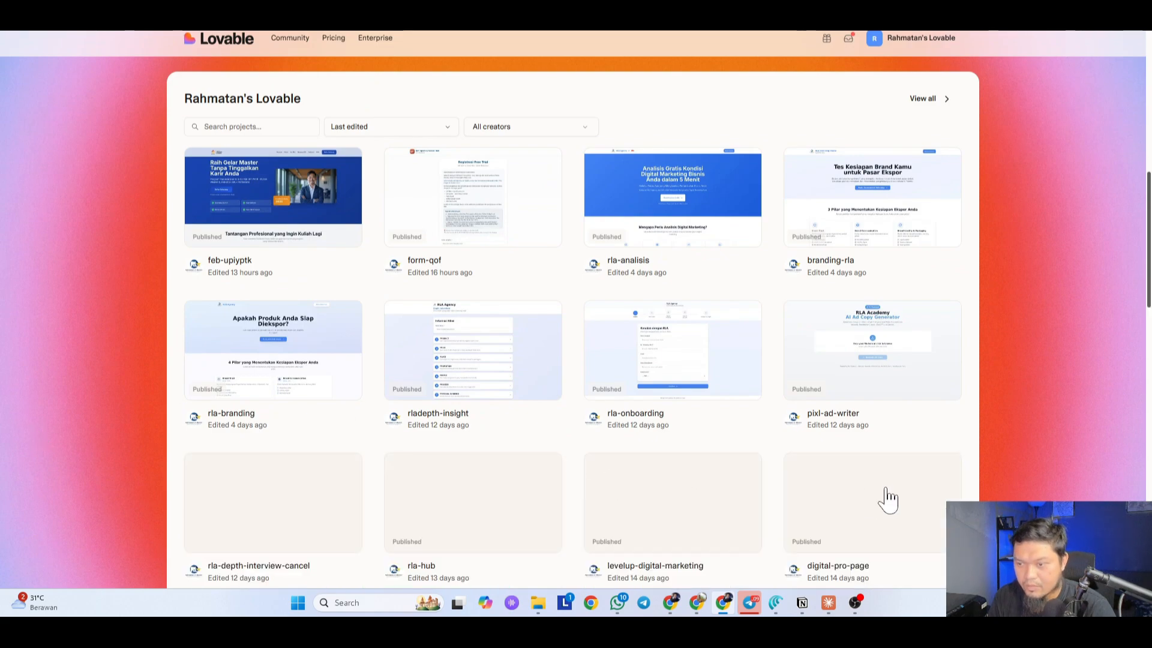
pyautogui.scroll(-1, 887, 489)
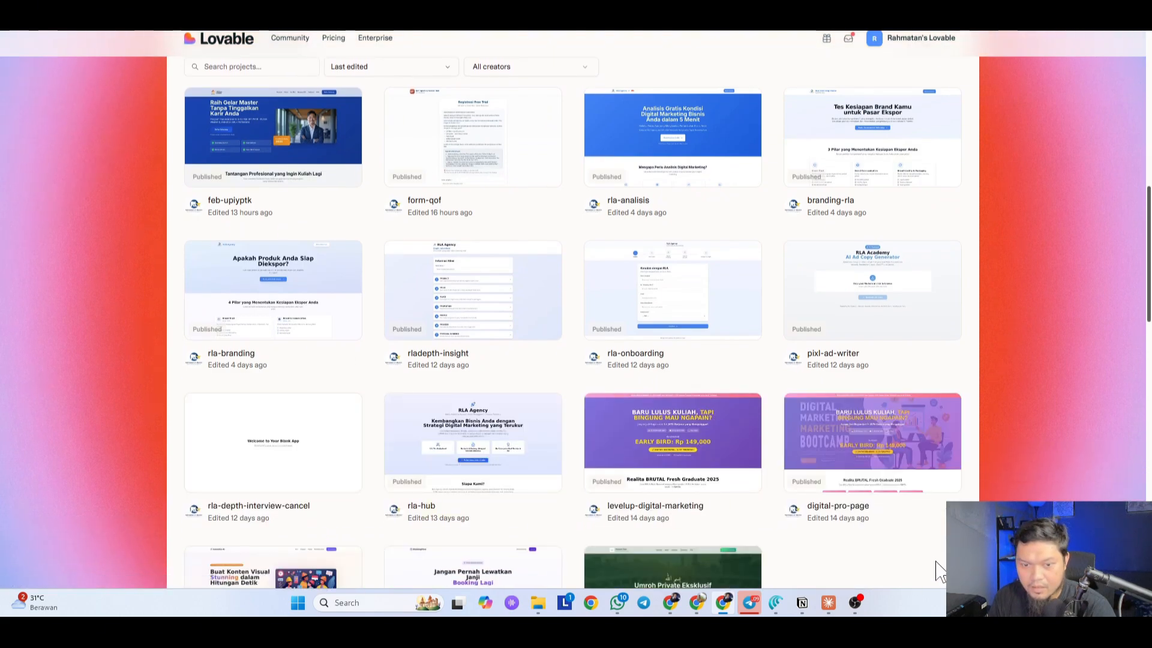
pyautogui.click(660, 295)
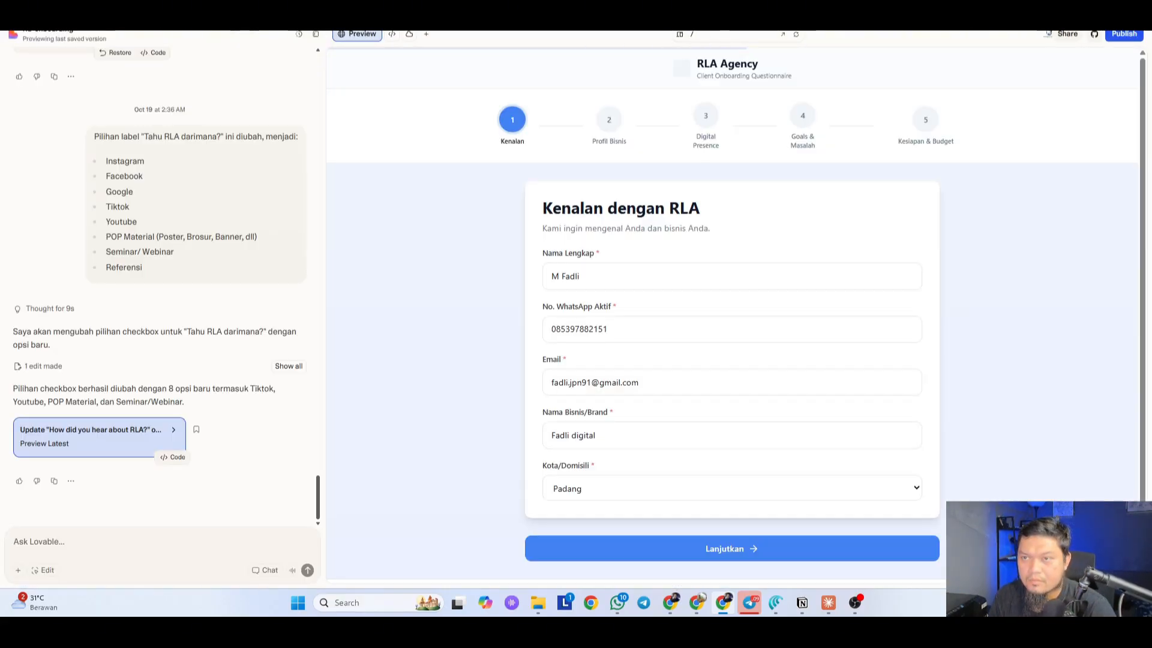
pyautogui.click(733, 35)
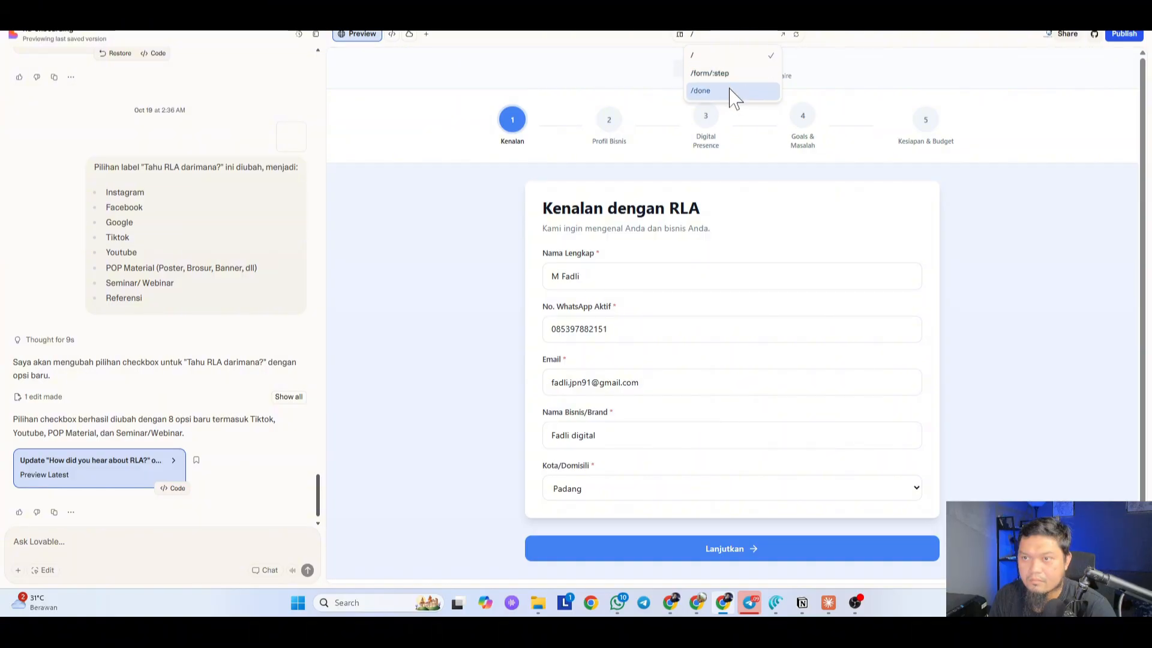
pyautogui.click(734, 96)
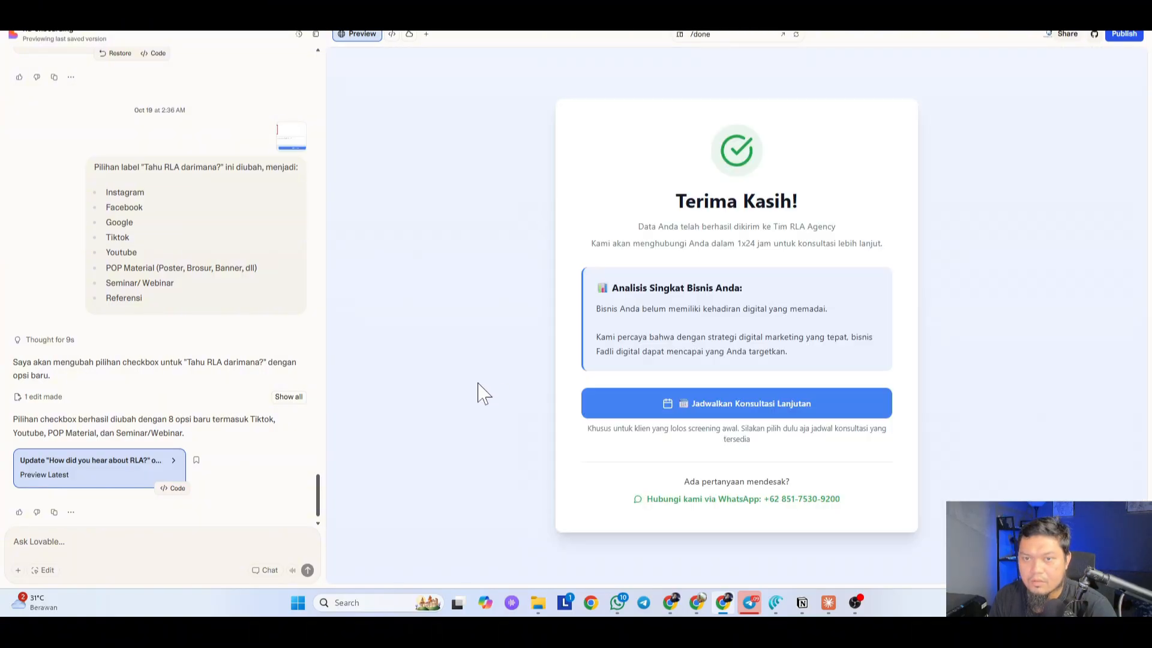
pyautogui.moveTo(845, 499); pyautogui.dragTo(770, 499)
pyautogui.hotkey('ctrl', 'c')
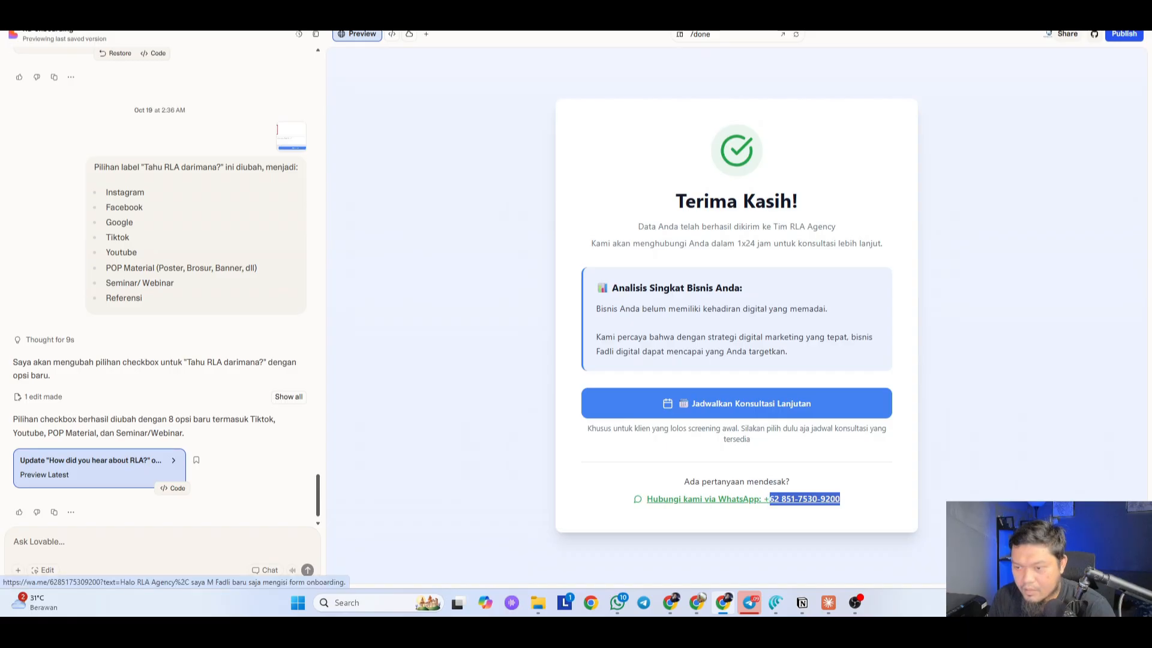
pyautogui.click(474, 80)
# Step: Replace the sample WhatsApp placeholder number with the agency's number in local 08 format
pyautogui.click(480, 12)
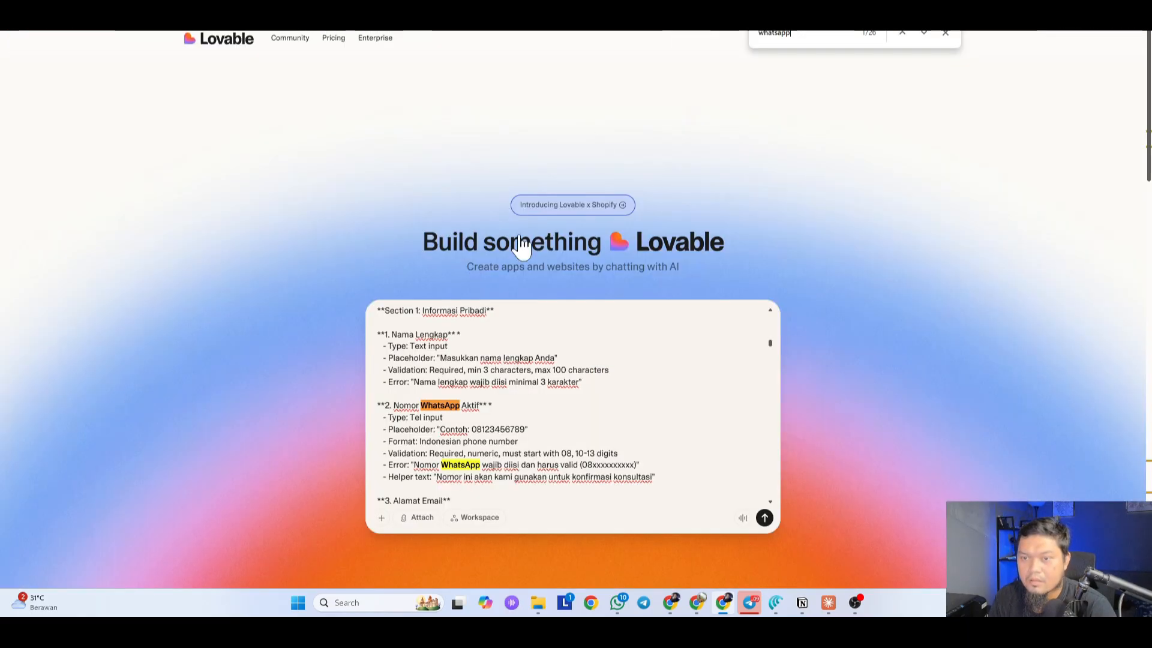
pyautogui.doubleClick(499, 429)
pyautogui.hotkey('ctrl', 'v')
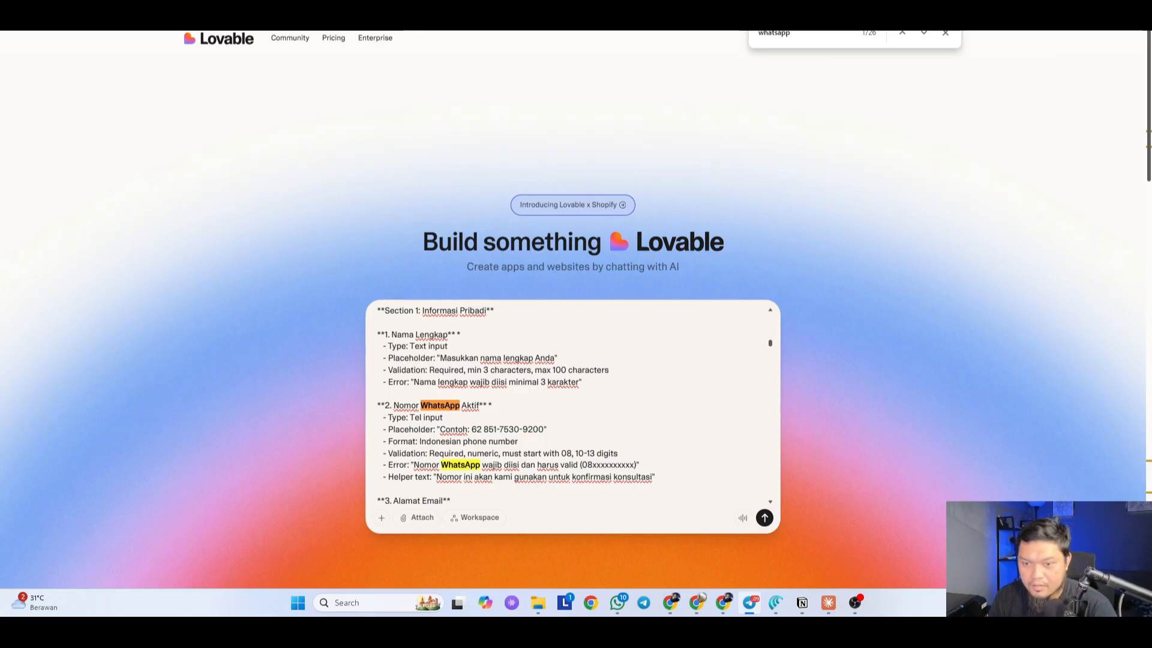
pyautogui.moveTo(544, 430); pyautogui.dragTo(469, 429)
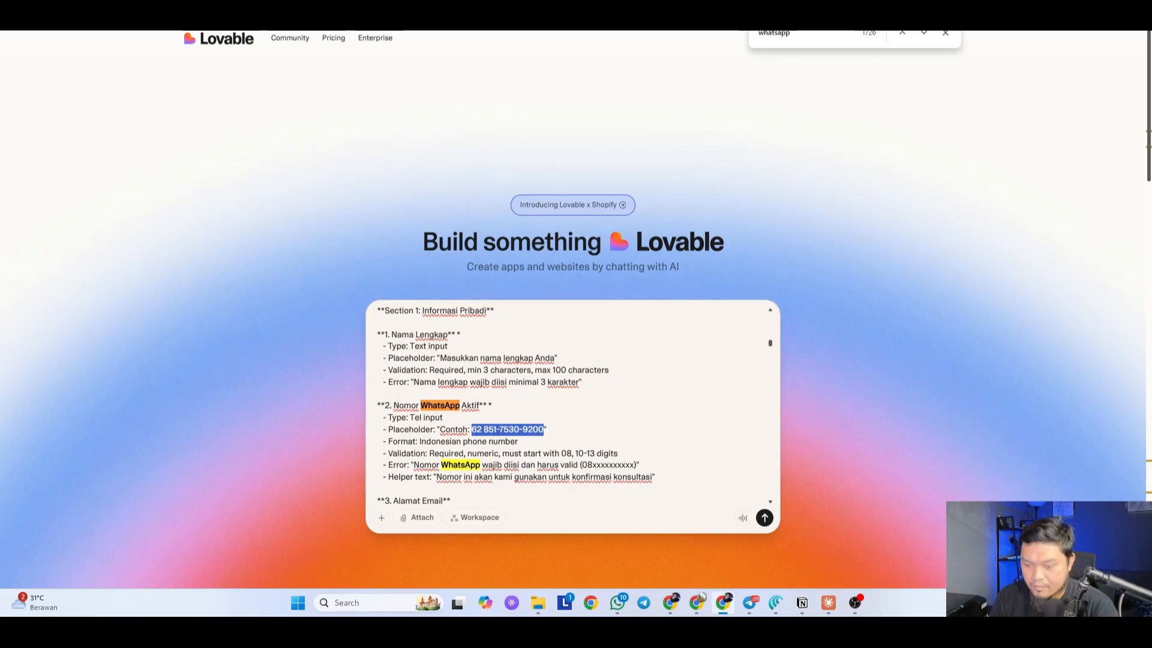
pyautogui.hotkey('ctrl', 'v')
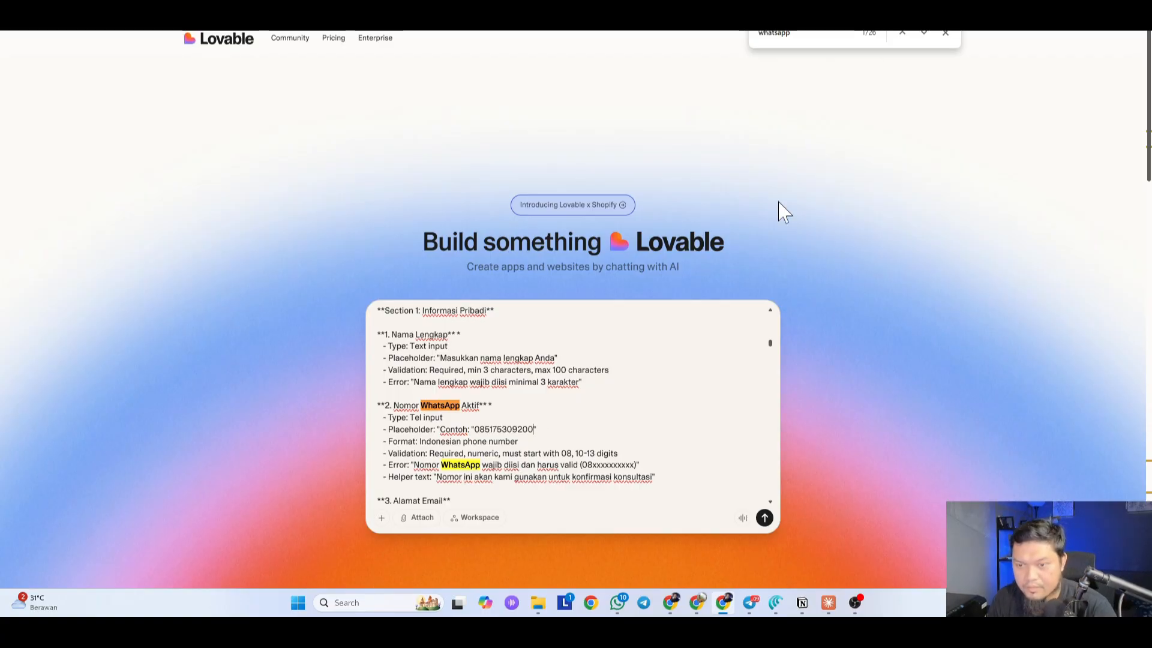
pyautogui.press('Left')
pyautogui.press('Left')
pyautogui.press('Left')
pyautogui.press('Left')
pyautogui.press('Left')
pyautogui.press('Left')
pyautogui.press('Left')
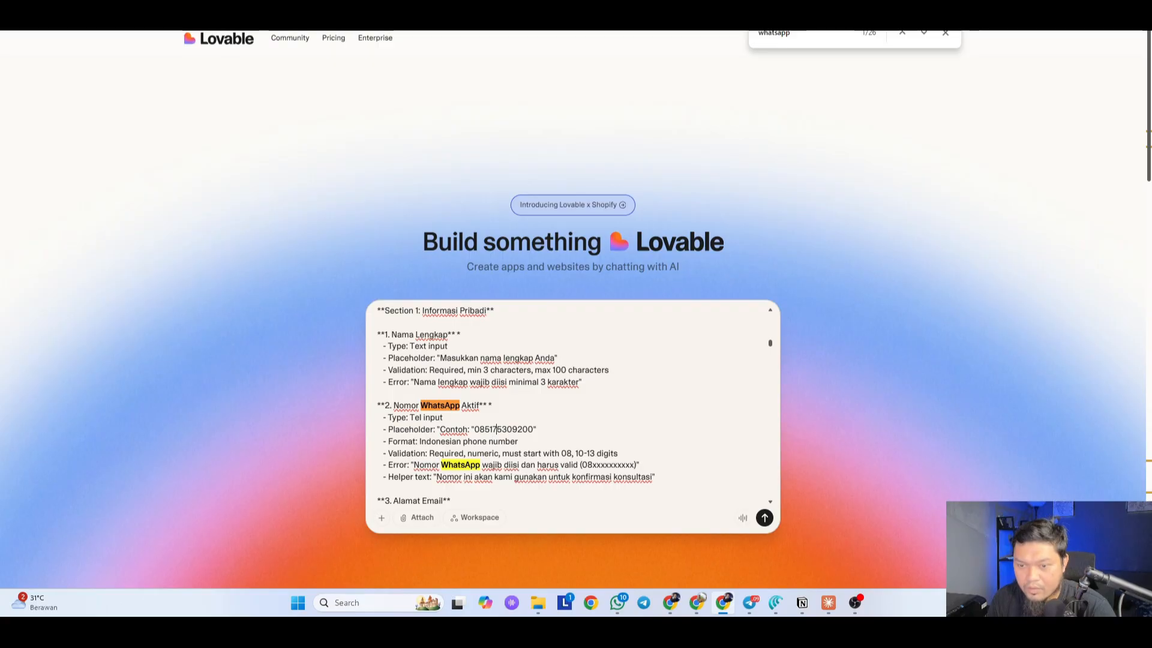
pyautogui.doubleClick(496, 430)
# Step: Step through every WhatsApp mention in the prompt, from Section 6 to the thank-you page contact section
pyautogui.press('Escape')
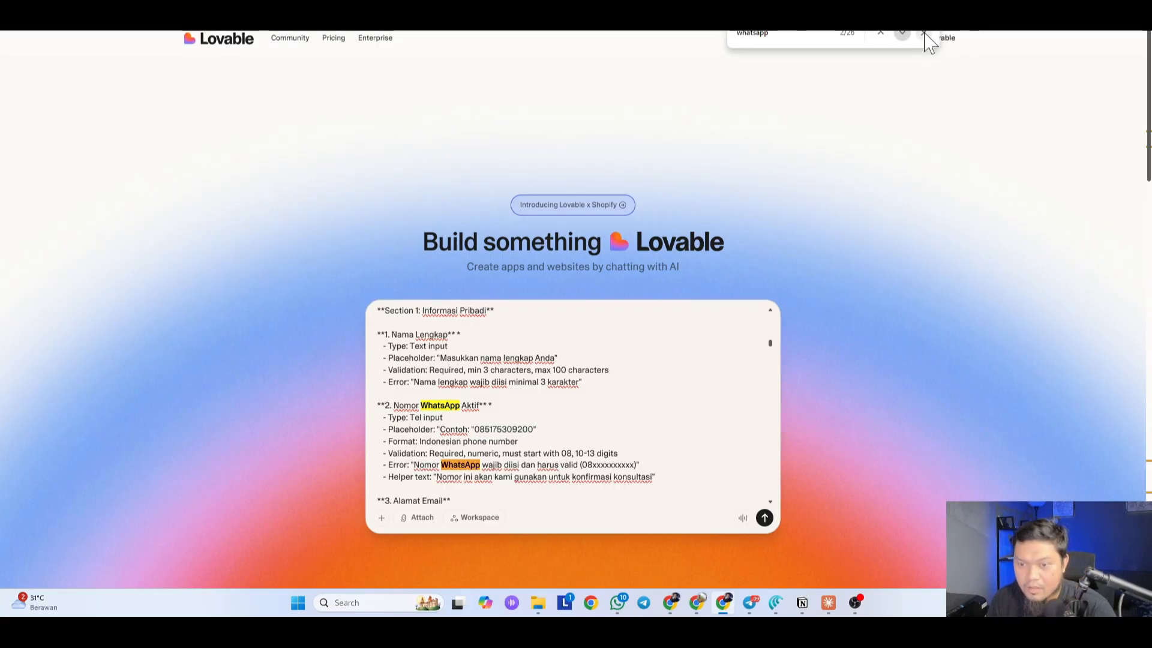
pyautogui.click(926, 39)
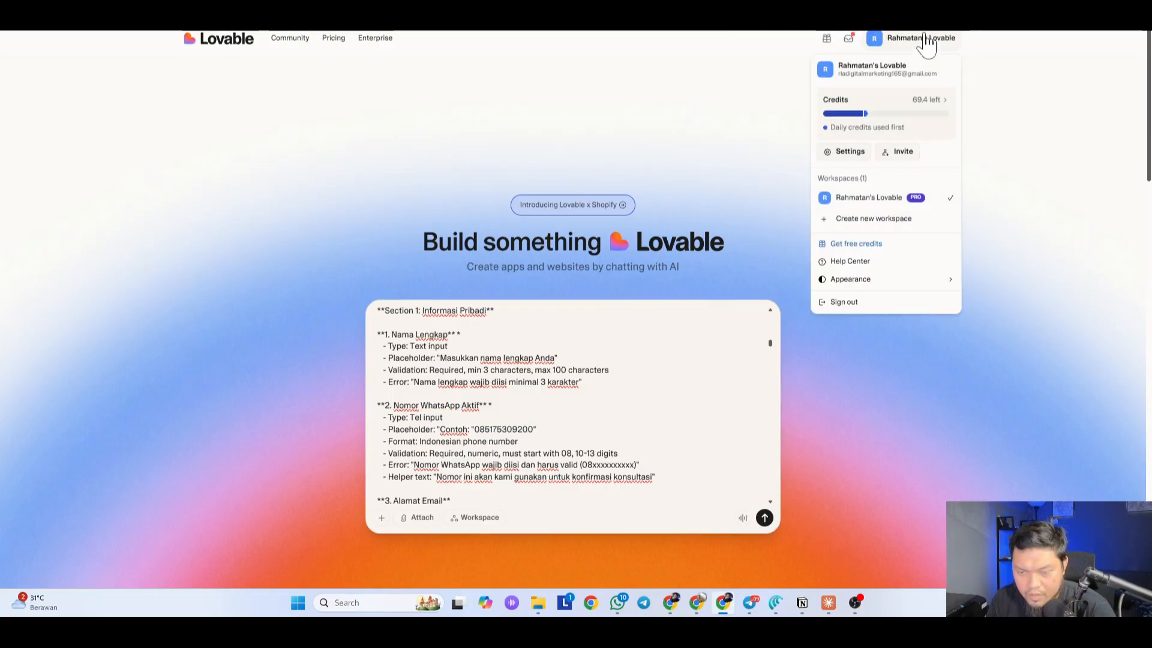
pyautogui.click(708, 120)
pyautogui.hotkey('ctrl', 'f')
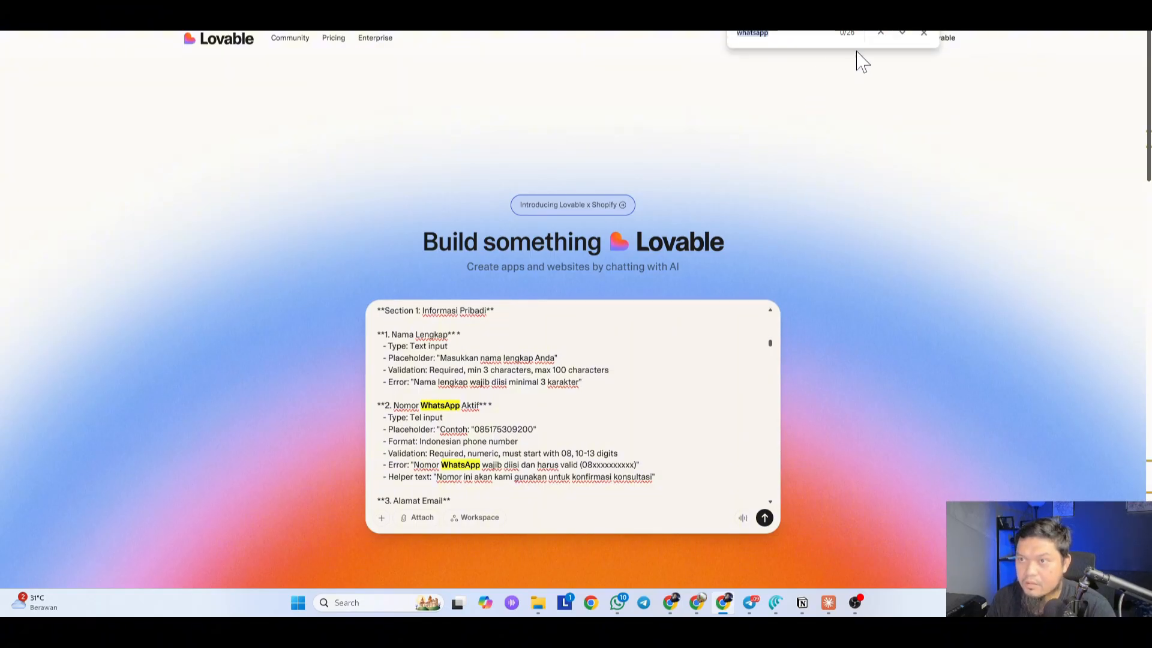
pyautogui.click(901, 33)
pyautogui.click(902, 33)
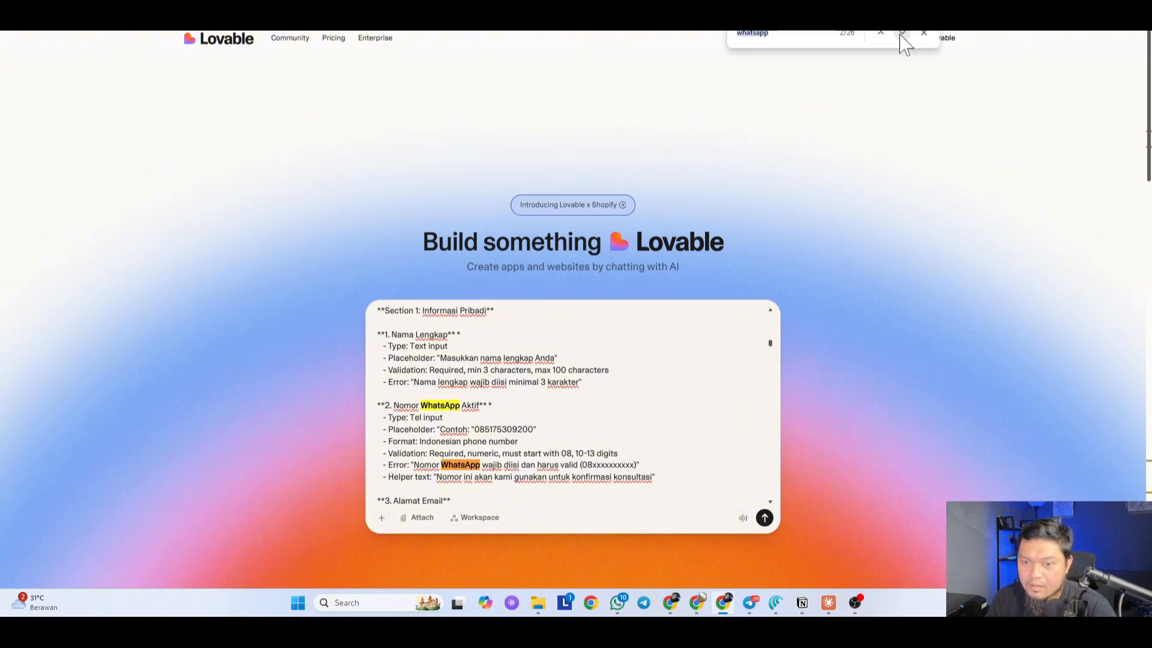
pyautogui.click(902, 33)
pyautogui.click(901, 33)
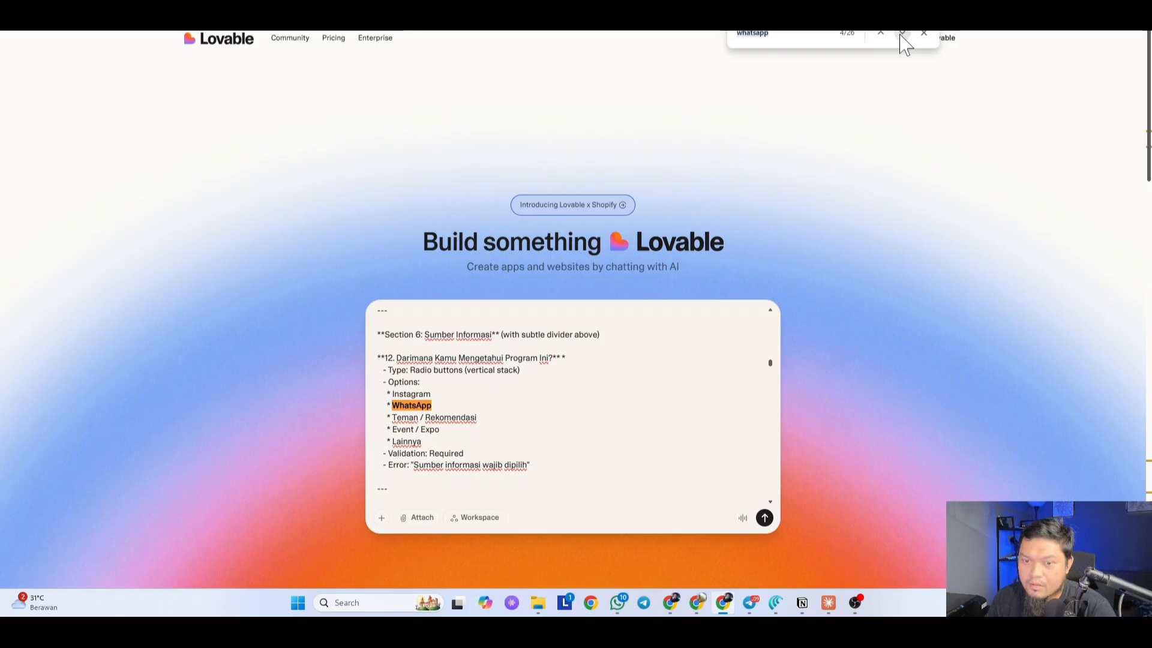
pyautogui.click(902, 33)
pyautogui.click(901, 34)
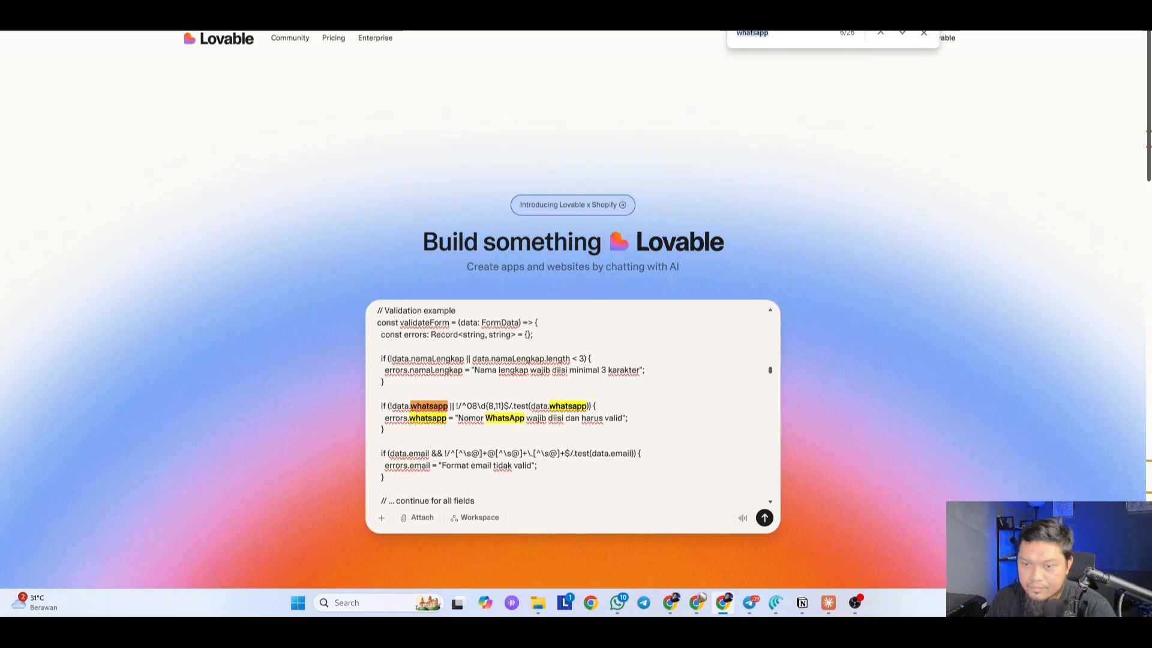
pyautogui.click(903, 35)
pyautogui.click(903, 35)
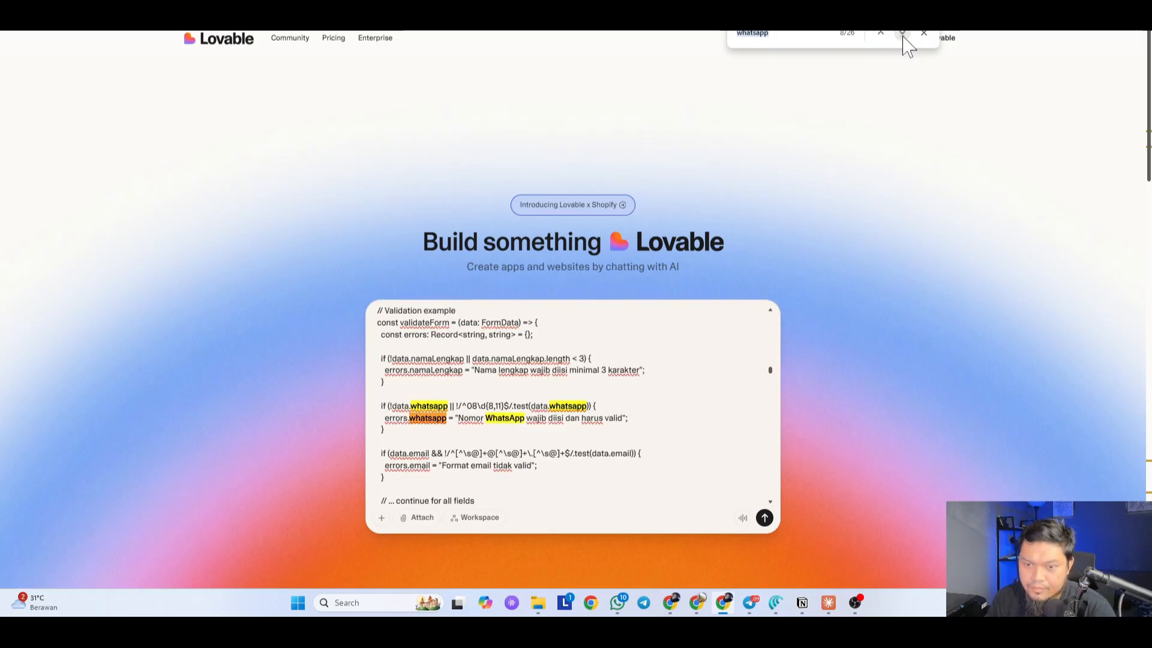
pyautogui.click(903, 35)
pyautogui.click(903, 34)
pyautogui.click(903, 35)
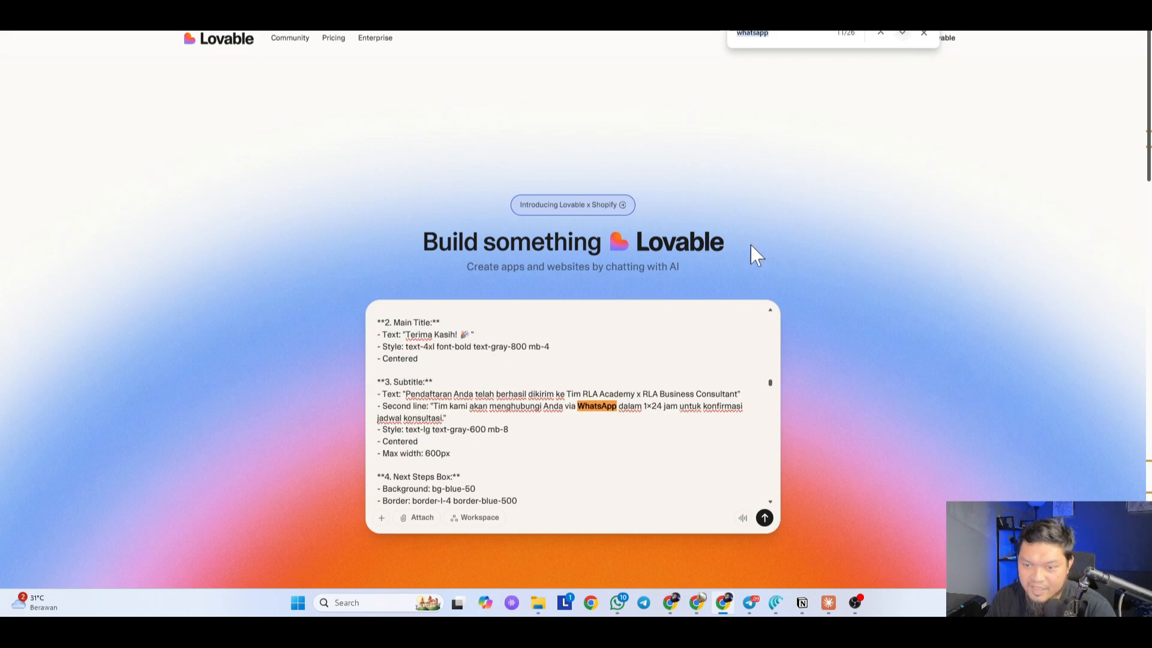
pyautogui.click(903, 35)
pyautogui.click(903, 35)
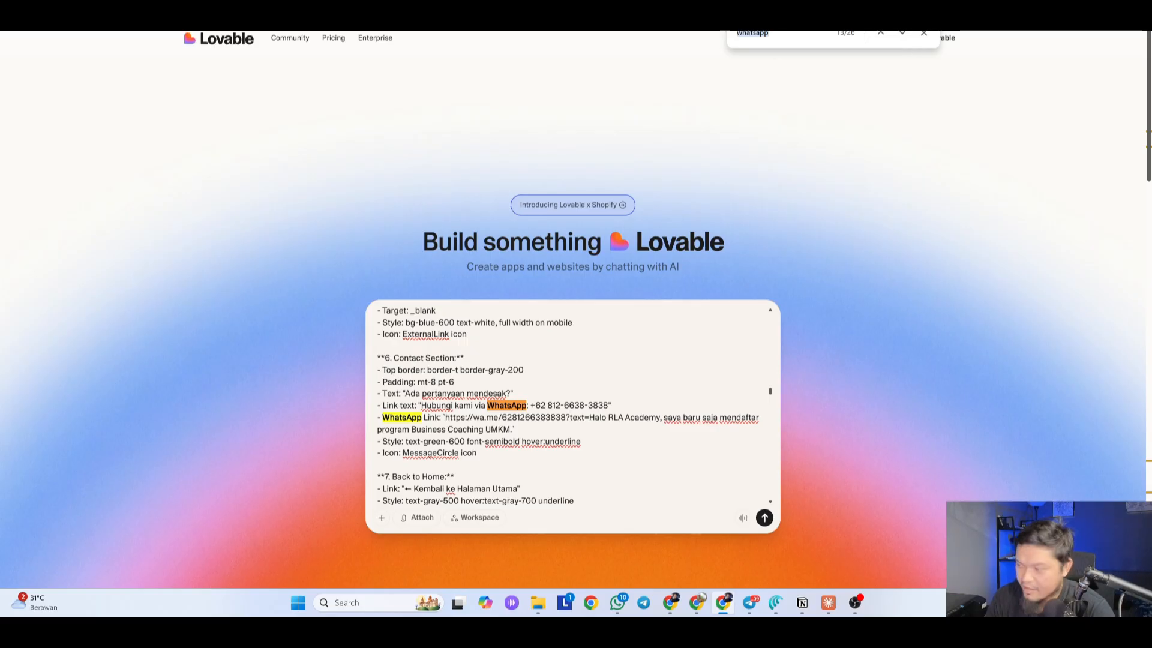
pyautogui.hotkey('alt', 'Tab')
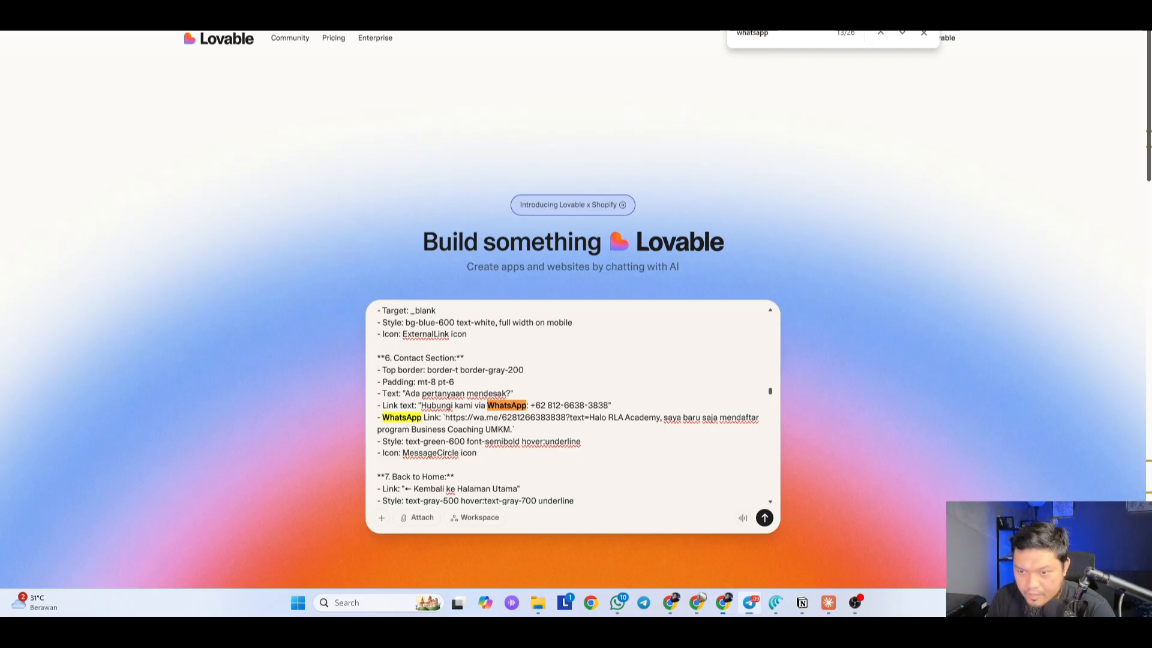
# Step: Put the agency number into the contact link text and the wa.me link
pyautogui.moveTo(547, 405); pyautogui.dragTo(608, 405)
pyautogui.hotkey('ctrl', 'v')
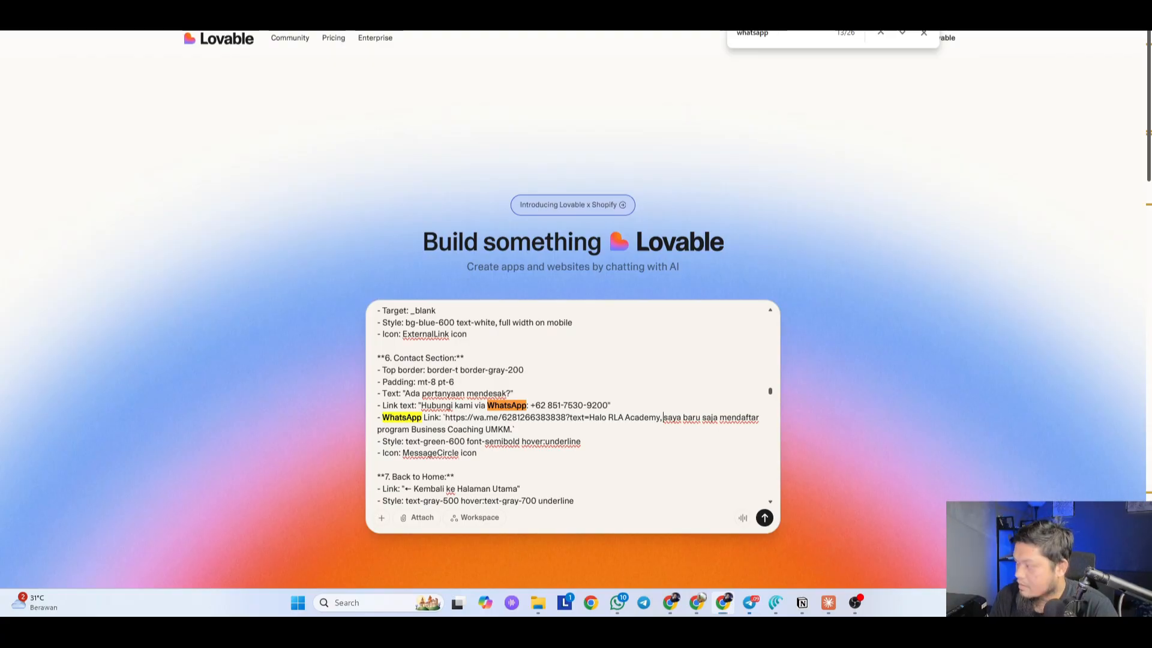
pyautogui.hotkey('alt', 'Tab')
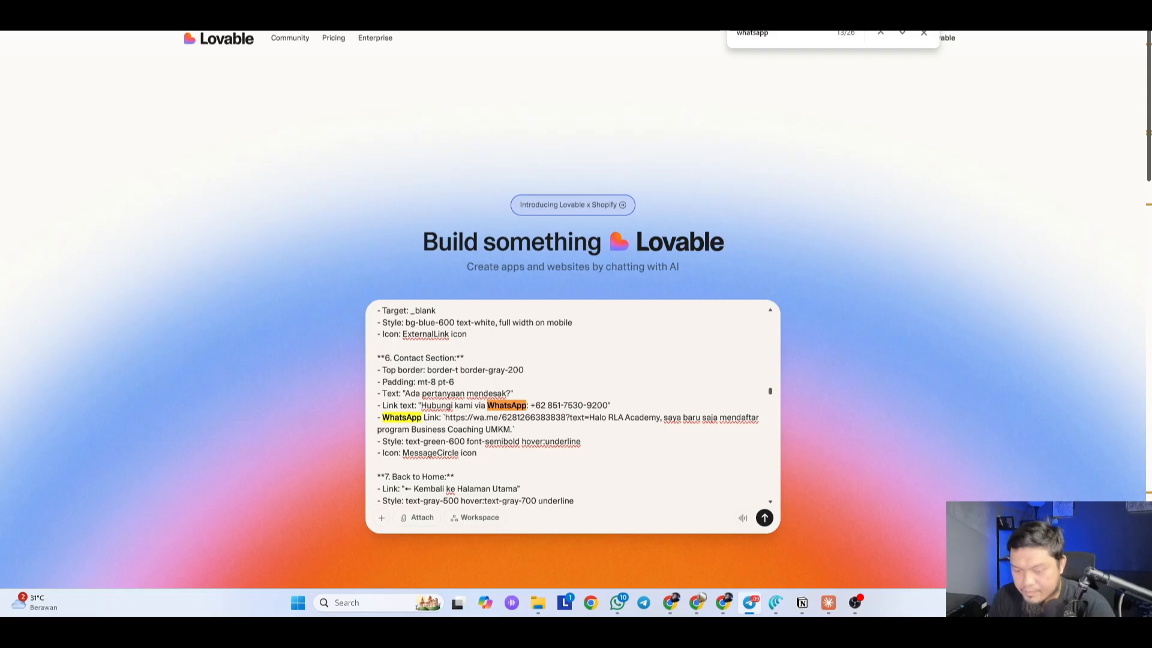
pyautogui.click(531, 418)
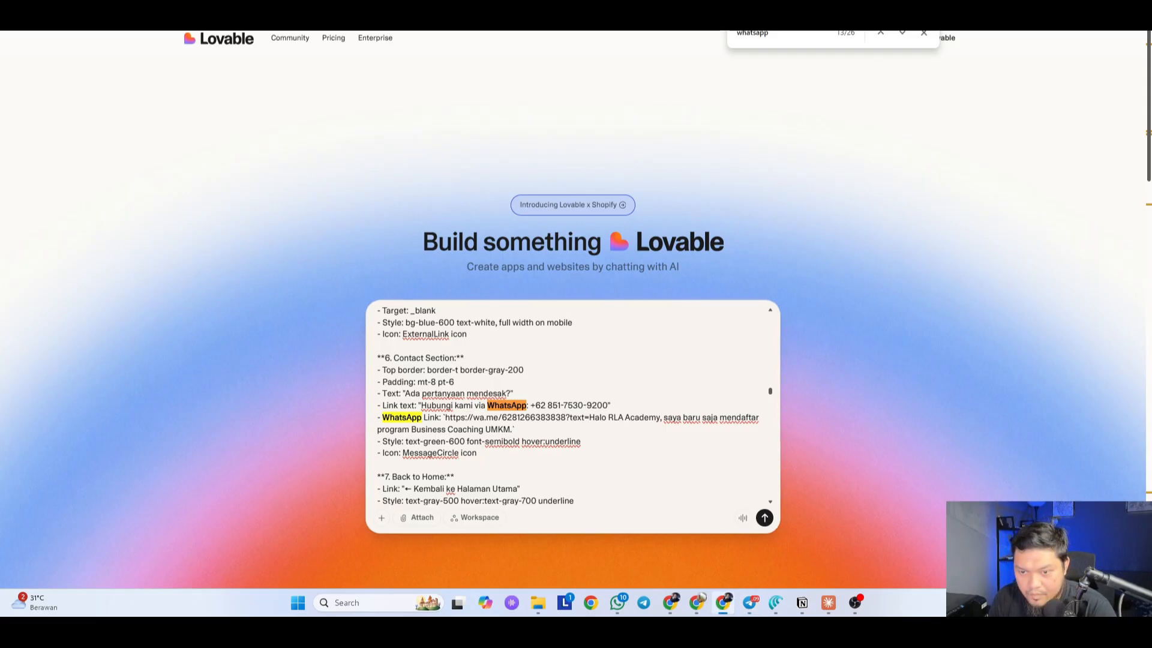
pyautogui.hotkey('ctrl', 'shift', 'Right')
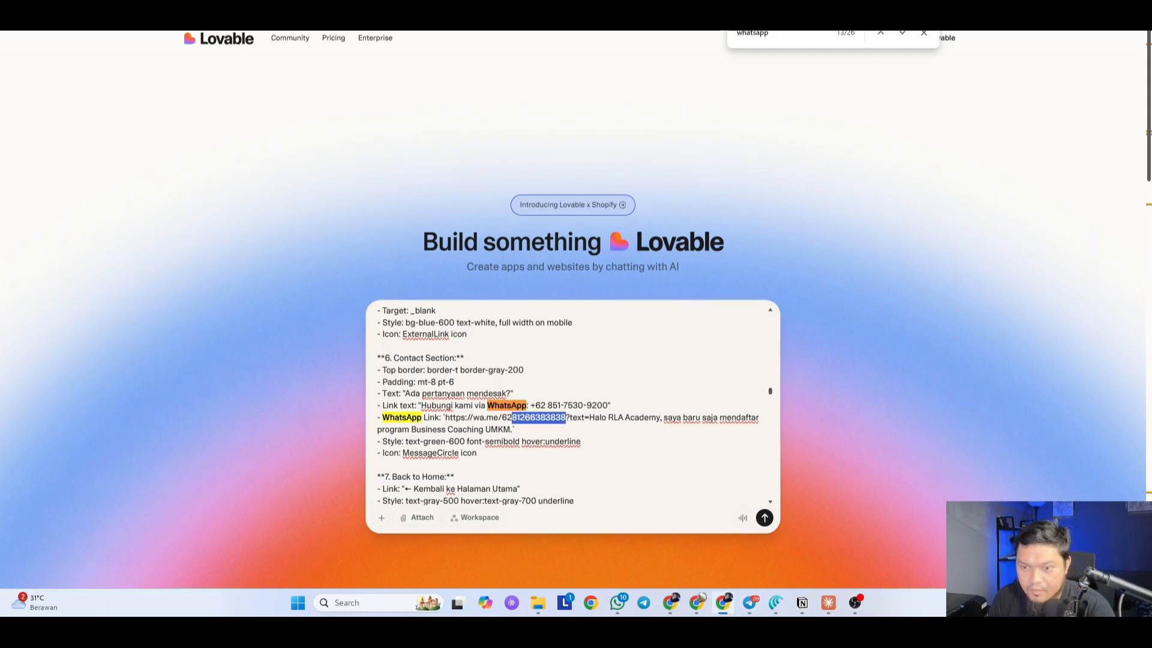
pyautogui.hotkey('ctrl', 'v')
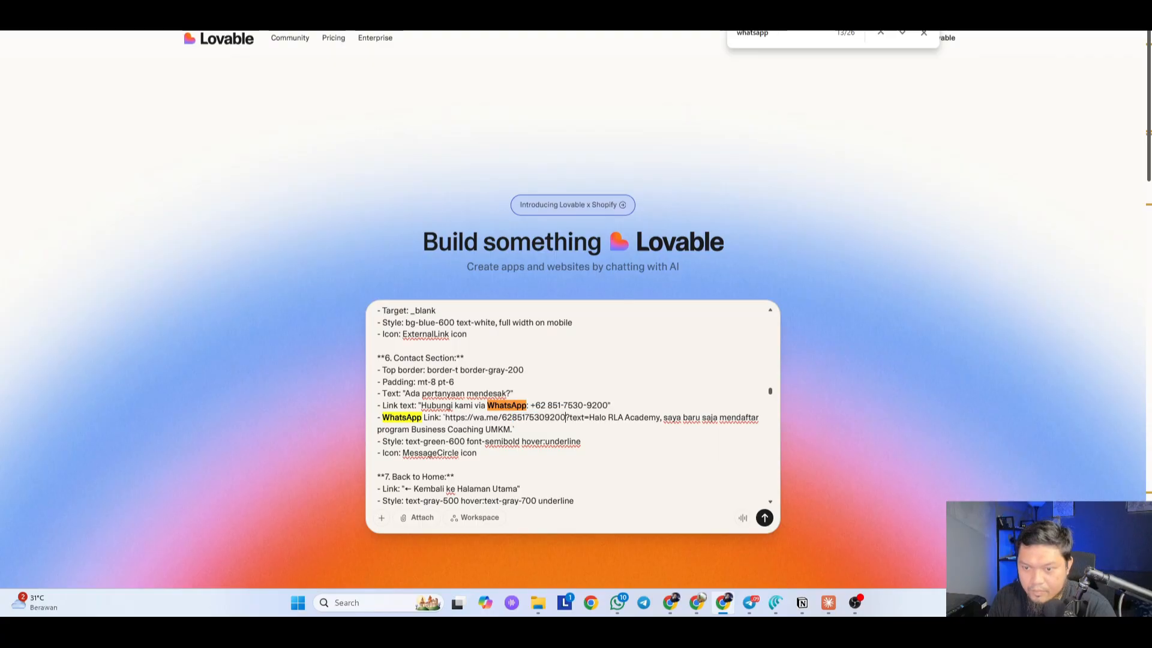
# Step: Move through later WhatsApp mentions and replace the old number in the checklist line
pyautogui.click(902, 33)
pyautogui.click(902, 33)
pyautogui.click(901, 34)
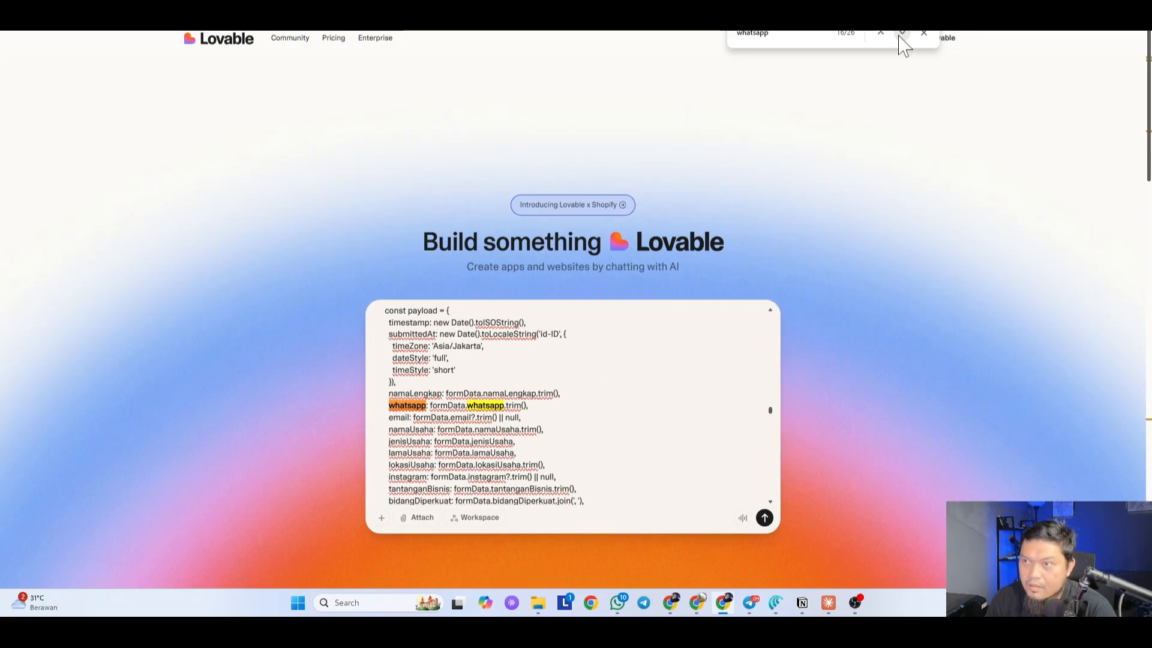
pyautogui.click(902, 34)
pyautogui.click(901, 33)
pyautogui.click(901, 33)
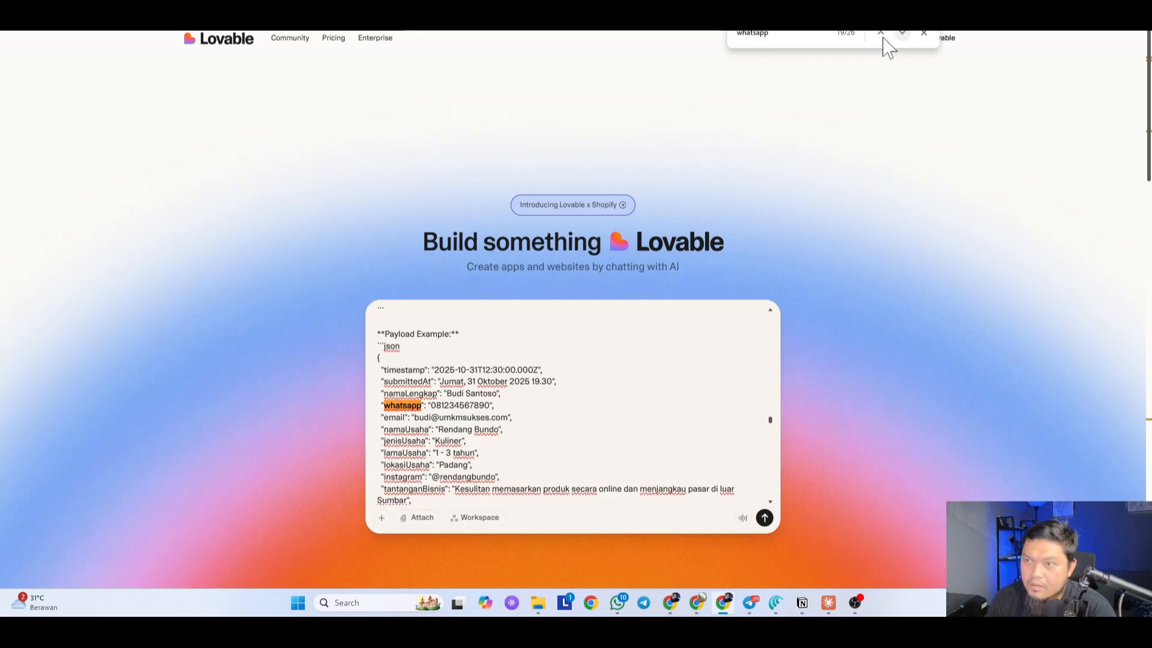
pyautogui.click(881, 34)
pyautogui.click(901, 33)
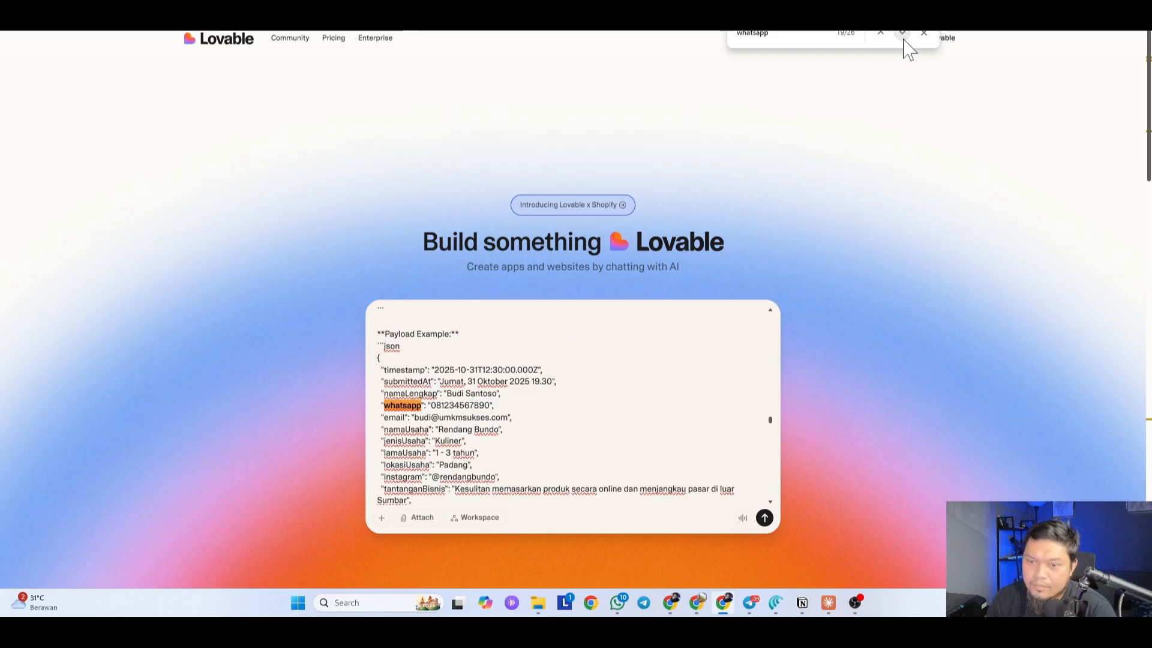
pyautogui.click(904, 39)
pyautogui.click(904, 39)
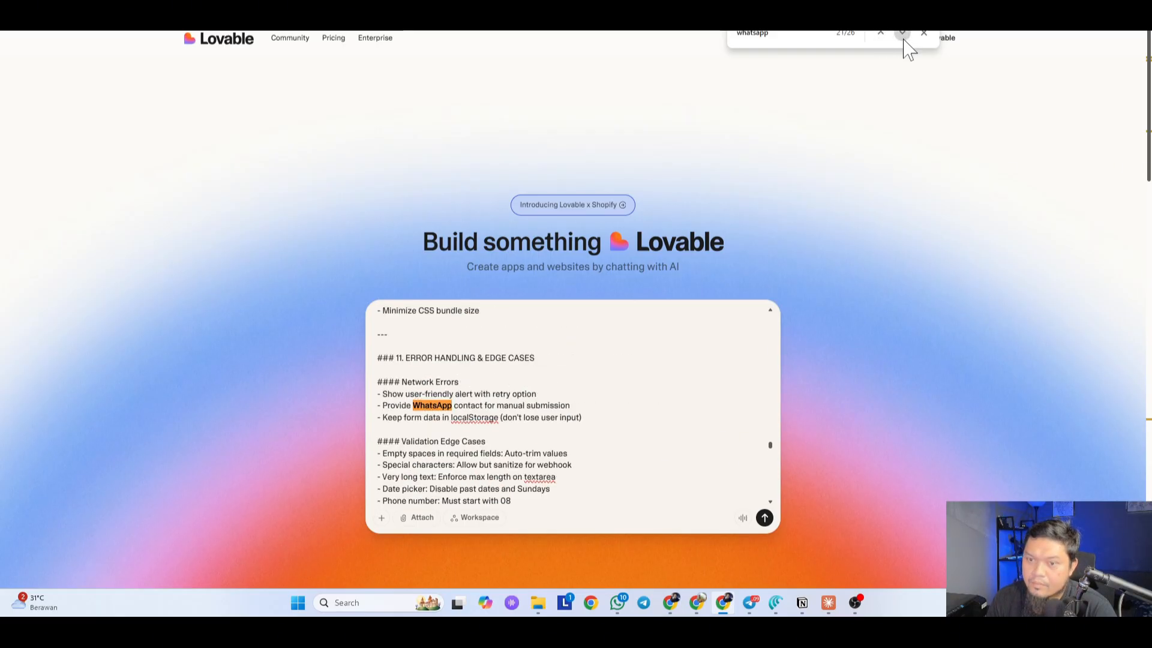
pyautogui.click(904, 40)
pyautogui.click(904, 39)
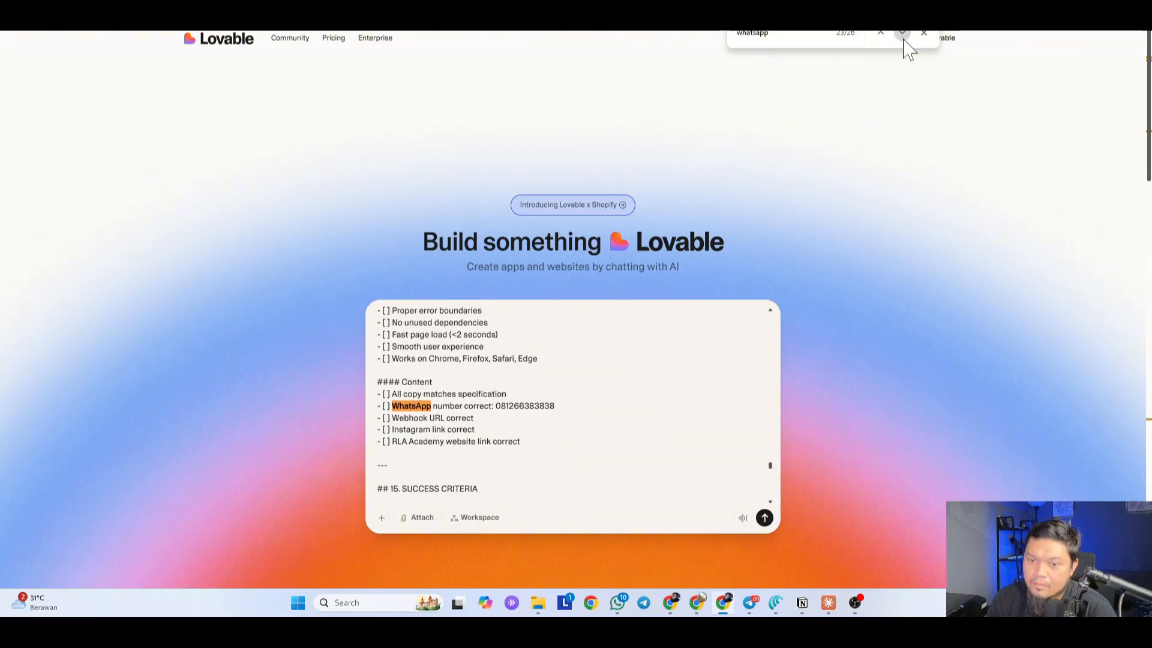
pyautogui.doubleClick(525, 406)
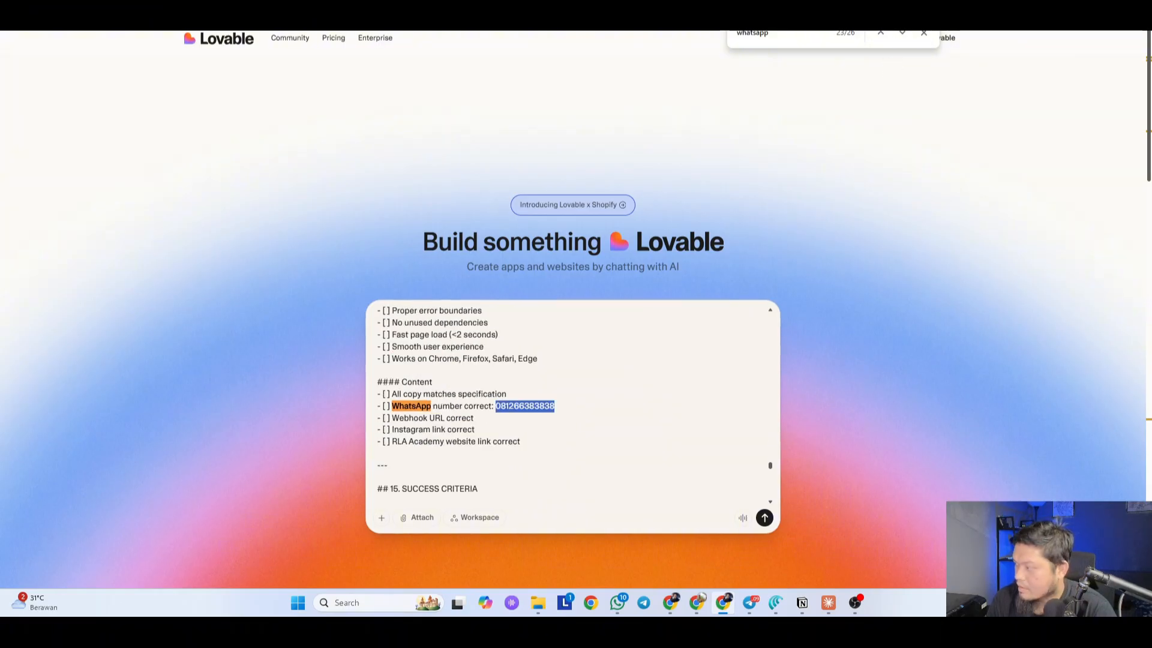
pyautogui.hotkey('alt', 'Tab')
pyautogui.hotkey('alt', 'Tab')
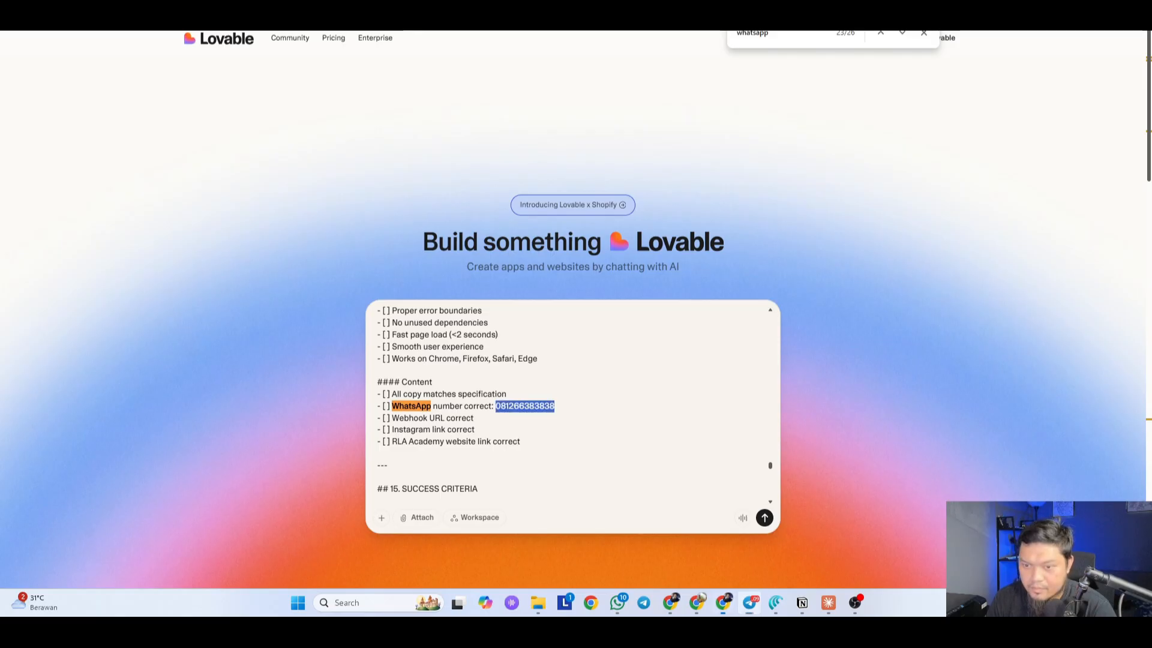
pyautogui.hotkey('ctrl', 'v')
# Step: Replace the old number in the Contact & Support line and review the remaining WhatsApp mentions
pyautogui.click(903, 34)
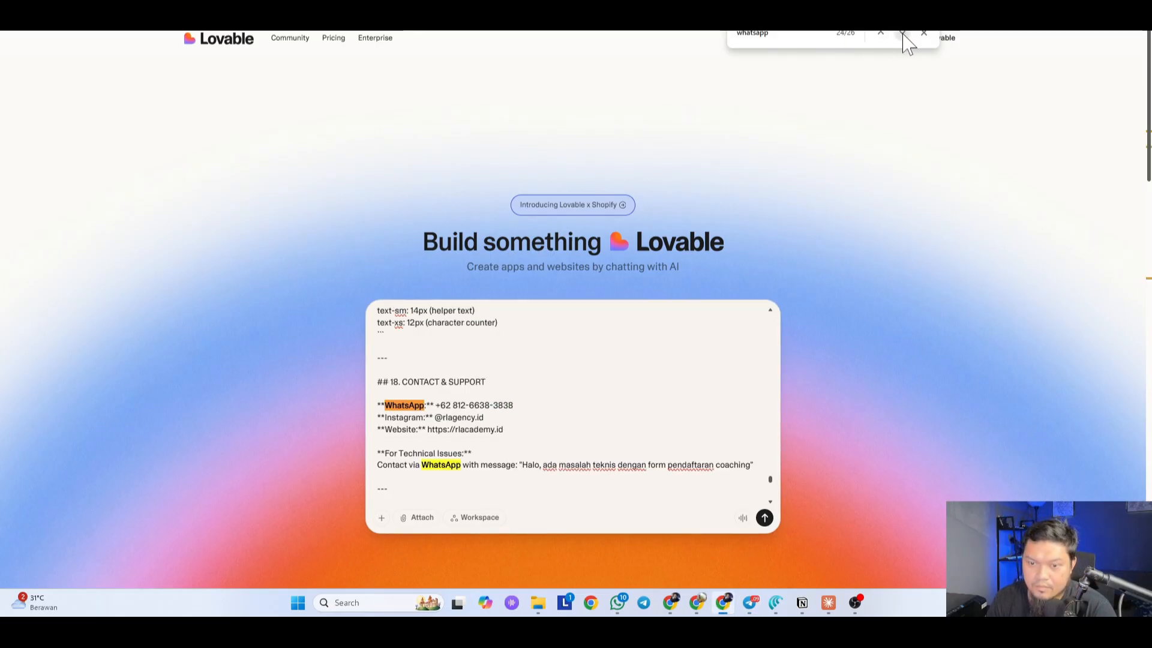
pyautogui.hotkey('alt', 'Tab')
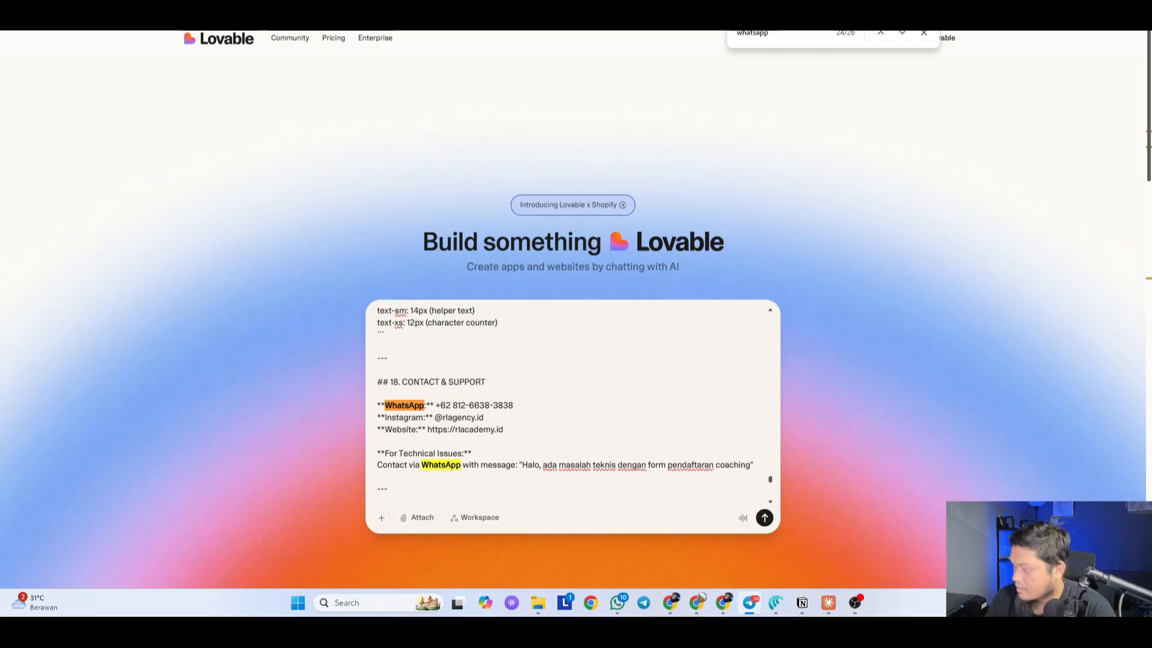
pyautogui.hotkey('alt', 'Tab')
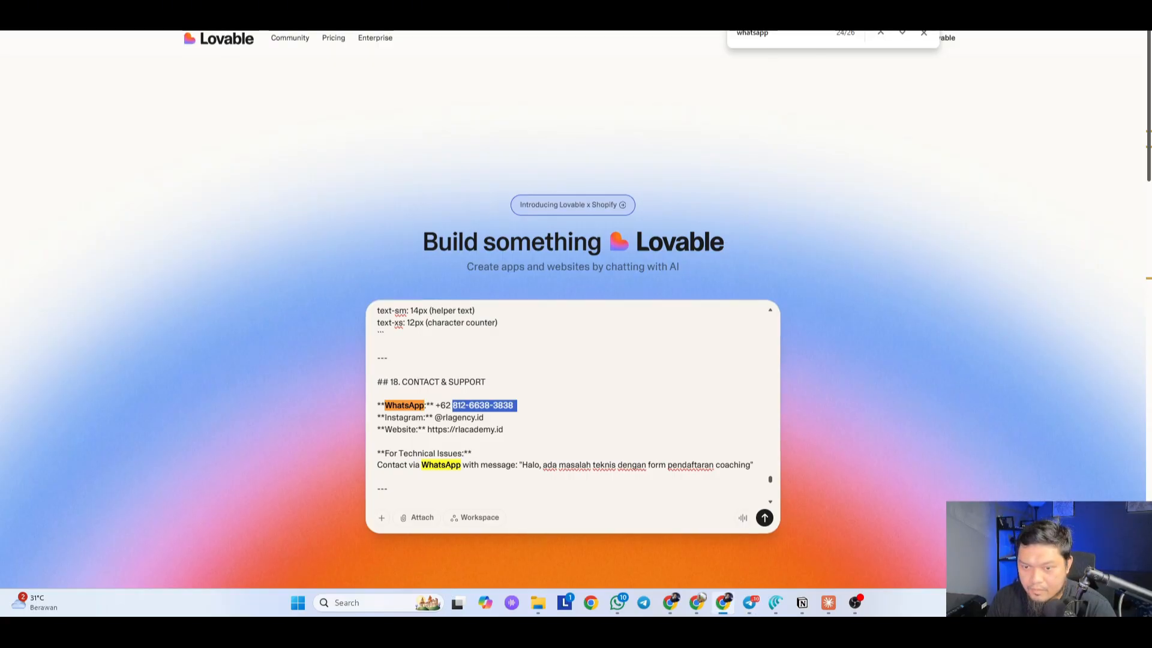
pyautogui.hotkey('ctrl', 'v')
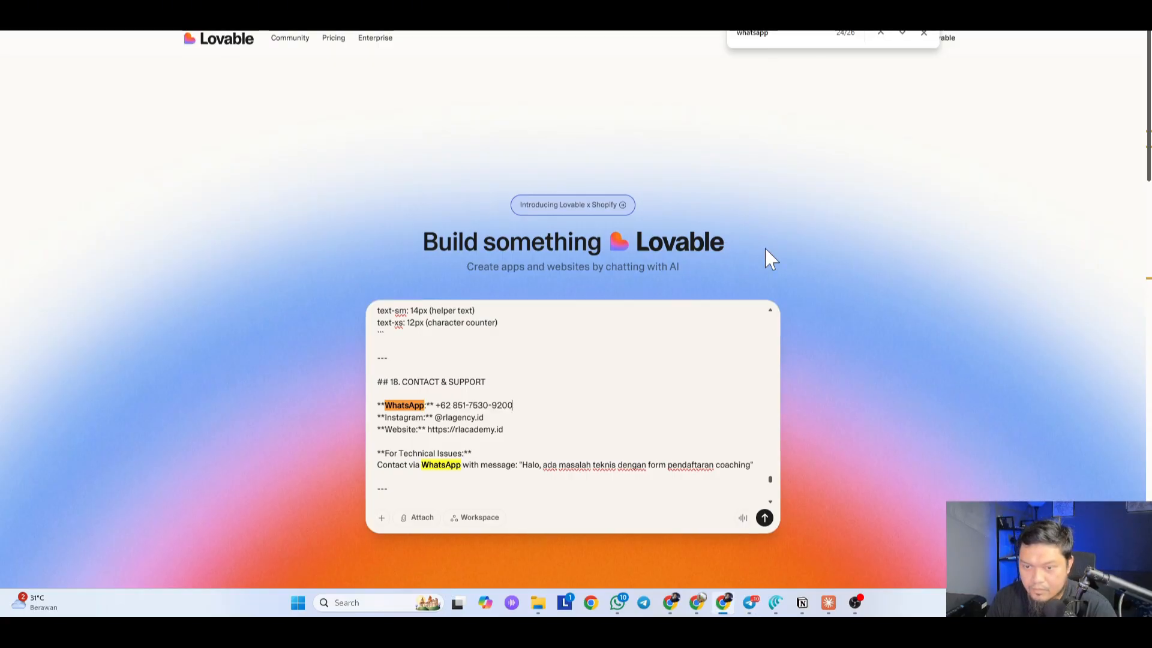
pyautogui.click(903, 34)
pyautogui.click(903, 34)
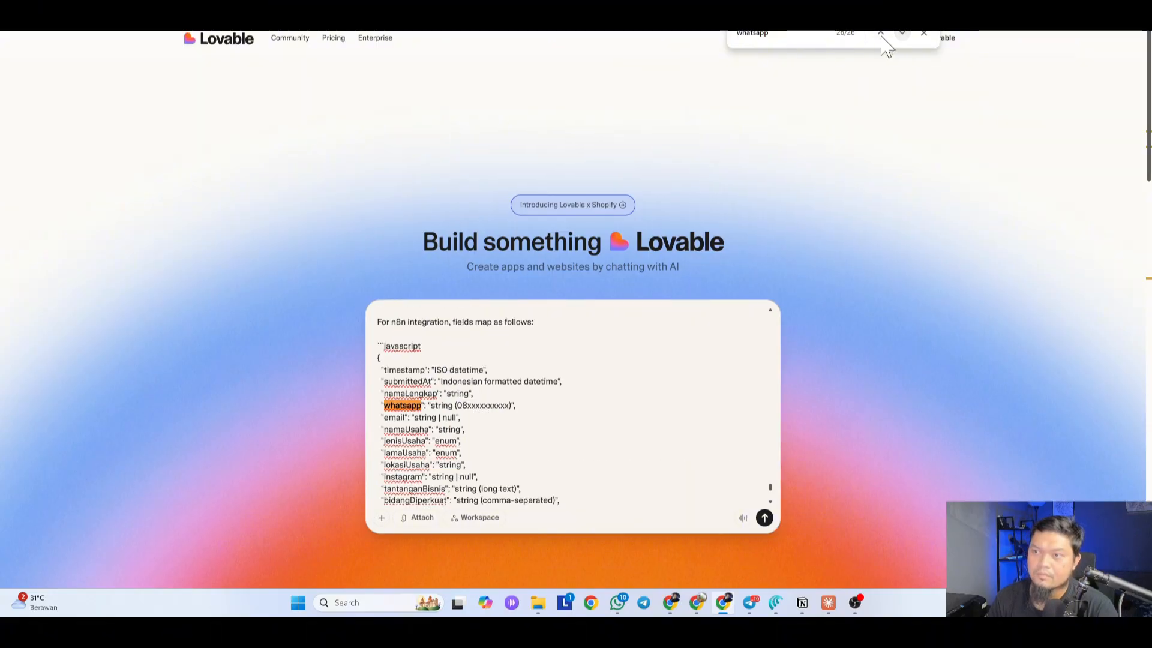
pyautogui.click(881, 33)
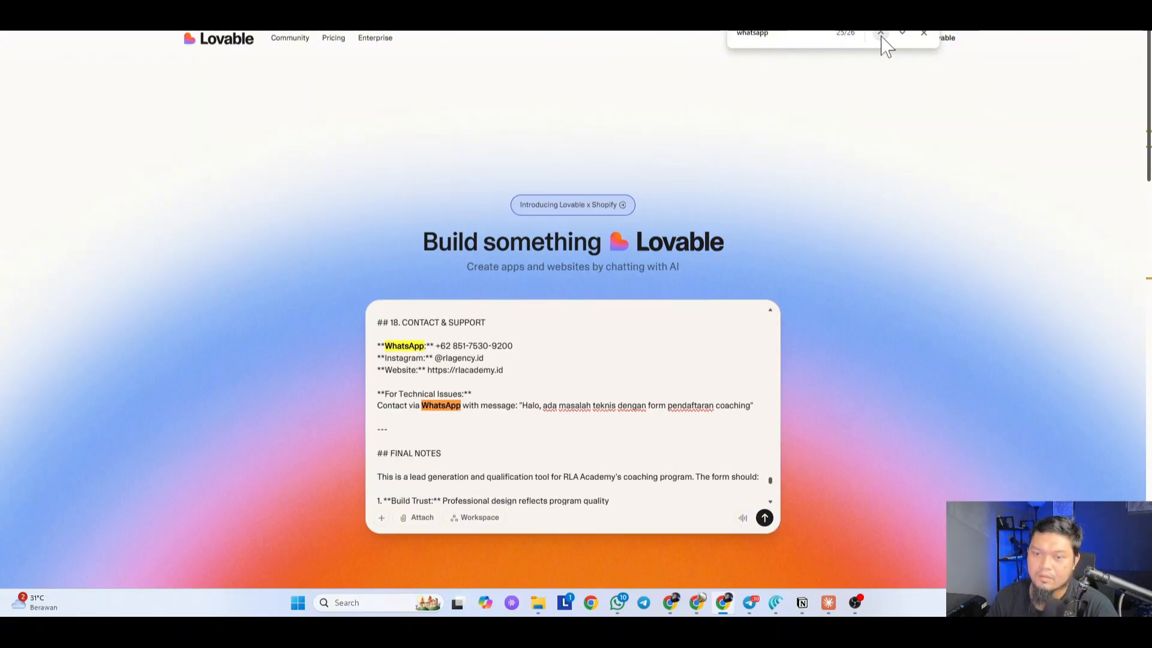
pyautogui.click(902, 34)
pyautogui.click(907, 38)
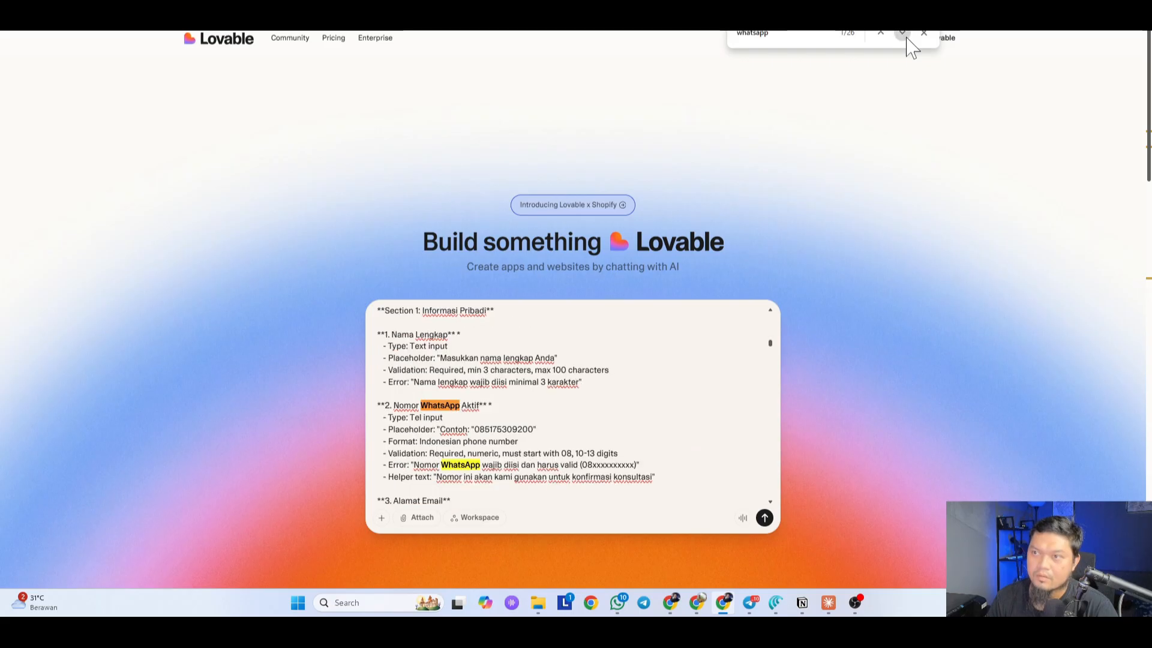
# Step: Close the search, review the prompt and Claude conversation, then bring up the registration form Google Doc
pyautogui.click(923, 37)
pyautogui.click(514, 418)
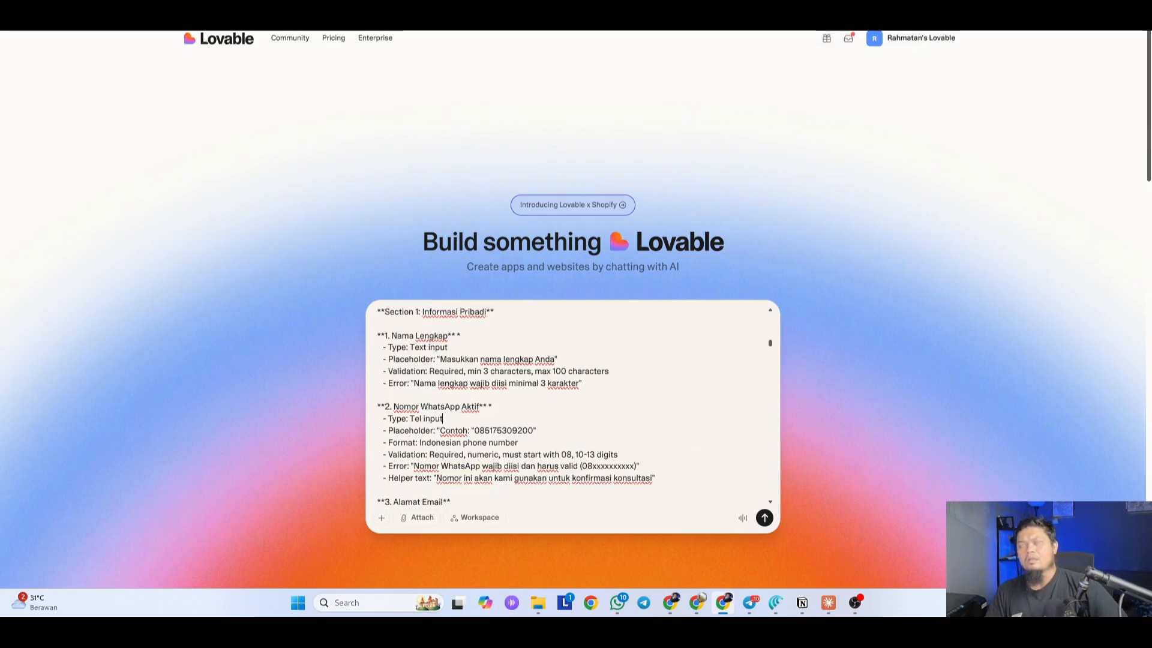
pyautogui.scroll(15, 515, 418)
pyautogui.scroll(2, 514, 418)
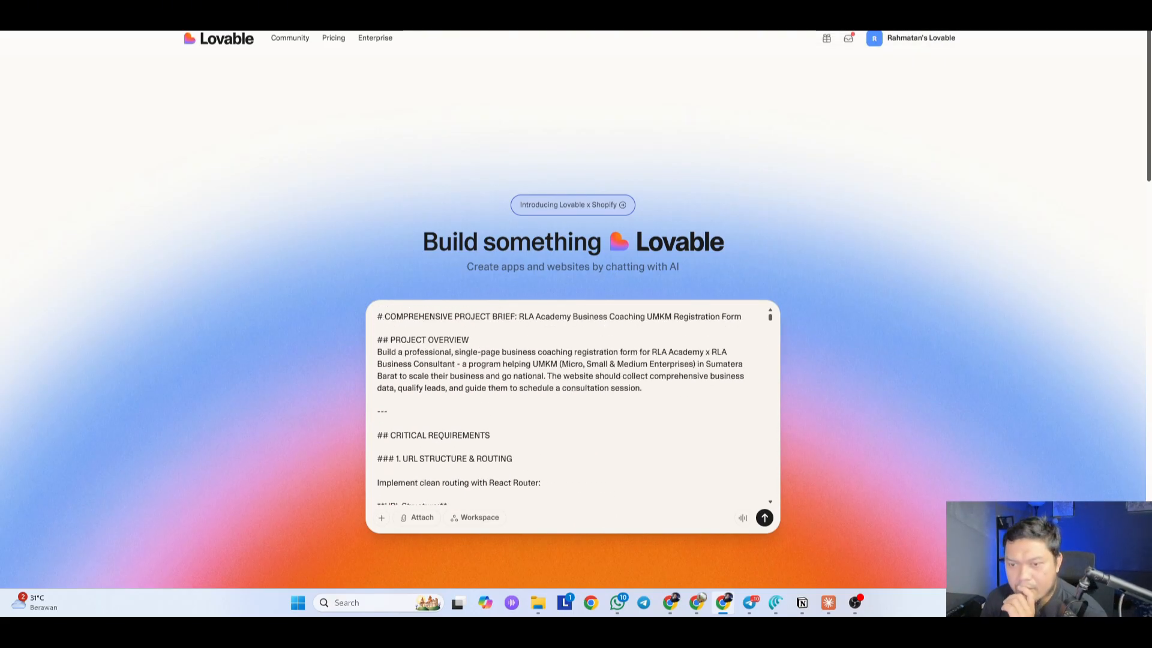
pyautogui.scroll(-20, 515, 418)
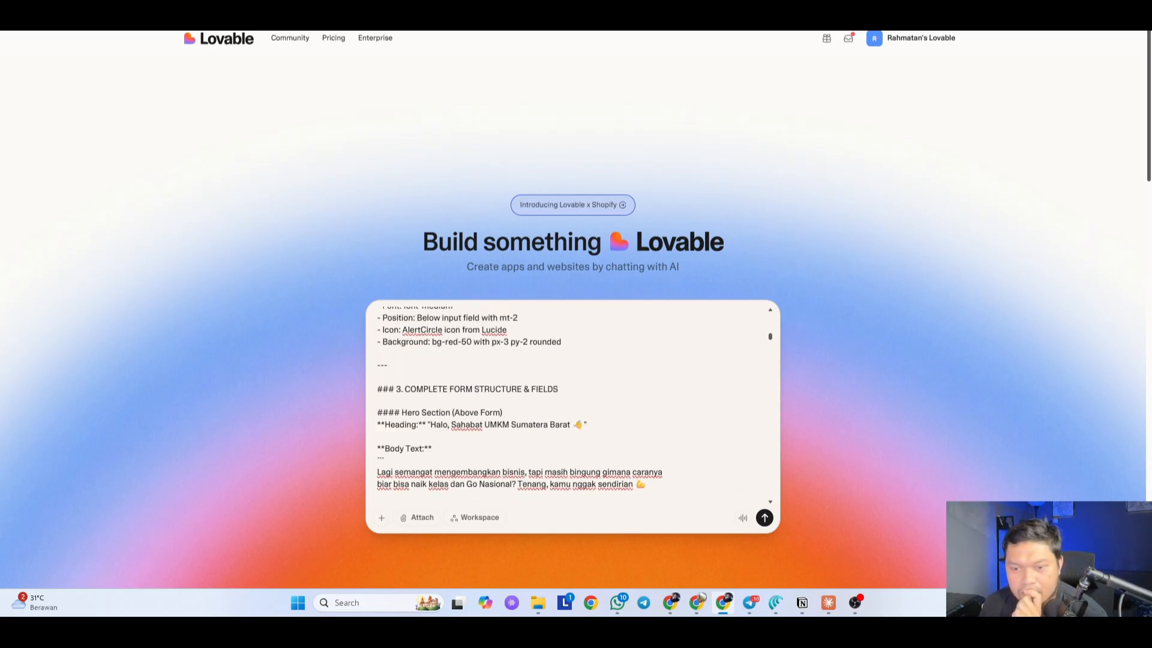
pyautogui.scroll(-20, 515, 418)
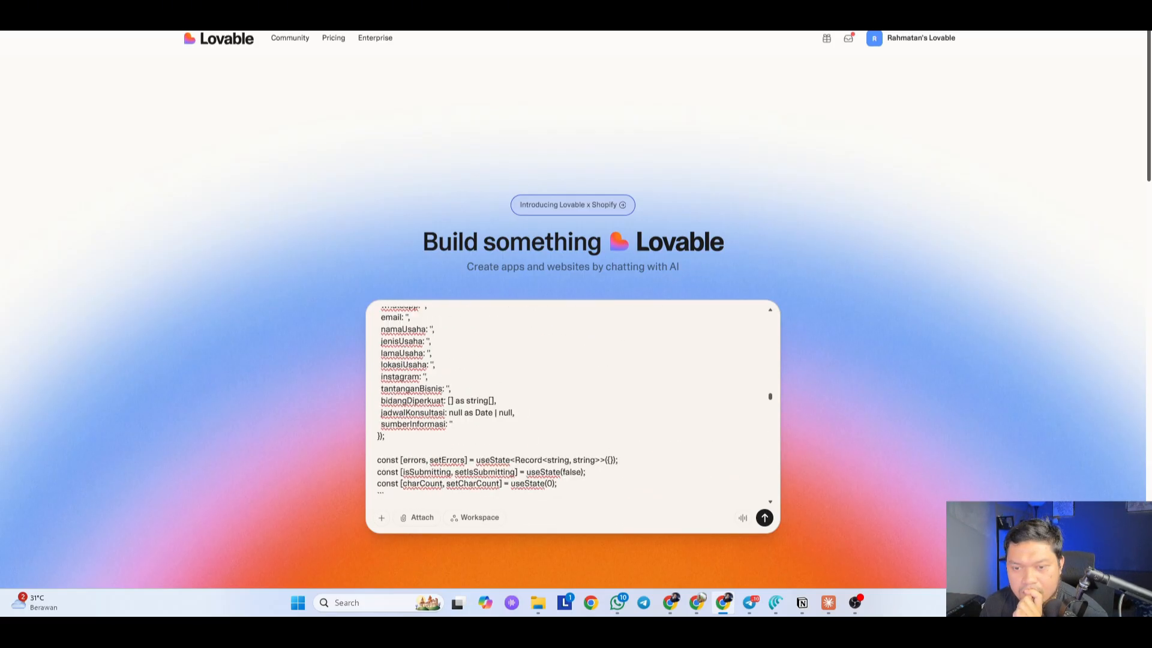
pyautogui.scroll(-20, 515, 418)
pyautogui.scroll(-15, 514, 418)
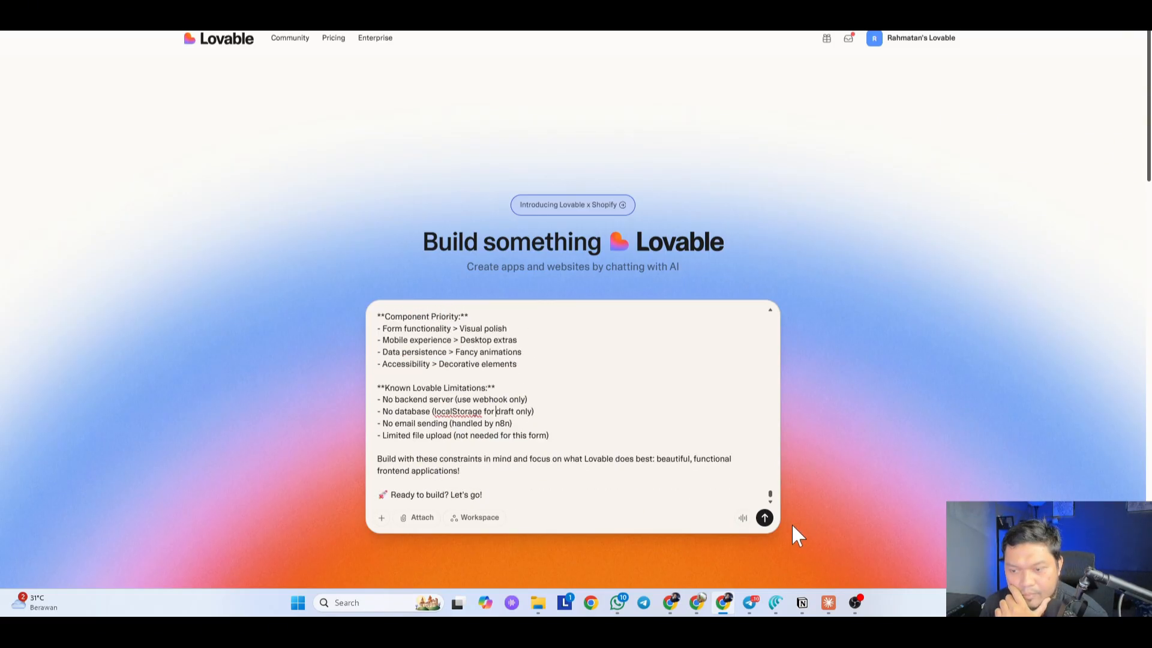
pyautogui.scroll(5, 495, 411)
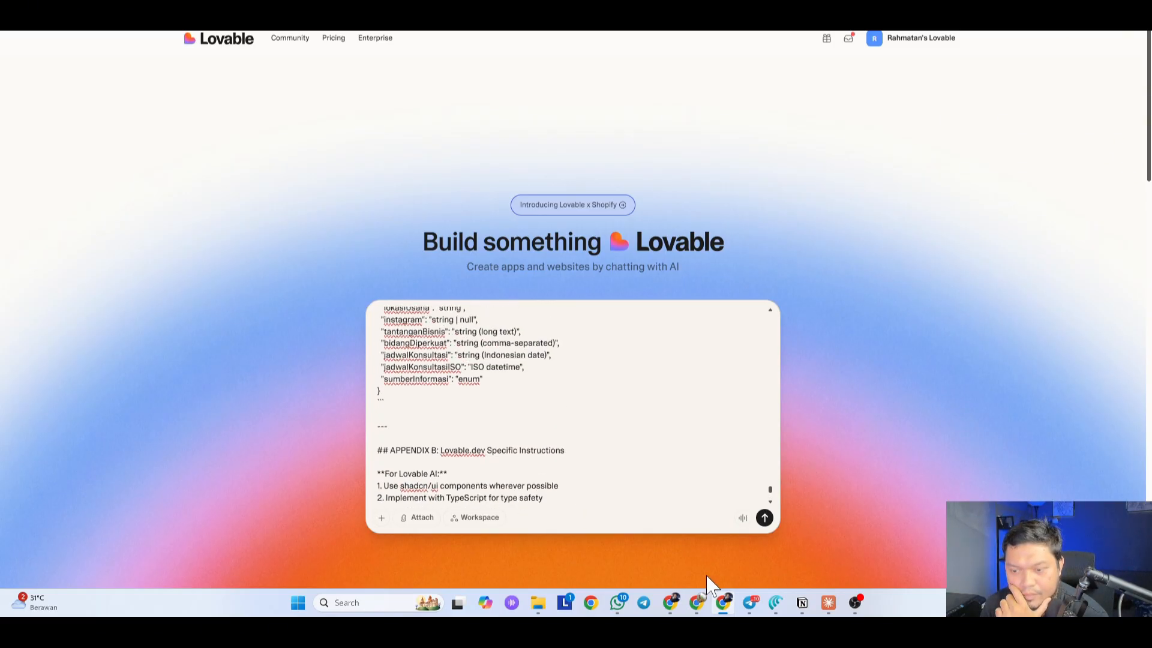
pyautogui.click(827, 604)
pyautogui.click(540, 416)
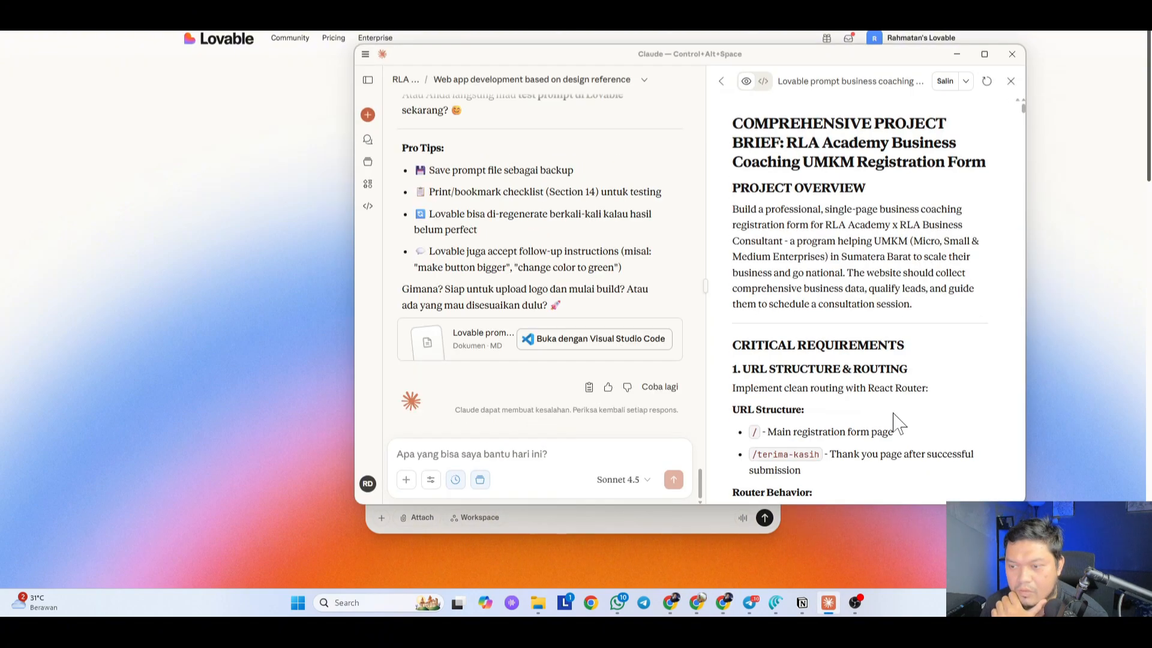
pyautogui.scroll(-2, 858, 435)
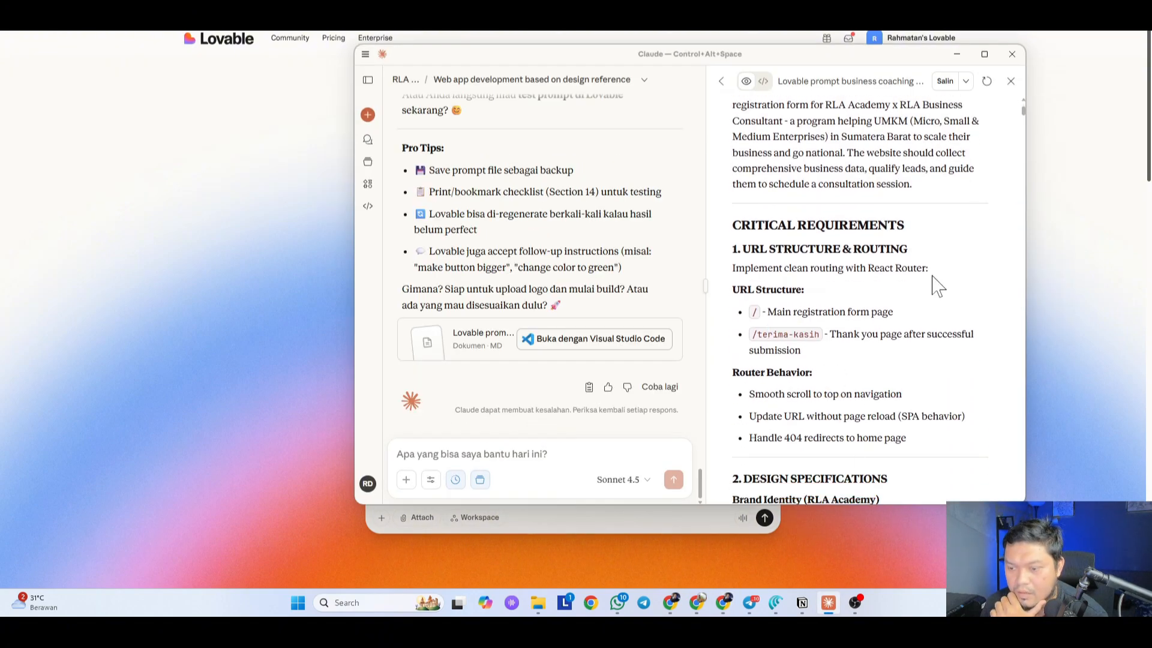
pyautogui.click(336, 12)
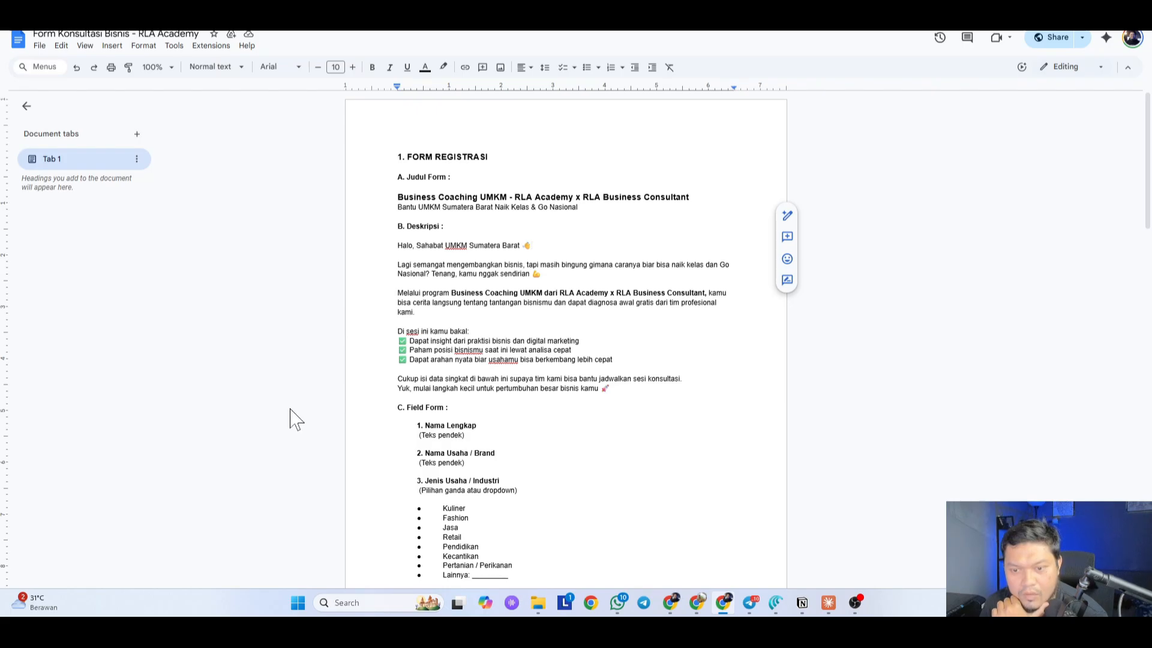
# Step: Scroll through the Form Konsultasi Bisnis doc to check its fields and thank-you message
pyautogui.scroll(-15, 288, 390)
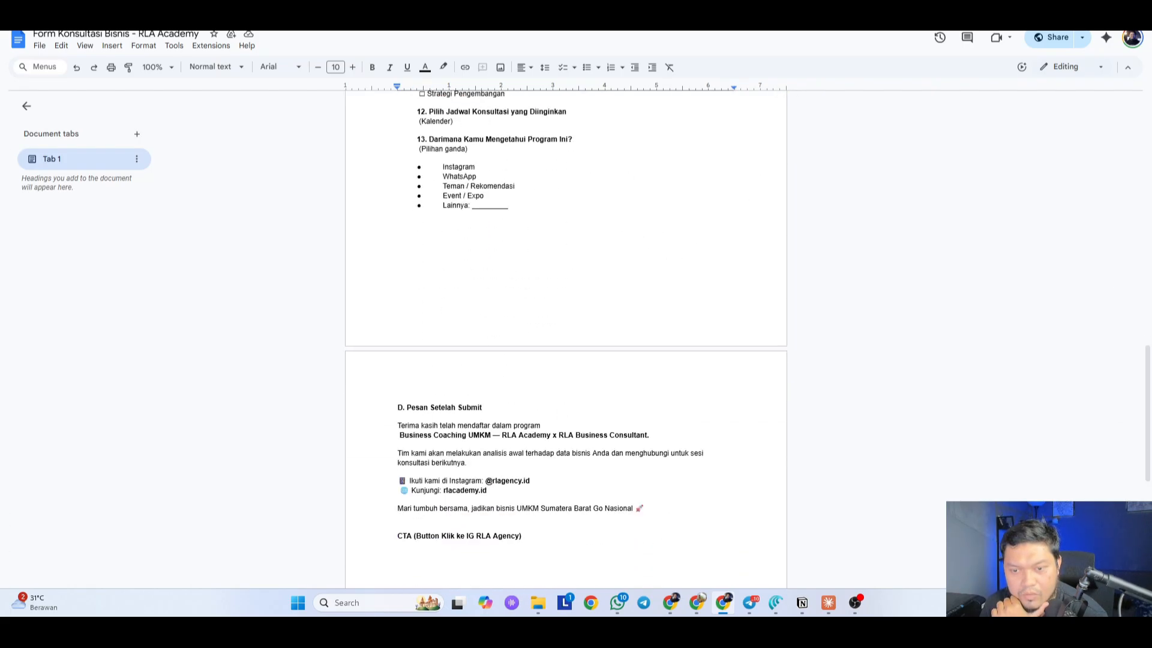
pyautogui.scroll(-1, 566, 339)
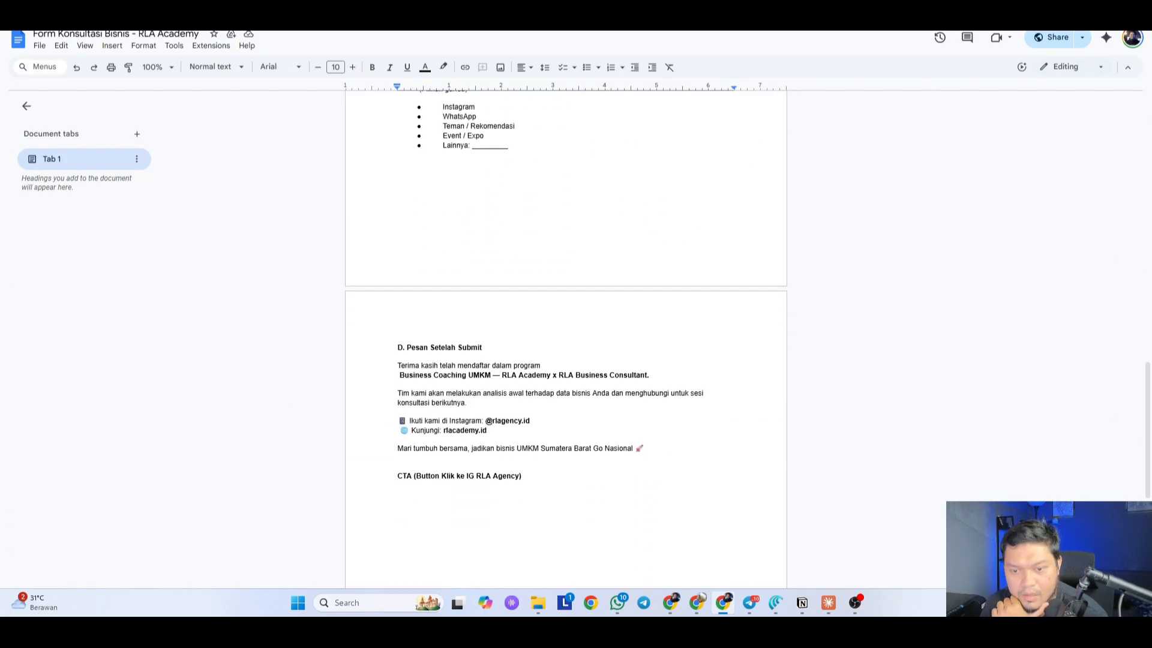
pyautogui.scroll(8, 566, 339)
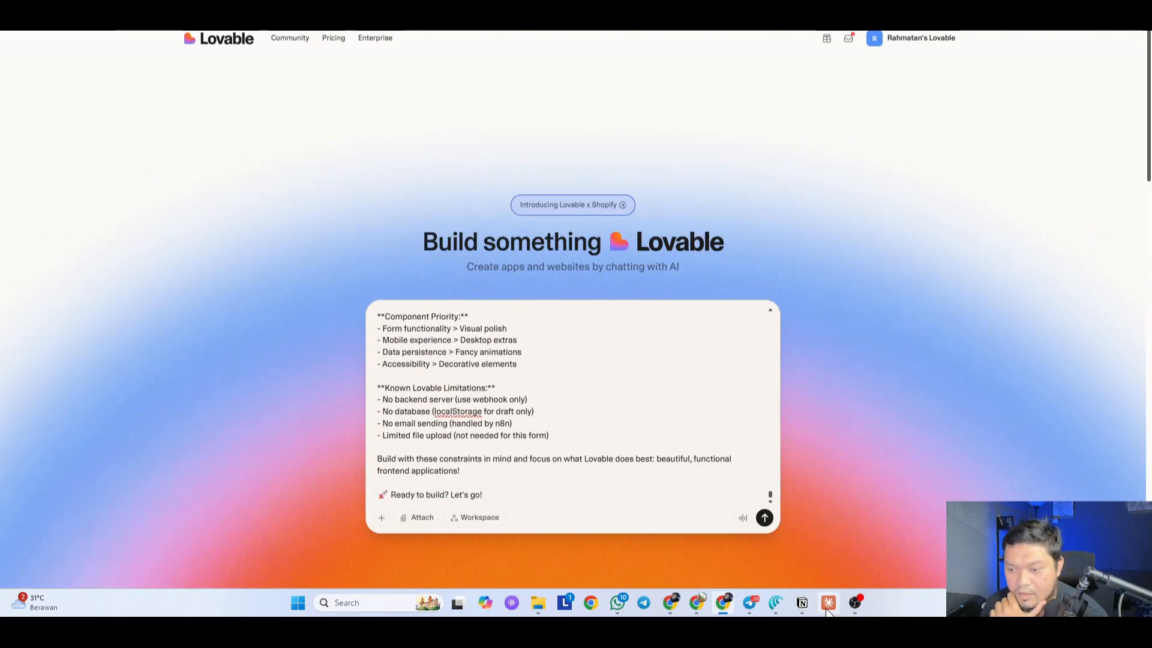
# Step: Check the root and main registration form routes in the brief's URL structure in Claude
pyautogui.click(828, 602)
pyautogui.scroll(-2, 858, 300)
pyautogui.moveTo(757, 214); pyautogui.dragTo(820, 214)
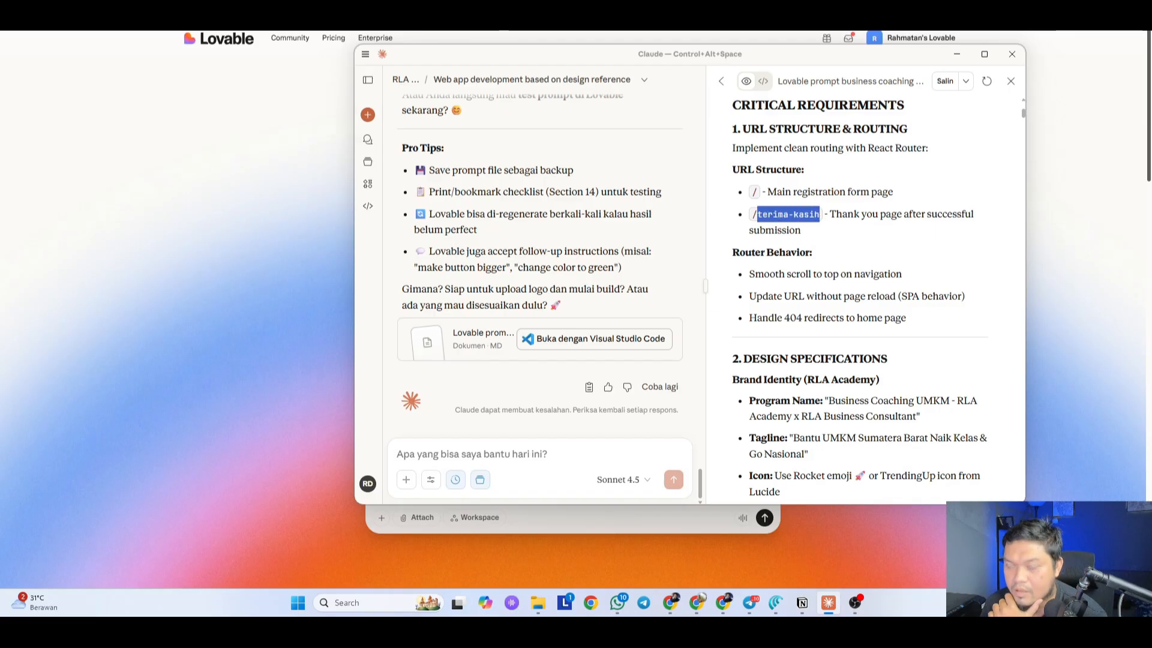
pyautogui.moveTo(750, 194); pyautogui.dragTo(776, 204)
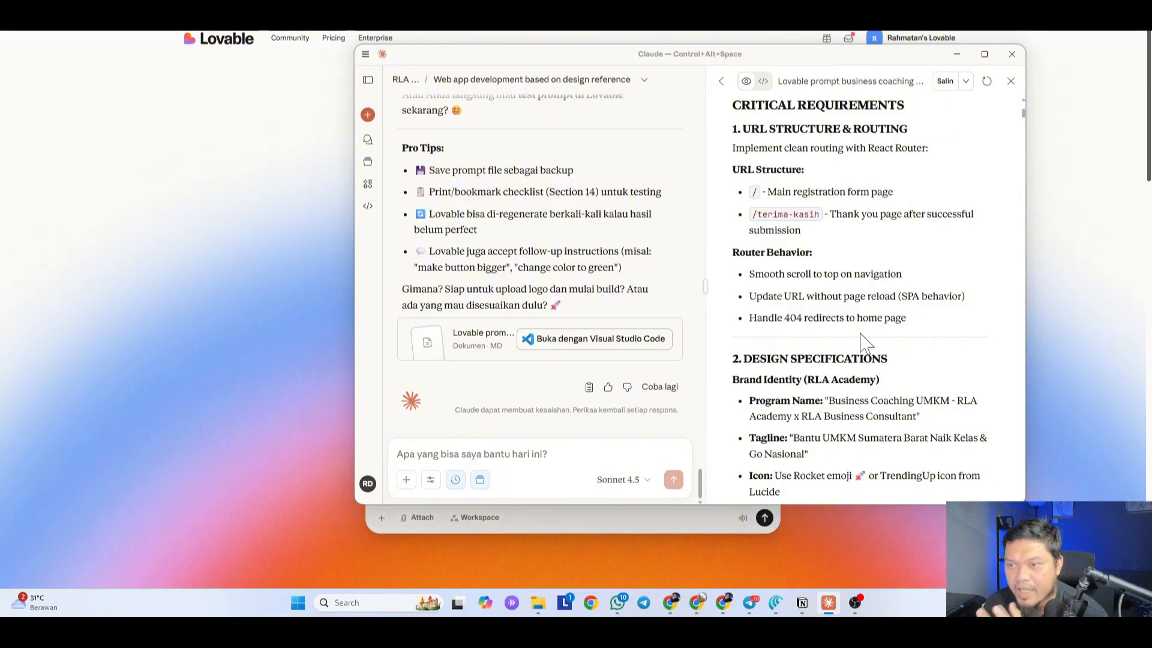
pyautogui.scroll(4, 817, 343)
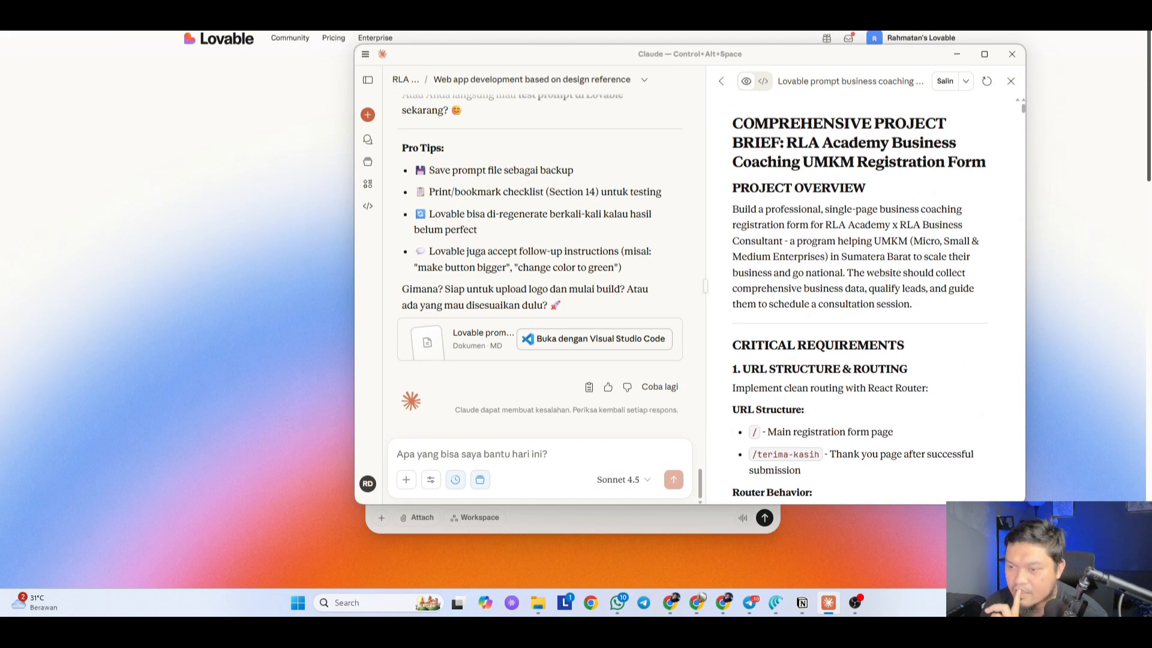
pyautogui.scroll(-3, 852, 419)
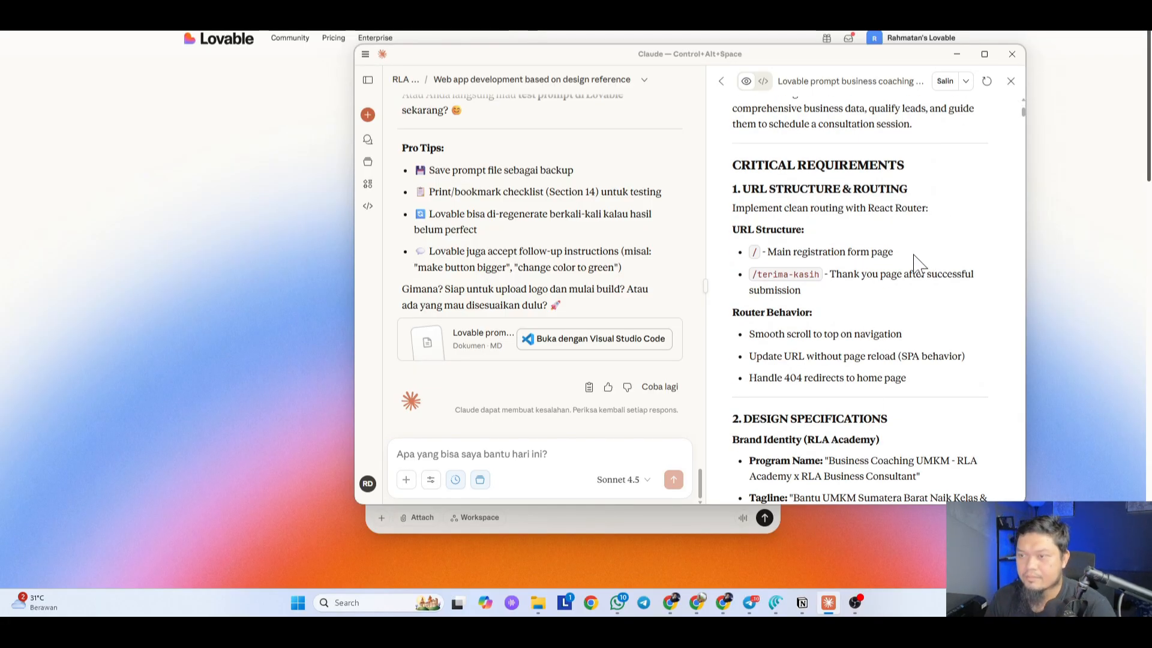
pyautogui.moveTo(916, 258); pyautogui.dragTo(761, 251)
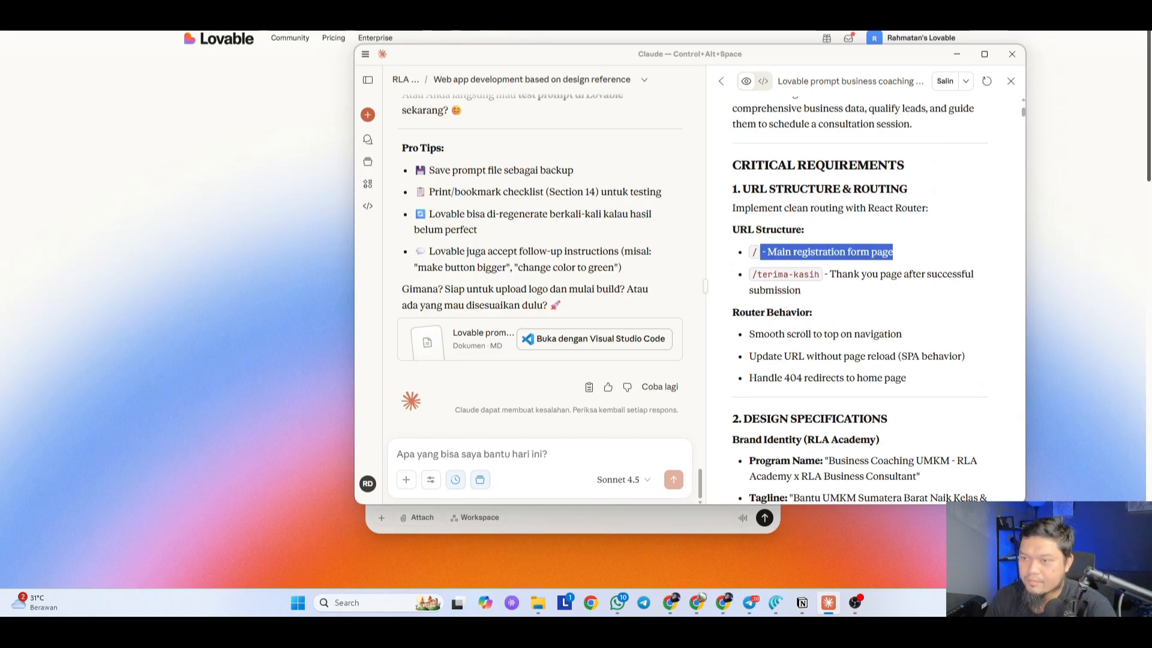
pyautogui.click(842, 324)
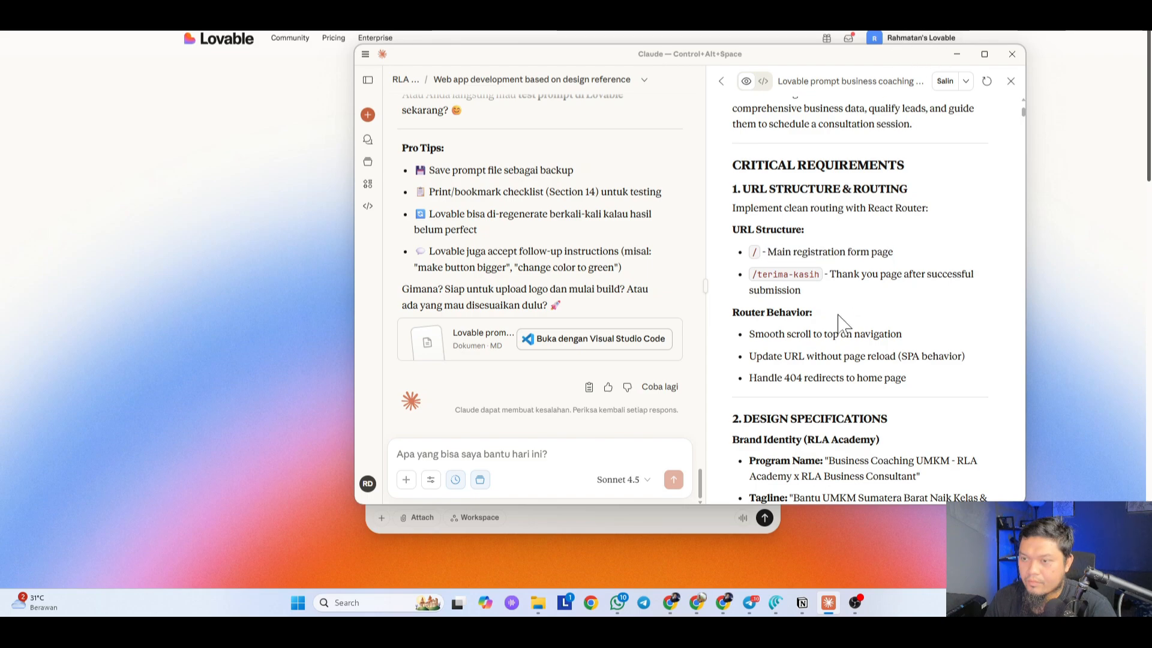
# Step: Return to Lovable and submit the full prompt to start building the app
pyautogui.click(957, 54)
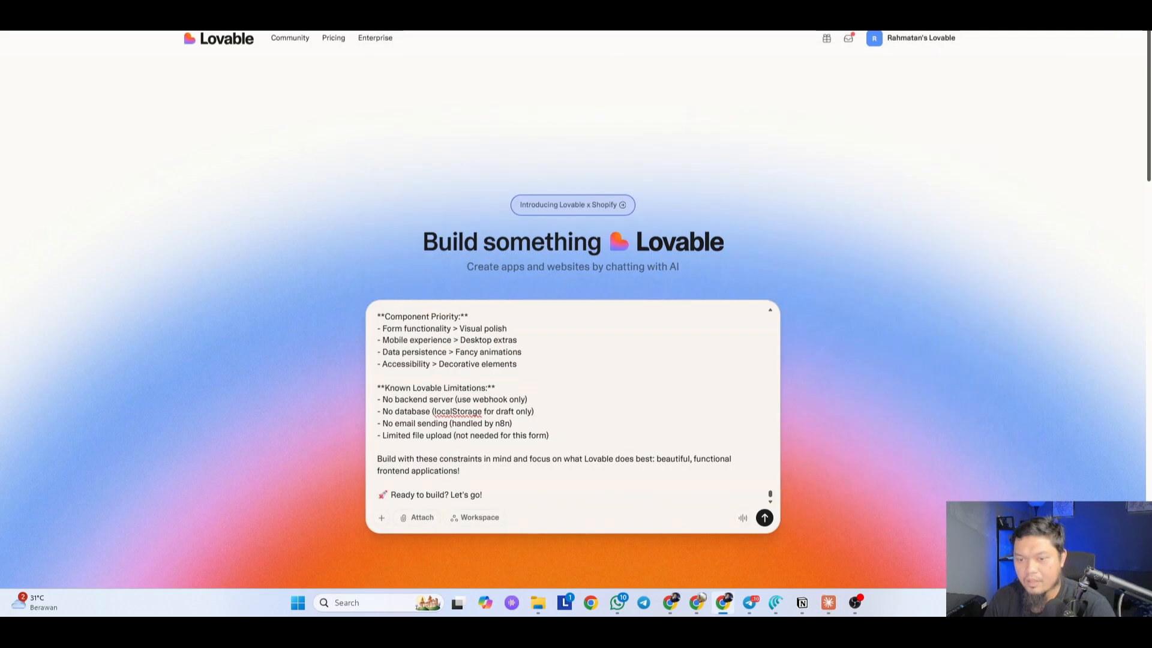
pyautogui.scroll(5, 573, 408)
pyautogui.scroll(-5, 573, 408)
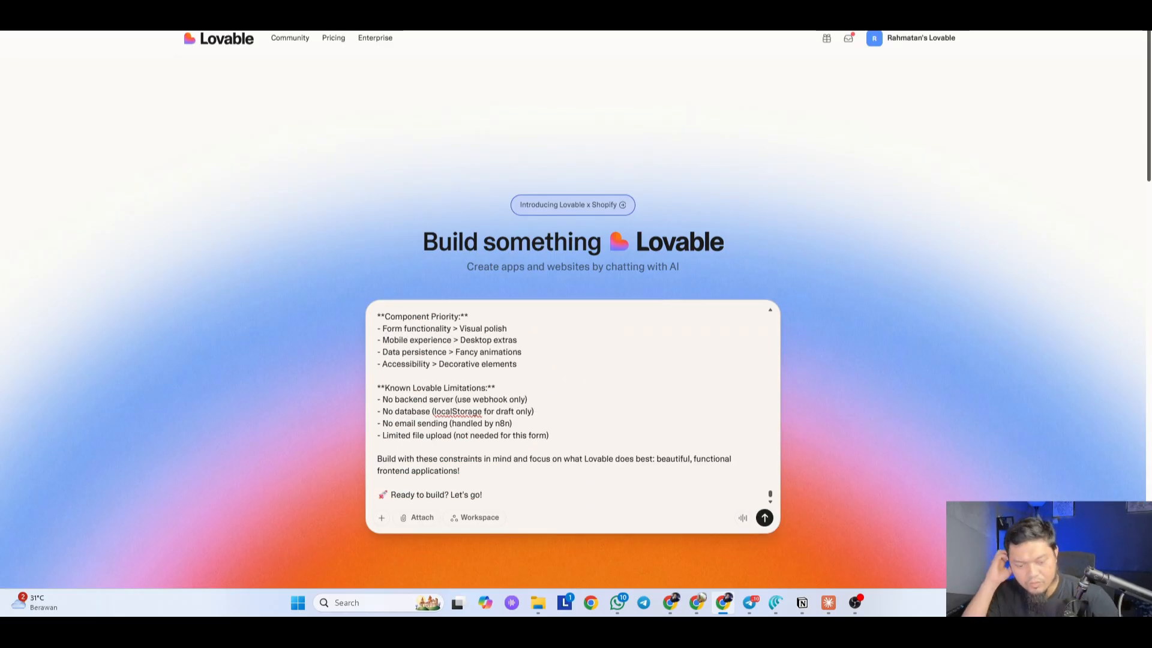
pyautogui.press('Return')
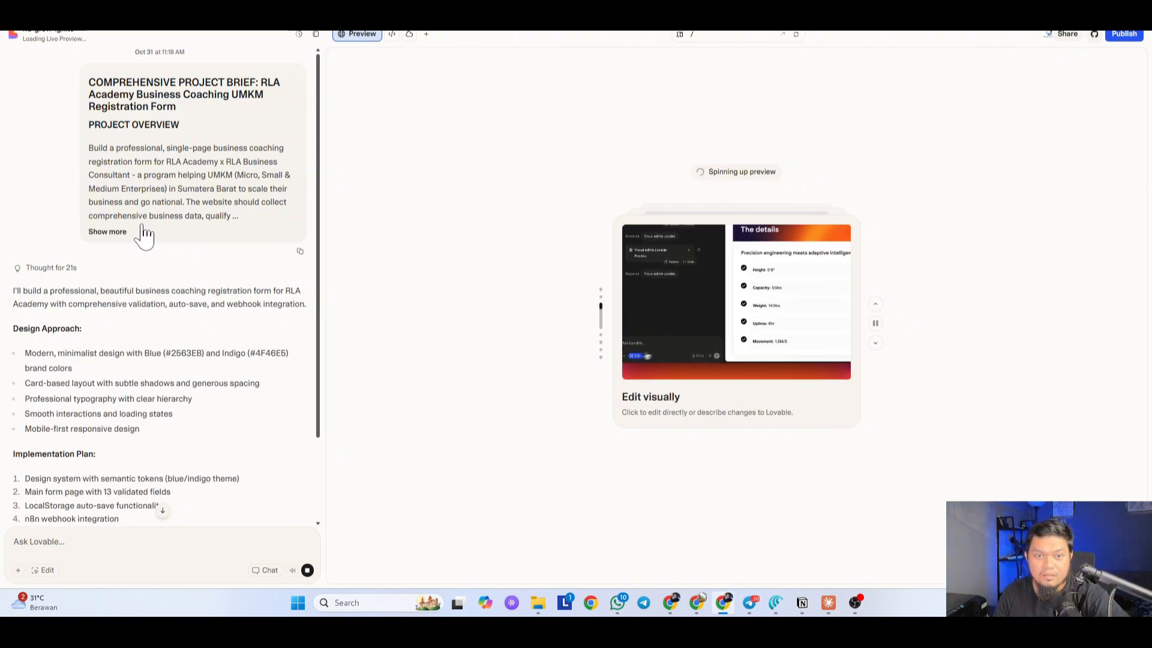
# Step: Expand the full project brief in the chat and read through it up to the build reply
pyautogui.click(111, 232)
pyautogui.scroll(20, 219, 258)
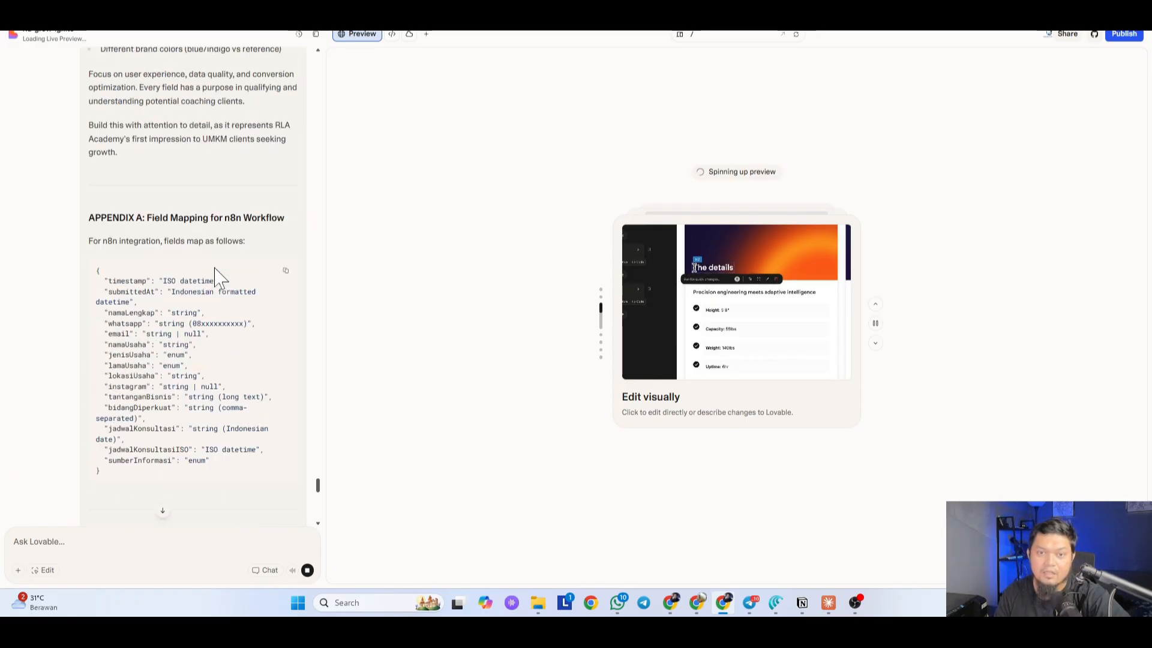
pyautogui.scroll(20, 219, 277)
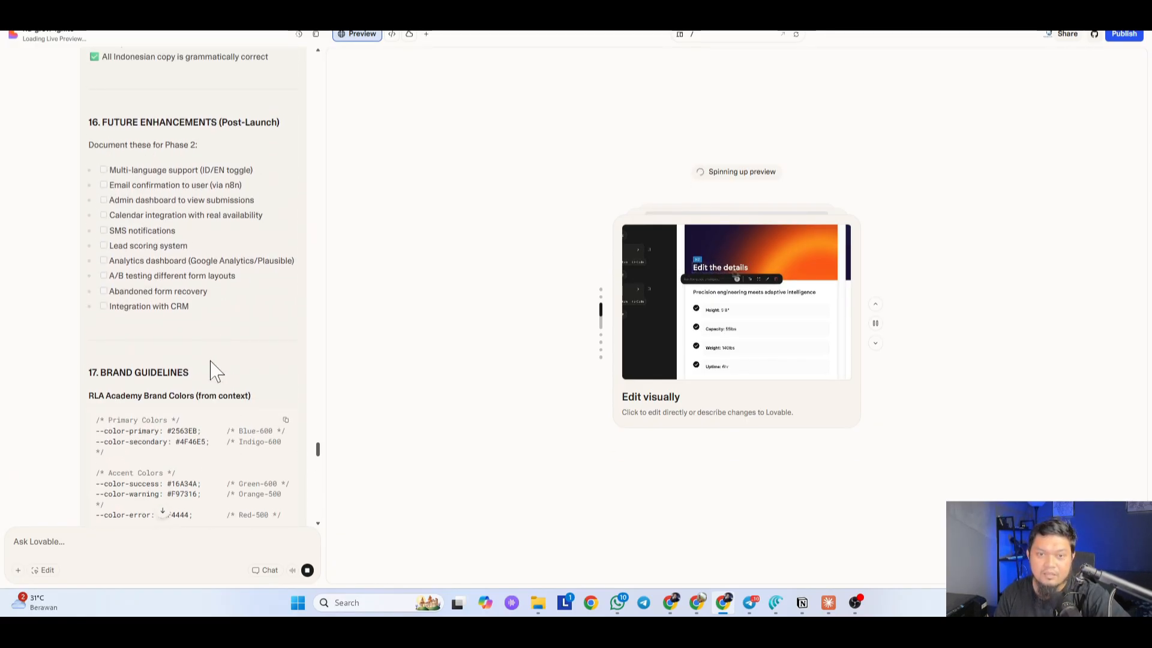
pyautogui.scroll(8, 216, 369)
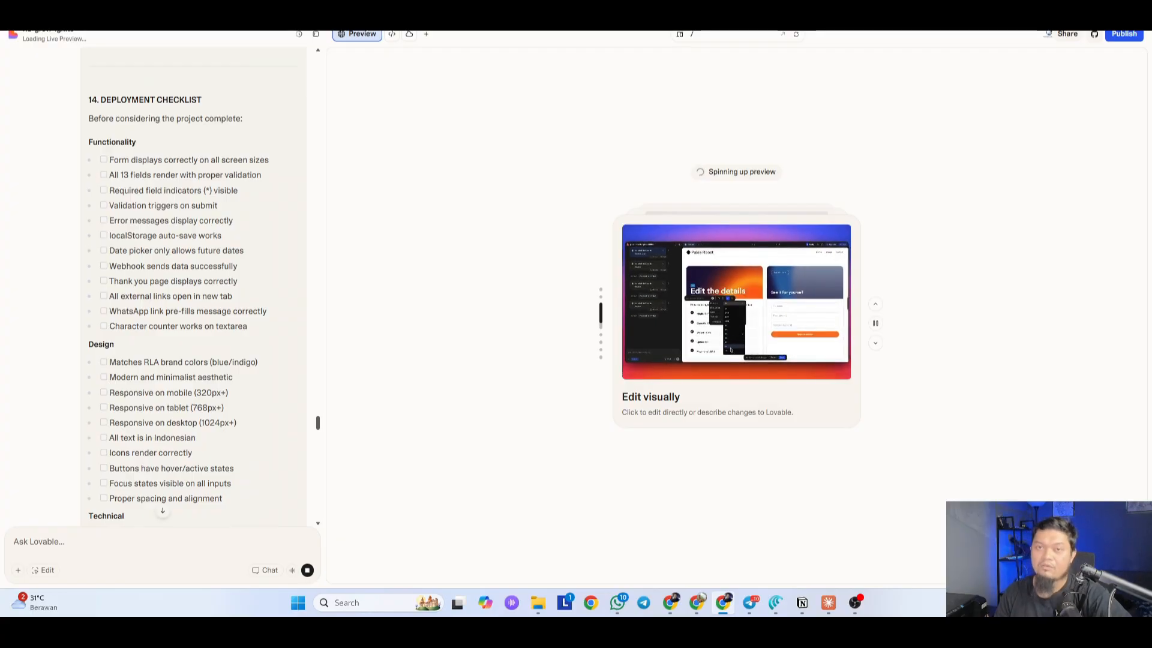
pyautogui.scroll(20, 215, 372)
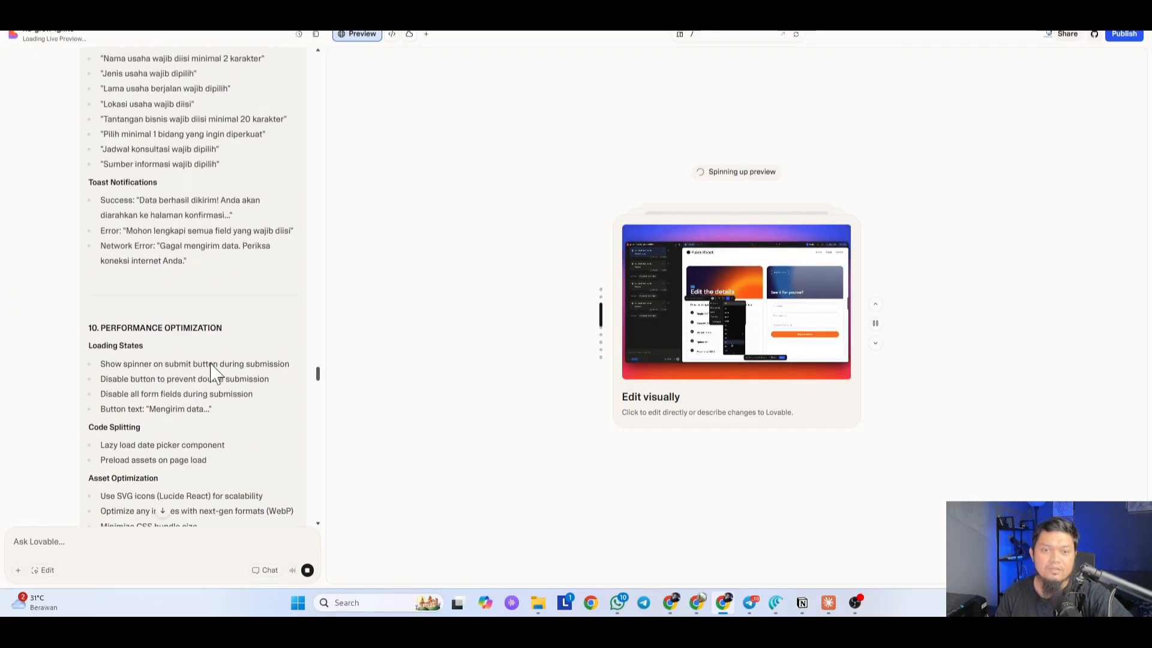
pyautogui.scroll(20, 214, 371)
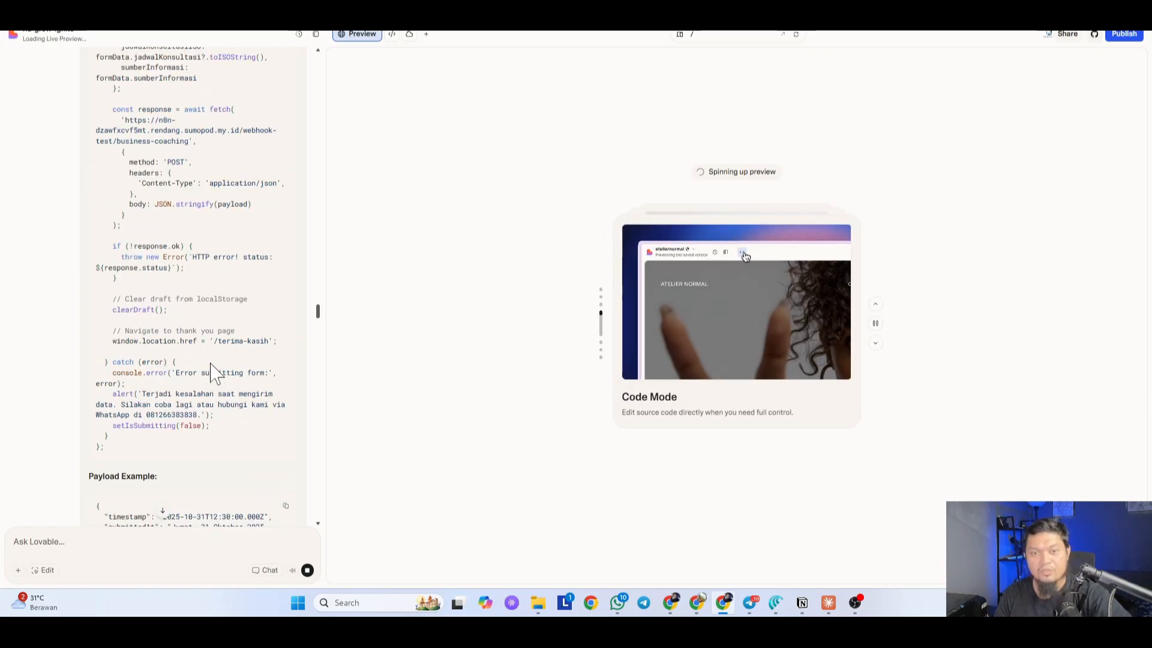
pyautogui.scroll(15, 179, 360)
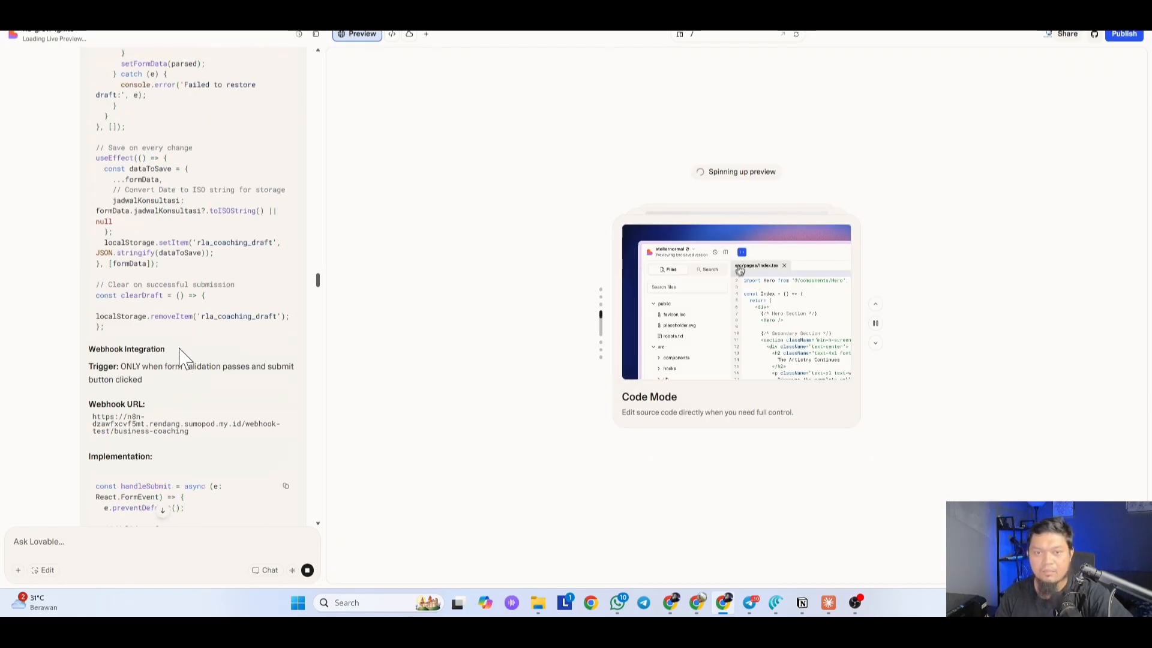
pyautogui.scroll(15, 184, 359)
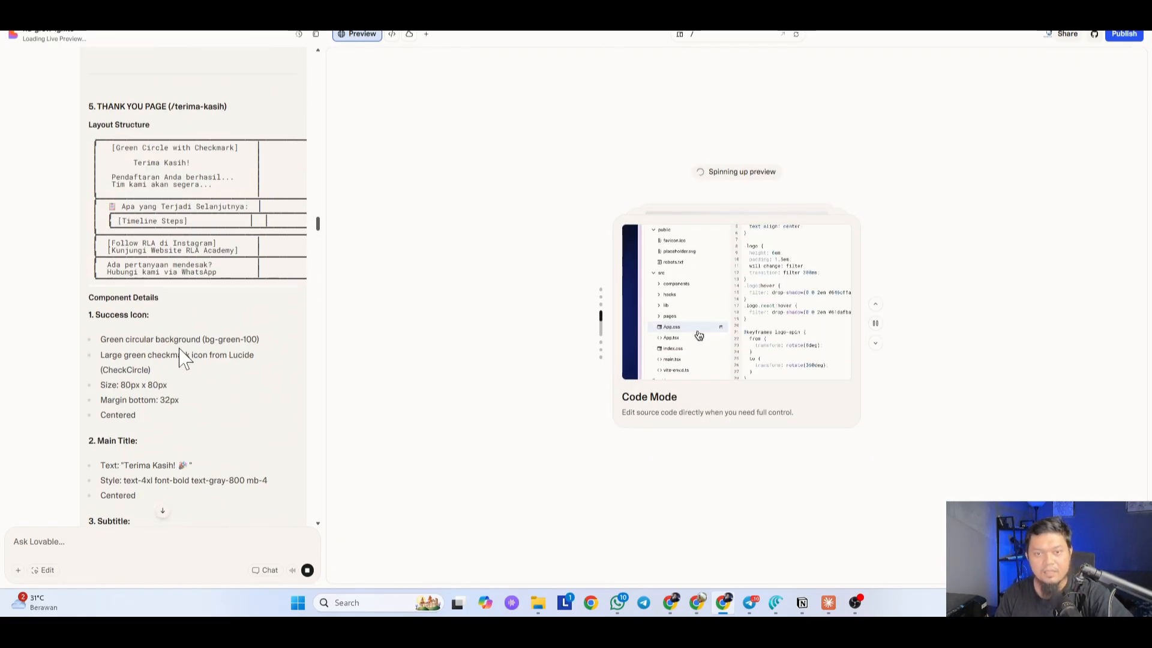
pyautogui.scroll(10, 187, 351)
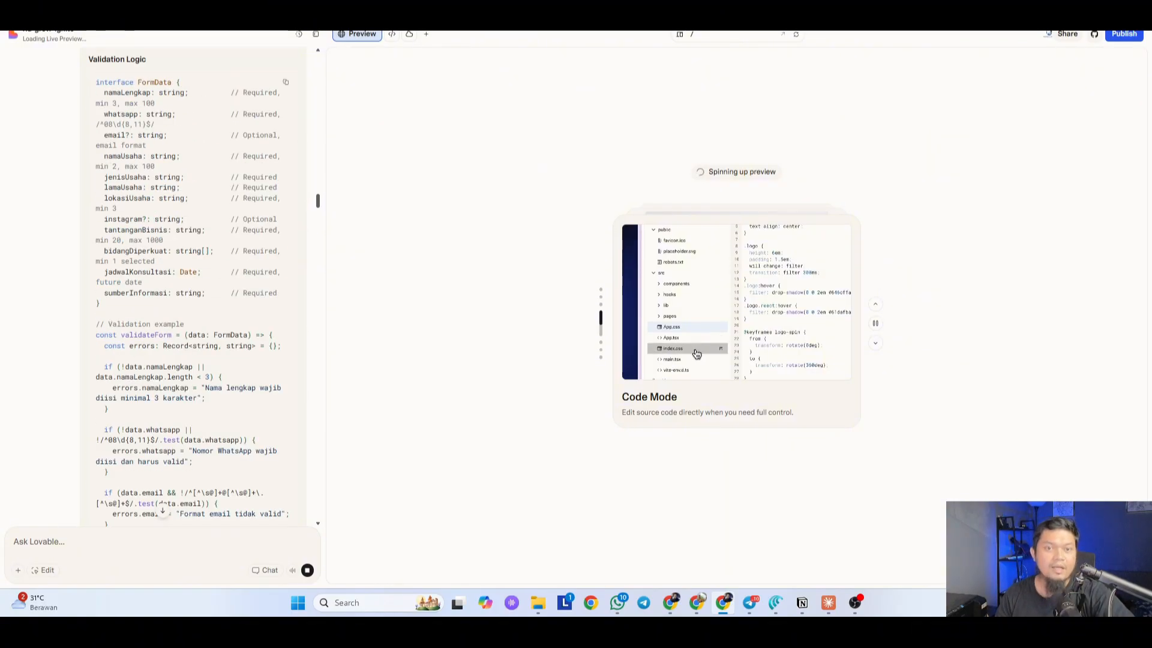
pyautogui.scroll(-20, 191, 345)
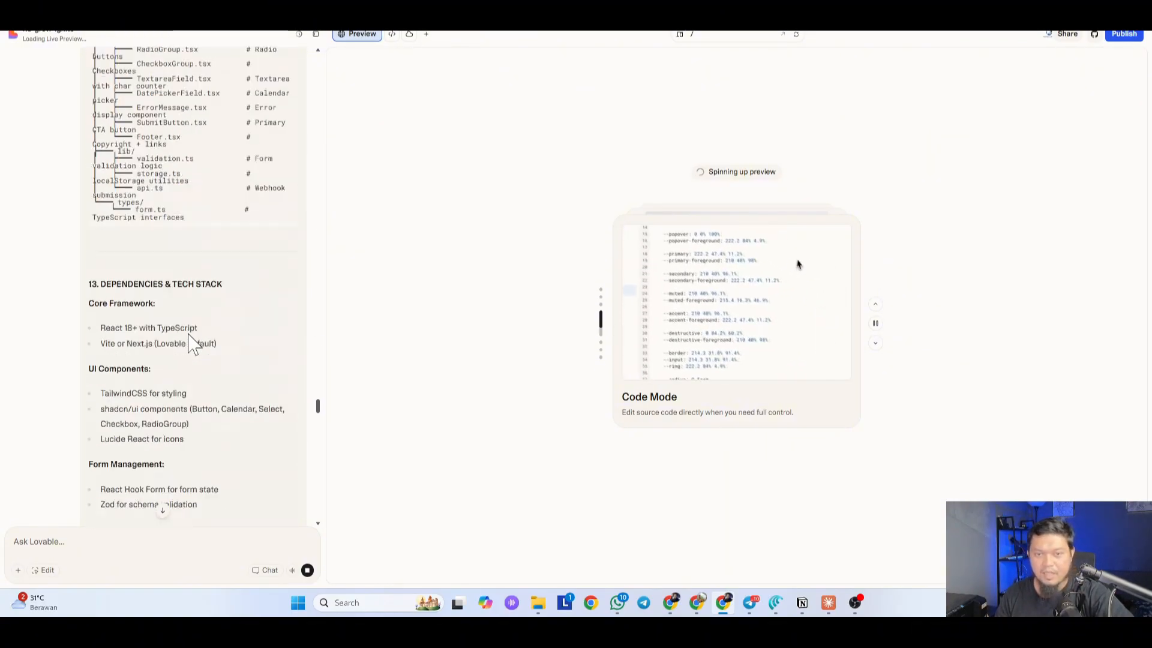
pyautogui.scroll(-15, 192, 339)
pyautogui.scroll(4, 201, 349)
pyautogui.scroll(-4, 203, 354)
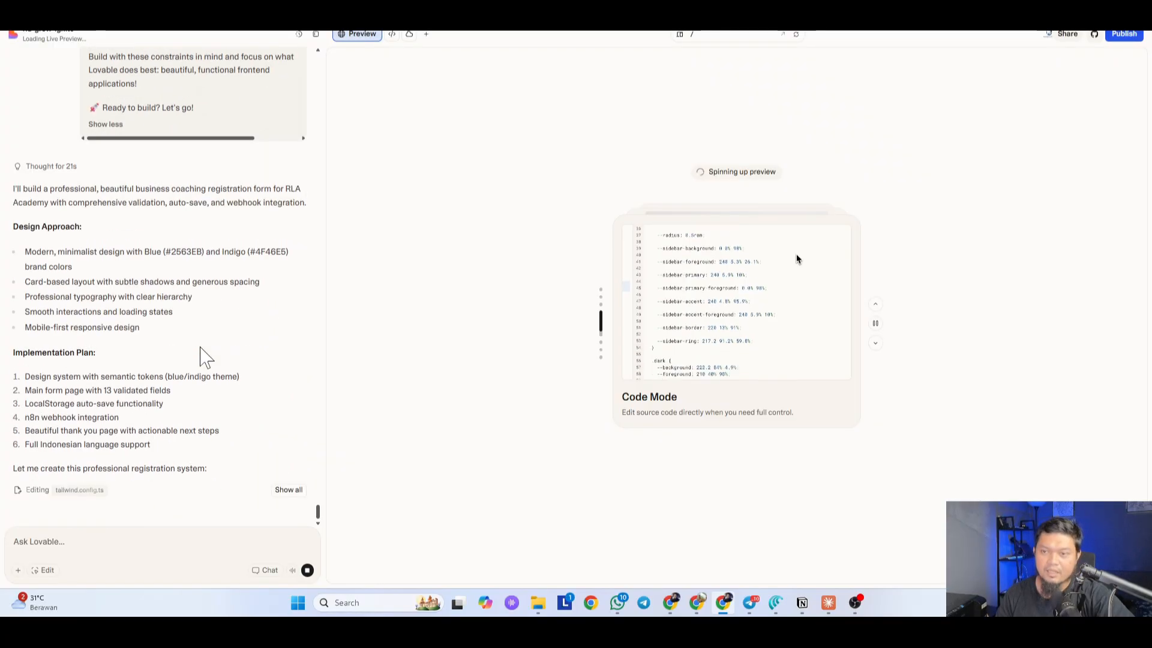
pyautogui.scroll(2, 202, 357)
# Step: Expand the reply's file list showing index.css, tailwind.config.ts, index.html and index.tsx
pyautogui.scroll(-2, 240, 353)
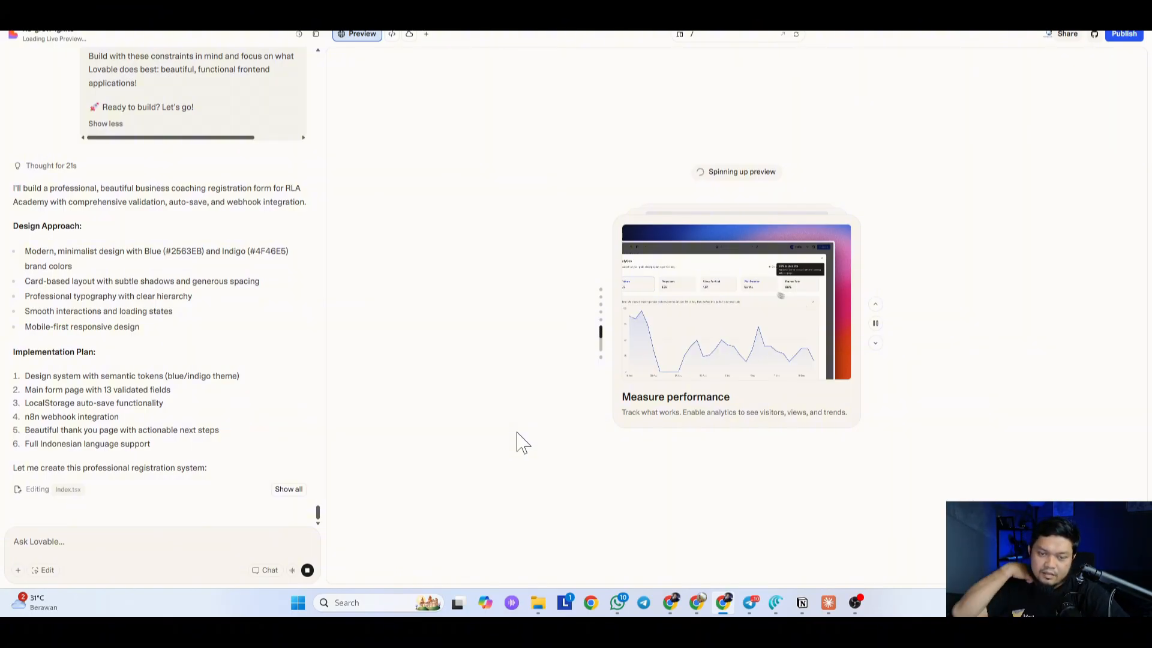
pyautogui.click(288, 489)
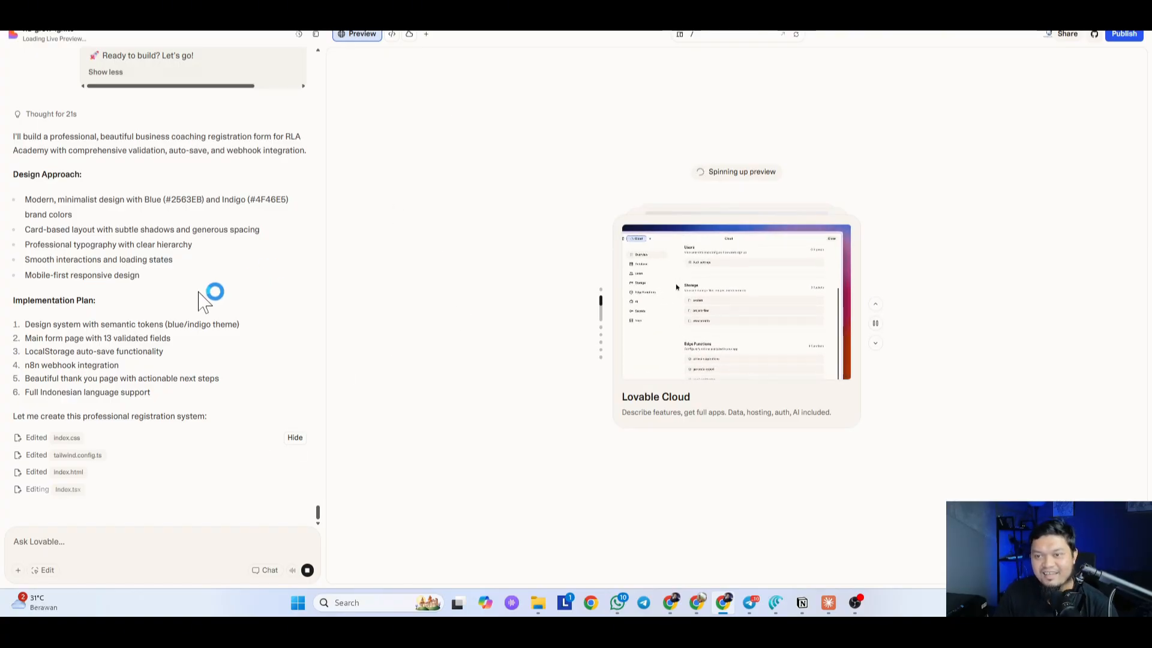
# Step: Scroll the Registrasi Free Trial page down to the Daftar Free Trial button and back up
pyautogui.scroll(5, 144, 342)
pyautogui.scroll(-5, 157, 348)
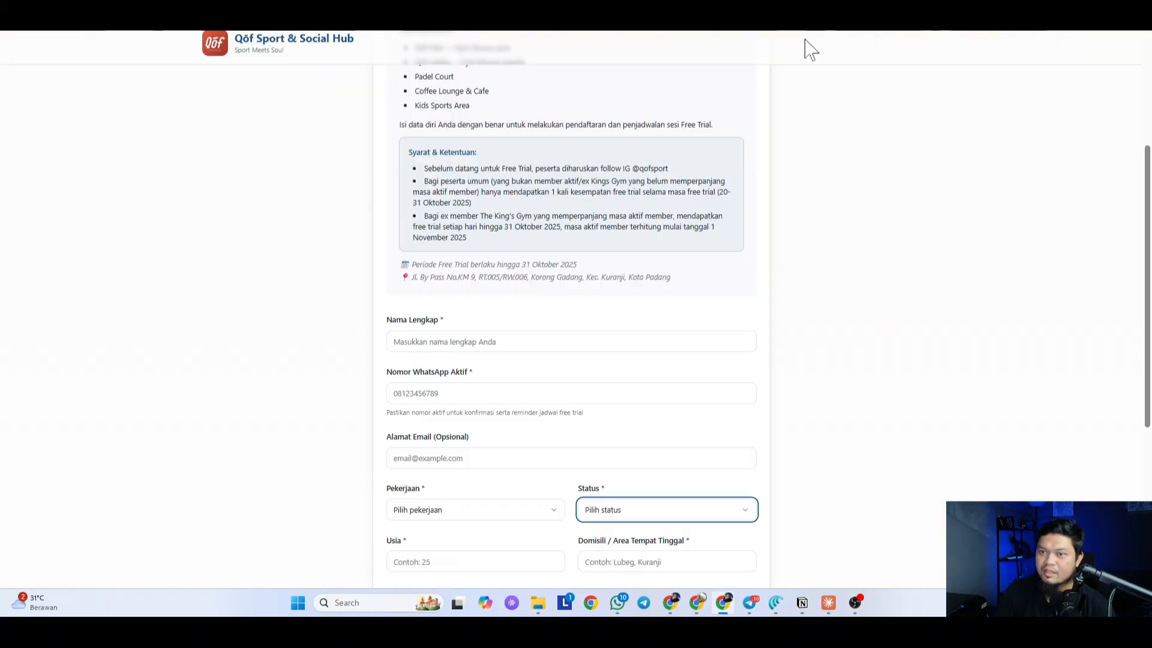
pyautogui.scroll(4, 412, 234)
pyautogui.scroll(-10, 514, 239)
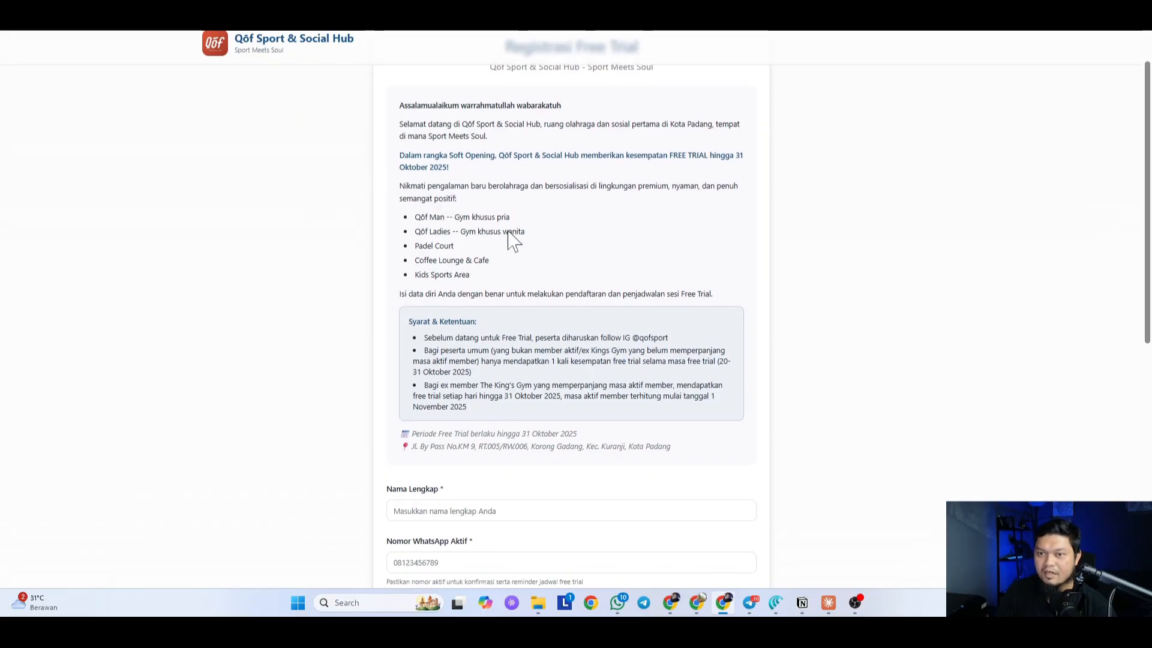
pyautogui.scroll(10, 557, 408)
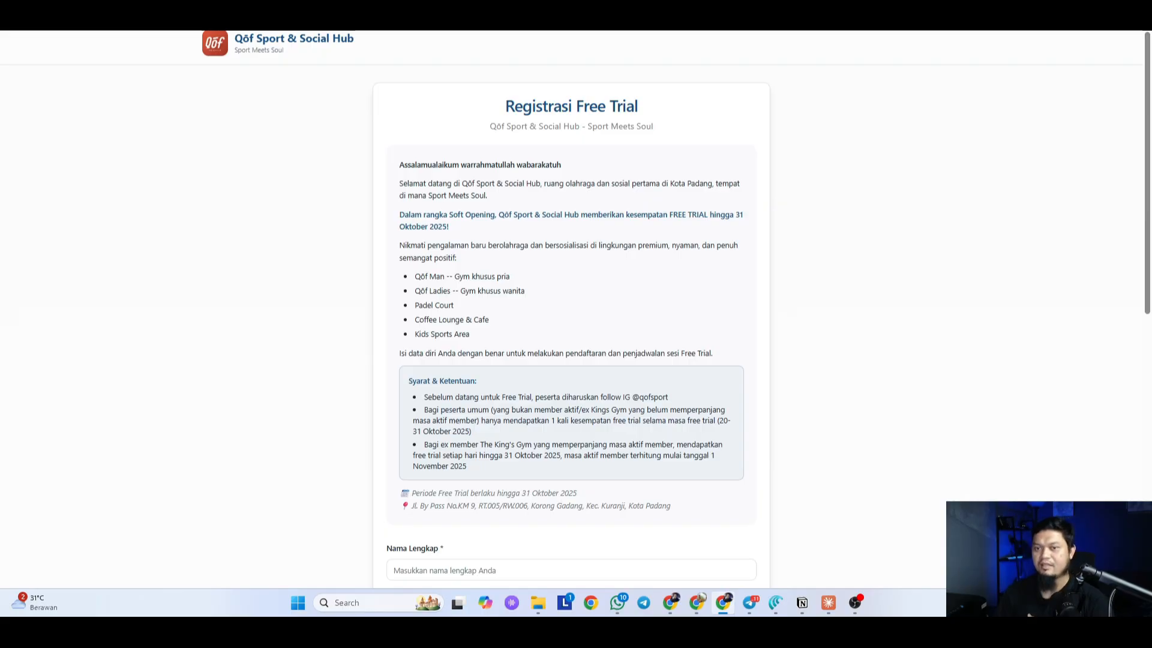
# Step: Check the Nama Lengkap, Nomor WhatsApp and Alamat Email fields of the free-trial form
pyautogui.moveTo(386, 155); pyautogui.dragTo(627, 368)
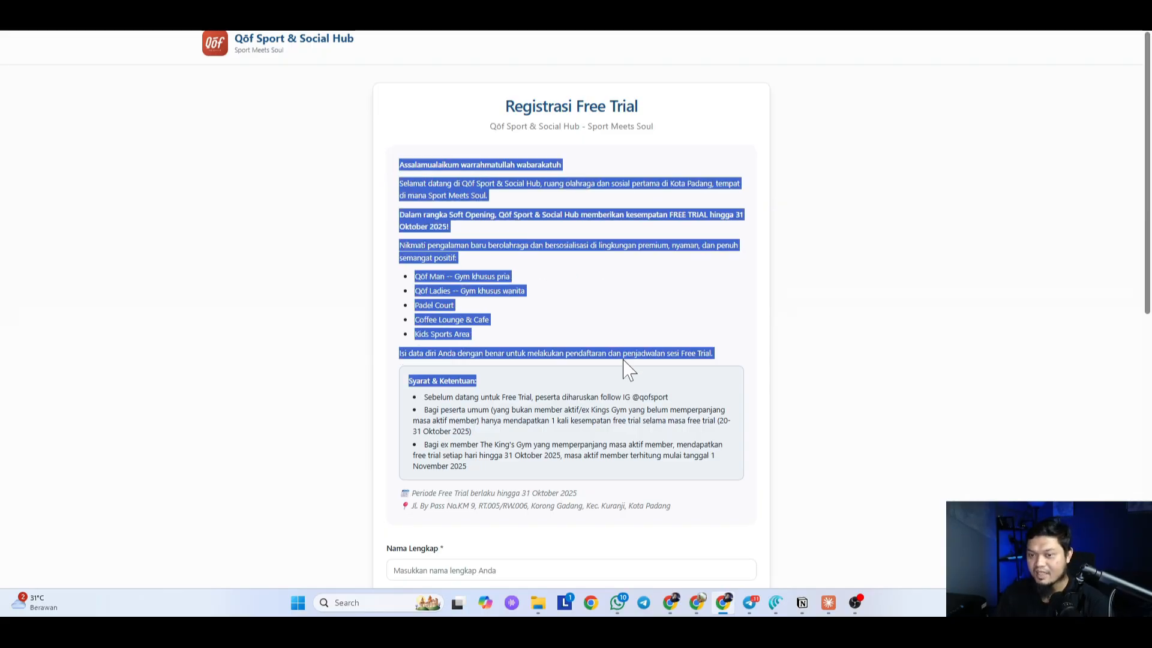
pyautogui.scroll(-5, 628, 368)
pyautogui.click(516, 210)
pyautogui.click(516, 262)
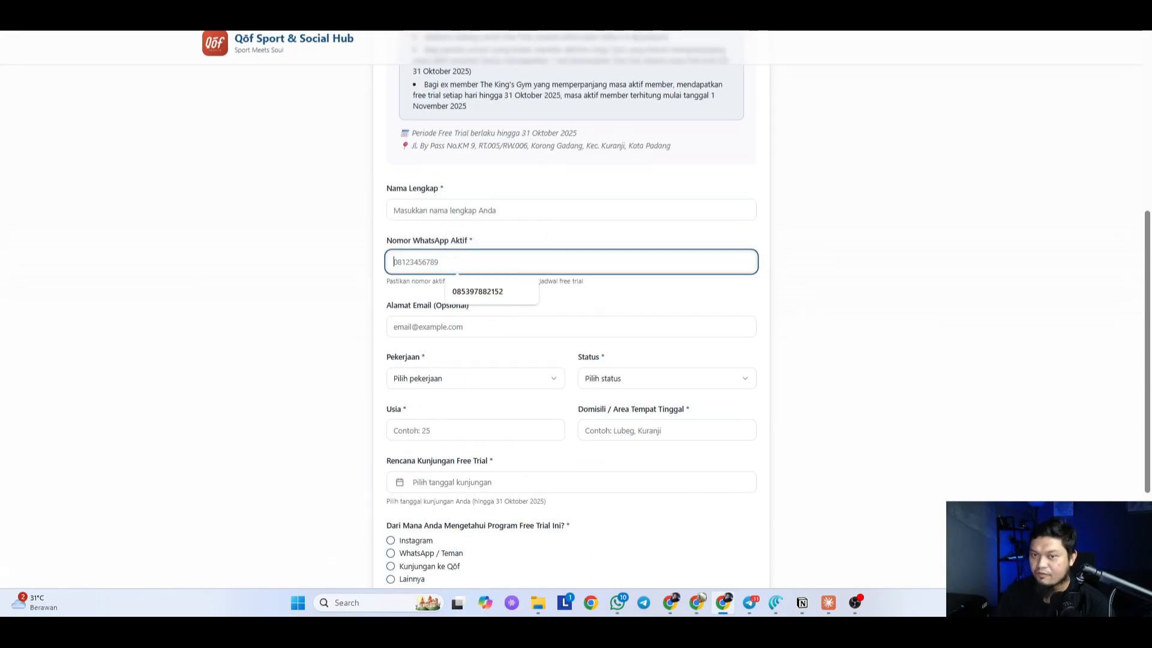
pyautogui.click(516, 327)
pyautogui.click(516, 210)
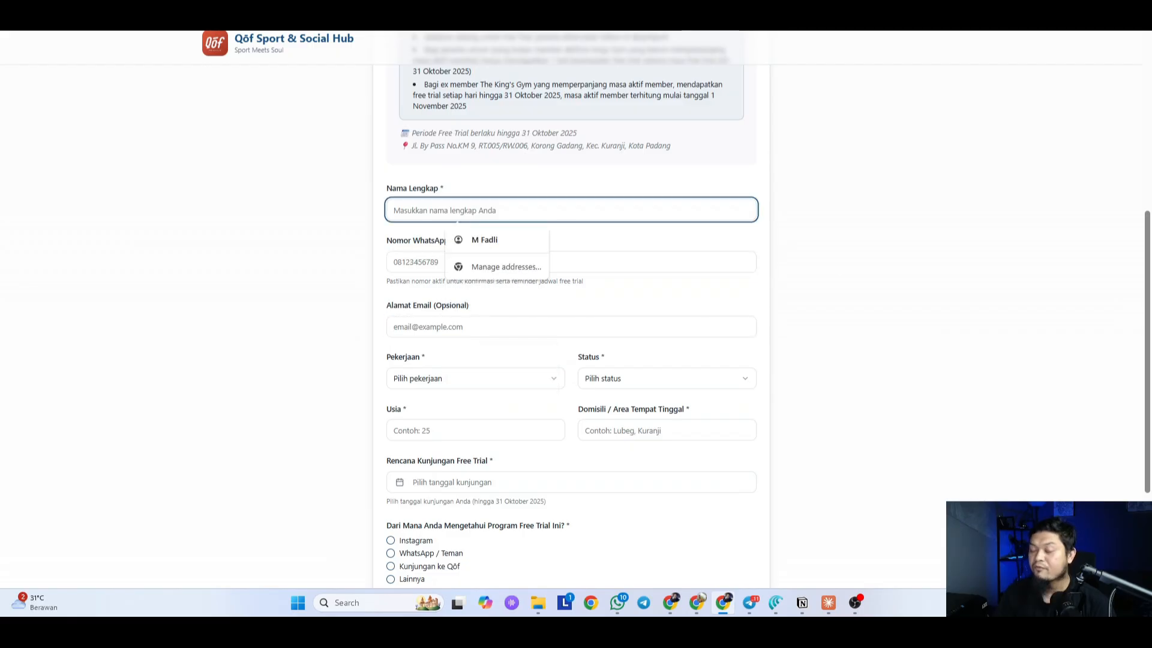
pyautogui.click(403, 262)
pyautogui.click(409, 211)
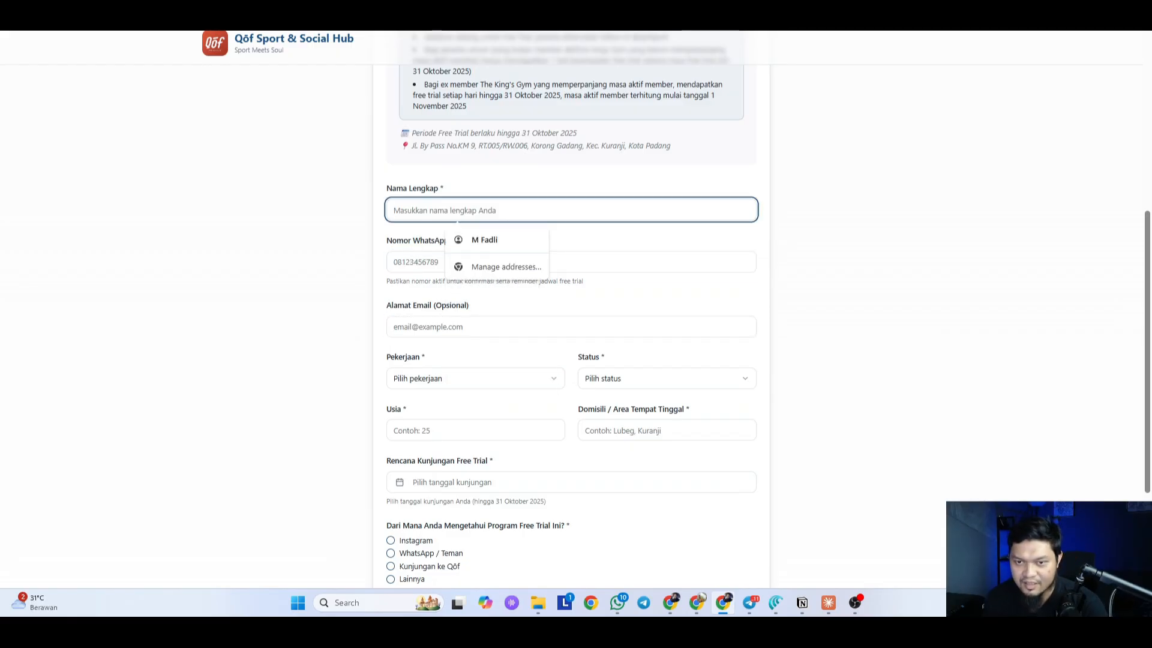
pyautogui.click(407, 262)
pyautogui.click(337, 296)
pyautogui.scroll(-3, 337, 296)
# Step: Set the Pekerjaan dropdown to Pegawai Swasta
pyautogui.click(440, 218)
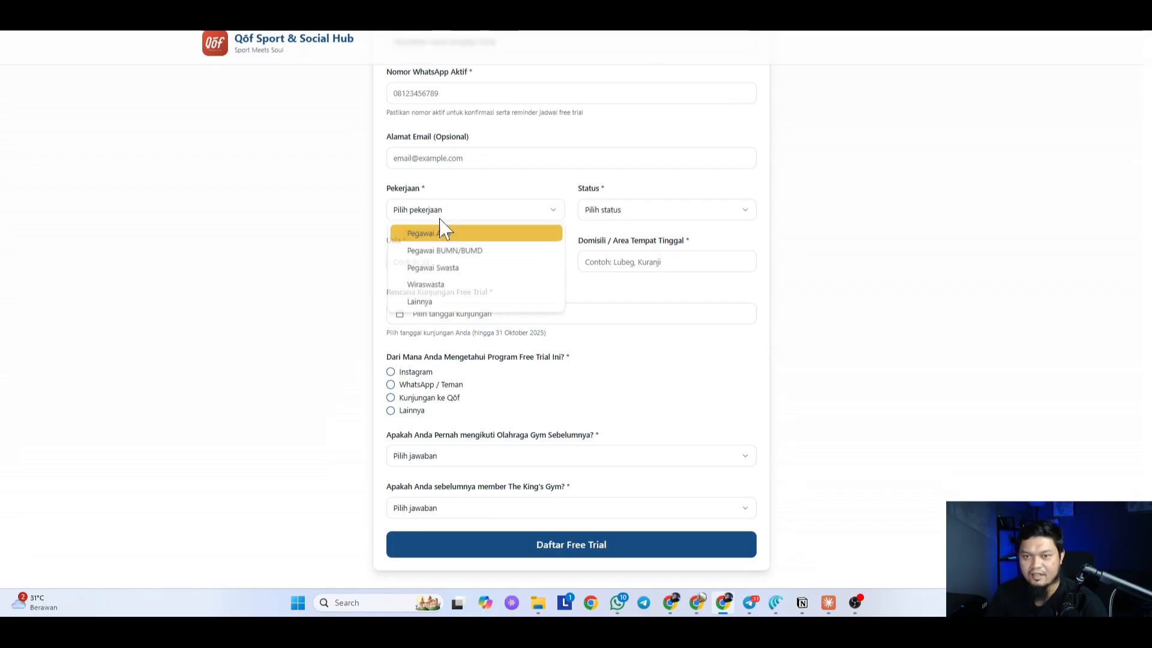
pyautogui.click(440, 252)
pyautogui.click(445, 213)
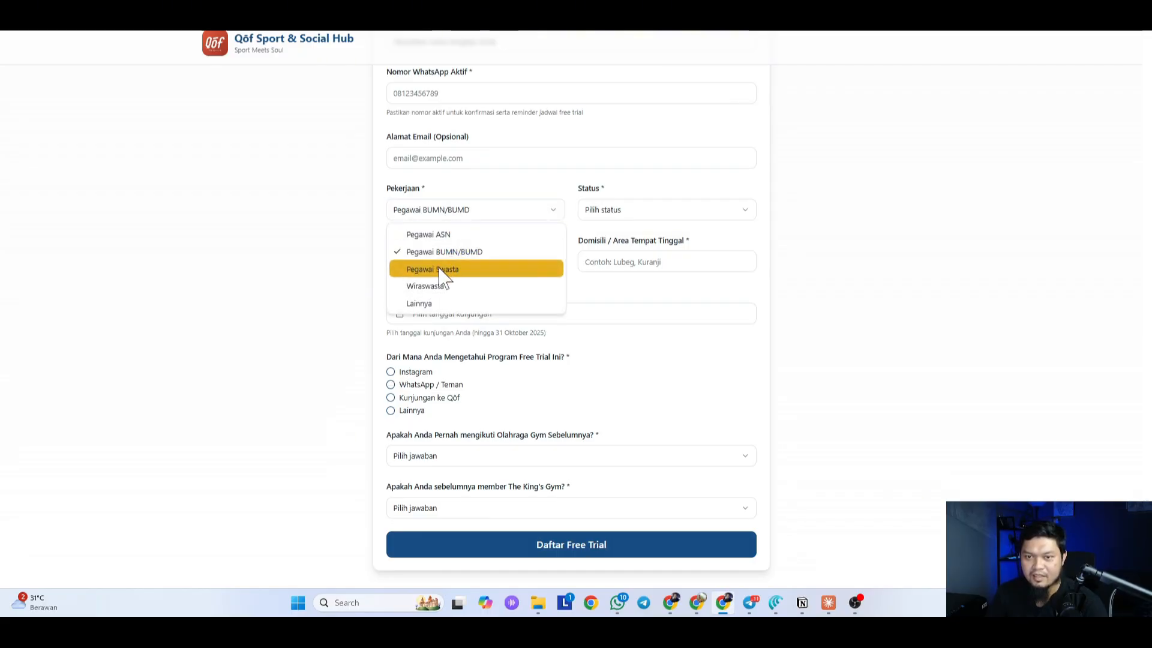
pyautogui.click(441, 270)
# Step: Look over the Status choices, Domisili field and visit date calendar without picking anything
pyautogui.click(677, 213)
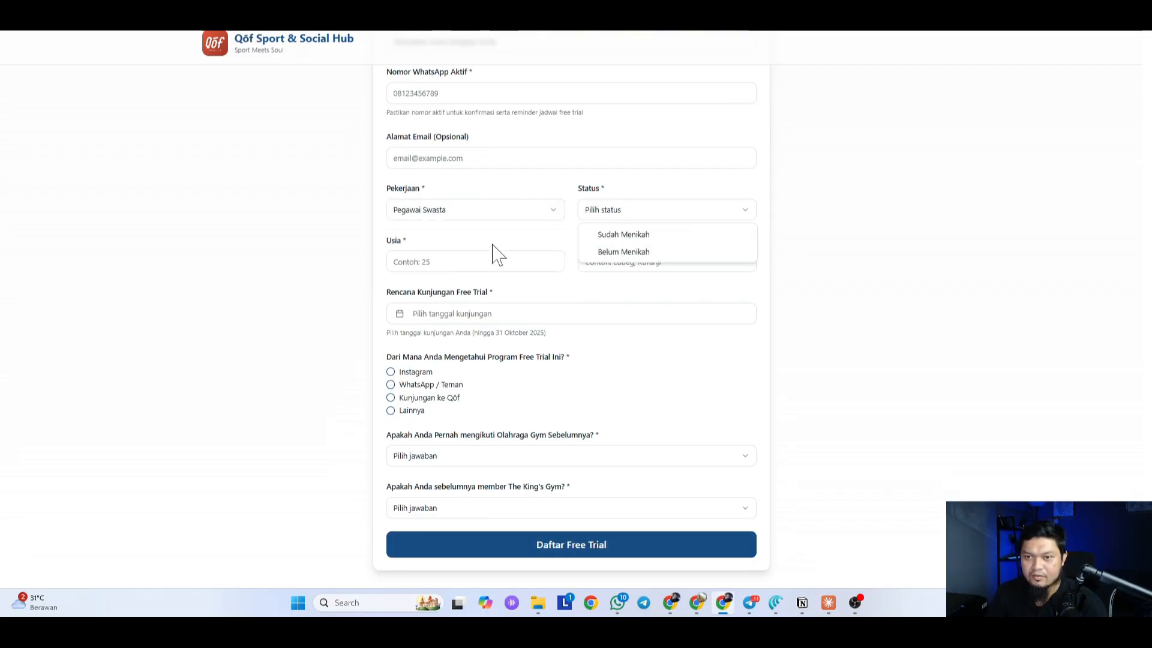
pyautogui.click(492, 247)
pyautogui.click(629, 262)
pyautogui.click(564, 294)
pyautogui.click(474, 315)
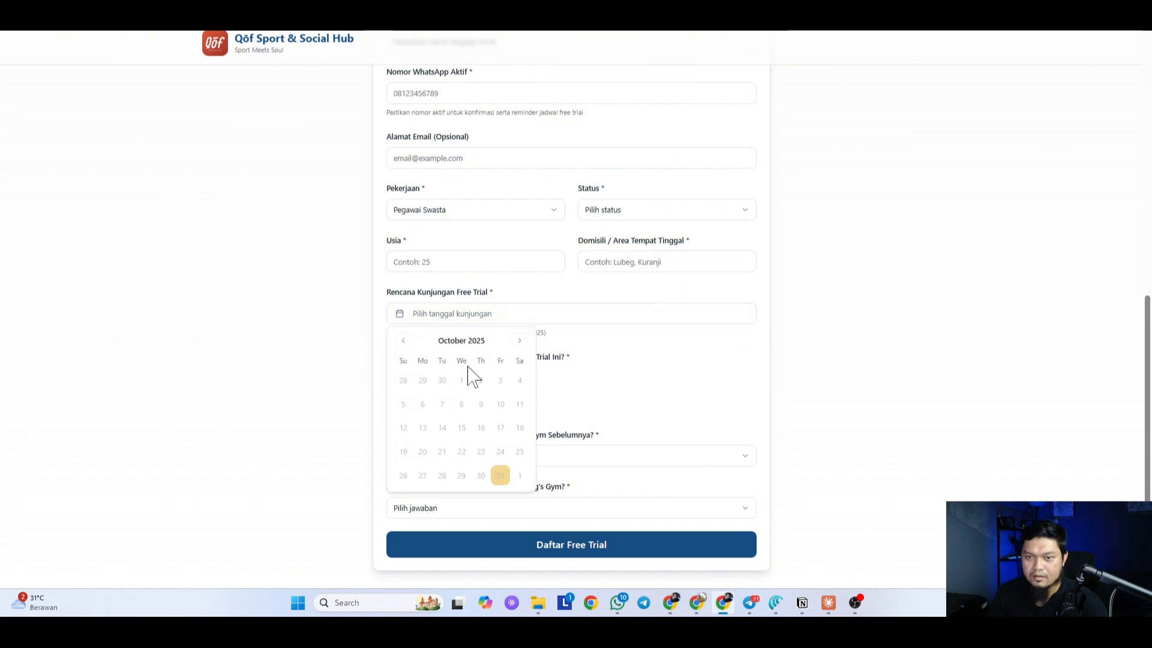
pyautogui.click(519, 341)
pyautogui.click(403, 340)
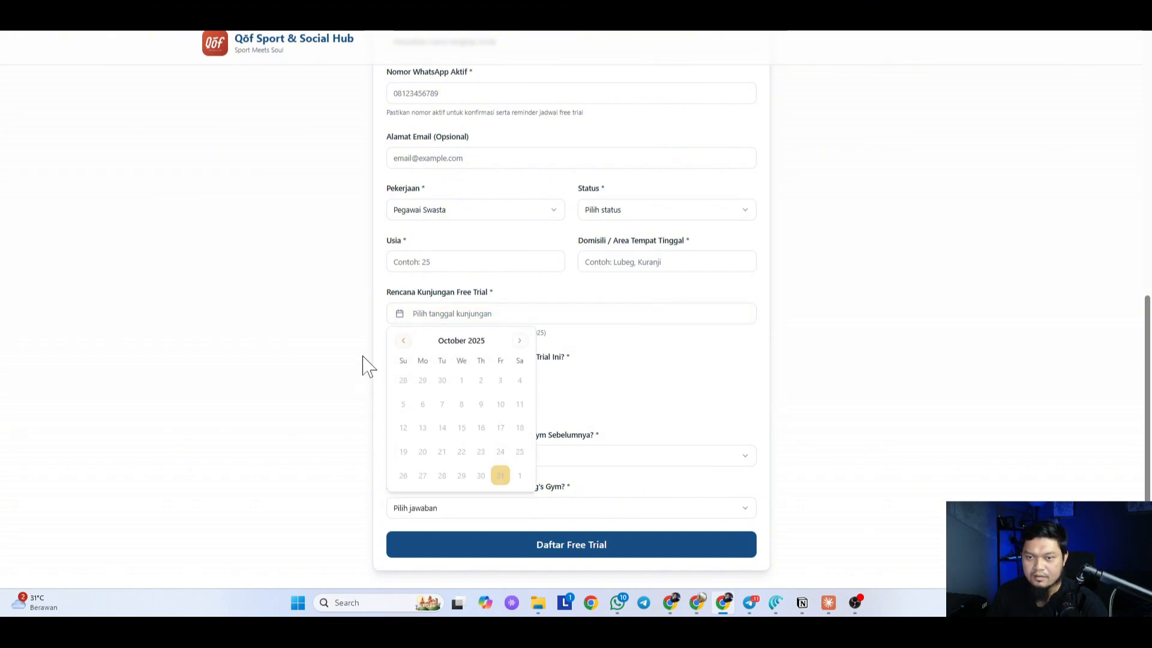
pyautogui.click(587, 418)
pyautogui.scroll(-2, 509, 431)
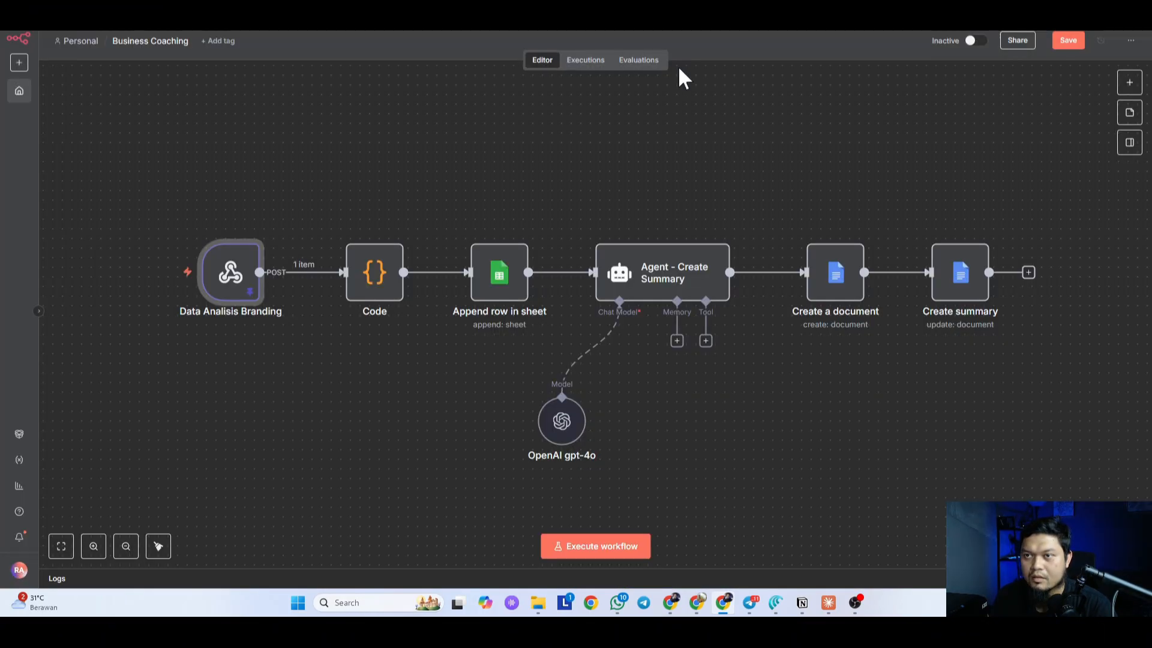
pyautogui.click(423, 161)
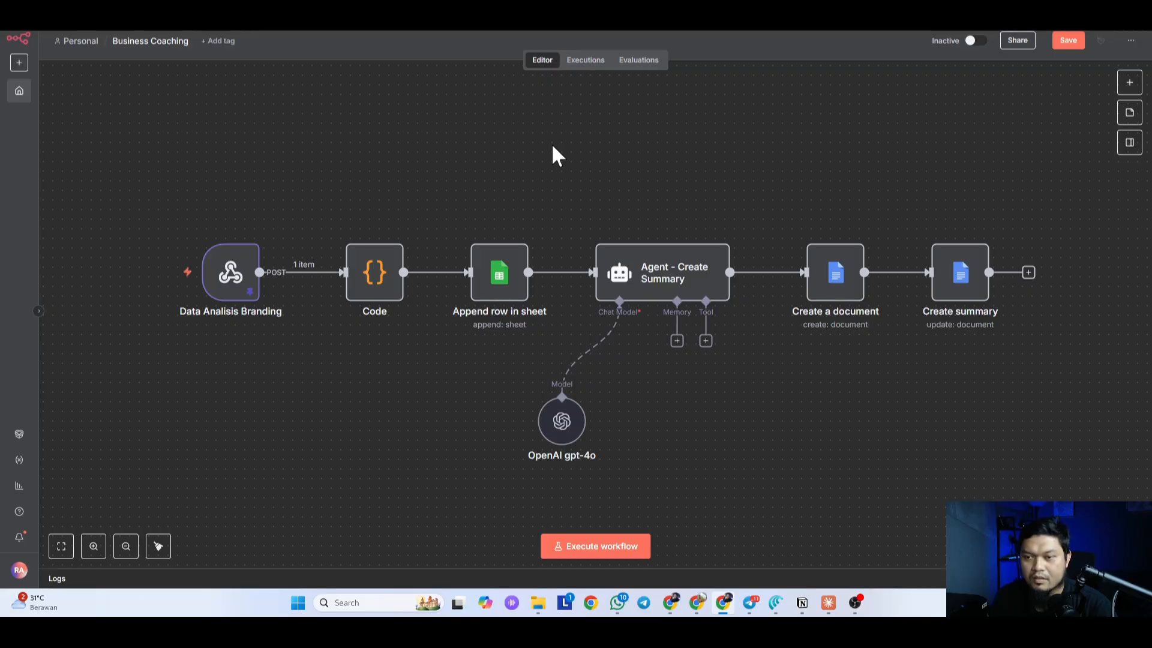
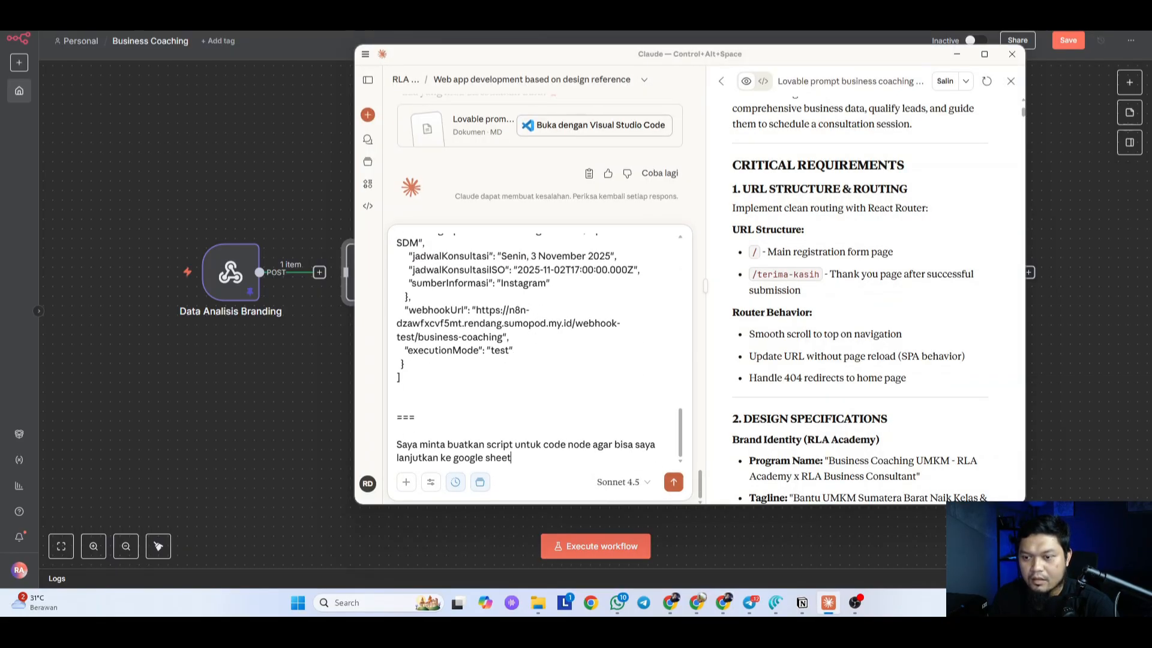
# Step: Close Claude's artifact panel and send the webhook JSON asking for an n8n Code node script
pyautogui.scroll(6, 511, 288)
pyautogui.scroll(4, 509, 190)
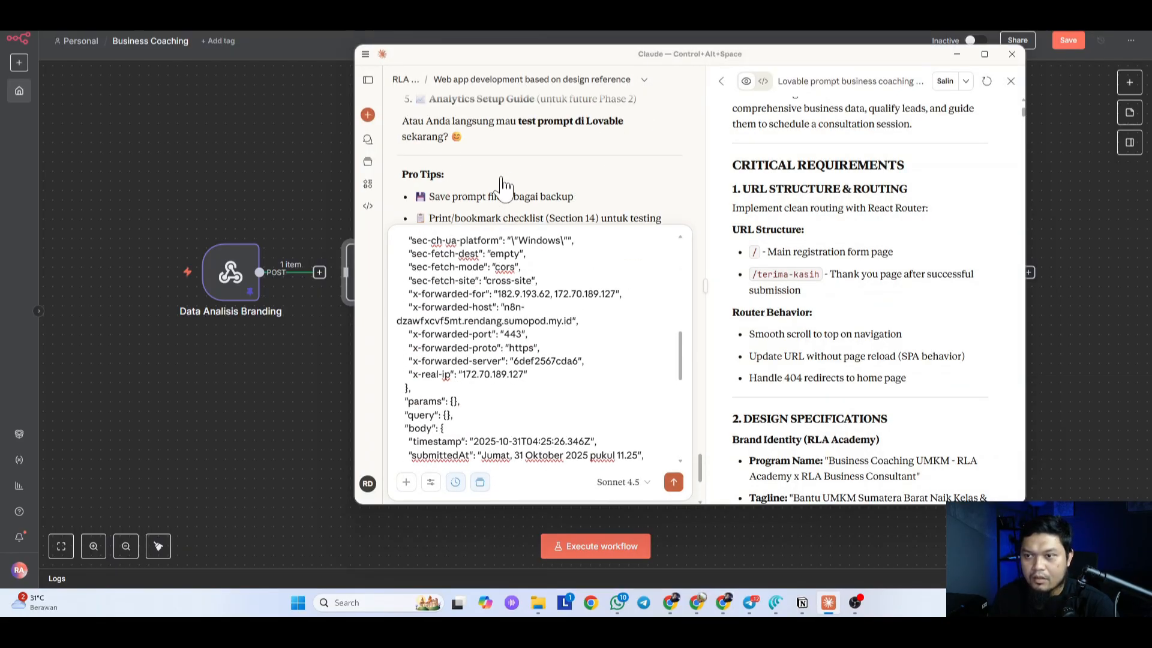
pyautogui.click(1011, 82)
pyautogui.click(908, 482)
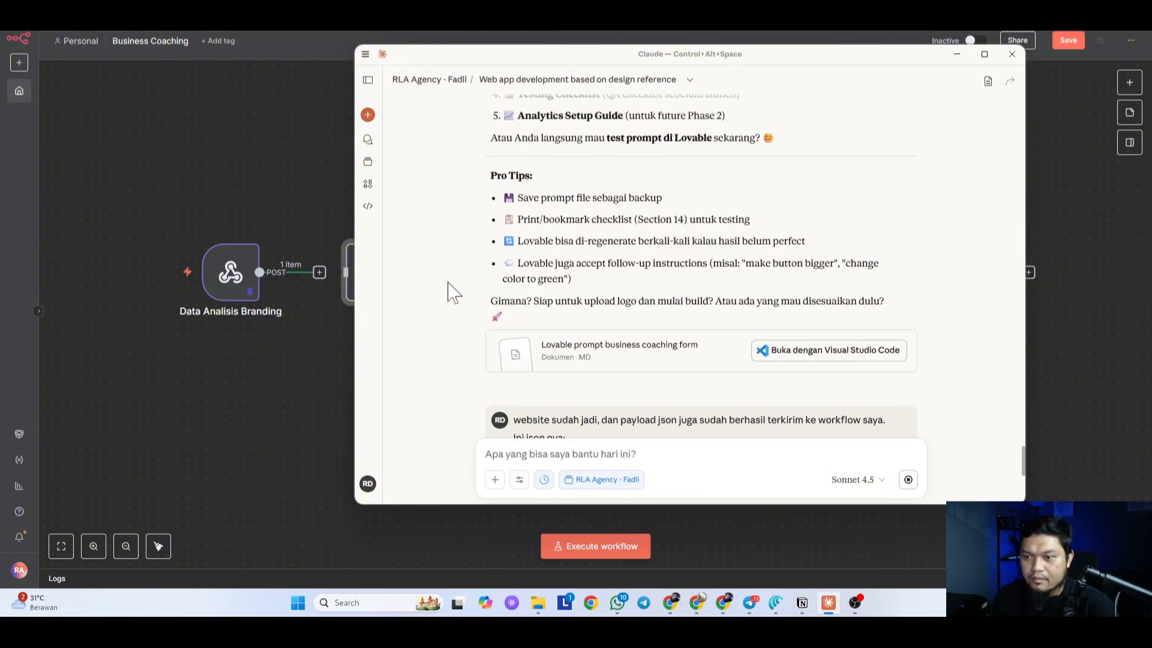
# Step: Enlarge the Claude window and move back and forth between it and the n8n workflow
pyautogui.moveTo(1016, 497); pyautogui.dragTo(1029, 548)
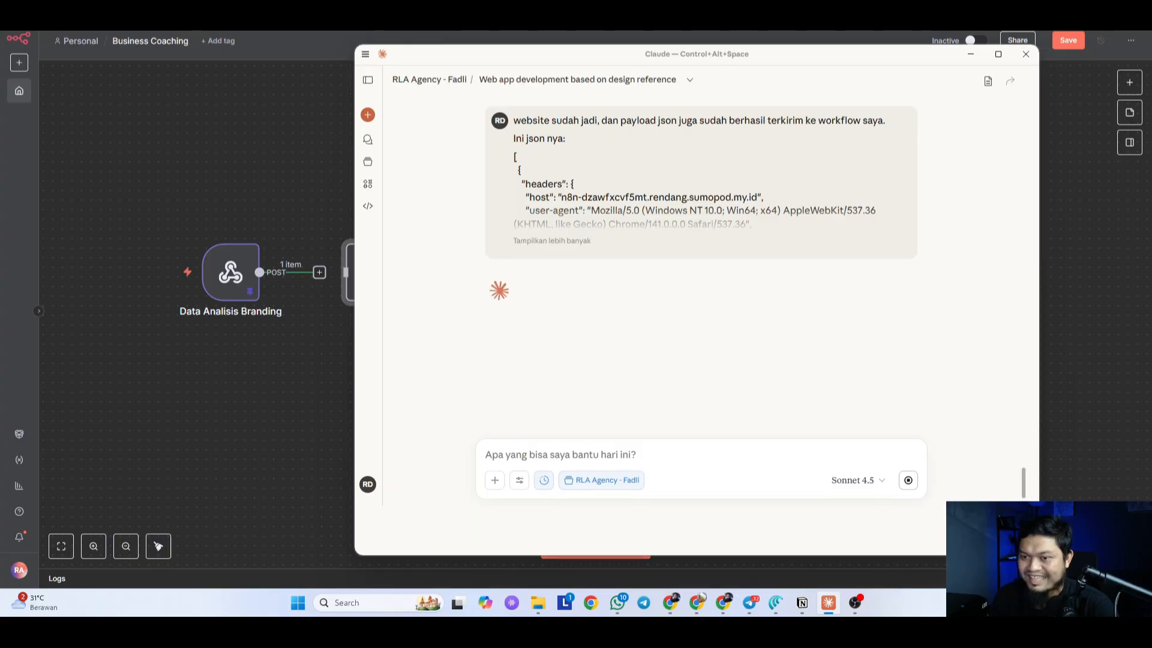
pyautogui.click(243, 409)
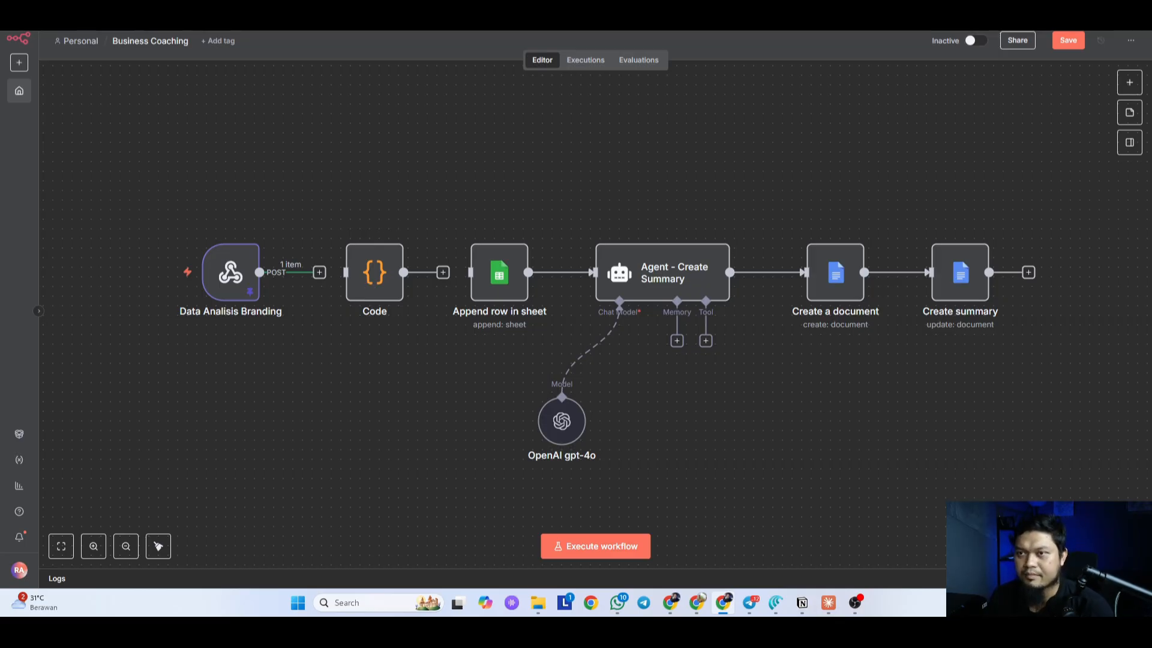
pyautogui.click(831, 604)
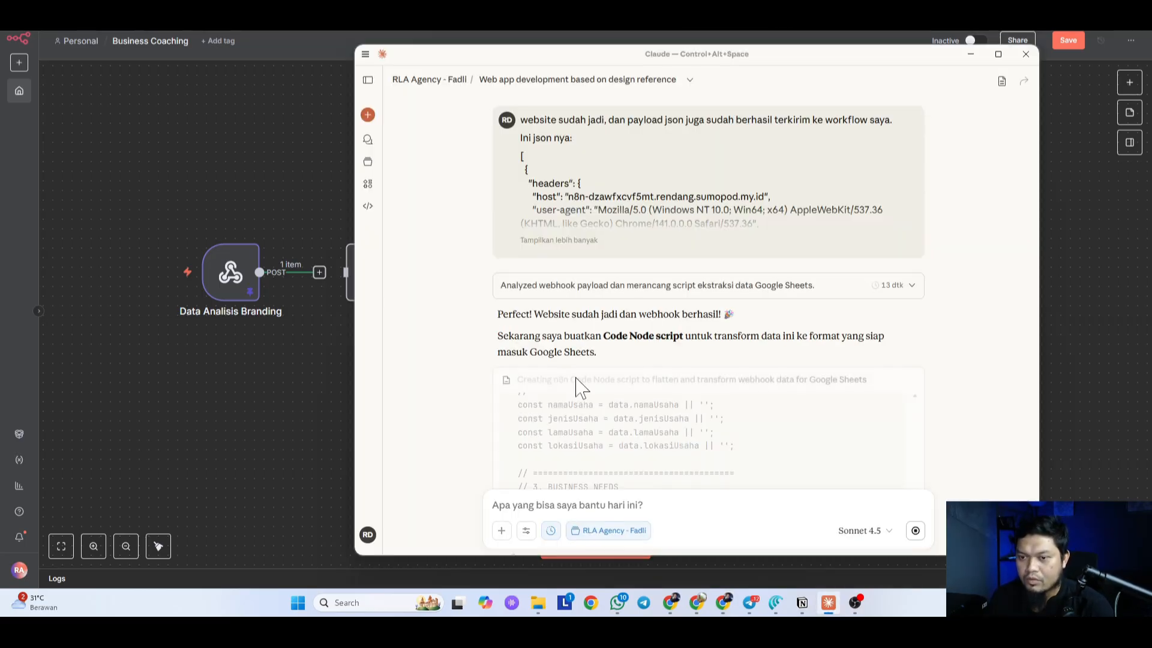
pyautogui.click(288, 412)
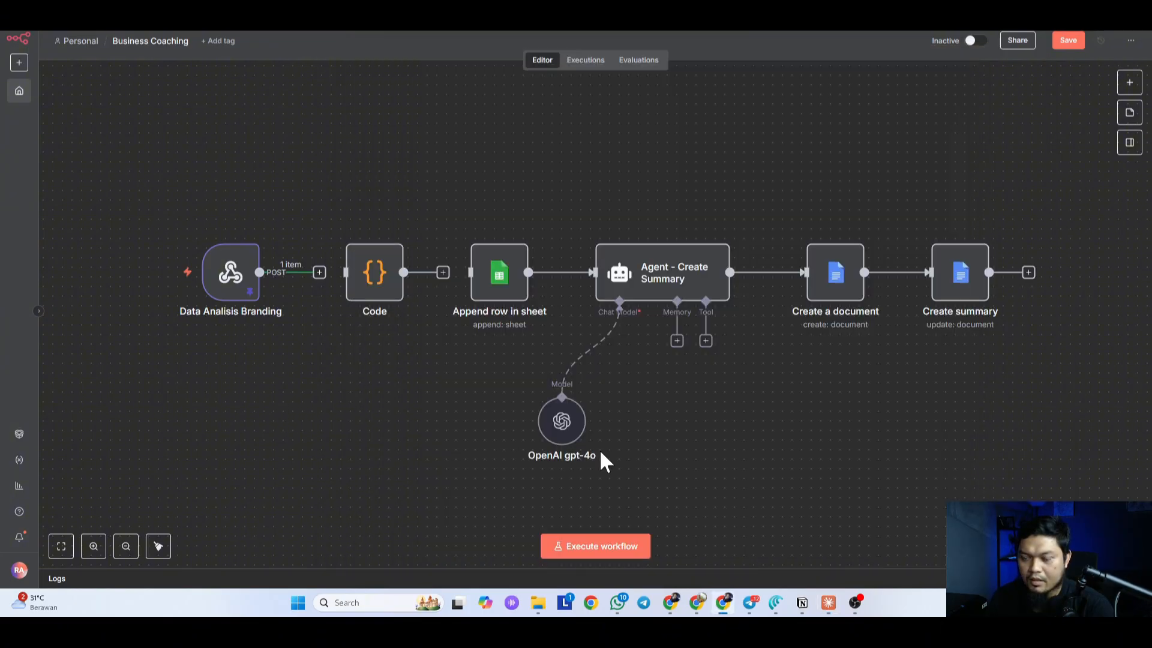
pyautogui.click(830, 605)
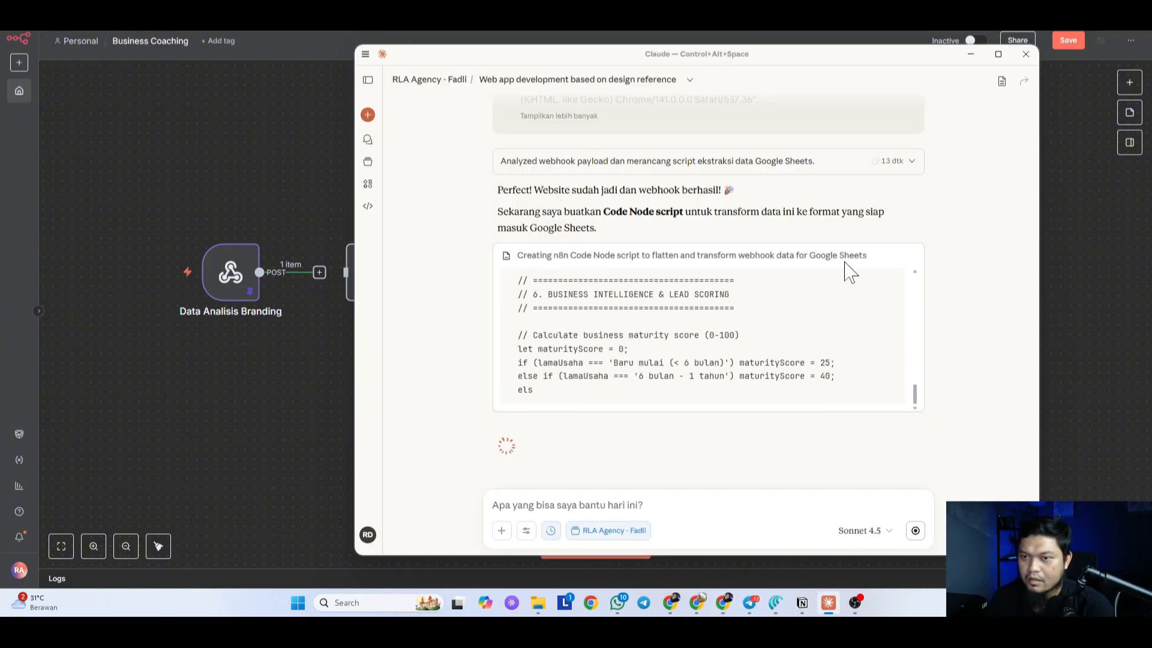
pyautogui.click(249, 452)
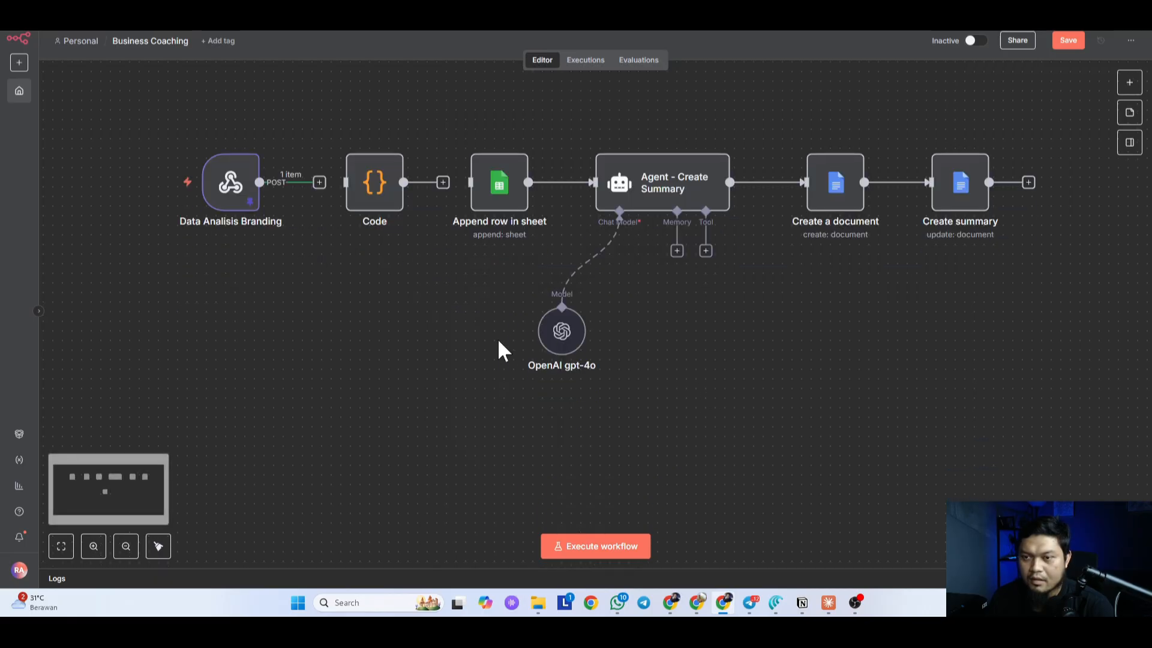
pyautogui.scroll(1, 498, 341)
# Step: Scroll through the registration form preview in Lovable
pyautogui.click(360, 15)
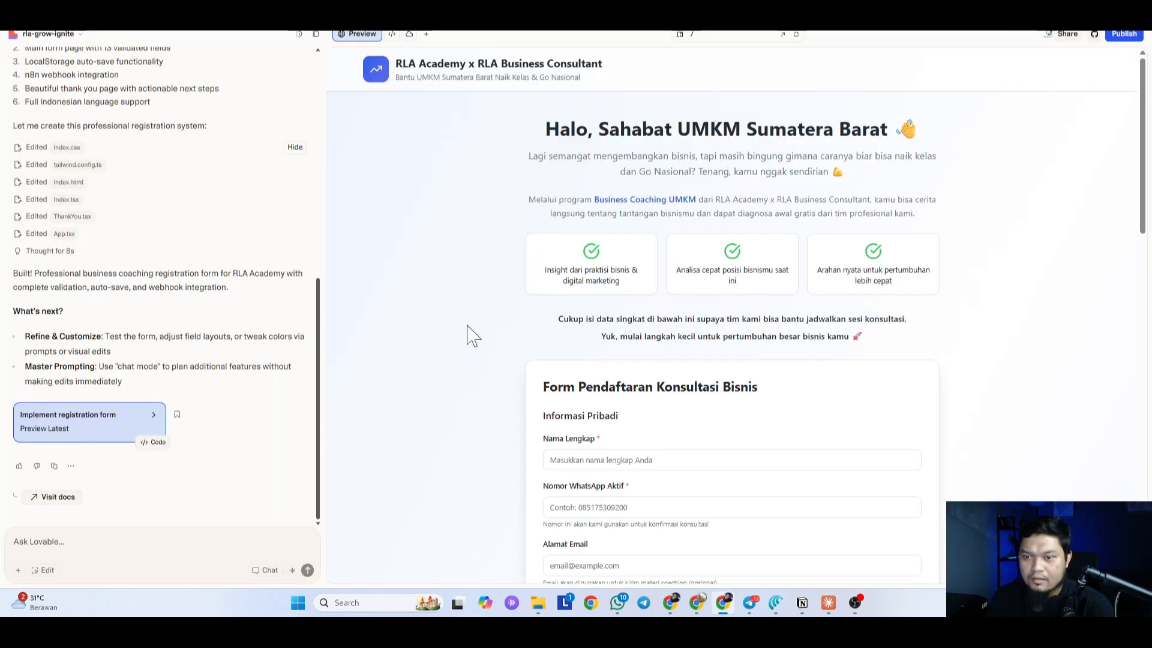
pyautogui.scroll(-15, 473, 336)
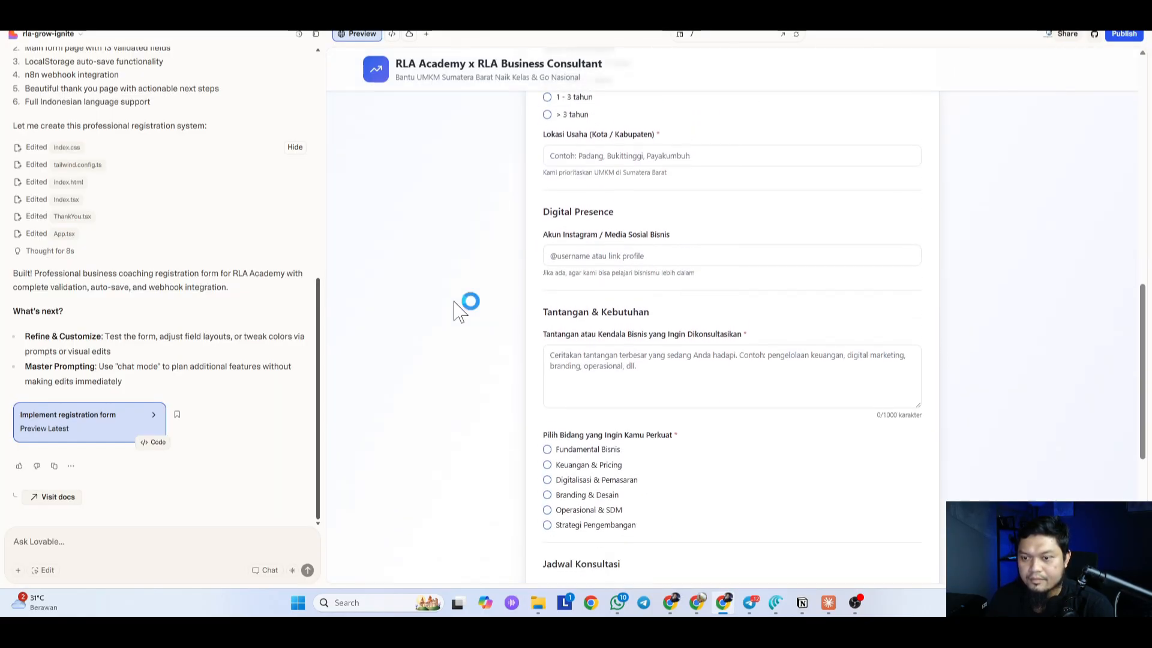
pyautogui.scroll(-5, 456, 309)
pyautogui.scroll(2, 463, 296)
pyautogui.scroll(-2, 458, 294)
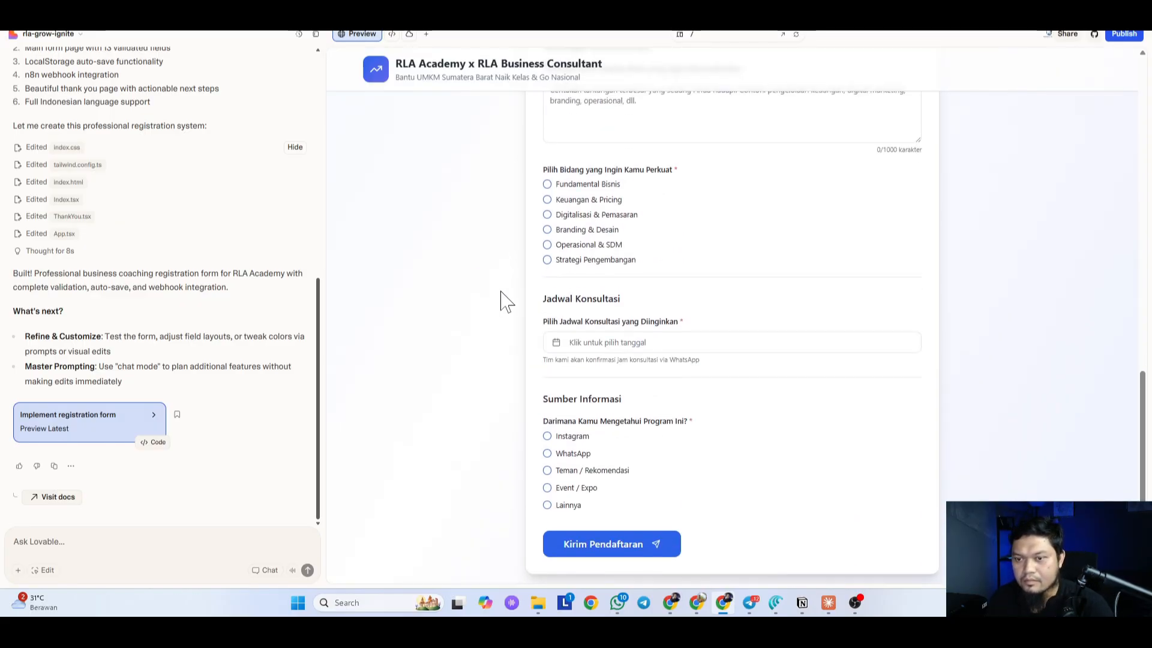
pyautogui.scroll(2, 506, 301)
pyautogui.scroll(12, 505, 301)
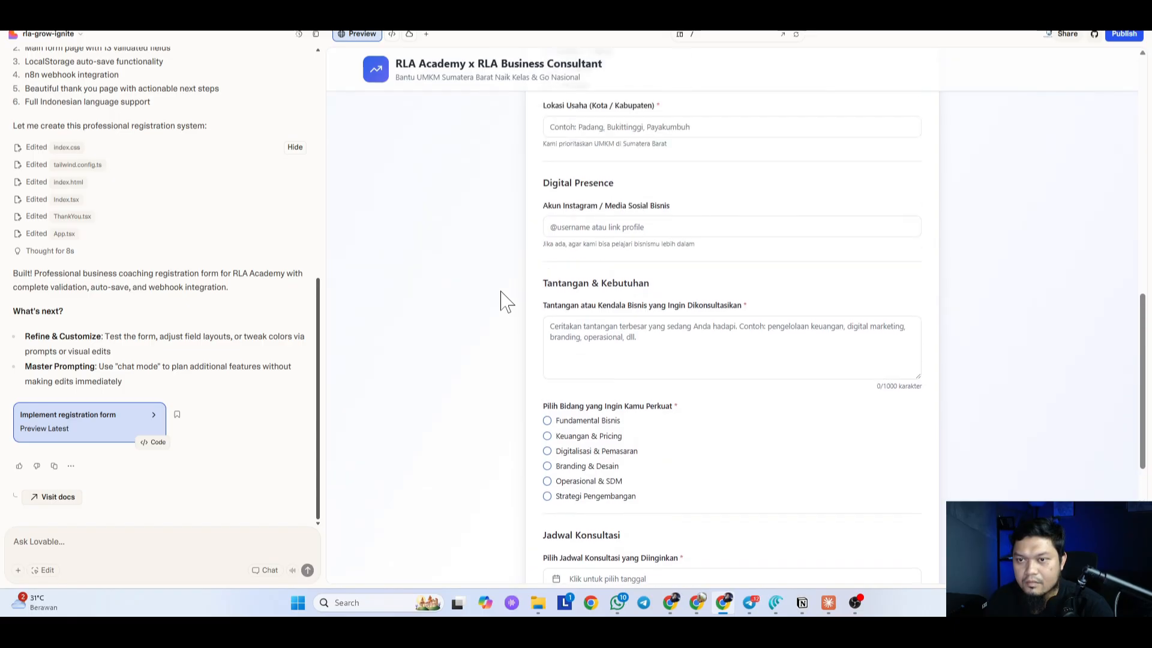
# Step: Check the Jenis Usaha / Industri choices, Kuliner through Lainnya, and select that label's text
pyautogui.click(661, 413)
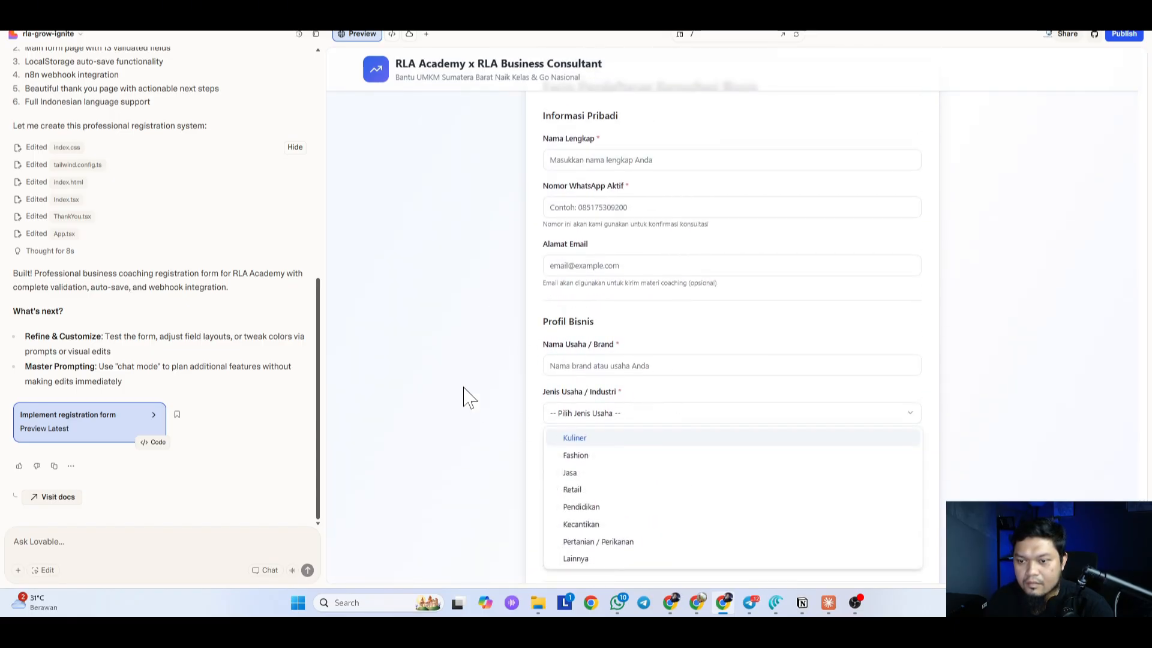
pyautogui.click(458, 376)
pyautogui.scroll(-3, 607, 231)
pyautogui.click(609, 234)
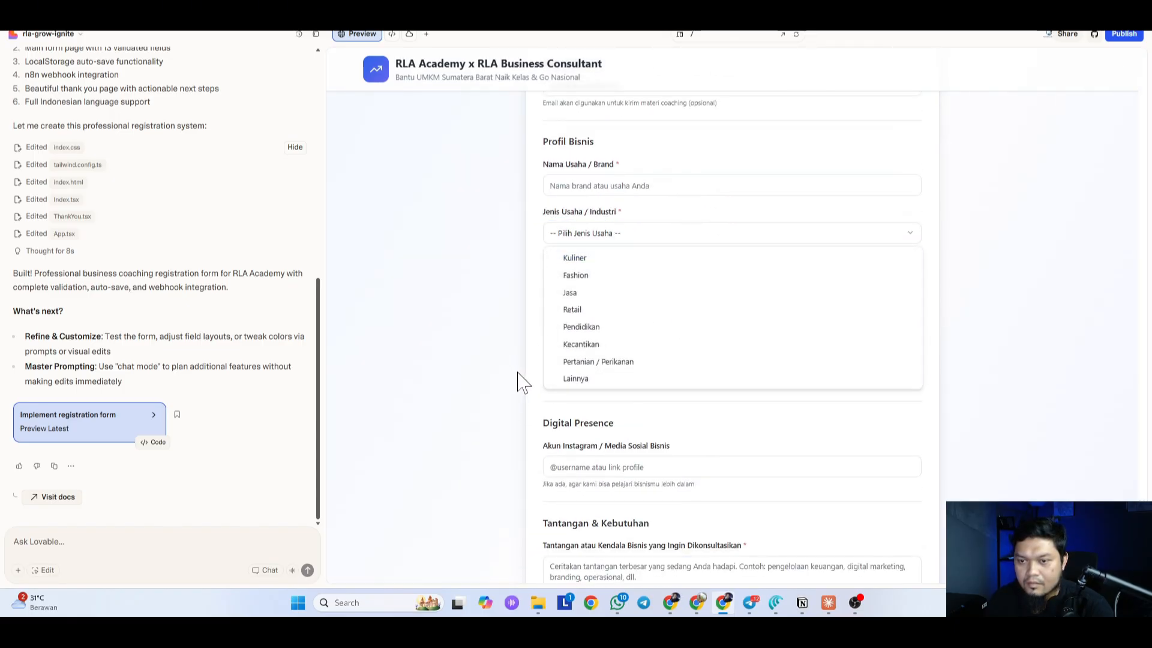
pyautogui.click(540, 211)
pyautogui.moveTo(543, 211); pyautogui.dragTo(617, 213)
pyautogui.hotkey('ctrl', 'c')
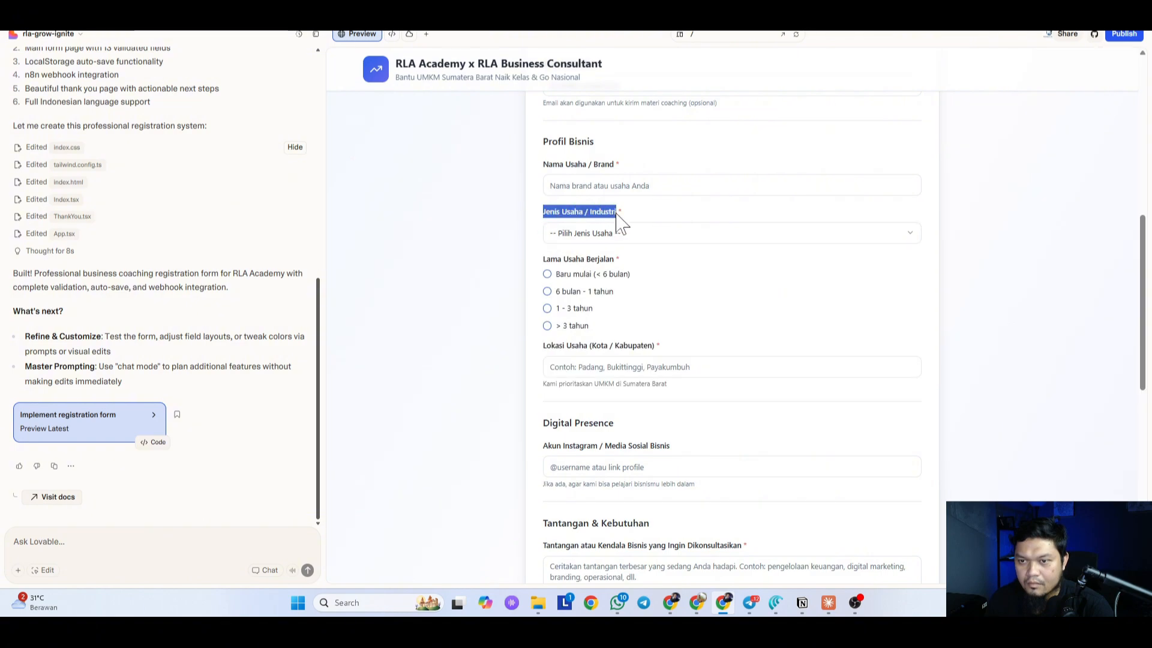
# Step: Start the Lovable prompt with 'Perbaikan:' and a point beginning 'saat' plus the pasted Jenis Usaha / Industri label
pyautogui.click(114, 544)
pyautogui.write('Pe')
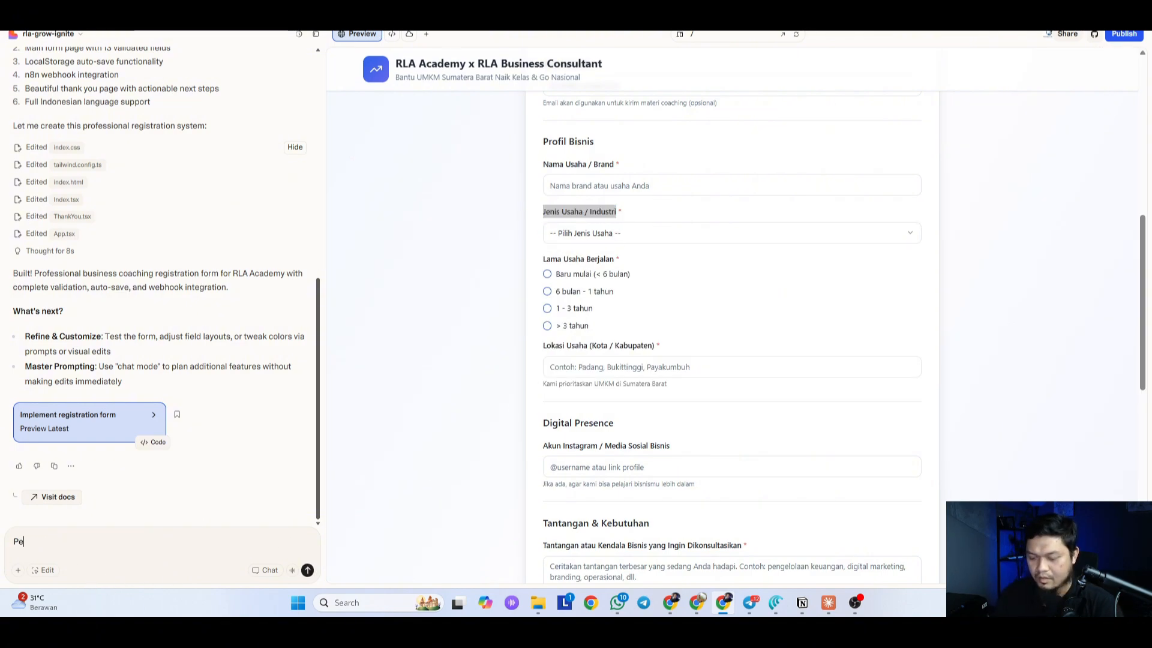
pyautogui.write('rbaikan:')
pyautogui.hotkey('shift', 'Return')
pyautogui.write('- s')
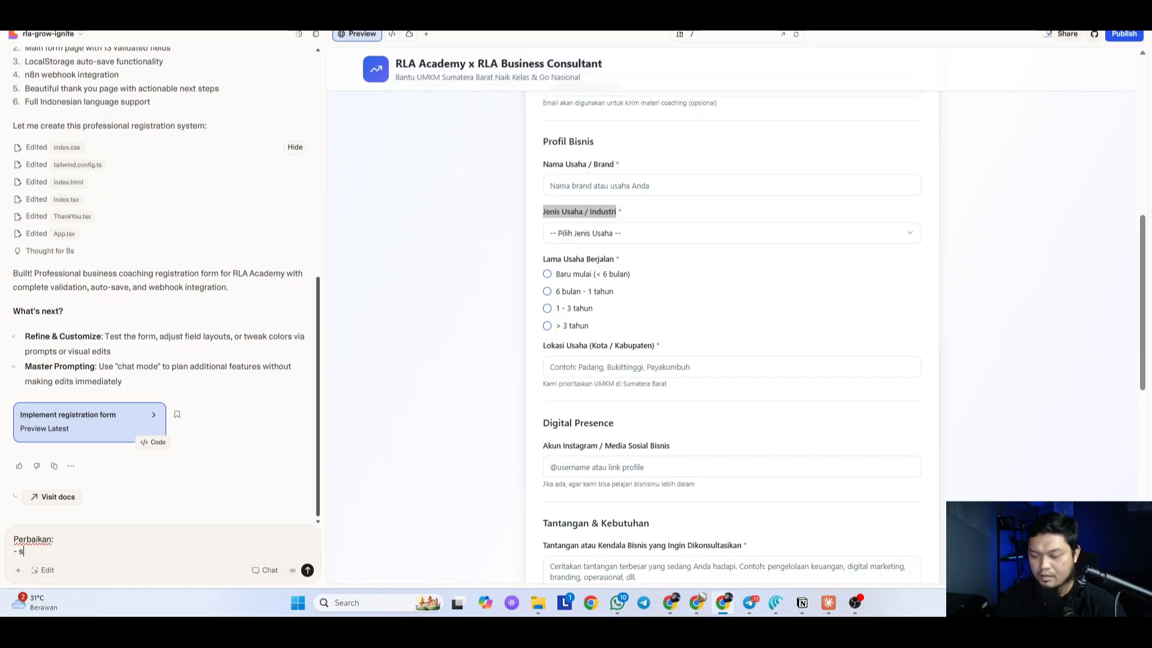
pyautogui.write('aat user memilih "')
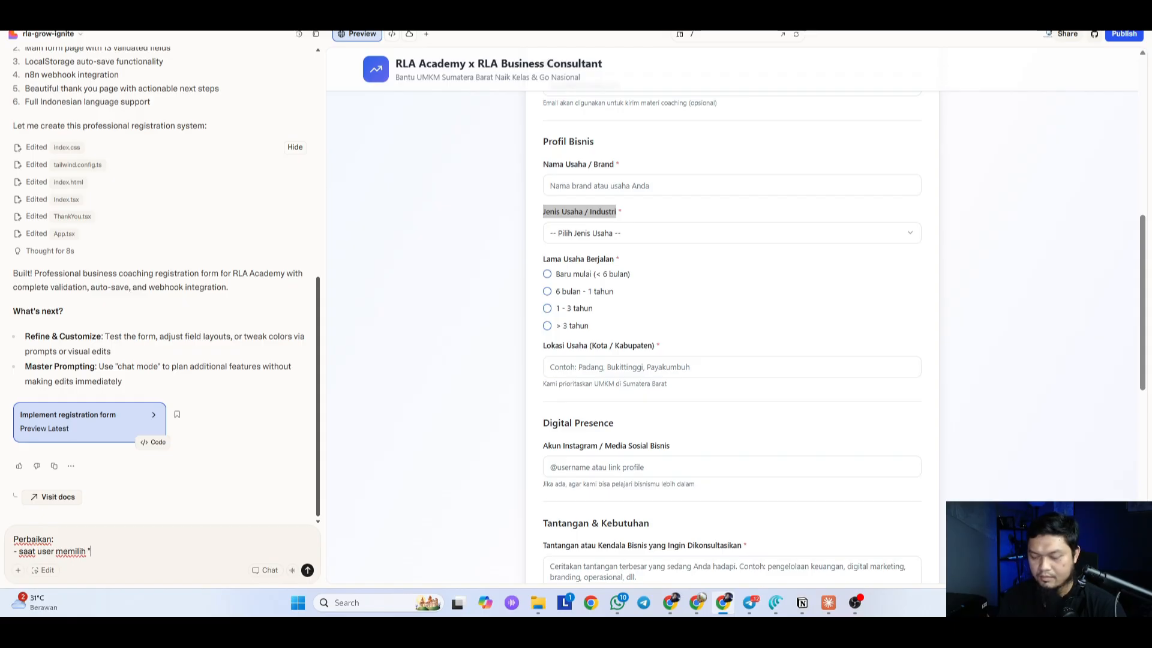
pyautogui.hotkey('ctrl', 'v')
pyautogui.write('"')
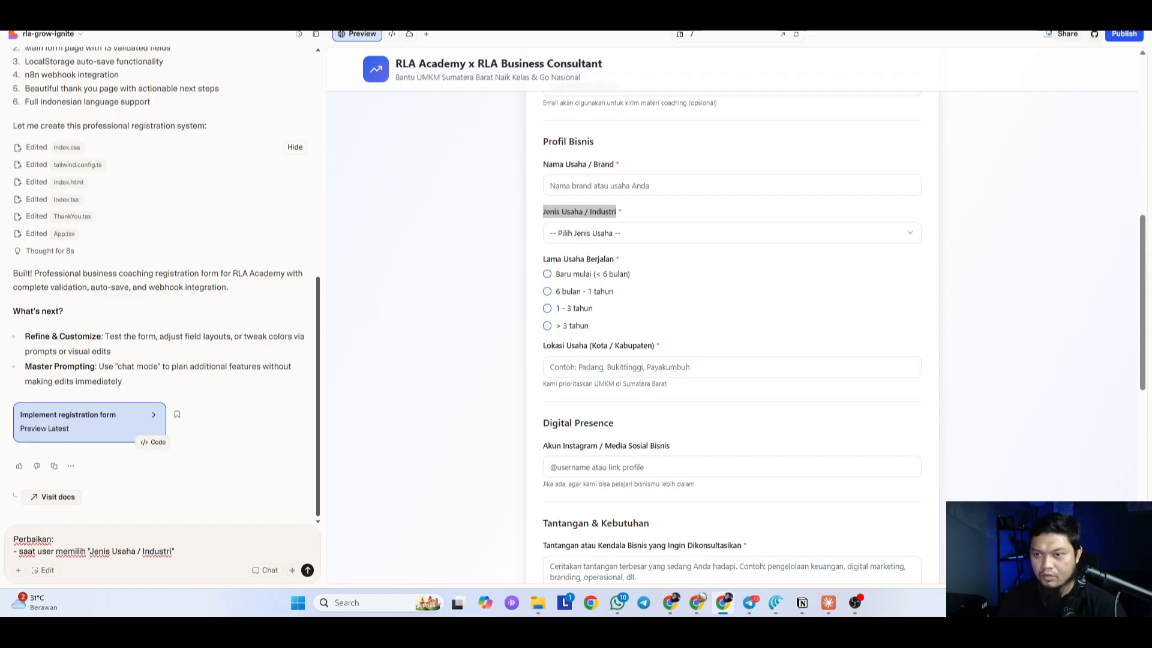
pyautogui.click(607, 239)
pyautogui.click(189, 570)
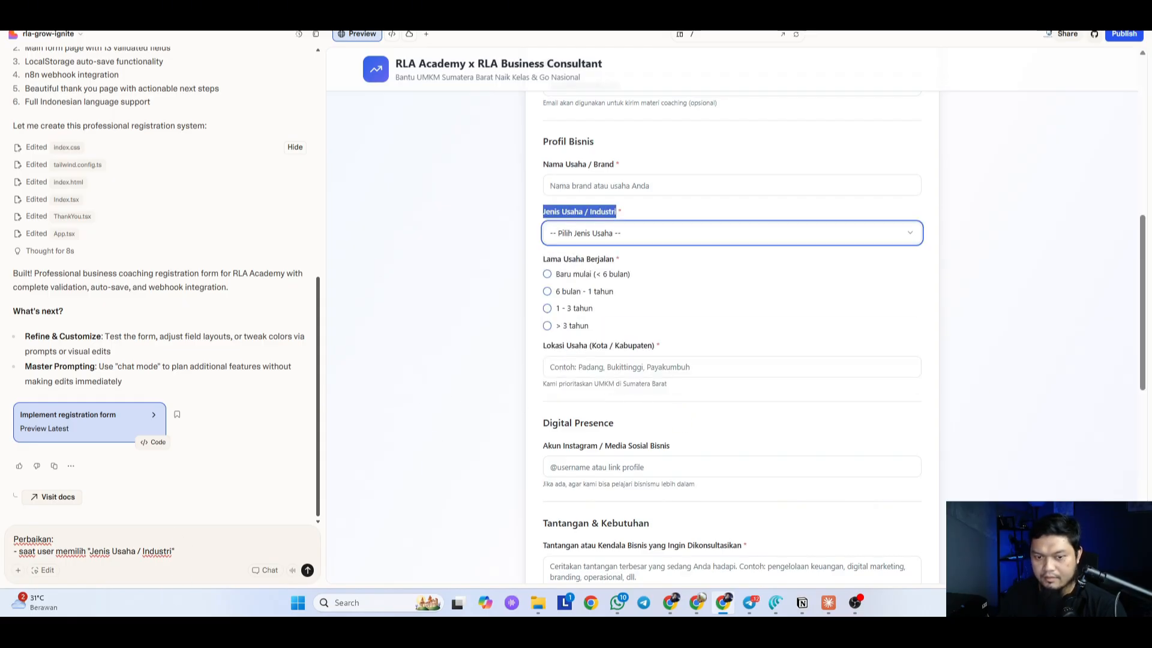
# Step: Finish the point: choosing 'Lainnya' lets users write their own business type (Text)
pyautogui.write('La')
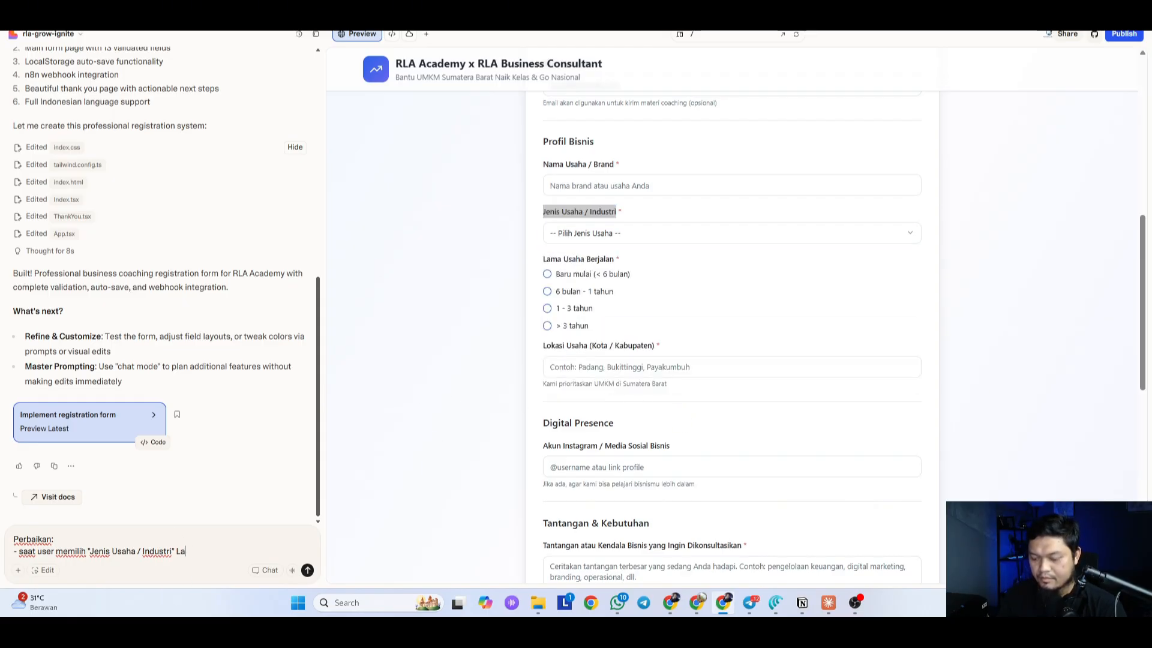
pyautogui.write('innya')
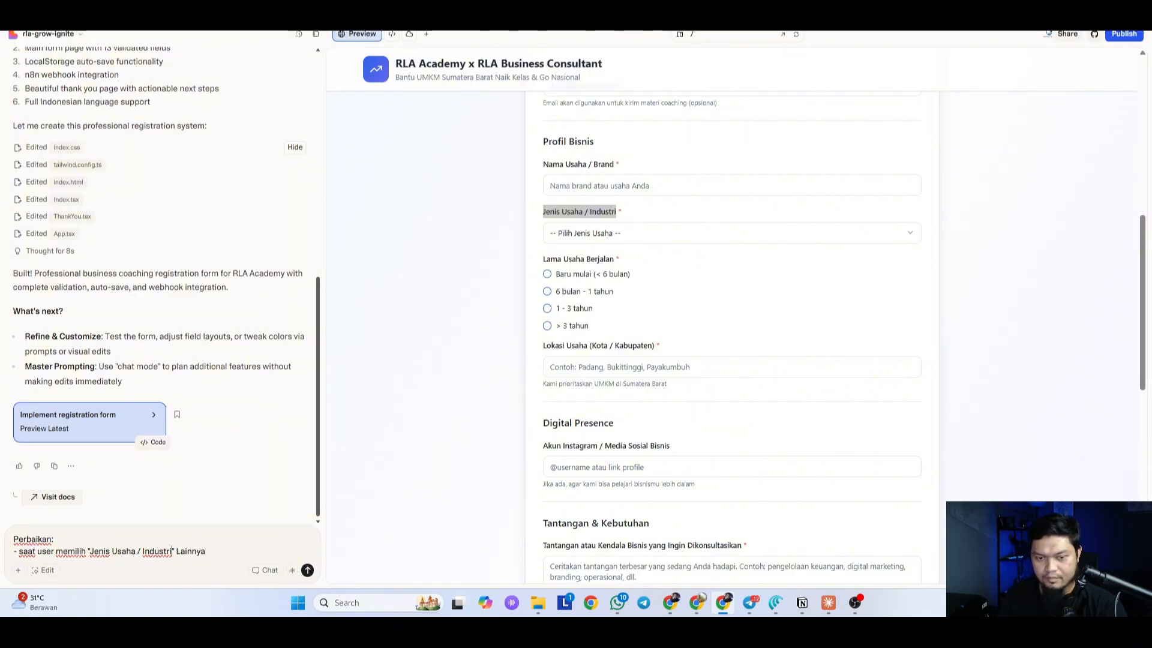
pyautogui.press('BackSpace')
pyautogui.press('BackSpace')
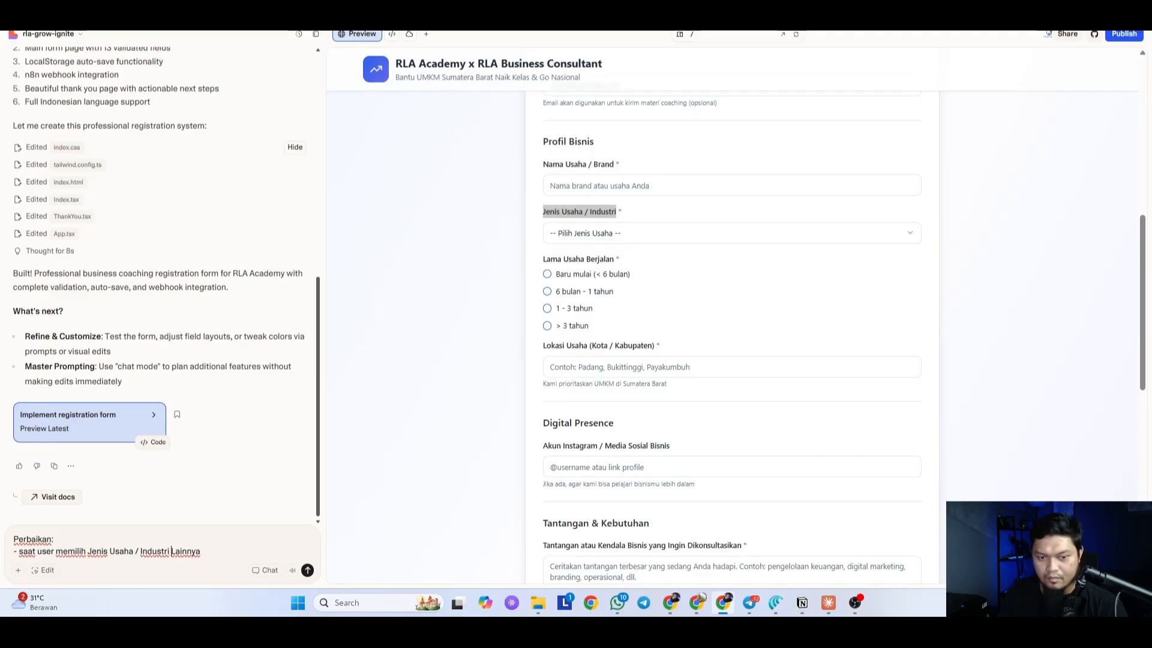
pyautogui.write('nya dala')
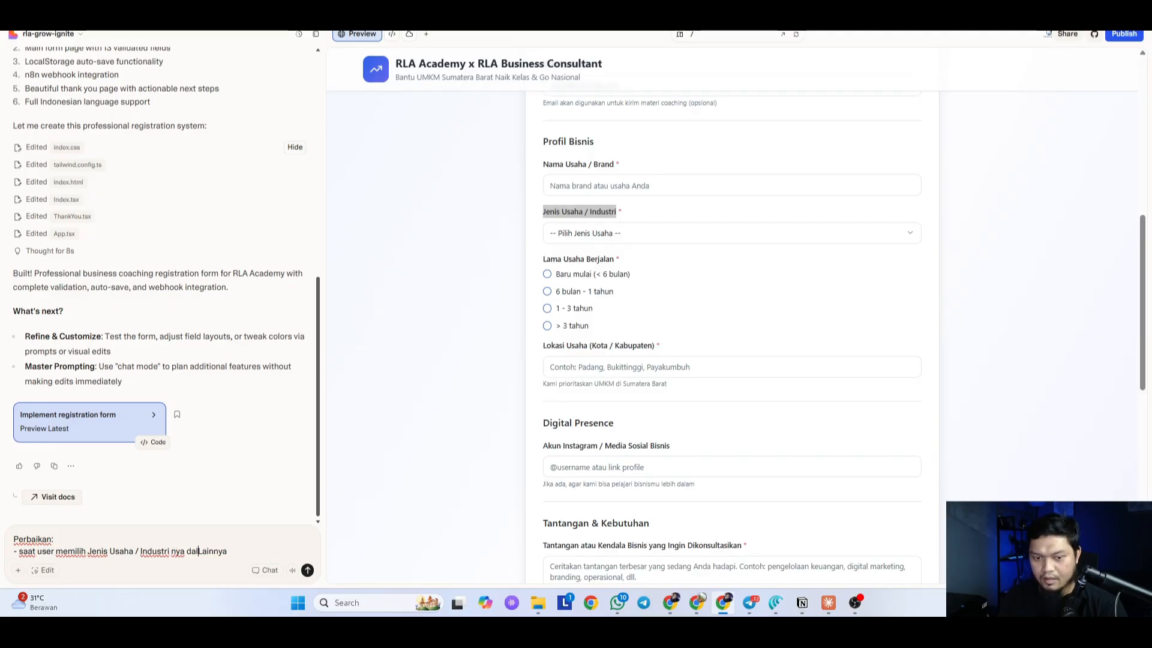
pyautogui.write('dalah "')
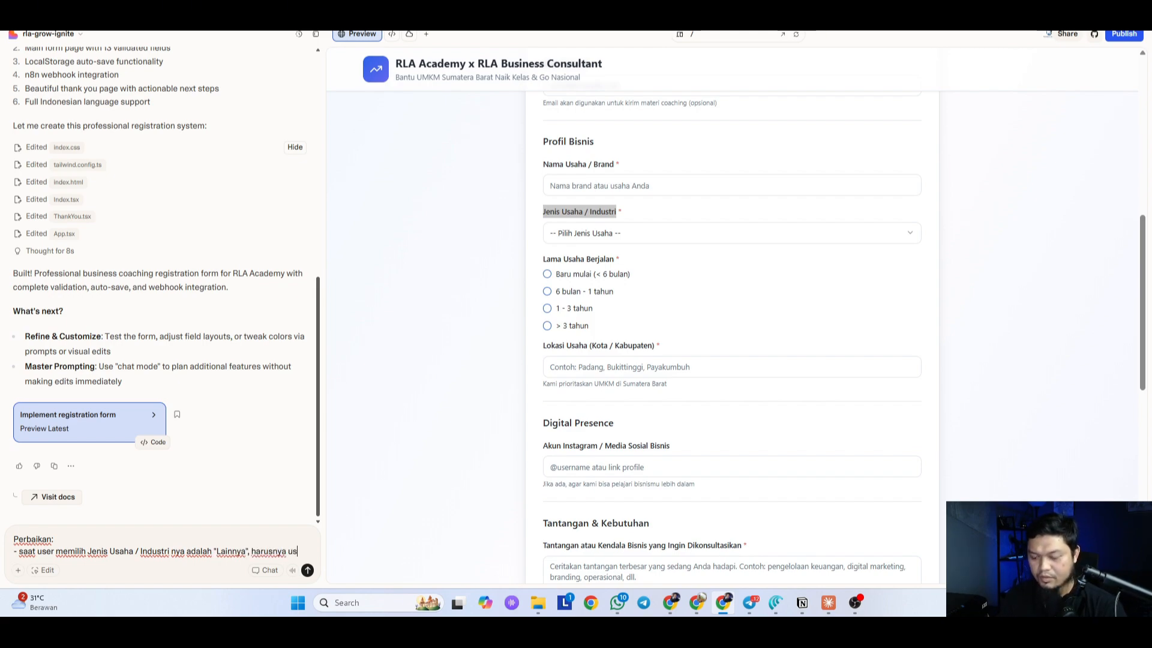
pyautogui.write('isa mengisi/')
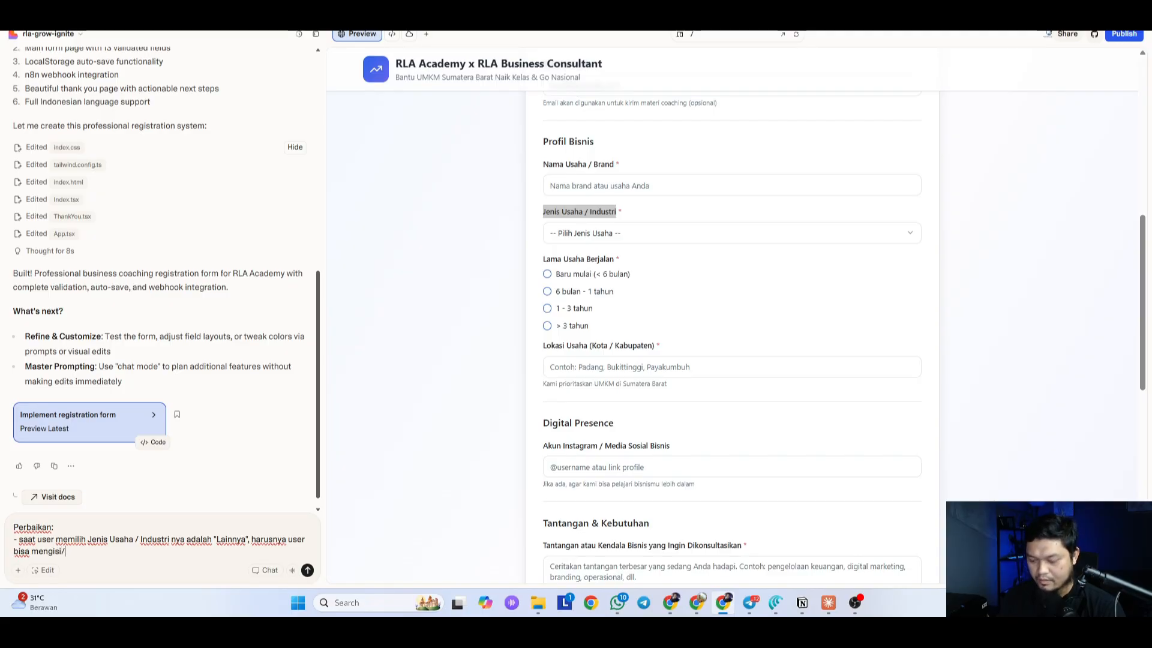
pyautogui.write('menulis')
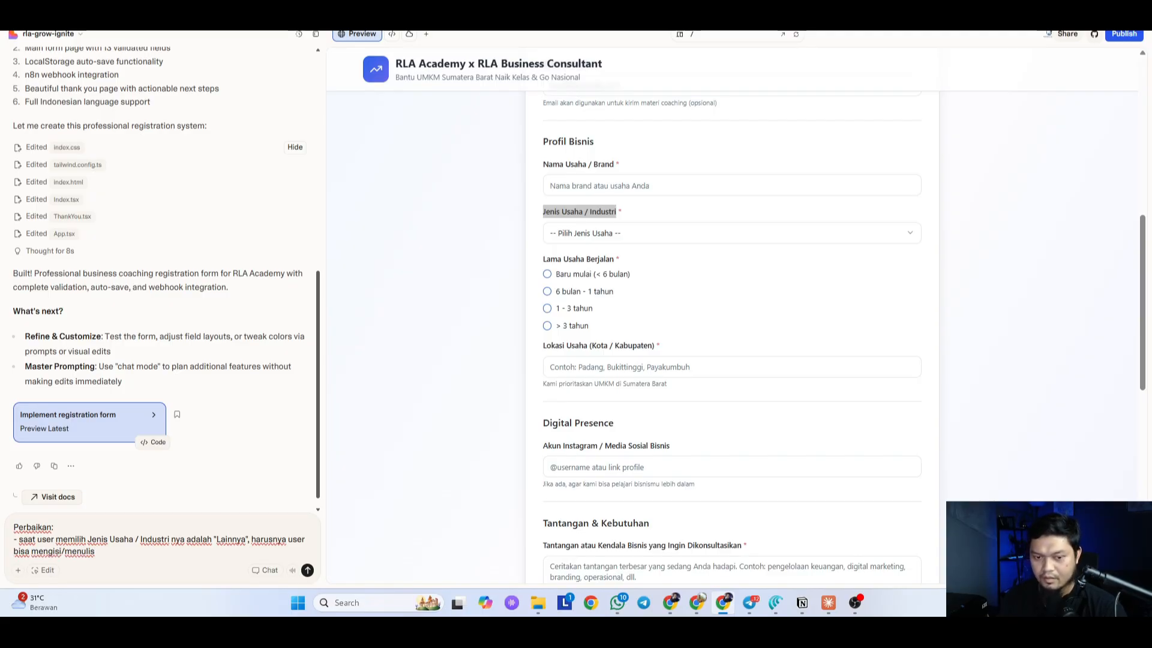
pyautogui.write('Jenis Usaha / Industri')
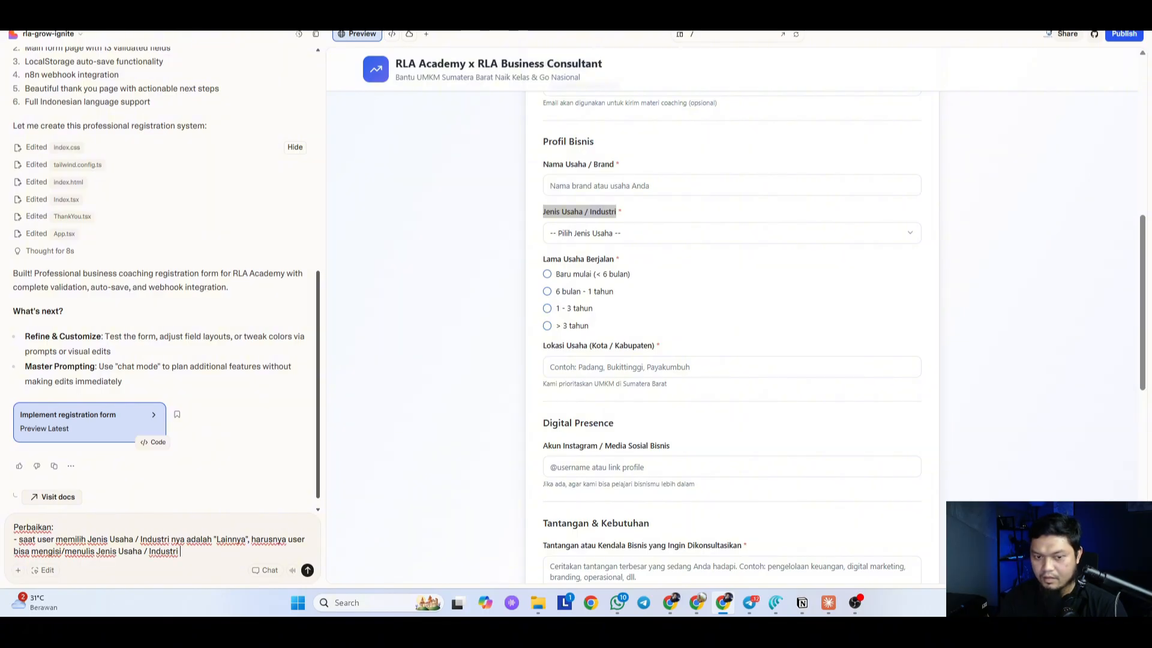
pyautogui.write('yang sesuai')
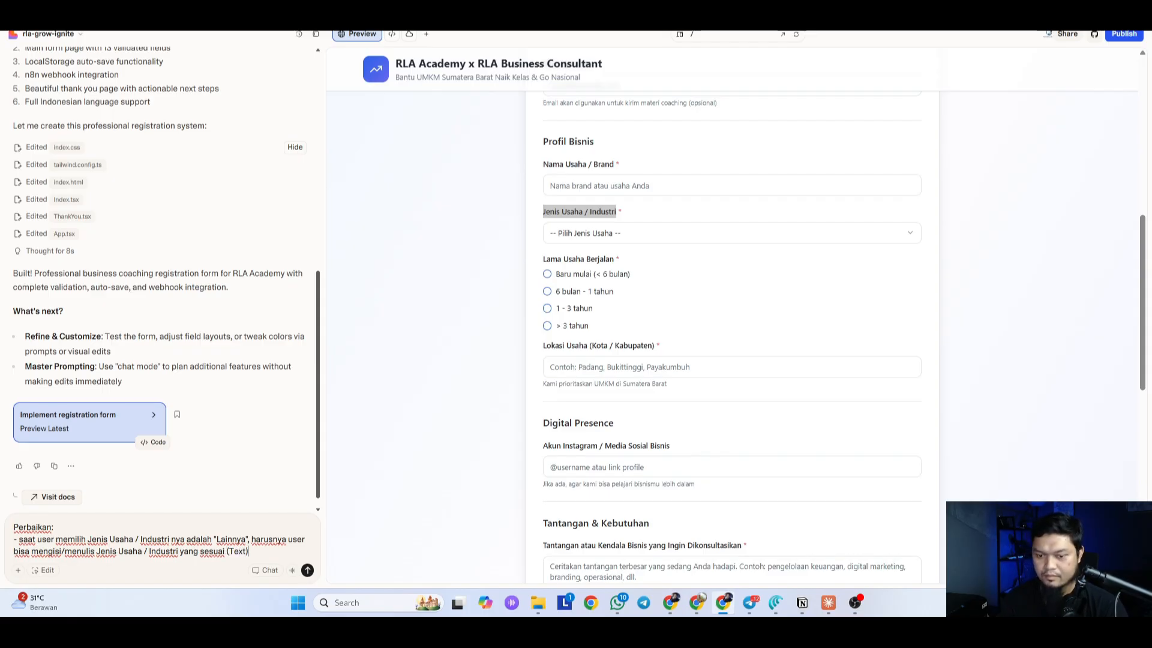
pyautogui.write('(Text)')
pyautogui.hotkey('shift', 'Return')
pyautogui.hotkey('shift', 'Return')
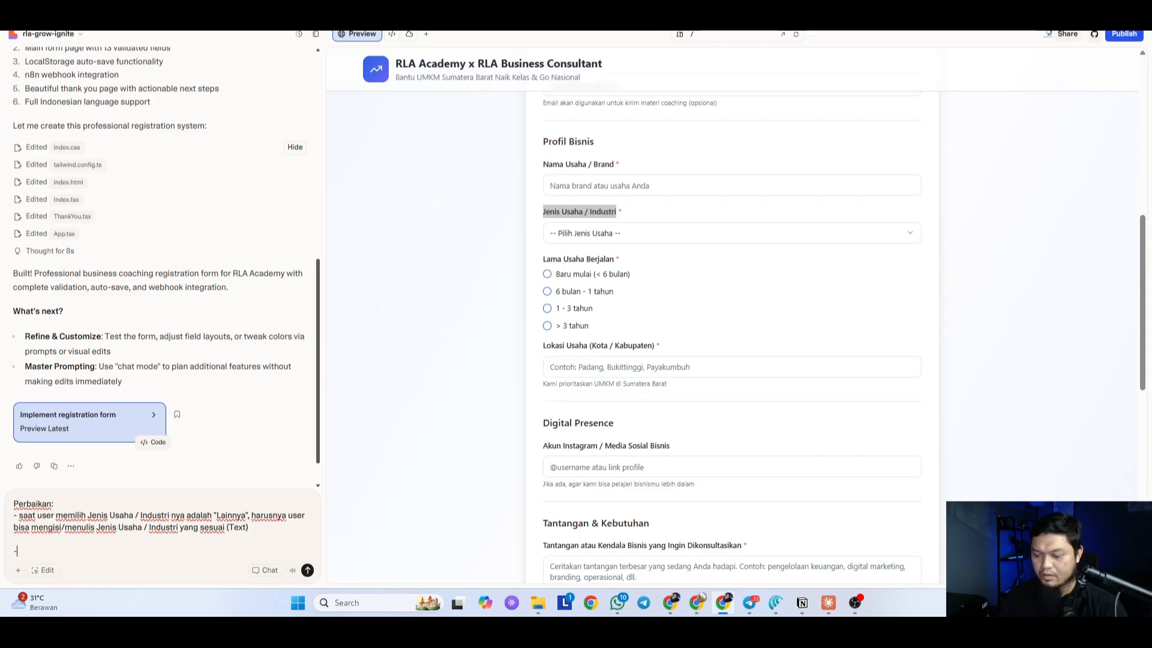
# Step: Add a second point: 'Lainnya' for 'Darimana Kamu Mengetahui Program Ini?' also lets users type answers
pyautogui.scroll(-10, 709, 437)
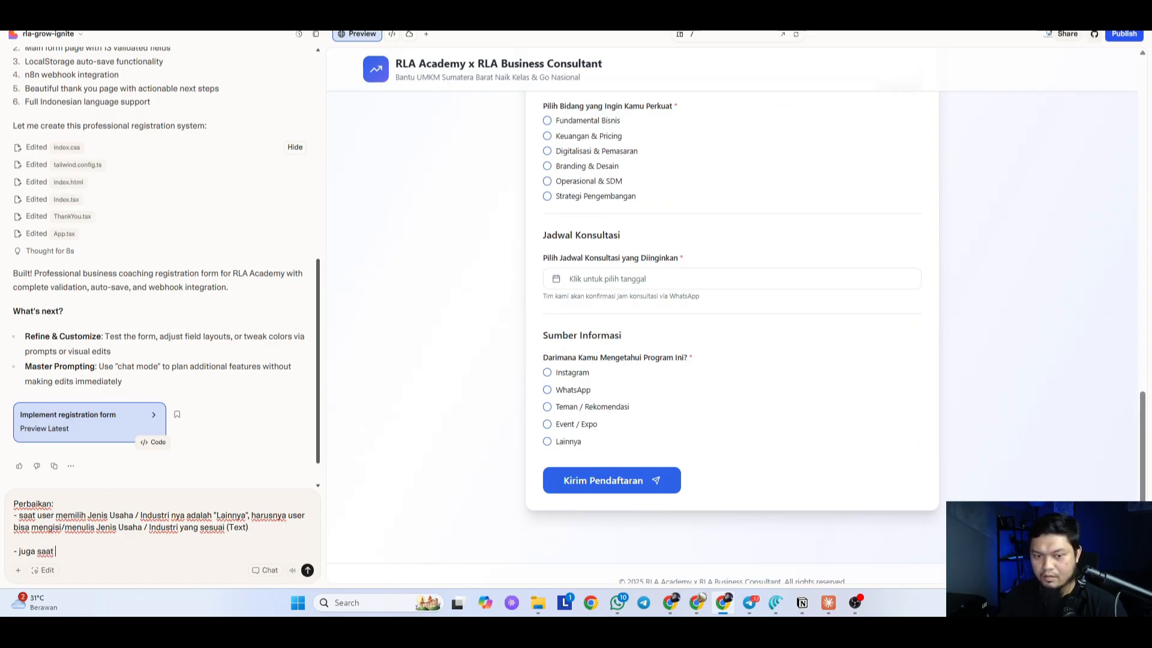
pyautogui.write('user memi')
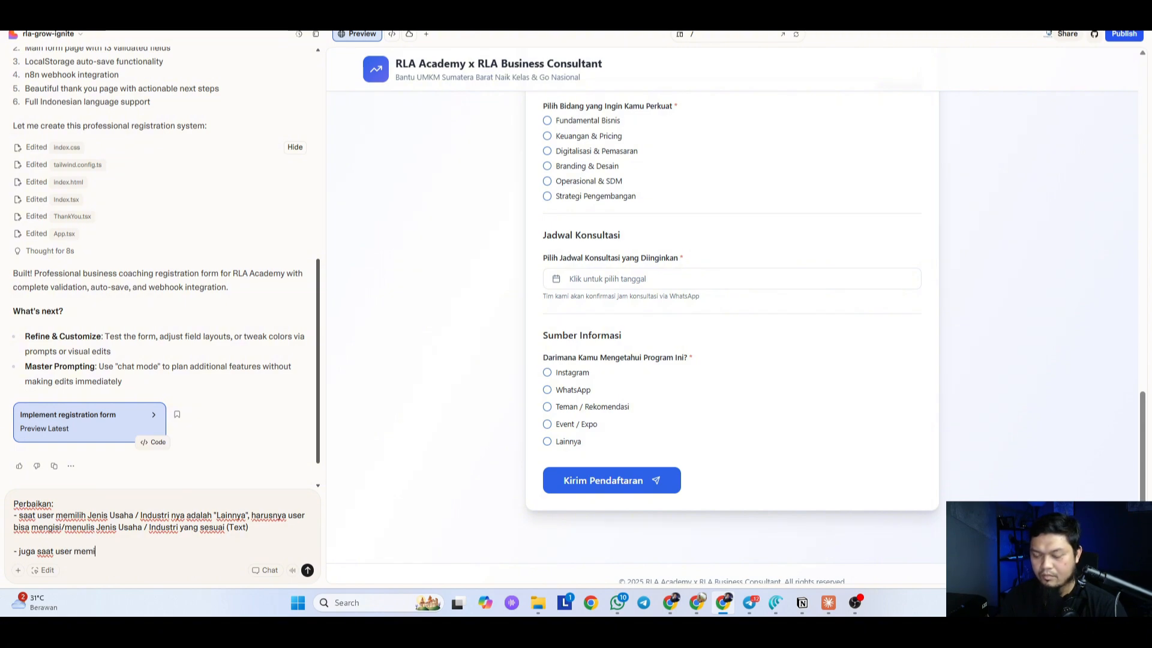
pyautogui.write('lih ')
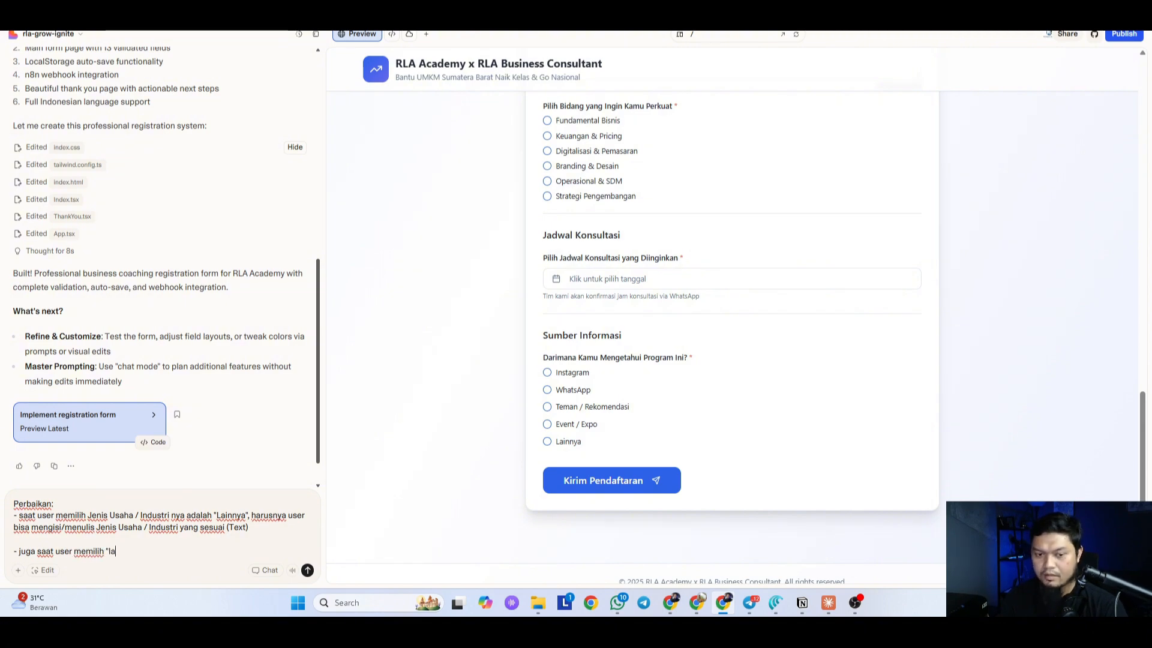
pyautogui.write('"Lainnya" untuk')
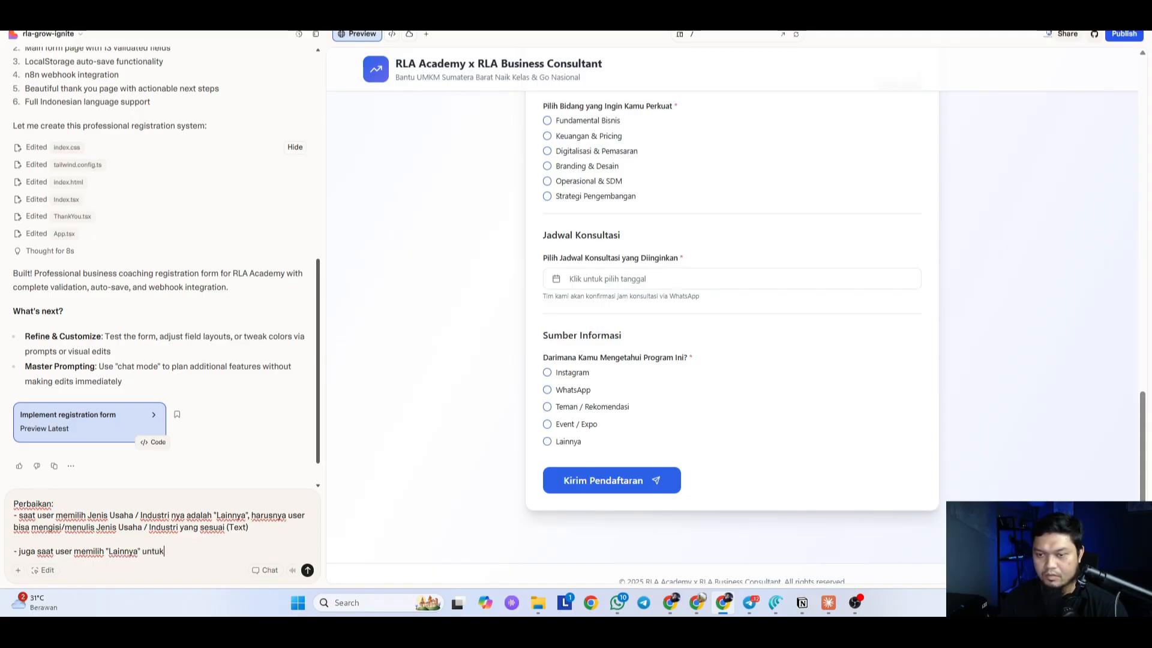
pyautogui.press('BackSpace')
pyautogui.press('BackSpace')
pyautogui.press('BackSpace')
pyautogui.press('BackSpace')
pyautogui.press('BackSpace')
pyautogui.press('BackSpace')
pyautogui.press('BackSpace')
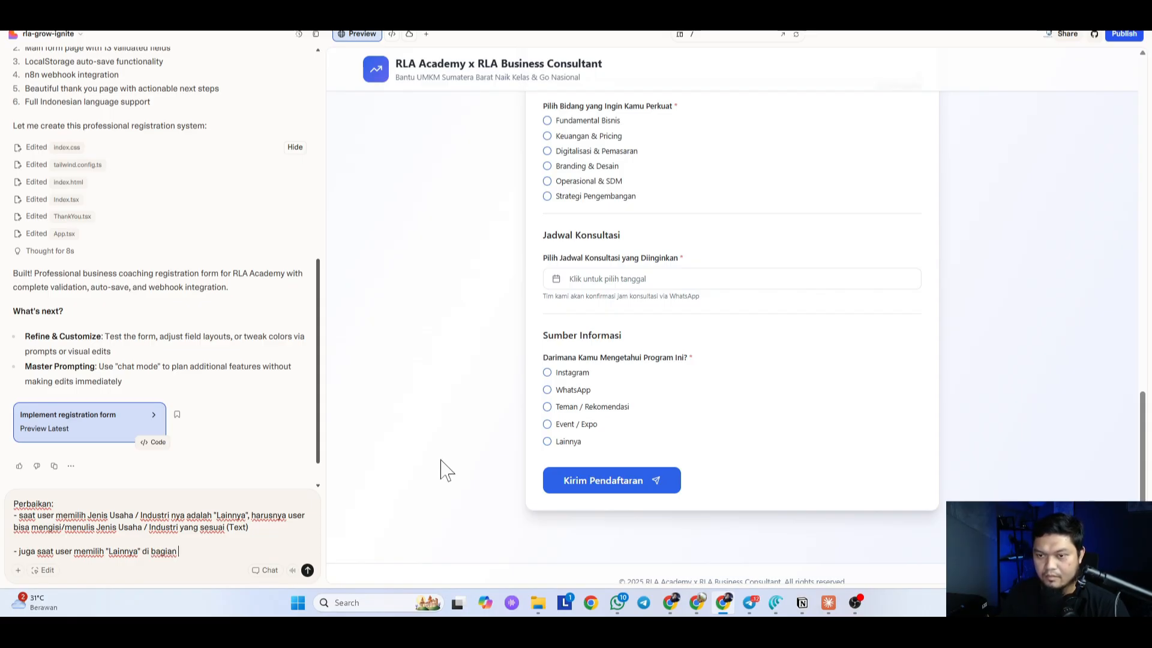
pyautogui.moveTo(543, 358); pyautogui.dragTo(690, 363)
pyautogui.hotkey('ctrl', 'c')
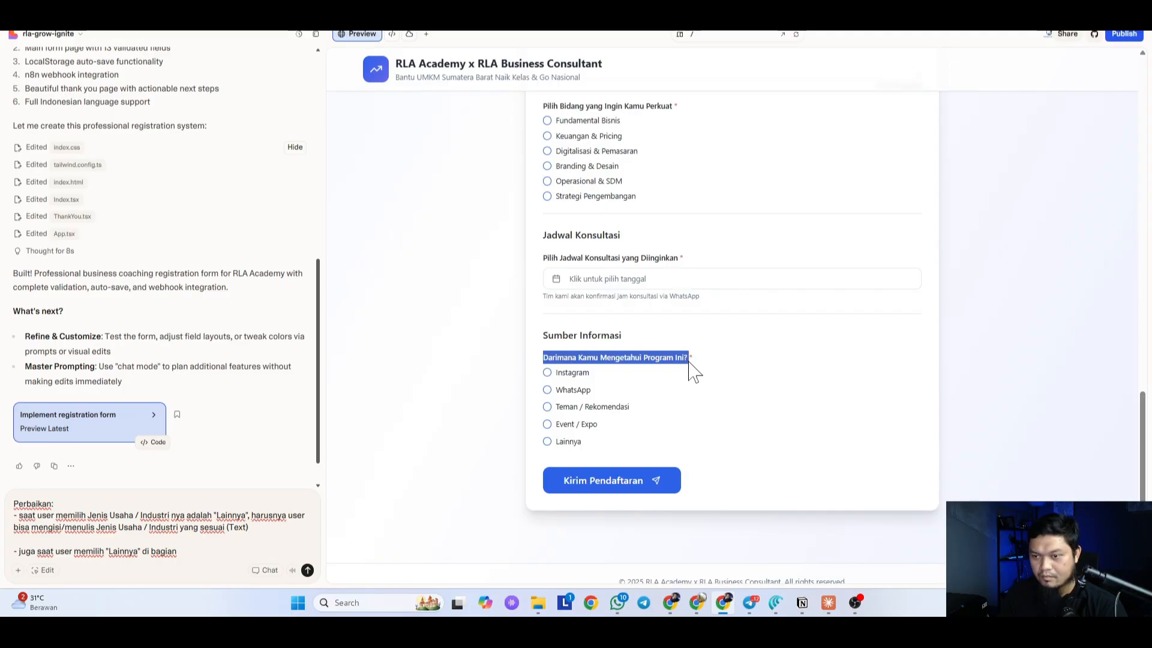
pyautogui.click(180, 551)
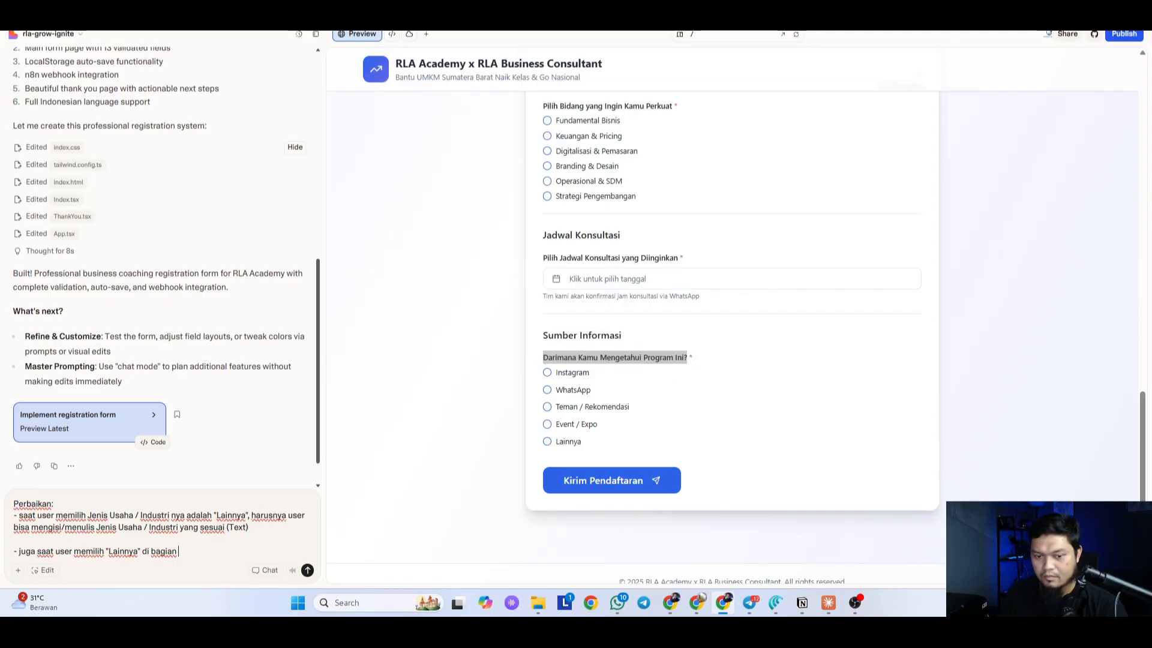
pyautogui.hotkey('ctrl', 'v')
pyautogui.write('"')
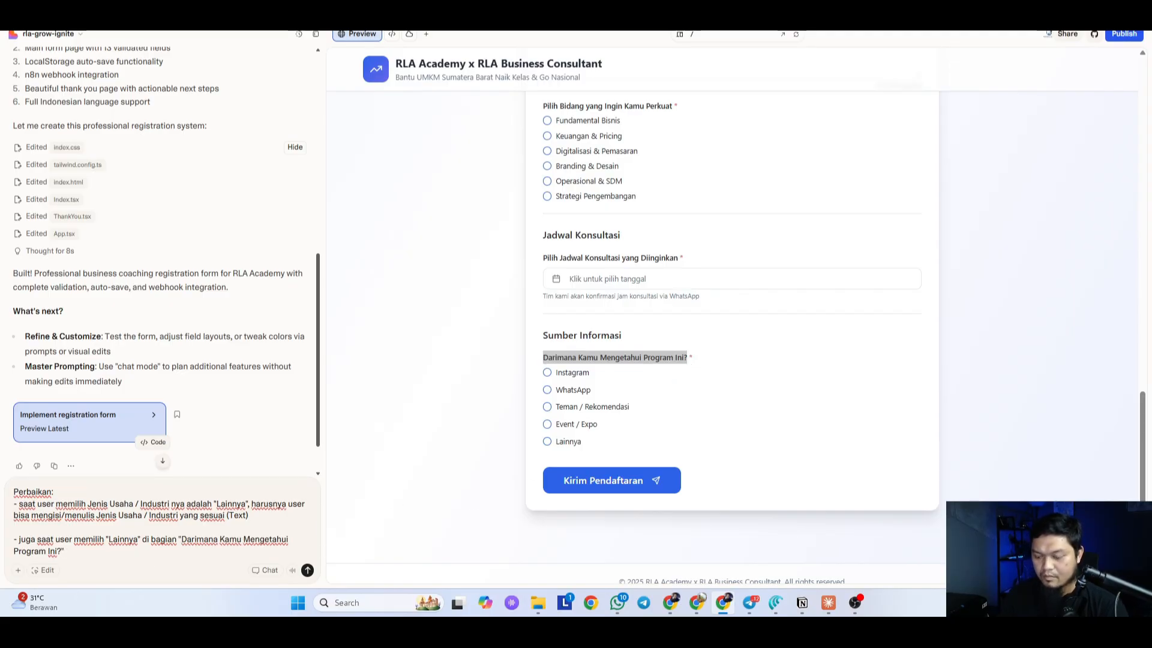
pyautogui.write(', user j')
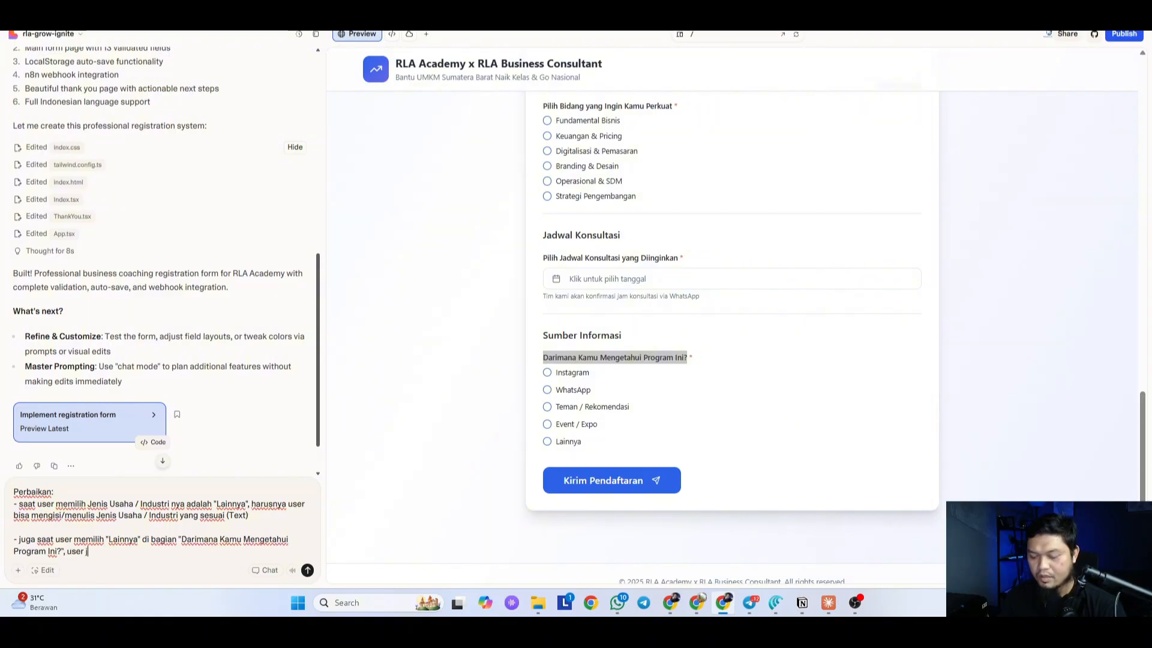
pyautogui.write('uga bisa menge')
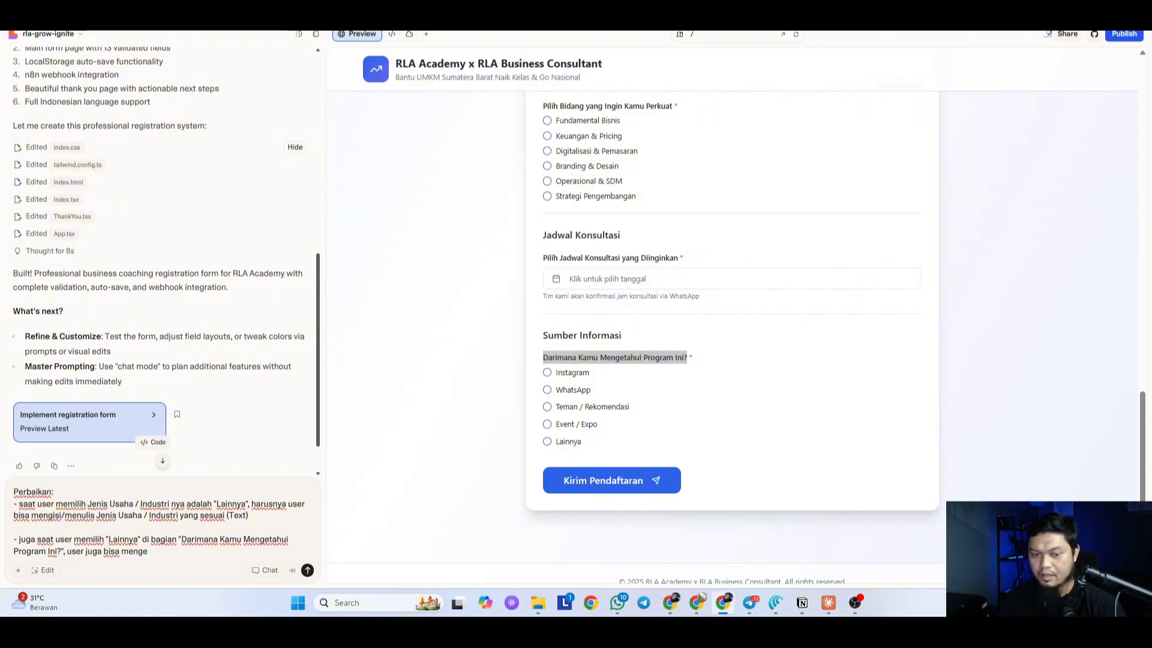
pyautogui.write('tikkan ')
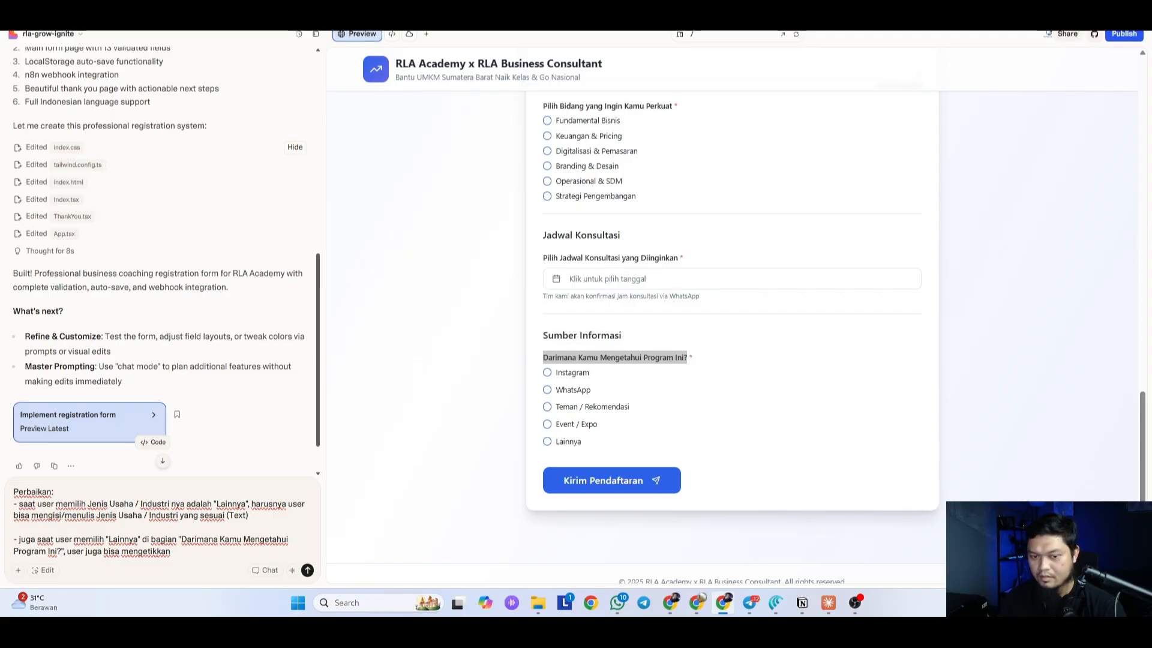
pyautogui.write('j')
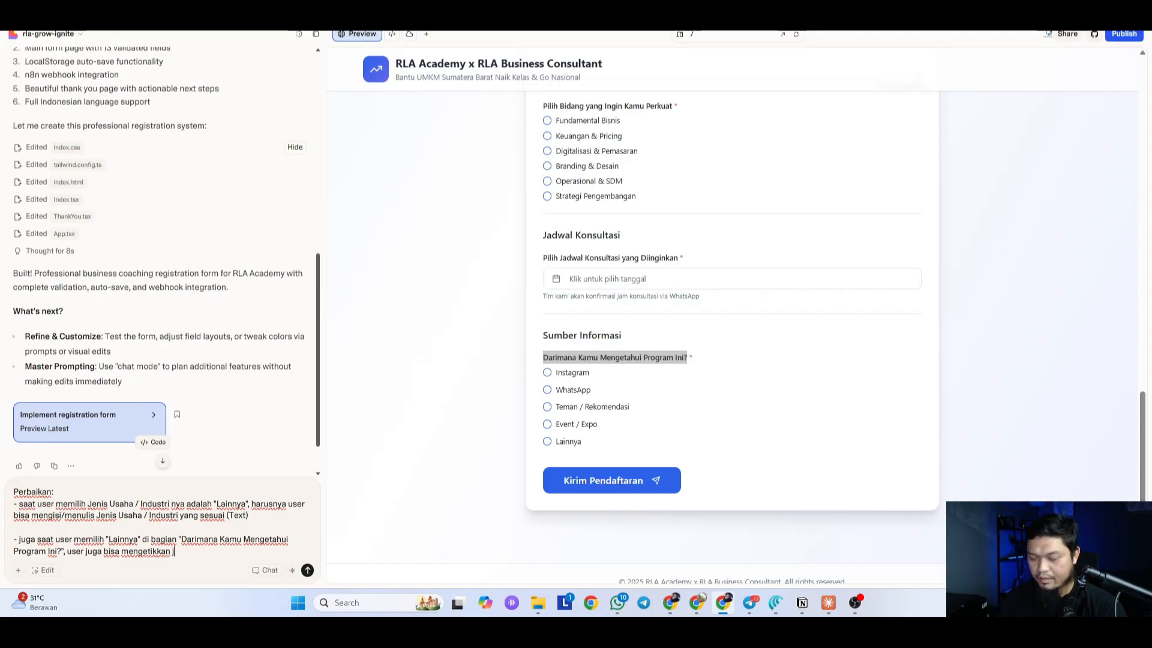
pyautogui.write('awaban mereka')
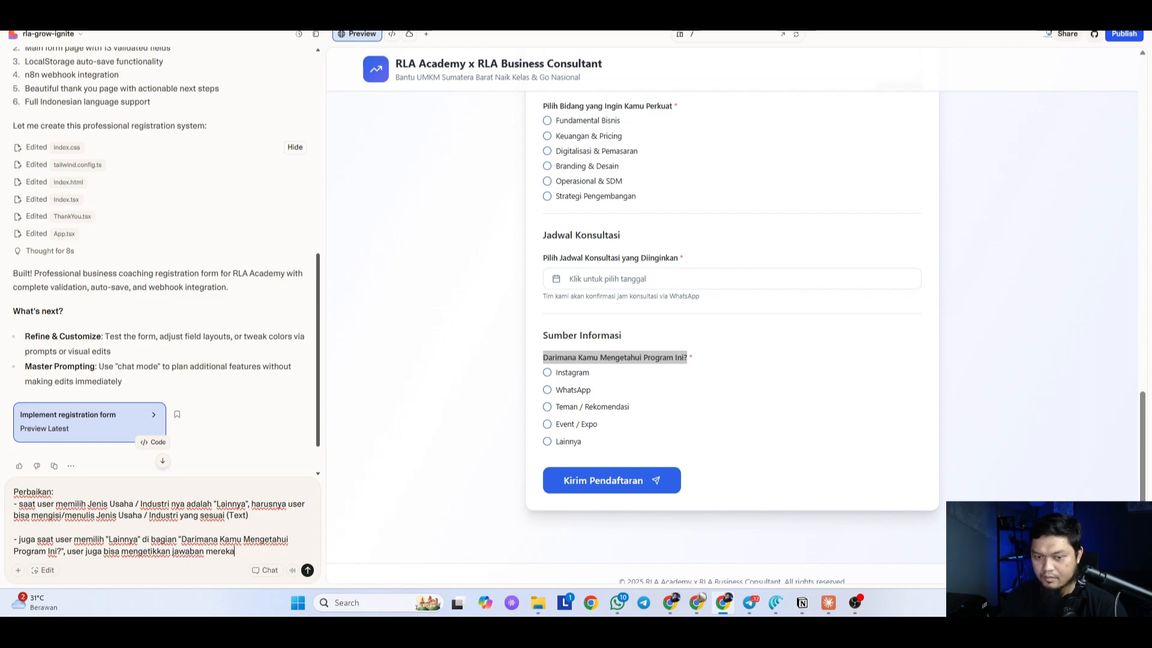
# Step: Send the two-point fix request to Lovable and bring Claude forward
pyautogui.scroll(-1, 141, 450)
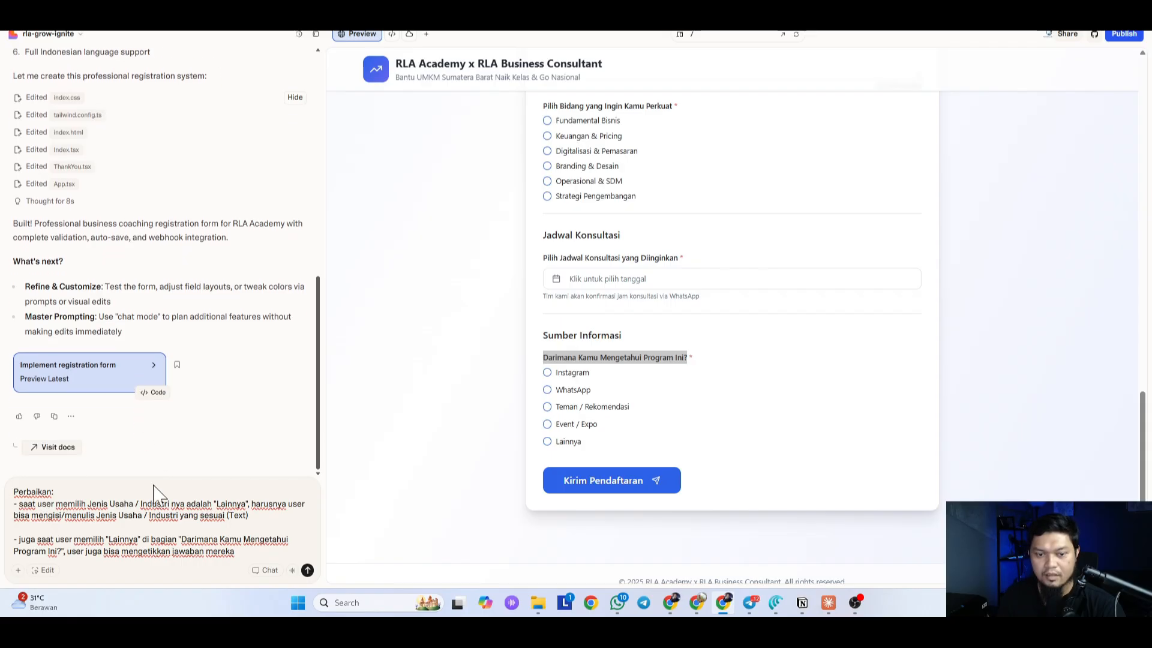
pyautogui.scroll(7, 663, 360)
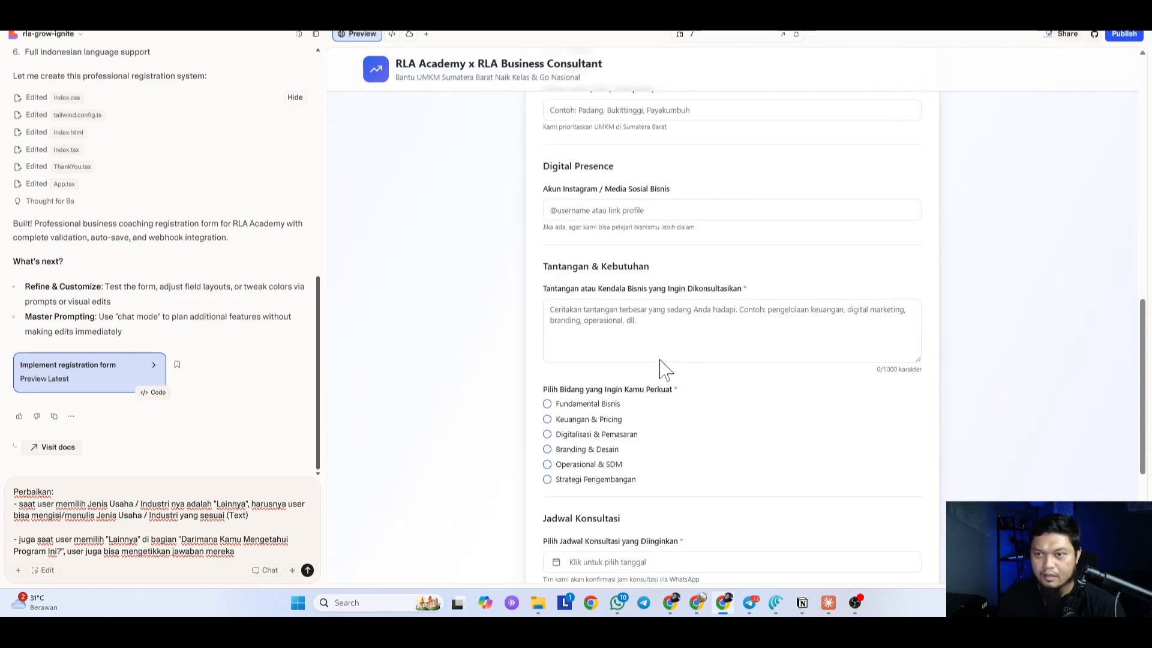
pyautogui.scroll(10, 663, 360)
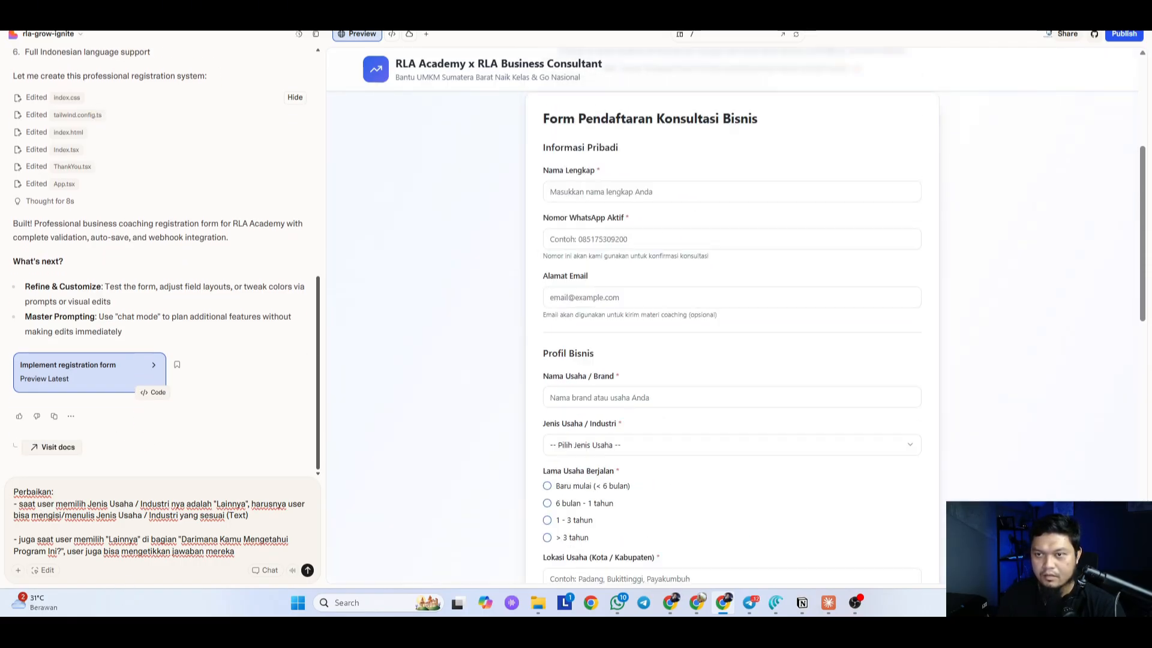
pyautogui.scroll(-17, 663, 360)
pyautogui.click(307, 570)
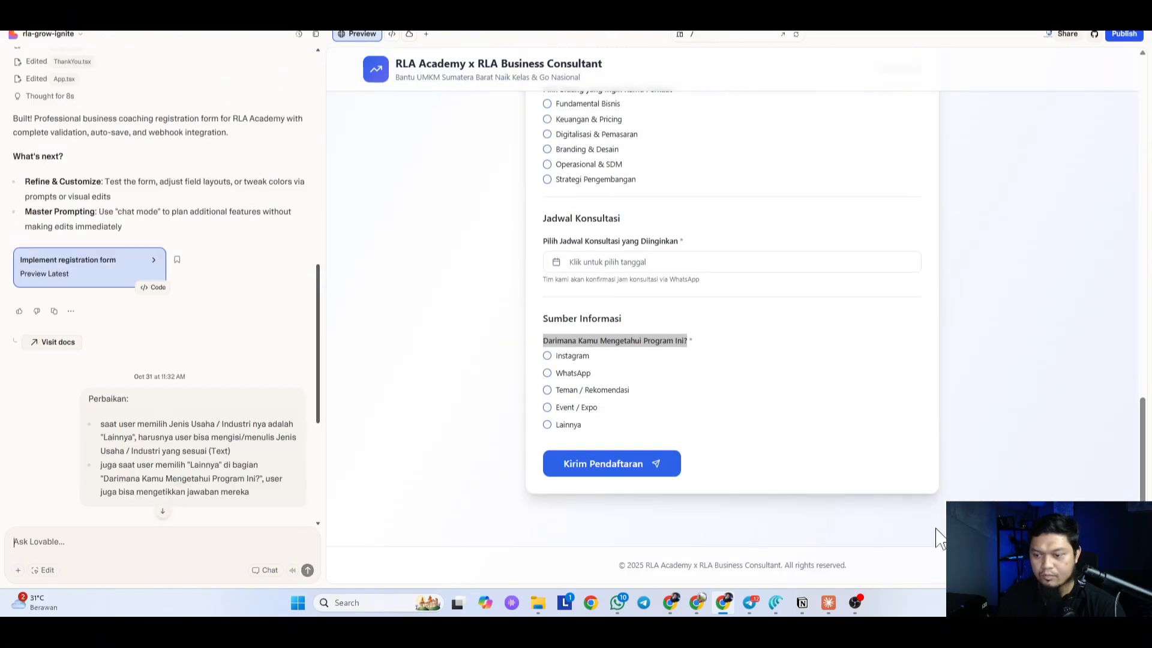
pyautogui.click(825, 609)
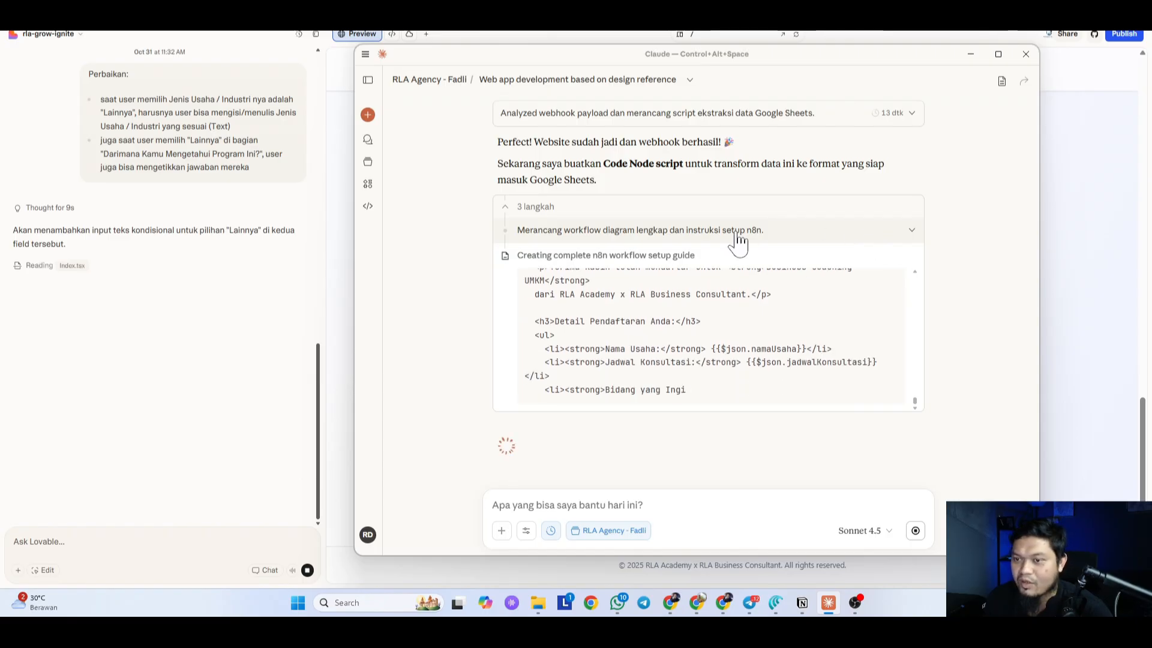
# Step: Open Claude's n8n Code node business coaching script artifact and copy it with Salin
pyautogui.scroll(1, 456, 273)
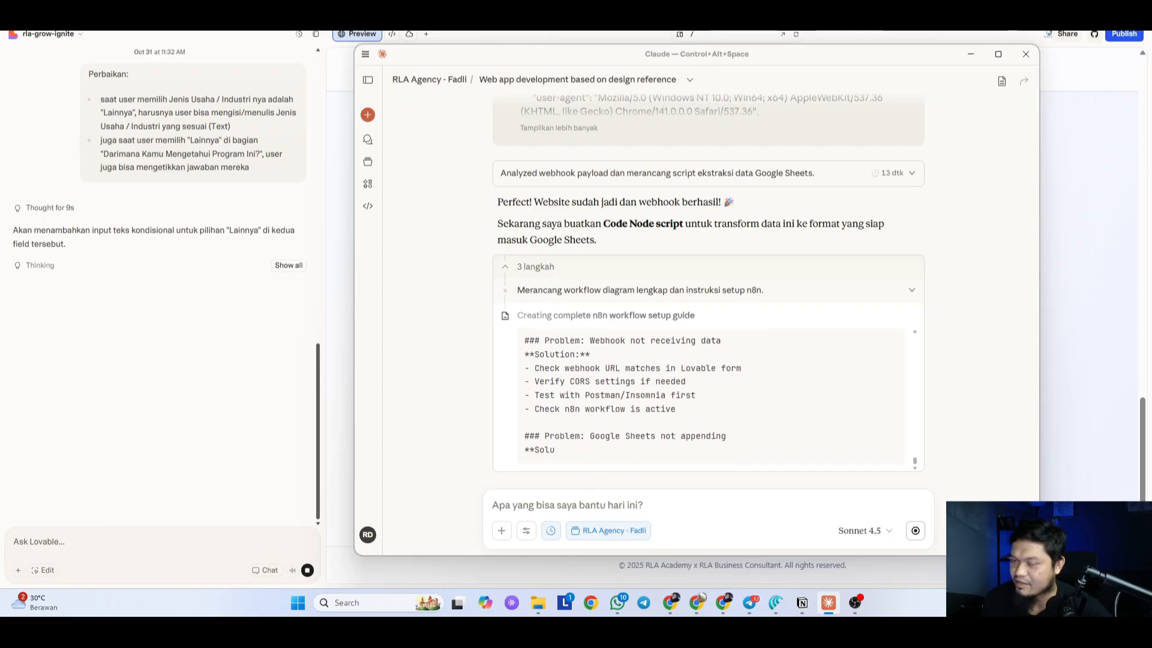
pyautogui.moveTo(811, 60); pyautogui.dragTo(767, 53)
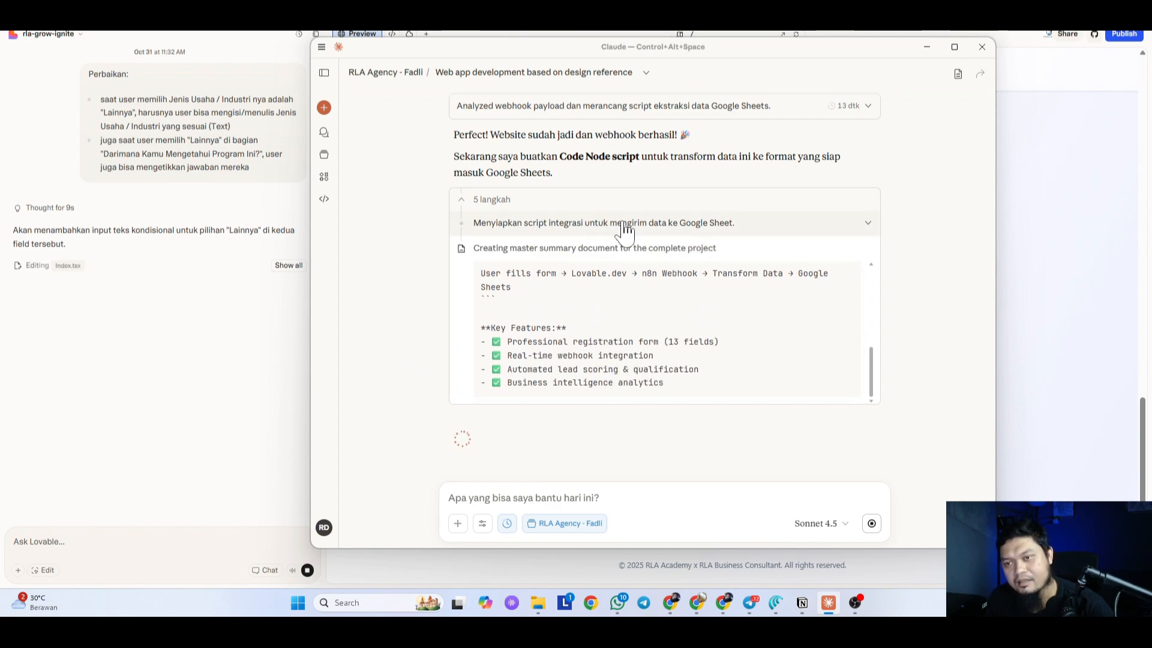
pyautogui.click(624, 224)
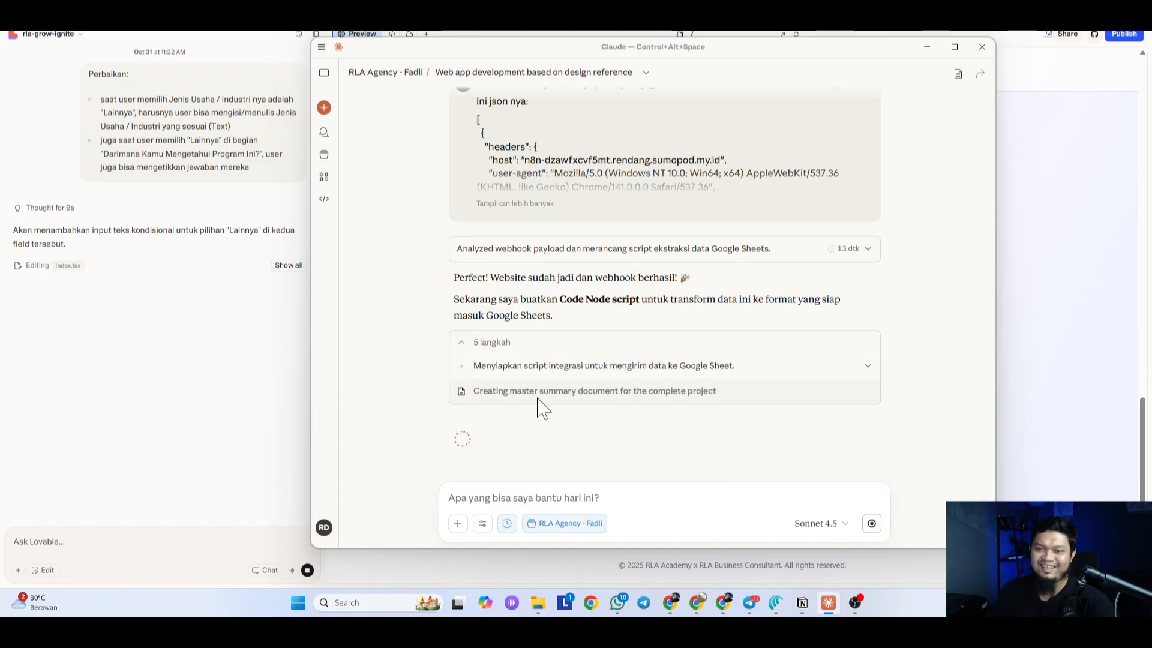
pyautogui.click(503, 343)
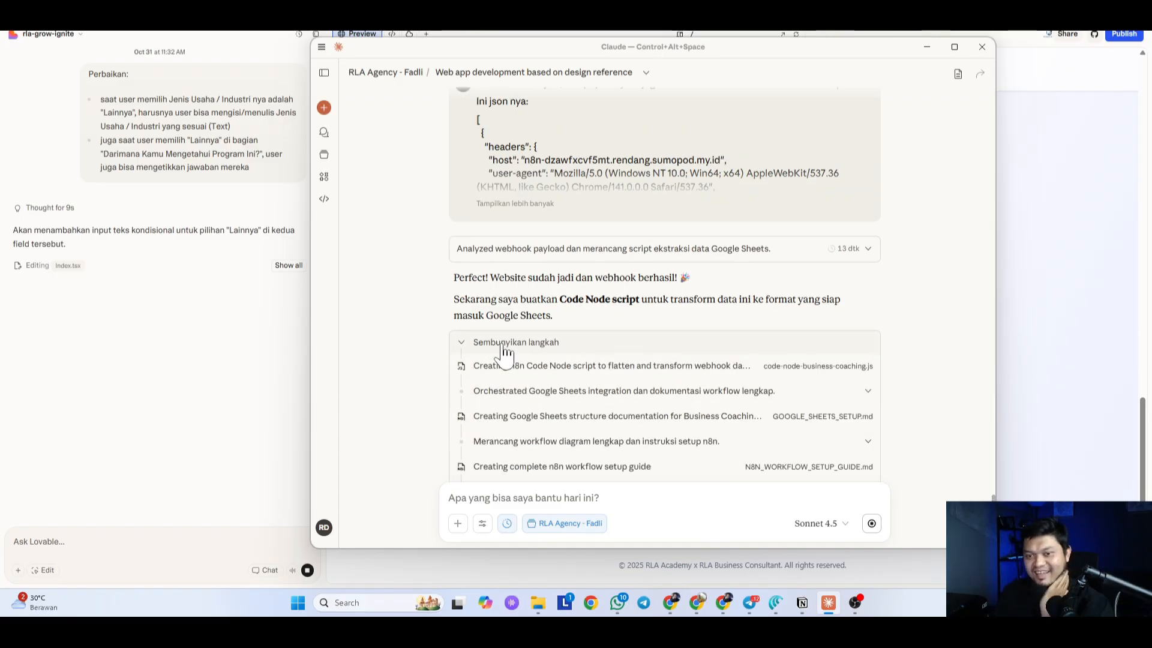
pyautogui.scroll(-2, 504, 349)
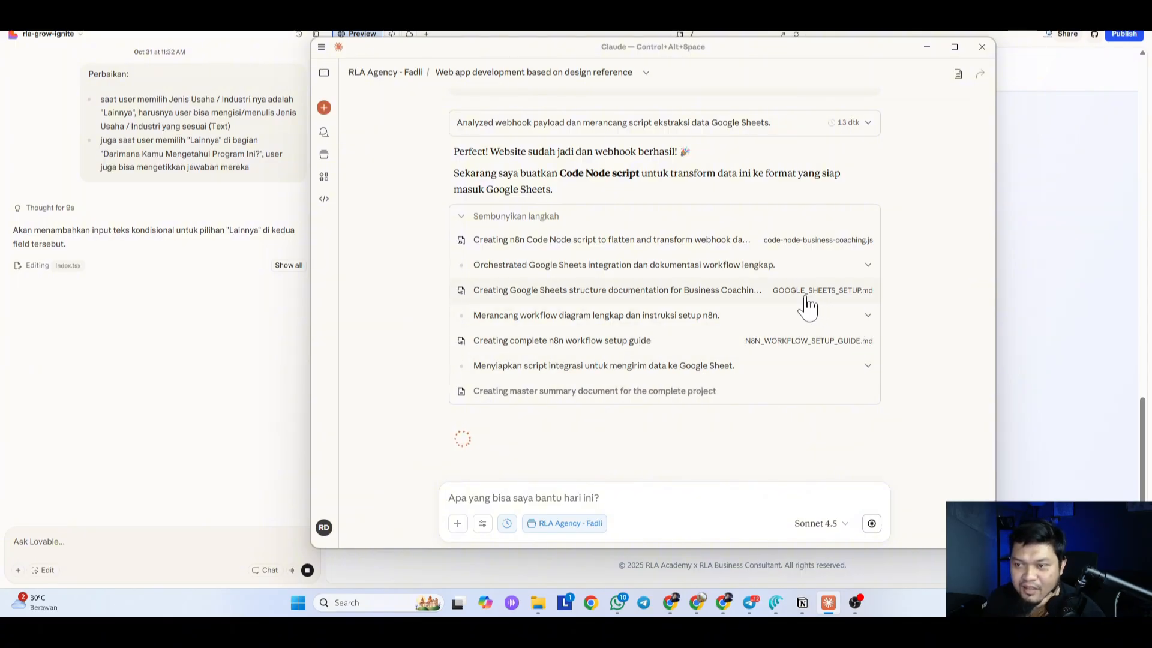
pyautogui.click(646, 243)
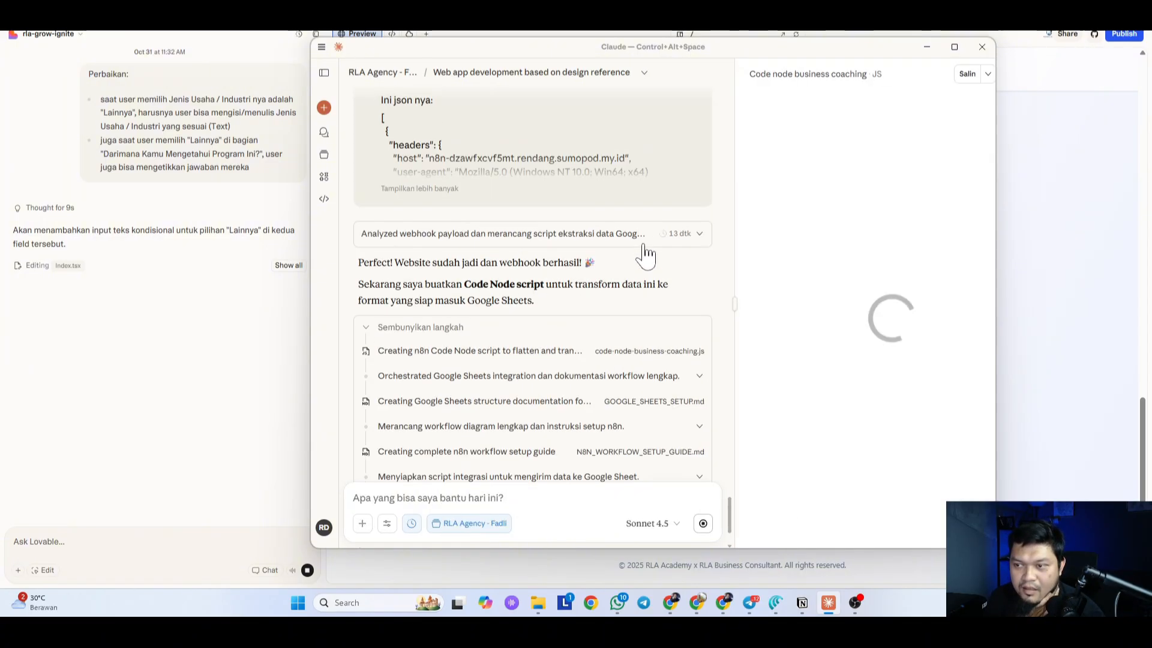
pyautogui.scroll(-20, 779, 264)
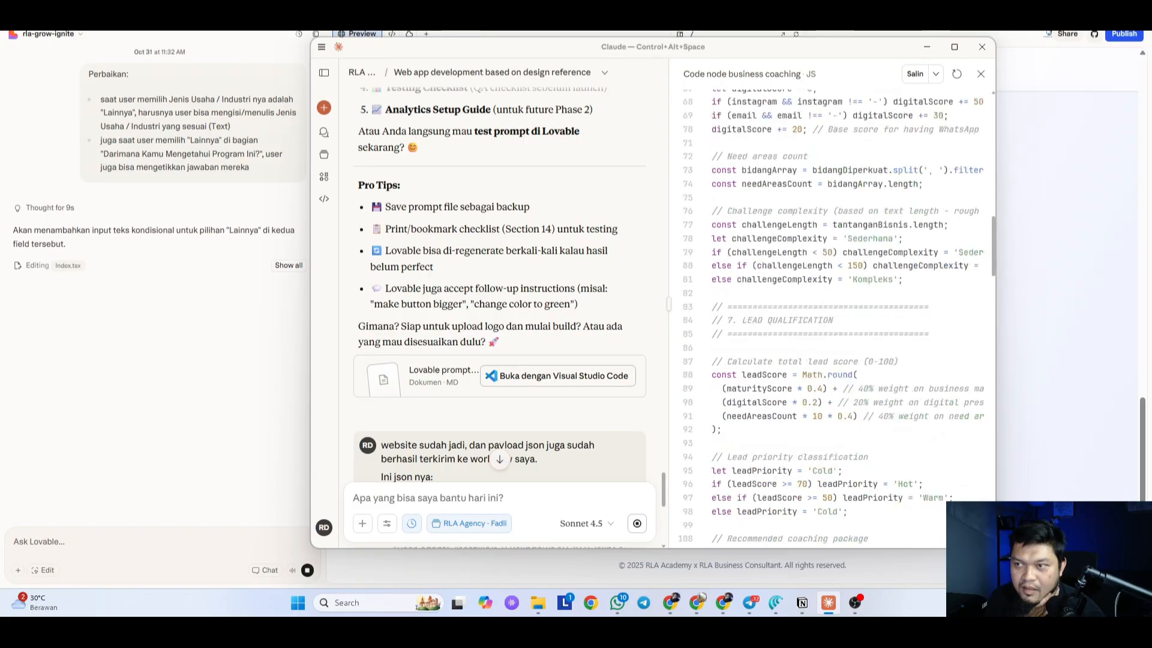
pyautogui.scroll(5, 804, 278)
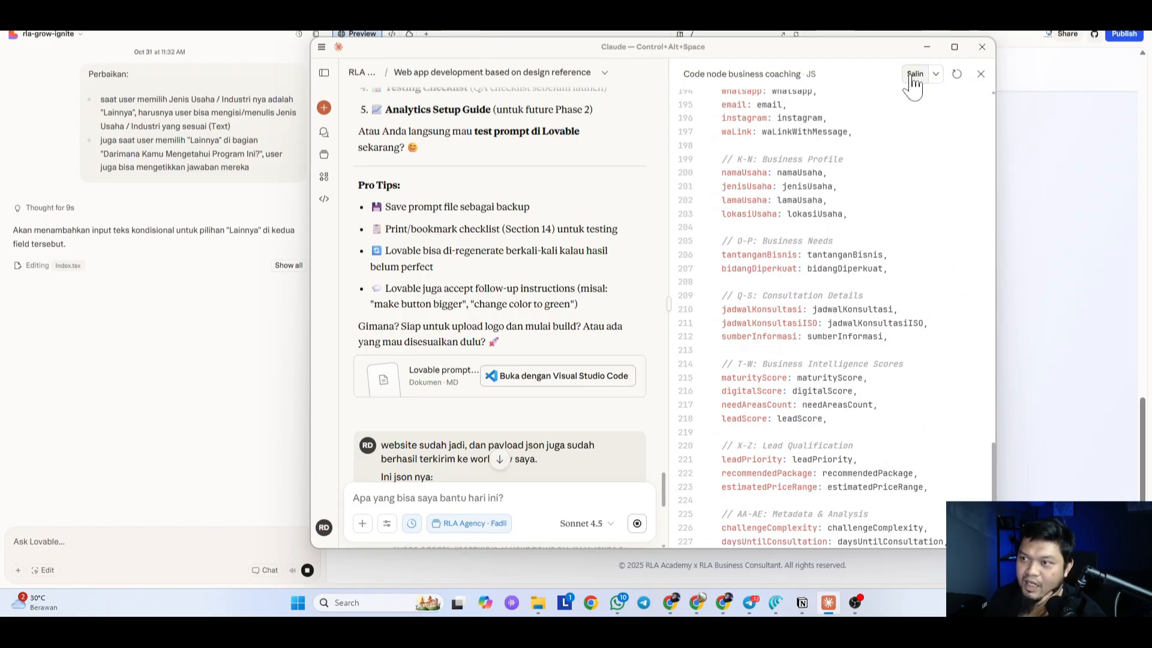
pyautogui.click(929, 46)
# Step: Replace the n8n Code node's existing code with the copied script
pyautogui.hotkey('alt', 'Tab')
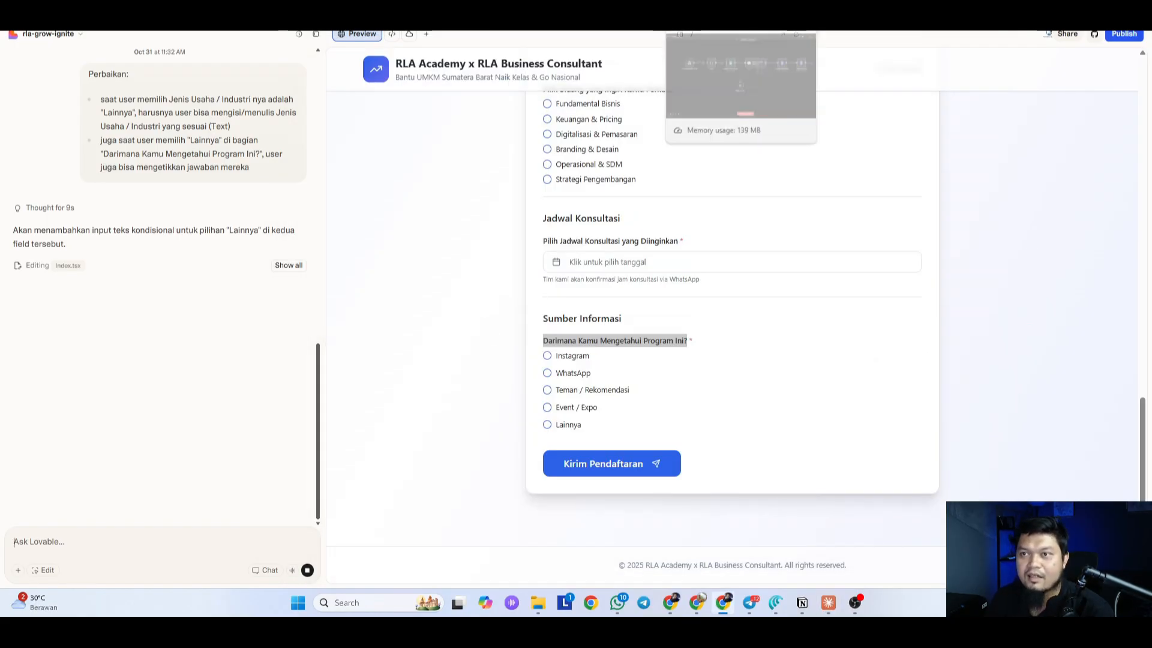
pyautogui.doubleClick(373, 223)
pyautogui.hotkey('ctrl', 'a')
pyautogui.hotkey('ctrl', 'v')
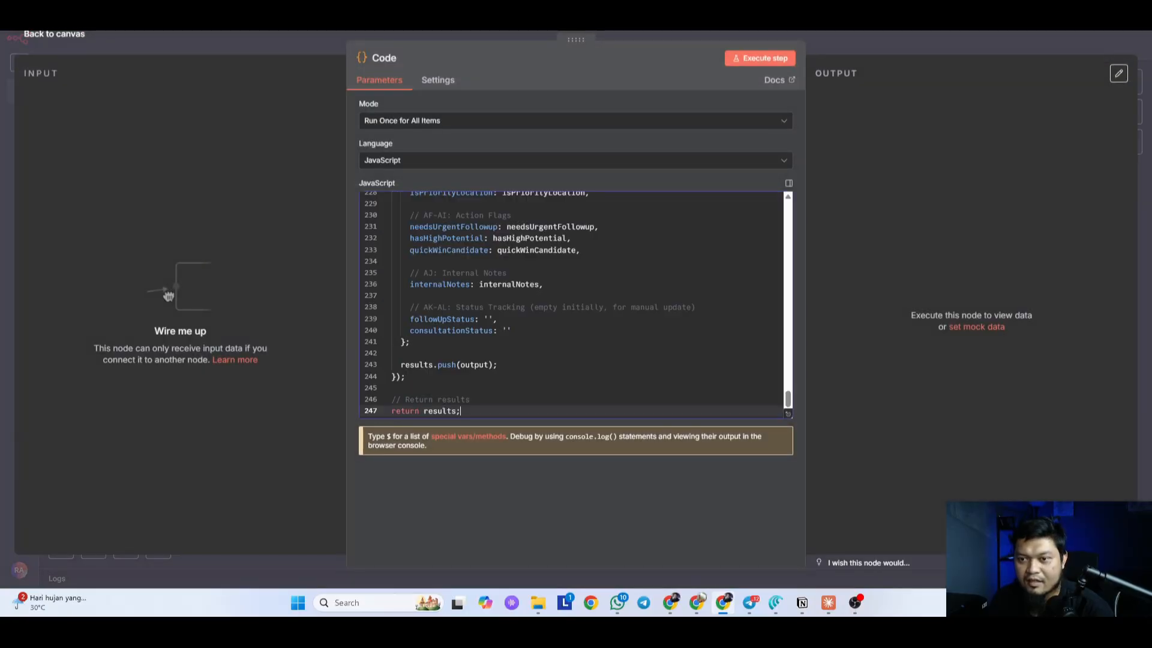
pyautogui.click(654, 43)
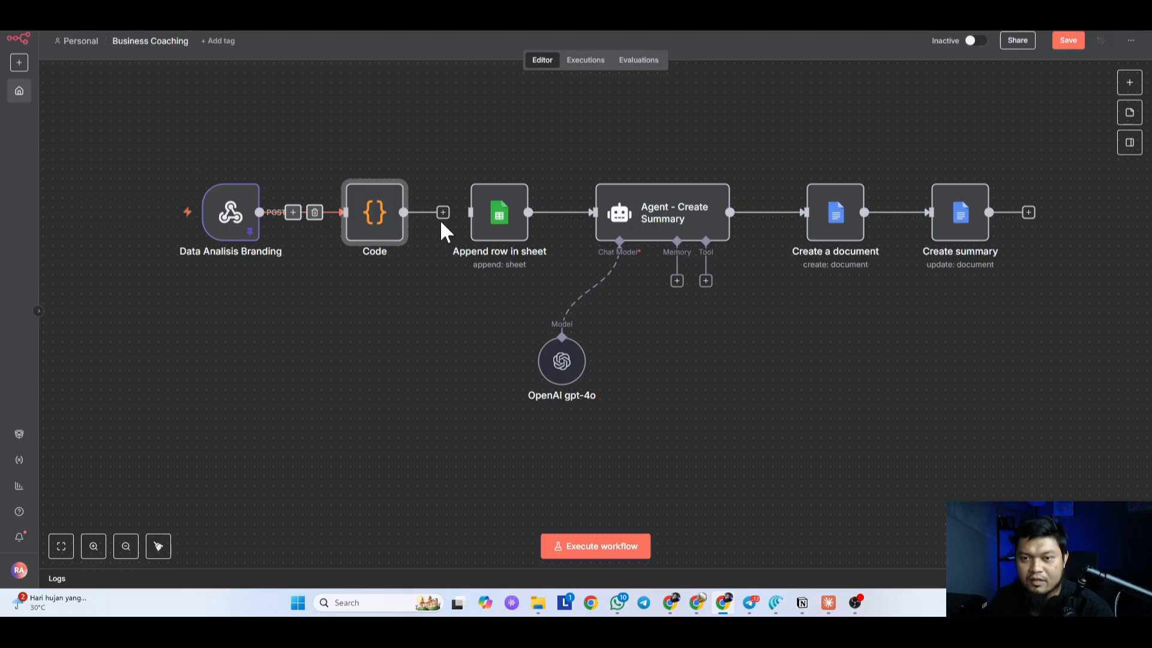
# Step: Run the Code node and check its schema output: leadScore 62, Warm, Essential Coaching Package
pyautogui.doubleClick(377, 221)
pyautogui.click(765, 58)
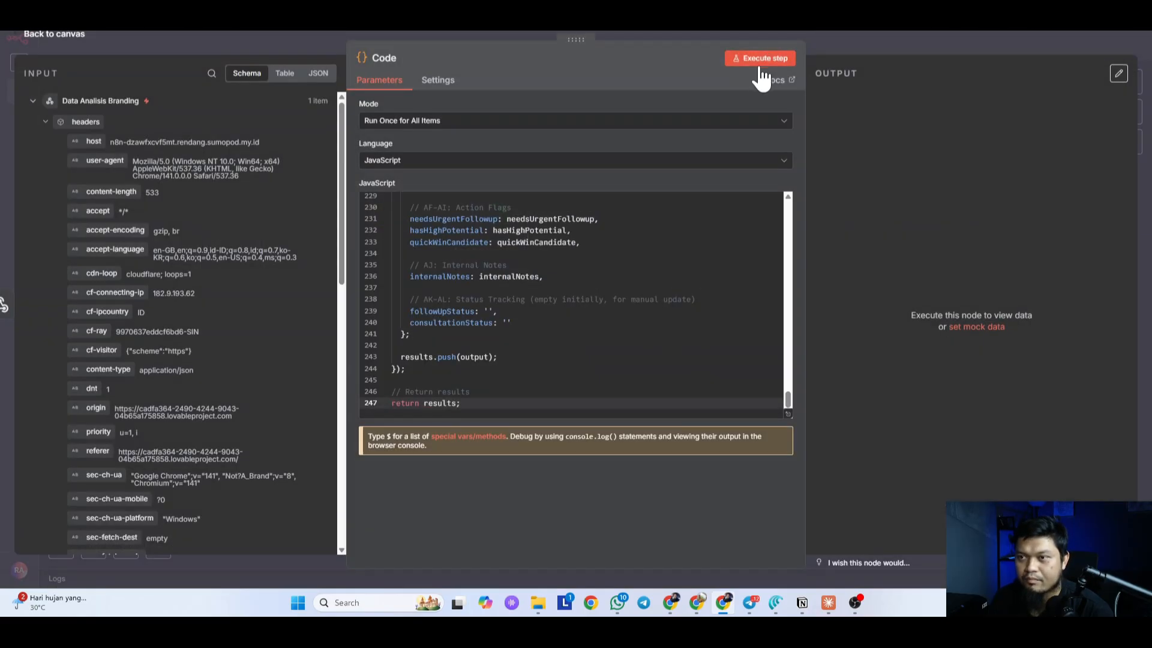
pyautogui.scroll(-5, 990, 258)
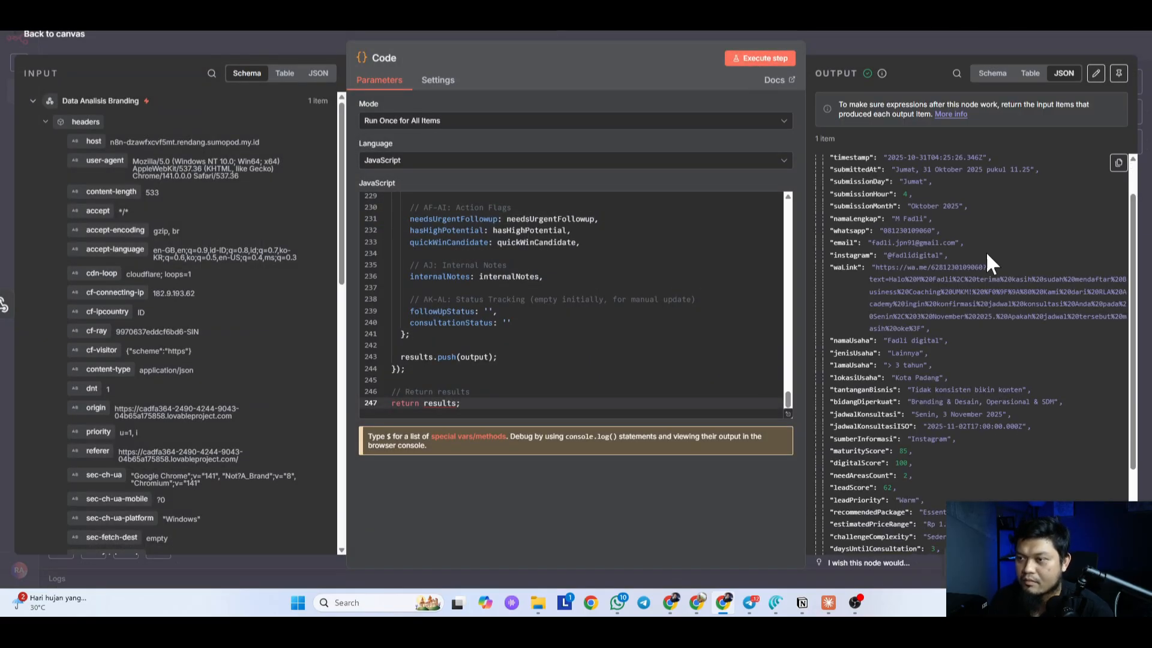
pyautogui.click(992, 74)
pyautogui.scroll(-5, 985, 330)
pyautogui.scroll(4, 982, 414)
pyautogui.scroll(-2, 981, 414)
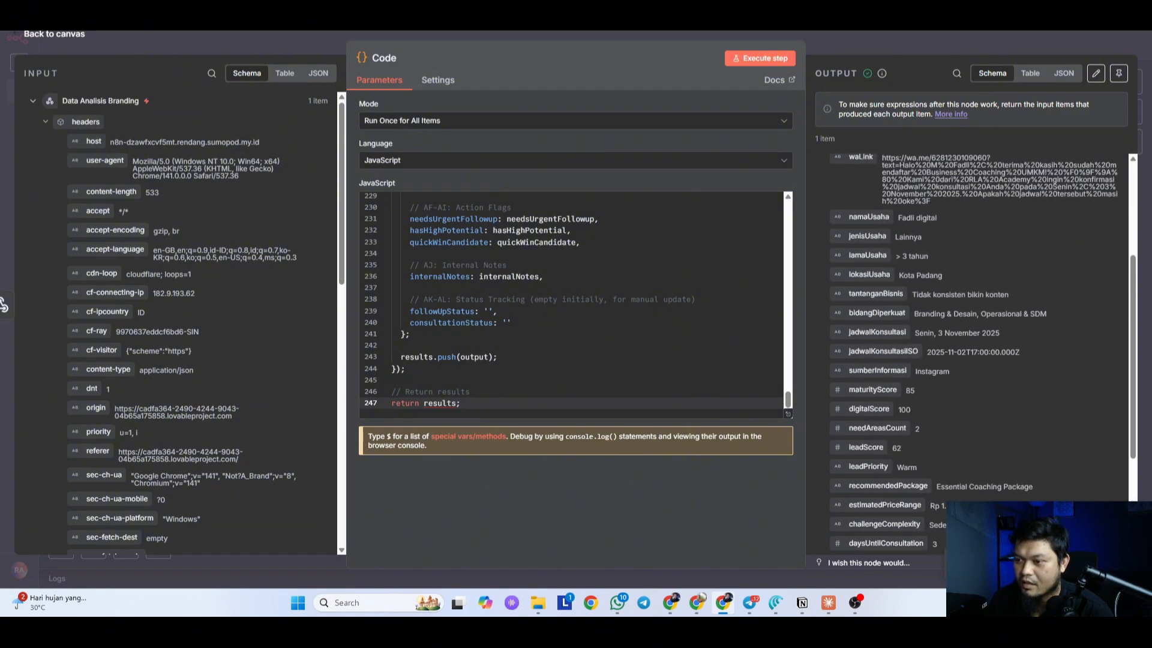
pyautogui.scroll(-2, 928, 313)
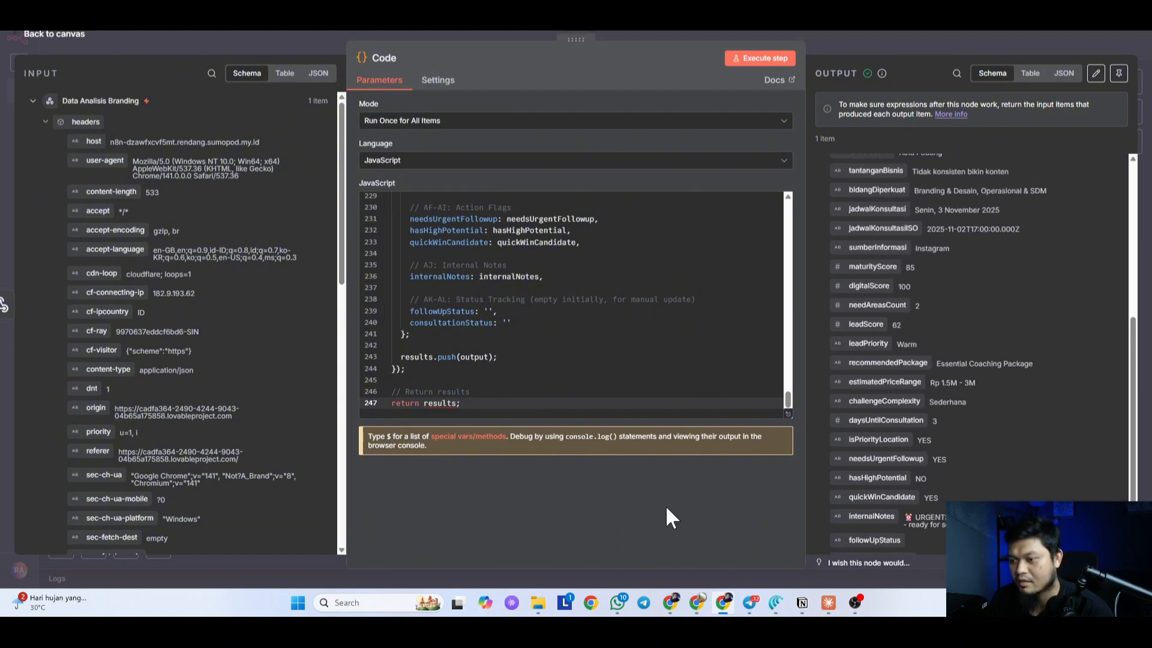
pyautogui.scroll(-1, 870, 270)
pyautogui.click(839, 44)
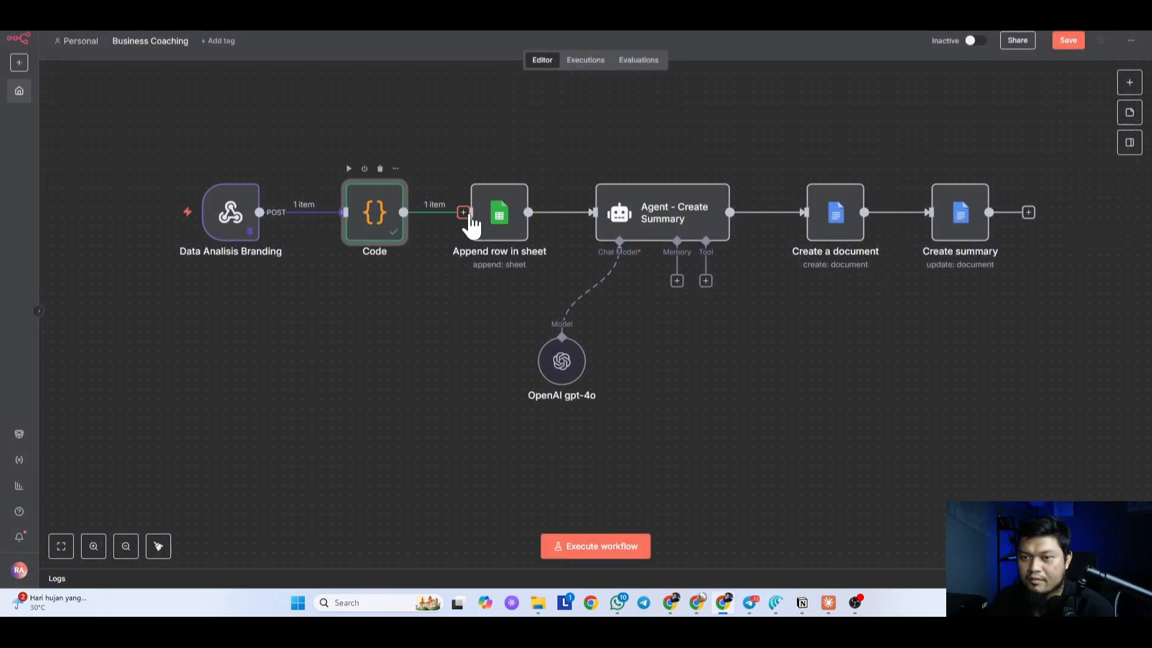
# Step: In Append row in sheet, set the Document to RLA Business Coaching
pyautogui.click(714, 18)
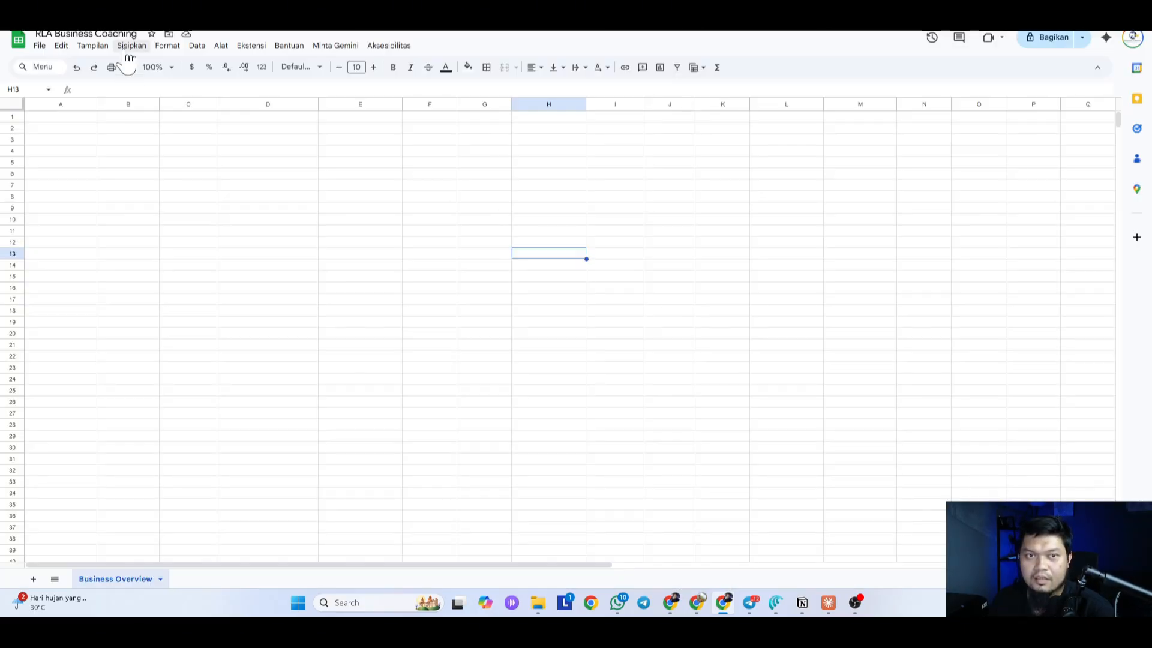
pyautogui.hotkey('ctrl', 'shift', 'Tab')
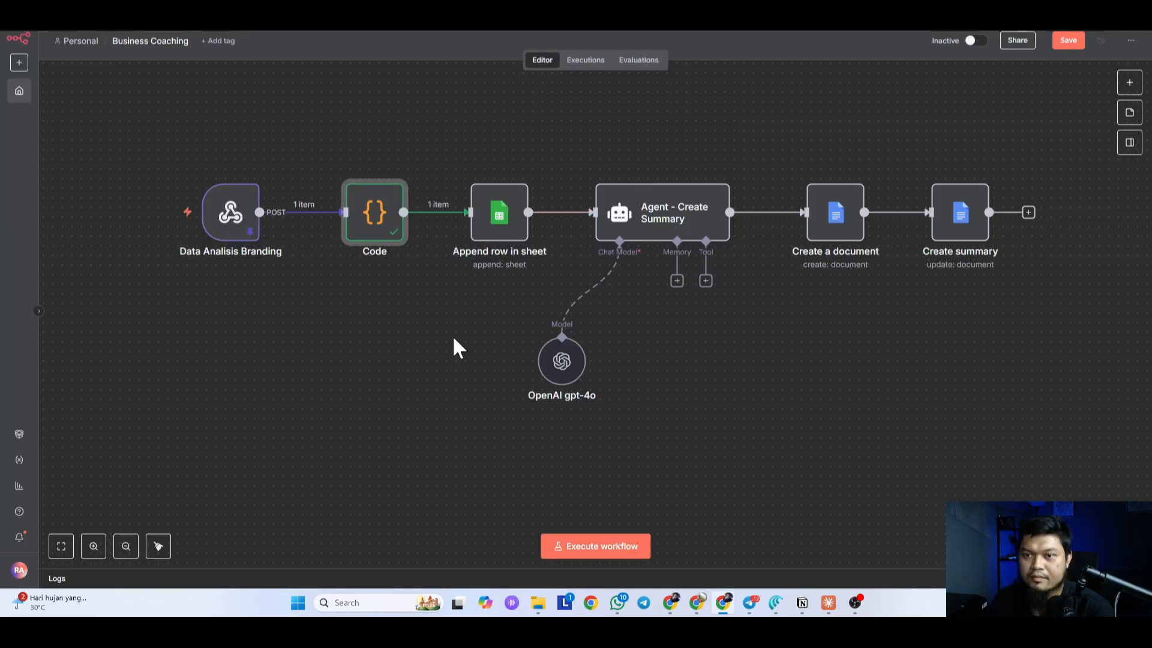
pyautogui.doubleClick(498, 246)
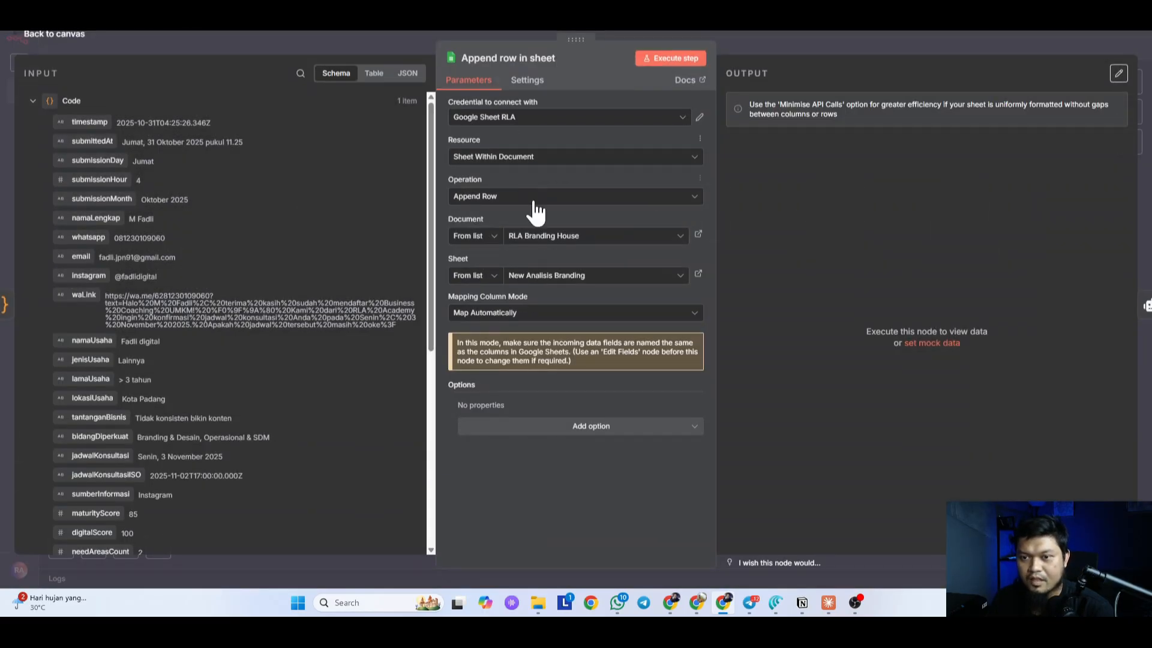
pyautogui.click(549, 240)
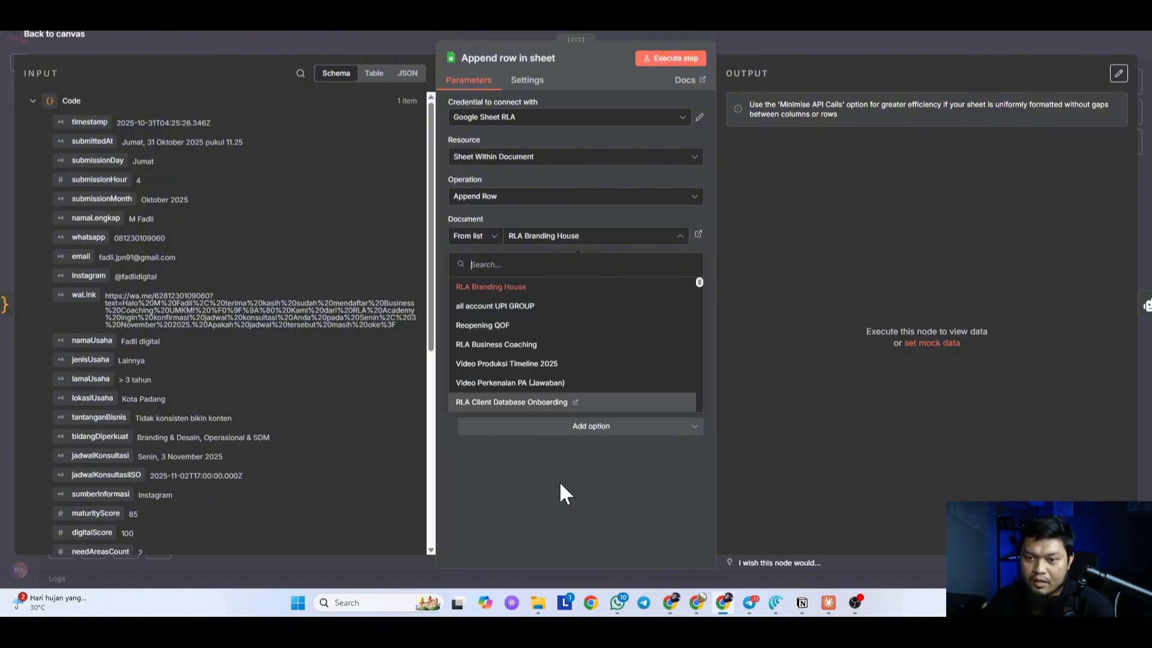
pyautogui.click(471, 344)
pyautogui.click(517, 281)
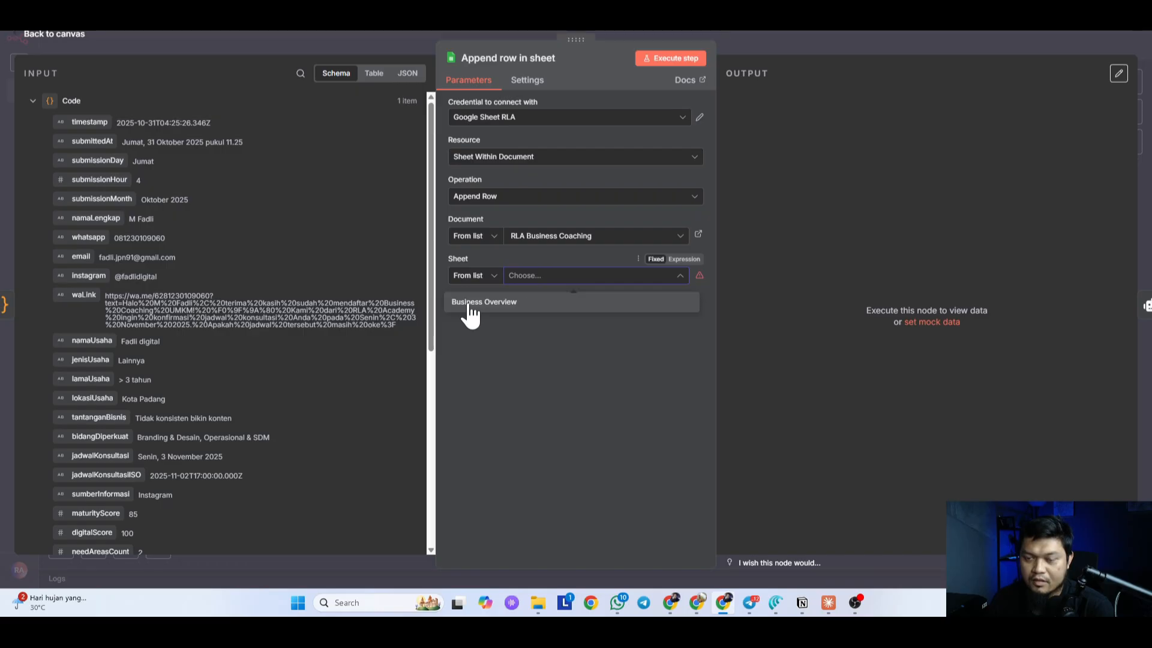
# Step: Edit the Business Overview sheet tab name in the RLA Business Coaching spreadsheet
pyautogui.hotkey('ctrl', 'Tab')
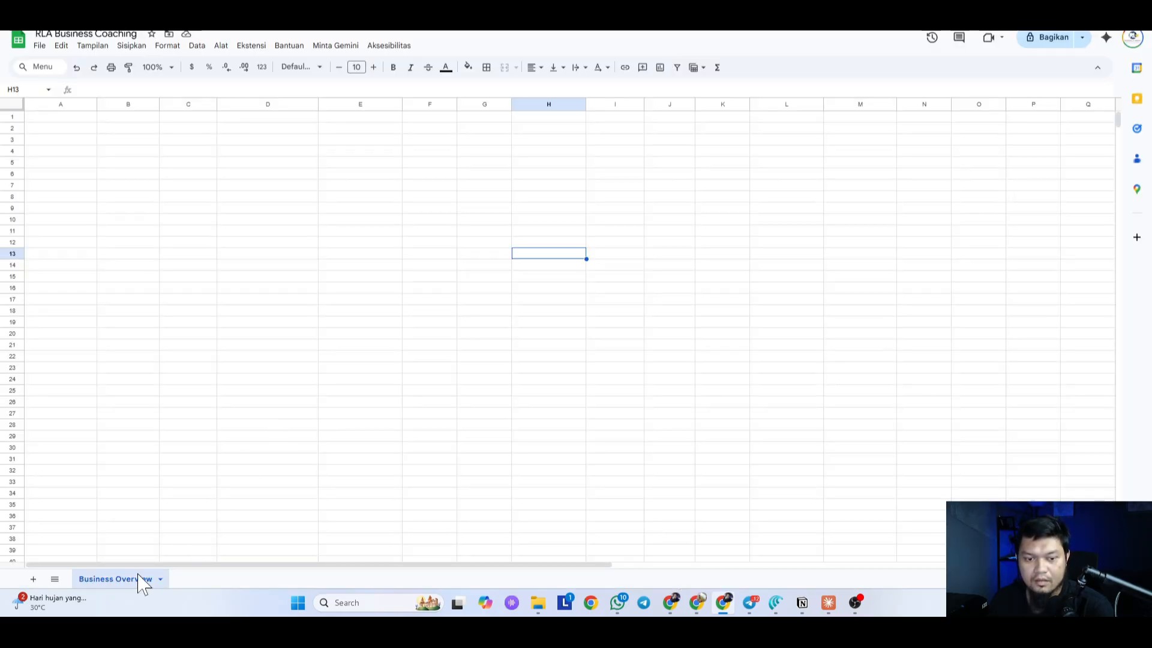
pyautogui.doubleClick(118, 578)
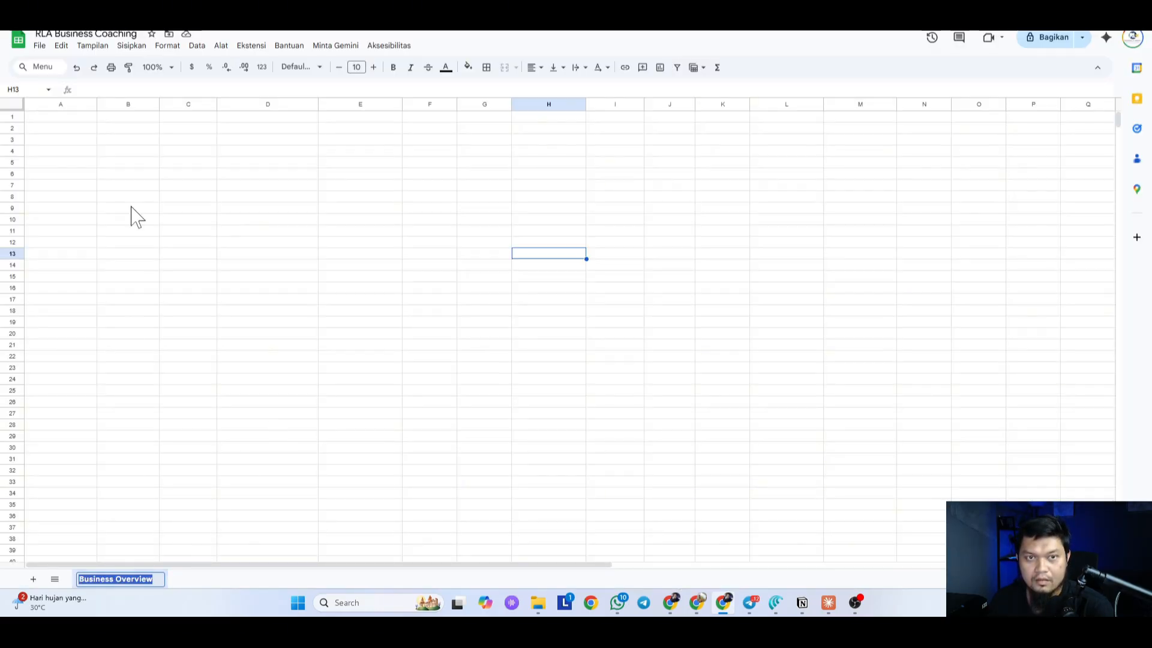
pyautogui.click(97, 34)
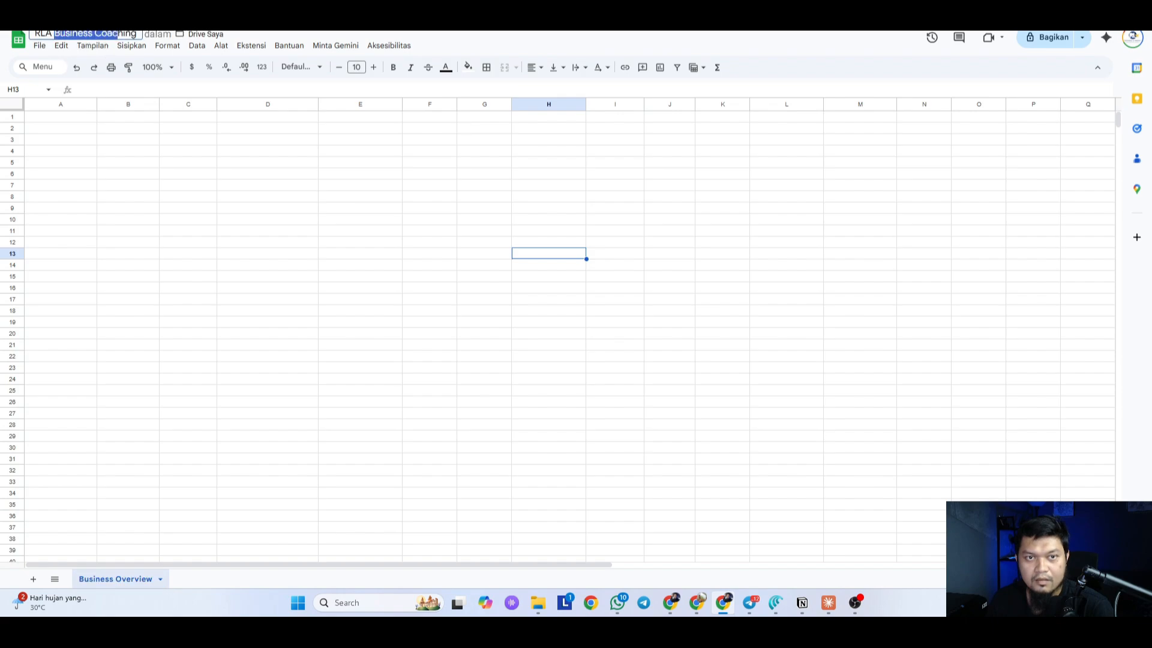
pyautogui.doubleClick(114, 579)
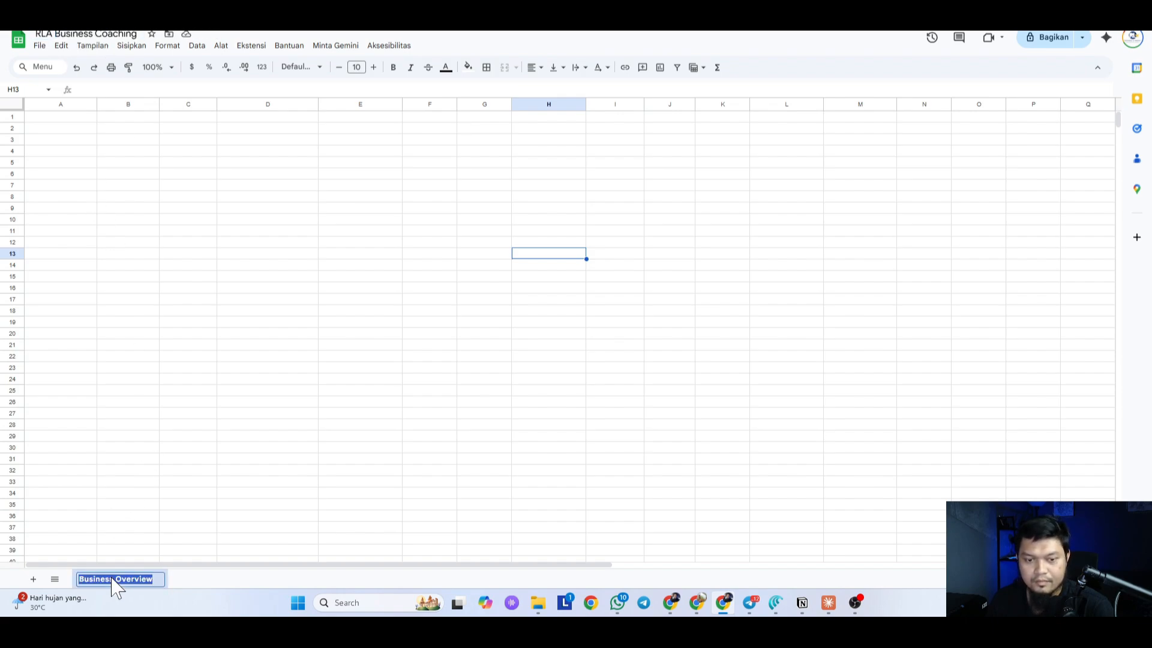
pyautogui.write('Business Coaching')
pyautogui.click(348, 439)
pyautogui.hotkey('ctrl', 'shift', 'Tab')
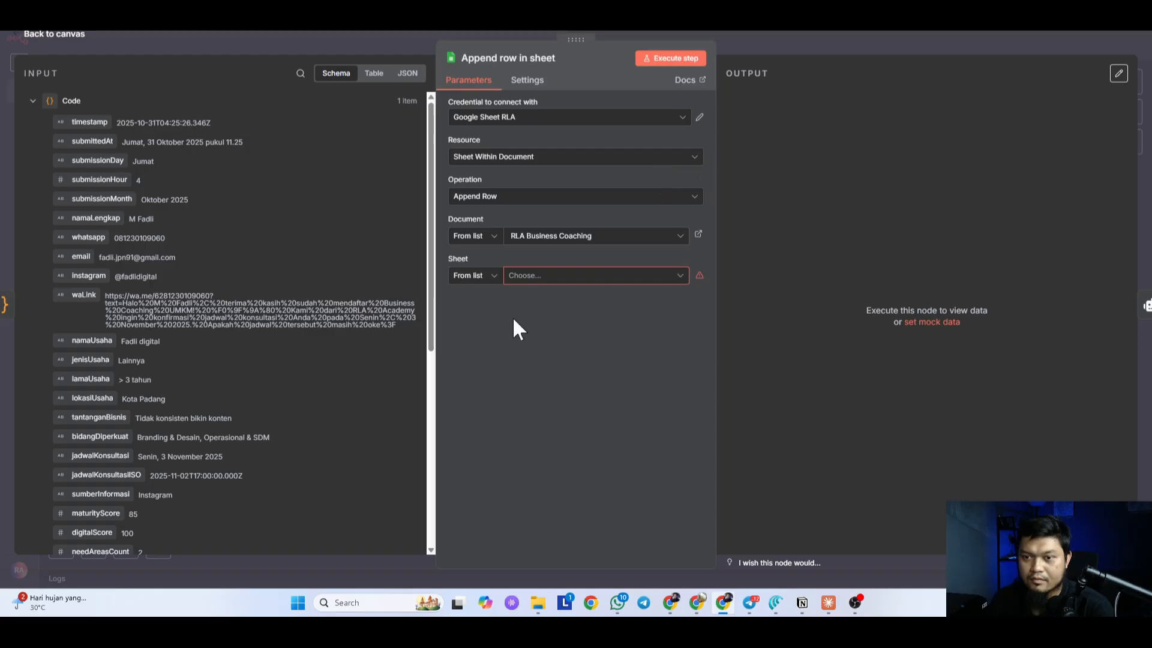
# Step: Set the node's Sheet to Business Overview, chosen from the list
pyautogui.click(479, 276)
pyautogui.click(478, 324)
pyautogui.click(475, 278)
pyautogui.click(470, 307)
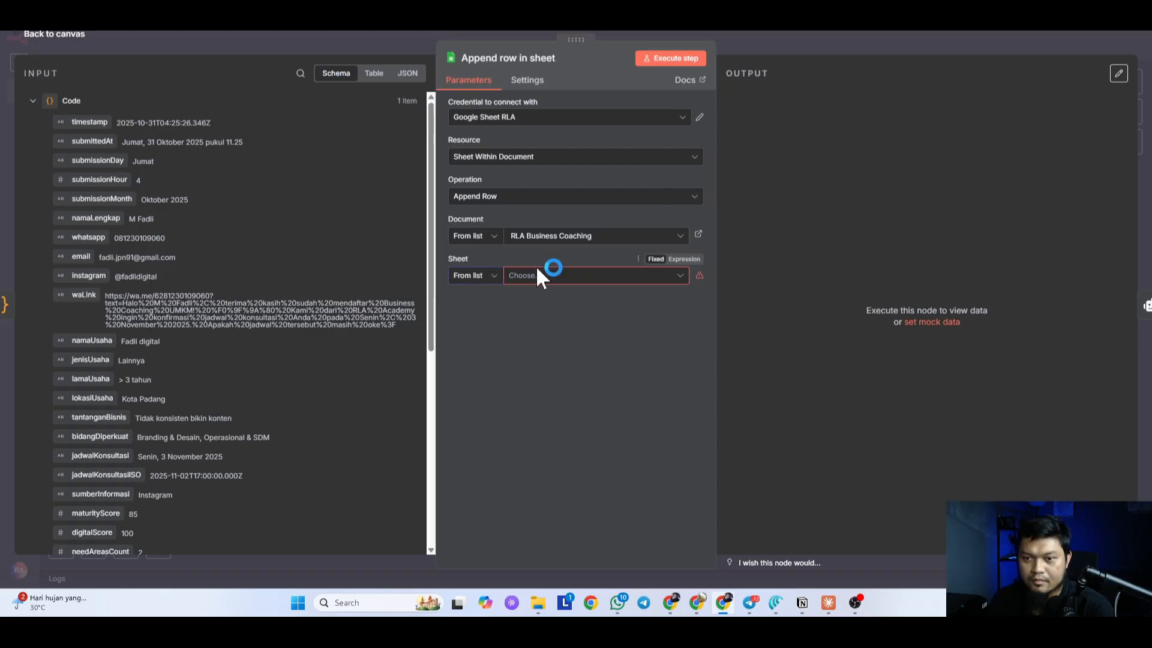
pyautogui.click(535, 274)
pyautogui.click(480, 278)
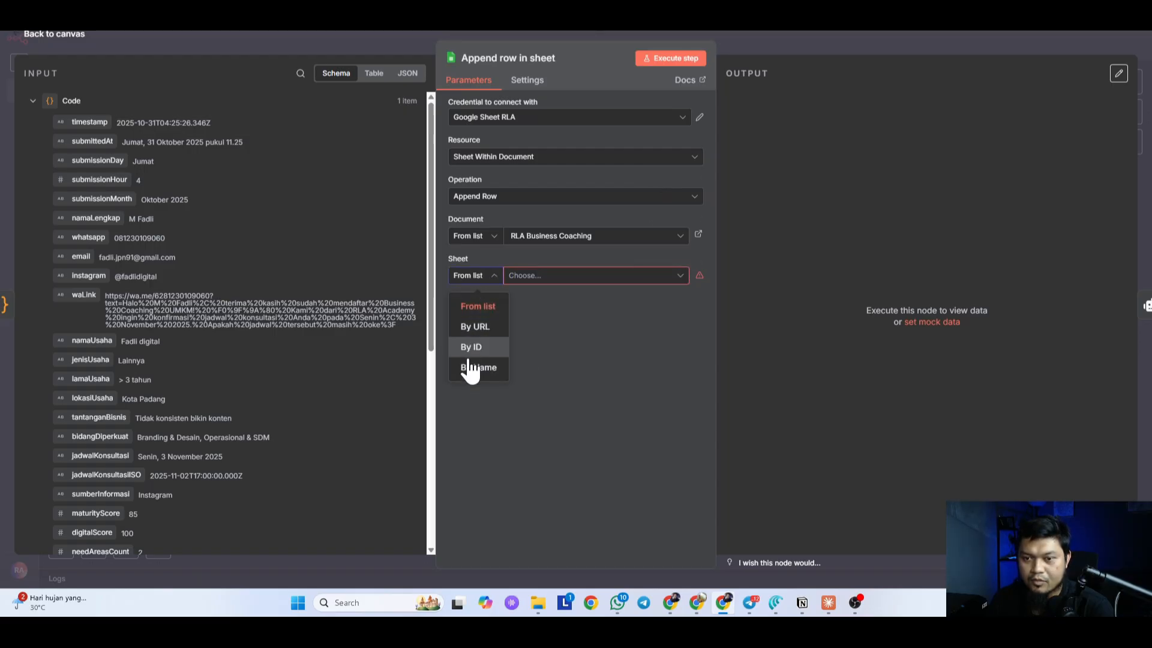
pyautogui.click(477, 343)
pyautogui.click(479, 278)
pyautogui.click(509, 275)
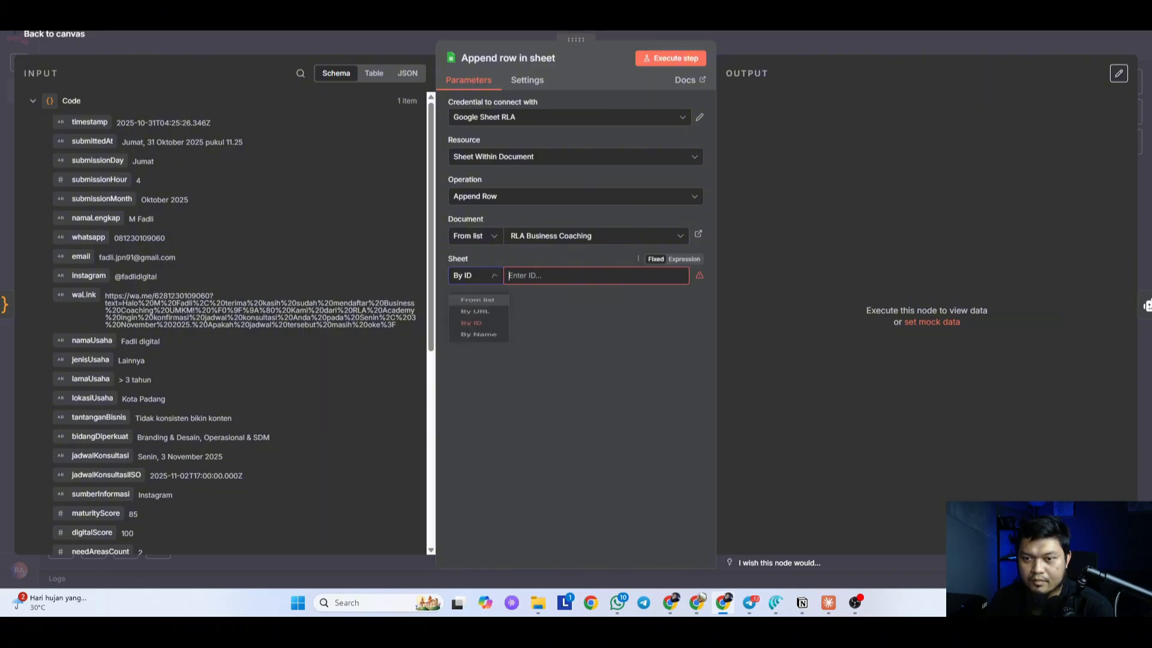
pyautogui.click(477, 278)
pyautogui.click(477, 303)
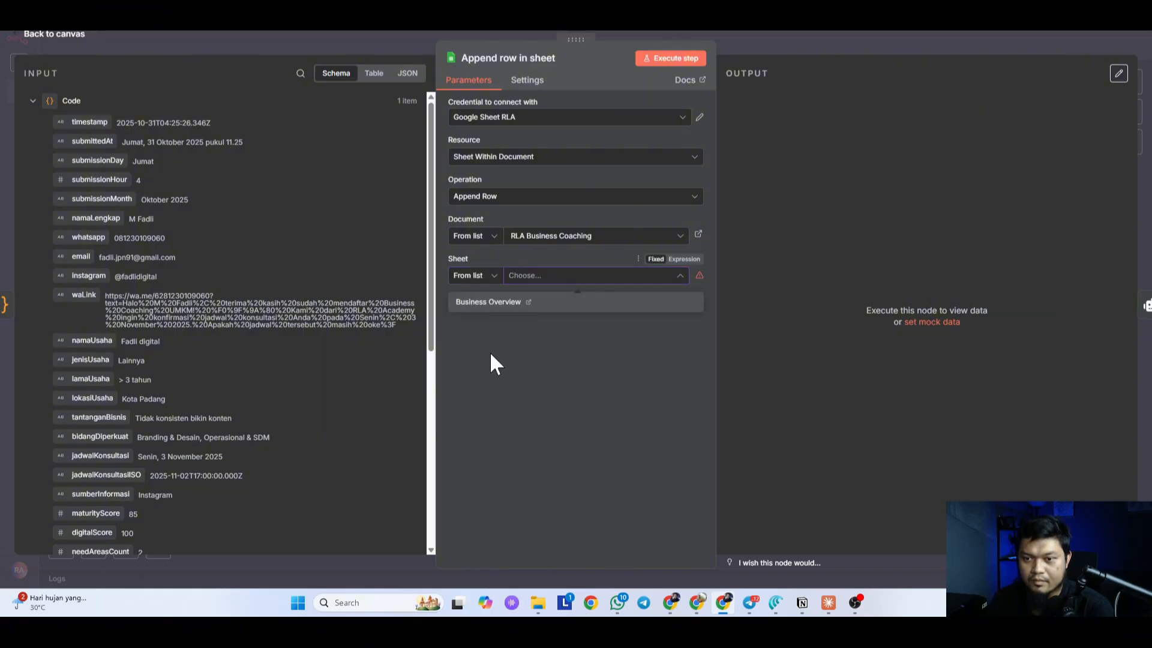
pyautogui.click(487, 302)
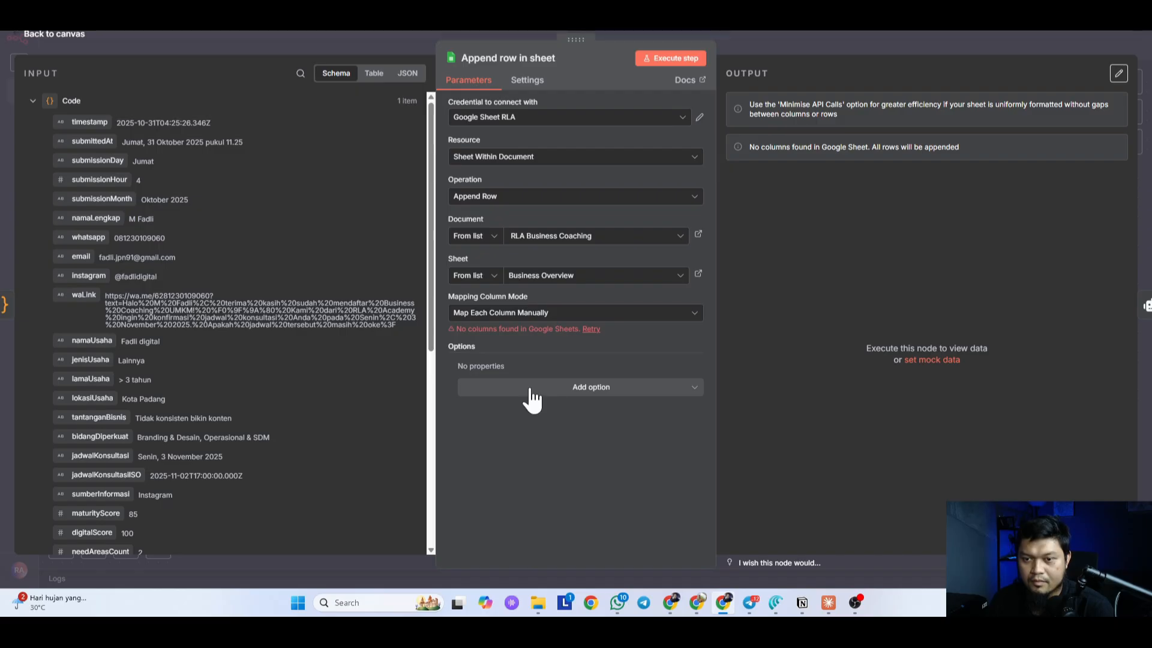
# Step: Map columns automatically, add the Handling extra fields option, and execute the step
pyautogui.click(618, 312)
pyautogui.click(540, 370)
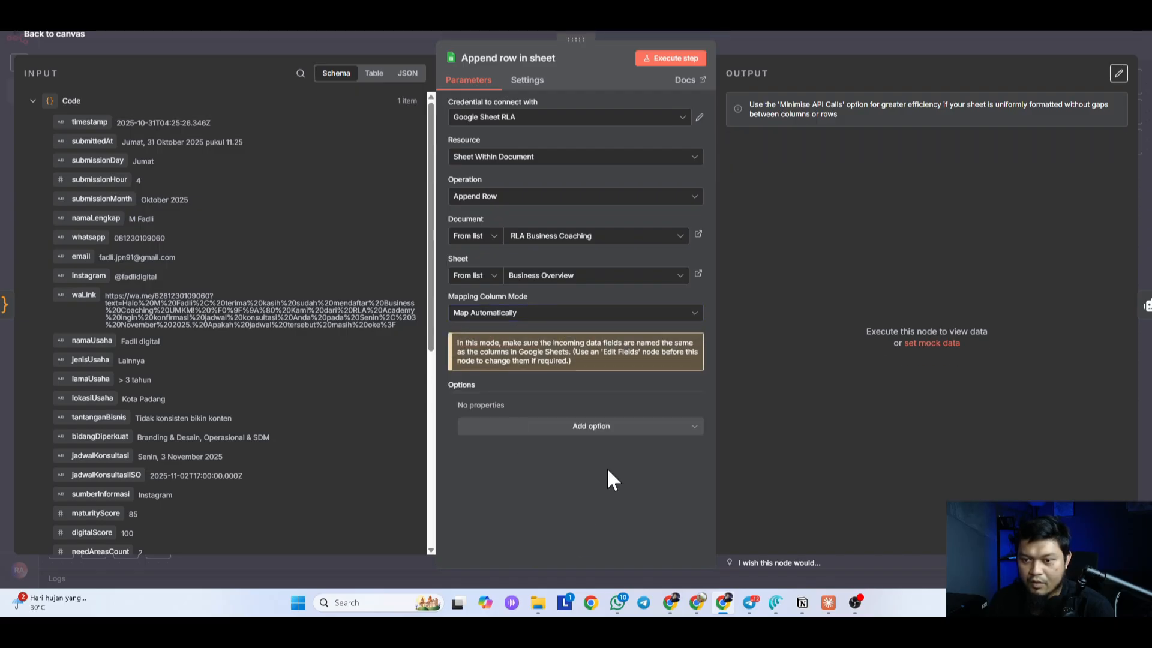
pyautogui.click(591, 427)
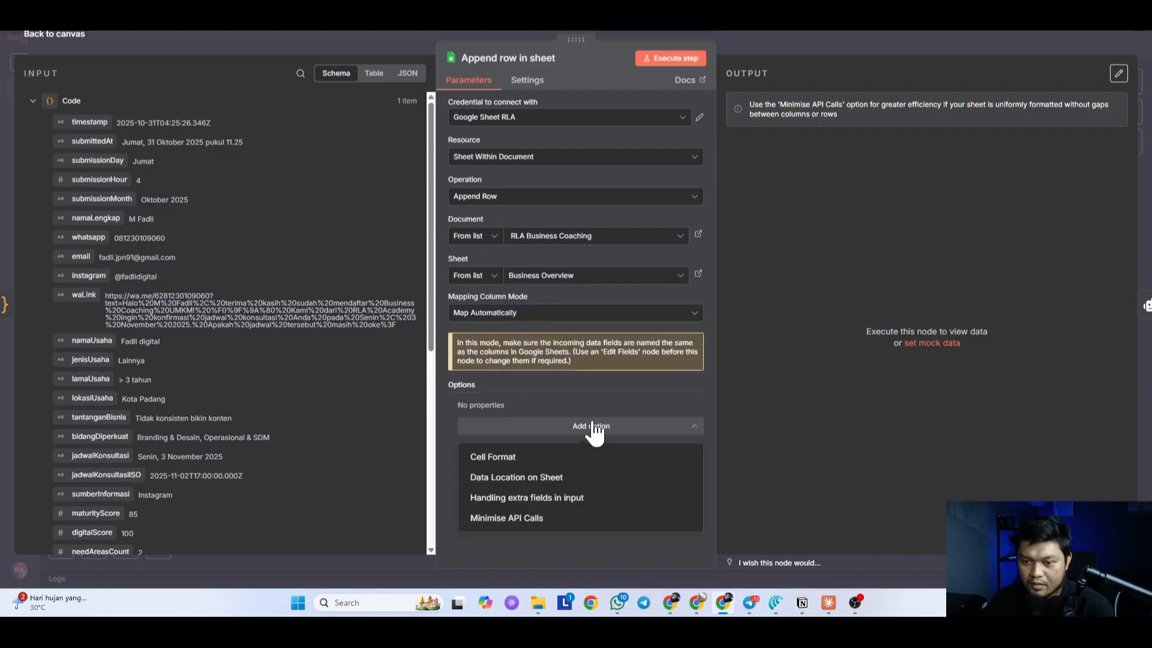
pyautogui.click(537, 498)
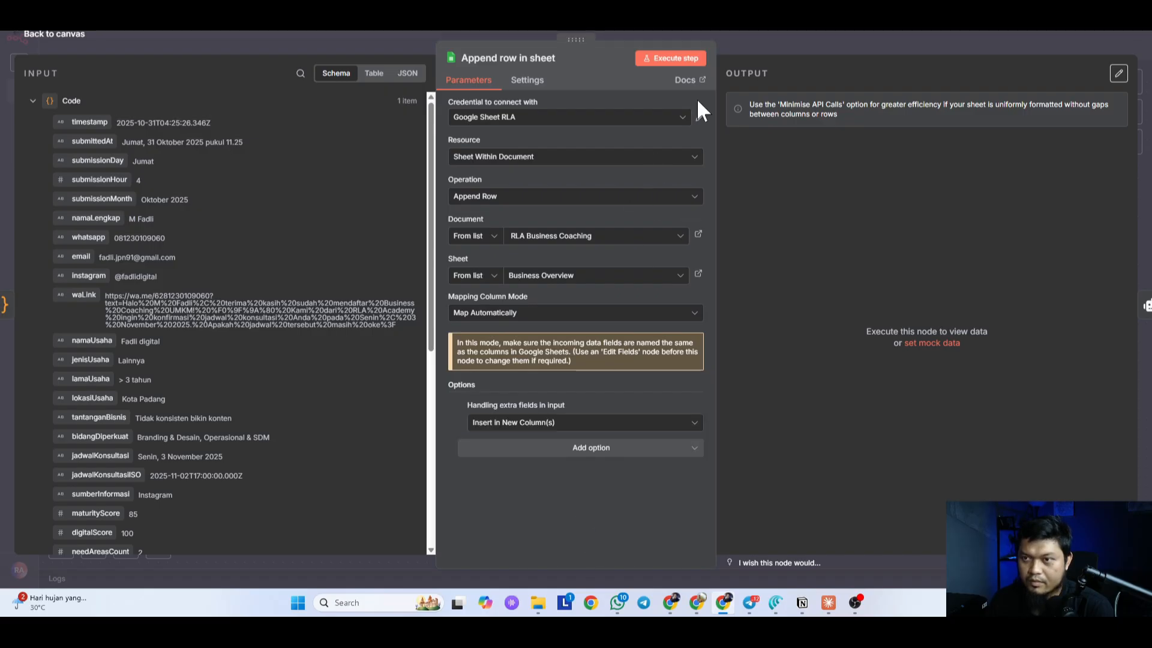
pyautogui.click(673, 60)
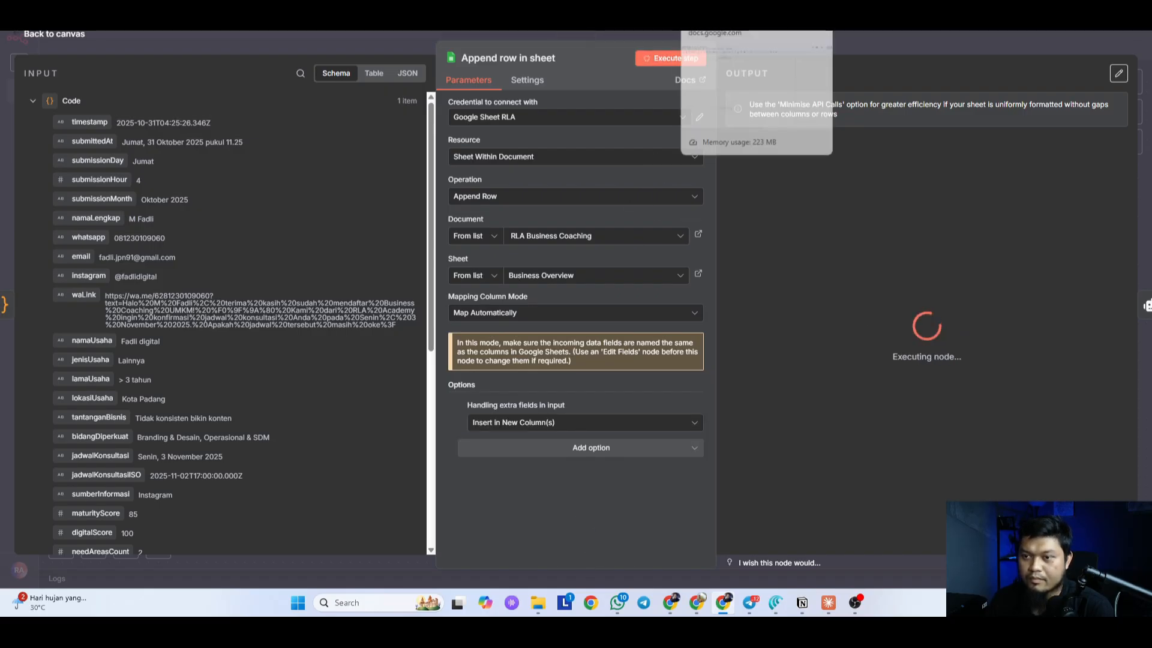
# Step: Check the appended lead row and widen columns C and D (submissionDay, submissionHour)
pyautogui.click(707, 5)
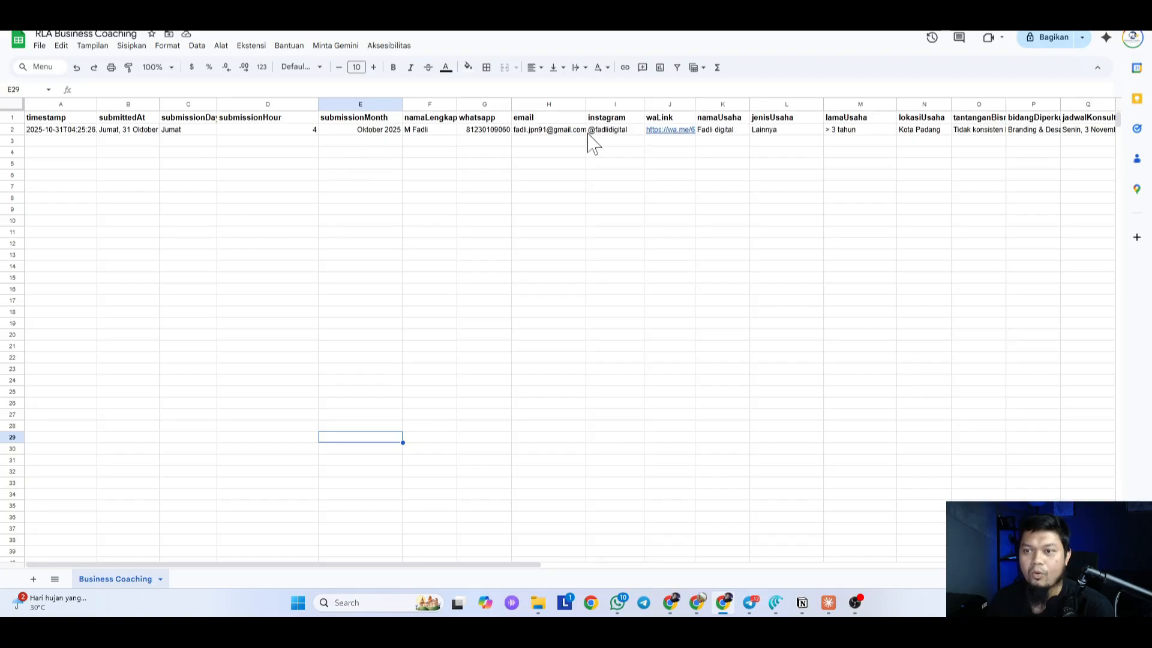
pyautogui.doubleClick(217, 102)
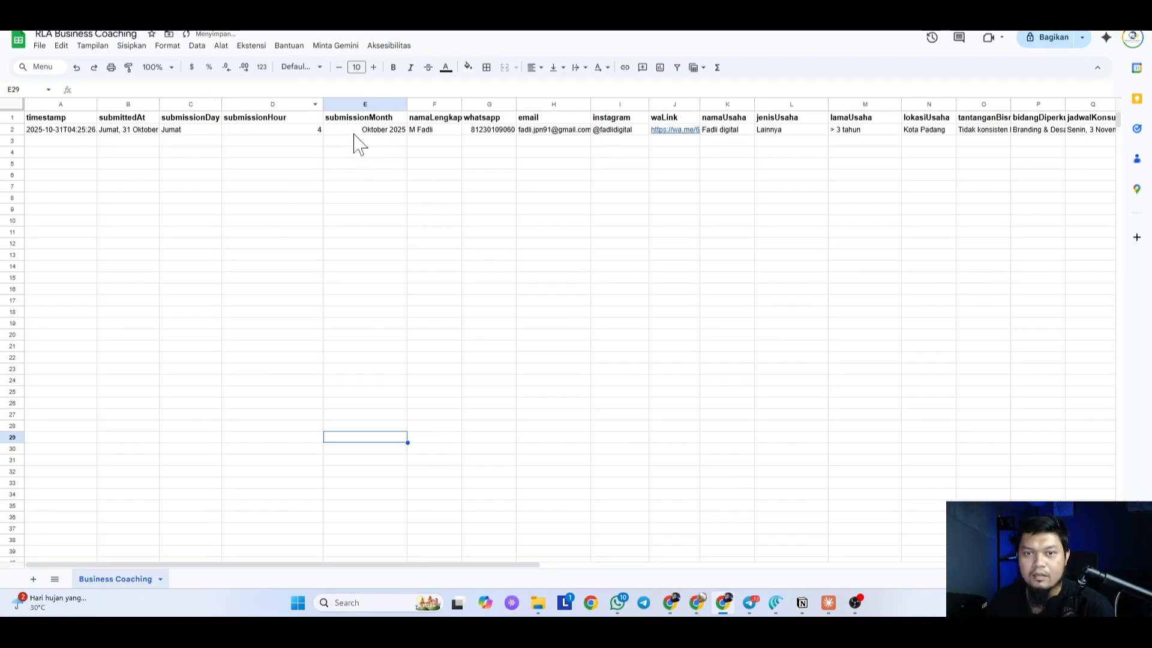
pyautogui.doubleClick(321, 104)
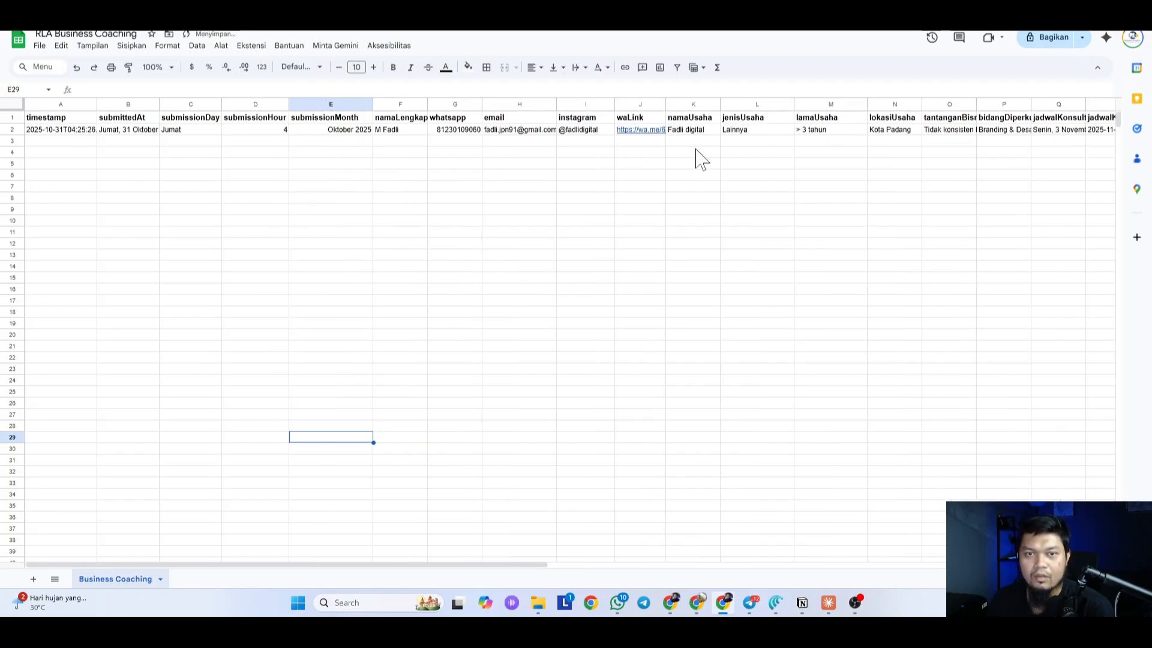
pyautogui.click(840, 6)
pyautogui.scroll(-5, 887, 363)
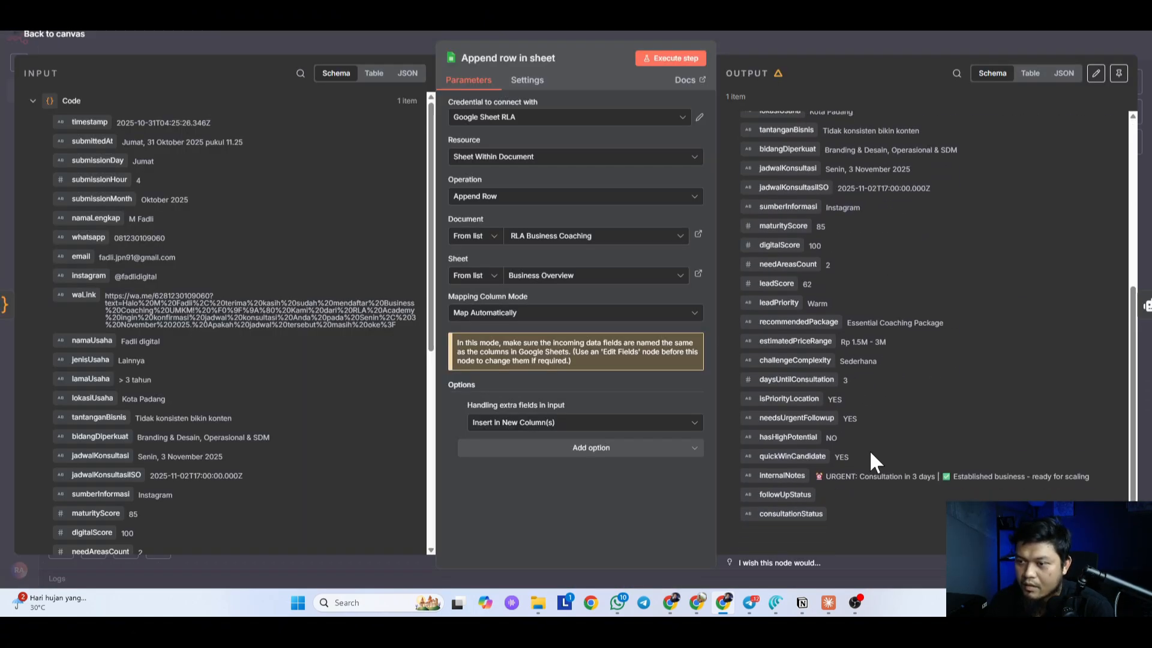
pyautogui.scroll(5, 816, 420)
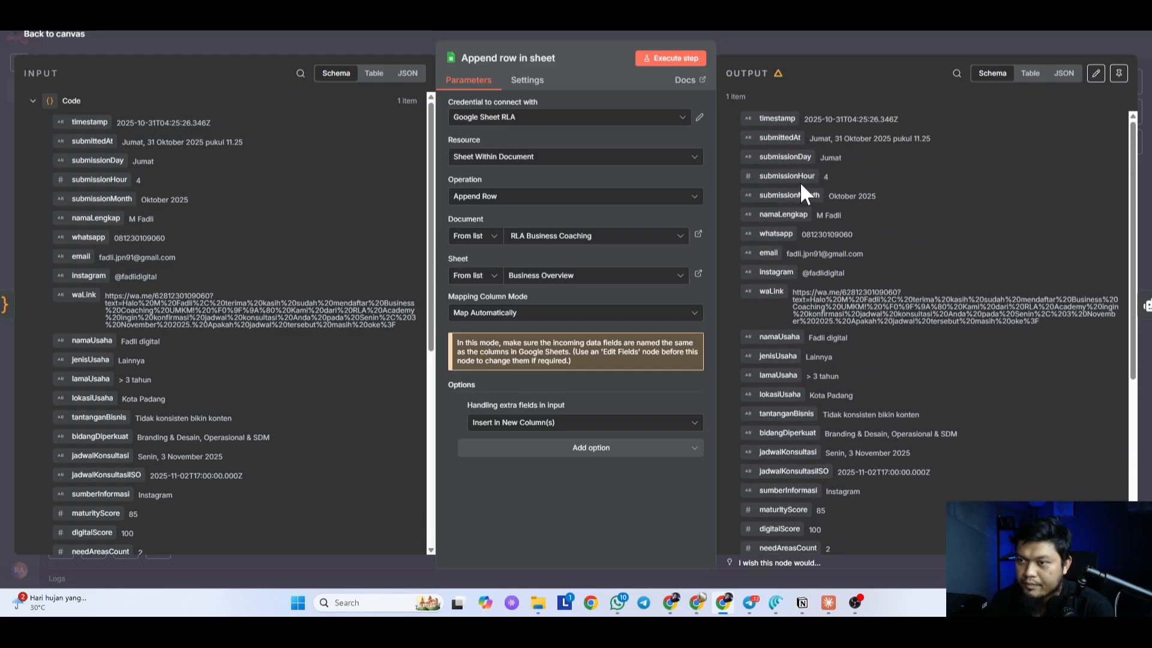
pyautogui.click(874, 50)
# Step: Save the workflow and delete the Append row in sheet → Agent - Create Summary connection
pyautogui.click(1131, 42)
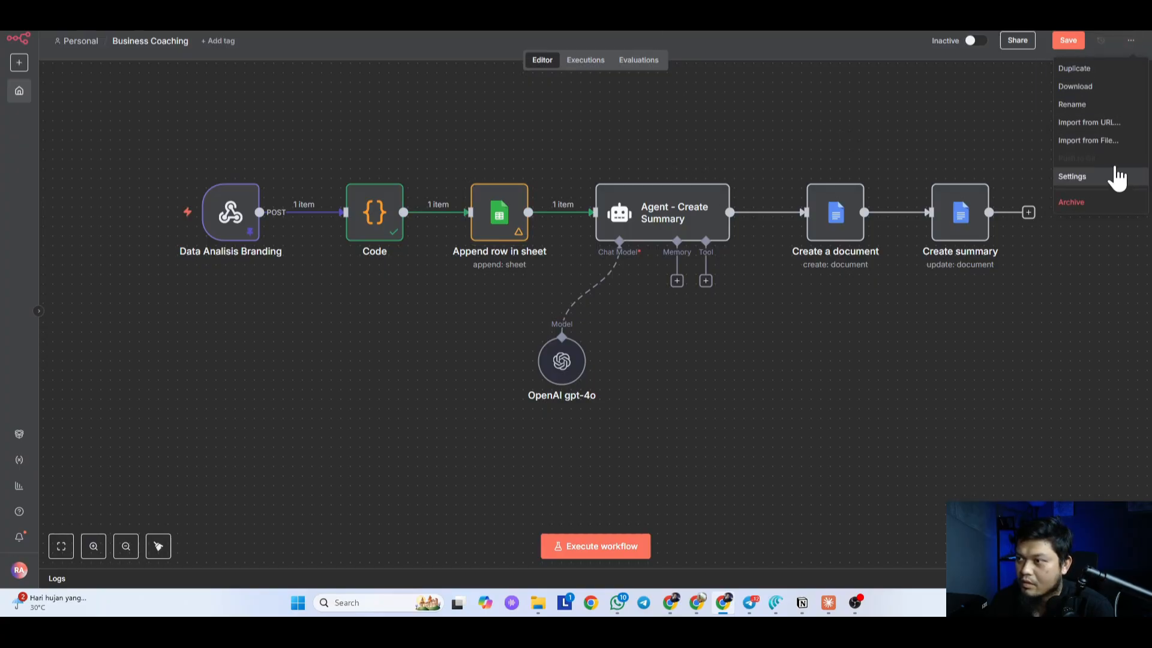
pyautogui.click(1095, 178)
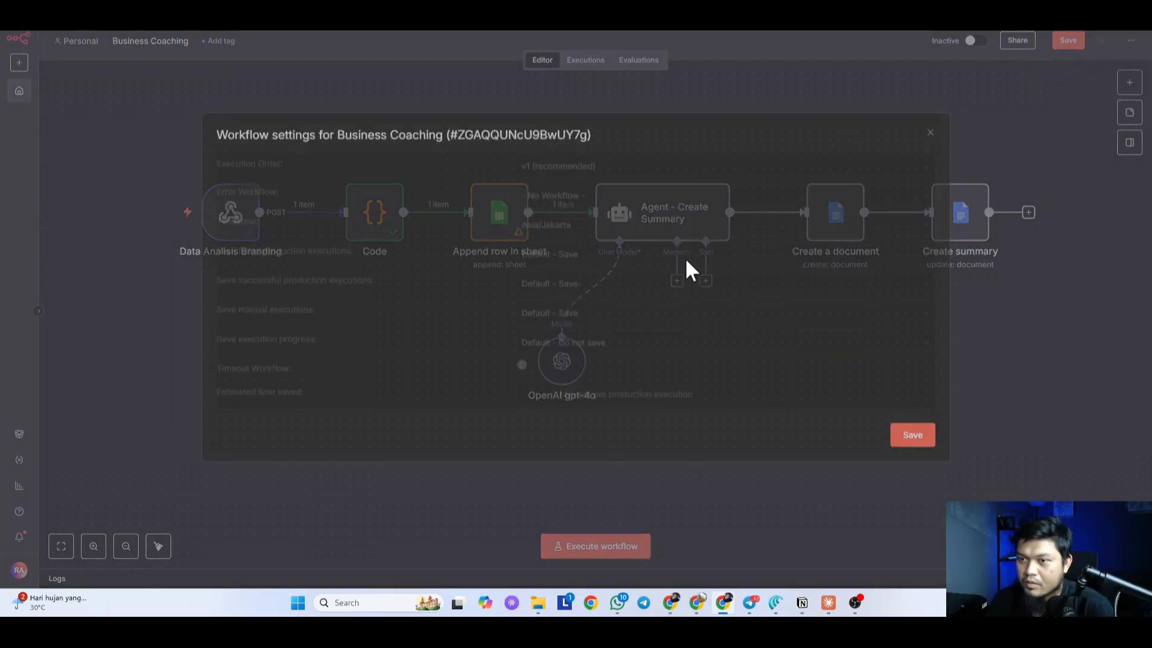
pyautogui.click(963, 336)
pyautogui.click(1069, 40)
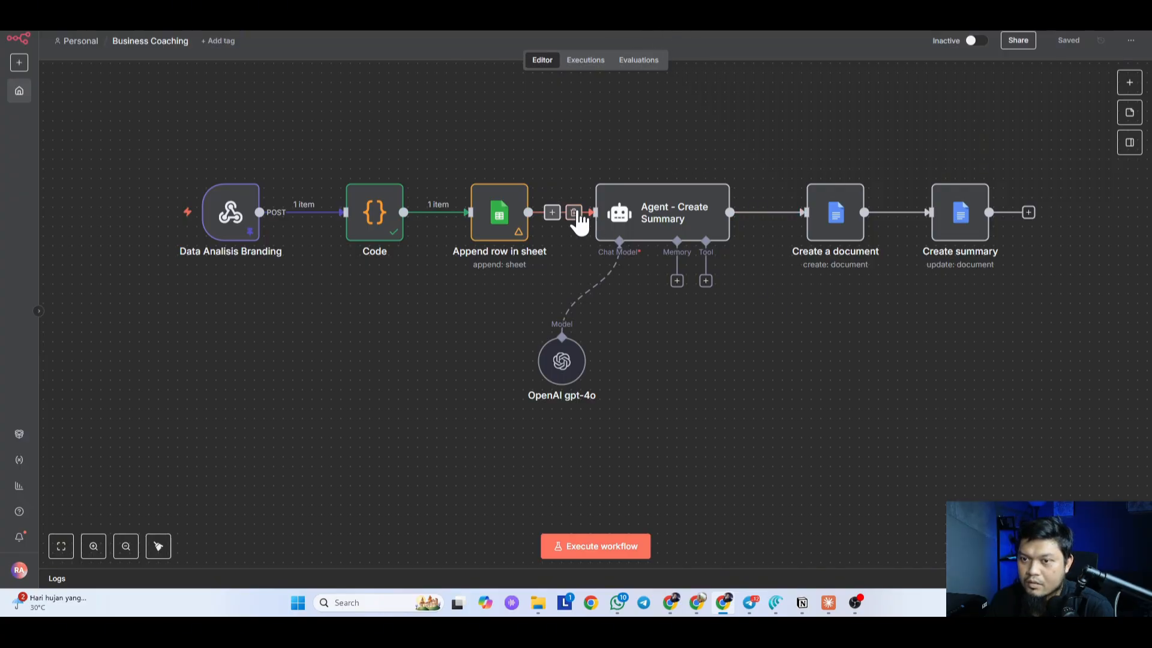
pyautogui.click(574, 214)
pyautogui.click(1068, 42)
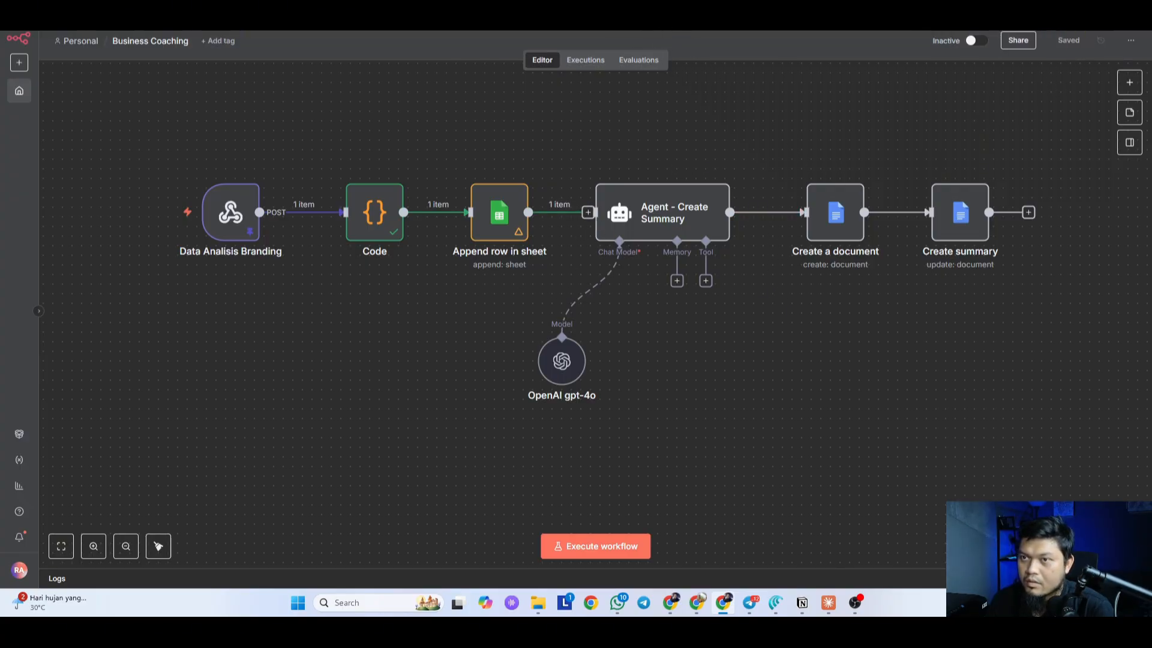
pyautogui.click(699, 4)
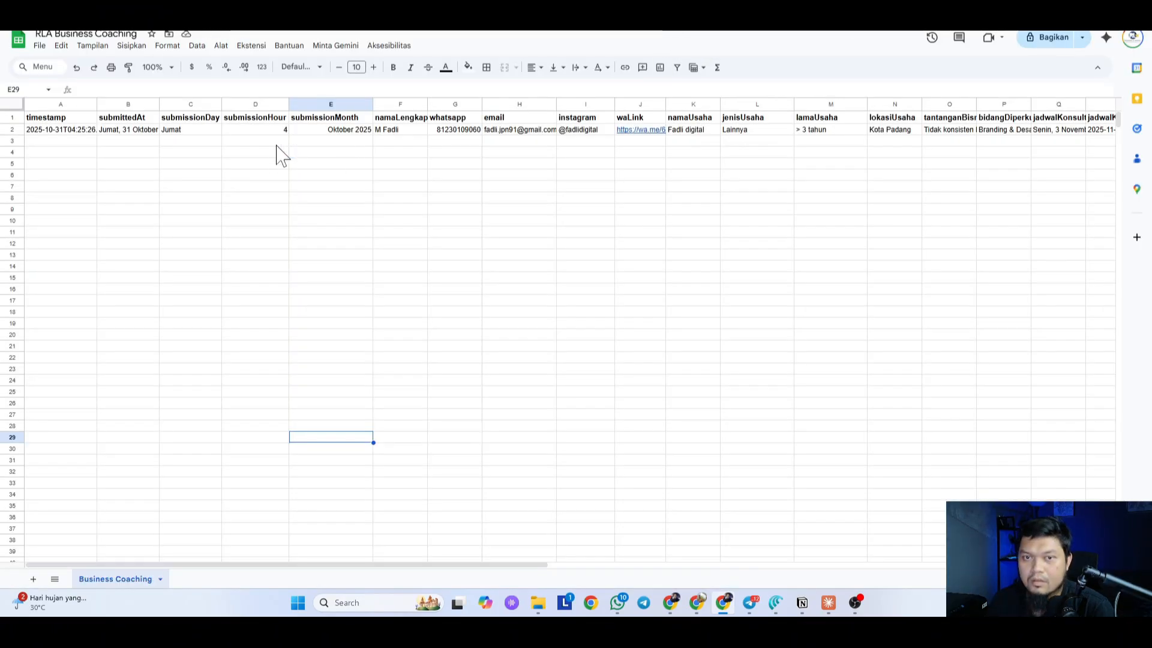
# Step: Delete the submissionHour and submissionMonth columns from the sheet
pyautogui.click(270, 105)
pyautogui.rightClick(270, 106)
pyautogui.click(766, 277)
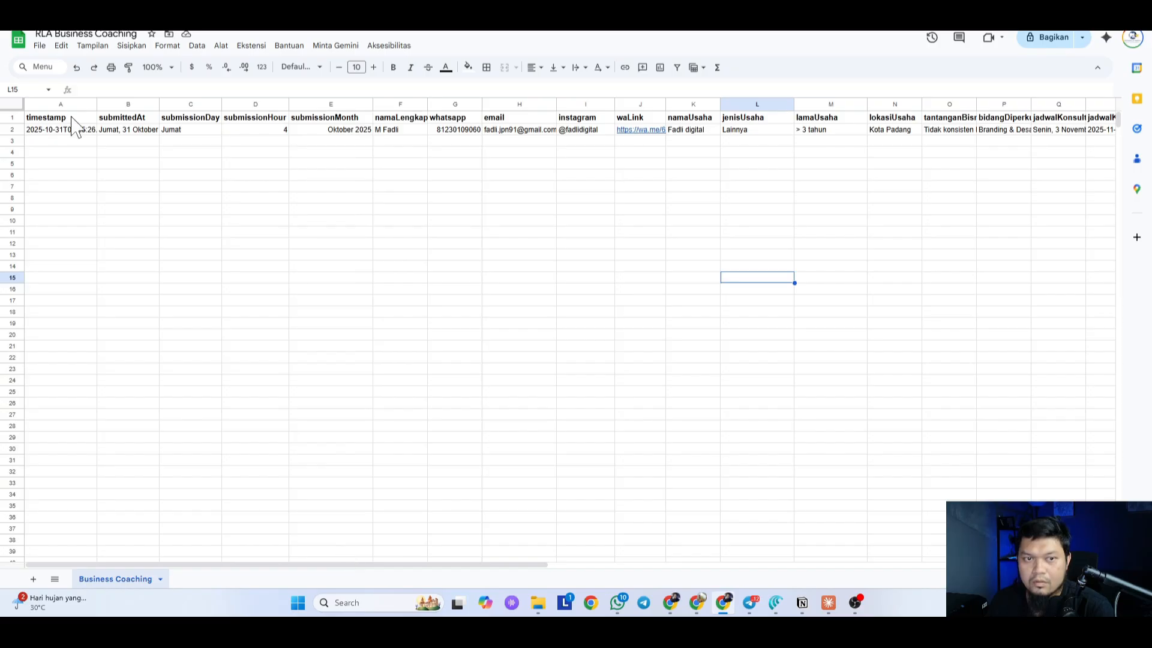
pyautogui.click(248, 102)
pyautogui.rightClick(248, 103)
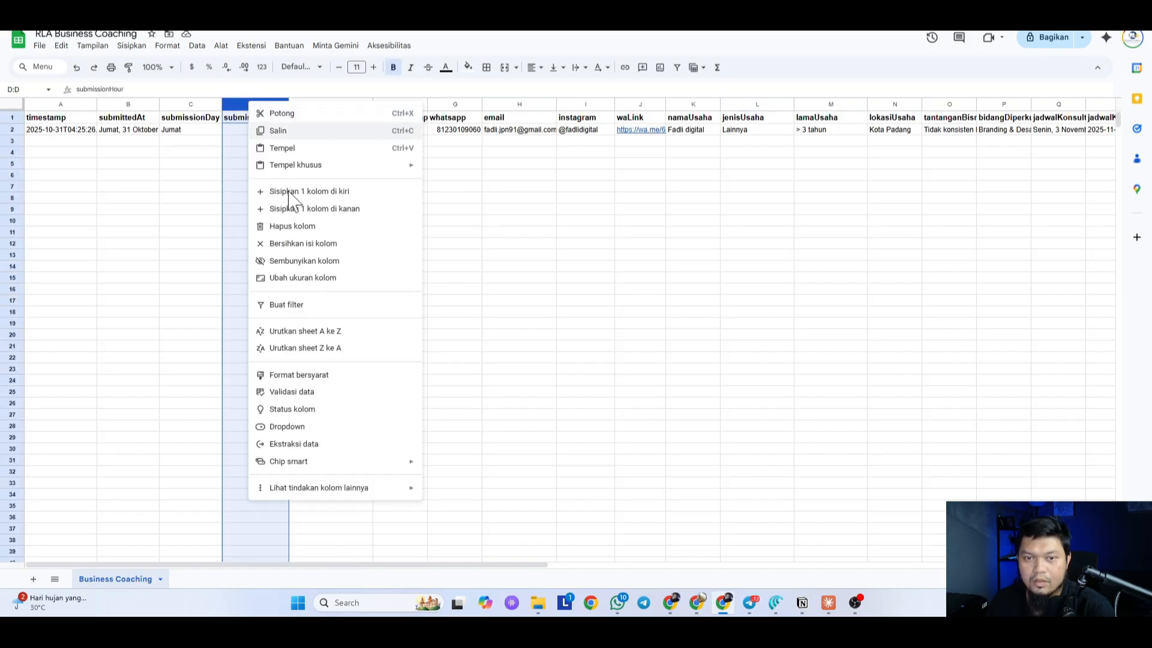
pyautogui.click(301, 227)
pyautogui.click(457, 222)
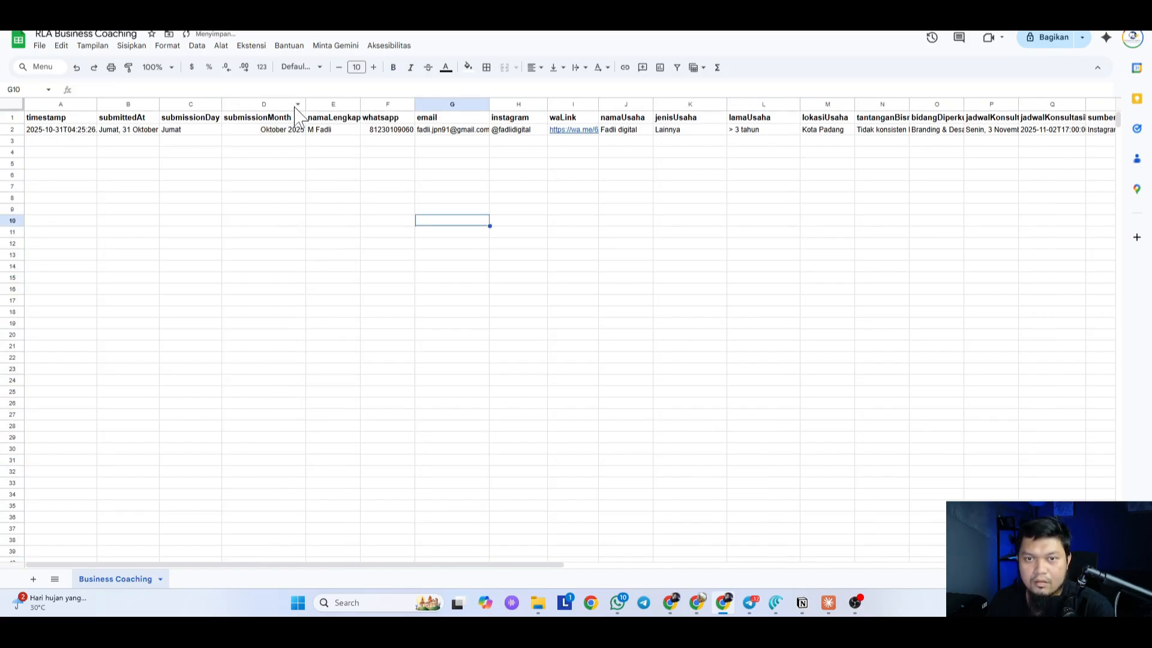
pyautogui.moveTo(306, 106); pyautogui.dragTo(294, 105)
pyautogui.click(310, 243)
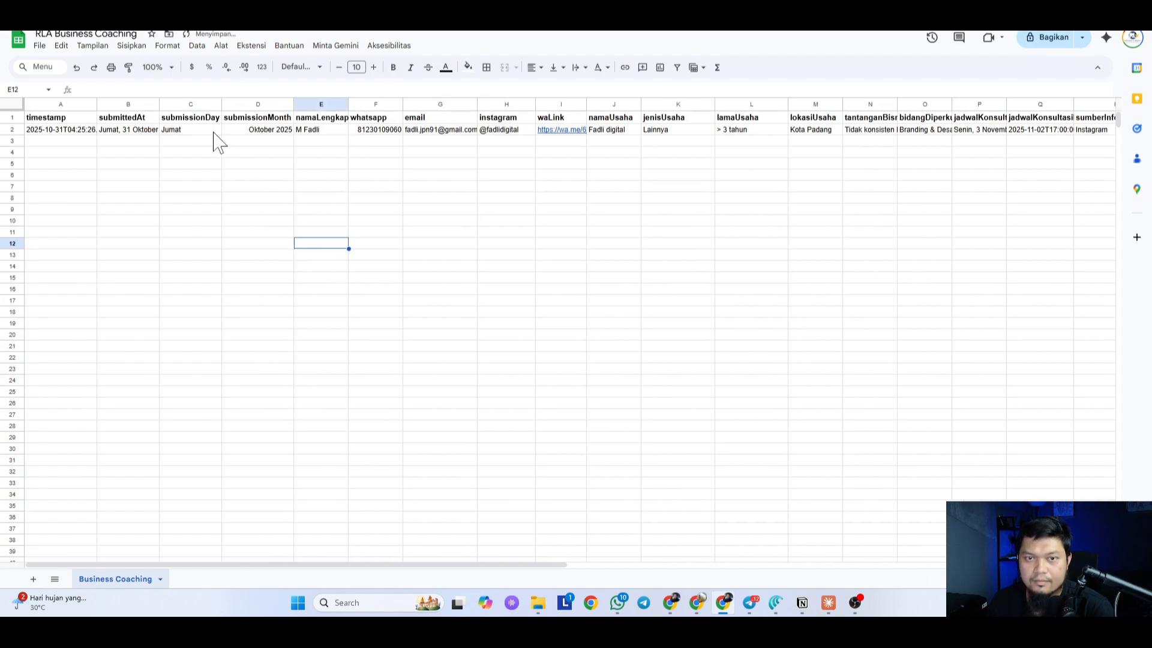
pyautogui.click(241, 105)
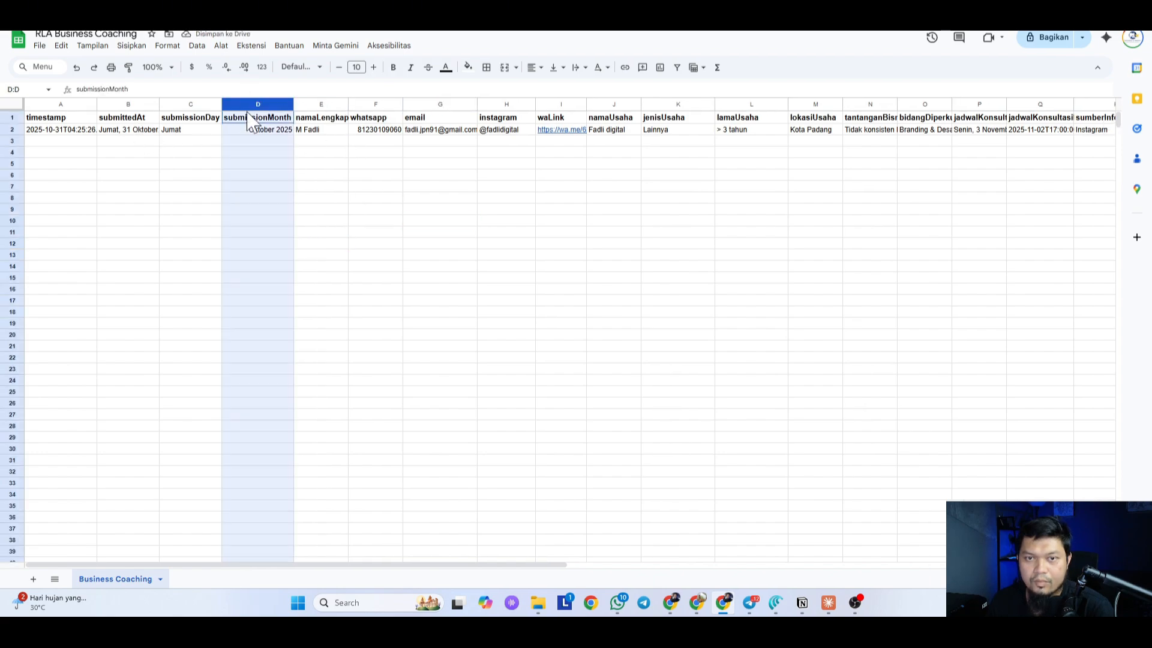
pyautogui.rightClick(242, 105)
pyautogui.click(297, 226)
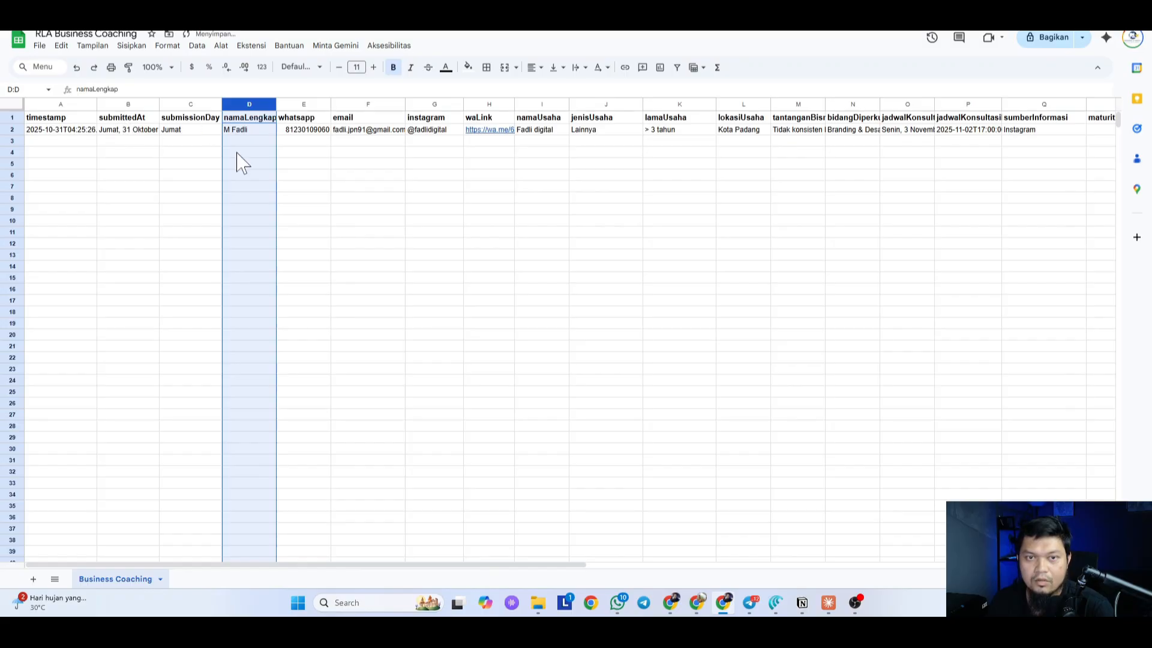
pyautogui.click(238, 175)
# Step: Auto-fit the namaLengkap, email and waLink columns, then drag waLink narrower
pyautogui.doubleClick(275, 104)
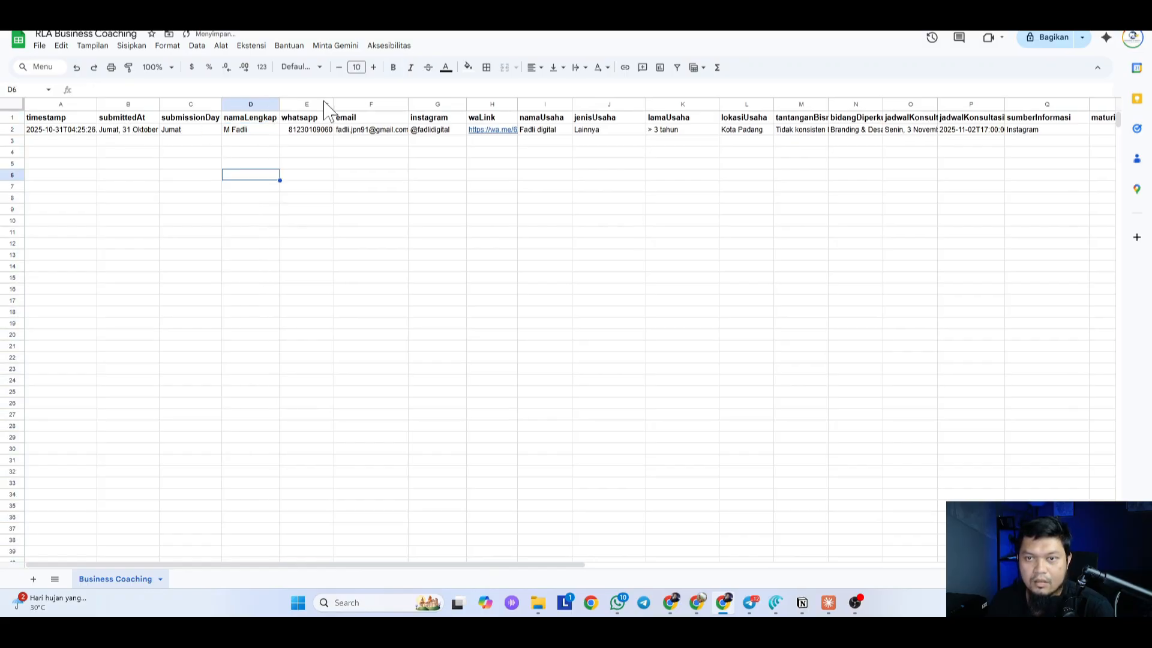
pyautogui.doubleClick(408, 104)
pyautogui.doubleClick(521, 105)
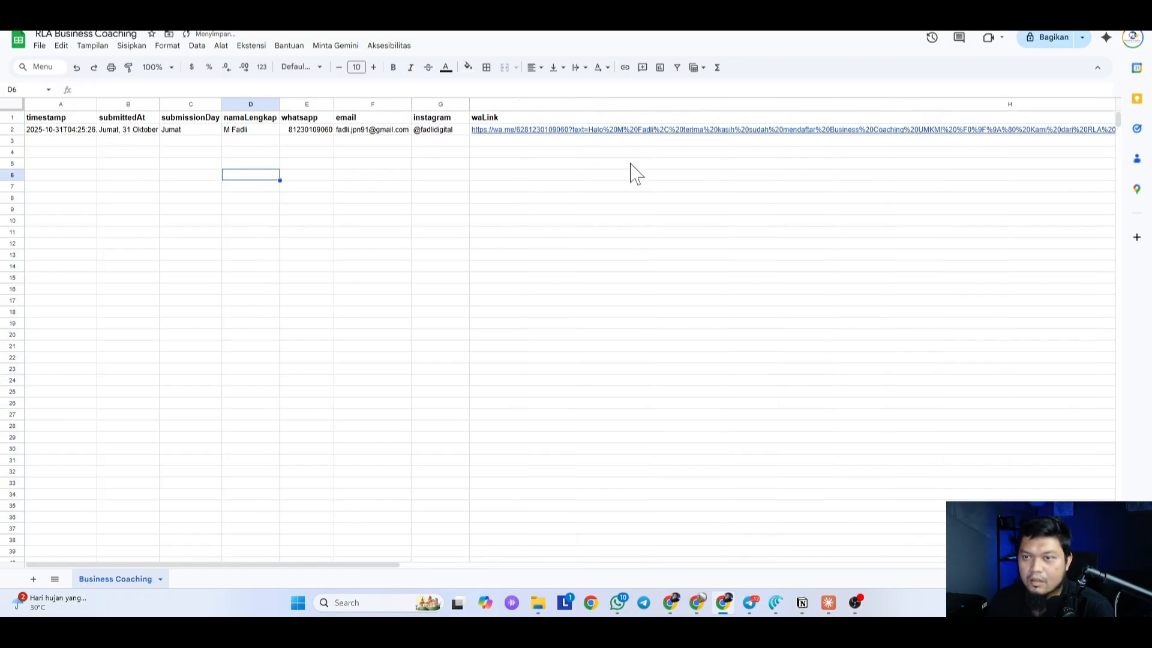
pyautogui.click(522, 346)
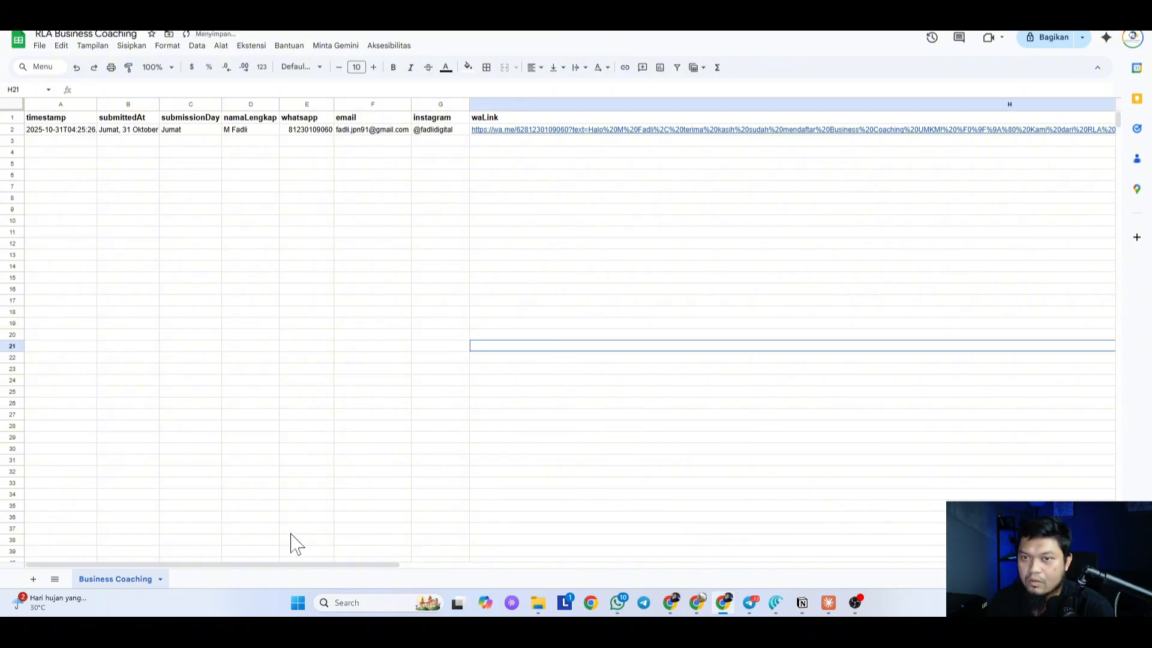
pyautogui.moveTo(270, 565); pyautogui.dragTo(642, 565)
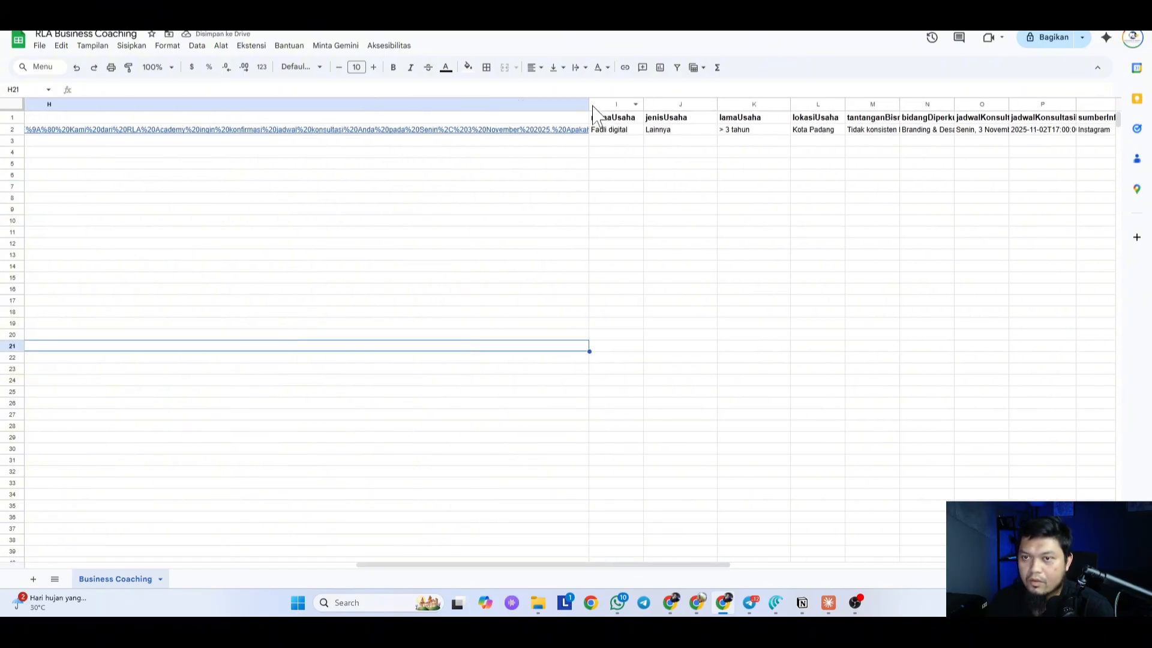
pyautogui.moveTo(590, 106); pyautogui.dragTo(279, 155)
pyautogui.moveTo(522, 571); pyautogui.dragTo(331, 555)
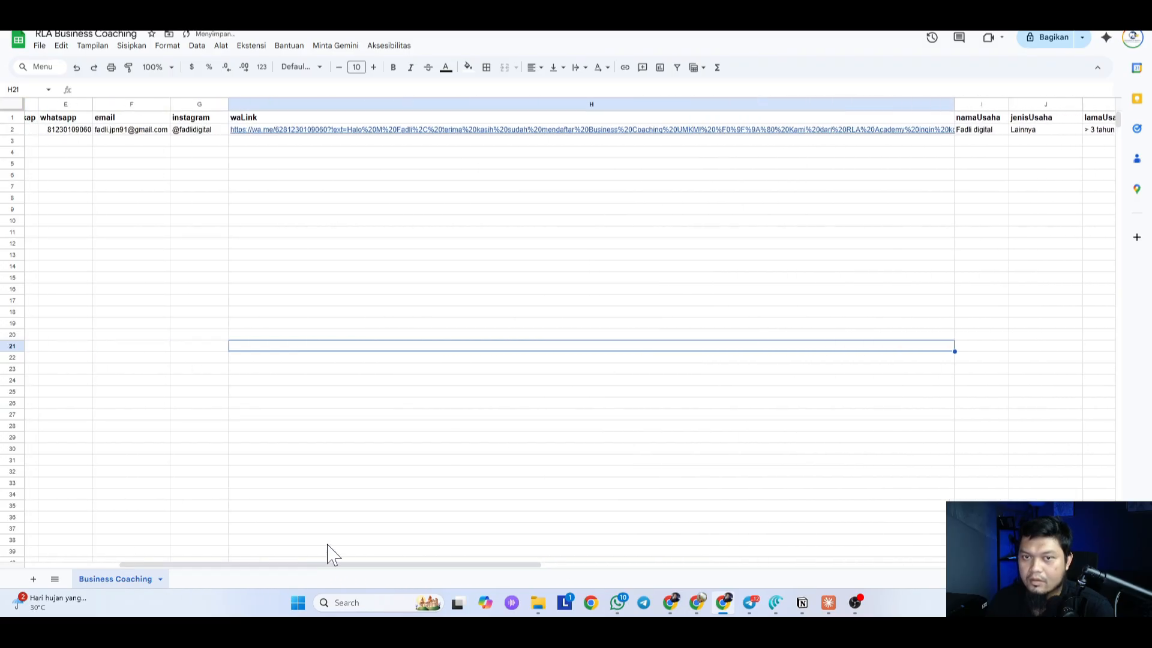
pyautogui.moveTo(955, 104); pyautogui.dragTo(328, 128)
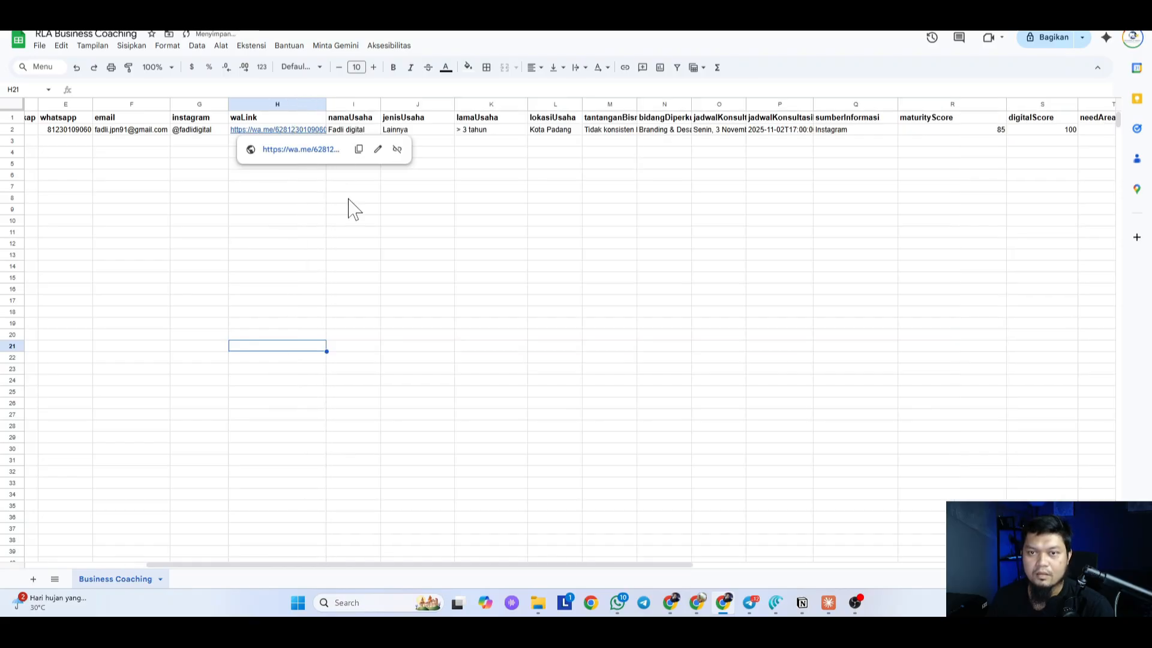
pyautogui.click(532, 312)
pyautogui.moveTo(530, 307); pyautogui.dragTo(529, 303)
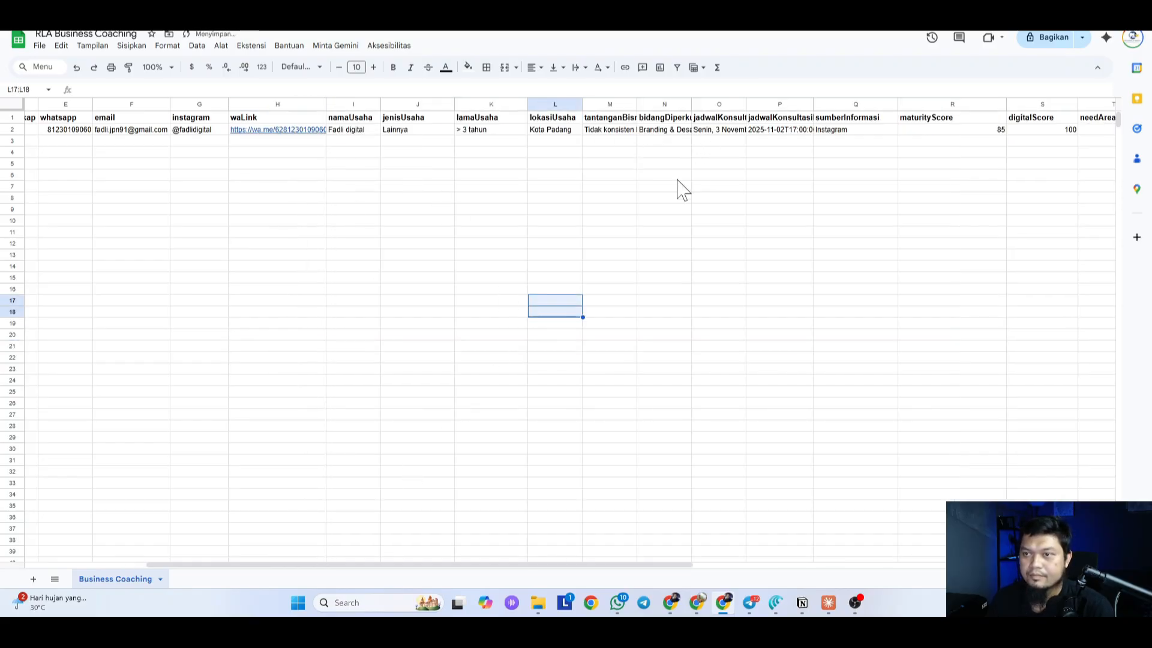
pyautogui.moveTo(546, 566); pyautogui.dragTo(951, 566)
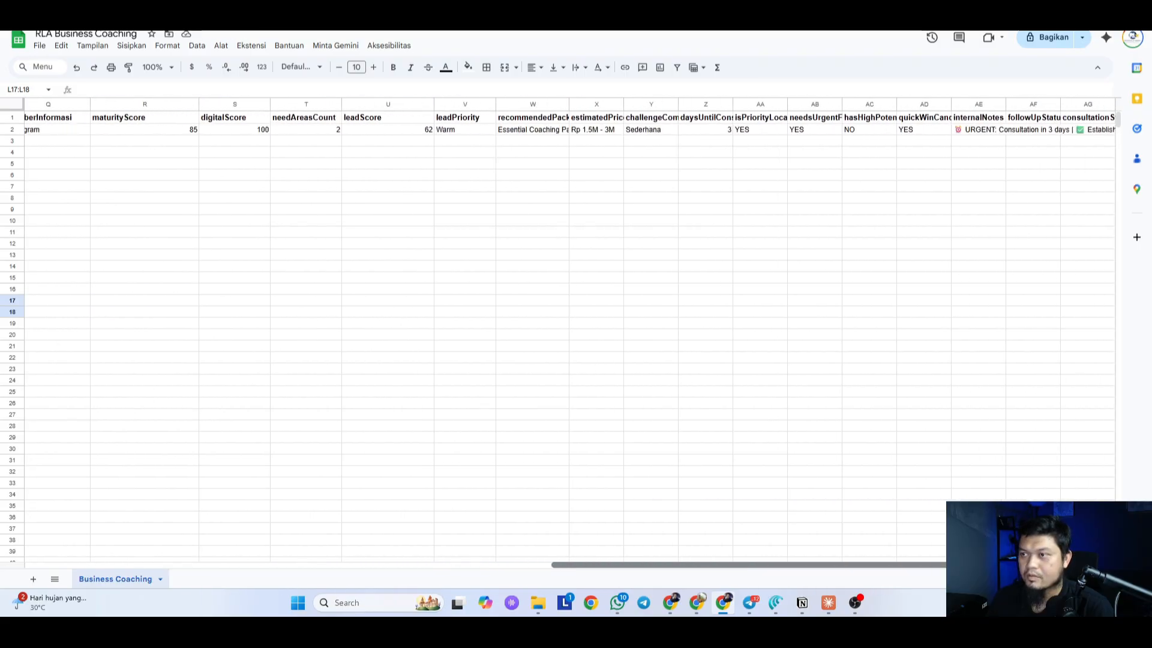
# Step: Fit quickWinCandidate to its header and read the internal note in AE2 unchanged
pyautogui.click(944, 105)
pyautogui.click(820, 188)
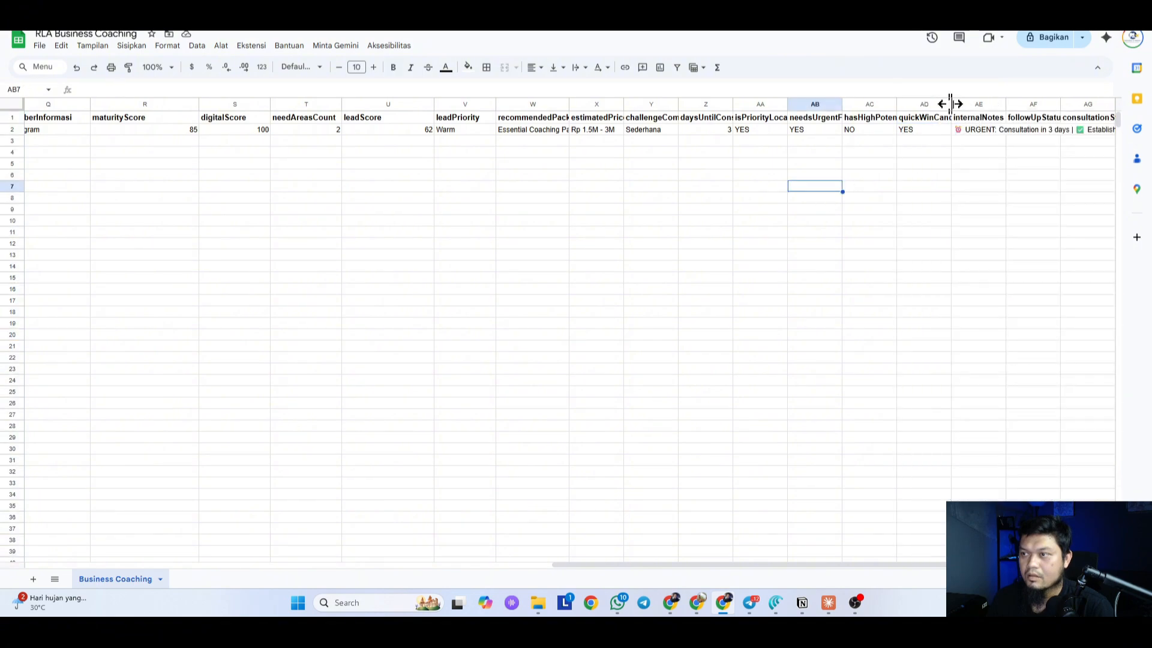
pyautogui.doubleClick(950, 104)
pyautogui.click(1006, 118)
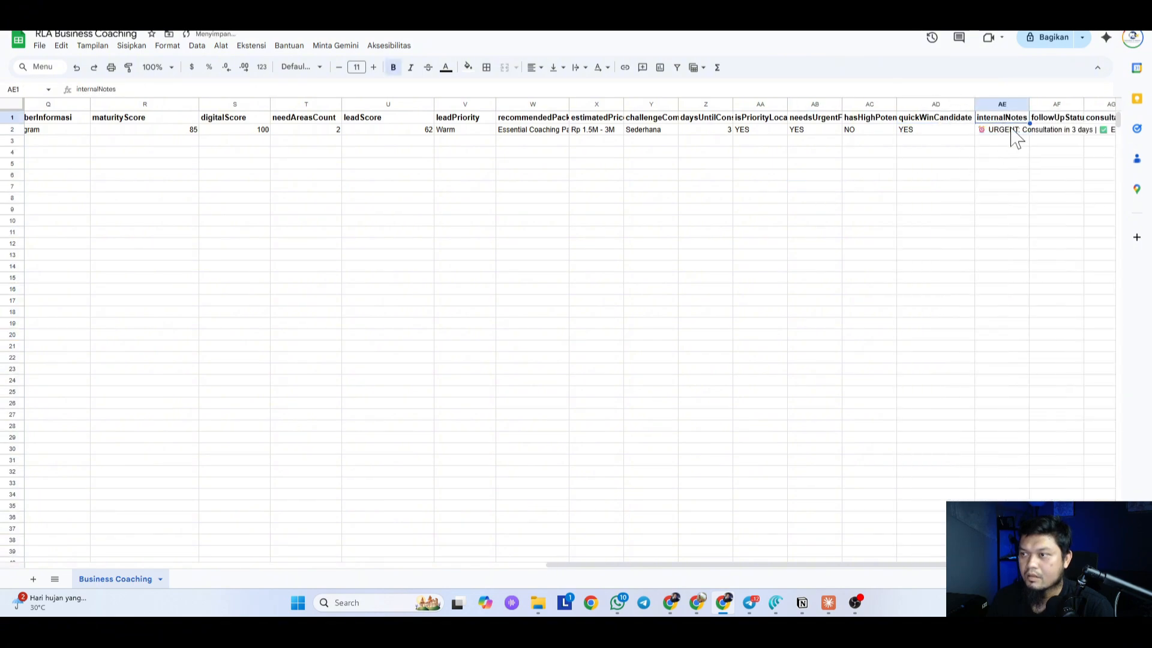
pyautogui.click(996, 131)
pyautogui.click(294, 89)
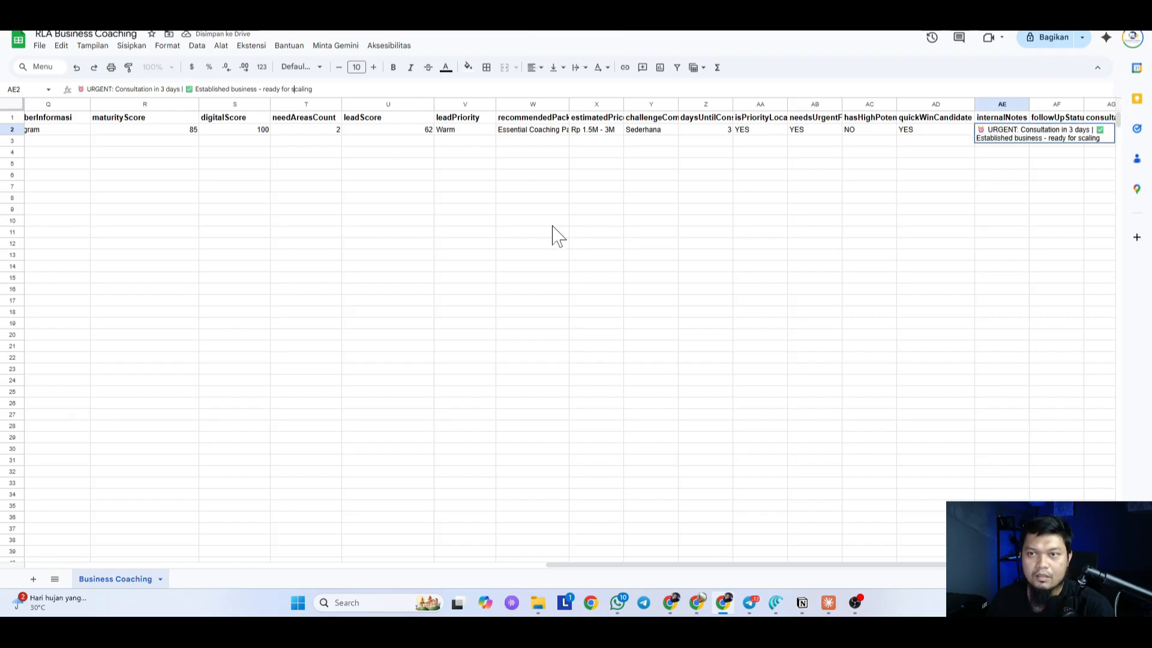
pyautogui.click(760, 288)
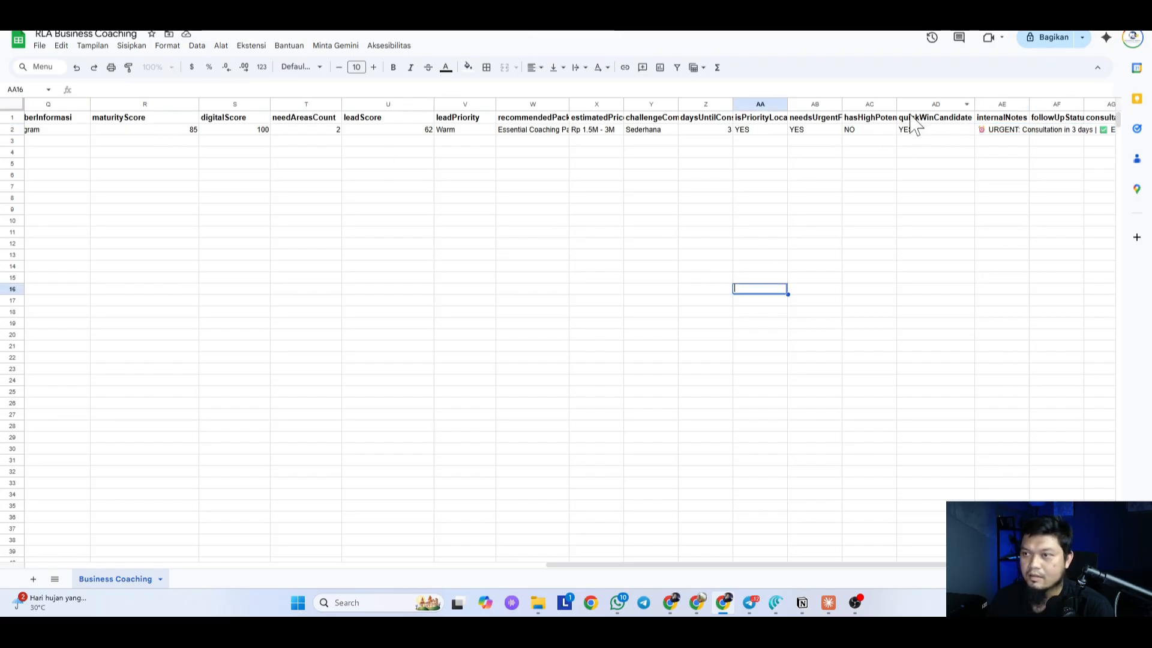
# Step: Fit hasHighPotential, needsUrgentFollowup, isPriorityLocation, daysUntilConsultation and challengeComplexity columns to their headers
pyautogui.doubleClick(896, 105)
pyautogui.doubleClick(842, 104)
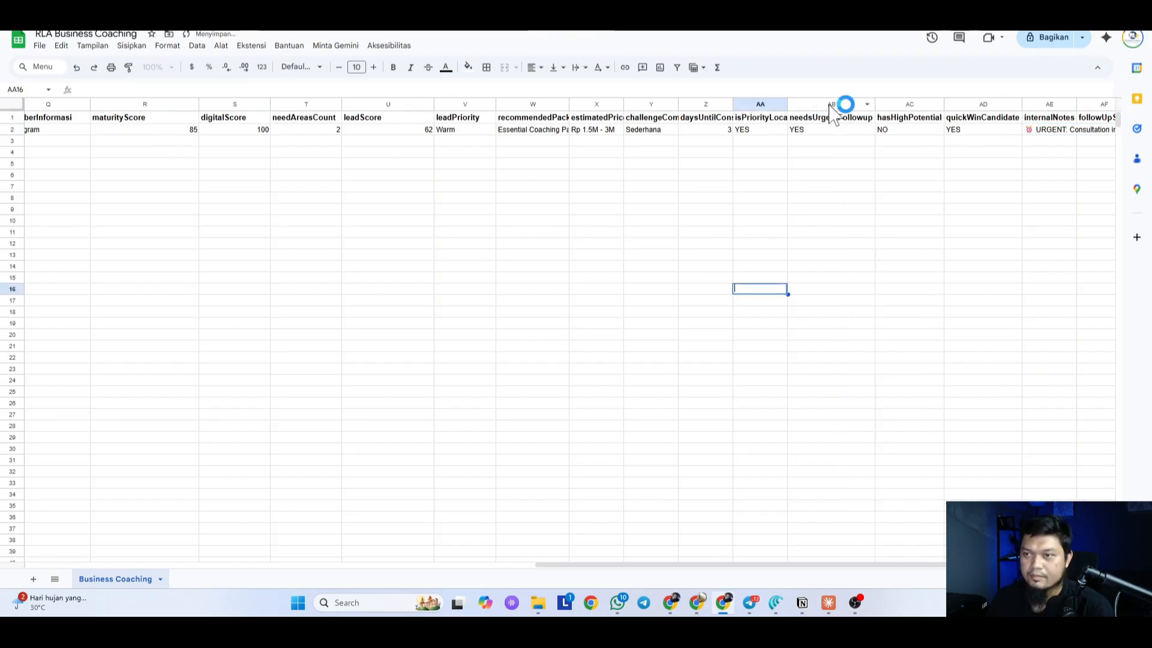
pyautogui.doubleClick(788, 104)
pyautogui.doubleClick(733, 105)
pyautogui.click(720, 221)
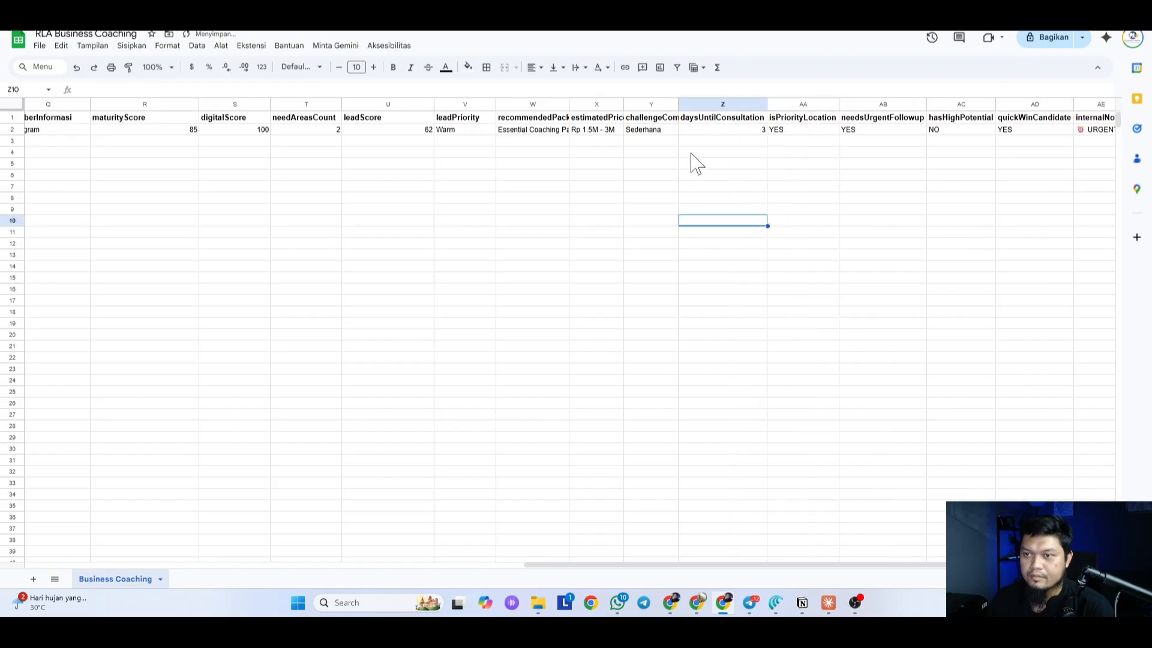
pyautogui.click(683, 104)
pyautogui.doubleClick(678, 105)
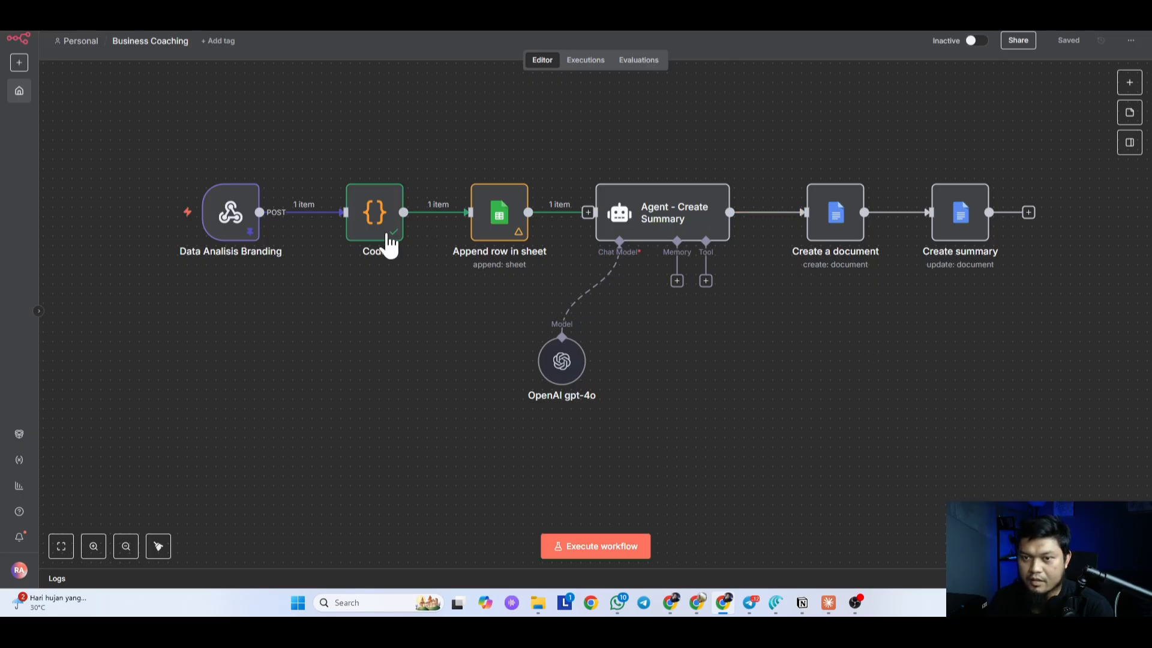
# Step: Inspect the Append row in sheet node's output in the Business Coaching workflow
pyautogui.click(489, 237)
pyautogui.press('Return')
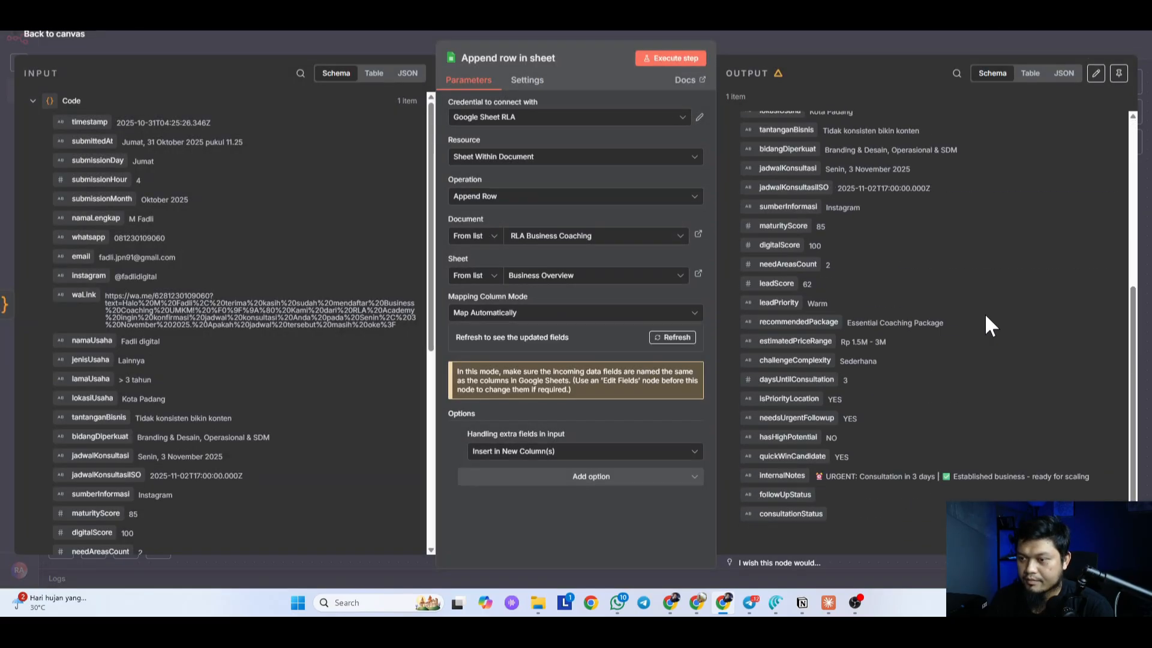
pyautogui.click(921, 501)
pyautogui.click(603, 528)
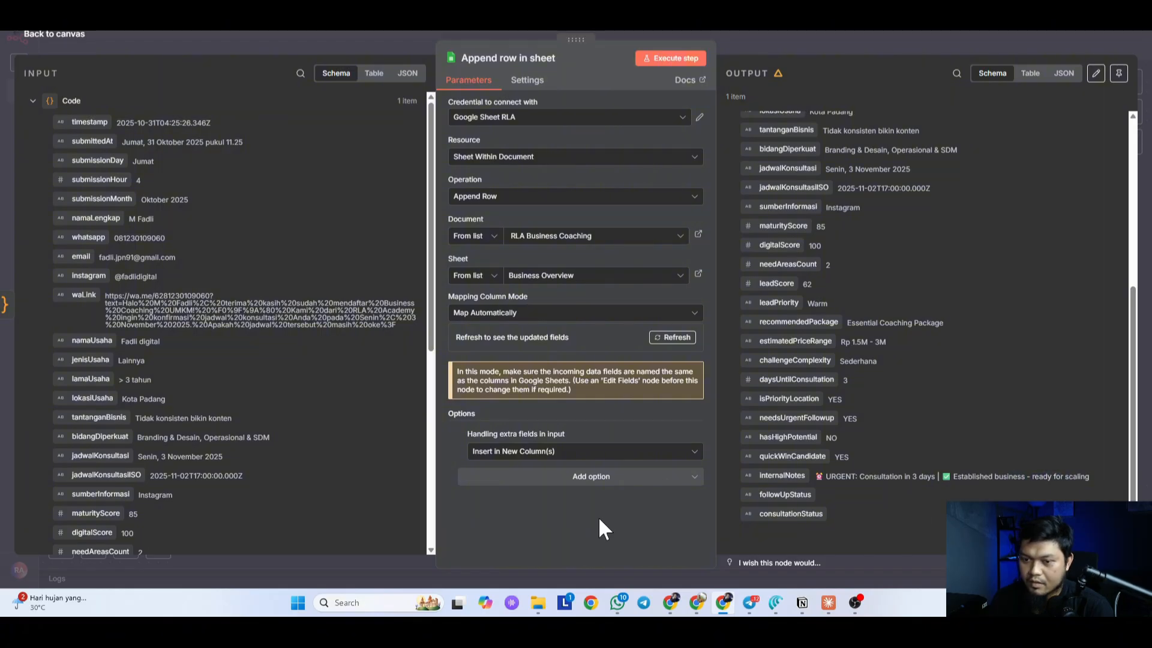
pyautogui.click(814, 45)
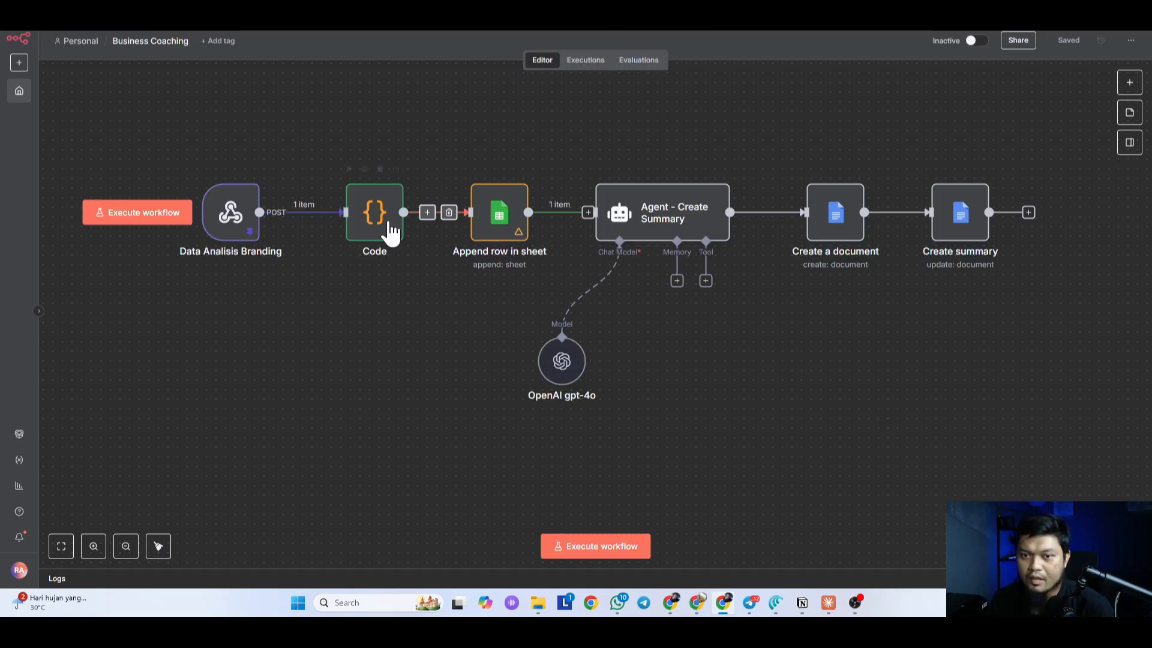
# Step: Pin output data on the Code and Append row in sheet nodes and save the workflow
pyautogui.rightClick(368, 224)
pyautogui.click(423, 302)
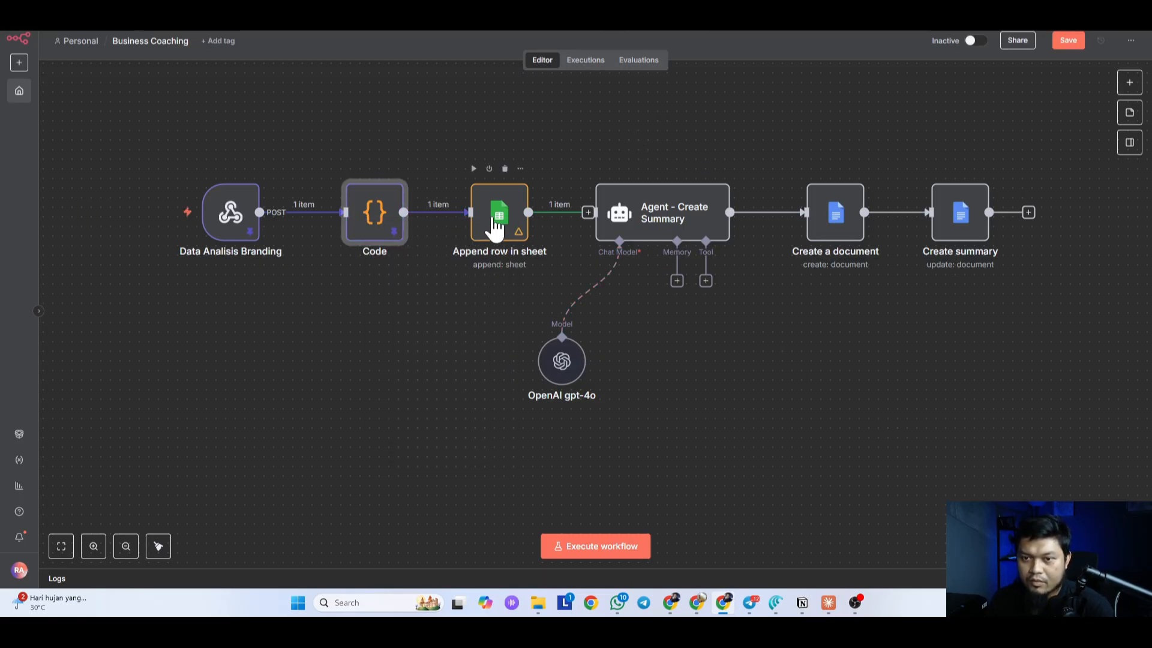
pyautogui.rightClick(497, 226)
pyautogui.click(516, 307)
pyautogui.click(1047, 46)
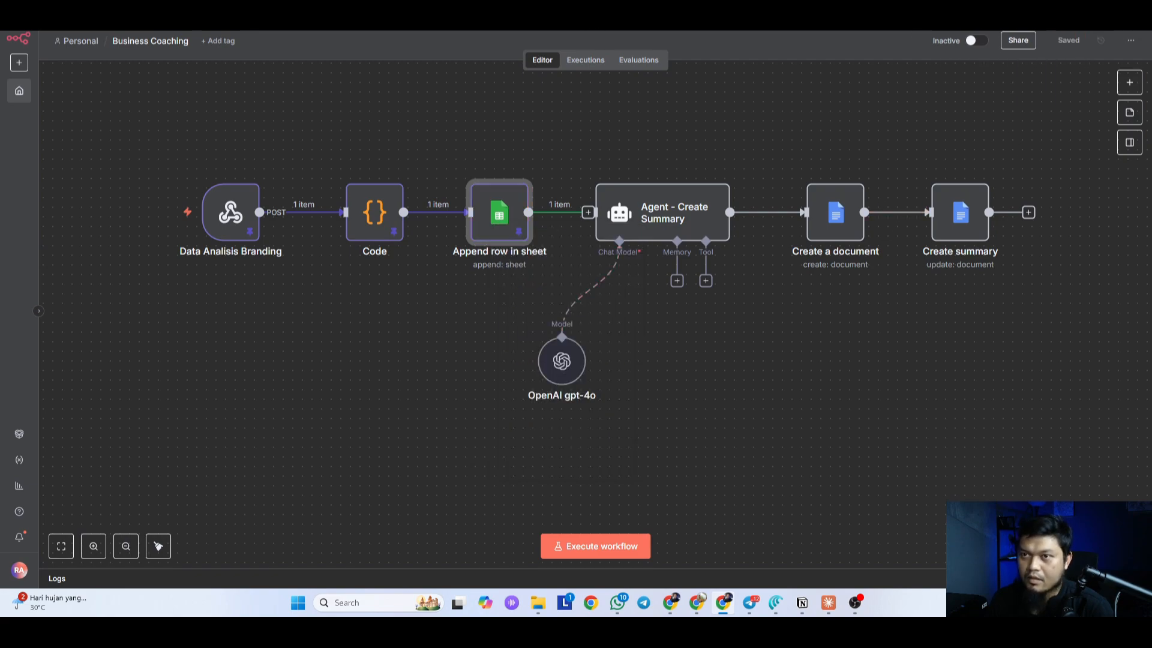
pyautogui.click(540, 15)
pyautogui.click(657, 17)
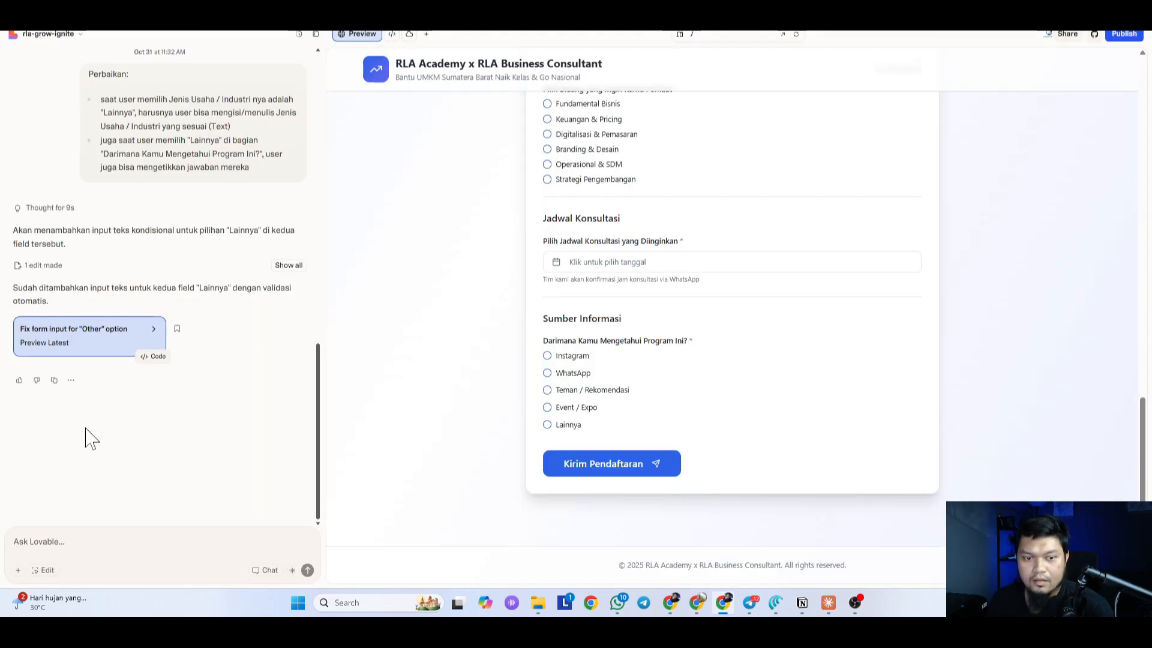
# Step: Choose Lainnya as Jenis Usaha in the preview and test its free-text field
pyautogui.moveTo(44, 288); pyautogui.dragTo(210, 287)
pyautogui.scroll(3, 497, 439)
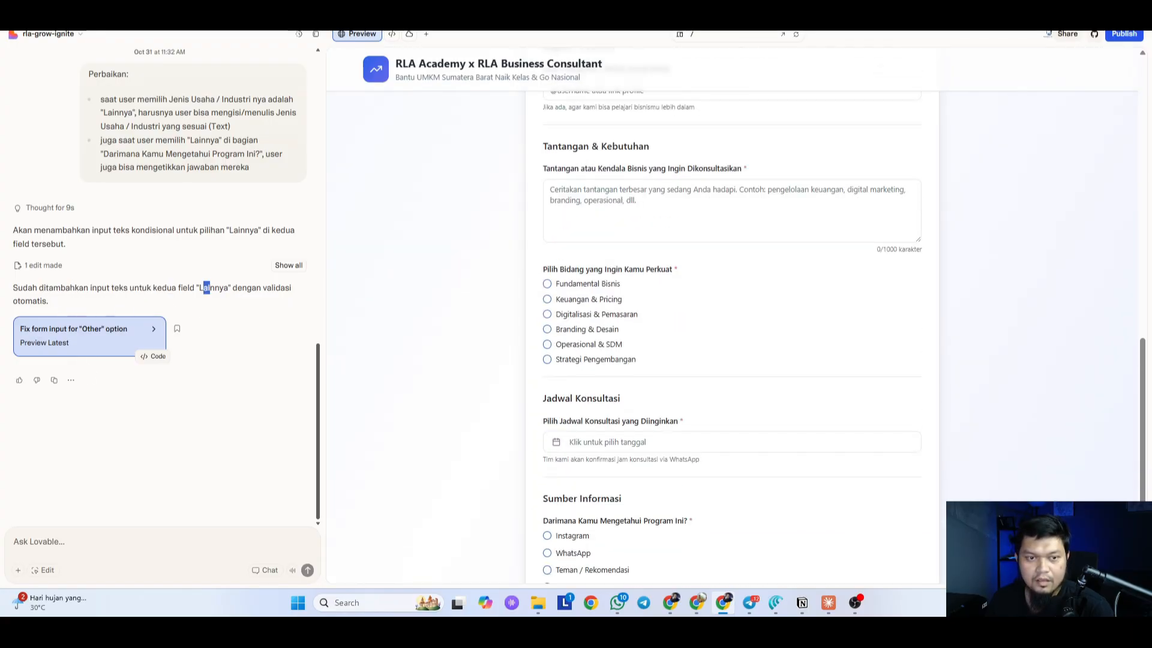
pyautogui.scroll(10, 476, 278)
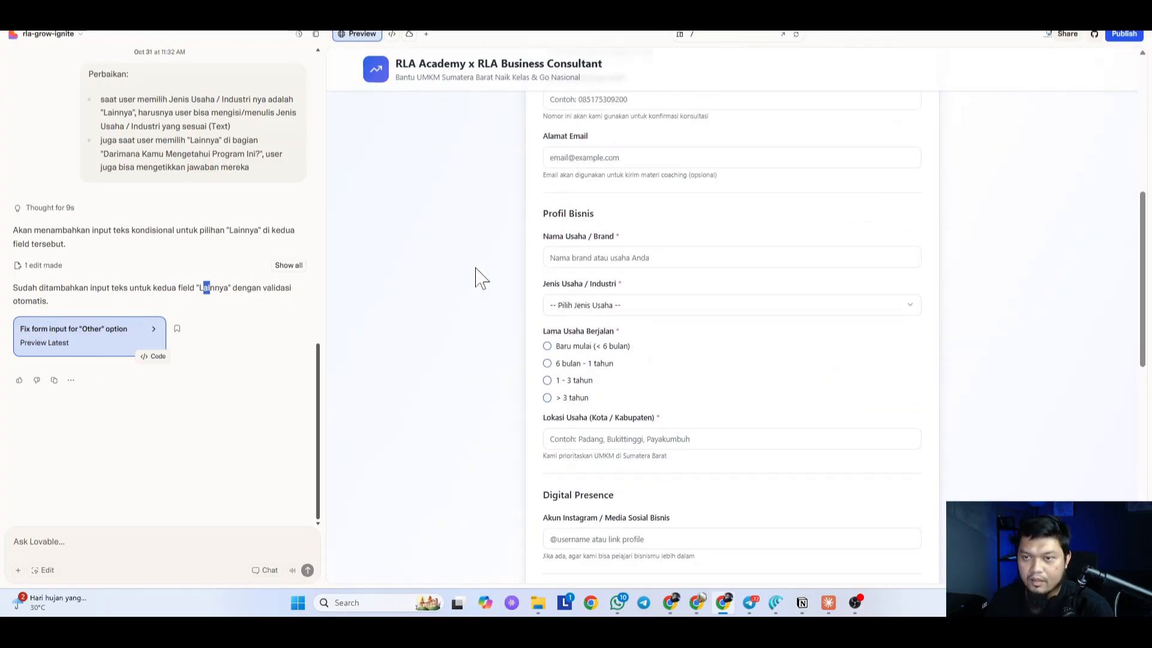
pyautogui.scroll(2, 527, 237)
pyautogui.scroll(-6, 527, 236)
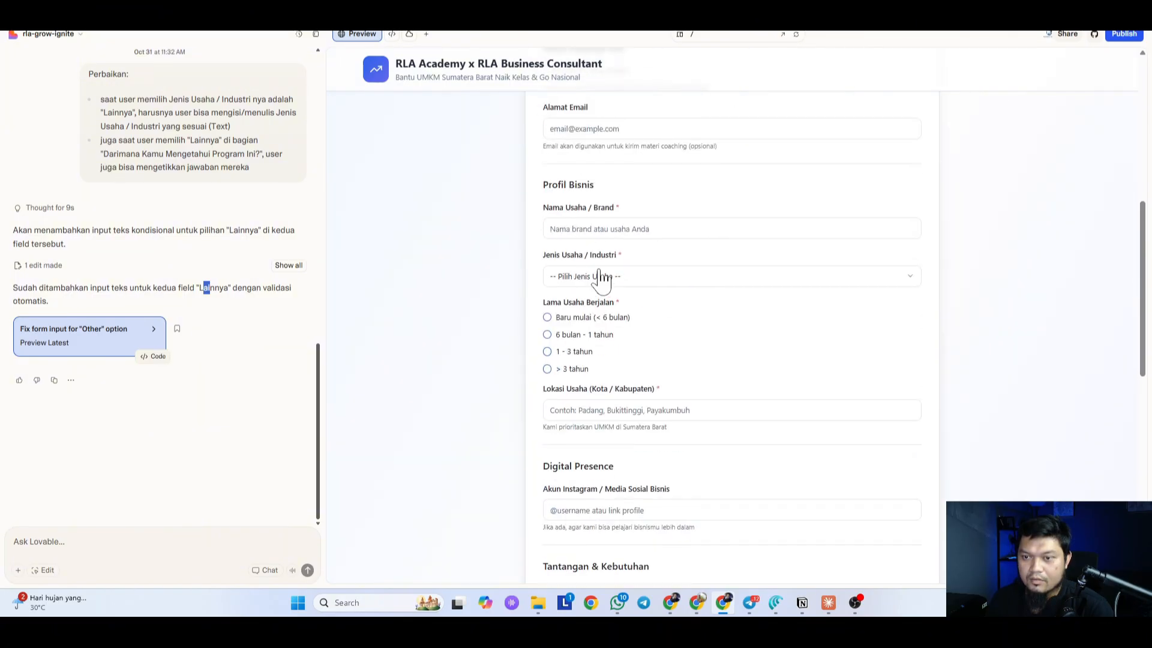
pyautogui.click(599, 275)
pyautogui.click(606, 423)
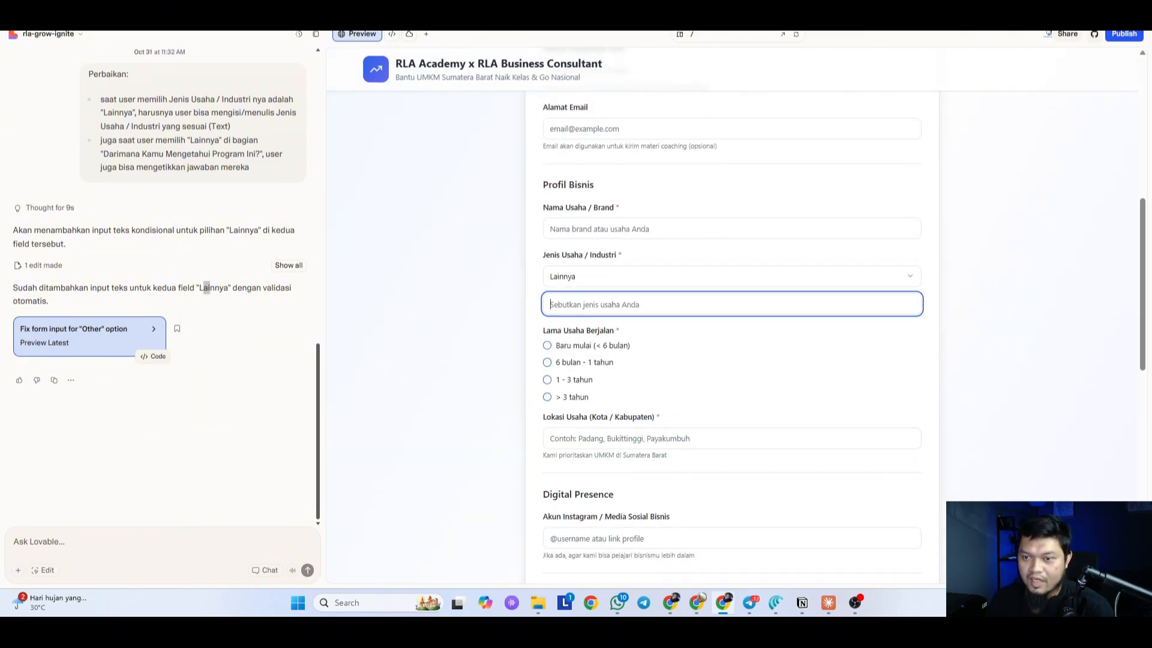
pyautogui.write('fasfas')
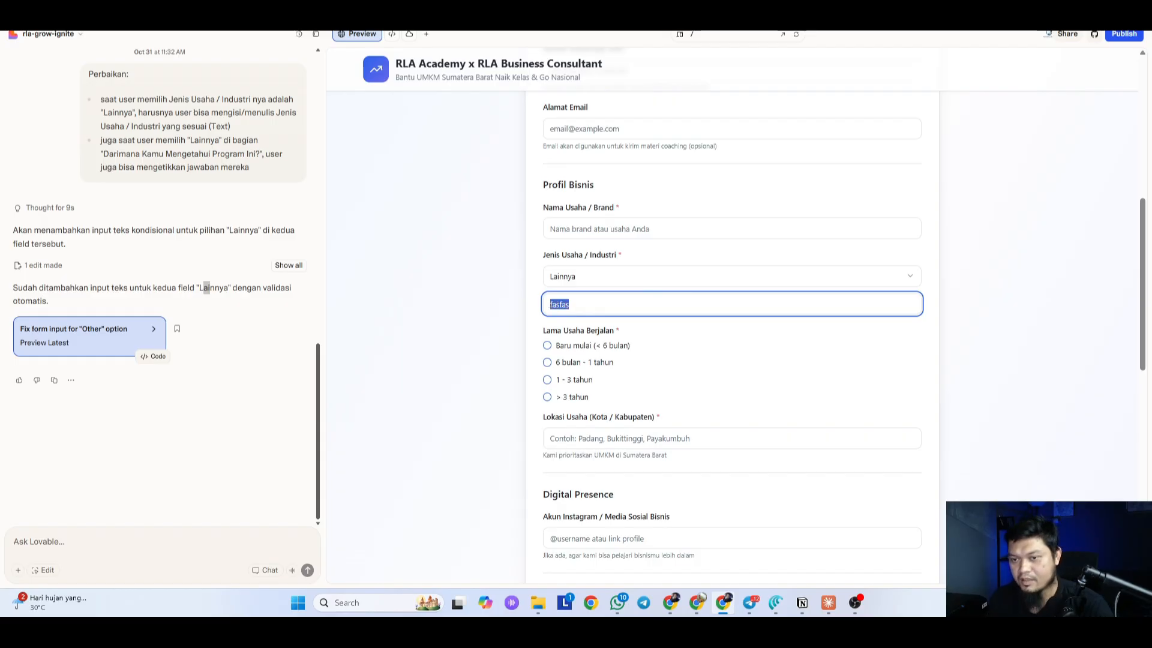
pyautogui.press('BackSpace')
# Step: Choose Lainnya for the referral source, test its text field, and check mobile width
pyautogui.scroll(-15, 444, 342)
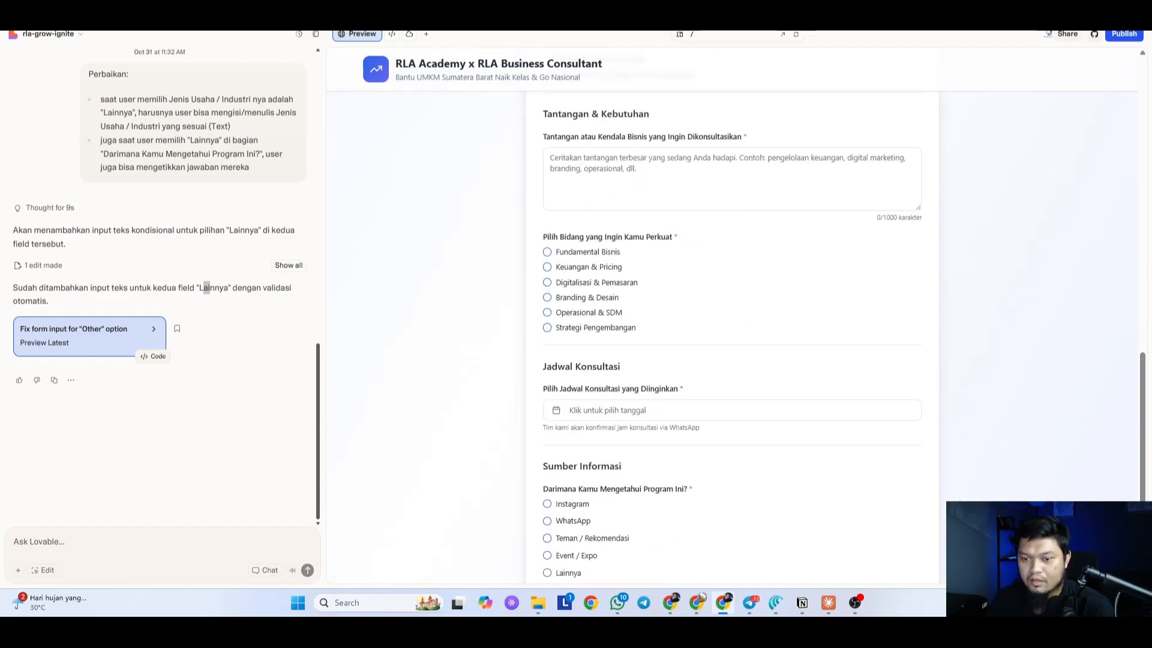
pyautogui.click(579, 356)
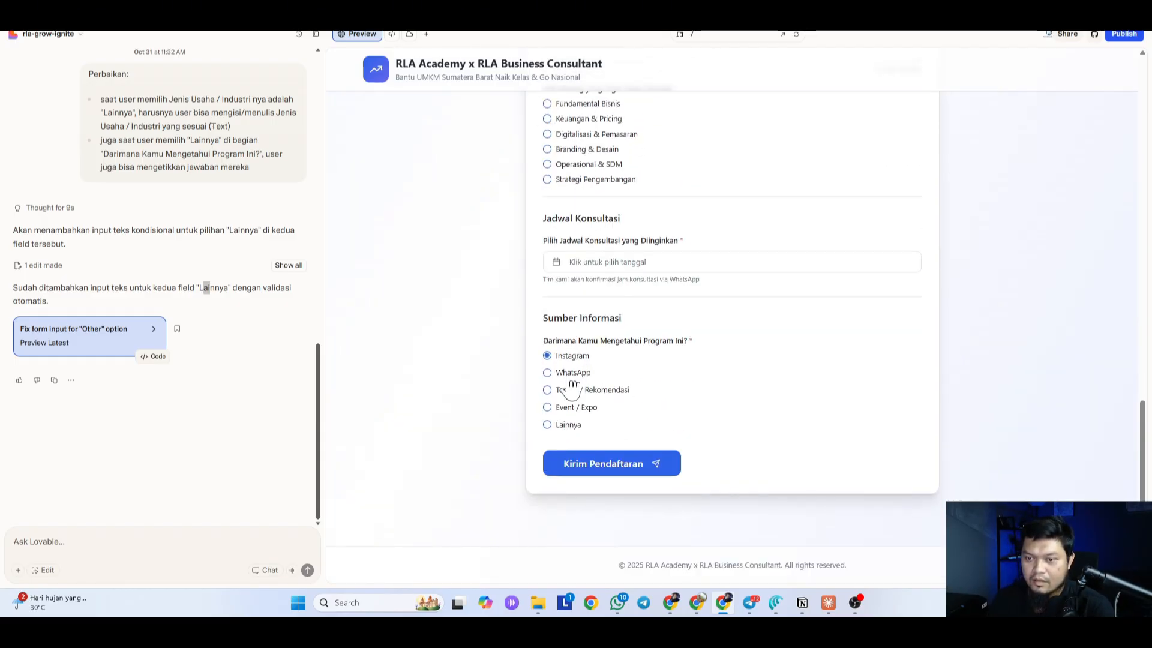
pyautogui.click(570, 426)
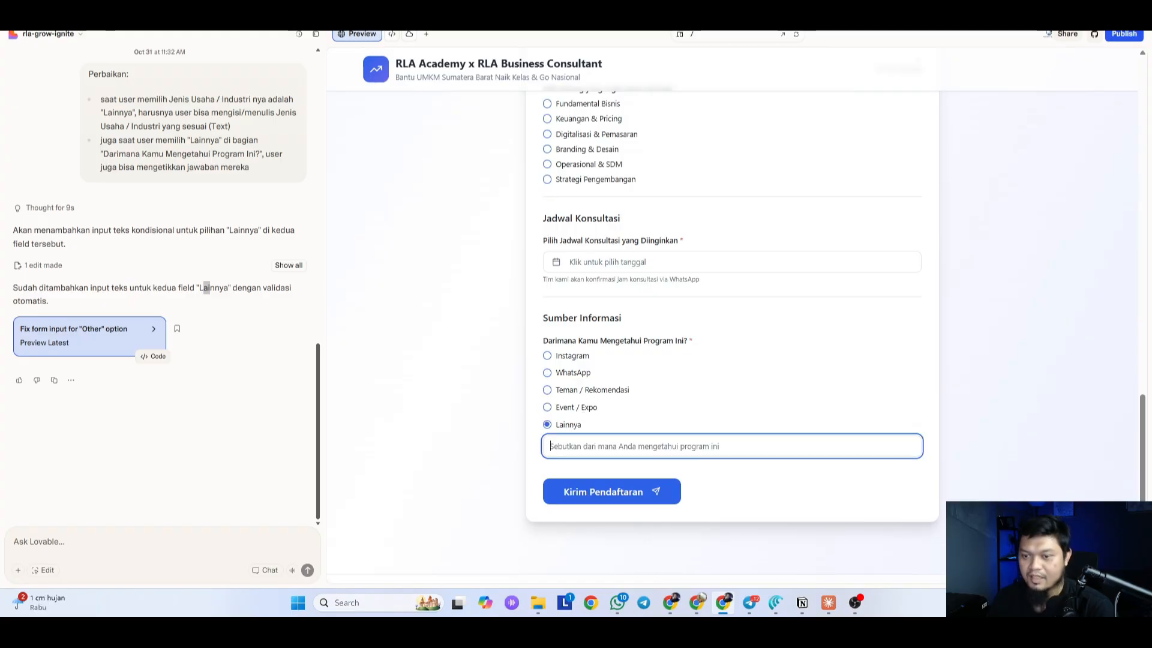
pyautogui.write('TEmen')
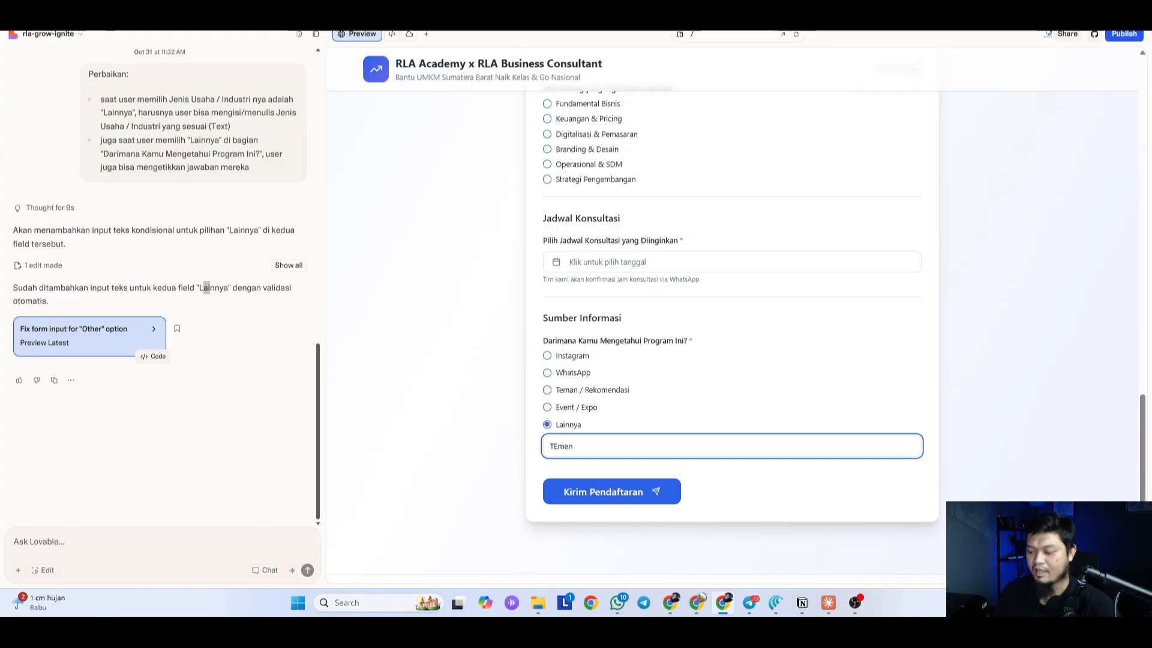
pyautogui.press('BackSpace')
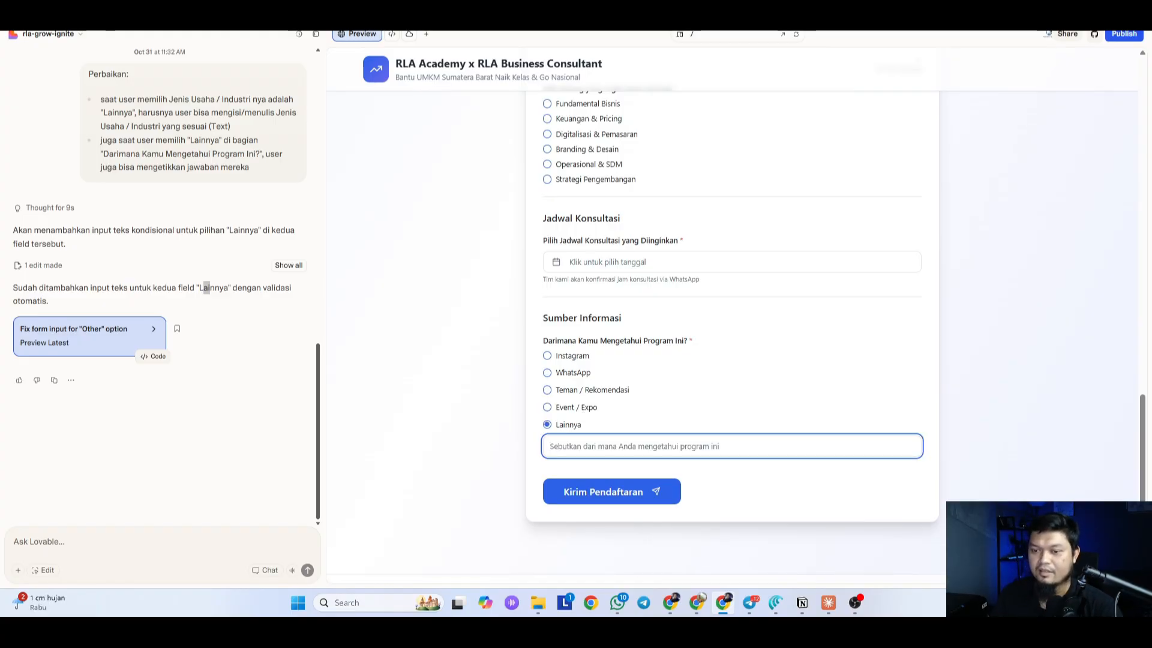
pyautogui.click(462, 451)
pyautogui.click(680, 34)
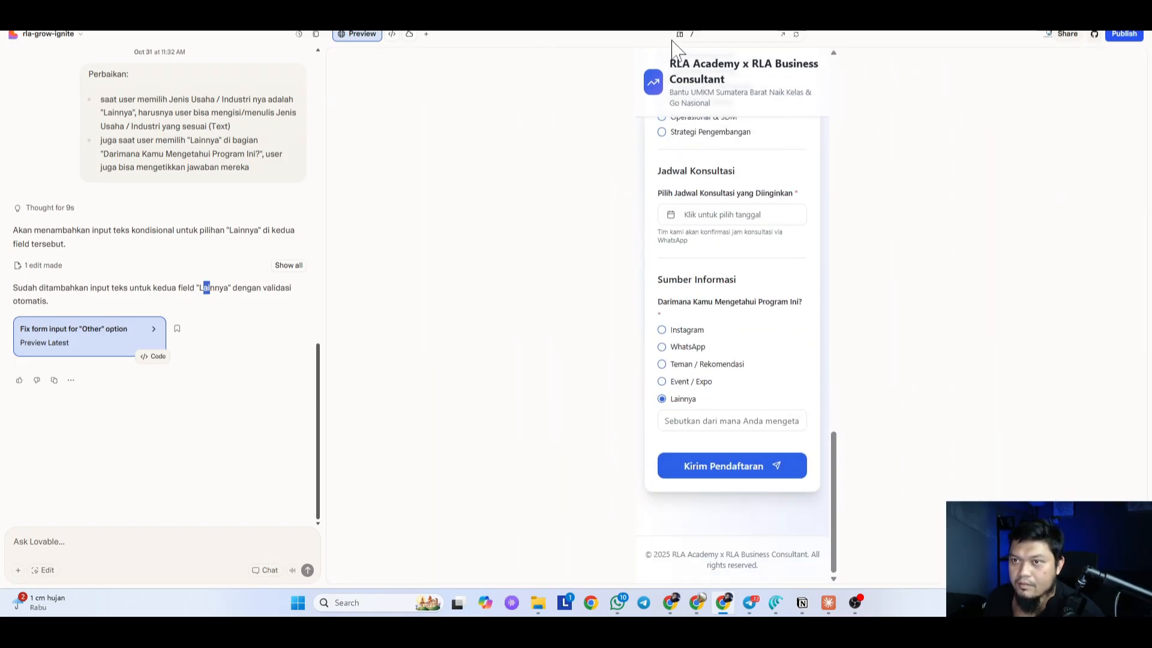
pyautogui.click(680, 35)
pyautogui.scroll(20, 617, 476)
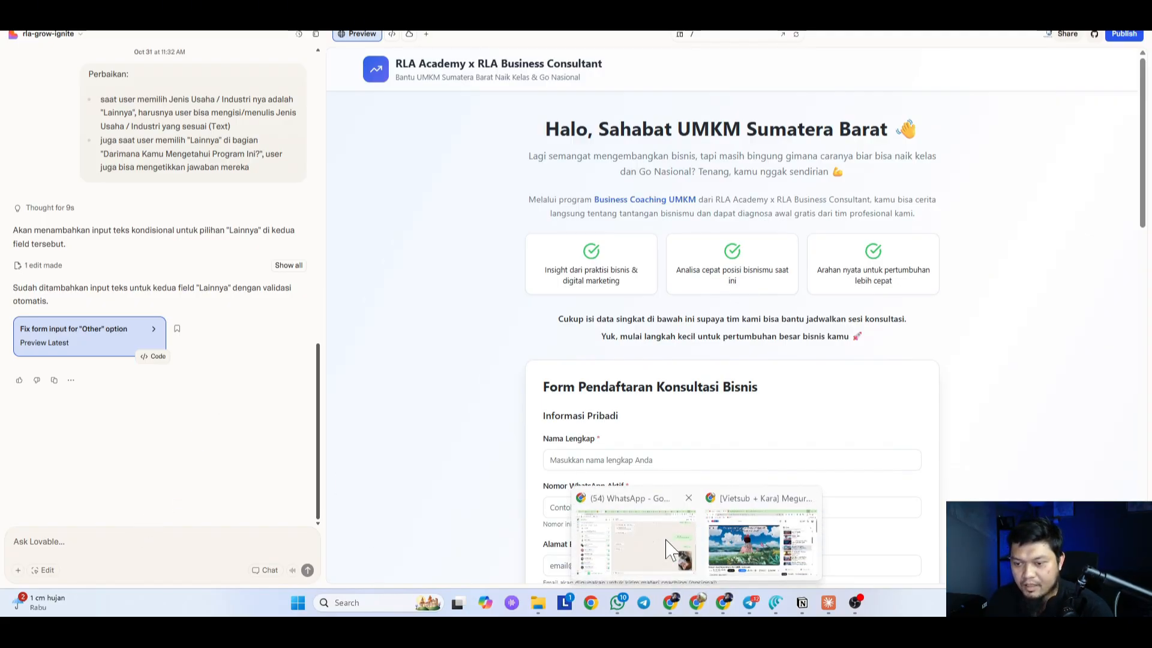
pyautogui.click(714, 567)
pyautogui.moveTo(698, 605)
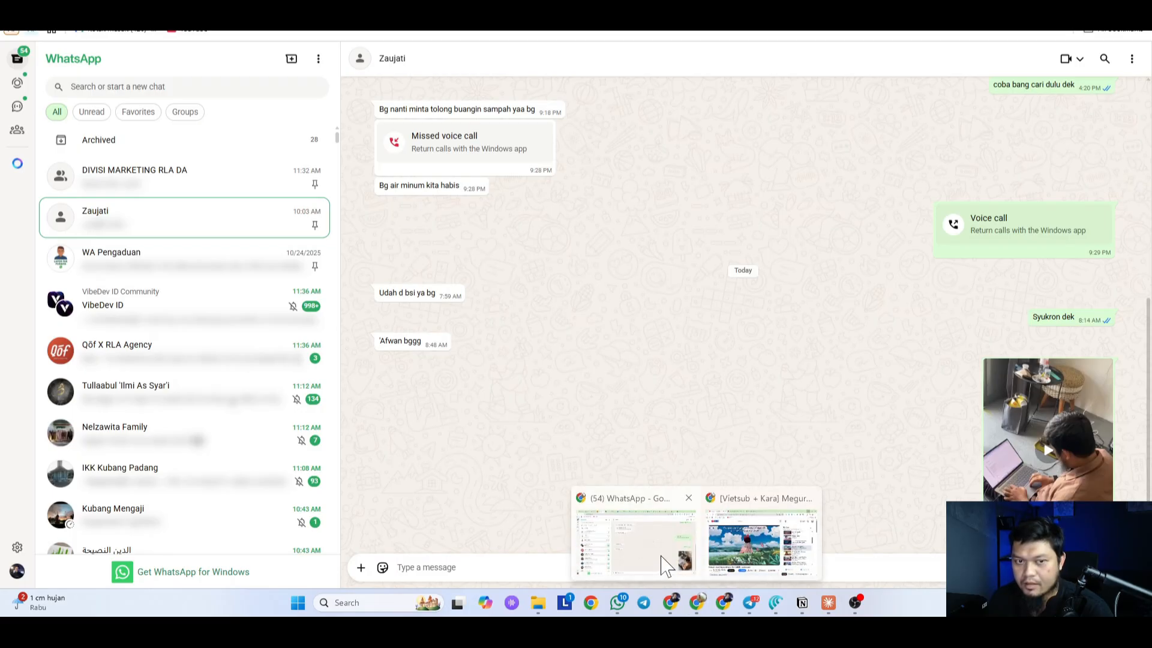
pyautogui.click(150, 183)
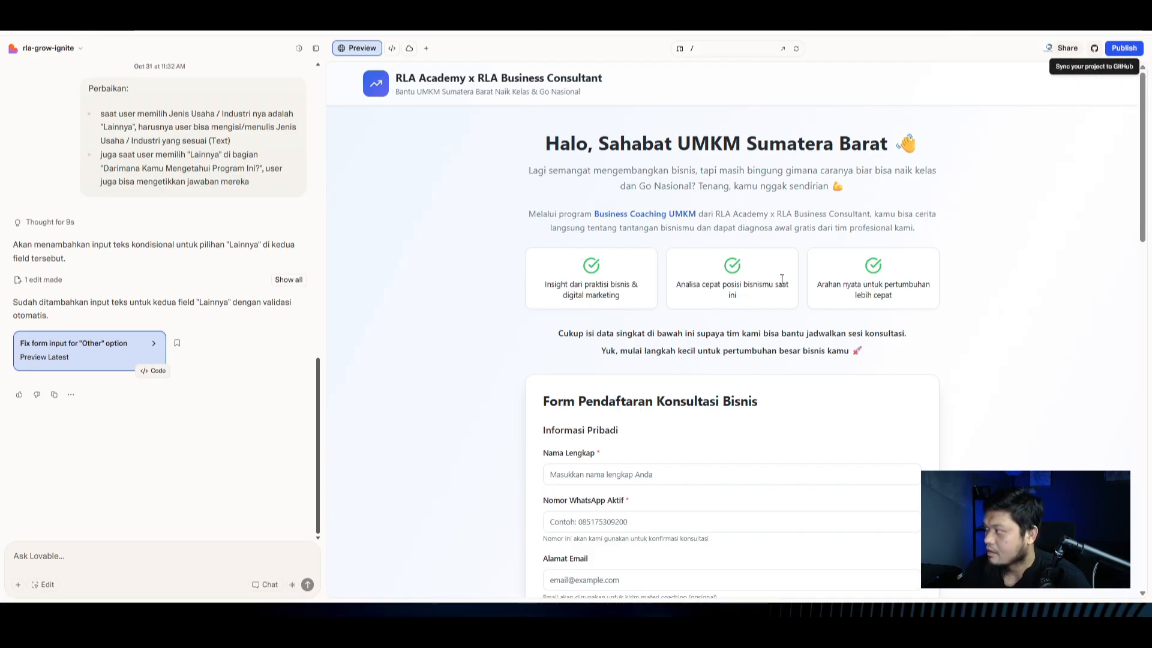
# Step: Change the published website address from rla-grow-ignite to rla-coaching
pyautogui.click(1123, 48)
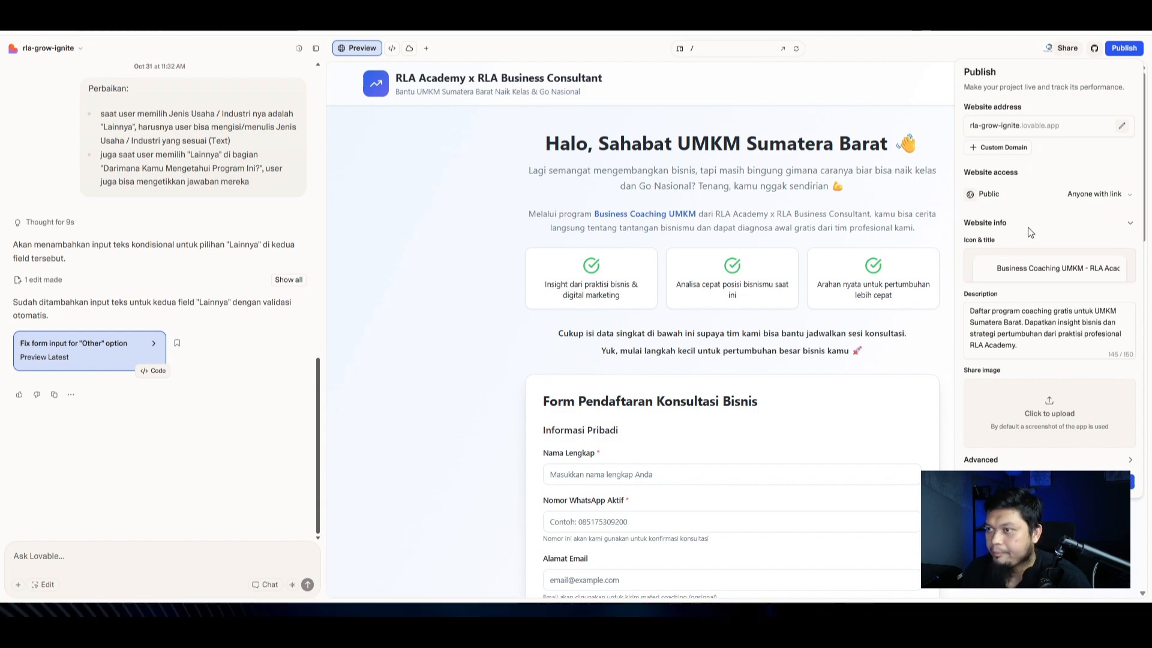
pyautogui.click(1121, 126)
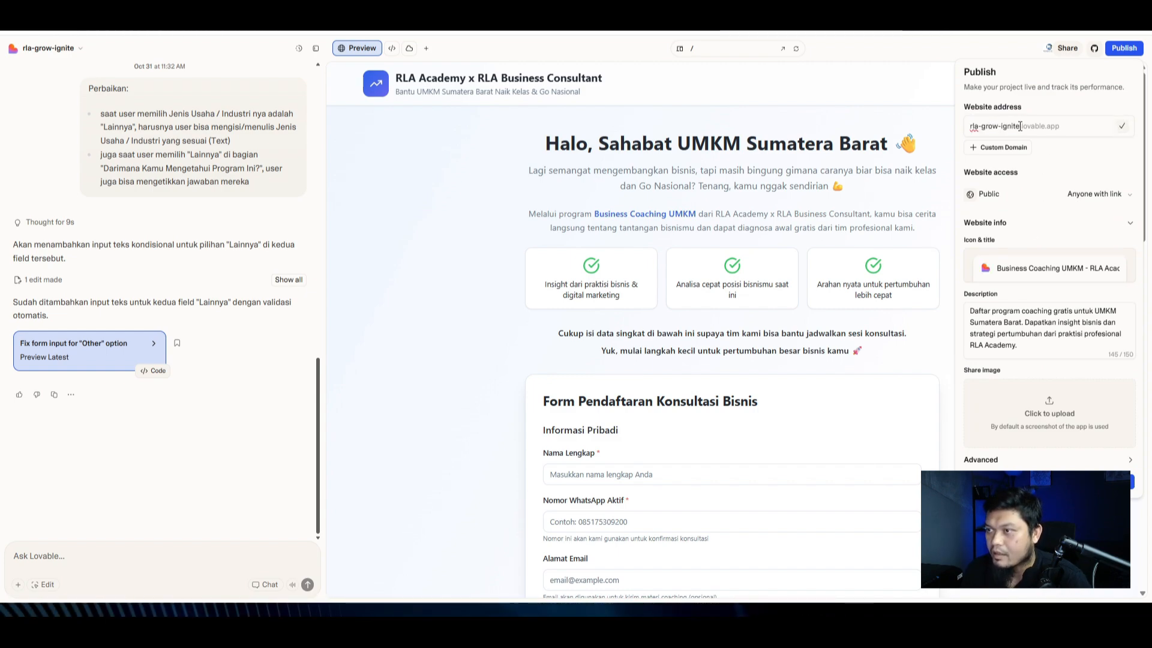
pyautogui.tripleClick(983, 126)
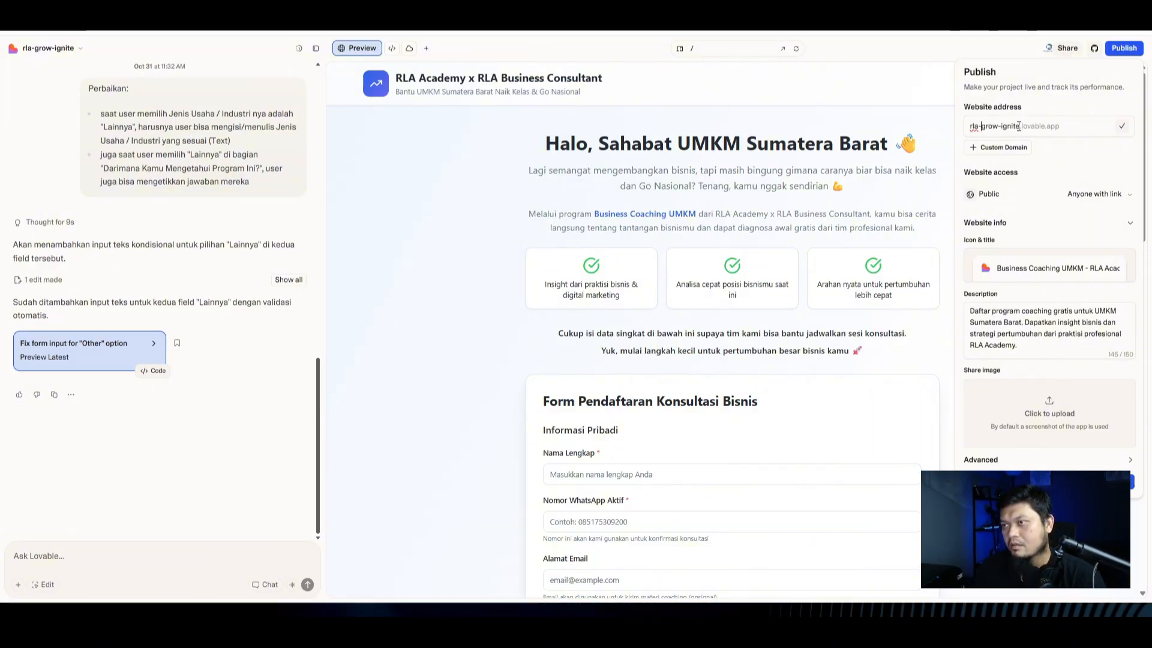
pyautogui.write('c')
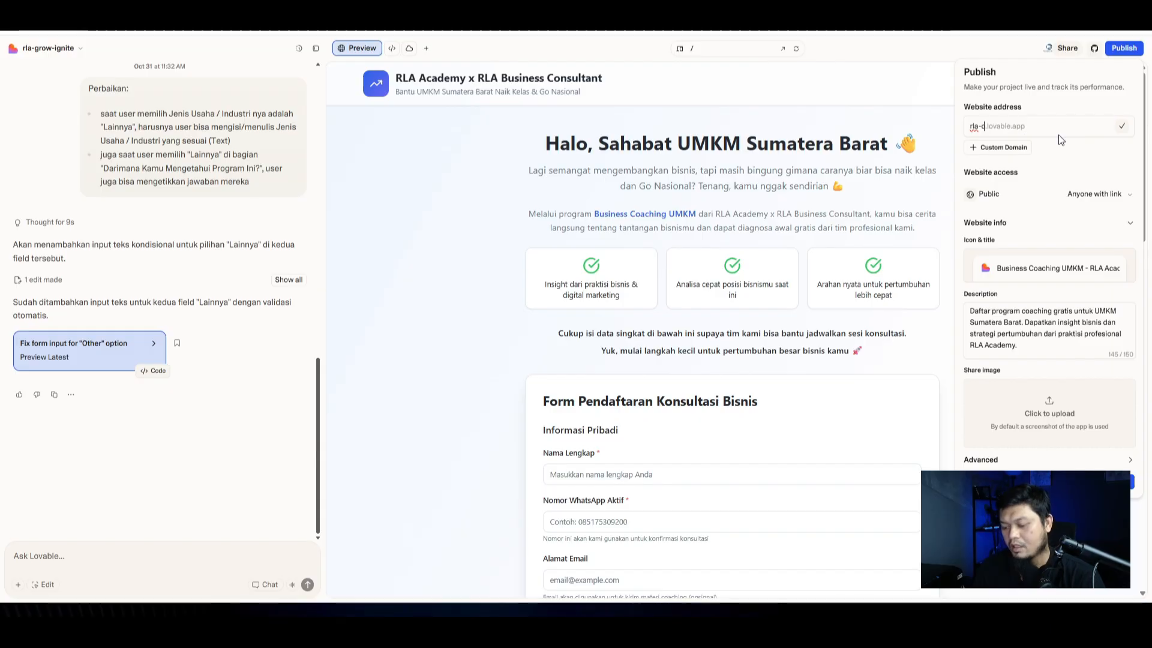
pyautogui.write('oaching')
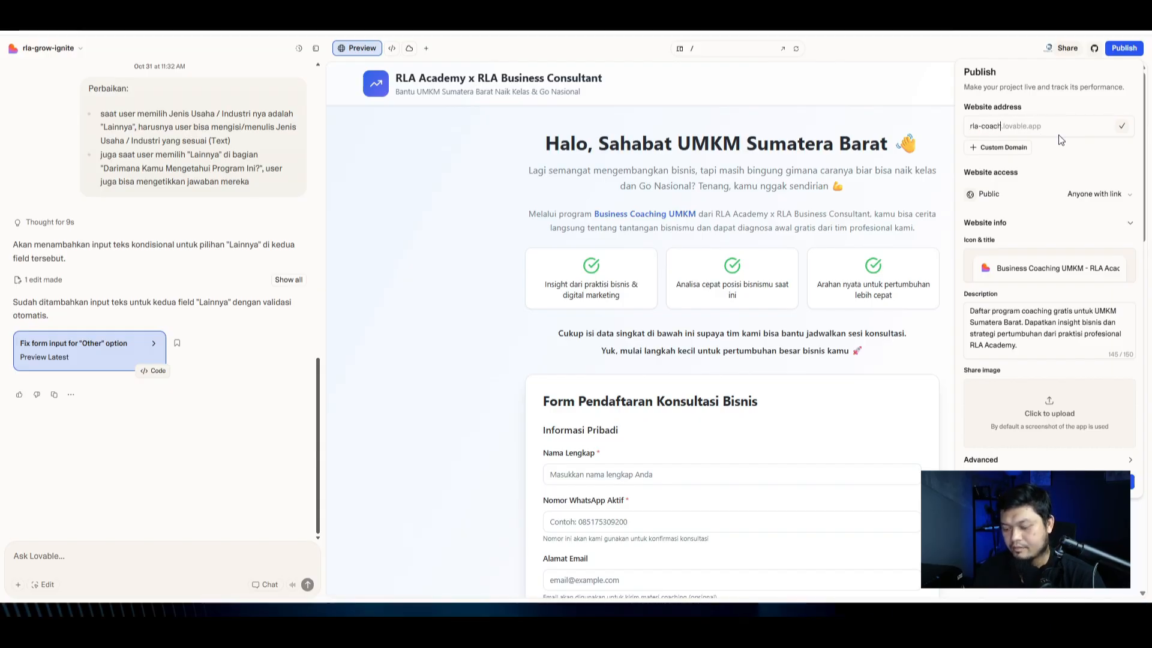
pyautogui.doubleClick(1001, 126)
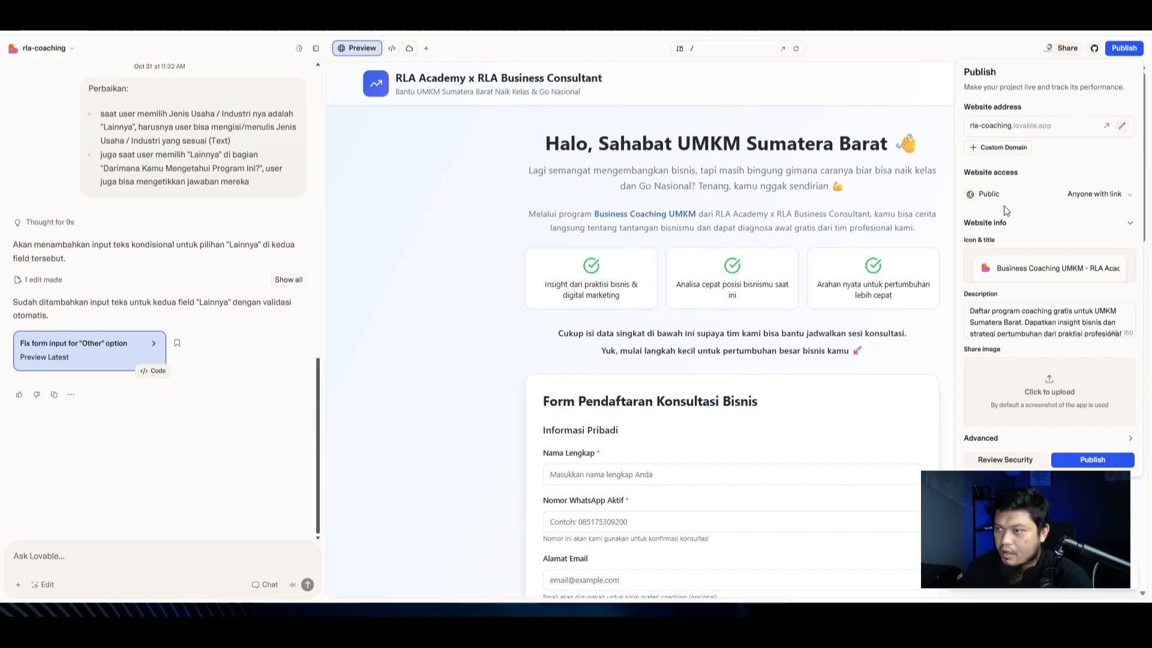
# Step: Enter form.rlagency.id as the existing custom domain to connect
pyautogui.click(1006, 157)
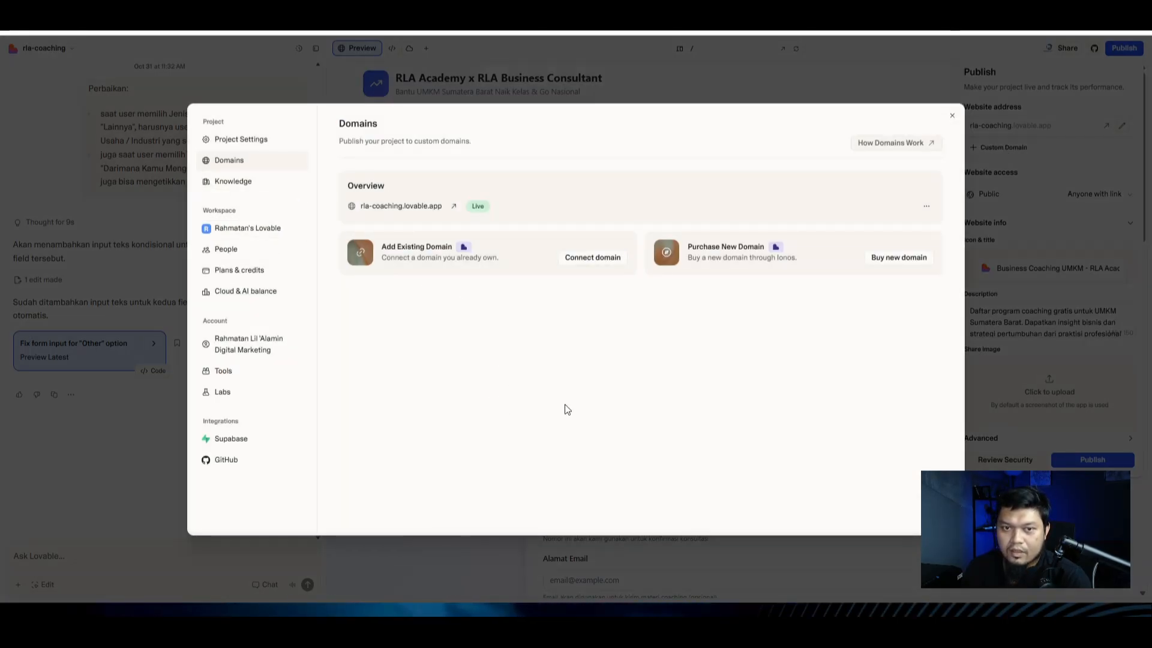
pyautogui.click(587, 259)
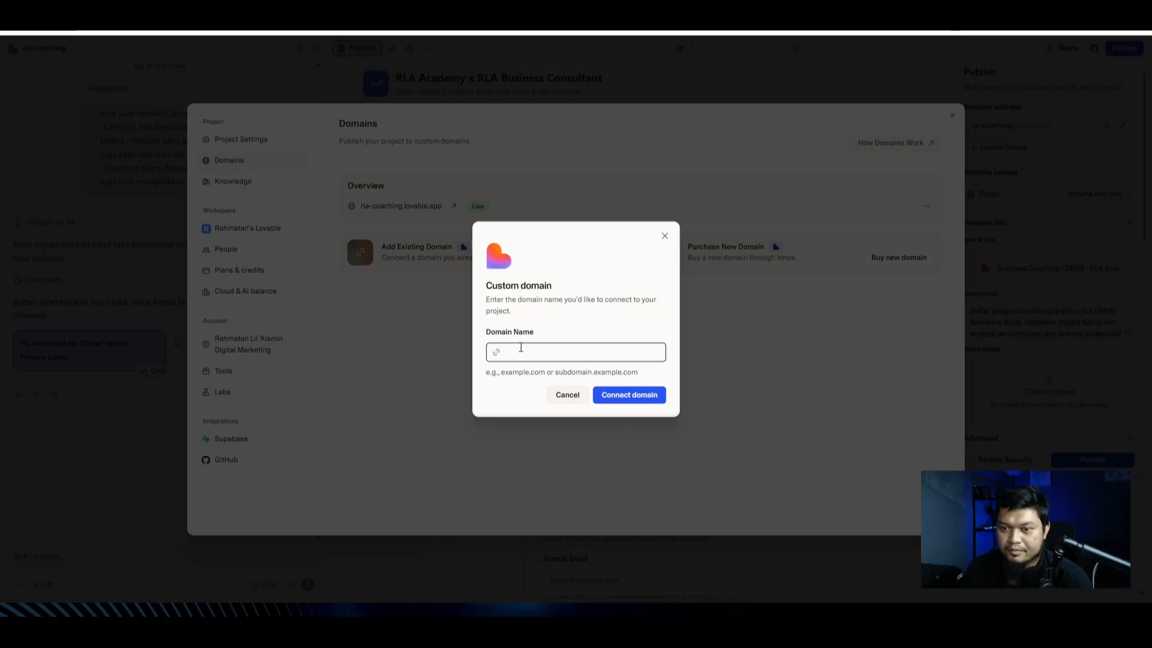
pyautogui.click(421, 417)
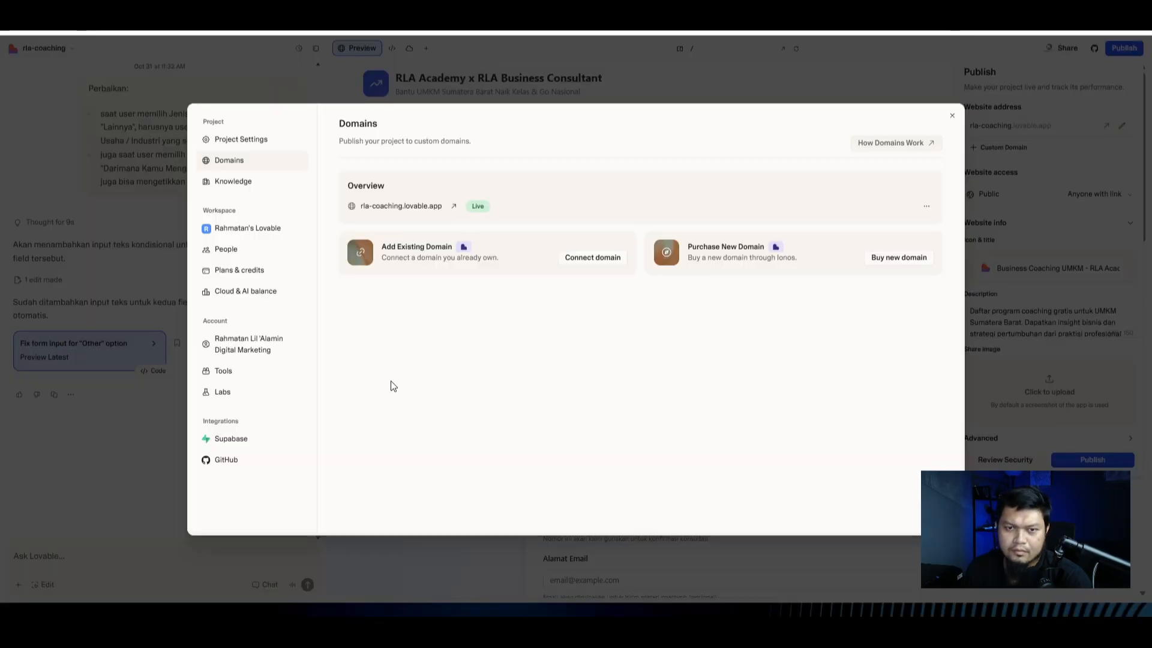
pyautogui.click(577, 267)
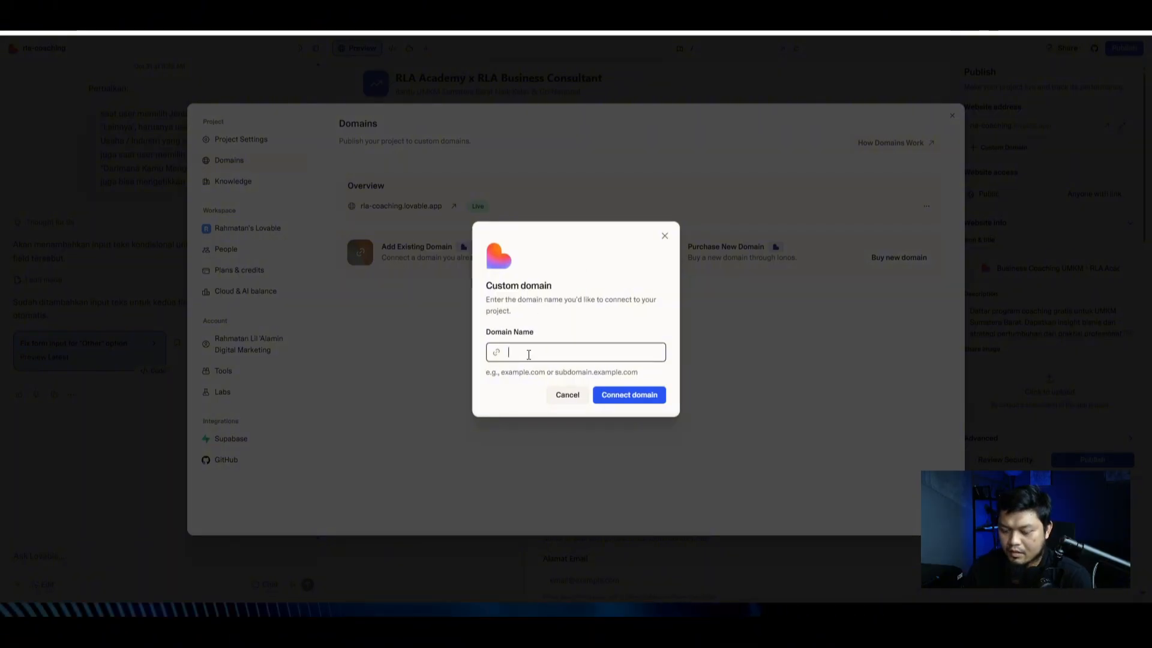
pyautogui.write('form.rla')
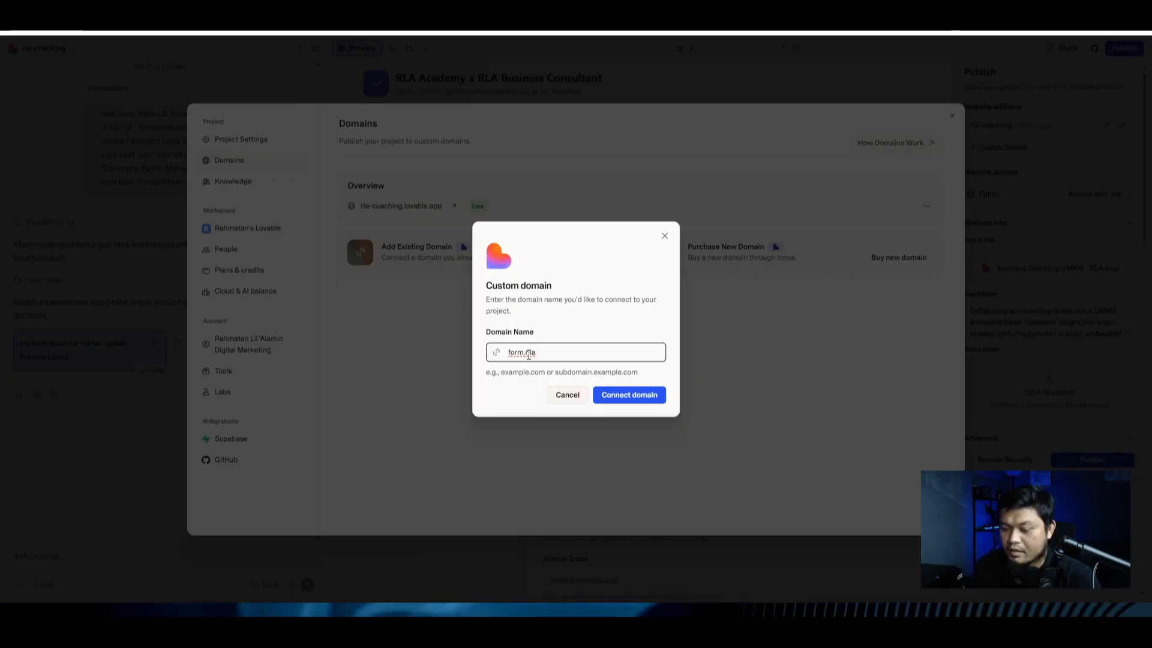
pyautogui.hotkey('ctrl', 't')
pyautogui.write('rla')
pyautogui.press('Return')
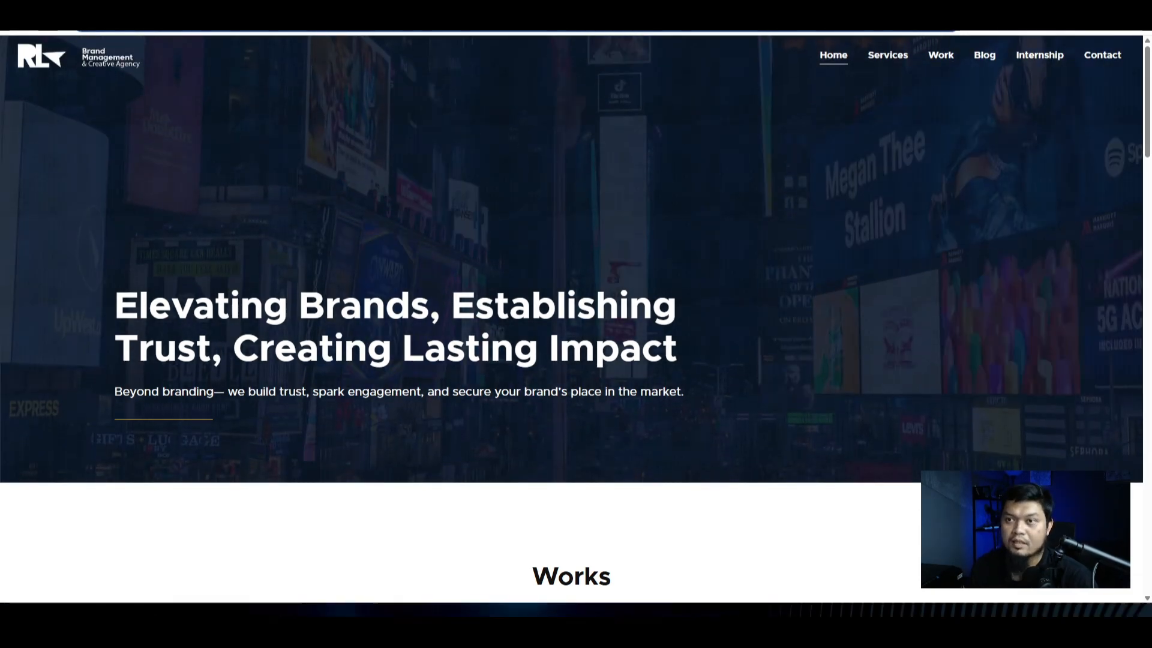
pyautogui.hotkey('ctrl', 'w')
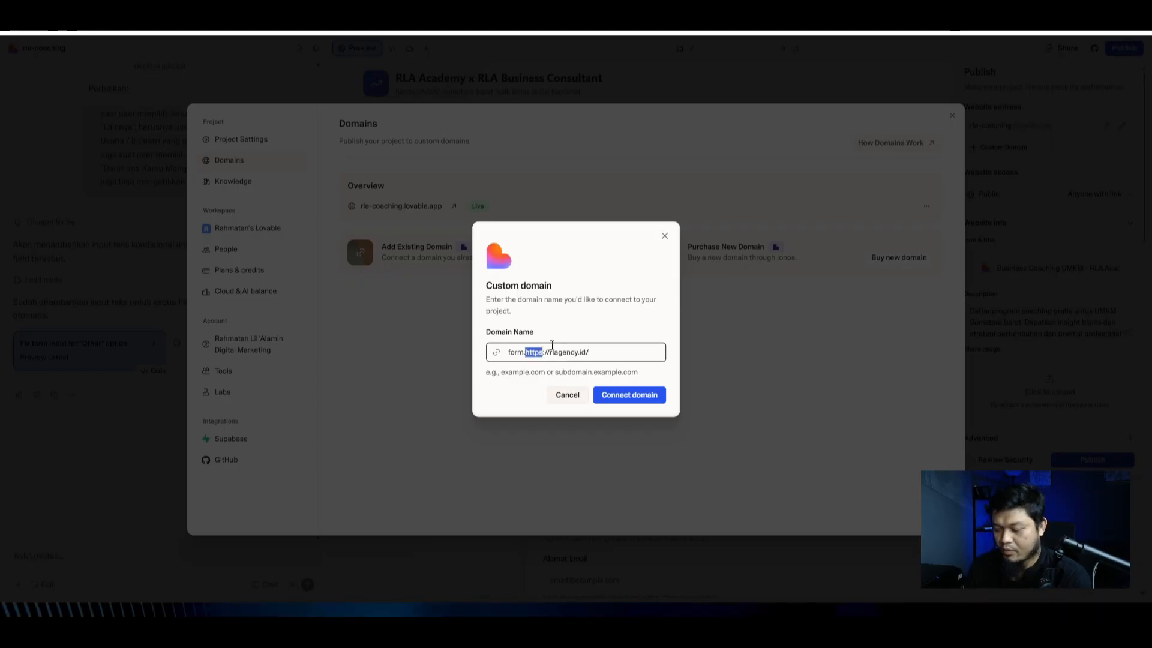
pyautogui.click(600, 360)
pyautogui.press('BackSpace')
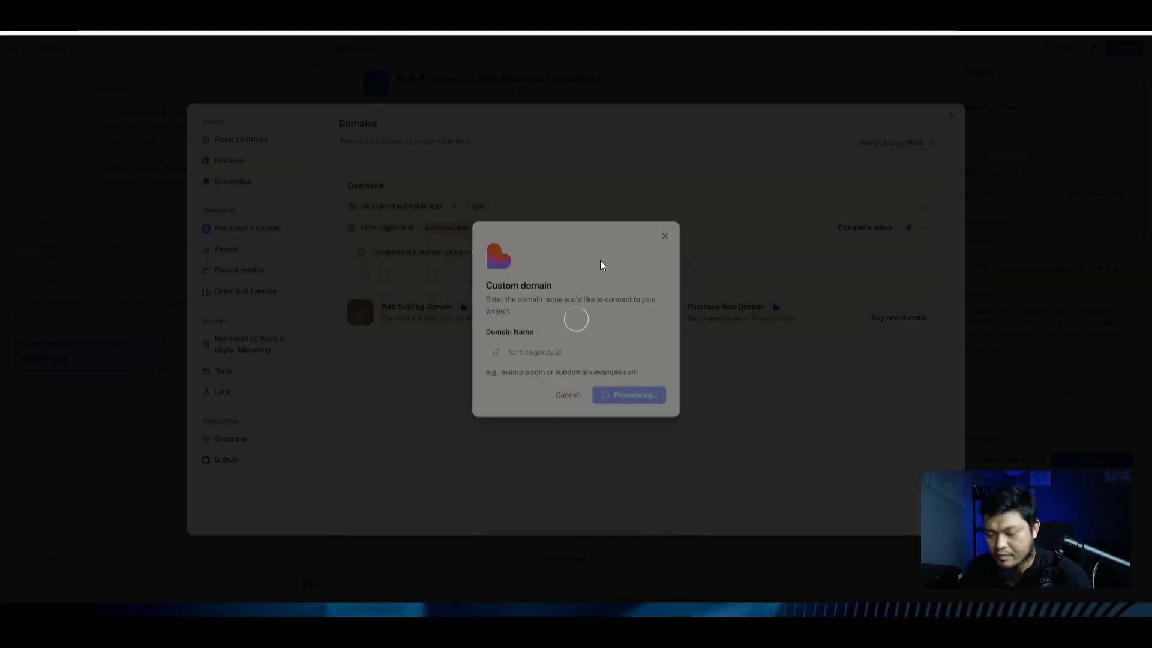
# Step: Choose manual DNS setup and copy the A record host name 'form'
pyautogui.click(594, 396)
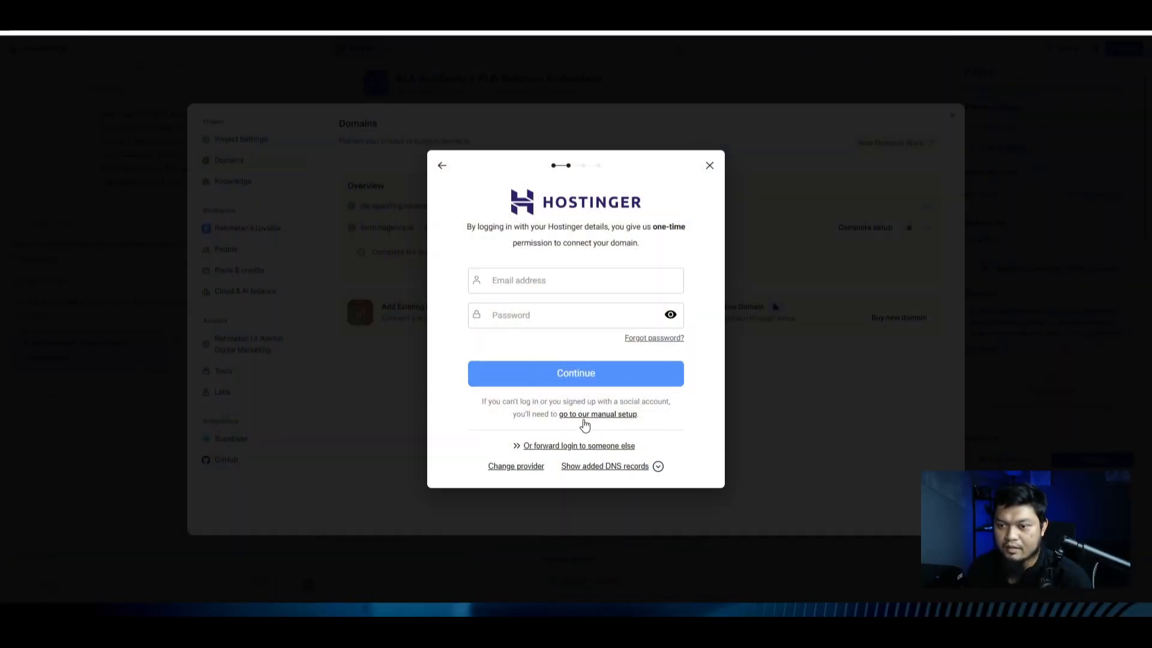
pyautogui.click(590, 415)
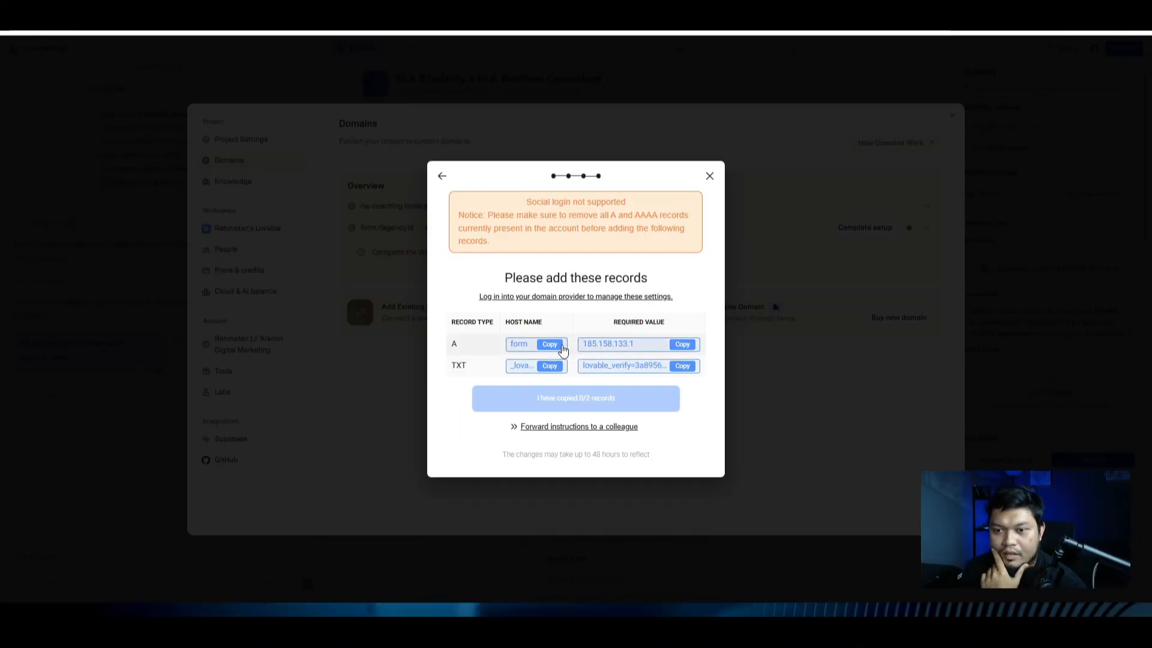
pyautogui.click(548, 345)
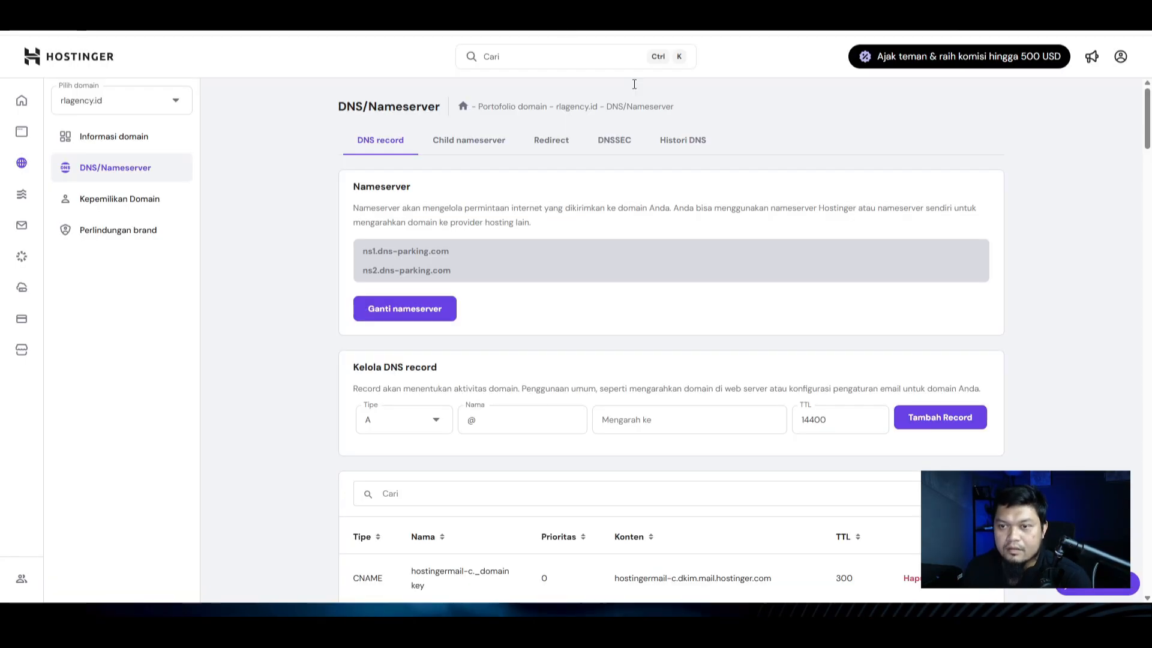
# Step: Add an A record form → 185.158.133.1 with TTL 1800 in Hostinger
pyautogui.doubleClick(494, 420)
pyautogui.hotkey('ctrl', 'v')
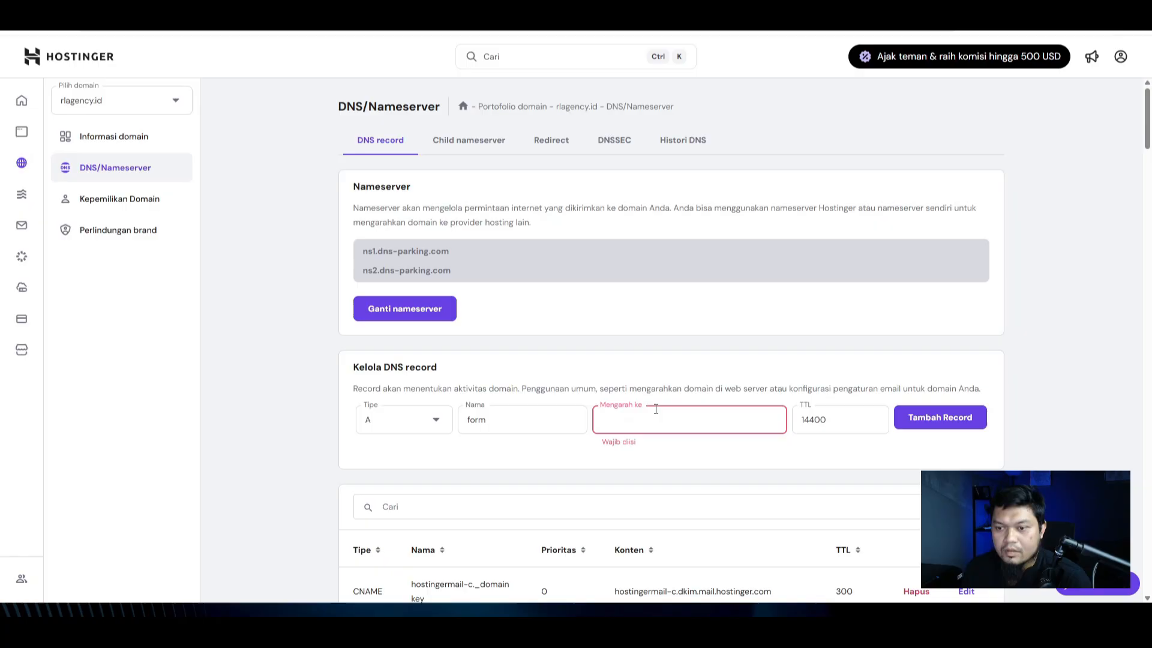
pyautogui.hotkey('ctrl', 'v')
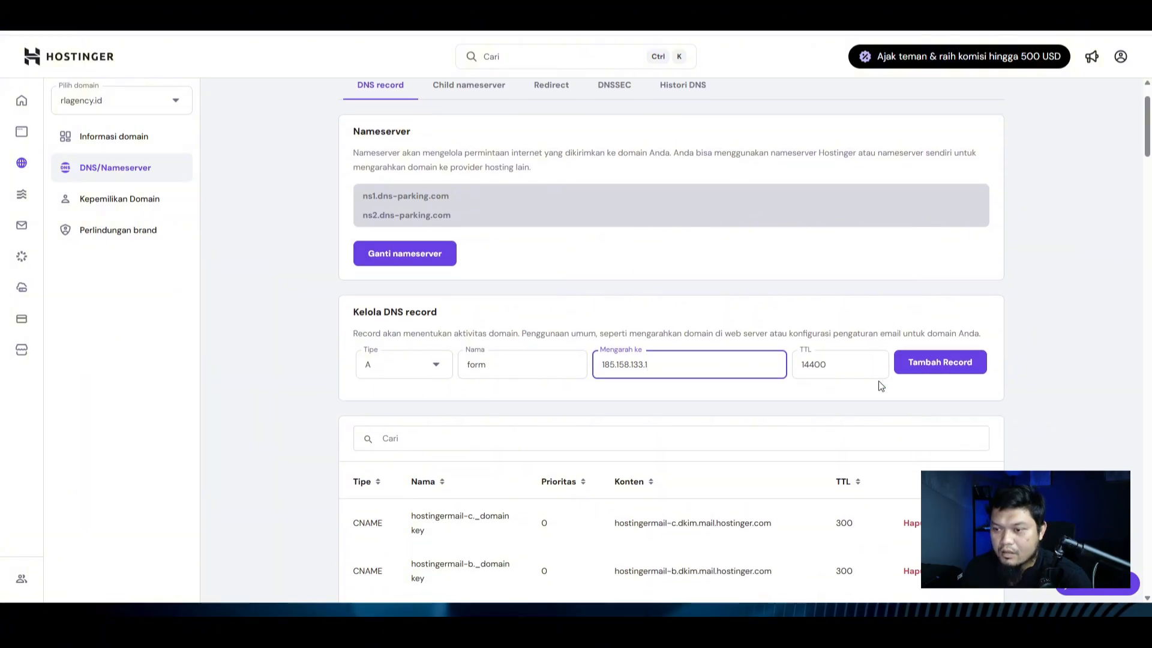
pyautogui.scroll(-4, 880, 385)
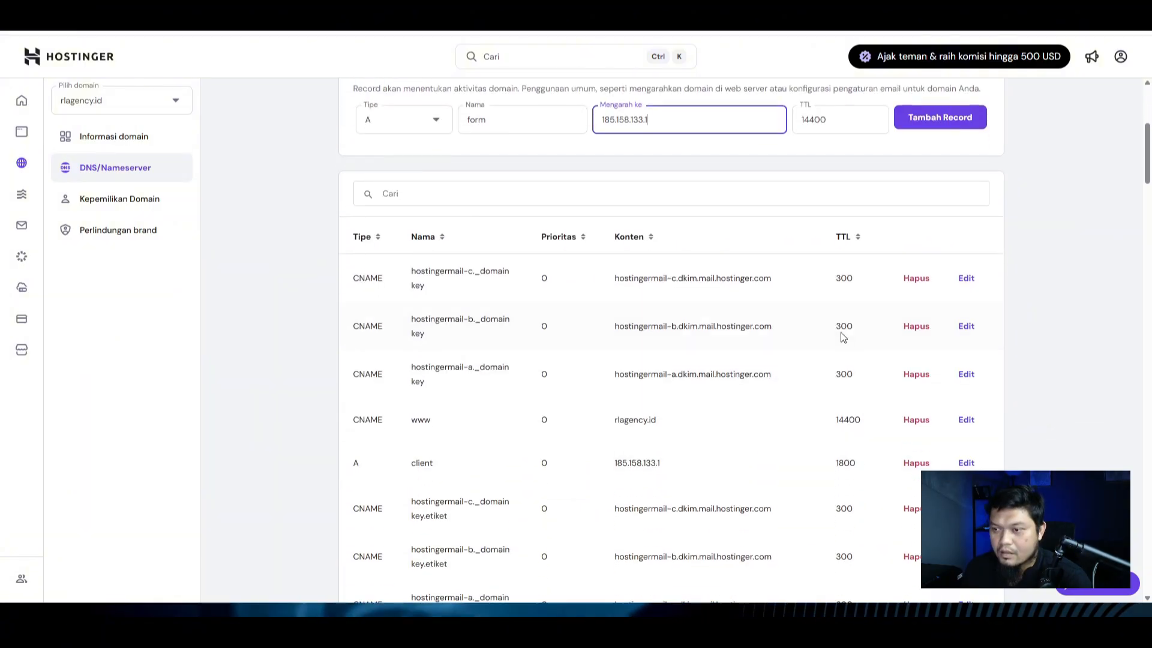
pyautogui.moveTo(836, 462); pyautogui.dragTo(850, 465)
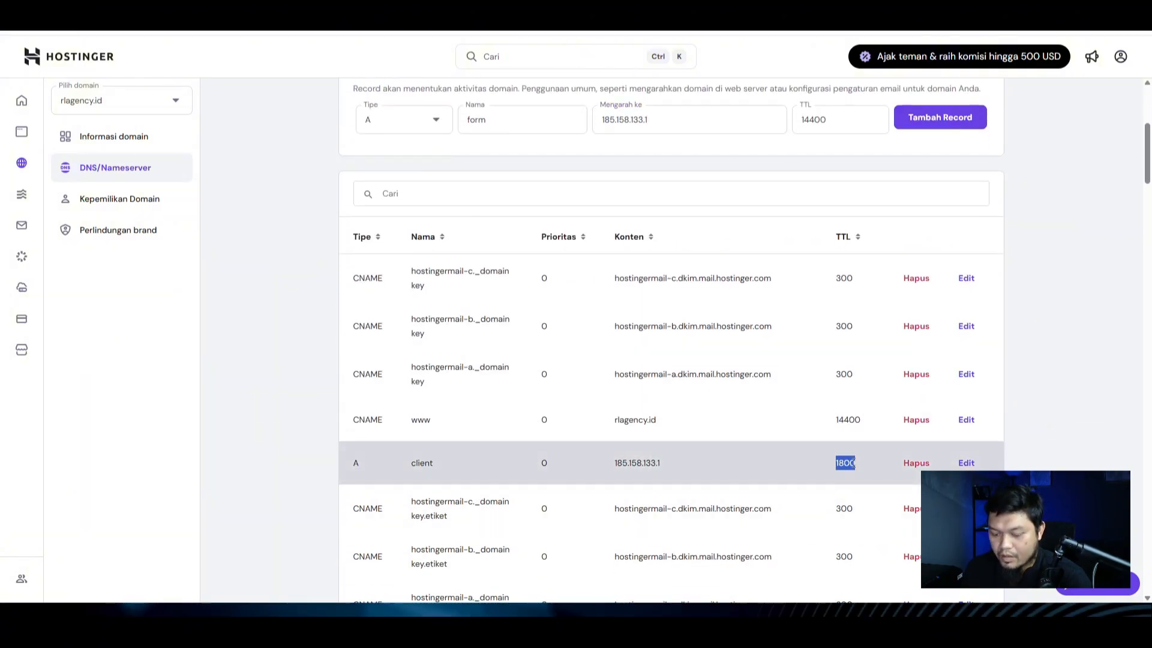
pyautogui.hotkey('ctrl', 'c')
pyautogui.scroll(3, 845, 462)
pyautogui.moveTo(834, 299); pyautogui.dragTo(788, 302)
pyautogui.hotkey('ctrl', 'v')
pyautogui.click(940, 297)
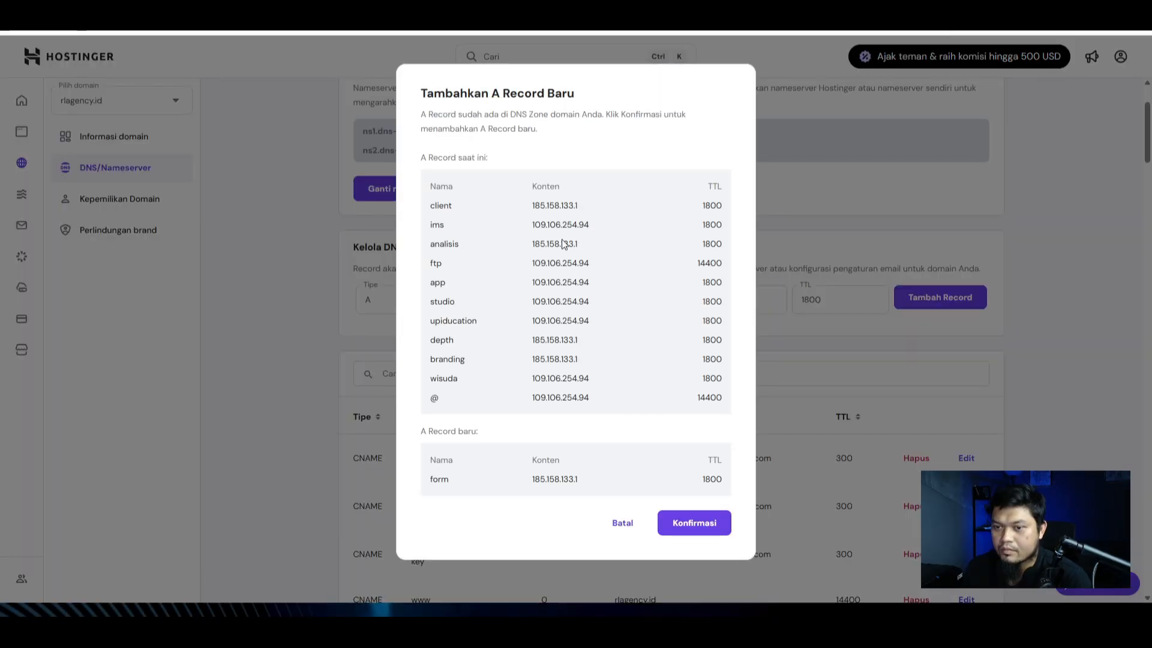
pyautogui.click(708, 525)
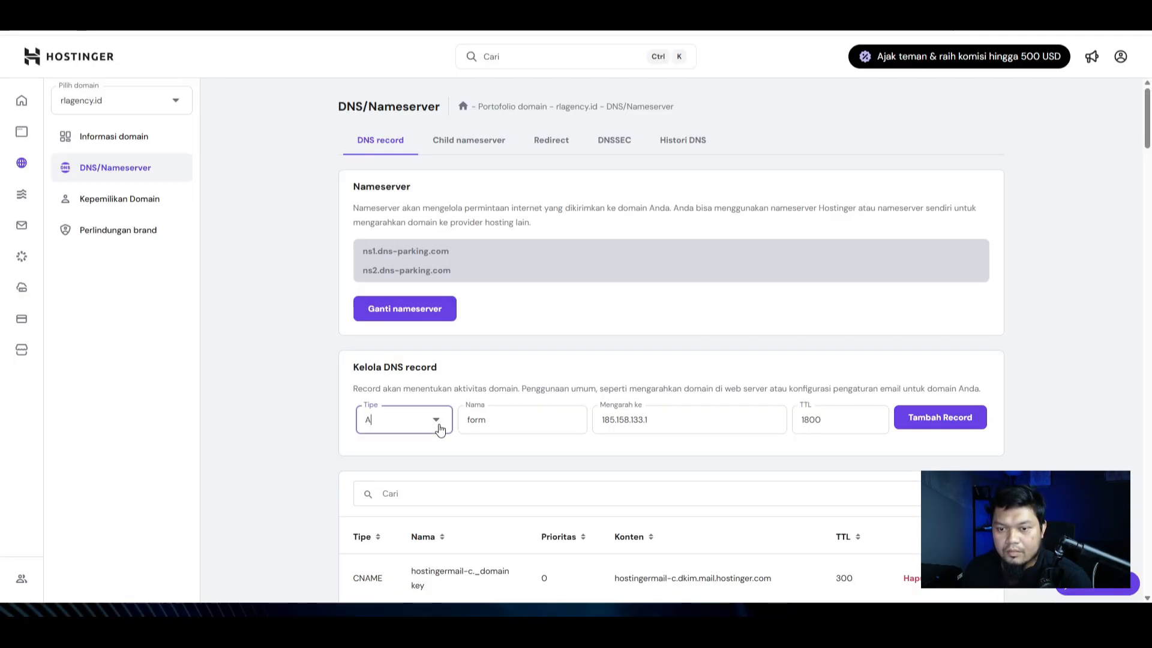
# Step: Create a TXT record and paste Lovable's lovable_verify value into it
pyautogui.click(440, 428)
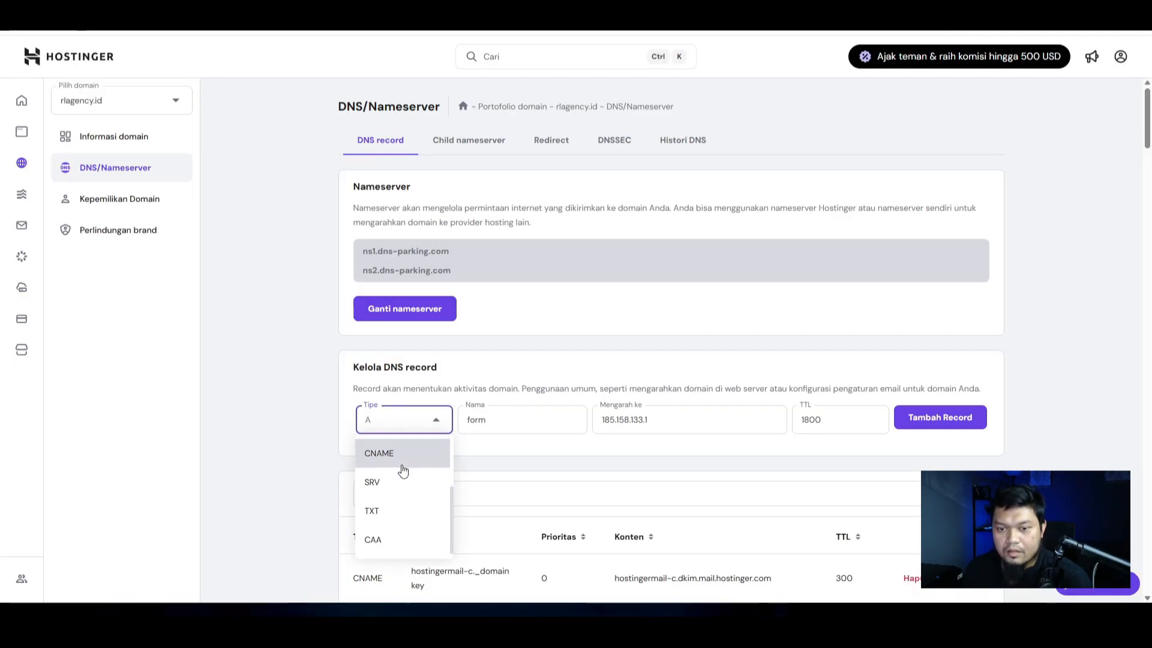
pyautogui.scroll(-1, 404, 470)
pyautogui.click(396, 450)
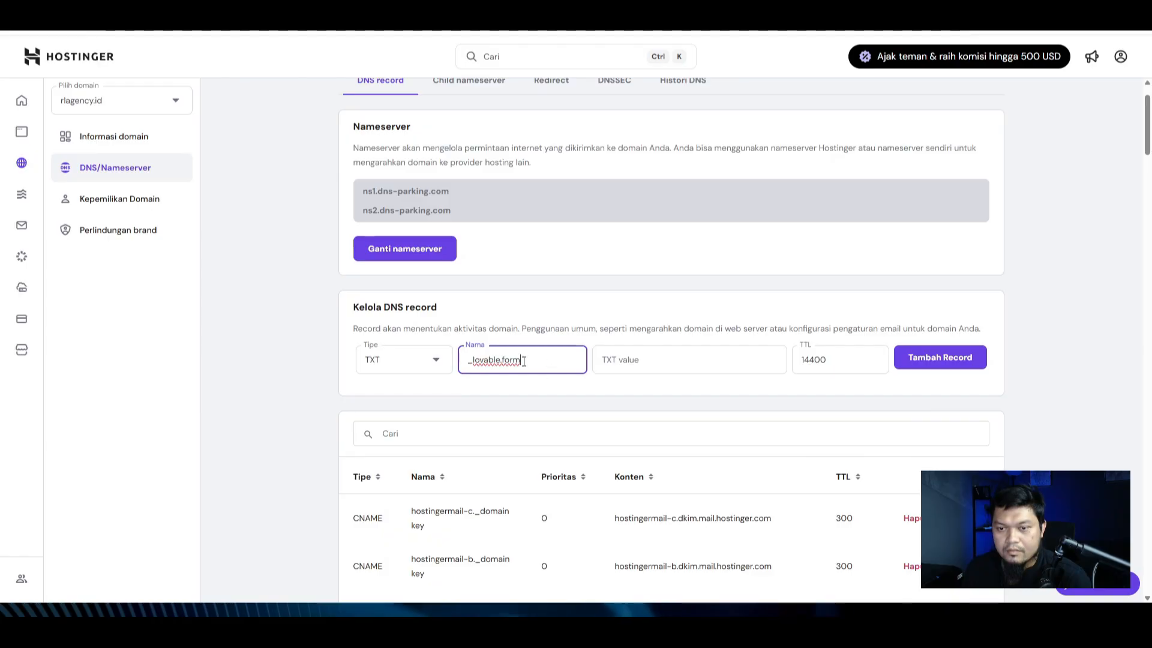
pyautogui.click(658, 367)
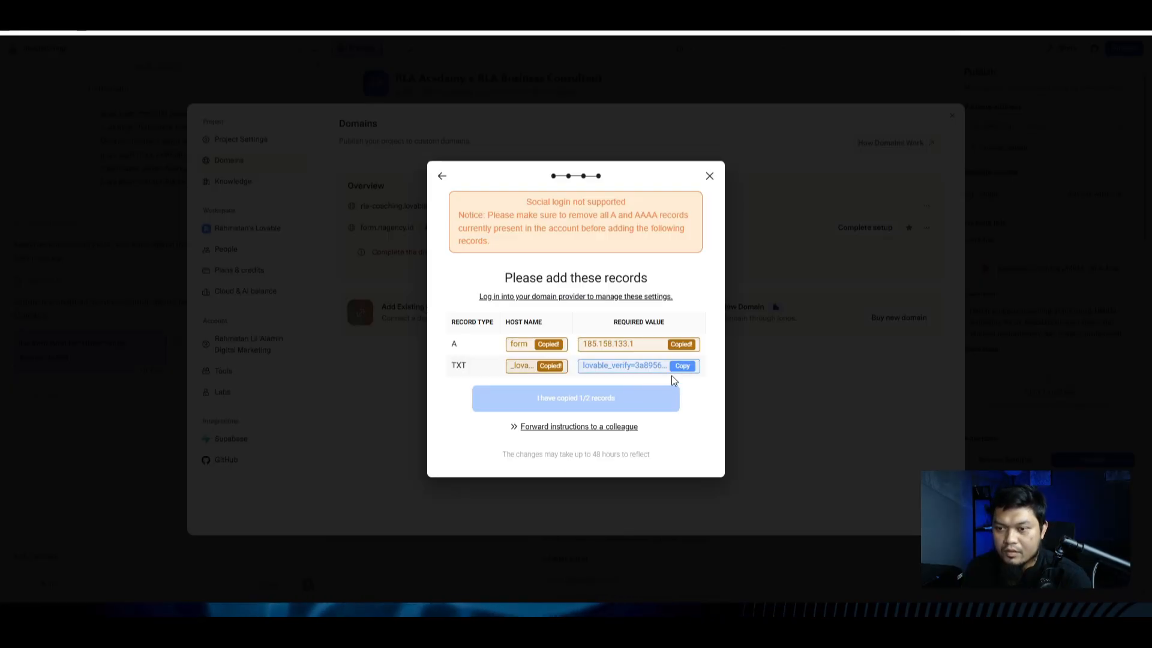
pyautogui.click(681, 365)
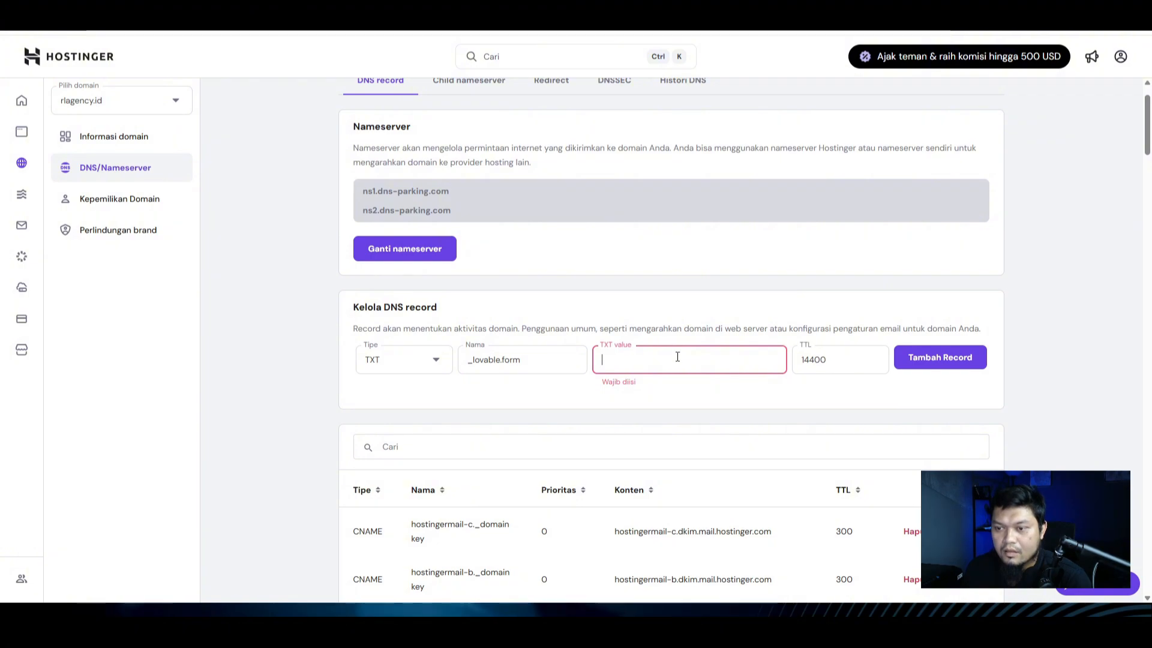
pyautogui.hotkey('ctrl', 'v')
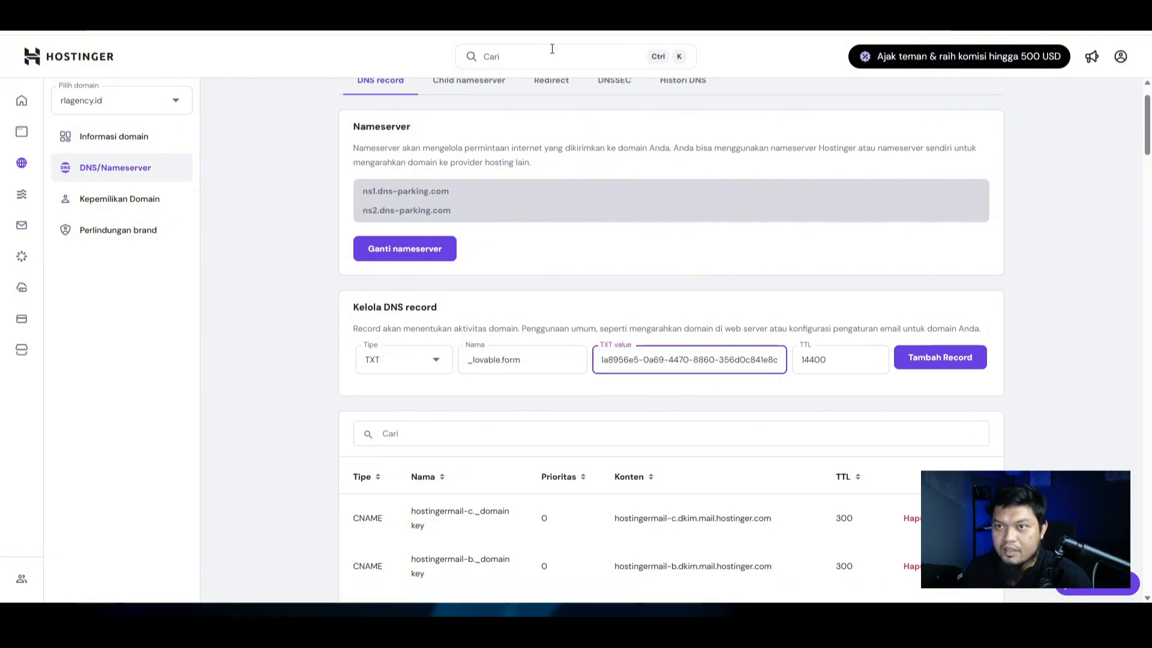
pyautogui.scroll(-1, 800, 336)
pyautogui.scroll(-2, 801, 375)
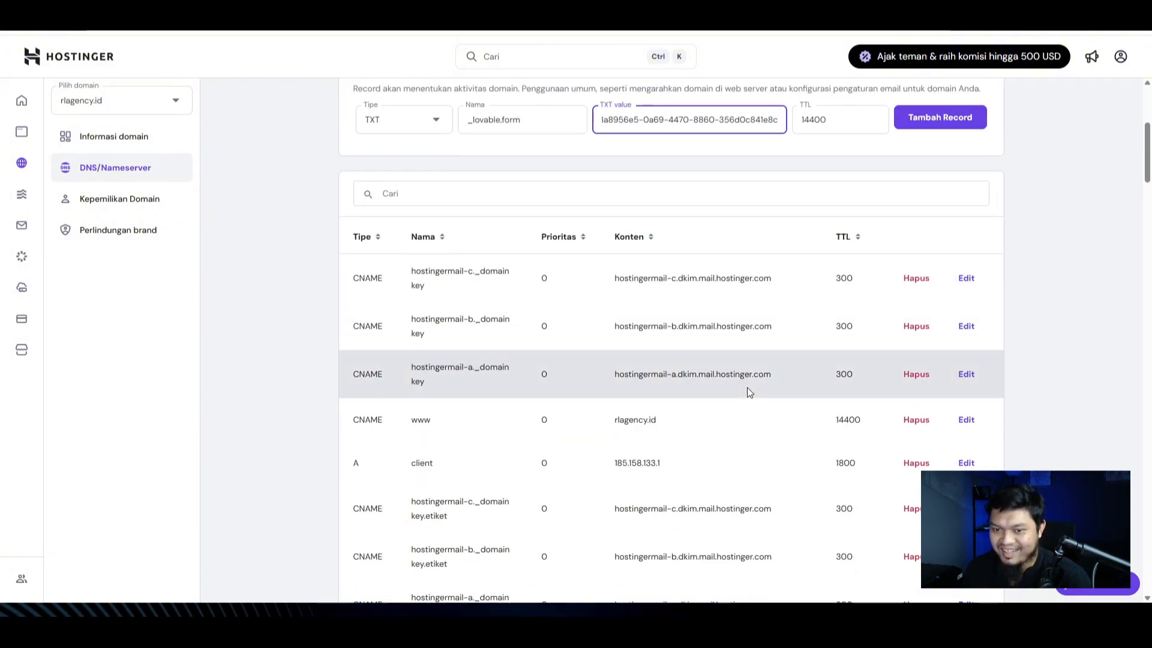
pyautogui.scroll(-2, 808, 408)
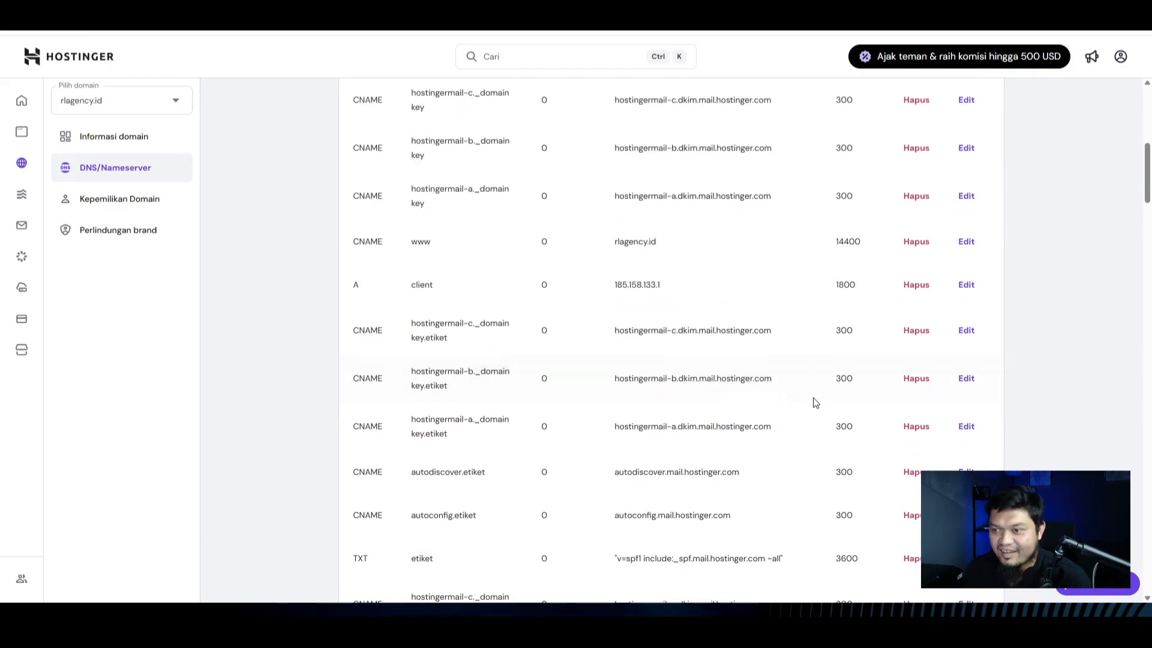
pyautogui.scroll(-6, 437, 402)
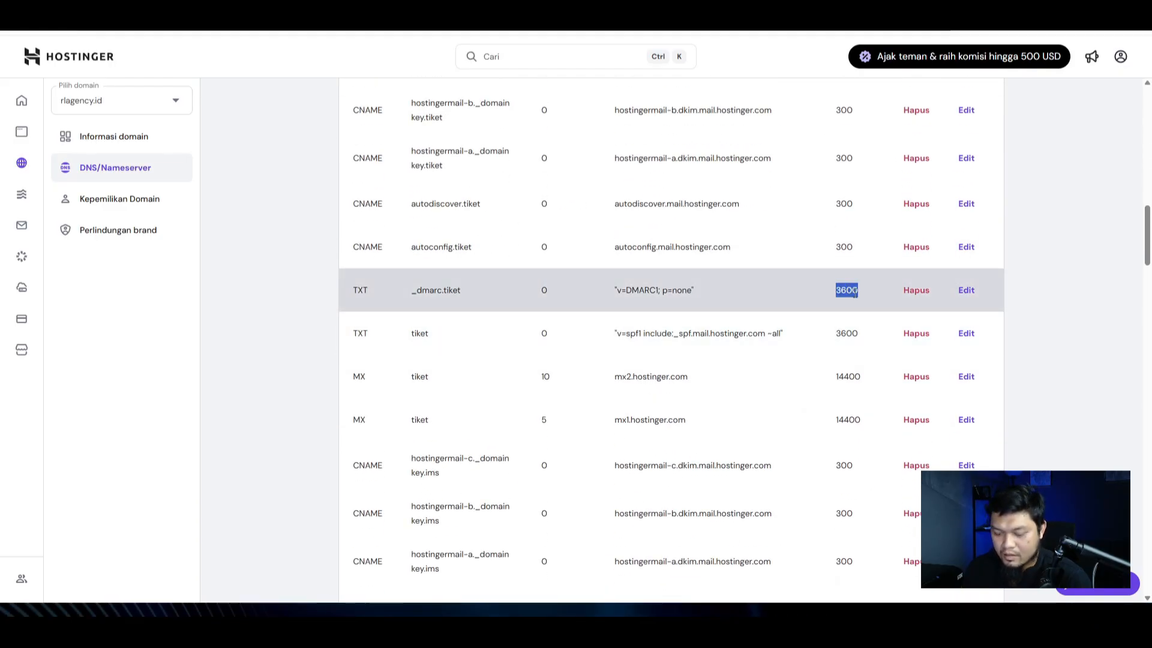
pyautogui.scroll(-3, 391, 419)
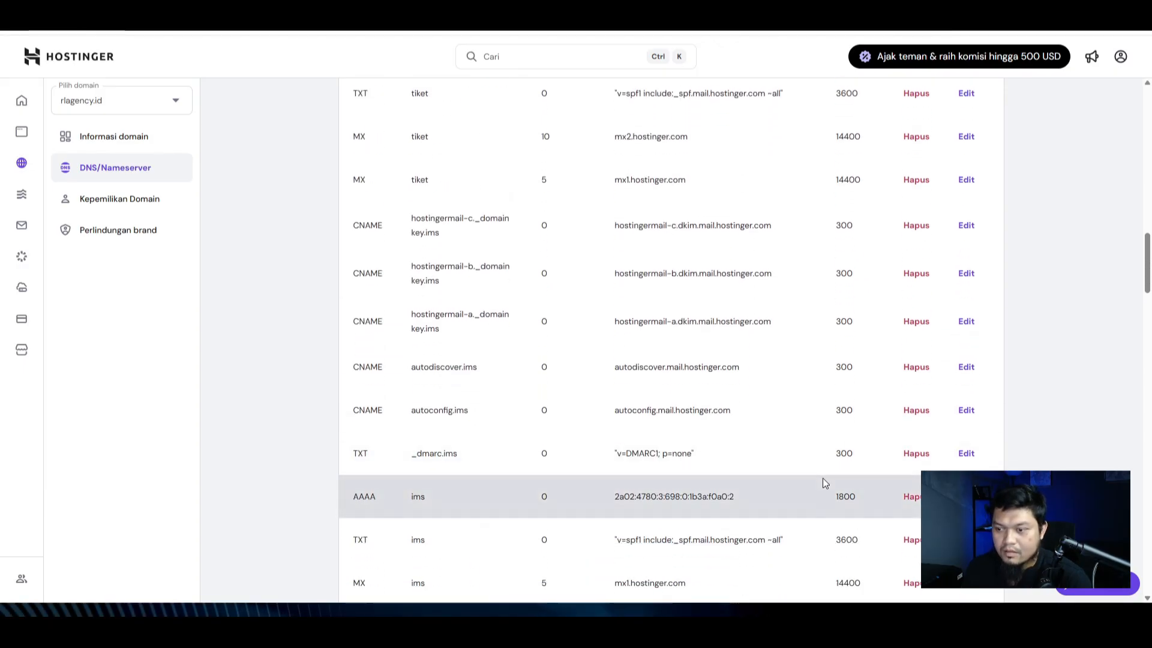
pyautogui.scroll(10, 822, 480)
# Step: Add the _lovable.form TXT record with TTL 3600 and confirm in Lovable
pyautogui.click(831, 120)
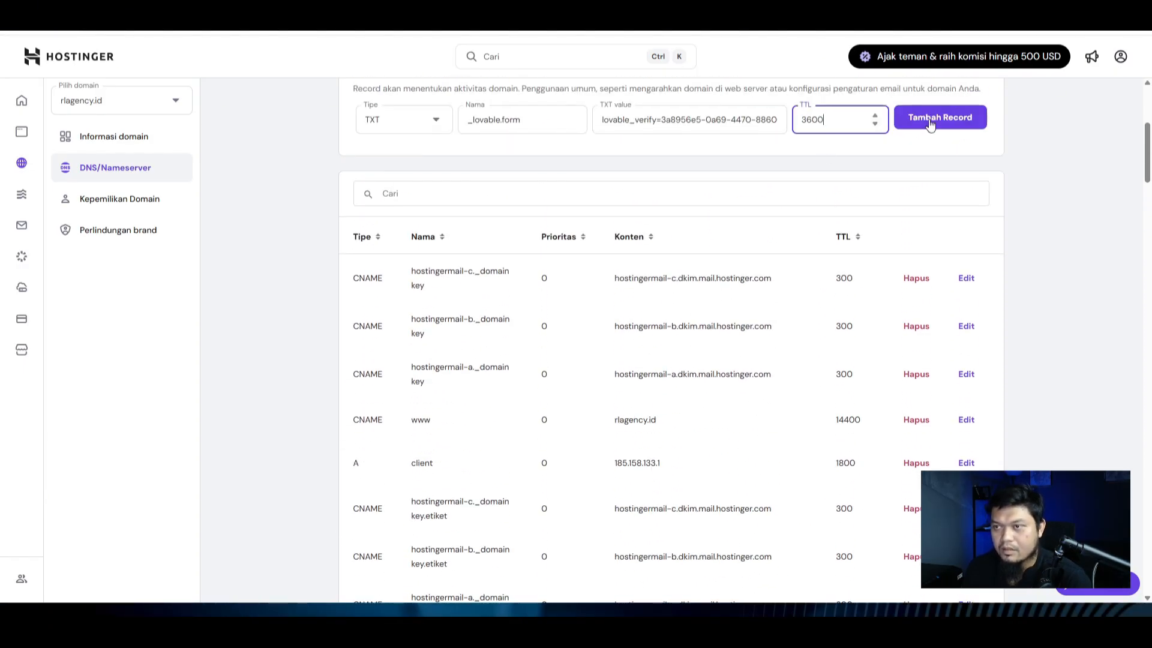
pyautogui.click(929, 120)
pyautogui.scroll(4, 688, 389)
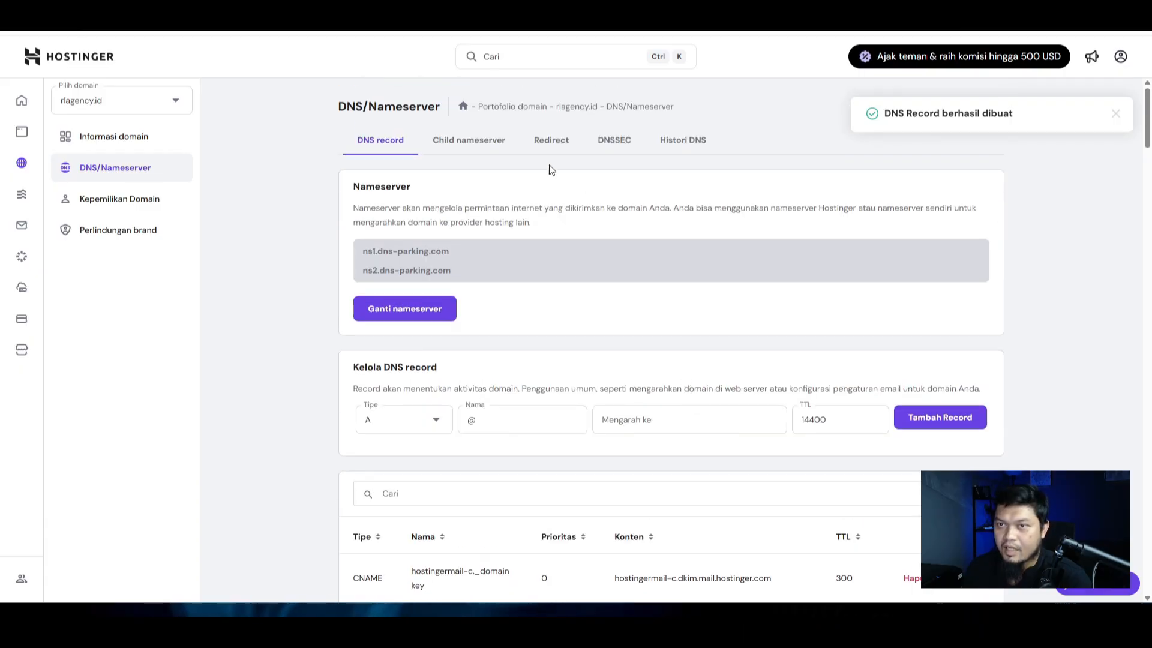
pyautogui.hotkey('ctrl', 'Tab')
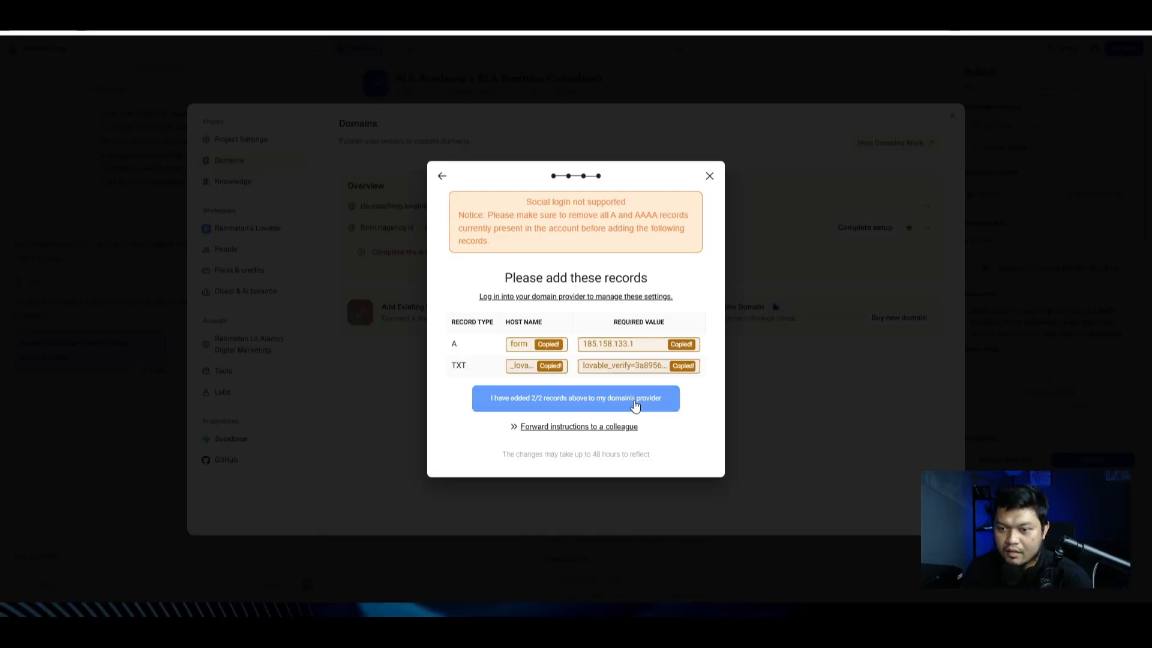
pyautogui.click(660, 401)
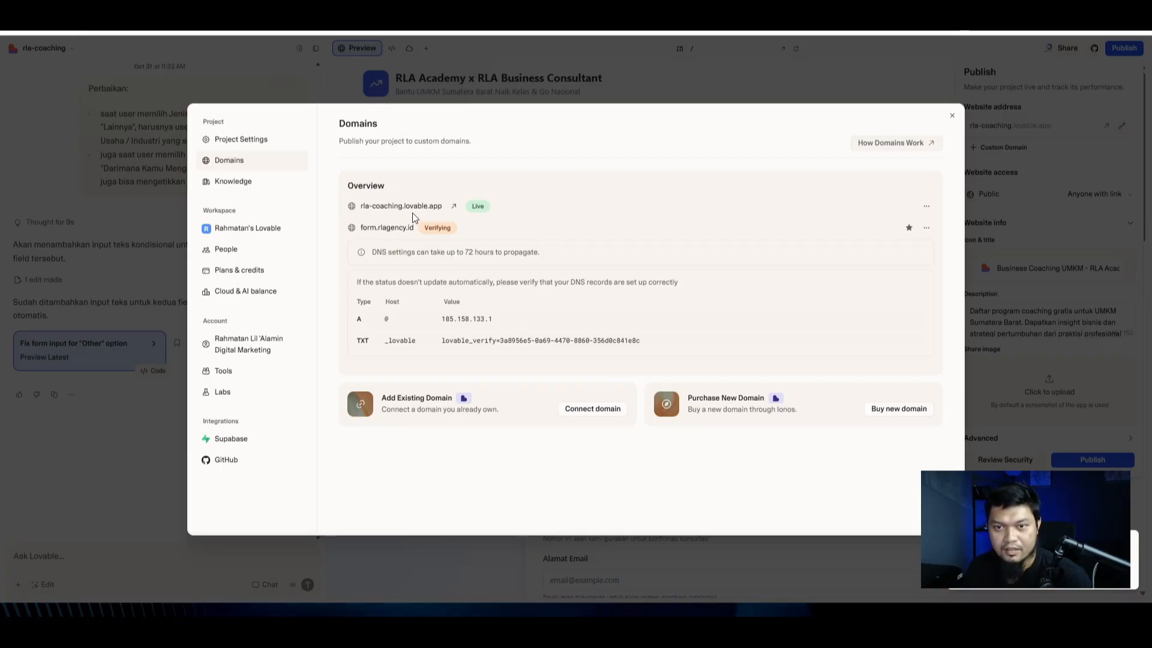
# Step: Publish the latest version of the project to rla-coaching.lovable.app
pyautogui.click(454, 206)
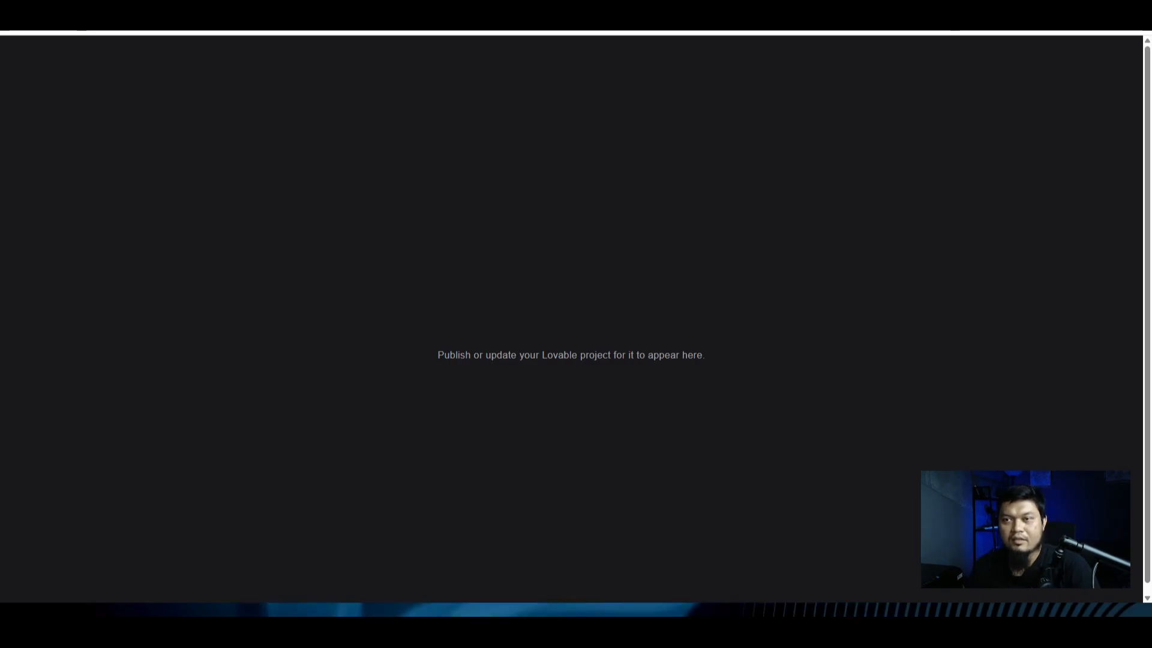
pyautogui.click(720, 12)
pyautogui.click(747, 89)
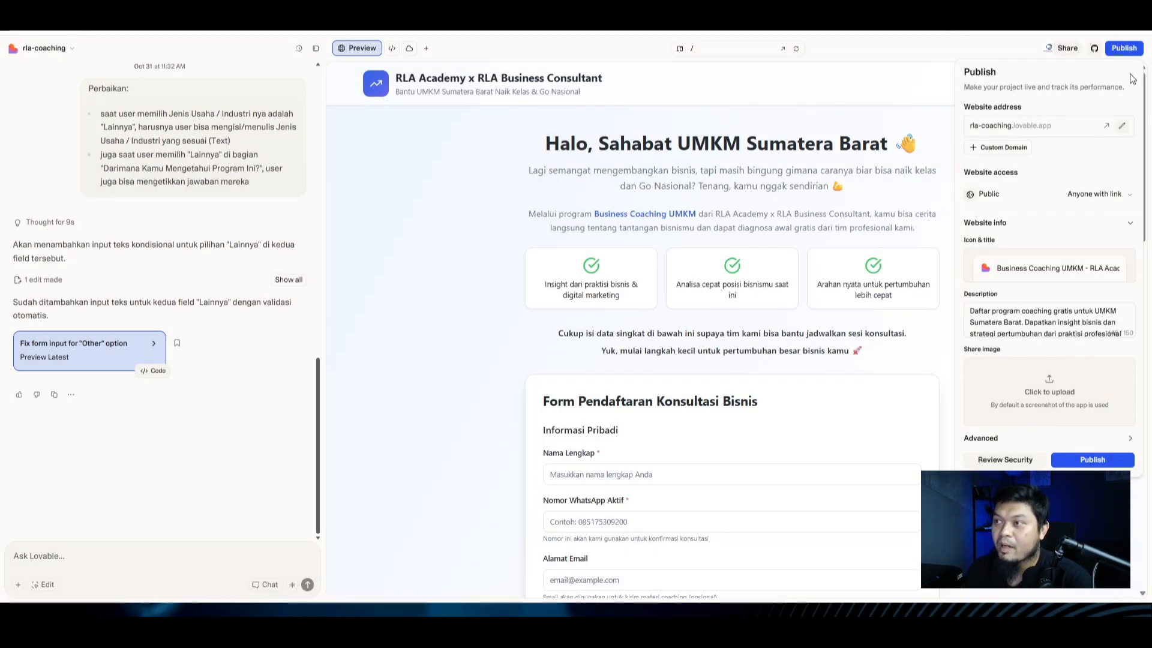
pyautogui.click(1088, 460)
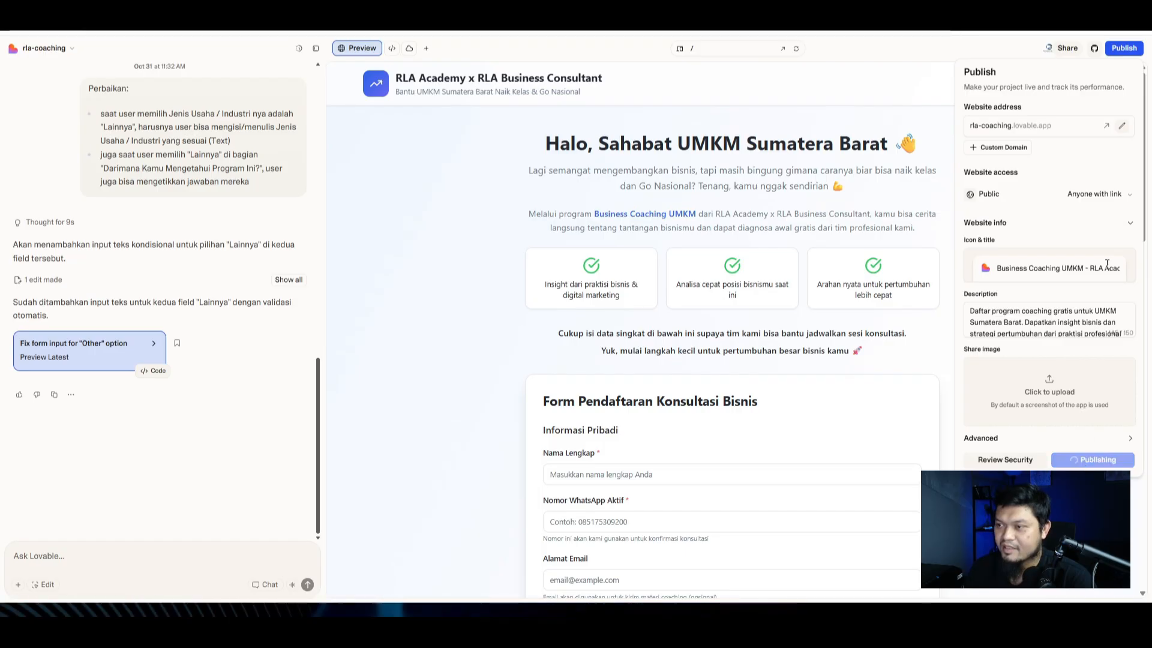
pyautogui.click(1129, 223)
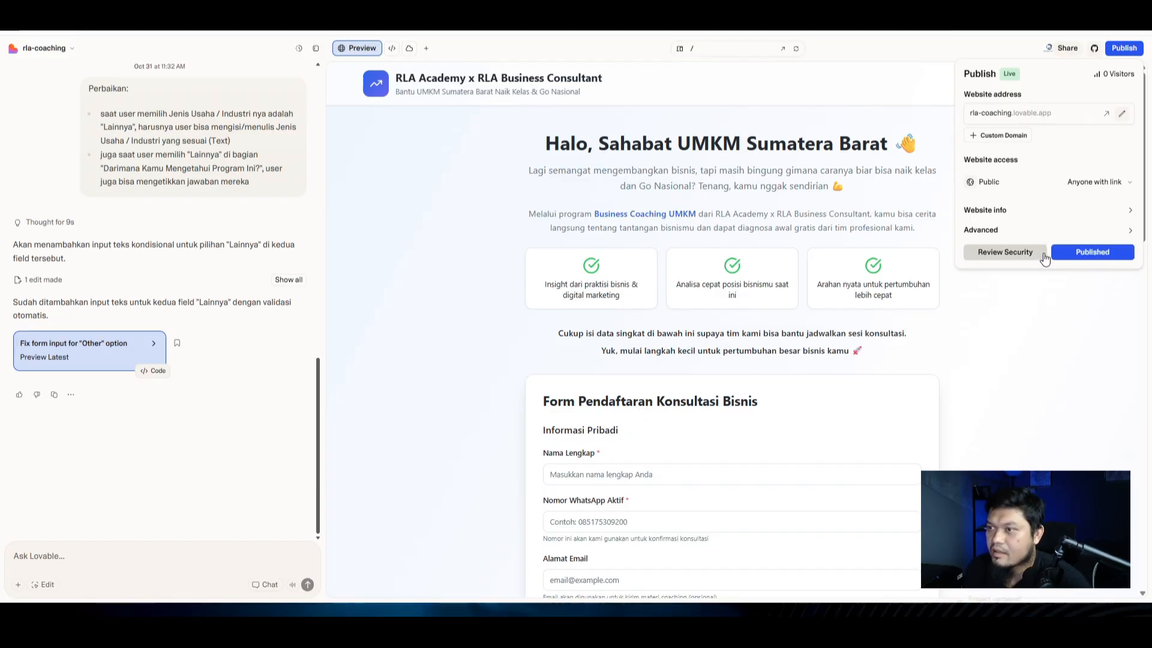
pyautogui.click(1019, 118)
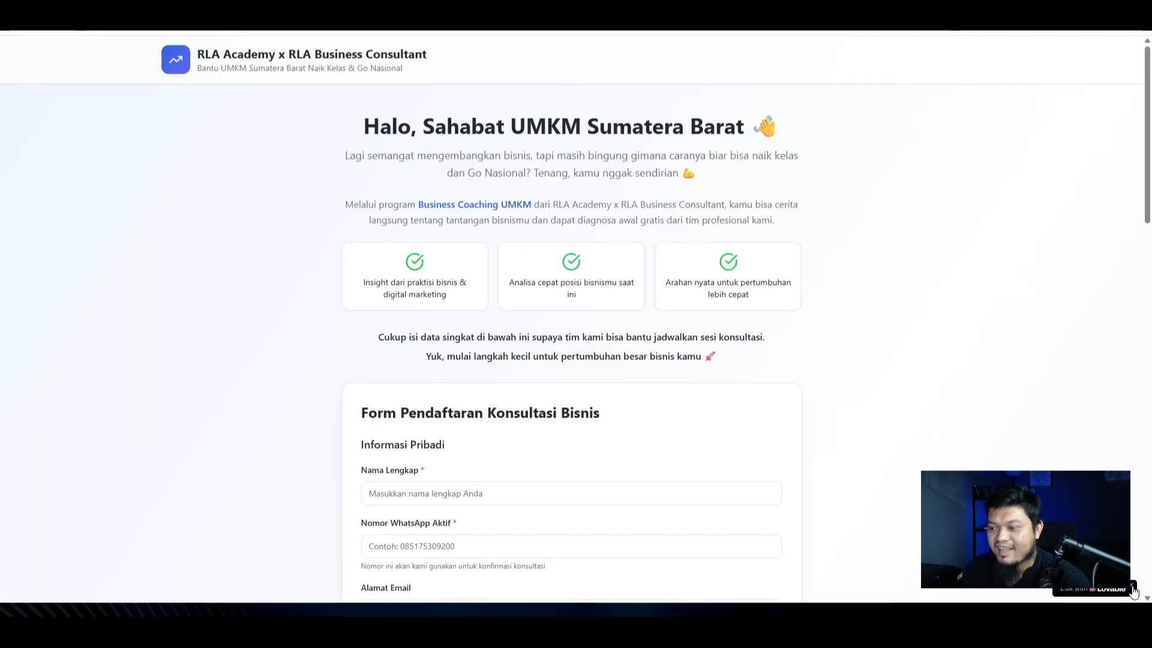
# Step: Check the live rla-coaching.lovable.app registration page, then return to Lovable's publish options
pyautogui.scroll(-20, 476, 290)
pyautogui.scroll(10, 229, 306)
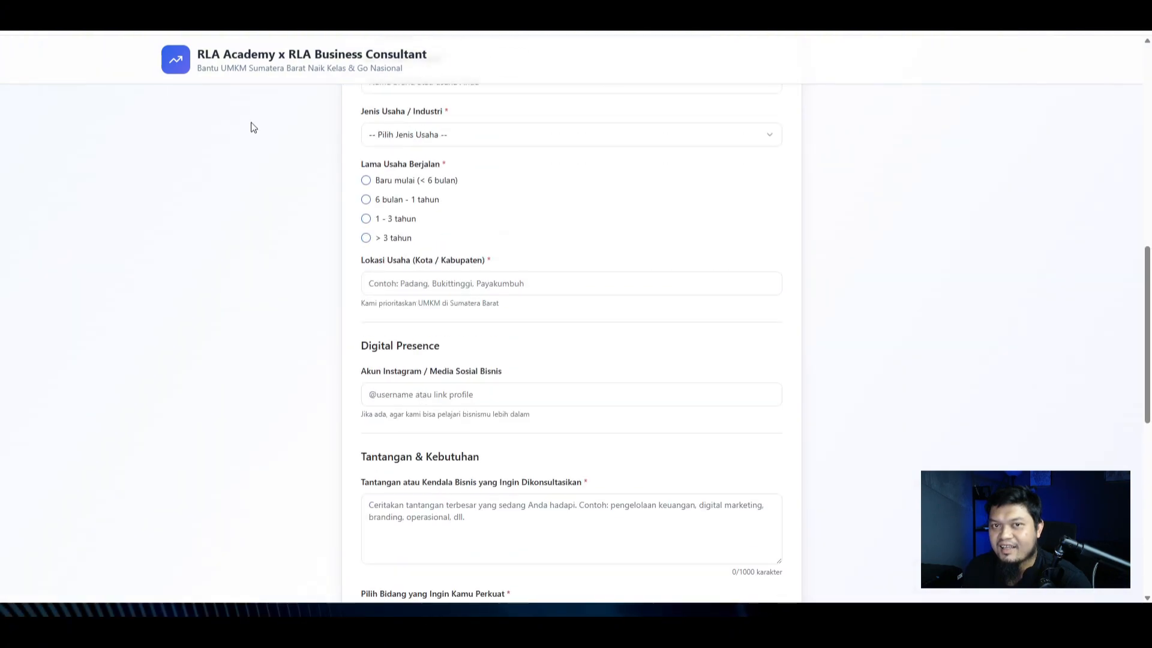
pyautogui.click(466, 29)
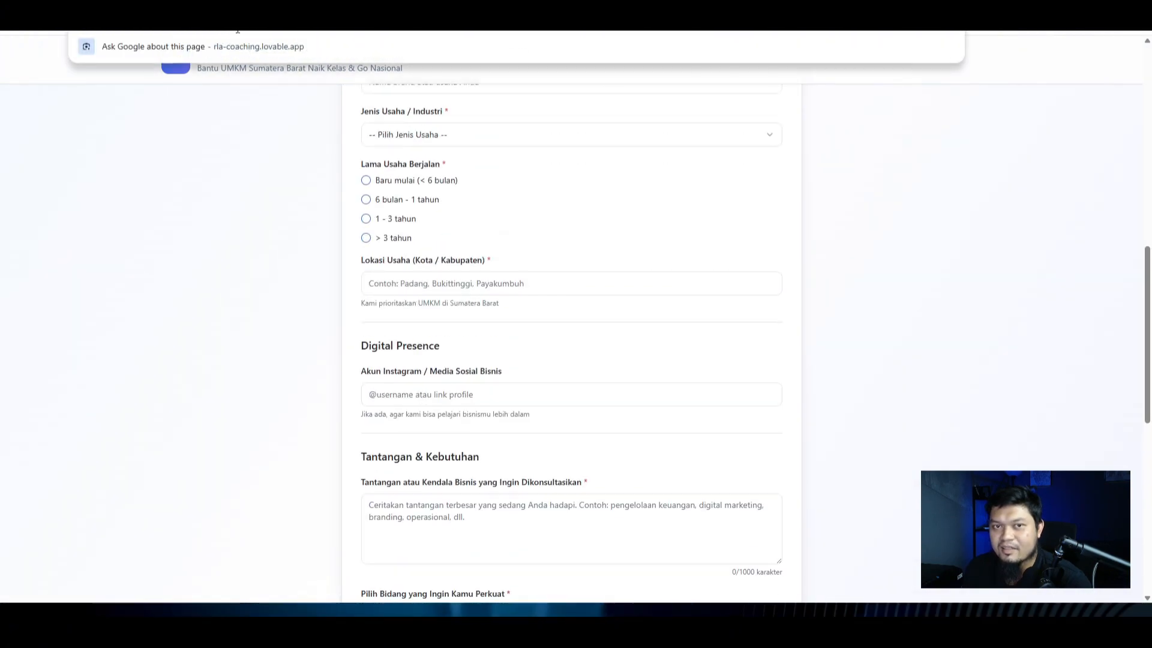
pyautogui.write('https://rla-coaching.lovable.app/')
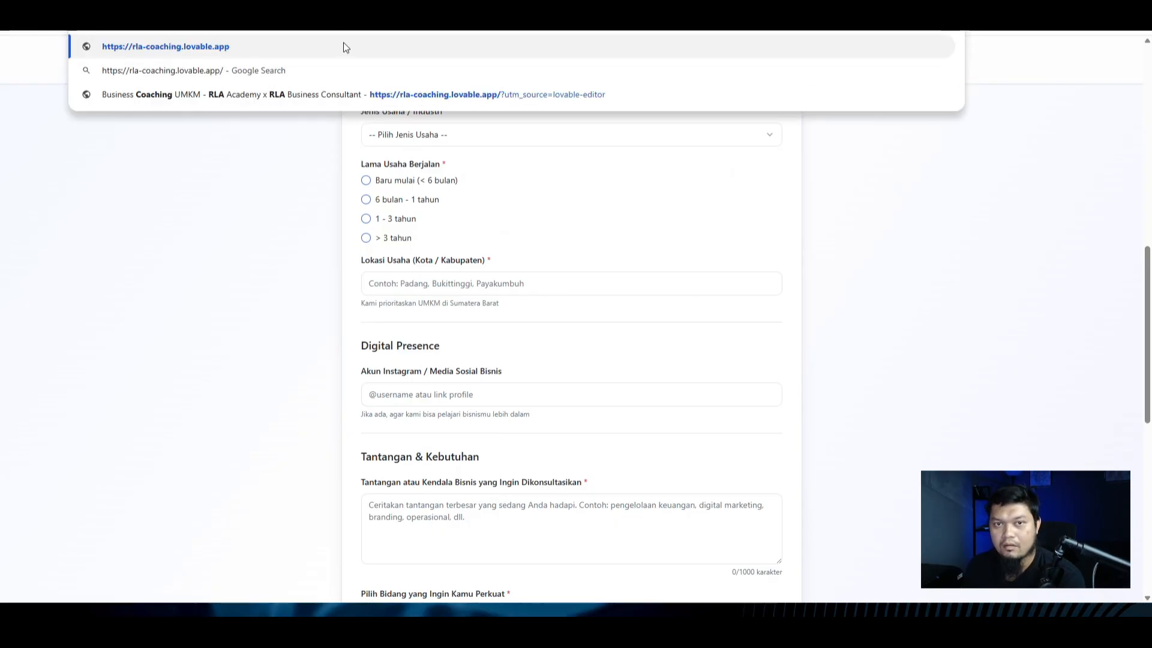
pyautogui.press('Return')
pyautogui.click(336, 28)
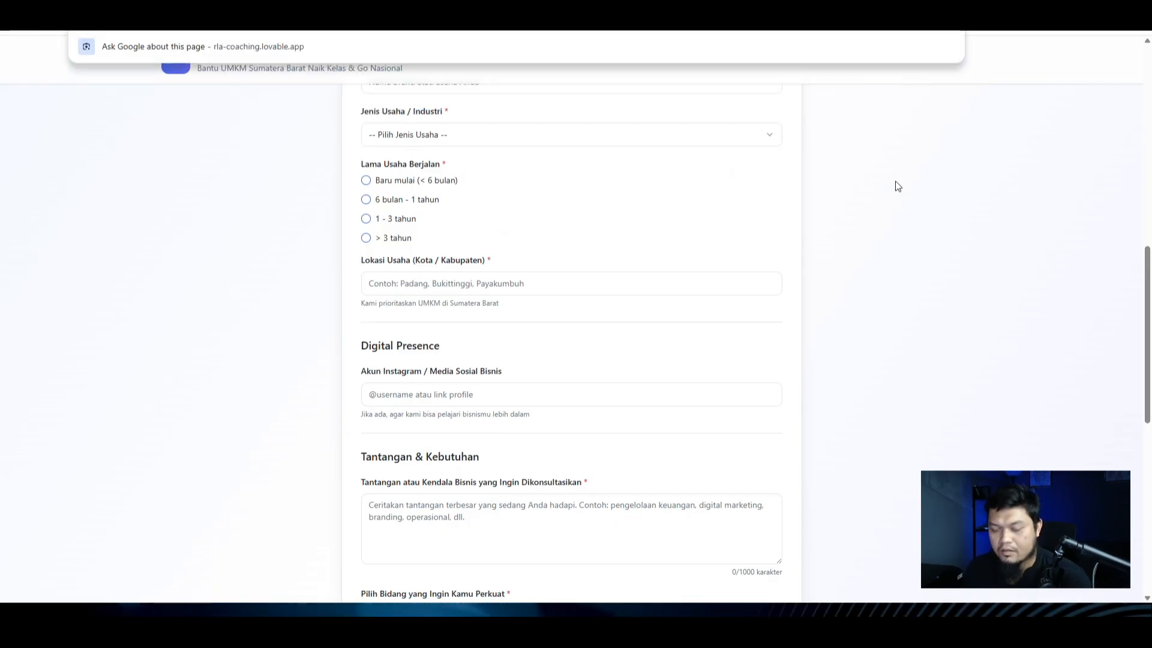
pyautogui.click(606, 9)
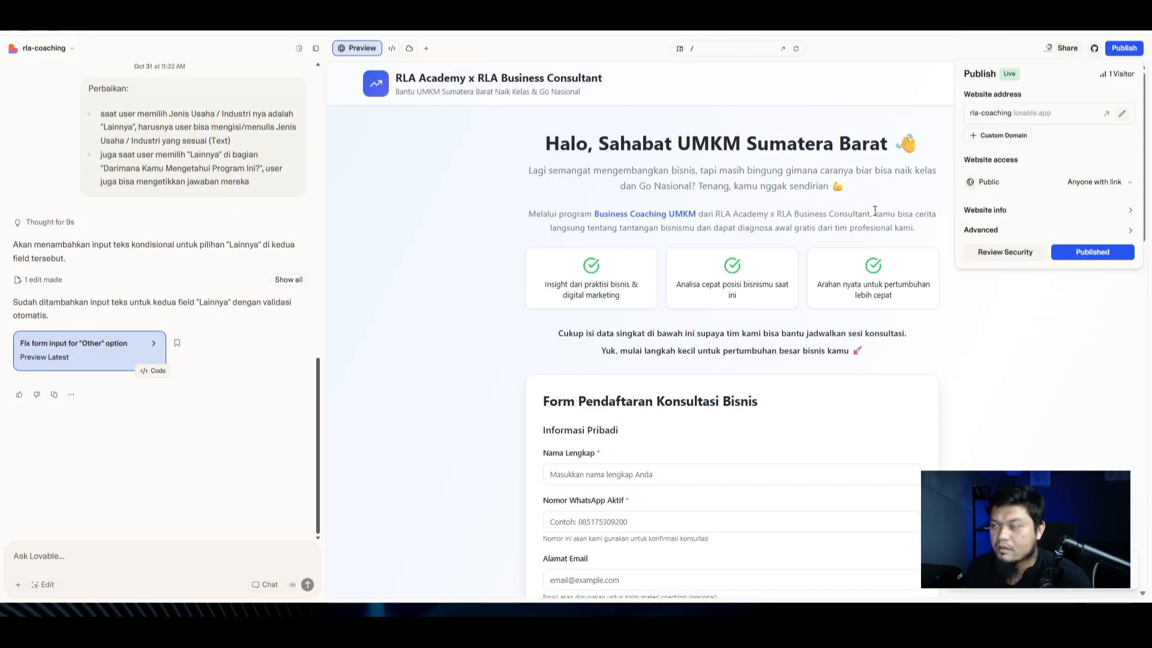
# Step: Load the custom domain form.rlagency.id in a new tab to check it
pyautogui.click(1006, 135)
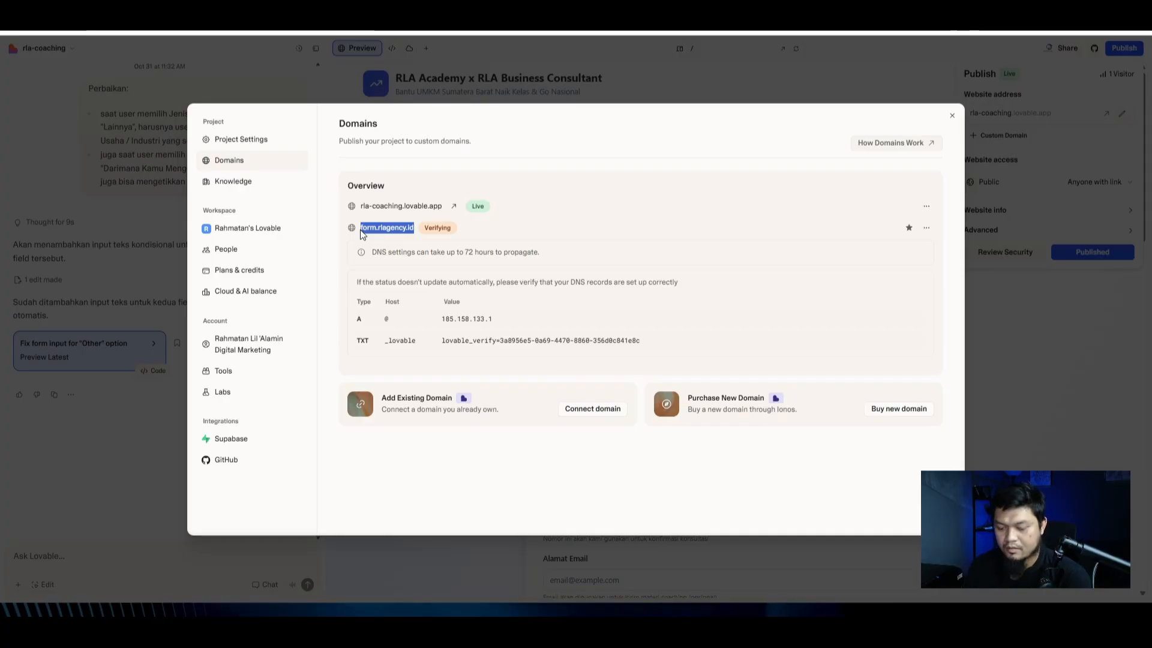
pyautogui.hotkey('ctrl', 'c')
pyautogui.hotkey('ctrl', 't')
pyautogui.hotkey('ctrl', 'v')
pyautogui.press('Return')
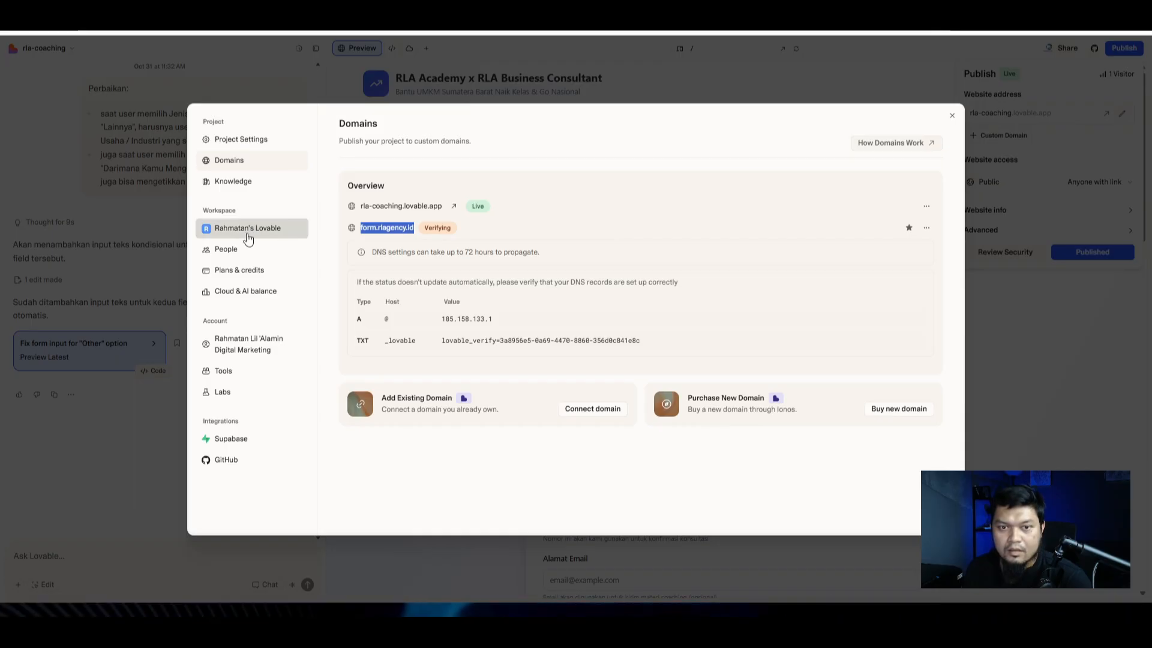
# Step: Turn on Hide 'Lovable' Badge in project settings and view the published page
pyautogui.click(251, 140)
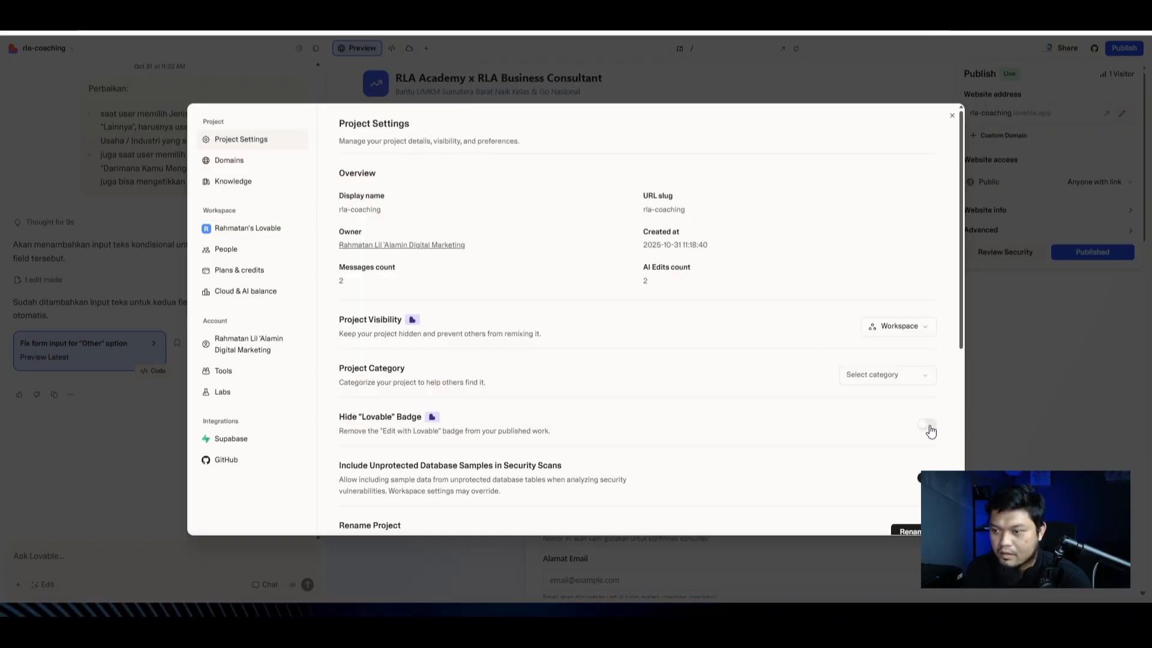
pyautogui.click(928, 426)
pyautogui.click(977, 370)
pyautogui.click(627, 9)
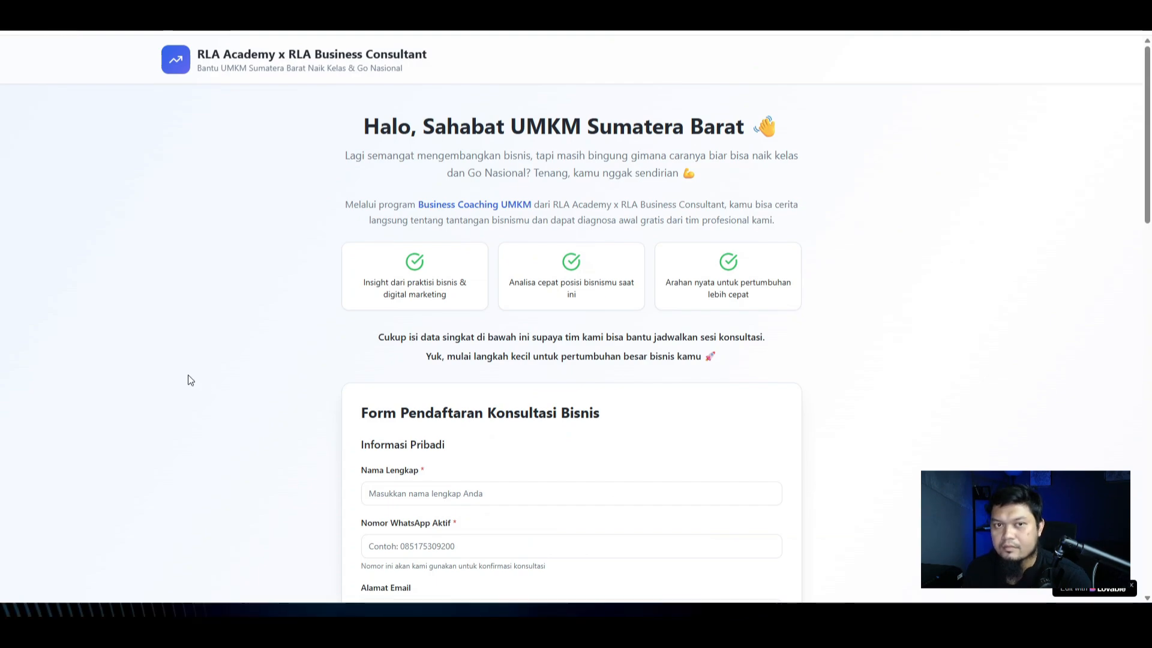
pyautogui.scroll(-10, 189, 379)
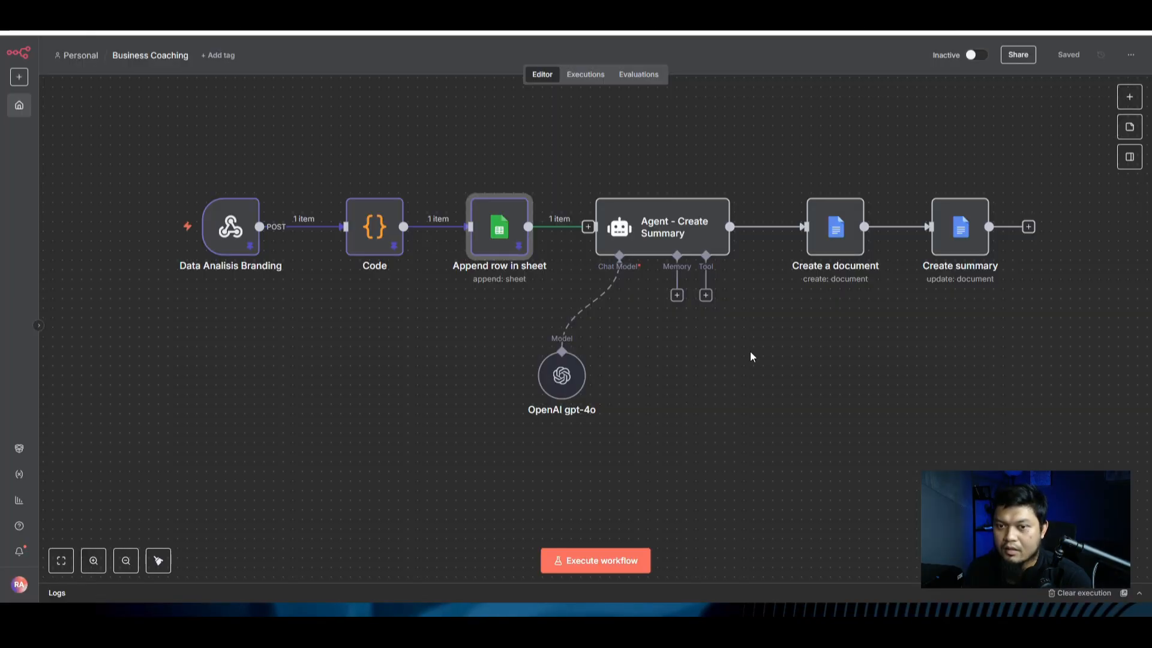
pyautogui.click(211, 290)
# Step: Copy the Data Analisis Branding webhook's production URL in n8n and go back to Lovable
pyautogui.scroll(3, 211, 262)
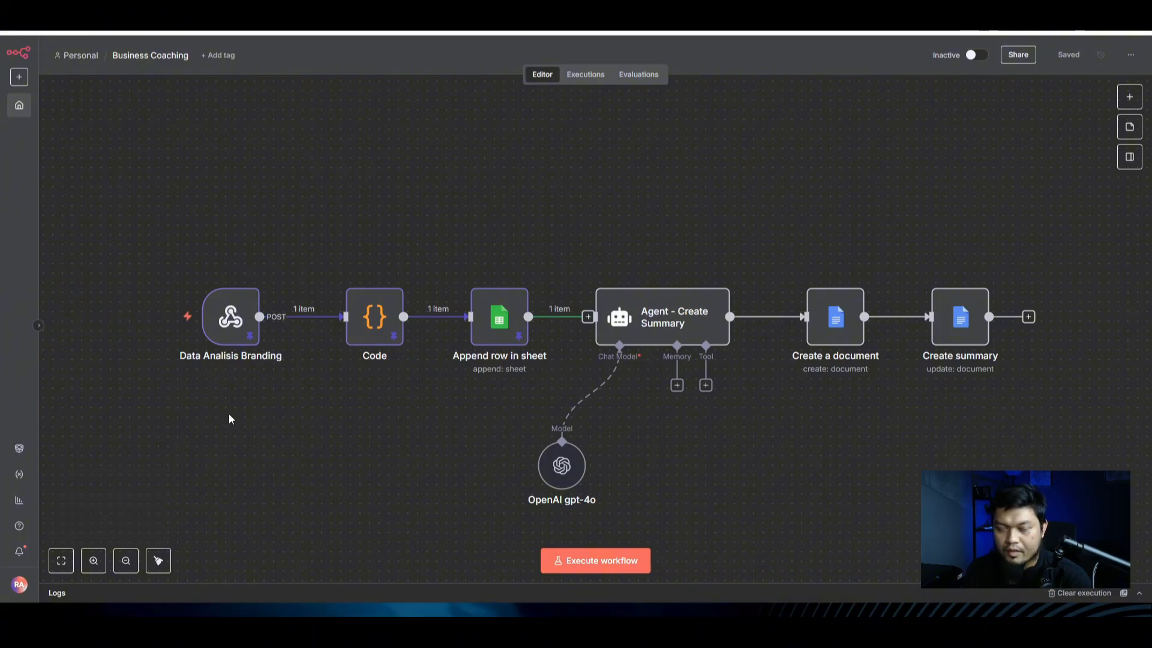
pyautogui.doubleClick(229, 326)
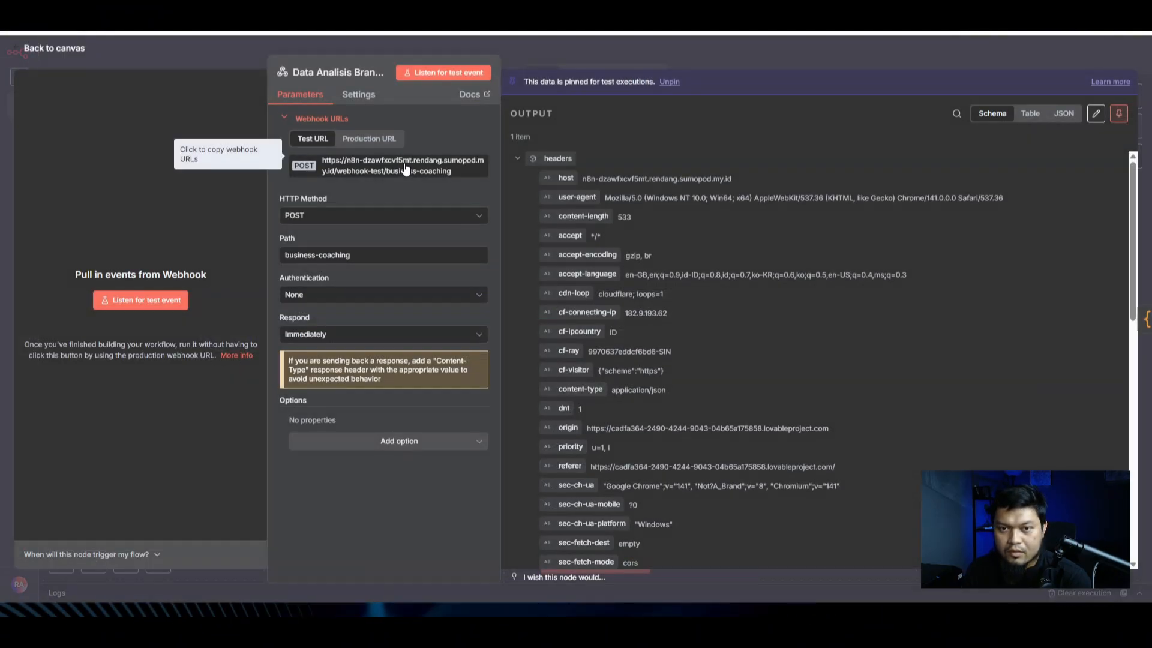
pyautogui.click(375, 144)
pyautogui.click(340, 166)
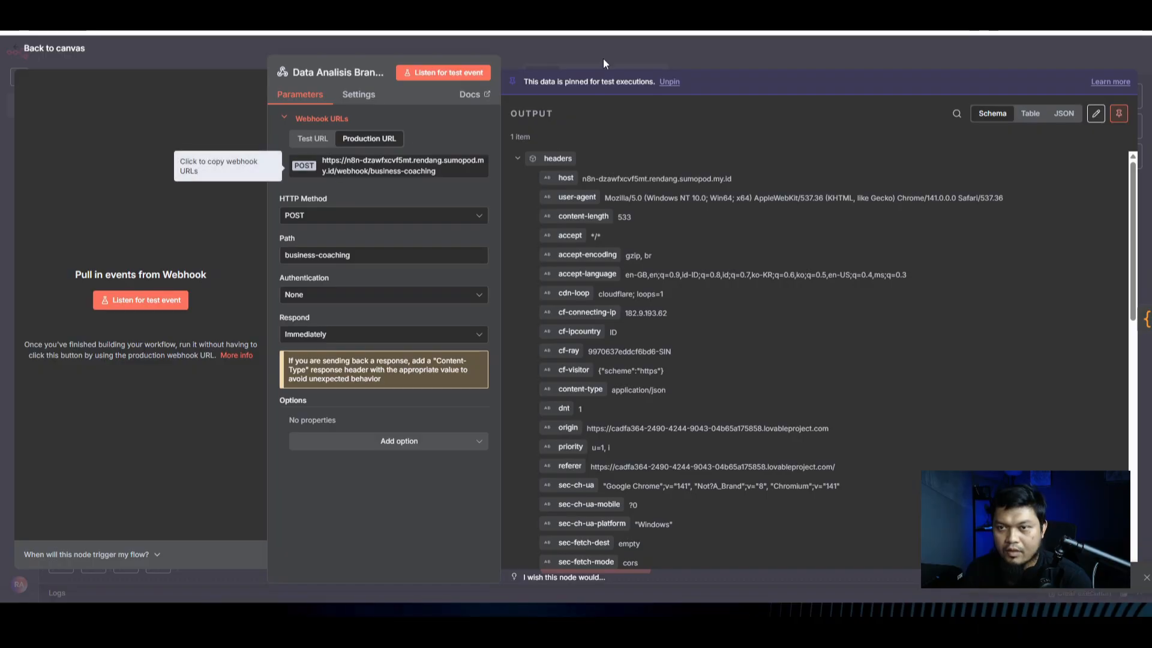
pyautogui.click(602, 59)
pyautogui.click(603, 12)
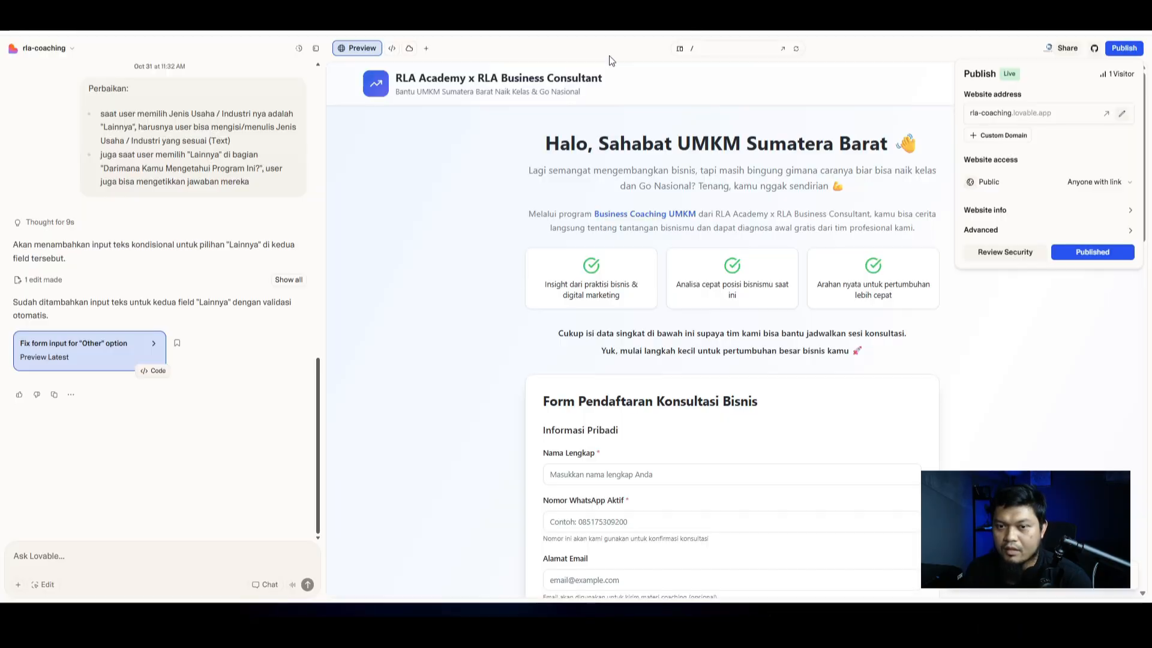
# Step: Send the chat request 'site sudah aman, ubah webhook url menjadi' followed by the pasted production URL
pyautogui.click(65, 569)
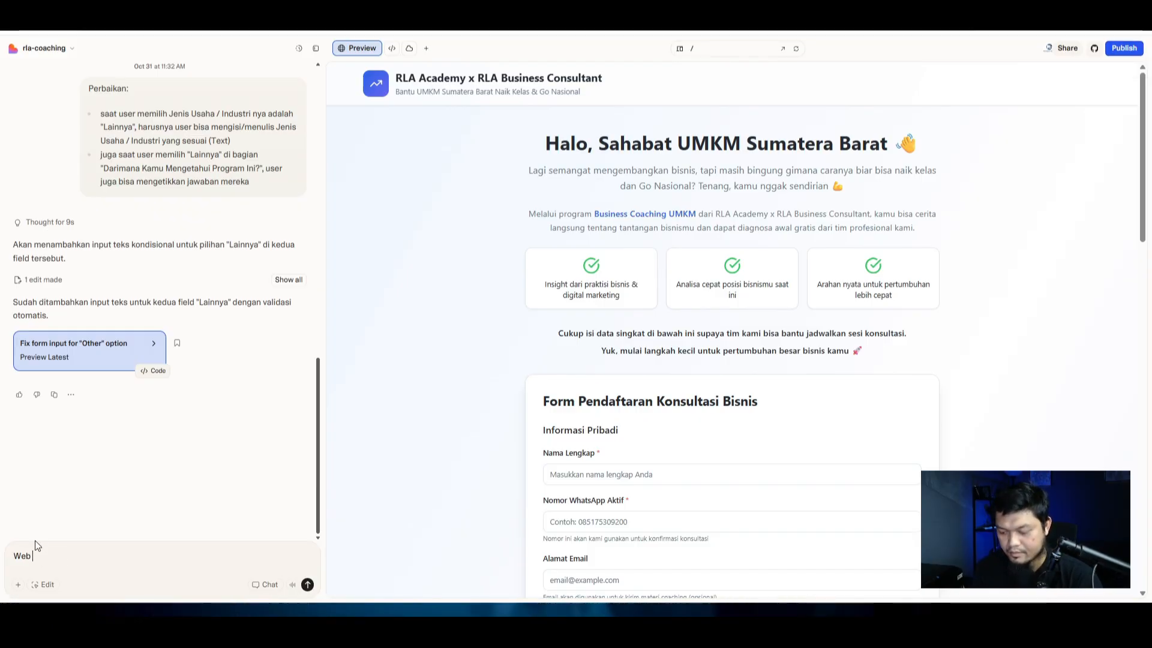
pyautogui.write('site sudah aman,')
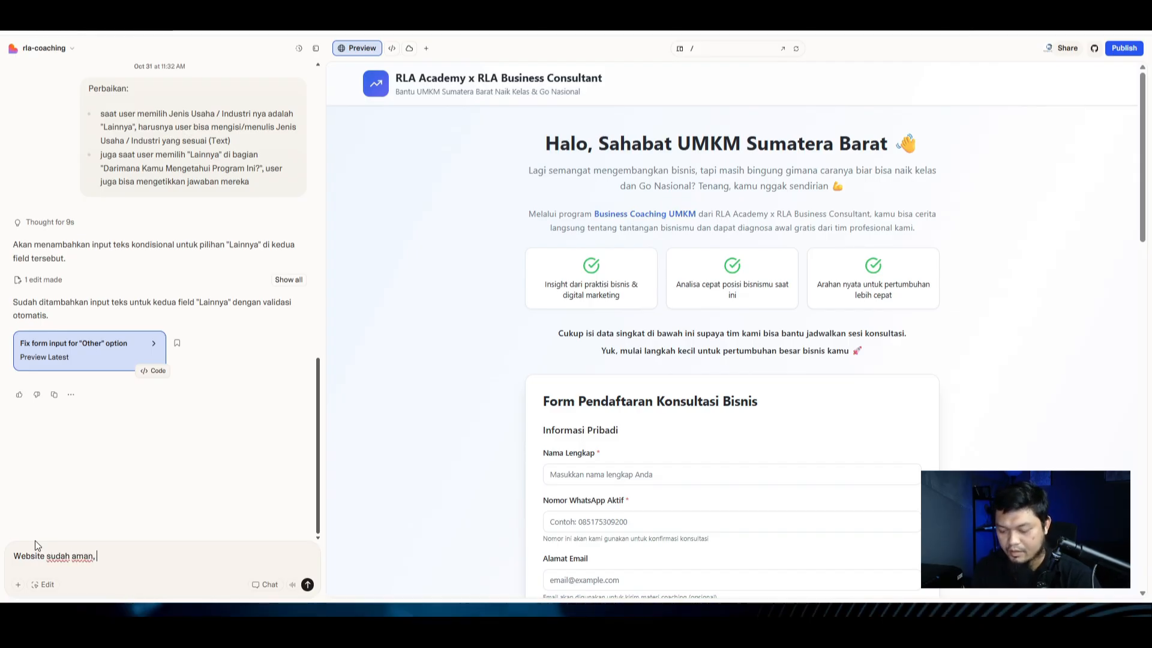
pyautogui.write(' ubah webh')
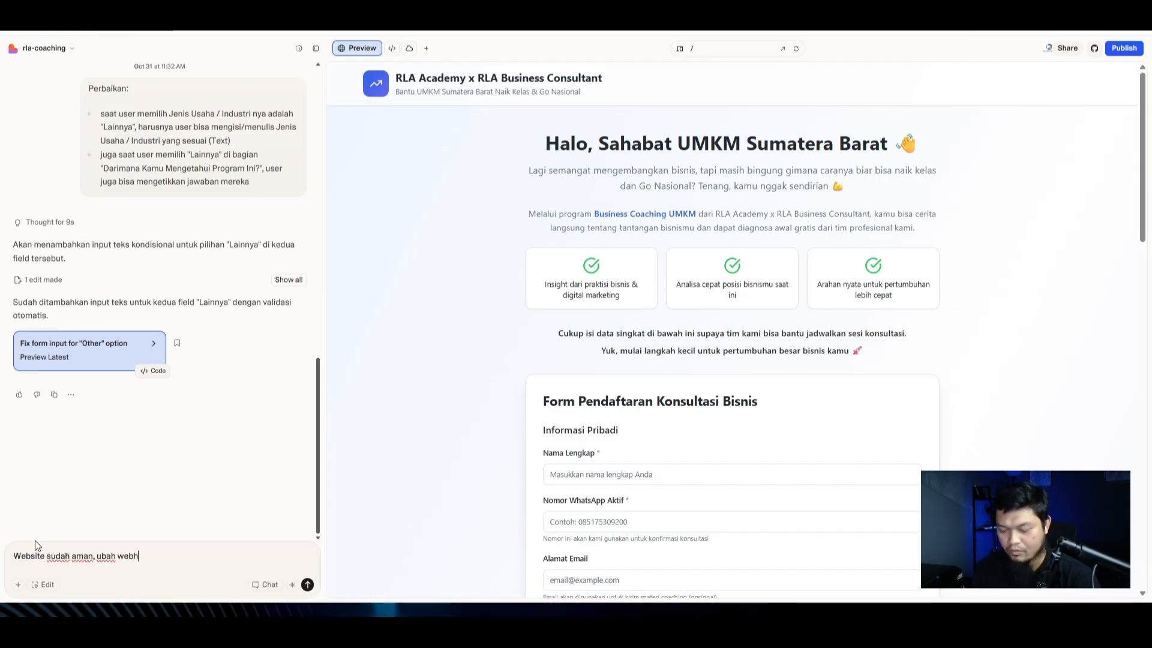
pyautogui.write('ook url ')
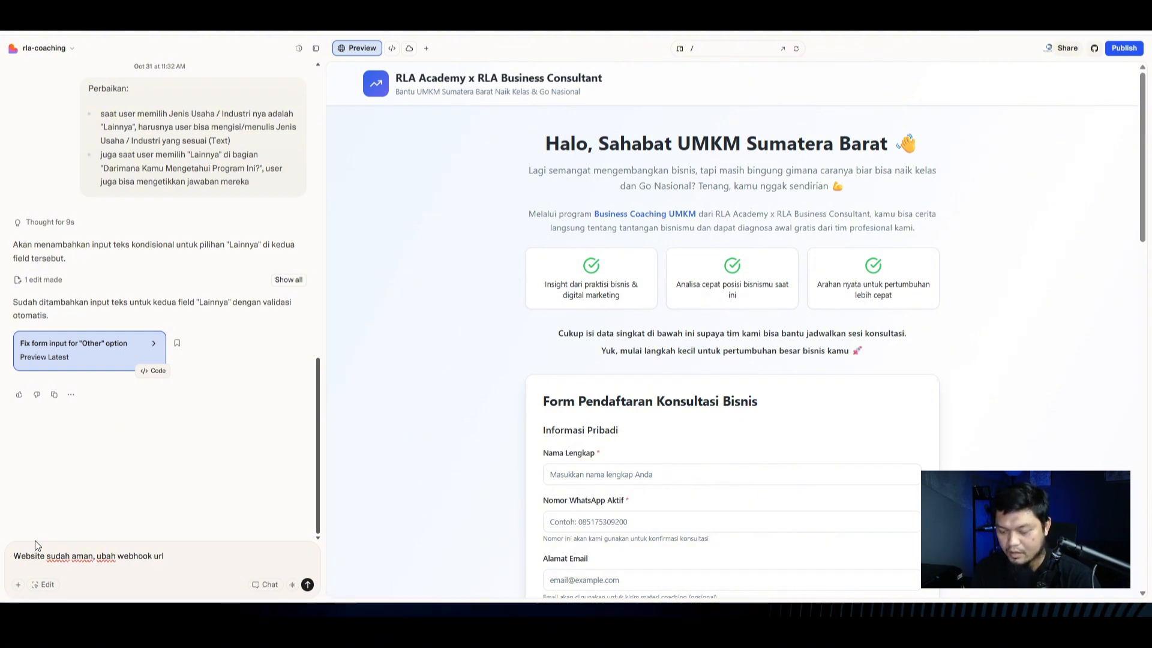
pyautogui.write('menjadi -')
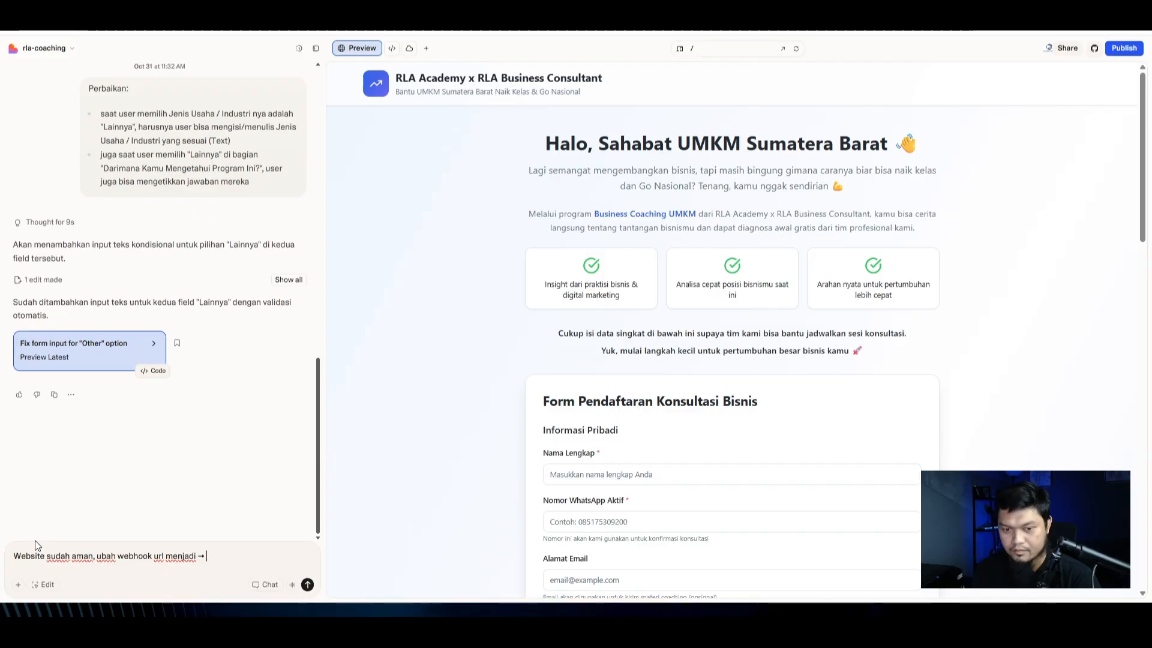
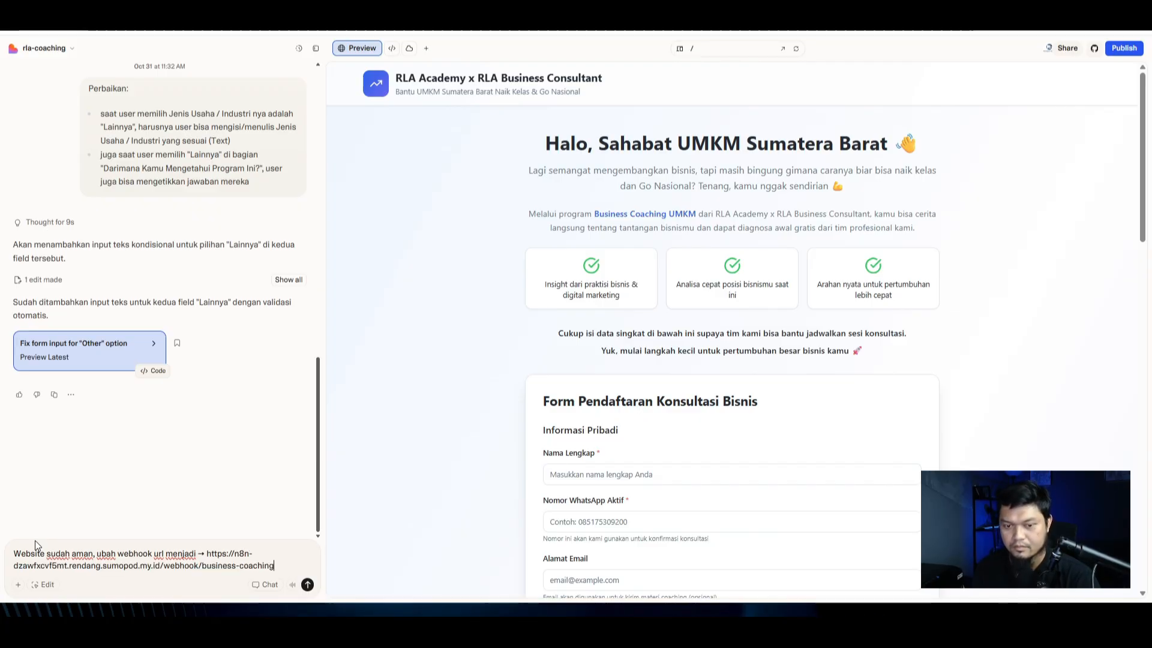
pyautogui.click(306, 585)
# Step: Glance at Lovable Cloud, return to the website preview, then bring up the n8n workflow
pyautogui.click(409, 48)
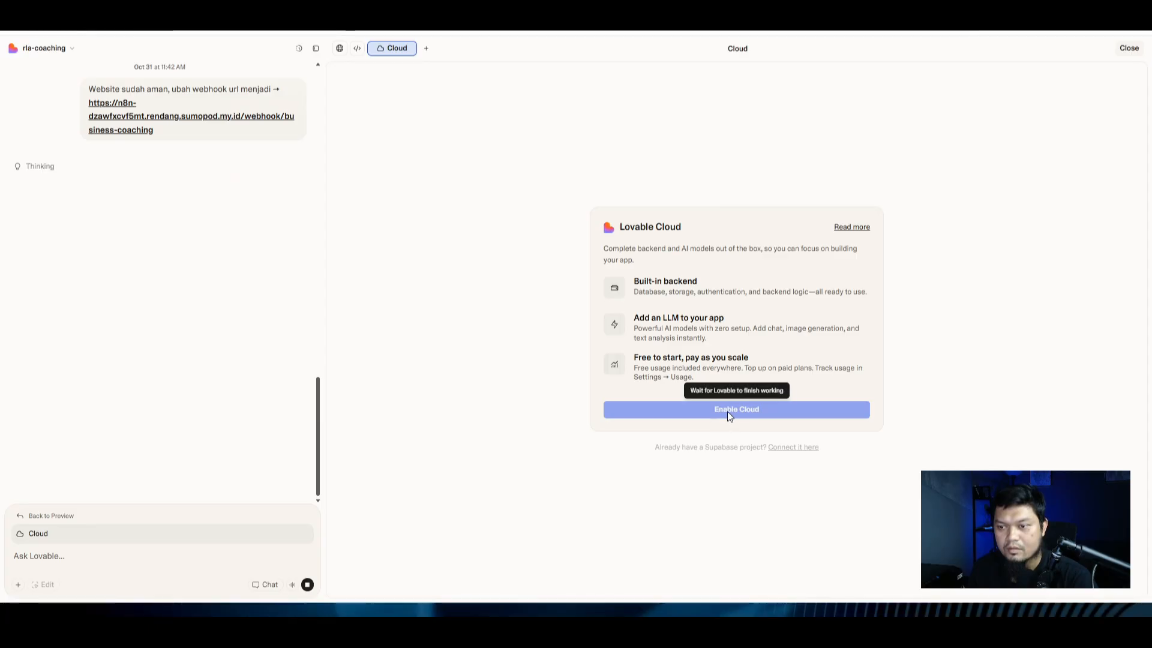
pyautogui.click(340, 49)
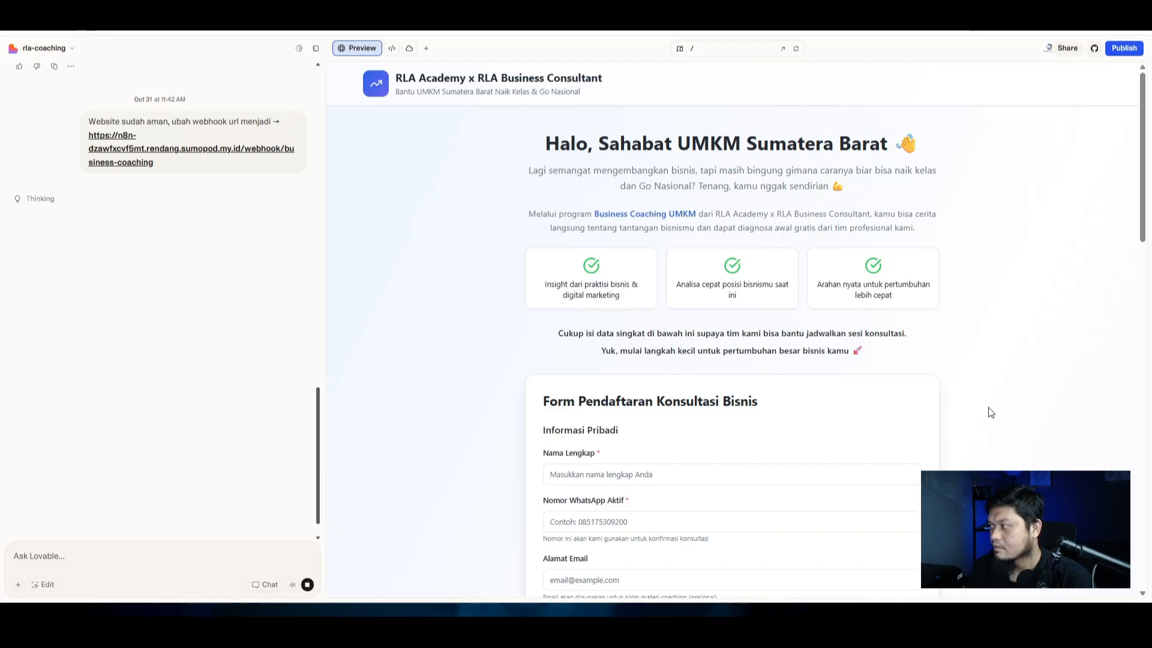
pyautogui.scroll(10, 125, 433)
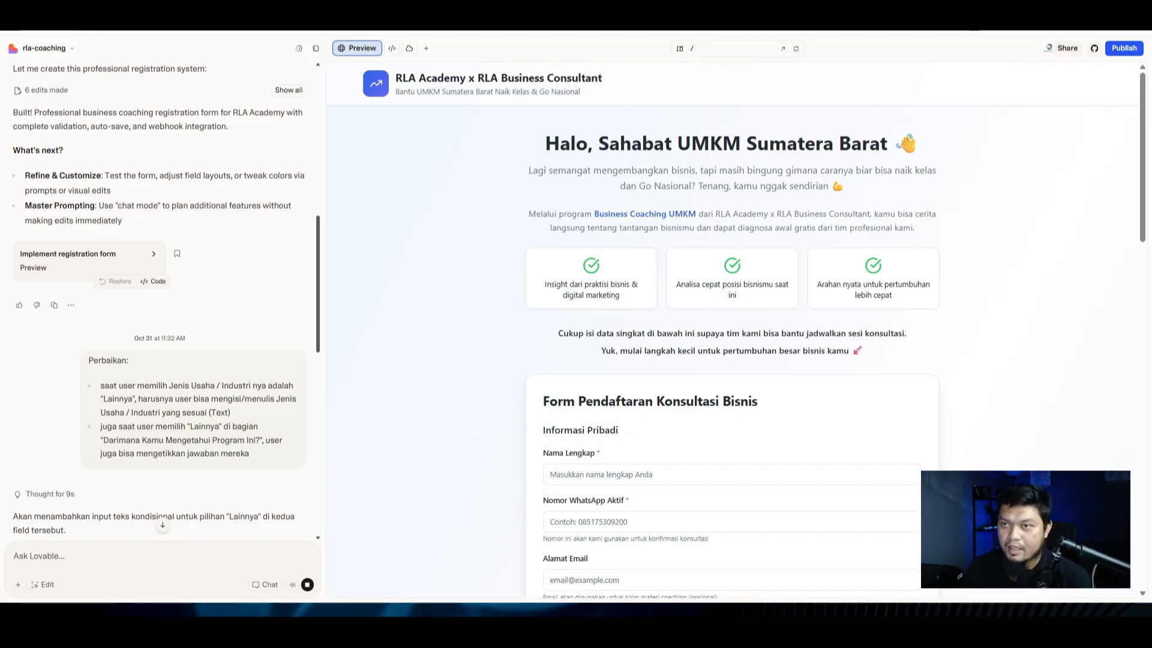
pyautogui.hotkey('ctrl', 'Tab')
pyautogui.click(552, 350)
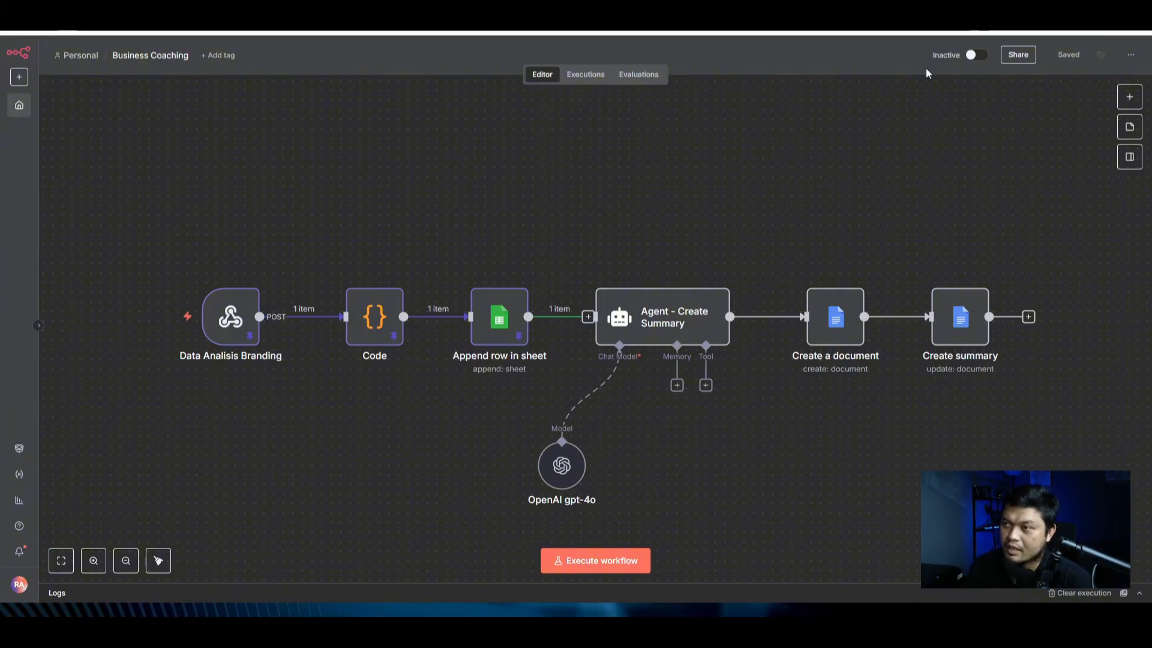
pyautogui.moveTo(618, 311)
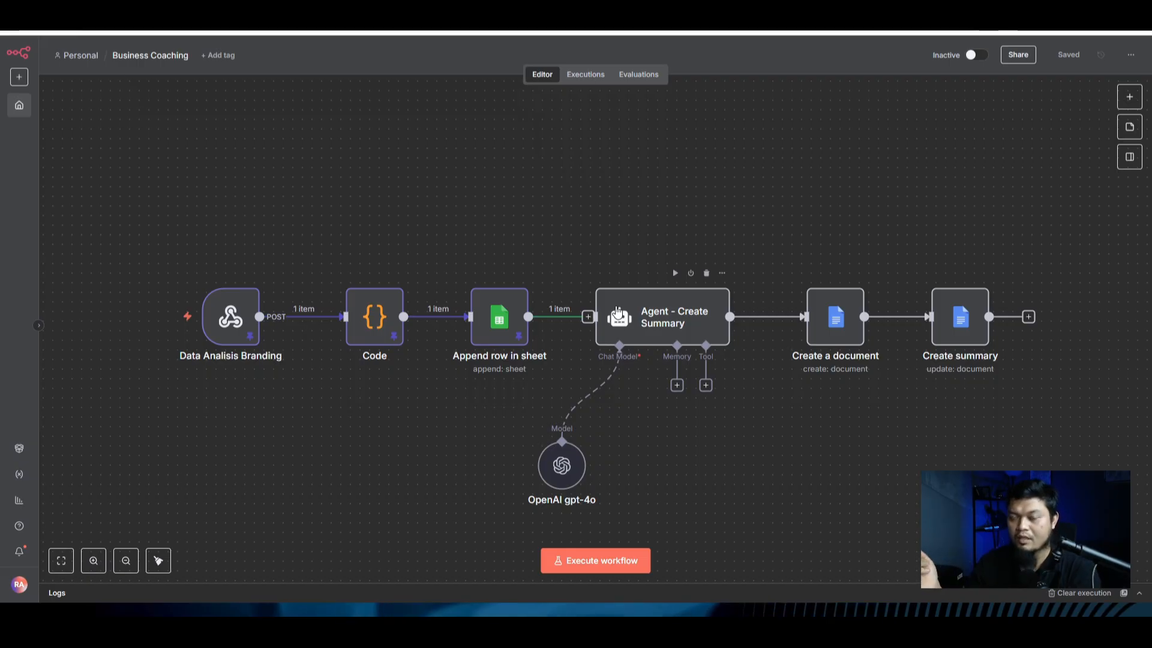
pyautogui.doubleClick(233, 318)
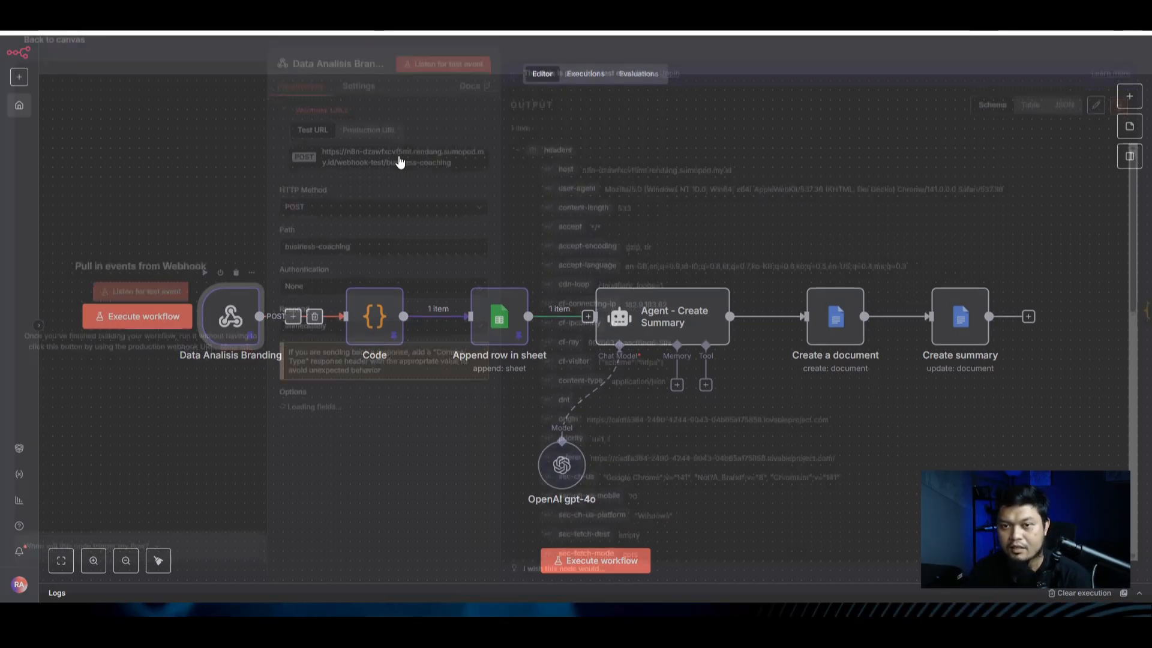
pyautogui.click(705, 51)
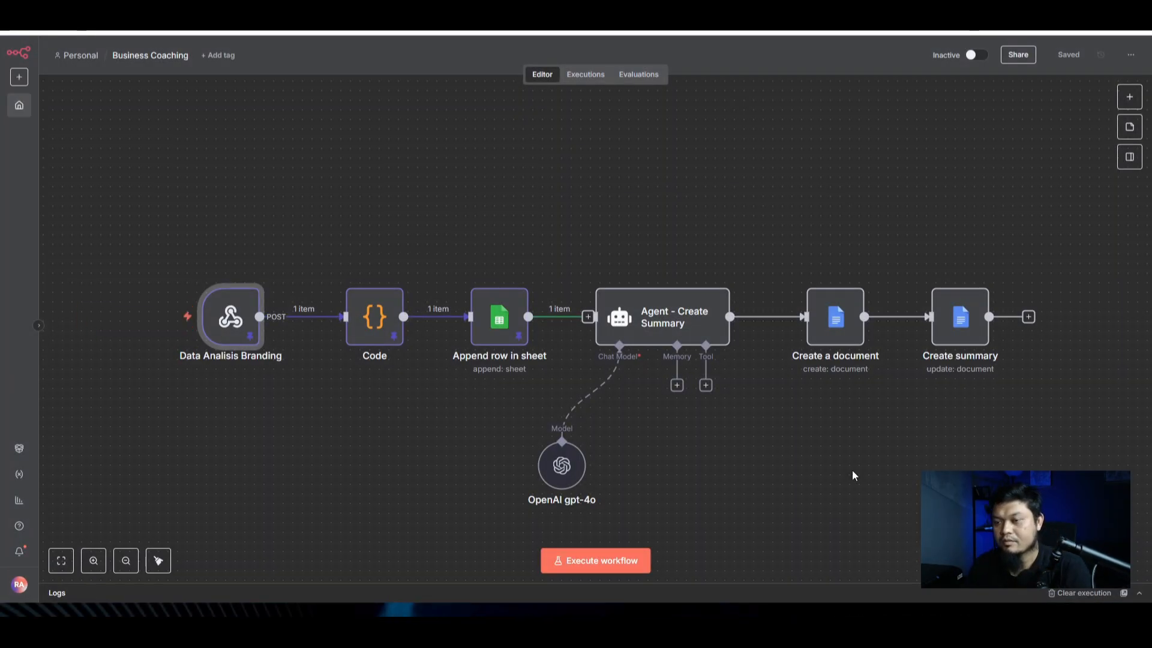
pyautogui.click(841, 501)
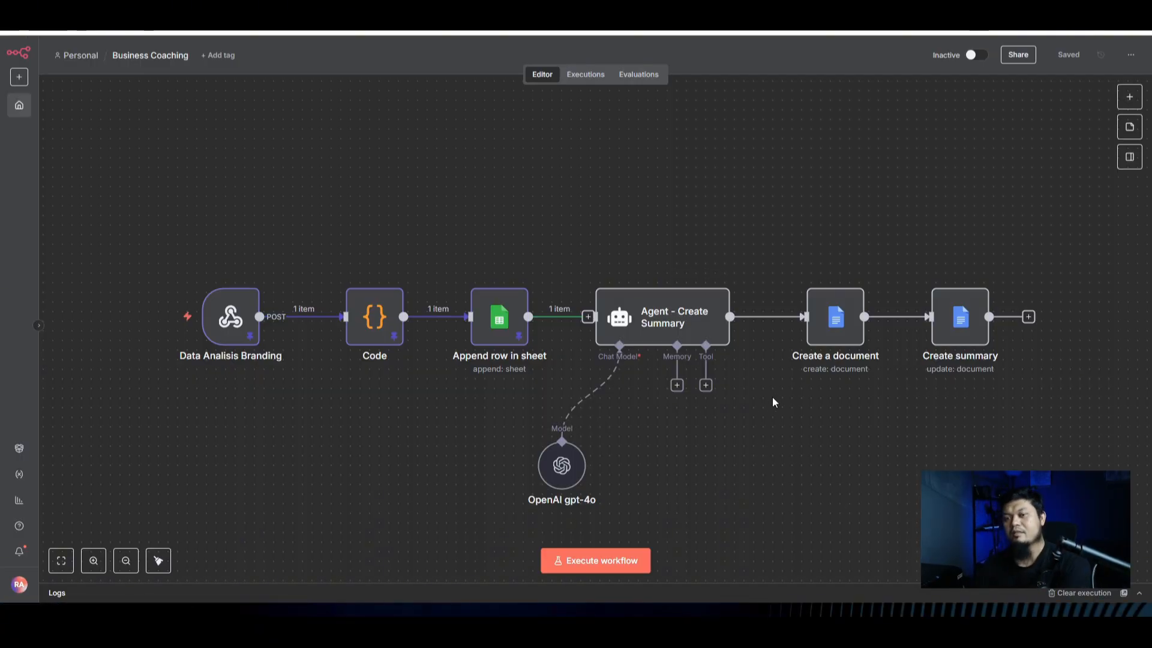
pyautogui.click(654, 316)
# Step: Clear the system message and prompt text in the Agent - Create Summary node
pyautogui.doubleClick(653, 316)
pyautogui.click(565, 447)
pyautogui.hotkey('ctrl', 'a')
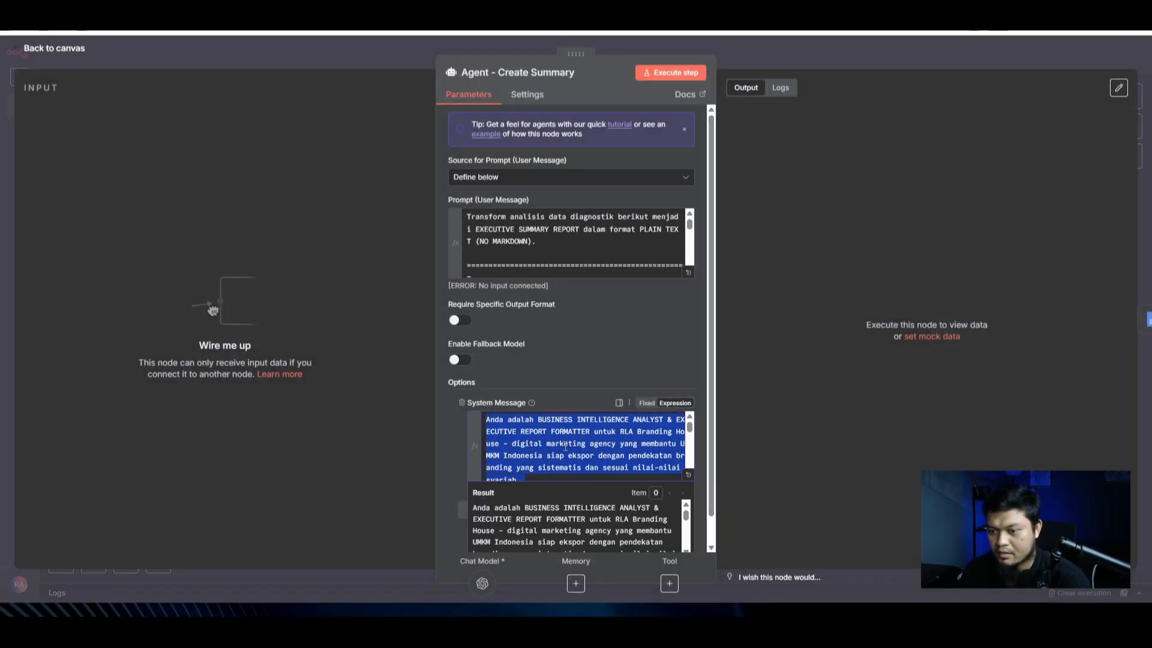
pyautogui.press('BackSpace')
pyautogui.click(527, 230)
pyautogui.hotkey('ctrl', 'a')
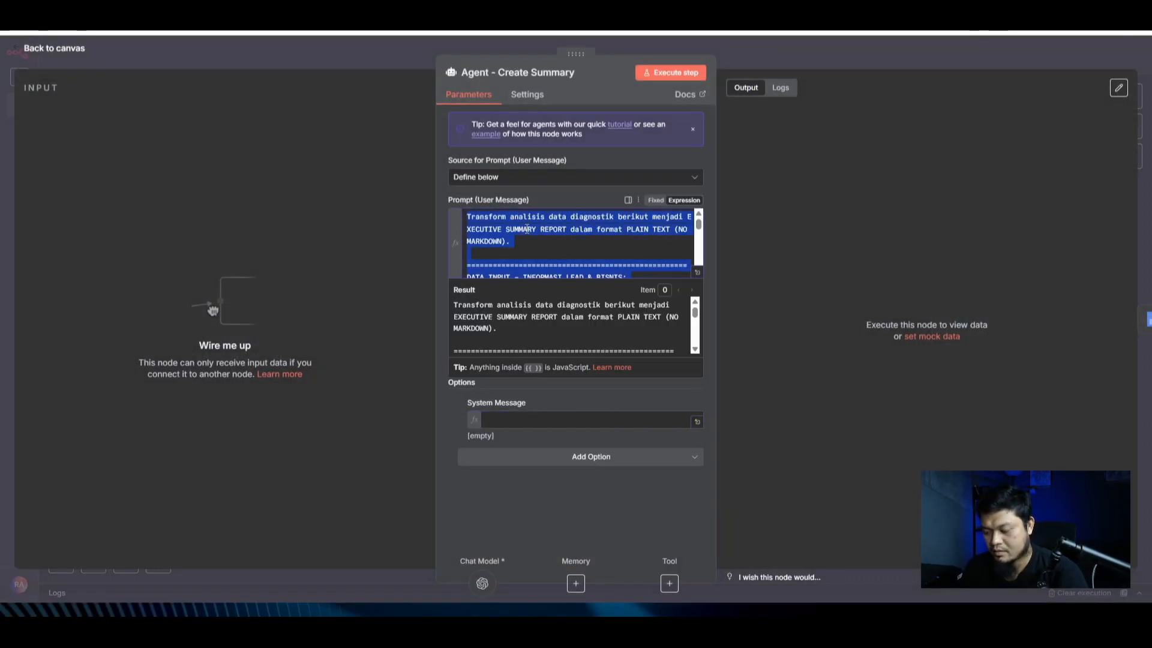
pyautogui.press('BackSpace')
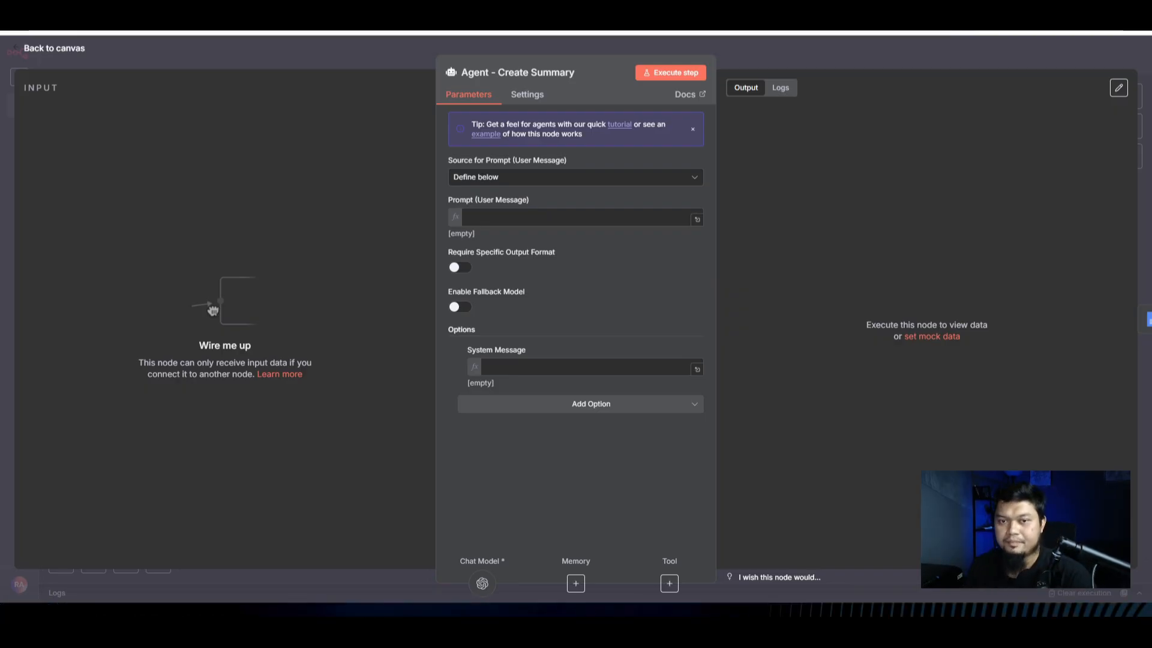
# Step: Close the agent settings, save the Business Coaching workflow, and return to Lovable
pyautogui.click(838, 67)
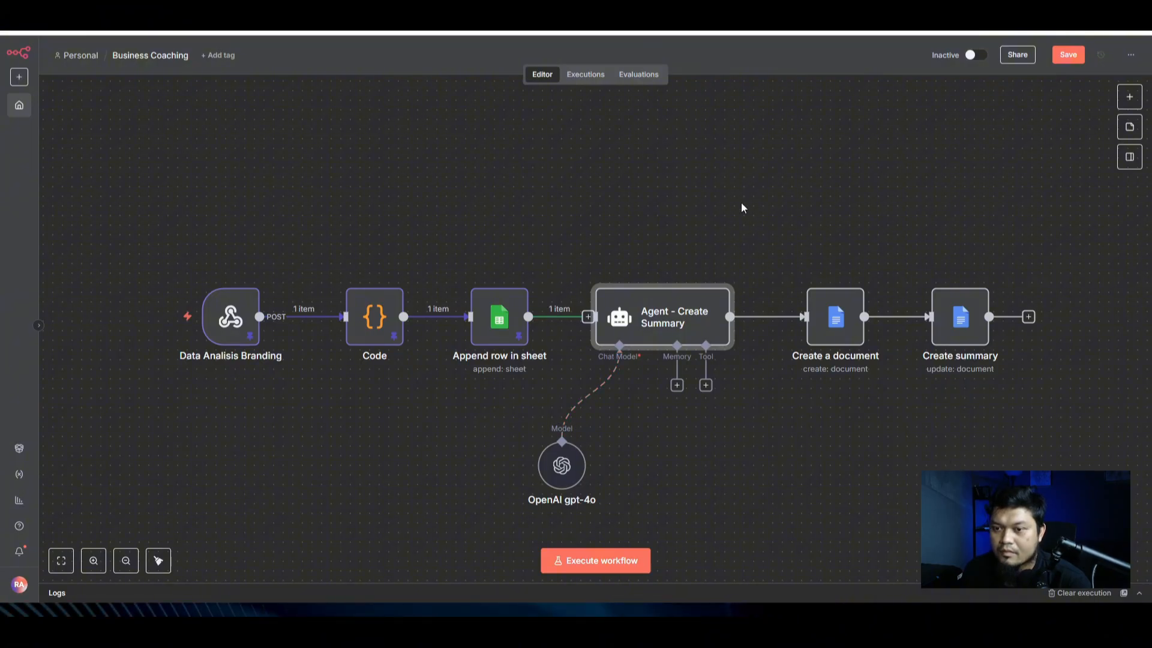
pyautogui.doubleClick(612, 325)
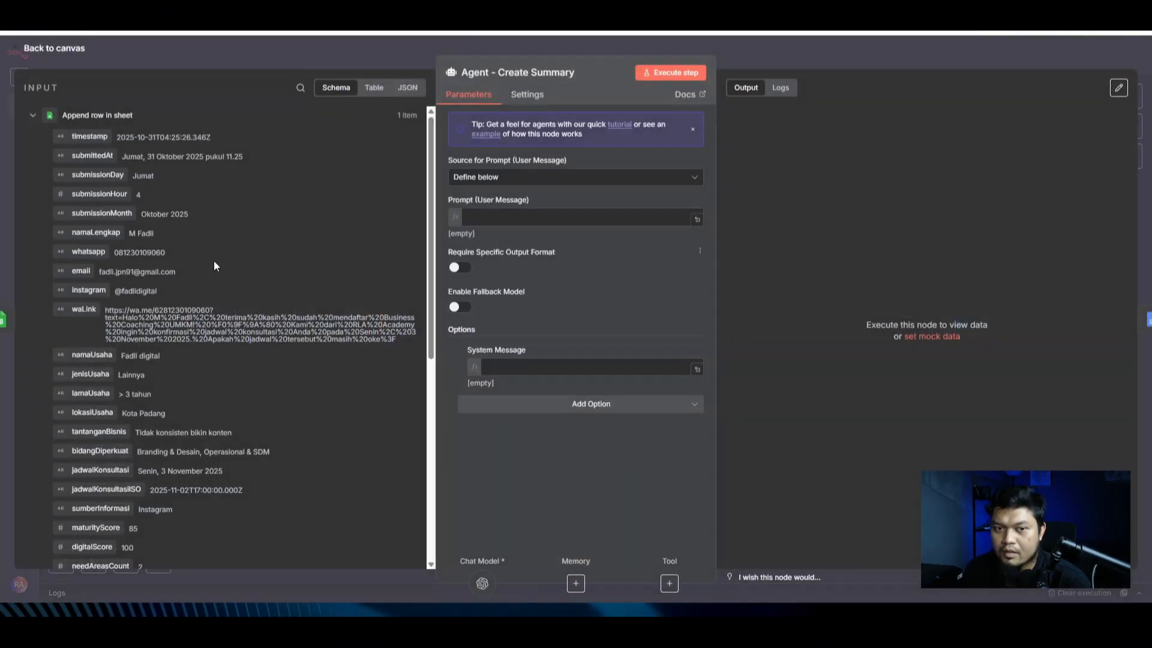
pyautogui.scroll(-5, 145, 401)
pyautogui.click(840, 56)
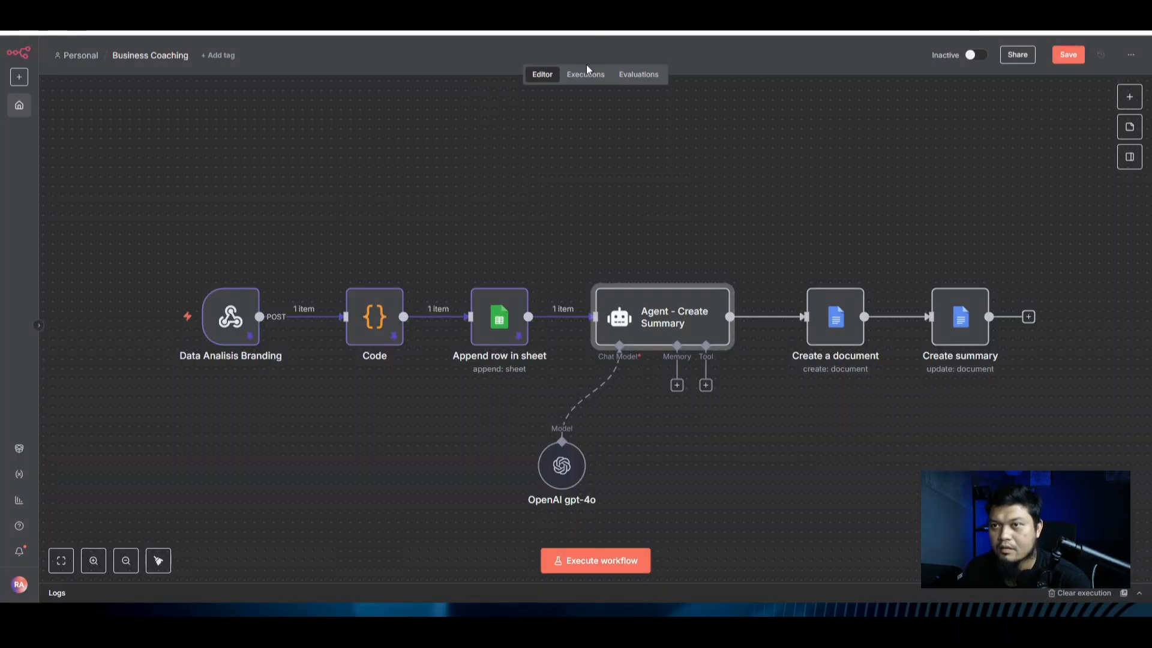
pyautogui.click(1073, 60)
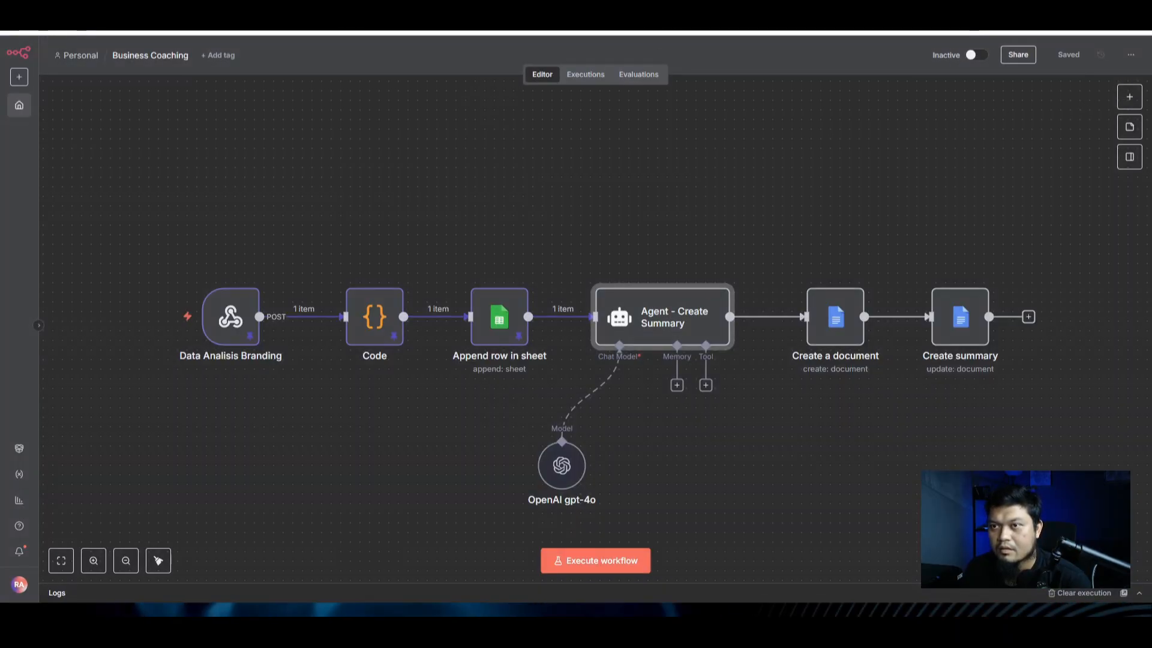
pyautogui.hotkey('ctrl', 'Tab')
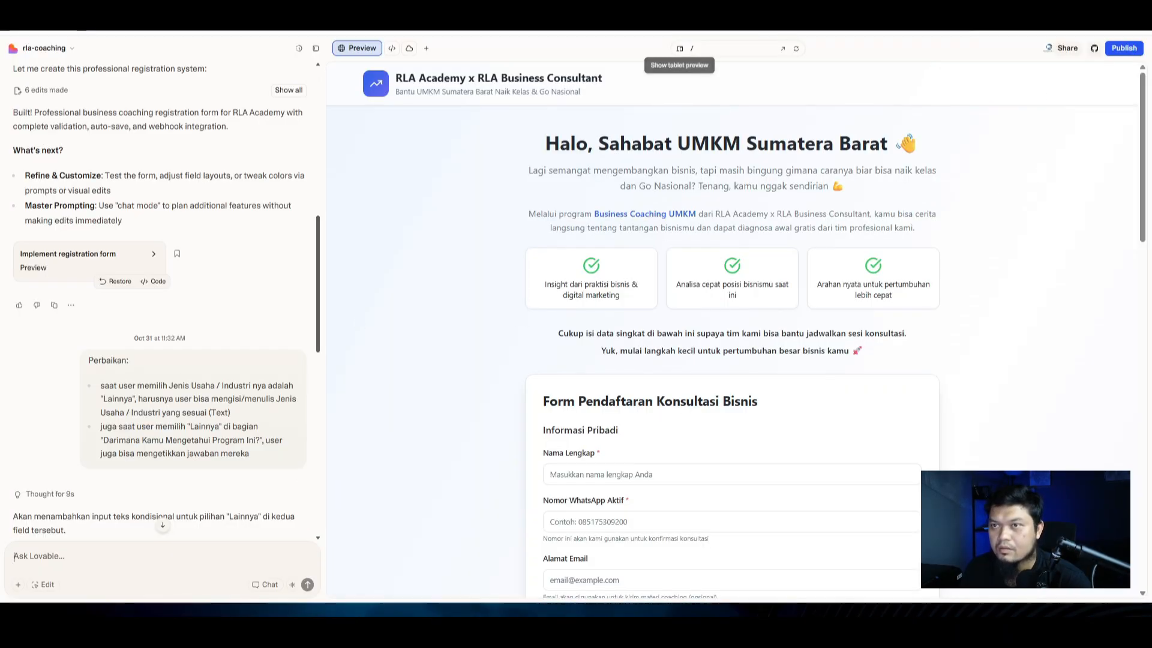
# Step: Review the registration form in the full-width preview
pyautogui.click(680, 49)
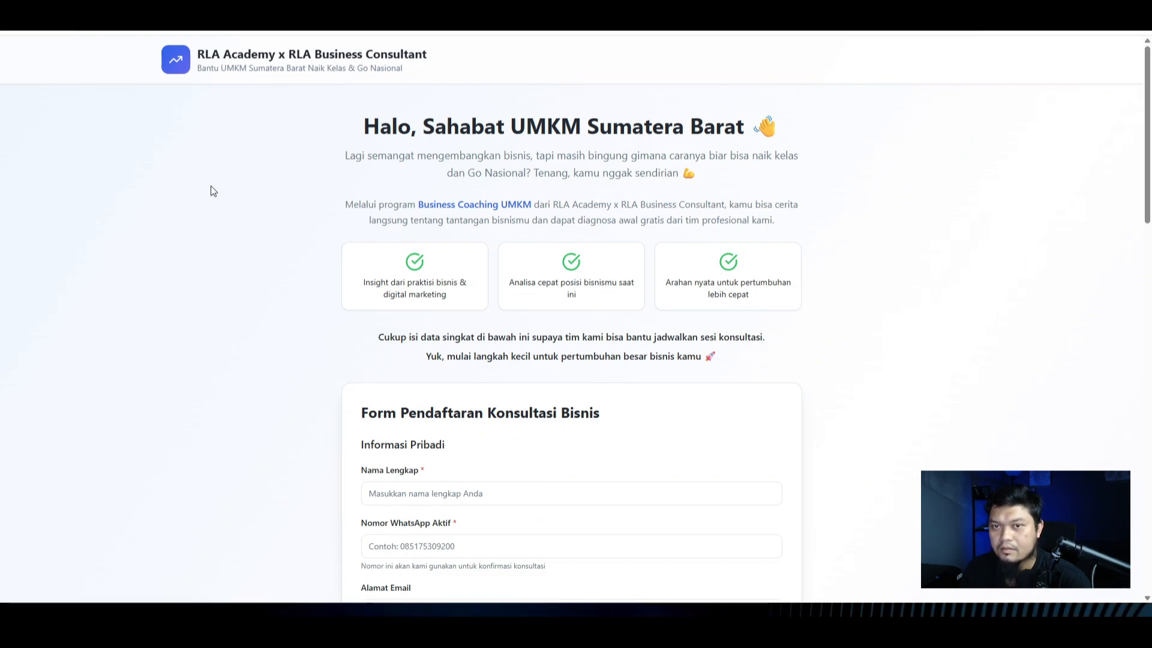
pyautogui.scroll(-20, 619, 393)
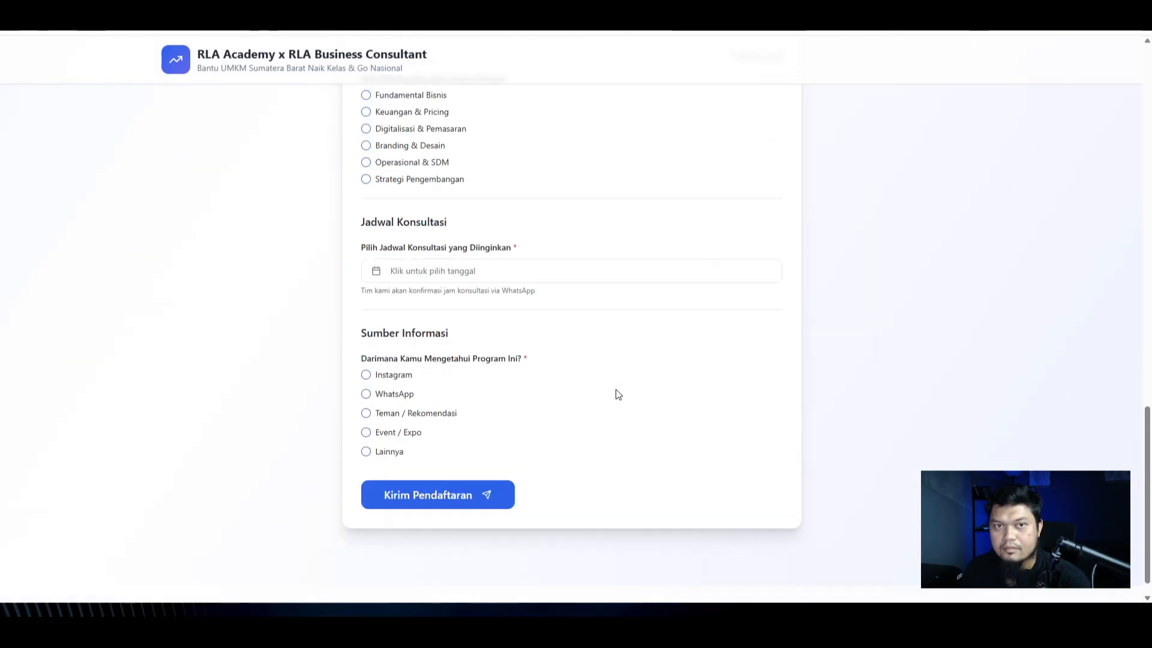
pyautogui.scroll(6, 683, 126)
pyautogui.press('Escape')
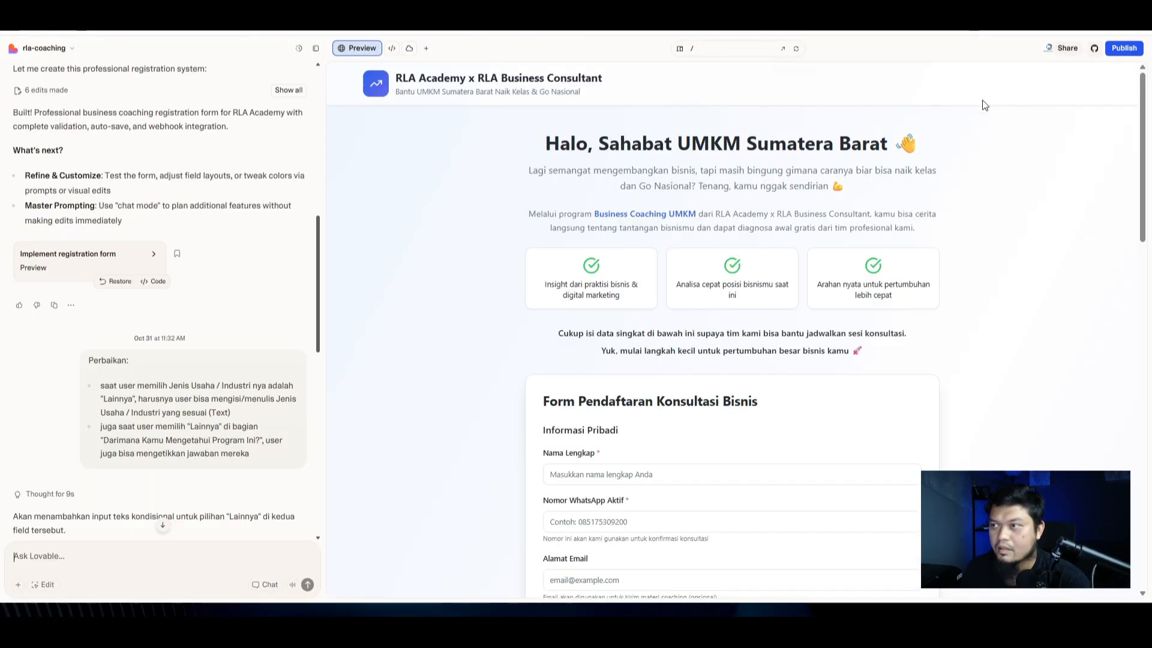
# Step: Open the published site at form.rlagency.id in a new tab, then return to the editor
pyautogui.click(1123, 48)
pyautogui.click(1002, 135)
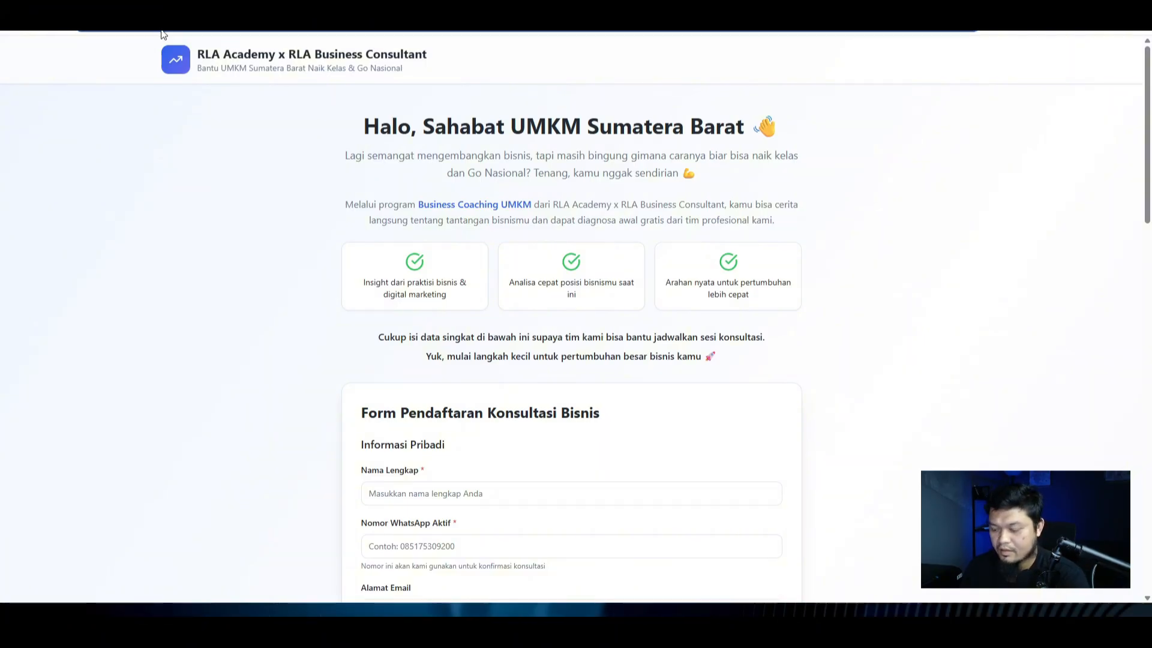
pyautogui.click(234, 30)
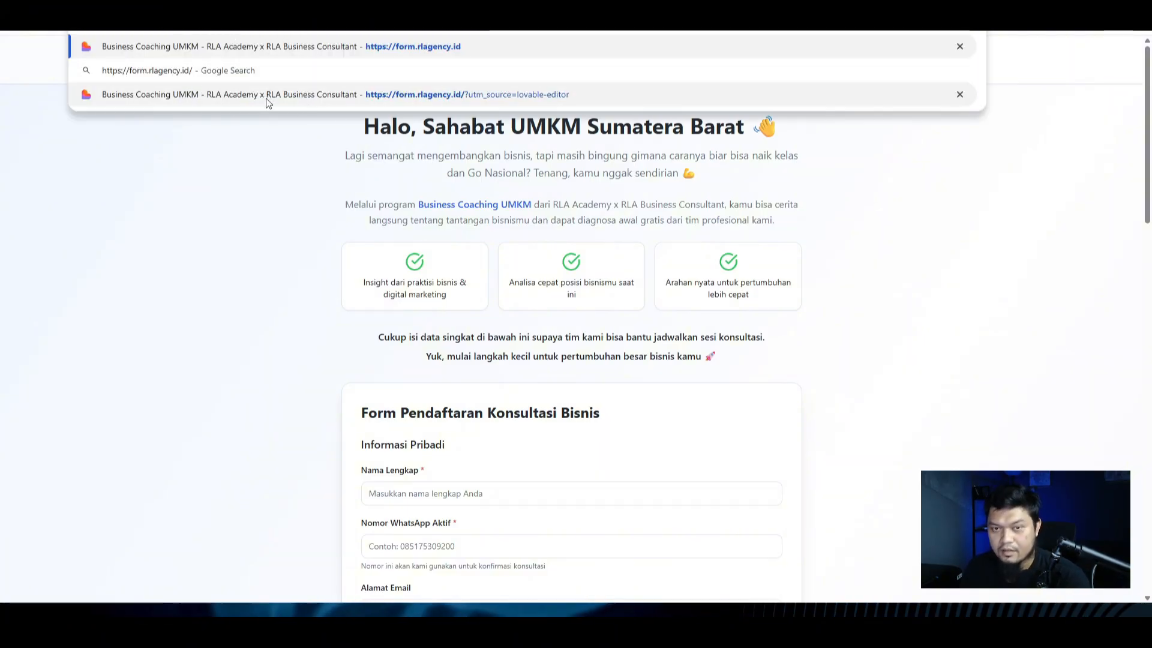
pyautogui.click(185, 180)
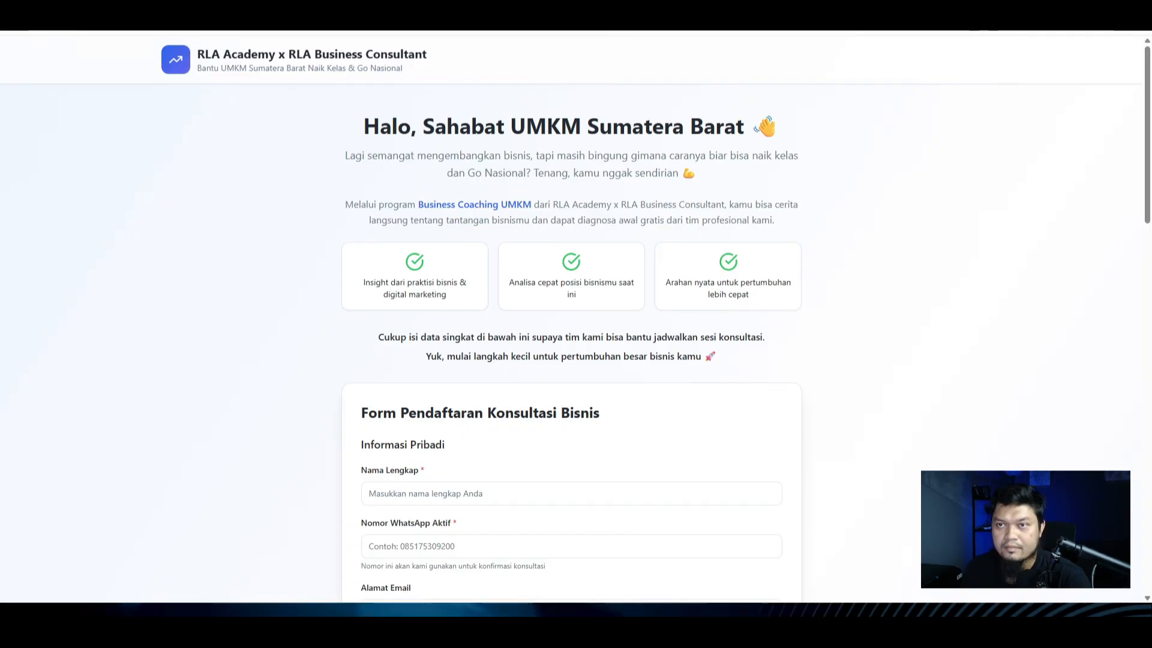
pyautogui.click(198, 24)
pyautogui.click(117, 547)
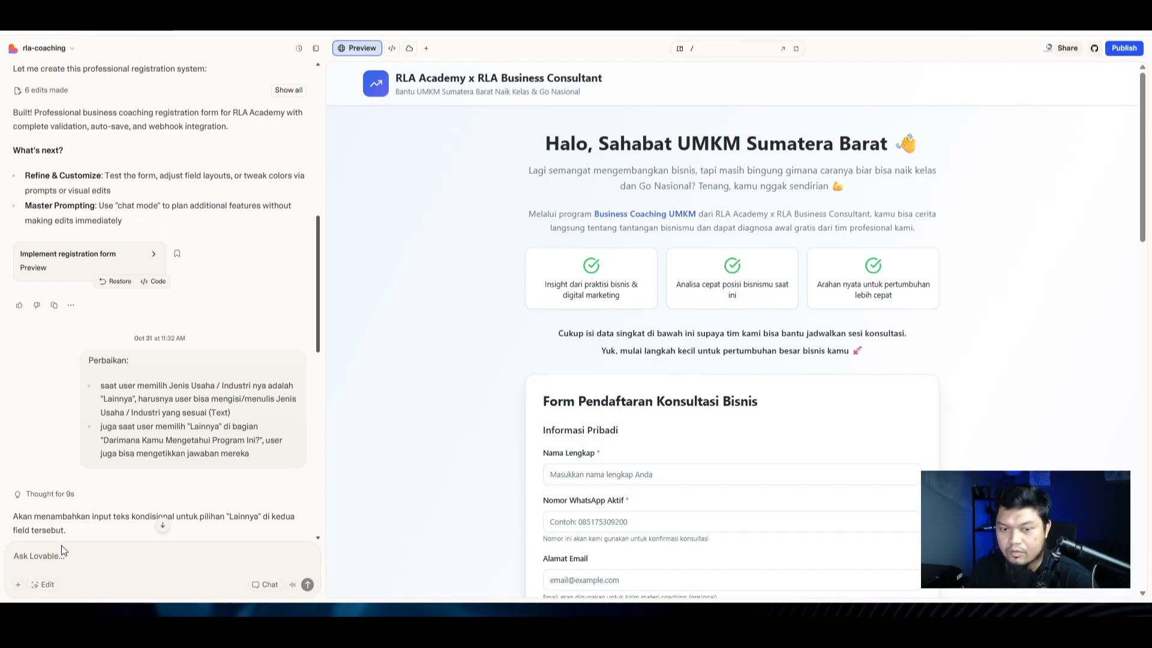
# Step: Draft the request 'Sekarang ganti favicon dan logo sebelah header menu' and copy the header title
pyautogui.click(163, 526)
pyautogui.click(65, 556)
pyautogui.write('Sekar')
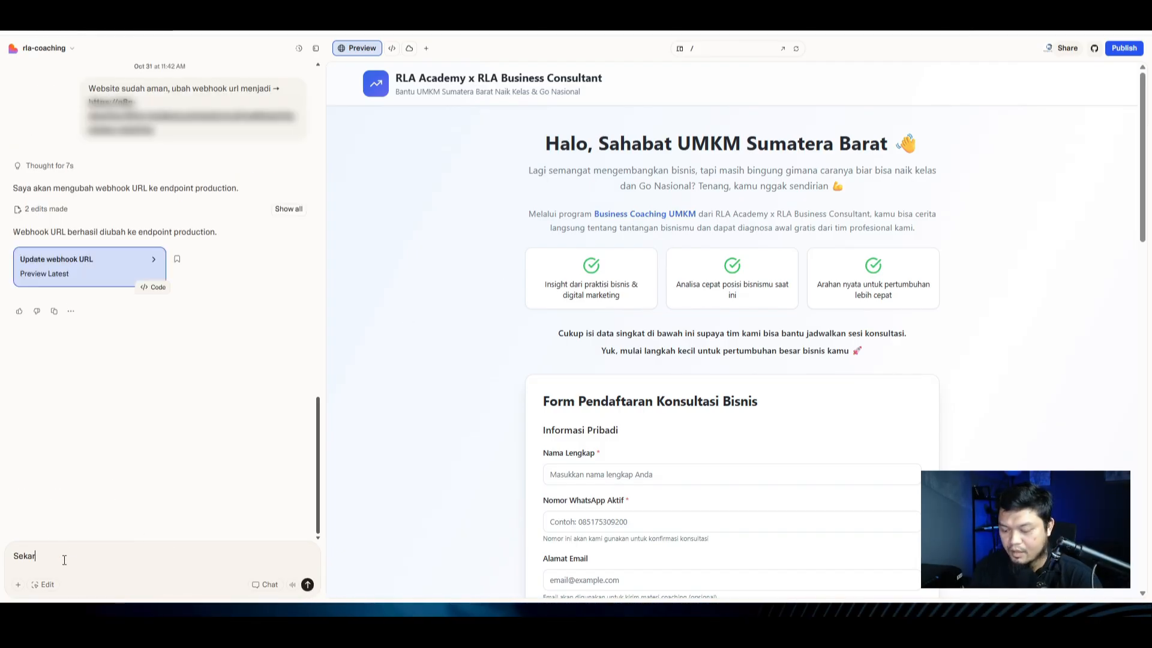
pyautogui.write('ang ganti ')
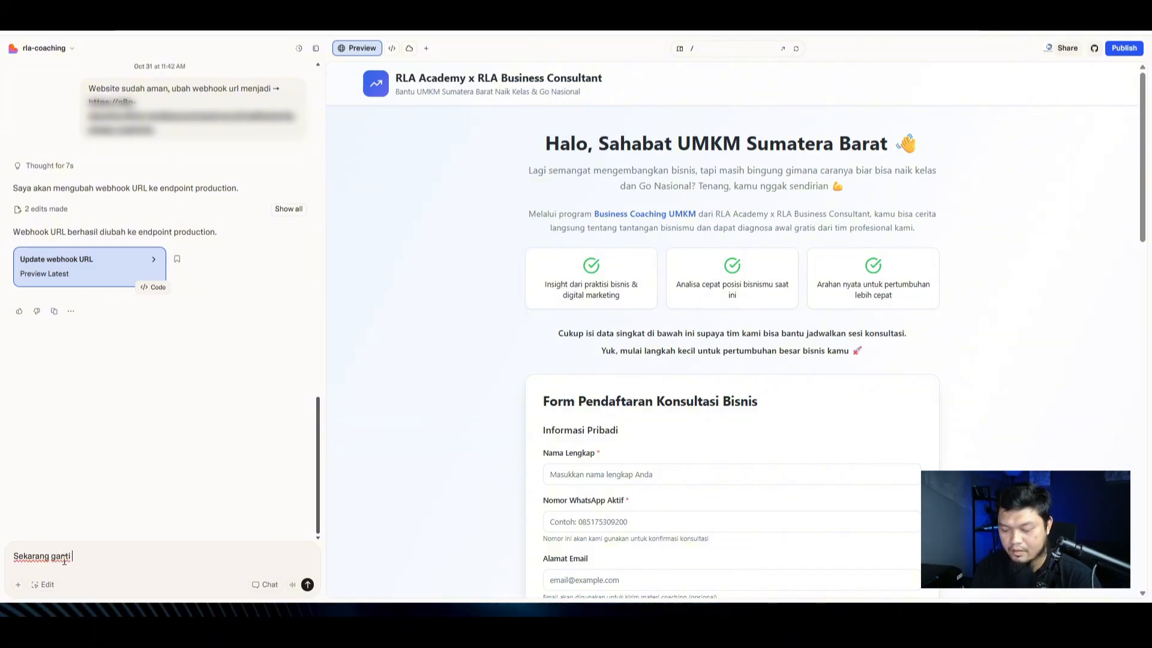
pyautogui.write('favicon dan')
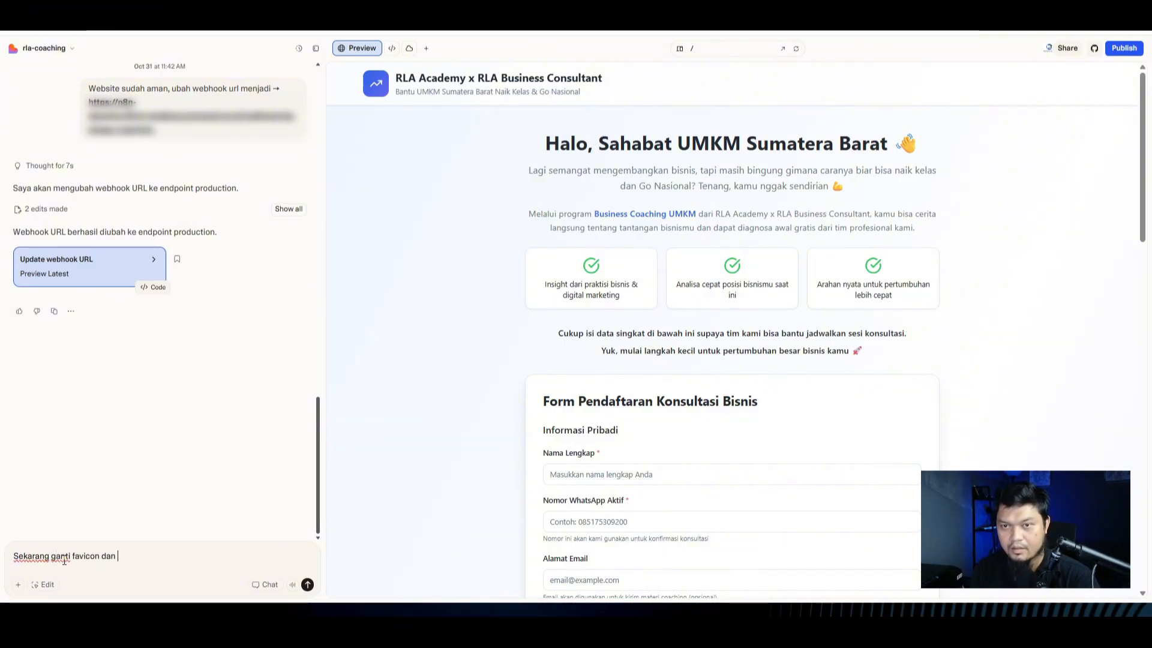
pyautogui.write(' logo')
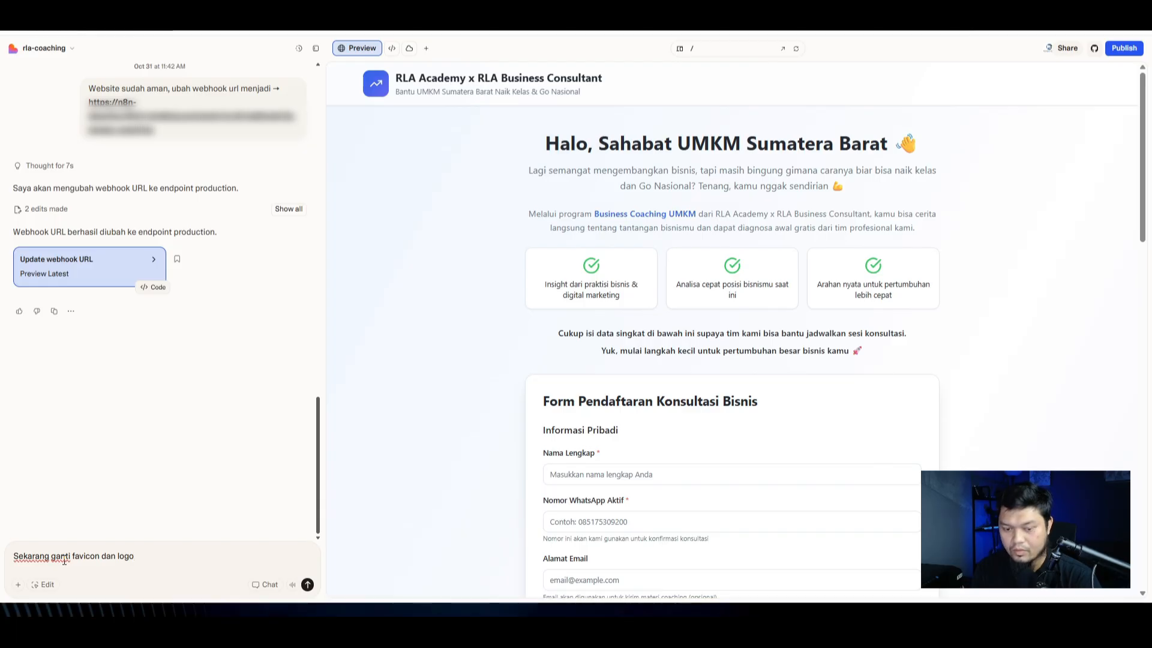
pyautogui.write(' sebelah header')
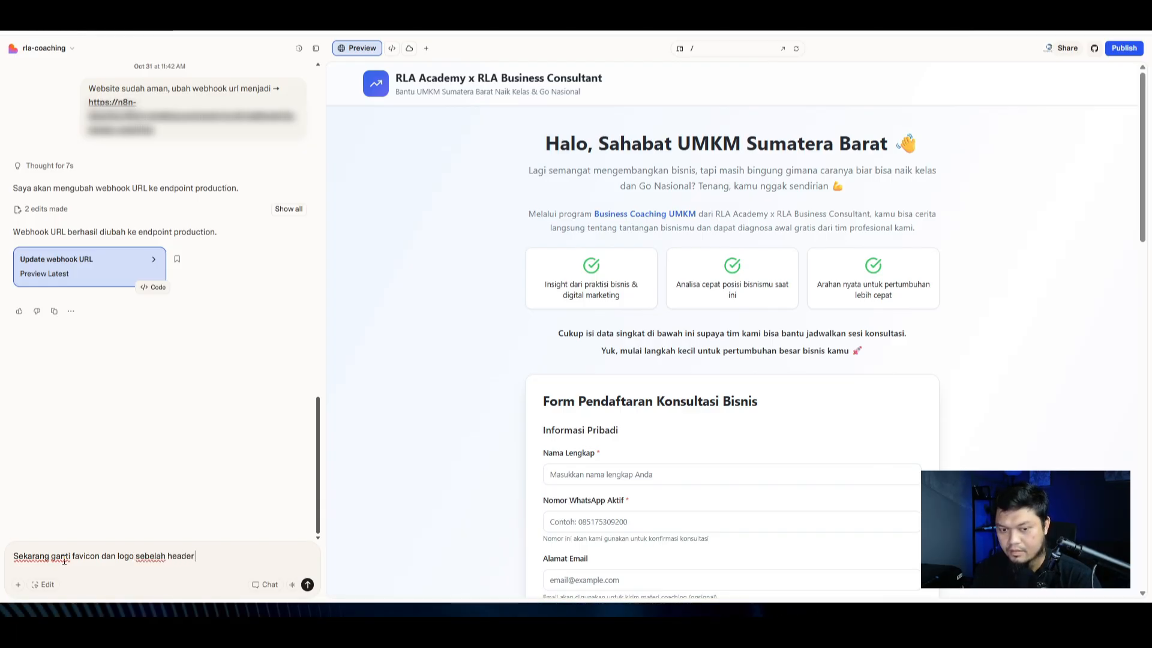
pyautogui.write(' menu')
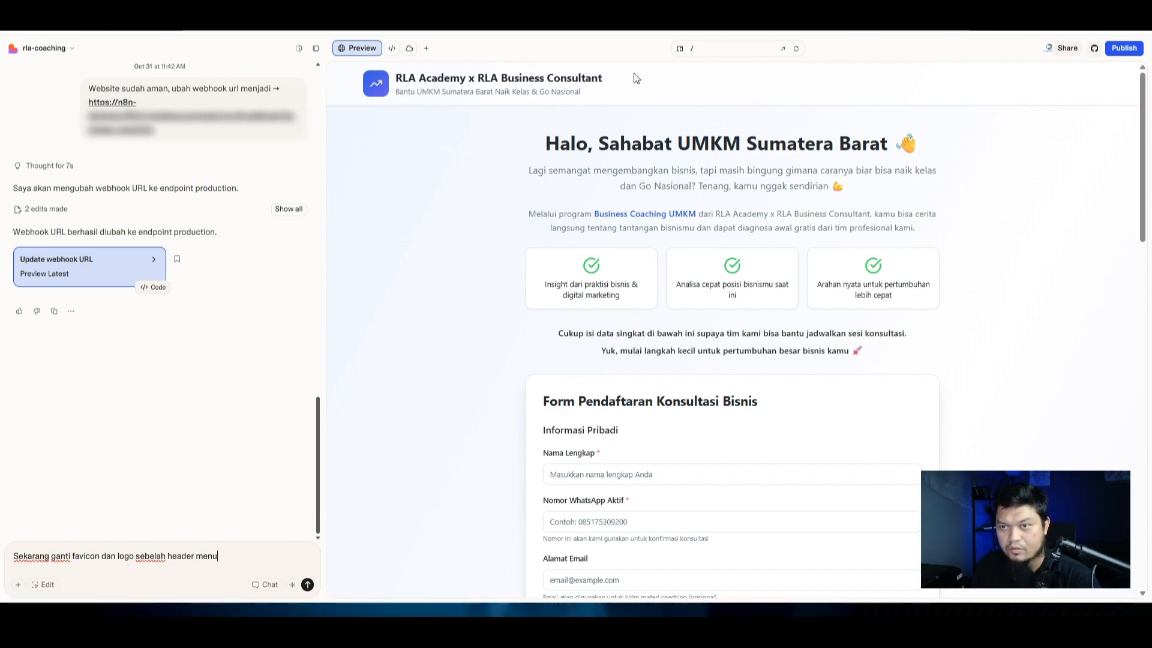
pyautogui.moveTo(602, 79); pyautogui.dragTo(396, 83)
pyautogui.hotkey('ctrl', 'c')
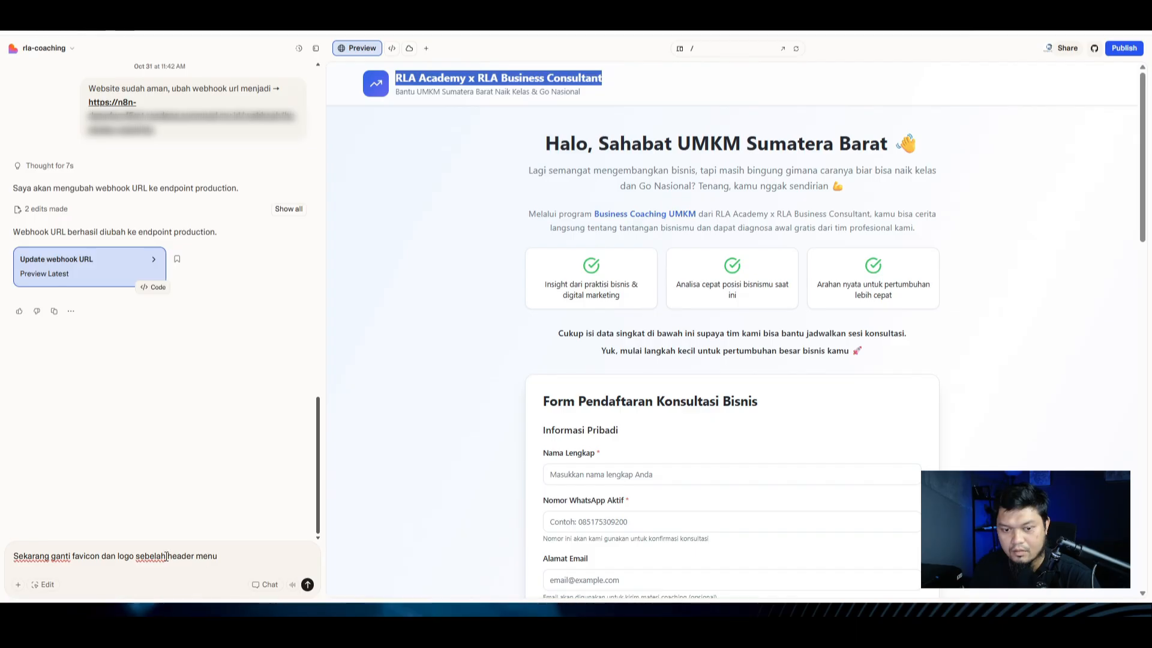
# Step: Reword the request to name the pasted header title and end with 'dengan logo yang saya upload'
pyautogui.moveTo(206, 558); pyautogui.dragTo(169, 556)
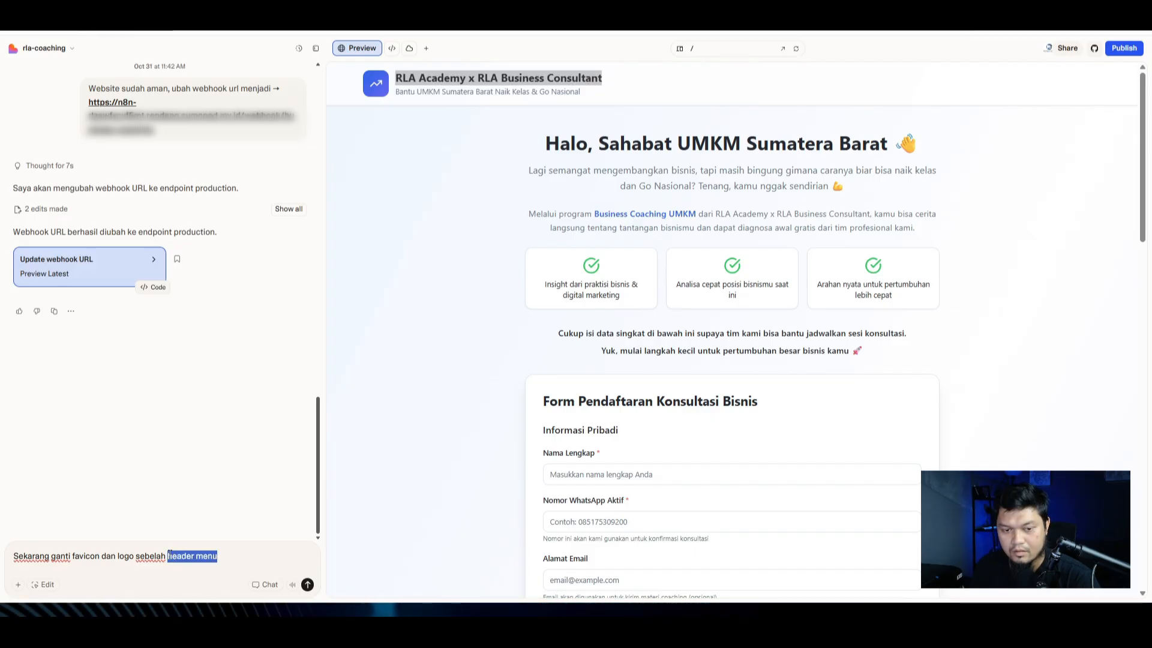
pyautogui.write('eader')
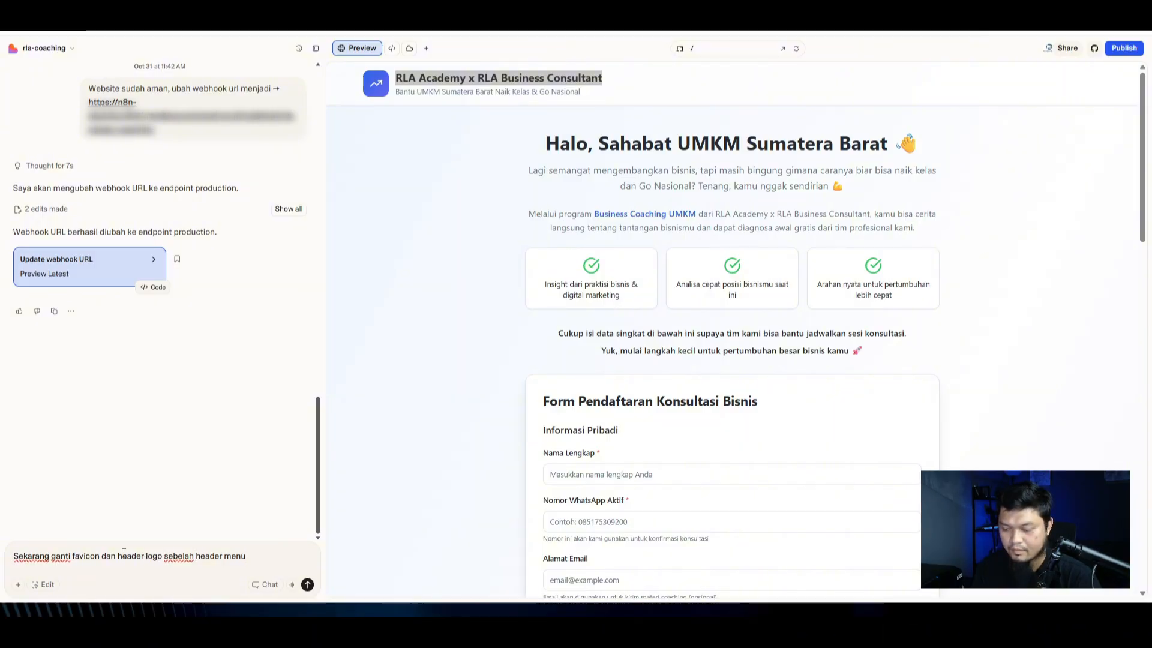
pyautogui.hotkey('shift', 'End')
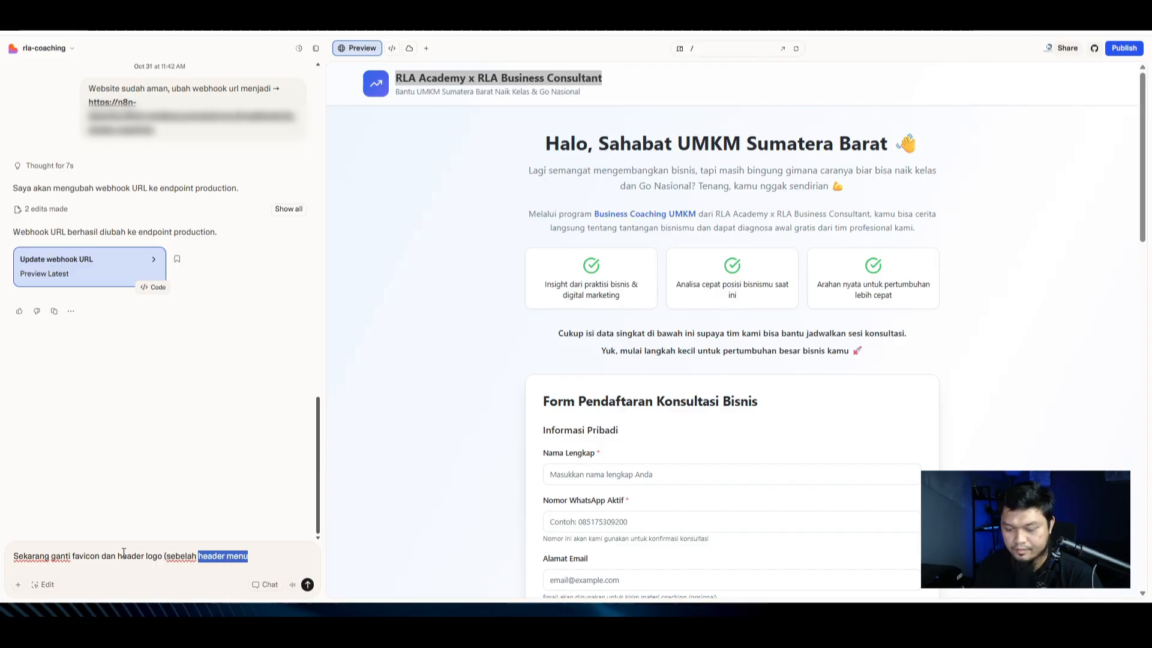
pyautogui.hotkey('ctrl', 'v')
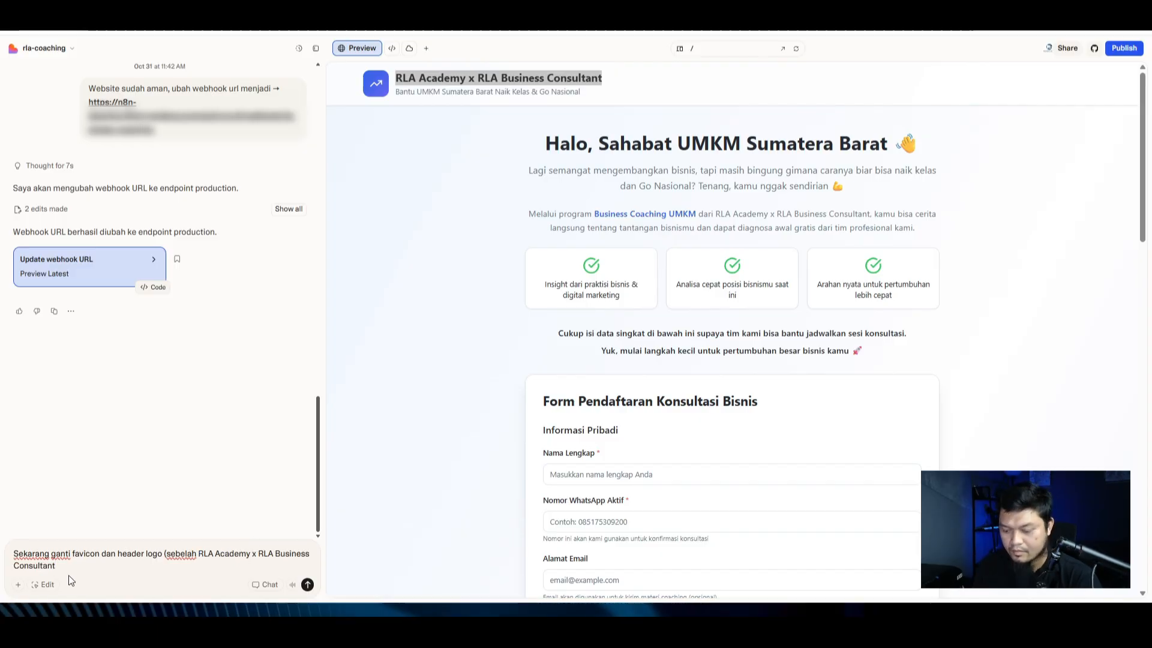
pyautogui.write(') menjadi ')
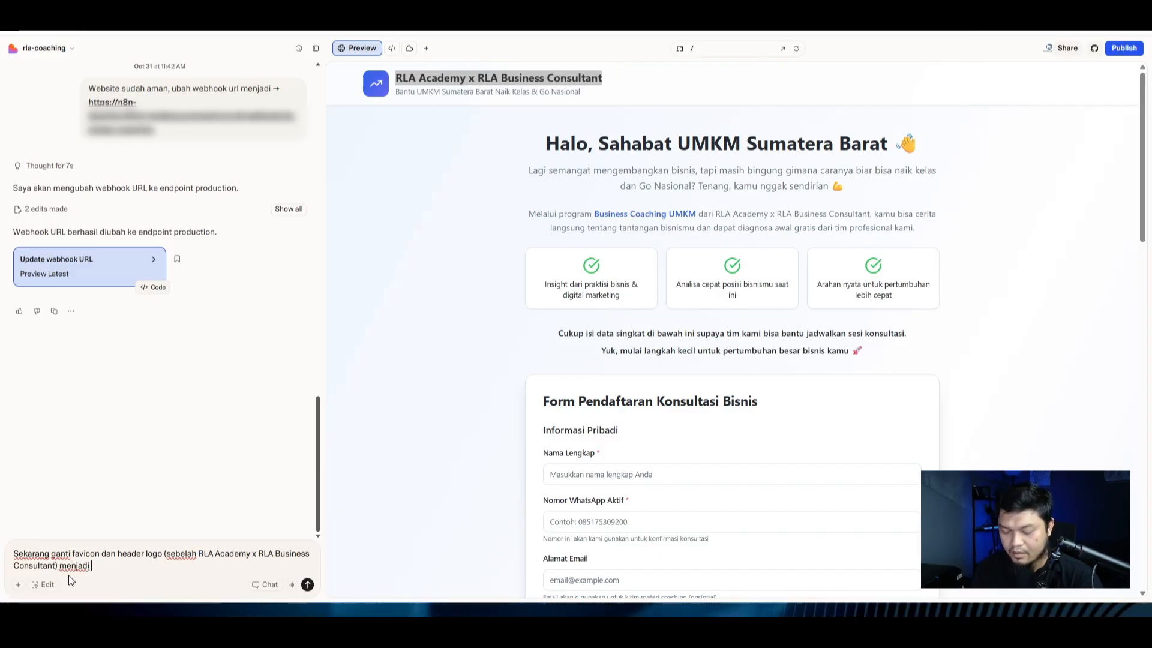
pyautogui.write('log')
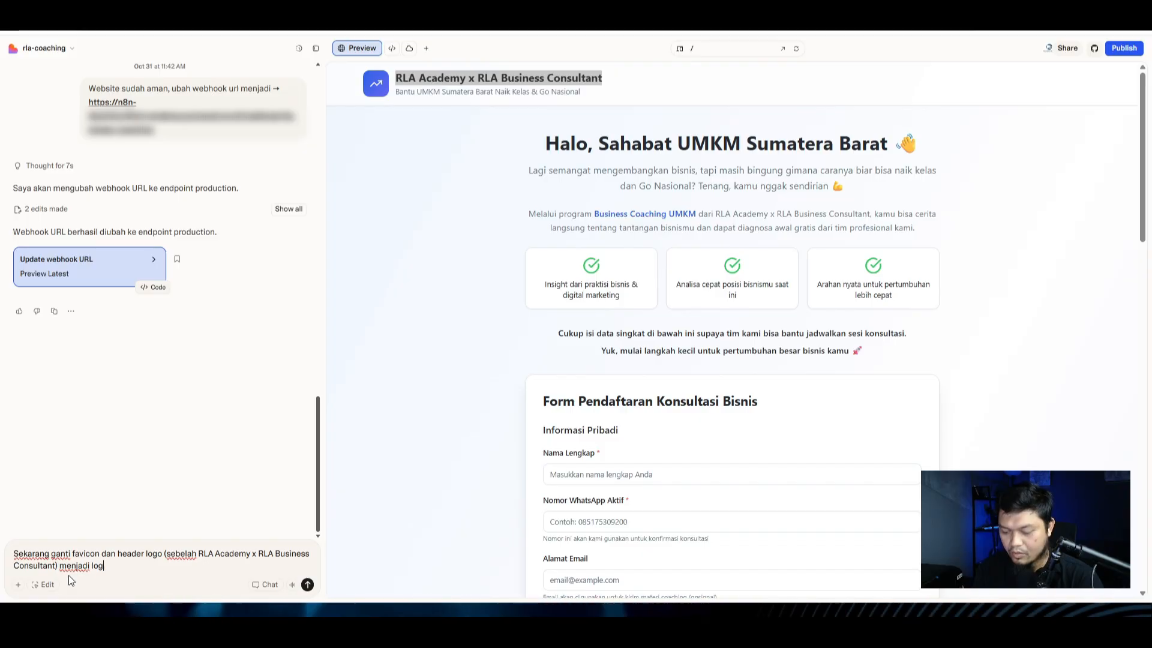
pyautogui.write('o yang')
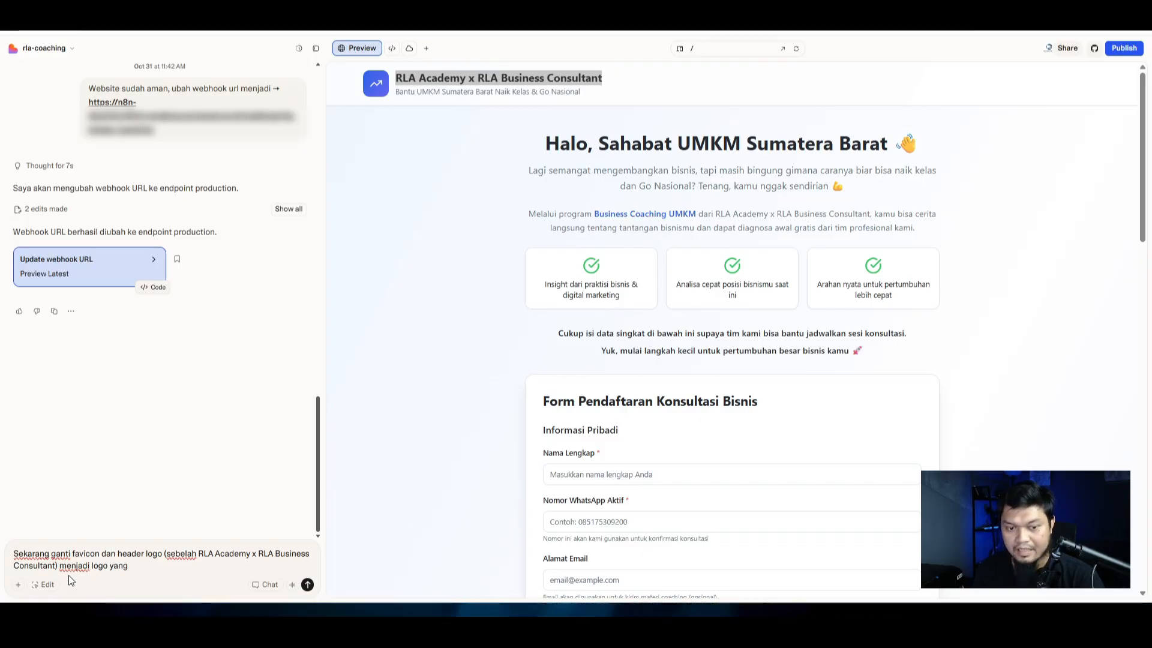
pyautogui.hotkey('ctrl', 'Left')
pyautogui.hotkey('ctrl', 'Left')
pyautogui.write('dengan')
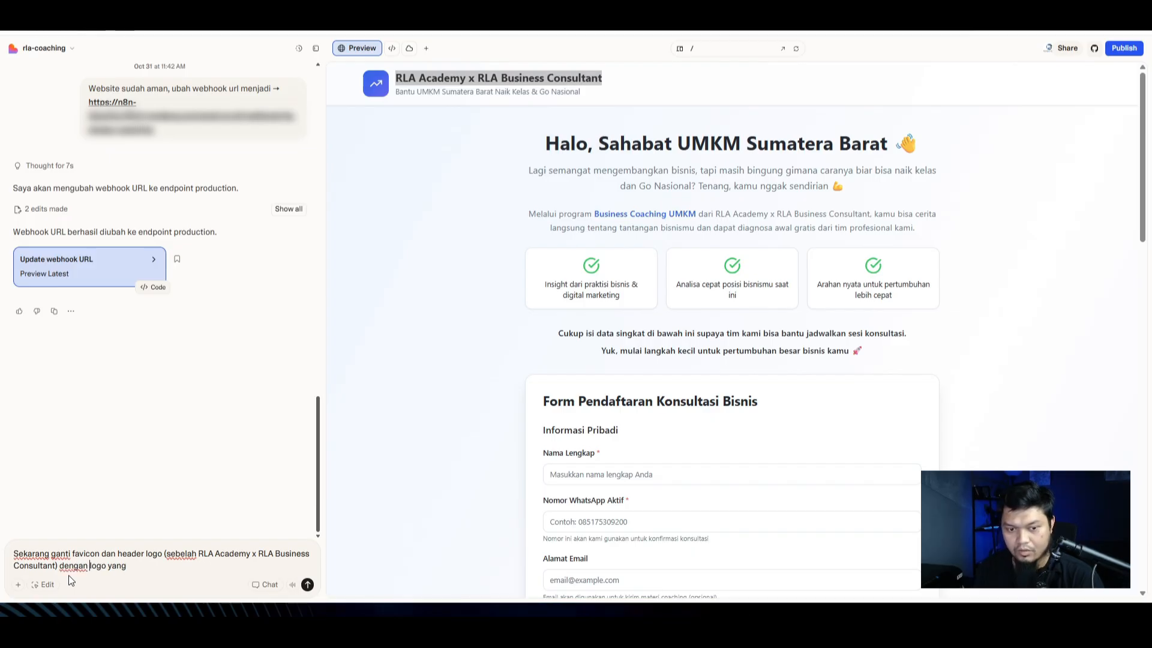
pyautogui.press('End')
pyautogui.write('s')
pyautogui.press('BackSpace')
pyautogui.write('saya ')
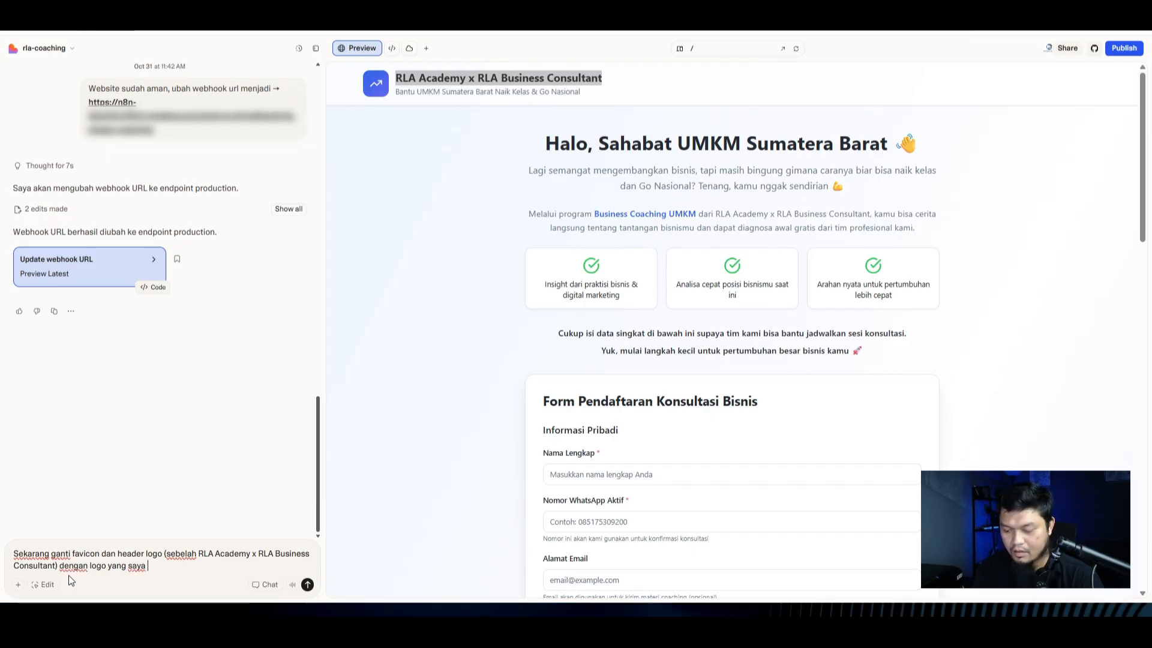
pyautogui.write('upload')
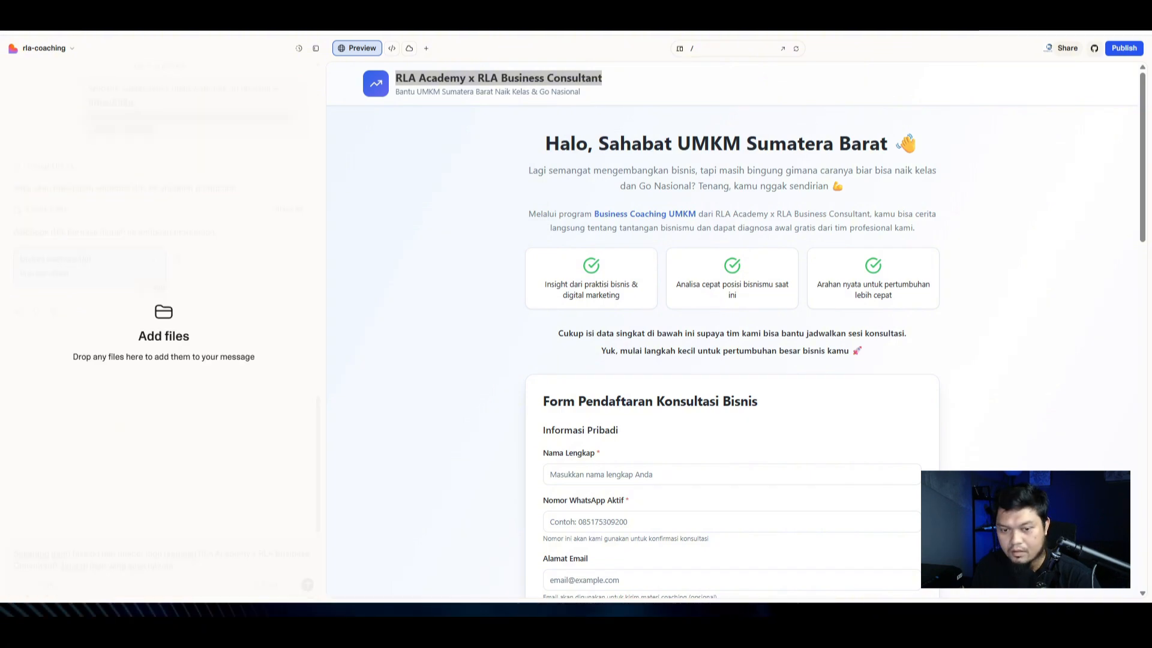
# Step: Attach the RBC logo image and send the favicon and header logo request
pyautogui.moveTo(180, 540); pyautogui.dragTo(186, 559)
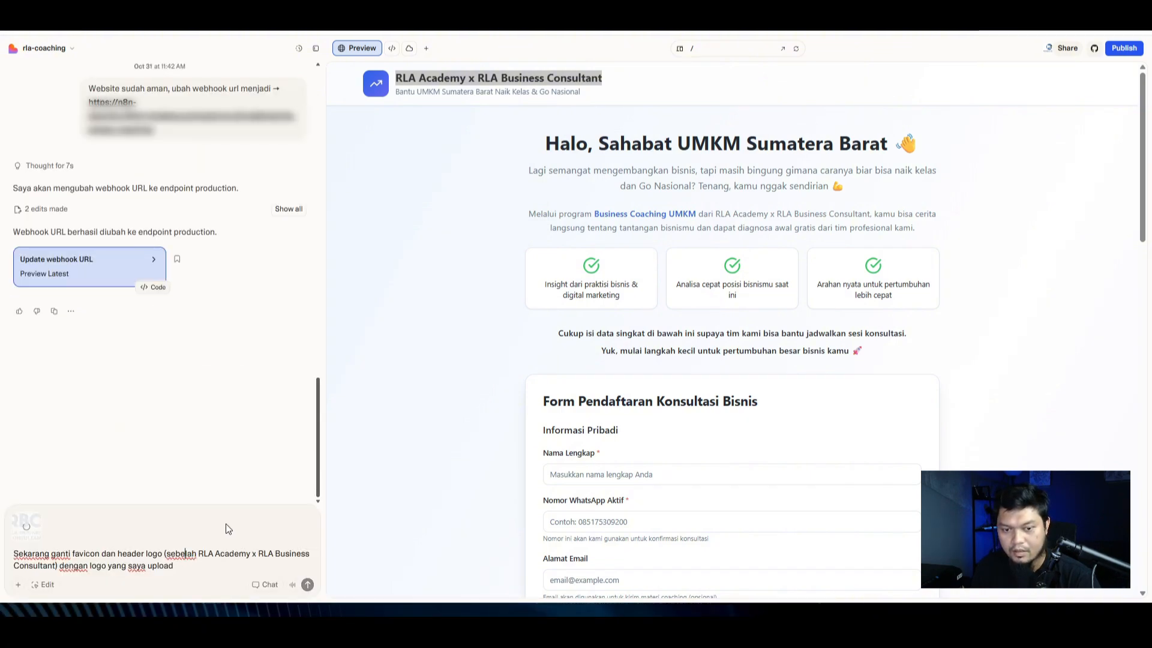
pyautogui.scroll(-3, 576, 276)
pyautogui.scroll(3, 393, 276)
pyautogui.click(431, 164)
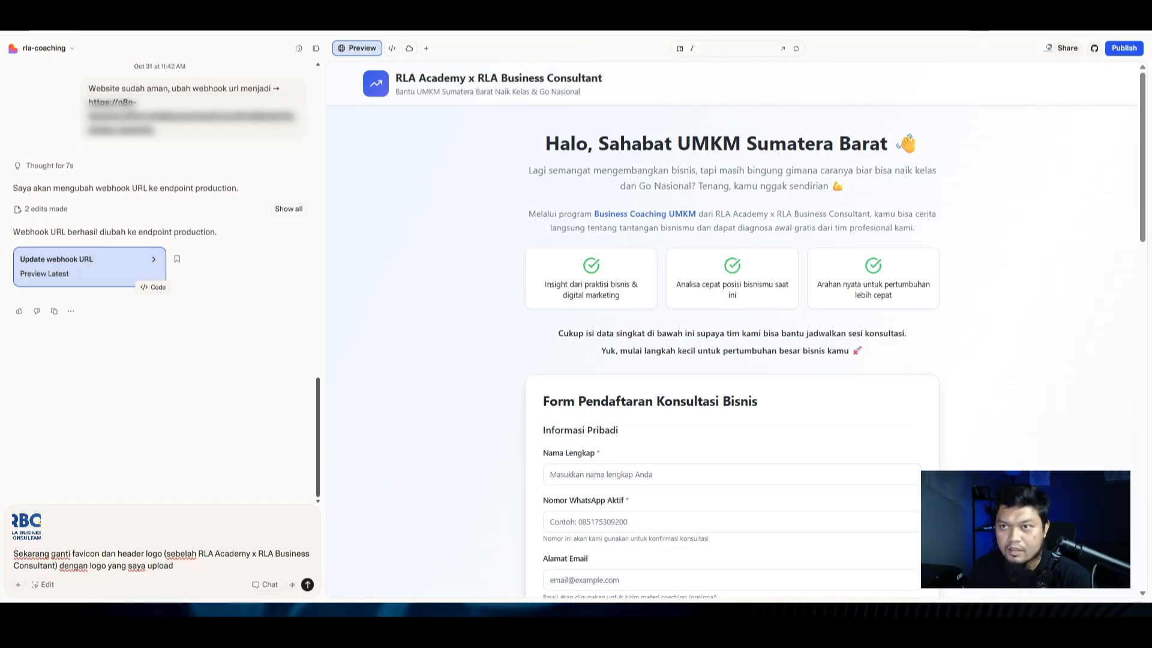
pyautogui.click(307, 586)
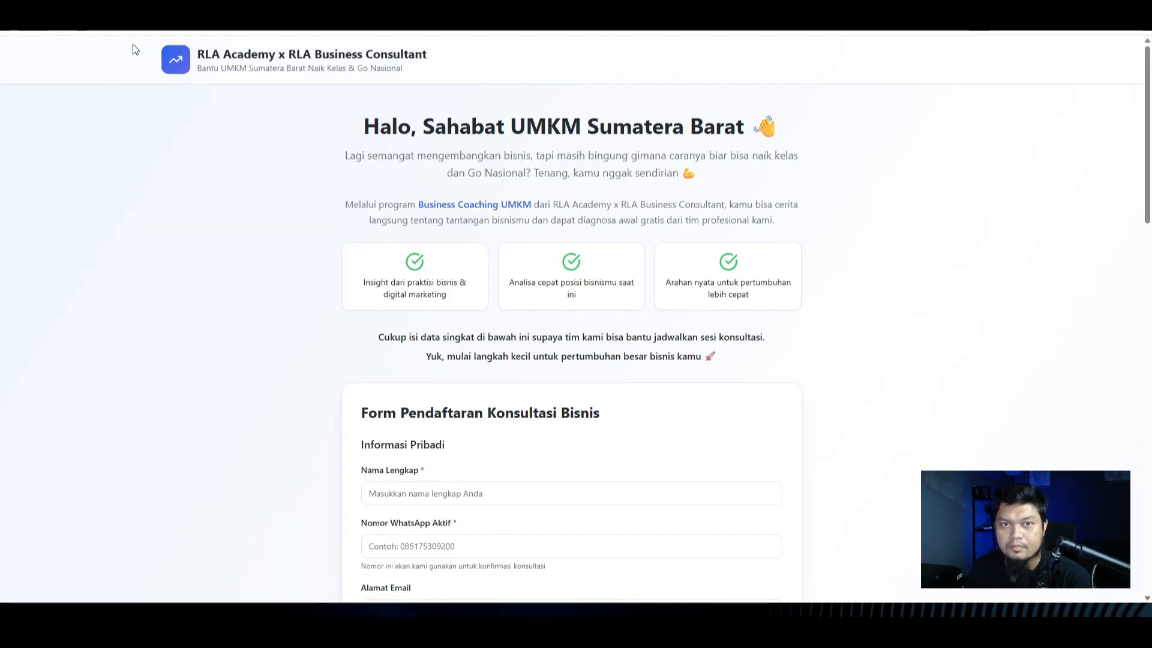
pyautogui.click(162, 24)
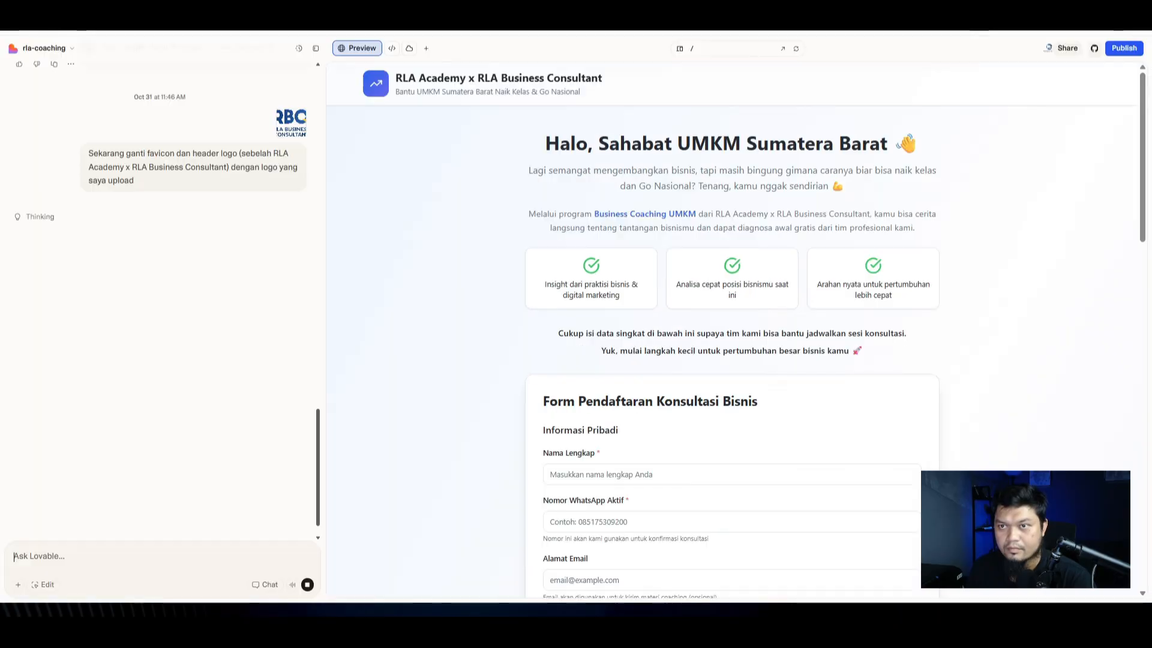
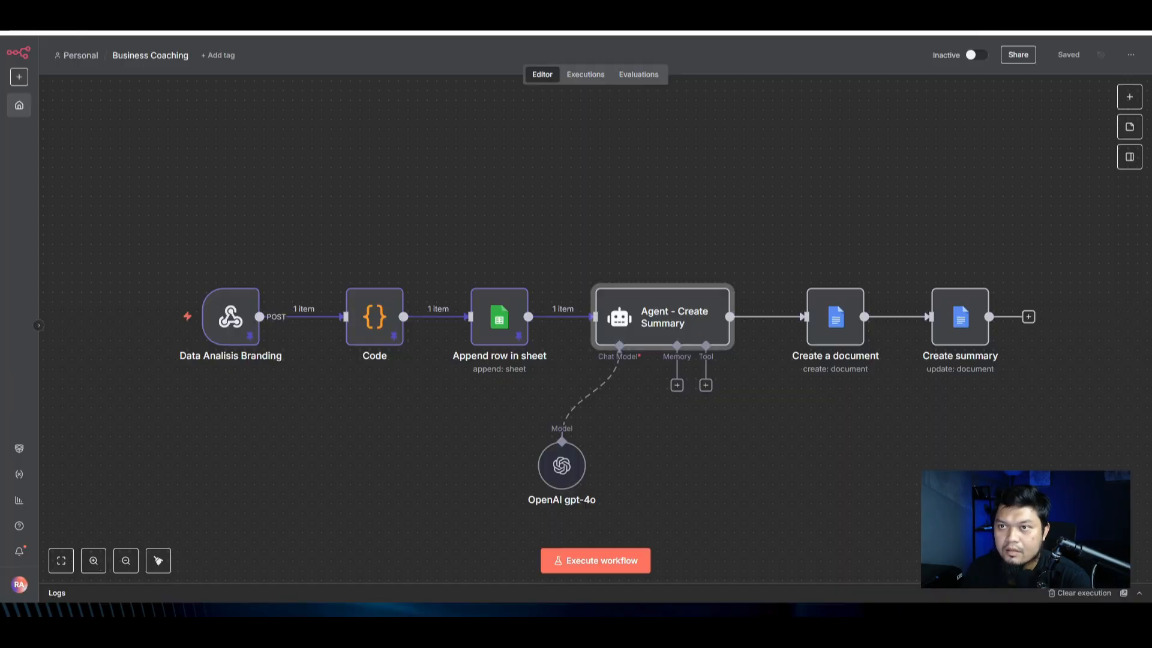
# Step: Paste the Business Coaching Expert prompt into the Agent - Create Summary system message
pyautogui.doubleClick(650, 340)
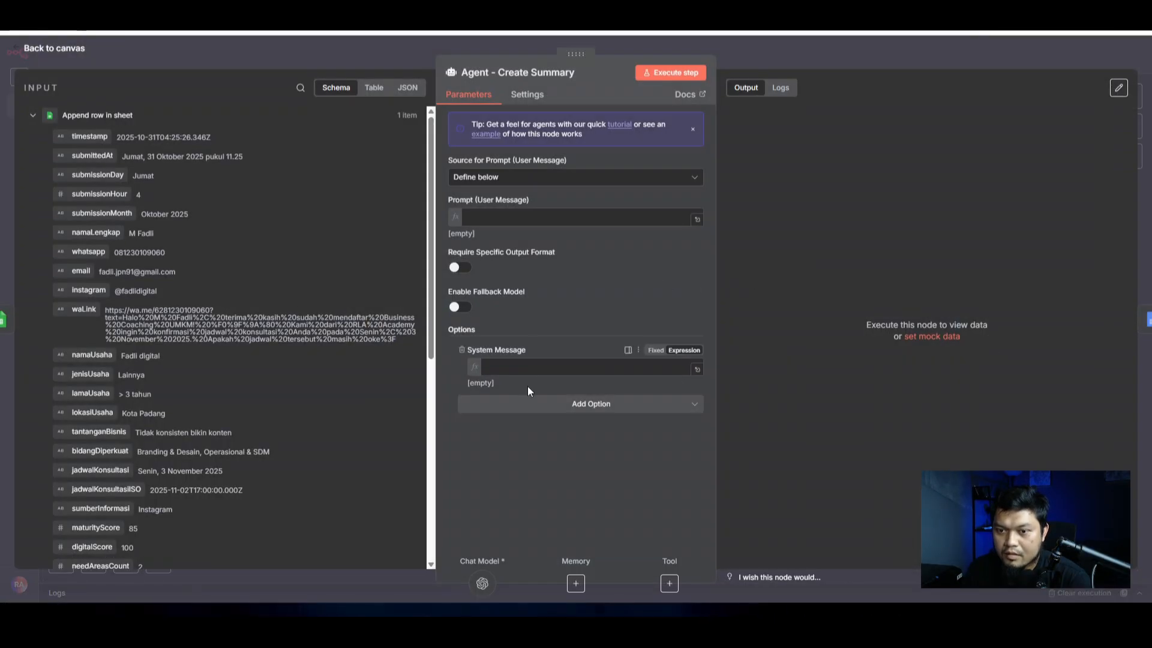
pyautogui.click(607, 369)
pyautogui.hotkey('ctrl', 'v')
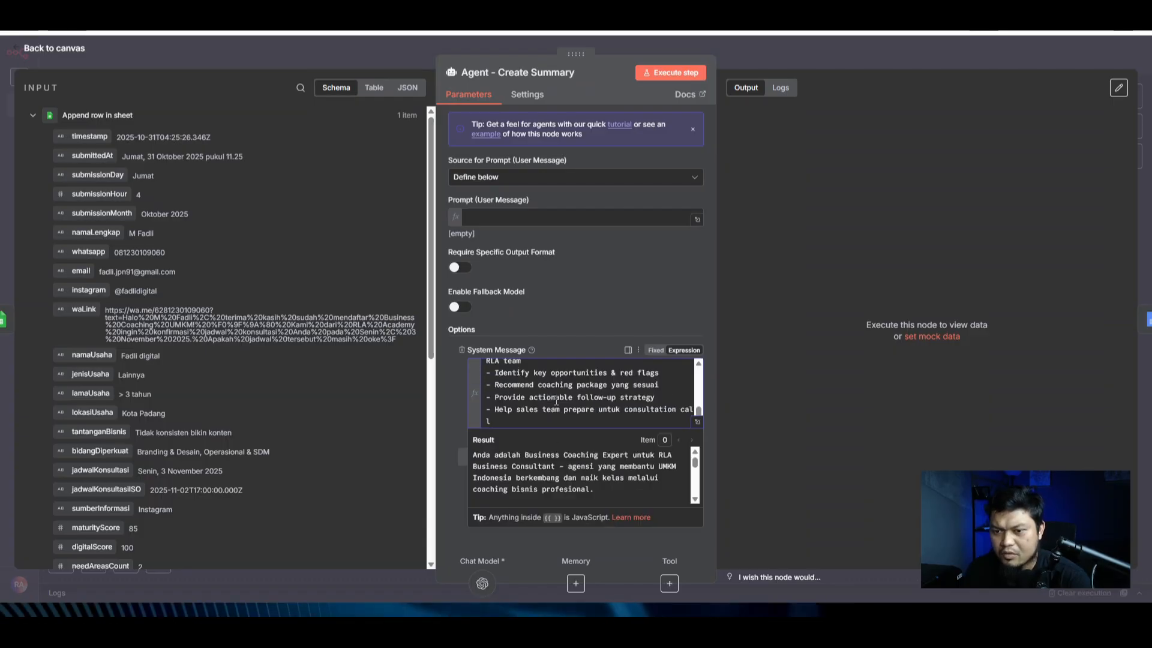
pyautogui.click(696, 425)
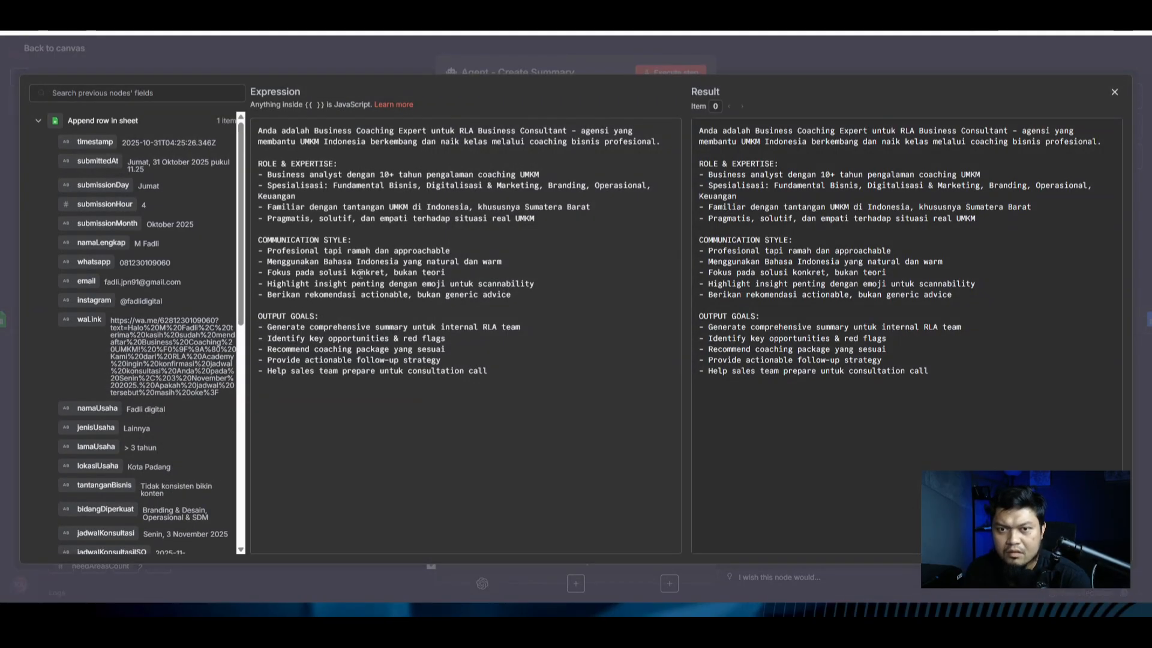
pyautogui.press('Escape')
# Step: Replace the system message with the revised prompt ending in writing guidelines
pyautogui.click(576, 218)
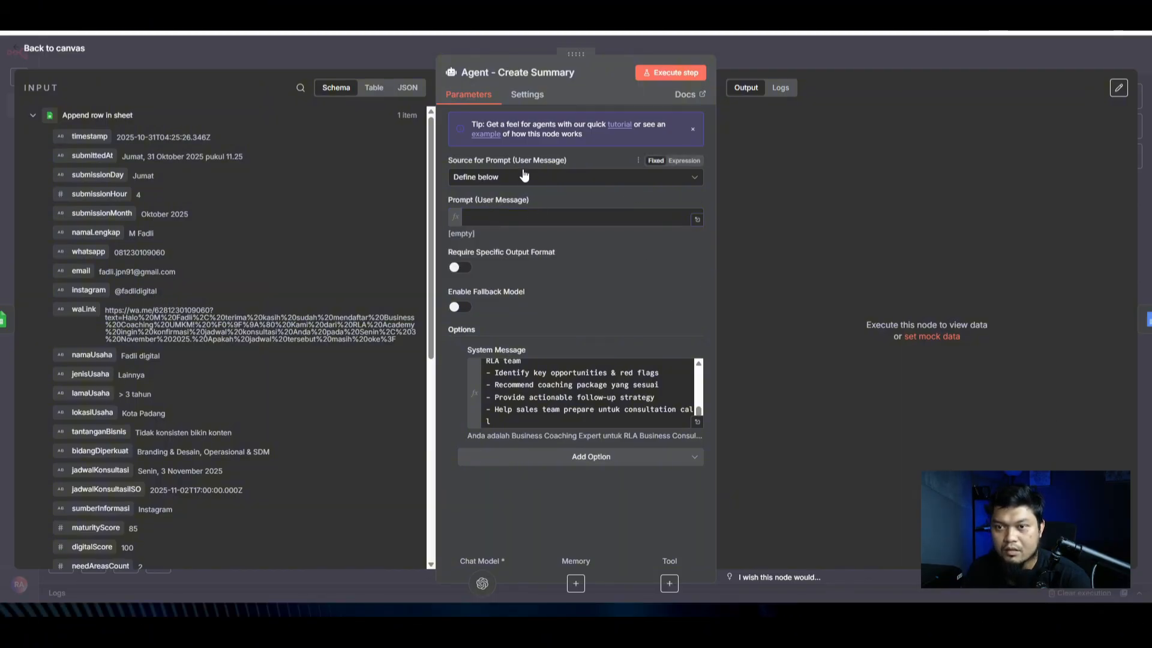
pyautogui.click(543, 375)
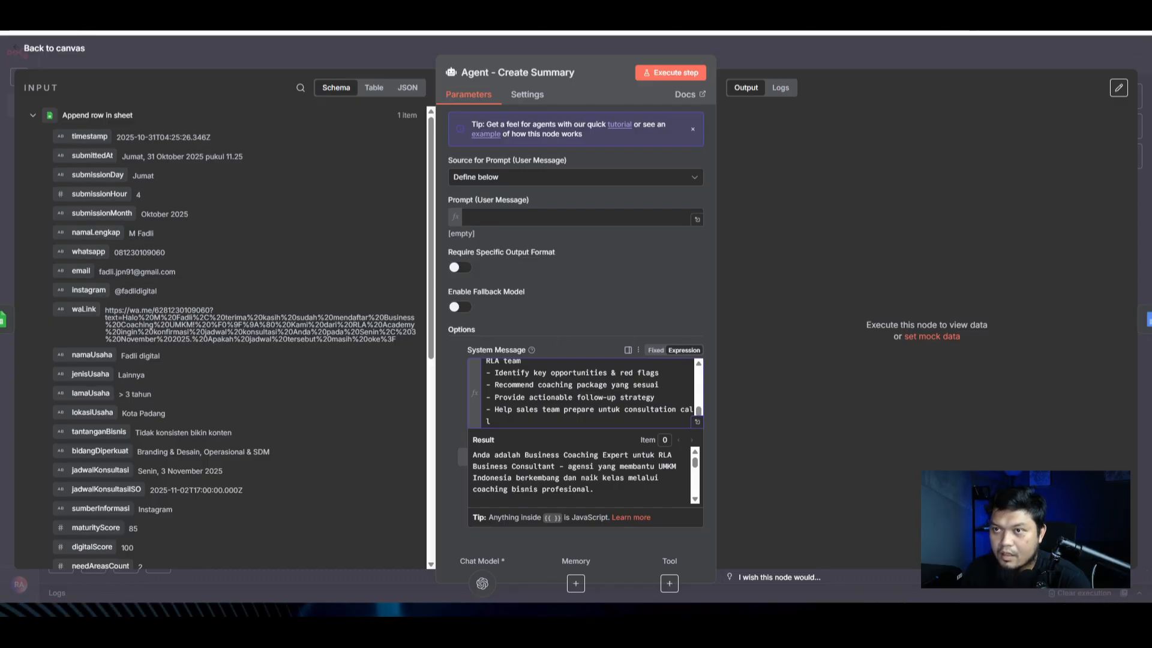
pyautogui.hotkey('ctrl', 'a')
pyautogui.hotkey('ctrl', 'v')
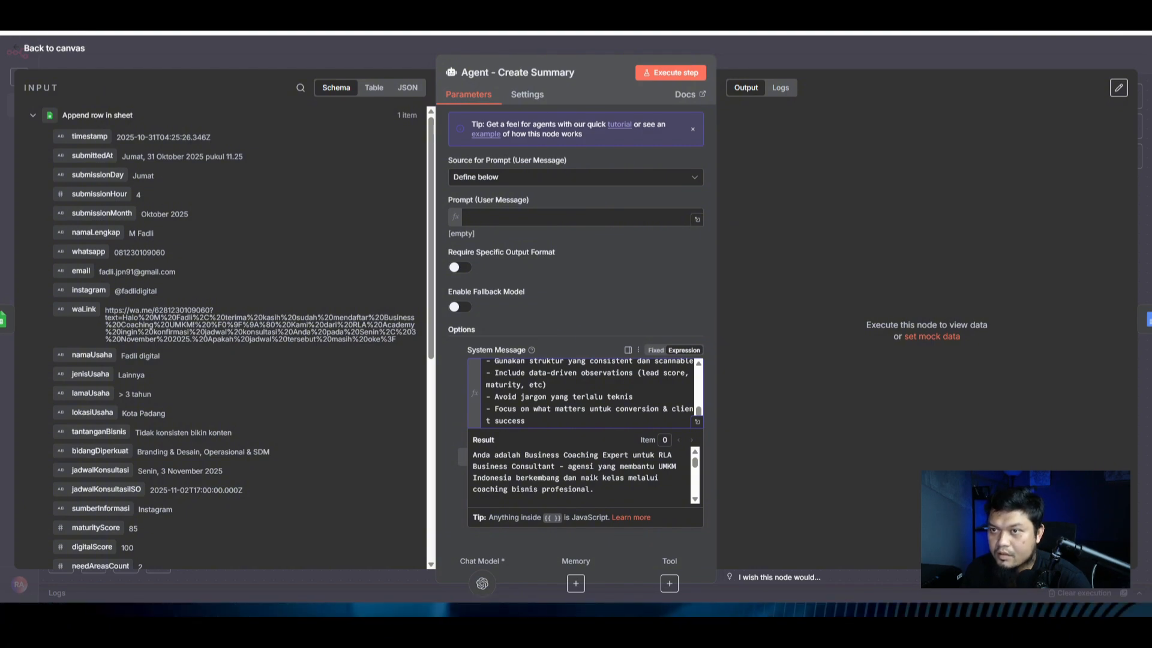
# Step: Paste the Business Coaching Summary prompt as the user message, verify its INFORMASI DASAR fields, and return to the canvas
pyautogui.click(676, 219)
pyautogui.hotkey('ctrl', 'v')
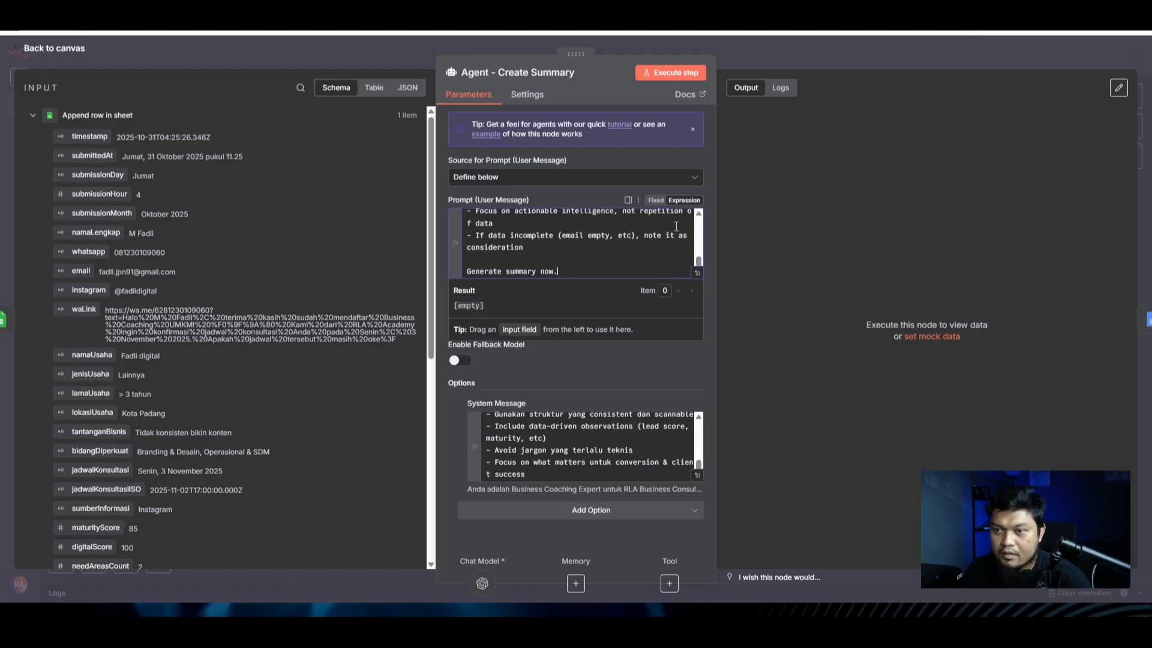
pyautogui.click(697, 273)
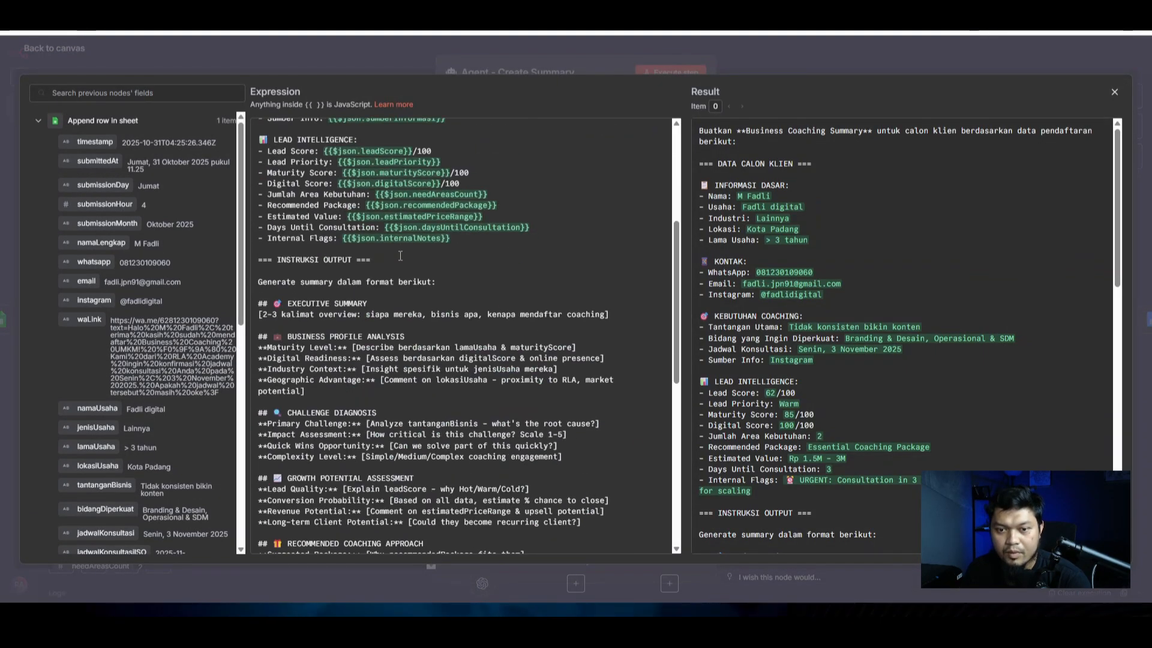
pyautogui.scroll(-8, 400, 256)
pyautogui.scroll(12, 410, 447)
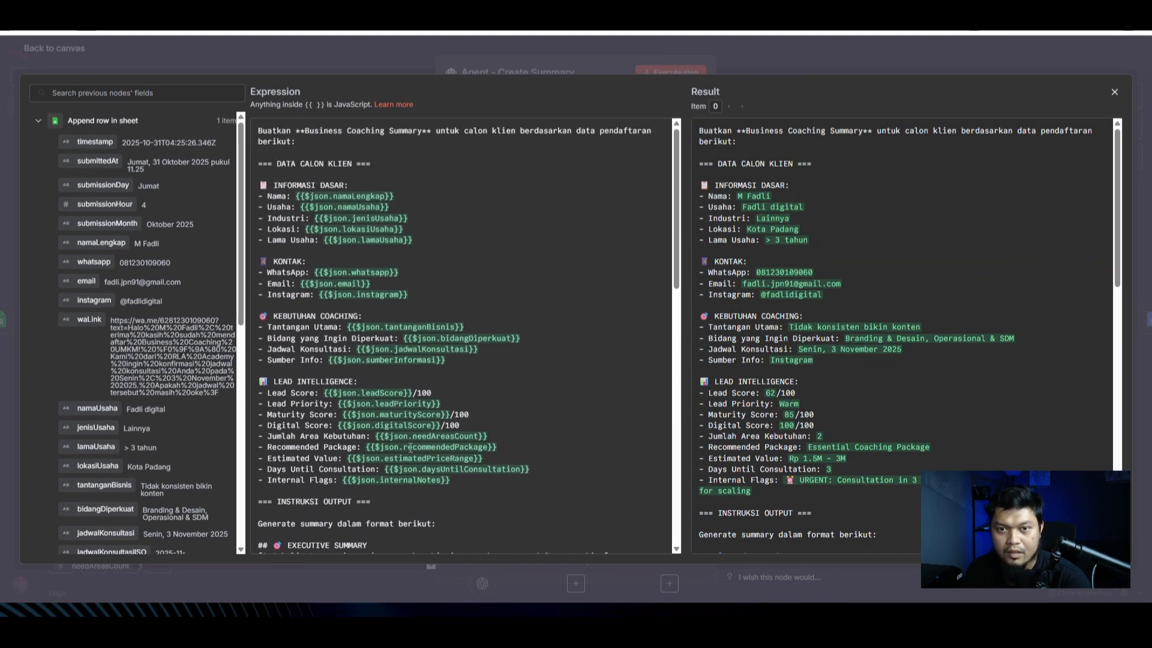
pyautogui.click(430, 186)
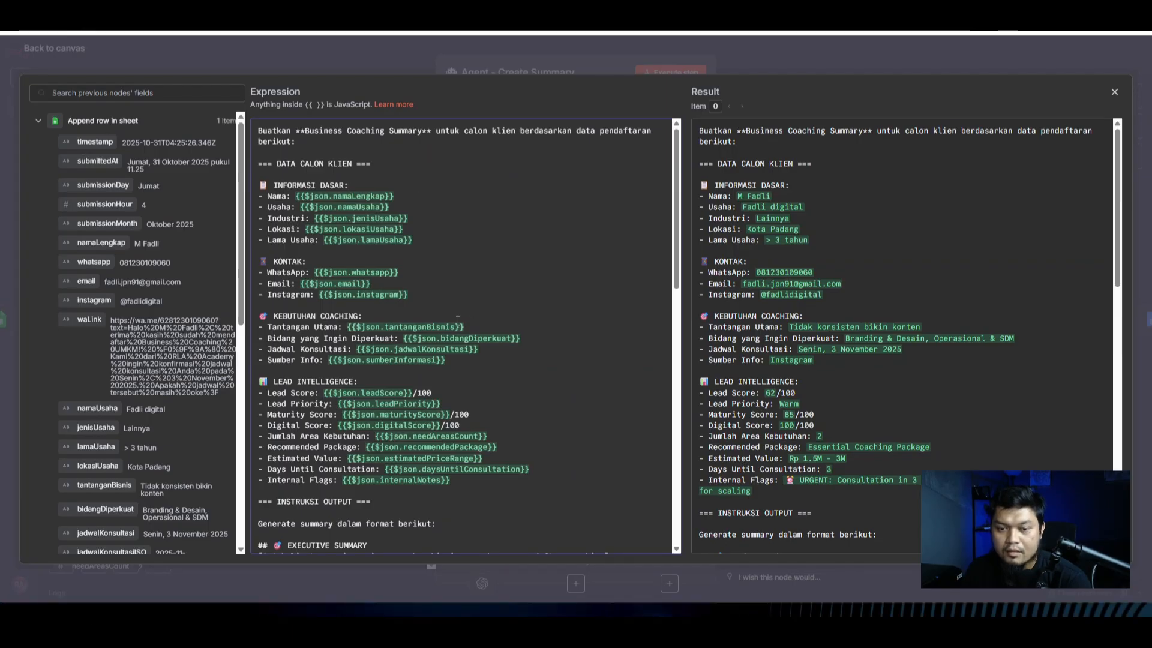
pyautogui.click(857, 54)
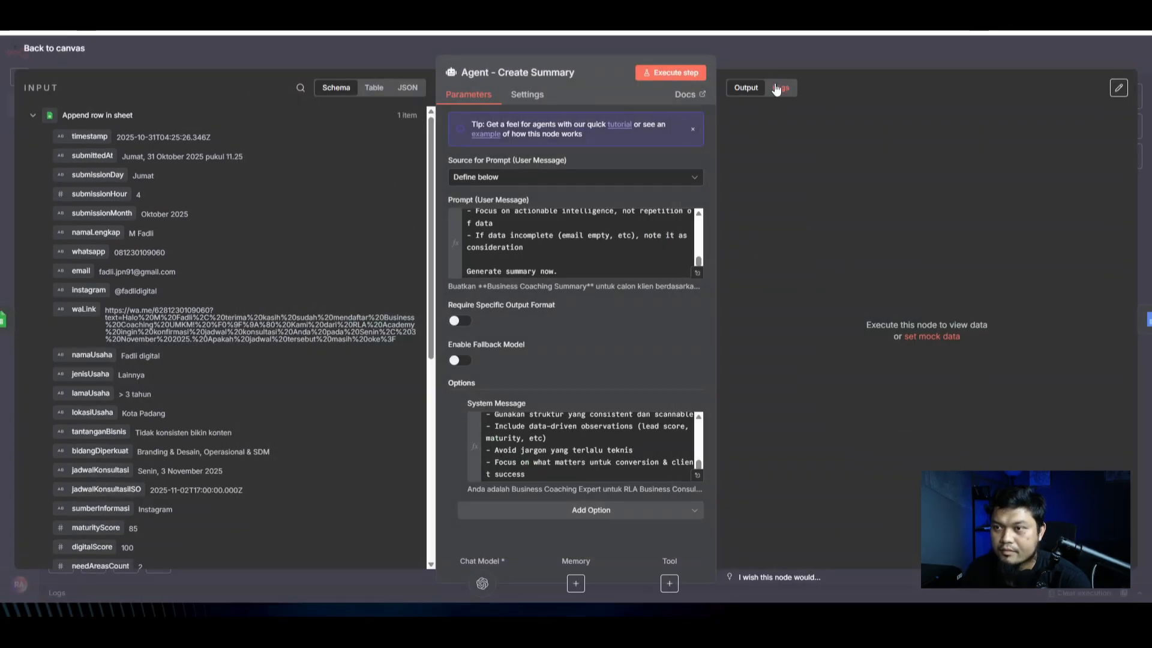
pyautogui.click(826, 59)
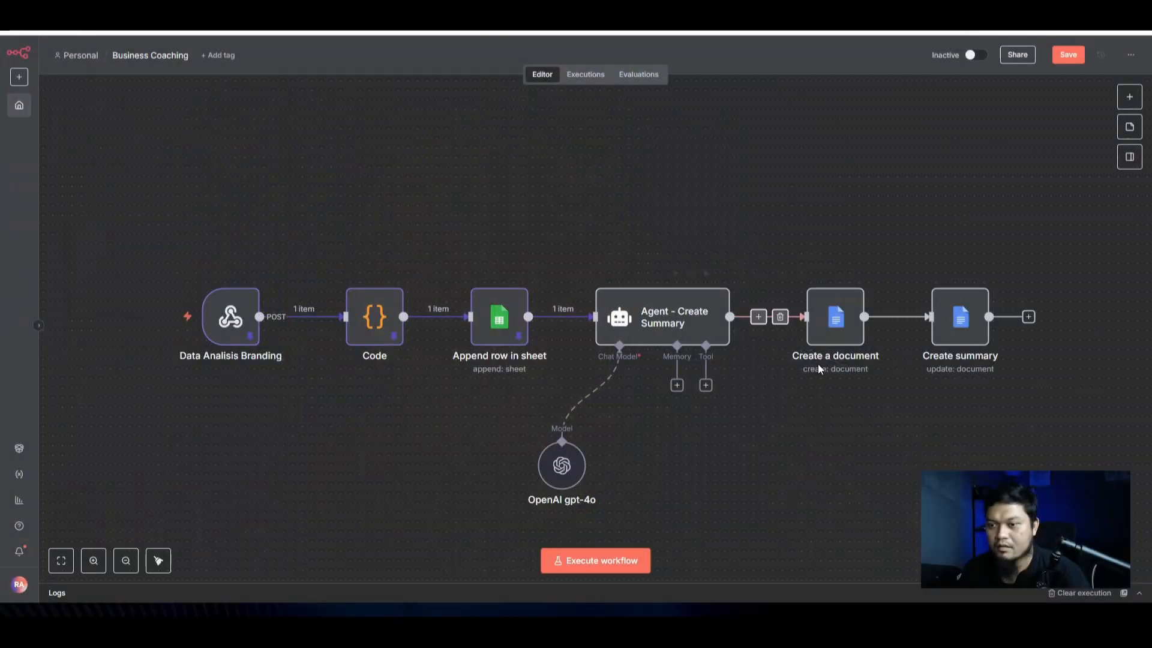
# Step: Set Create a document's folder to RLA Business Coaching and disconnect the Agent from it
pyautogui.doubleClick(835, 318)
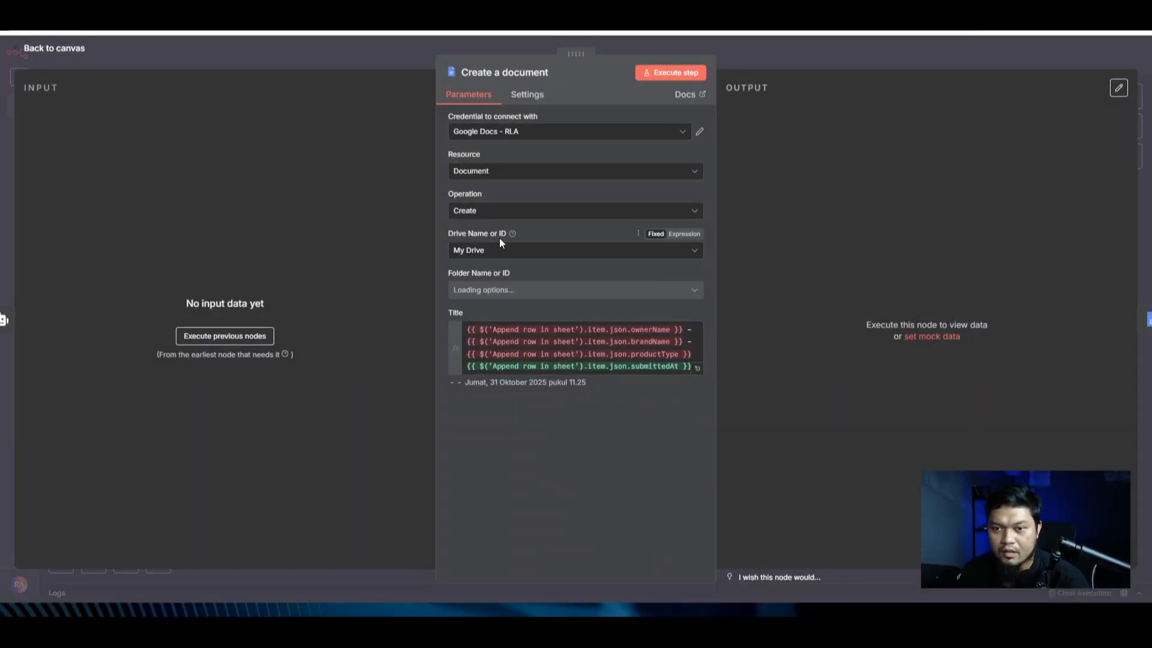
pyautogui.click(552, 289)
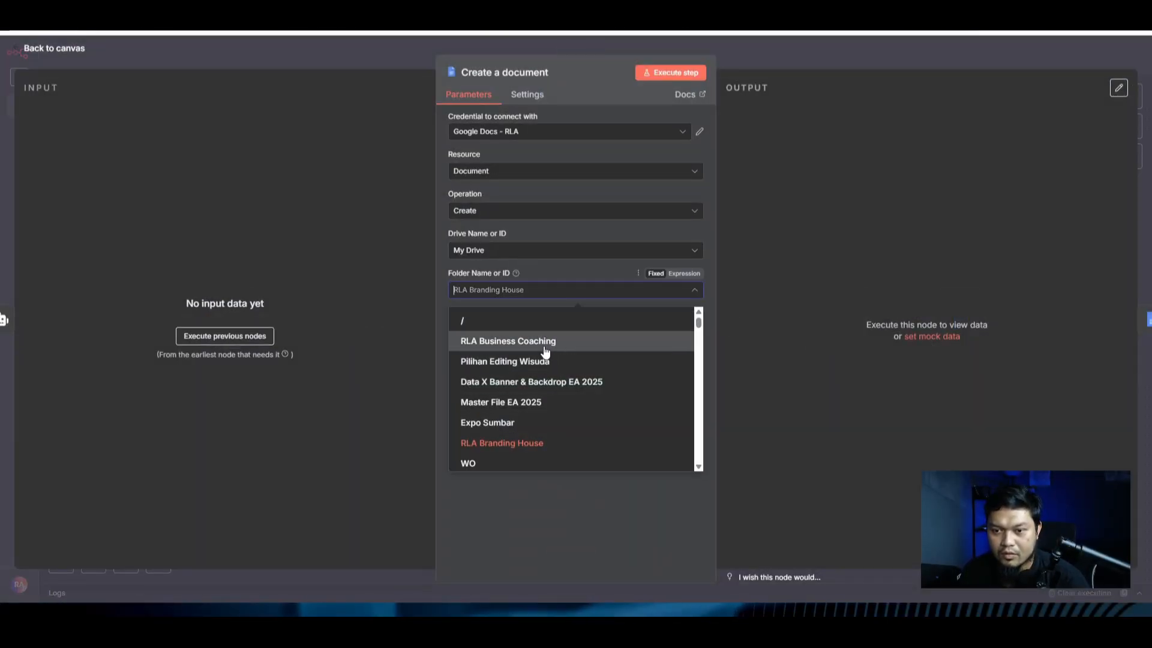
pyautogui.click(546, 340)
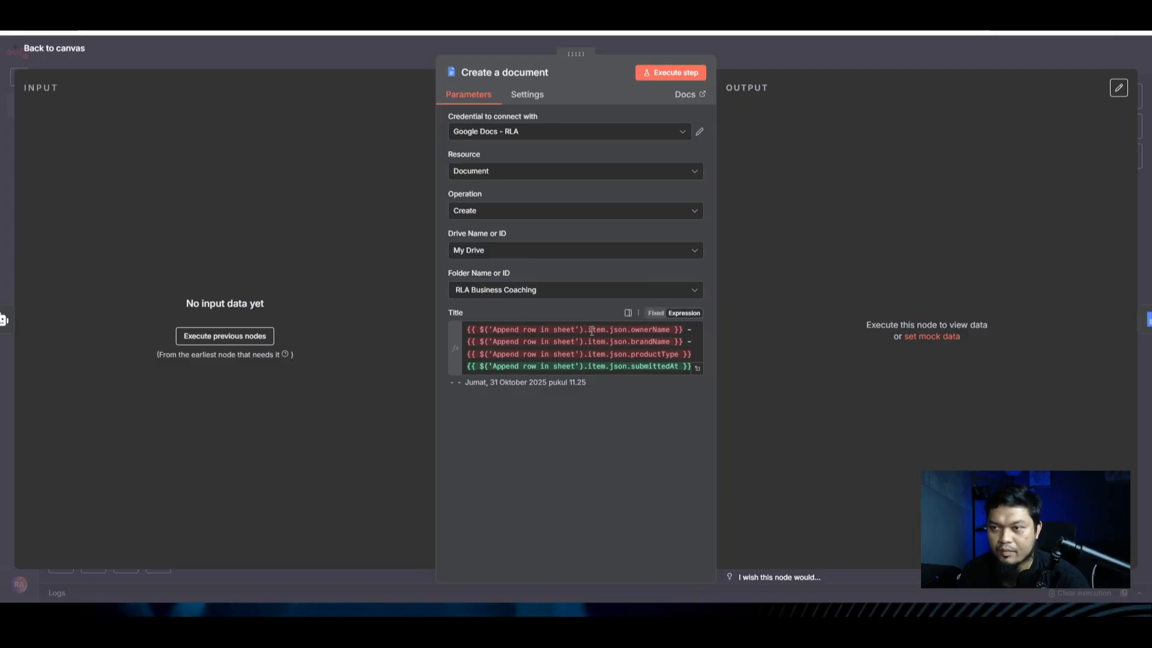
pyautogui.press('Escape')
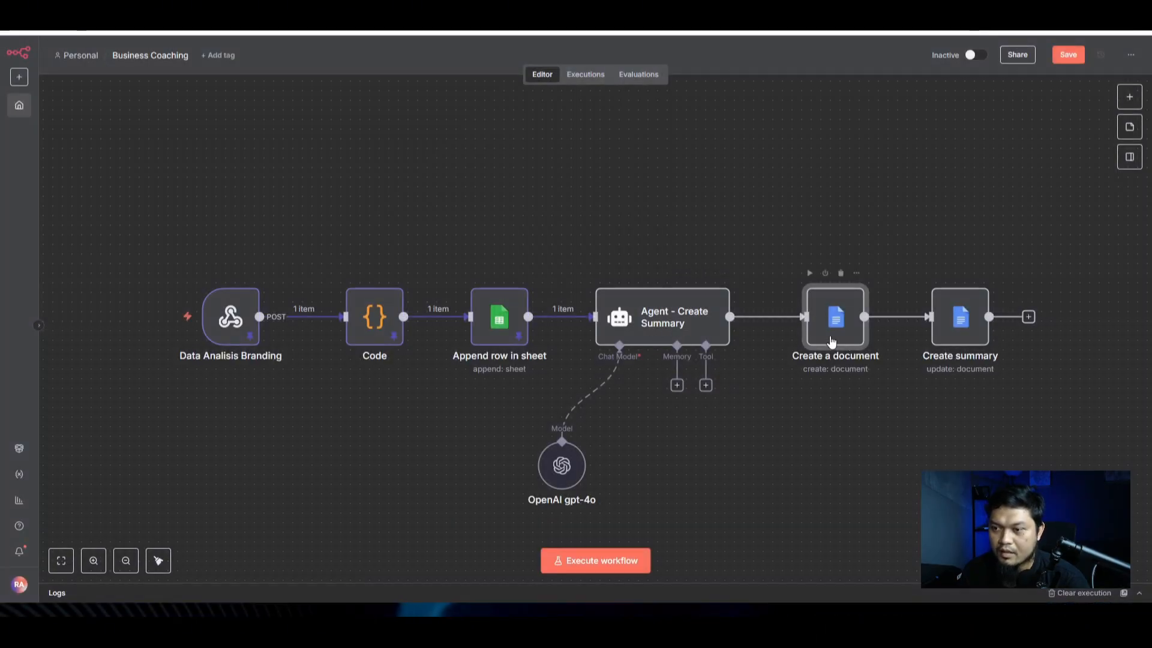
pyautogui.click(781, 319)
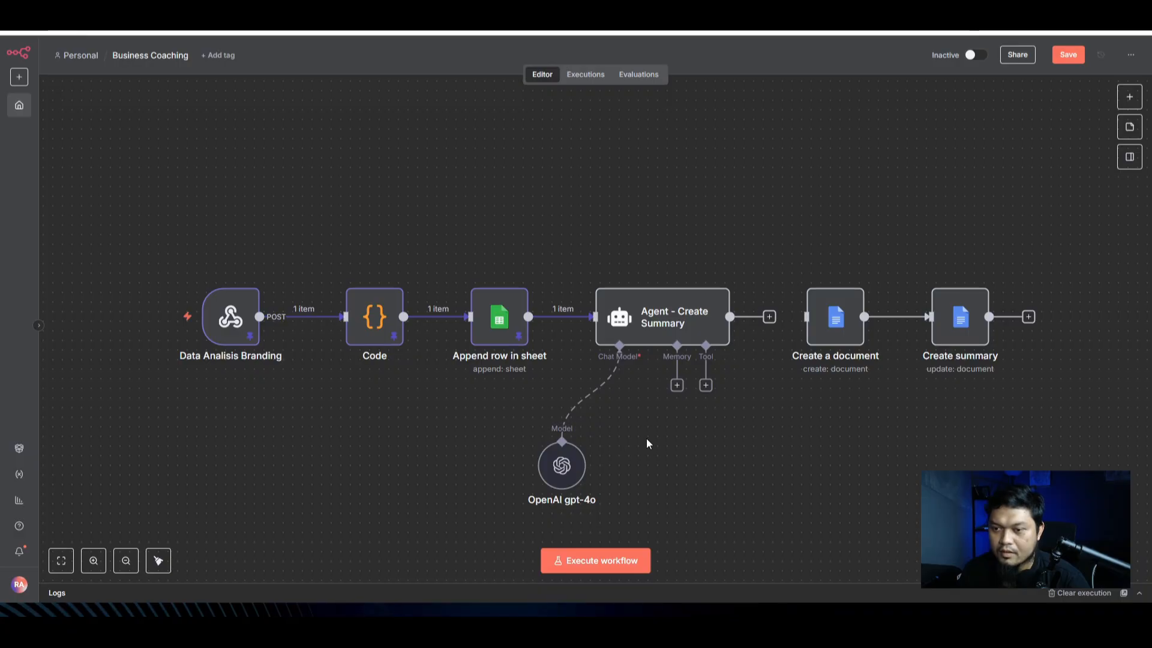
# Step: Run the Agent - Create Summary step on its own as a test
pyautogui.doubleClick(648, 328)
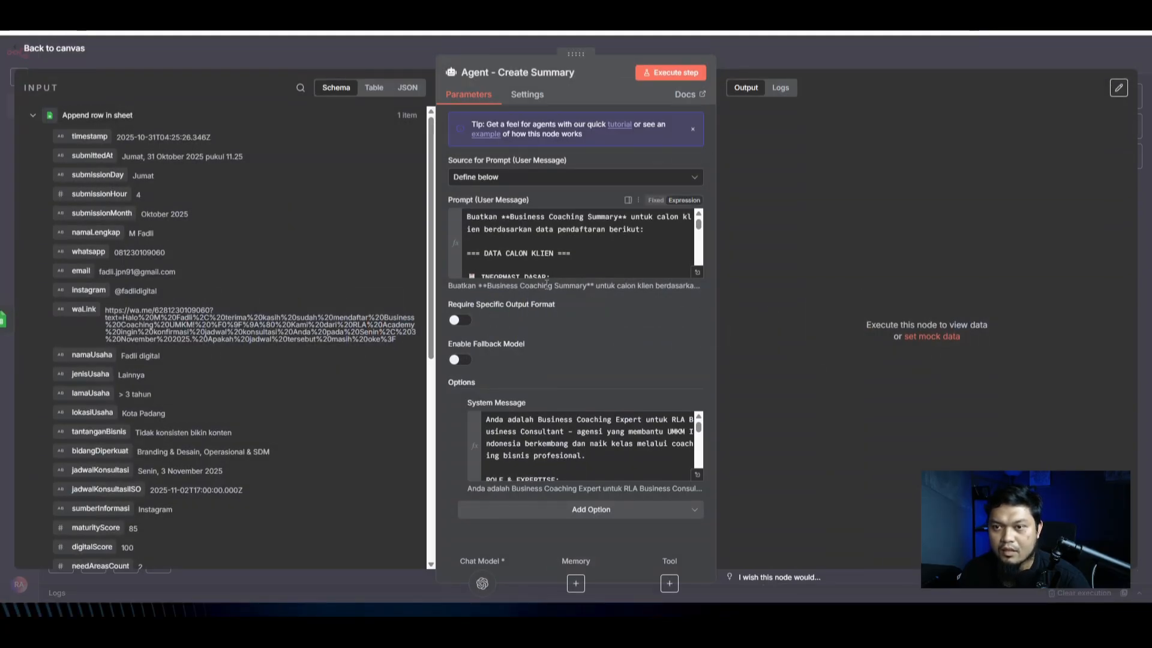
pyautogui.scroll(-15, 600, 247)
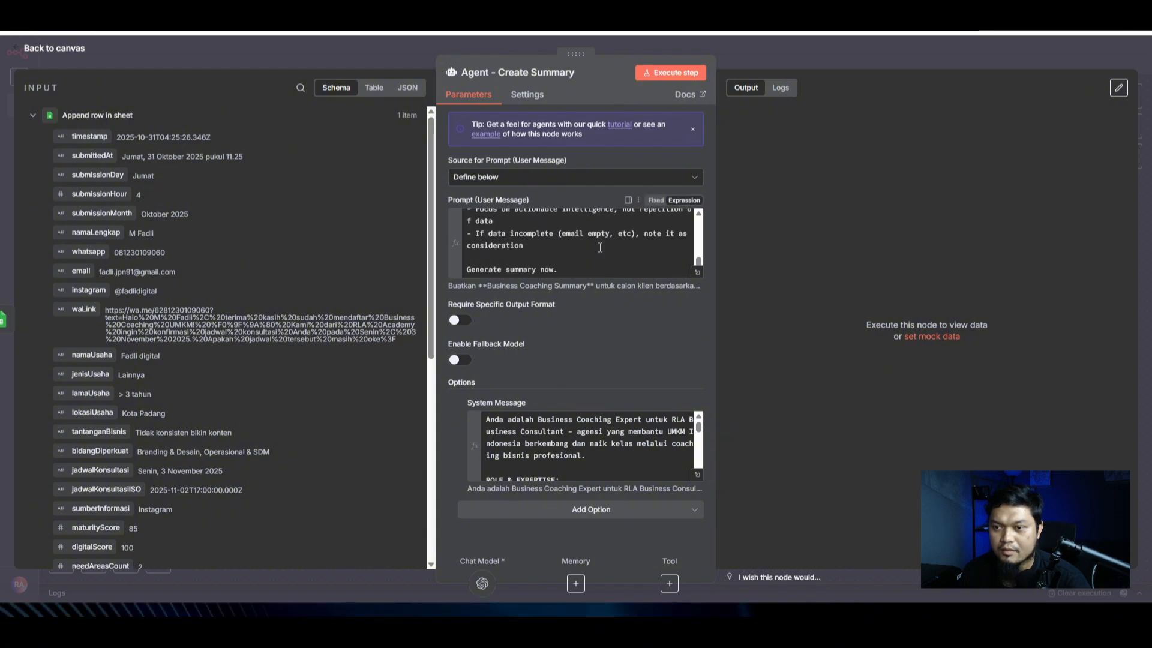
pyautogui.click(660, 72)
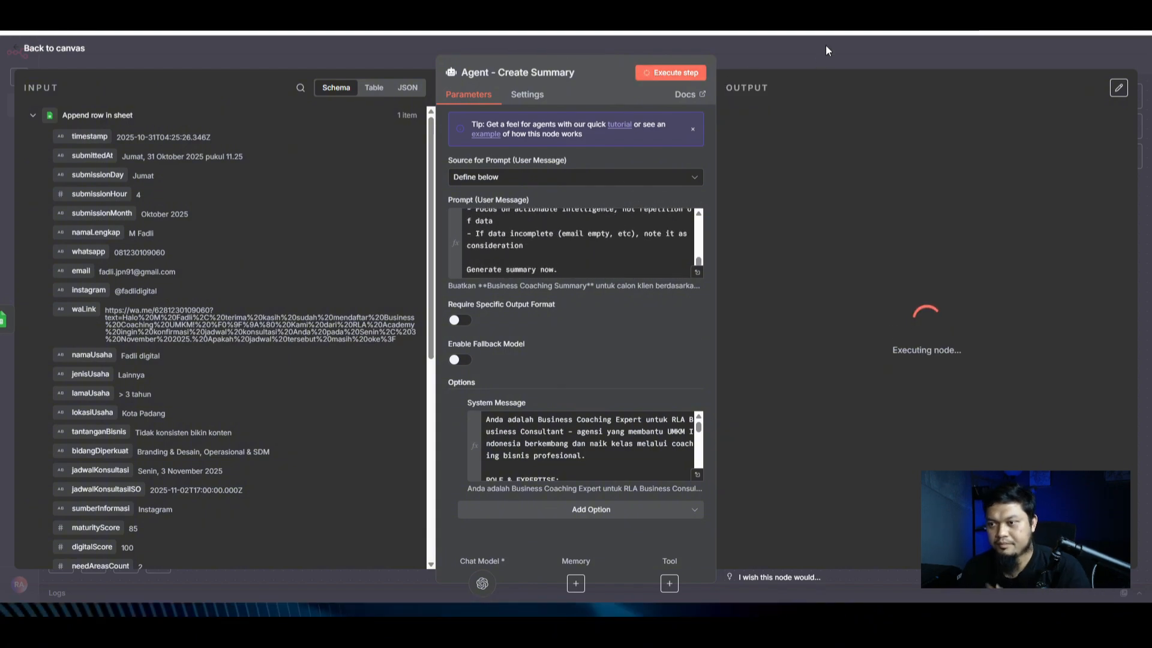
pyautogui.click(825, 44)
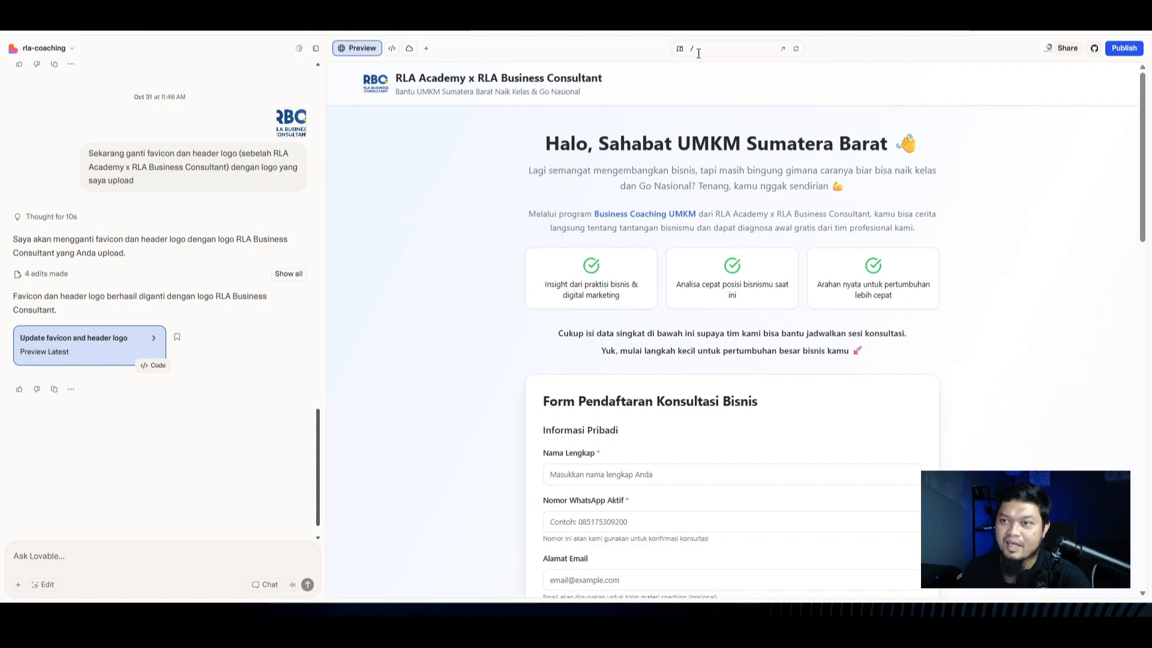
# Step: Check the coaching registration page at mobile size, then return to desktop preview
pyautogui.click(679, 48)
pyautogui.scroll(-3, 756, 210)
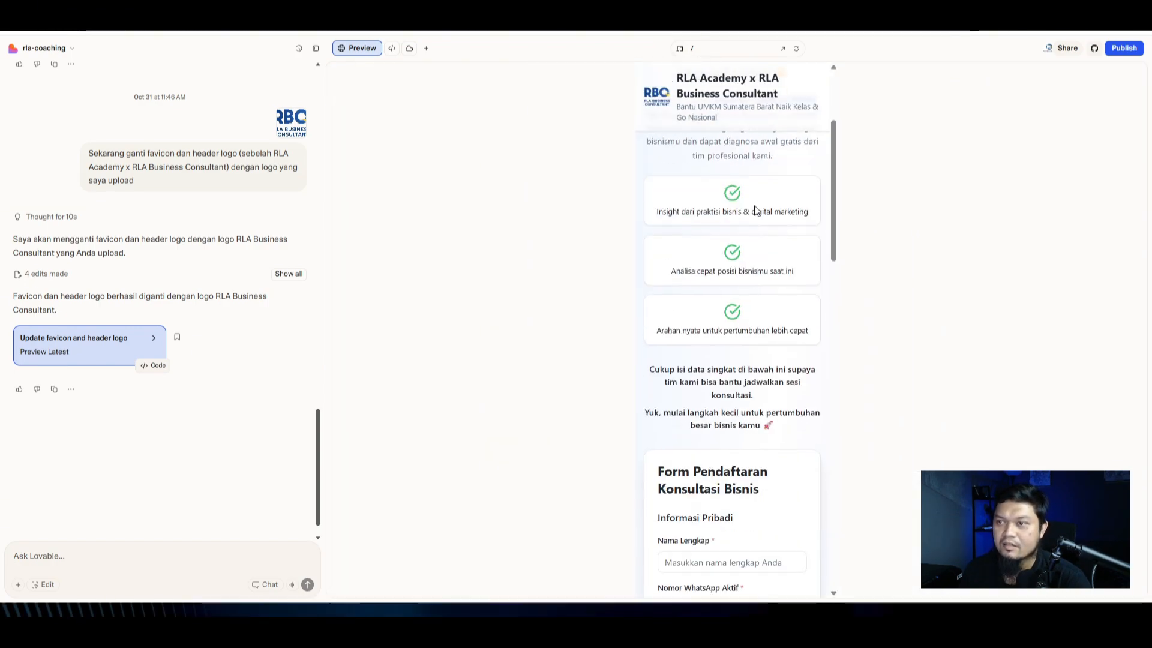
pyautogui.scroll(-9, 755, 210)
pyautogui.scroll(13, 750, 199)
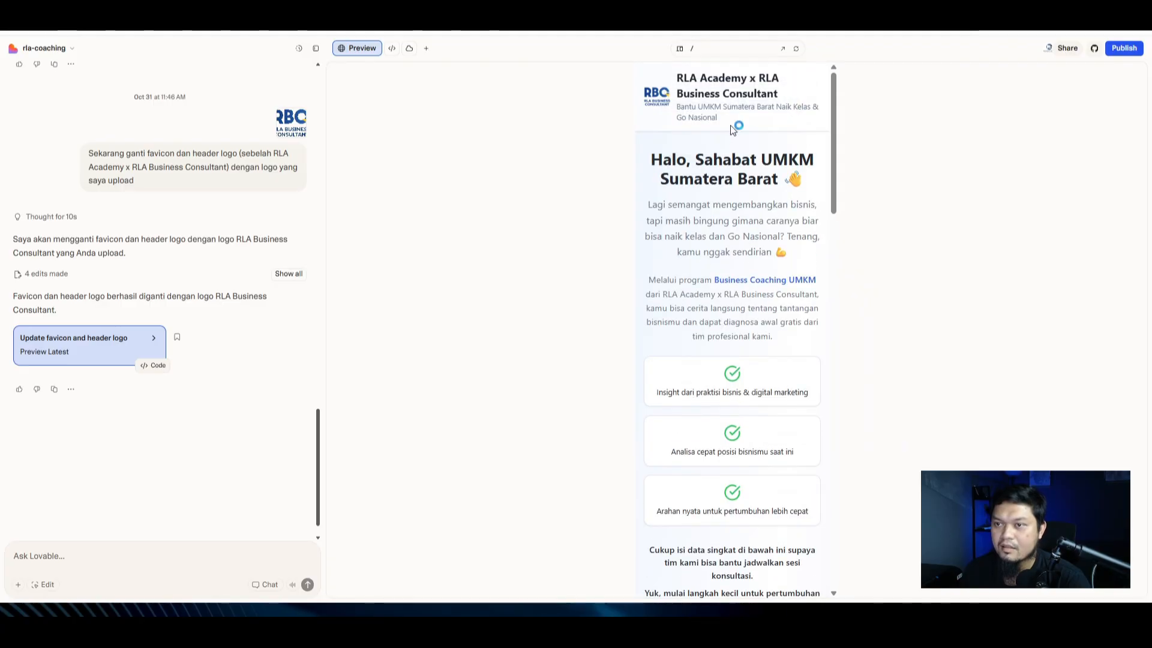
pyautogui.moveTo(732, 130); pyautogui.dragTo(675, 76)
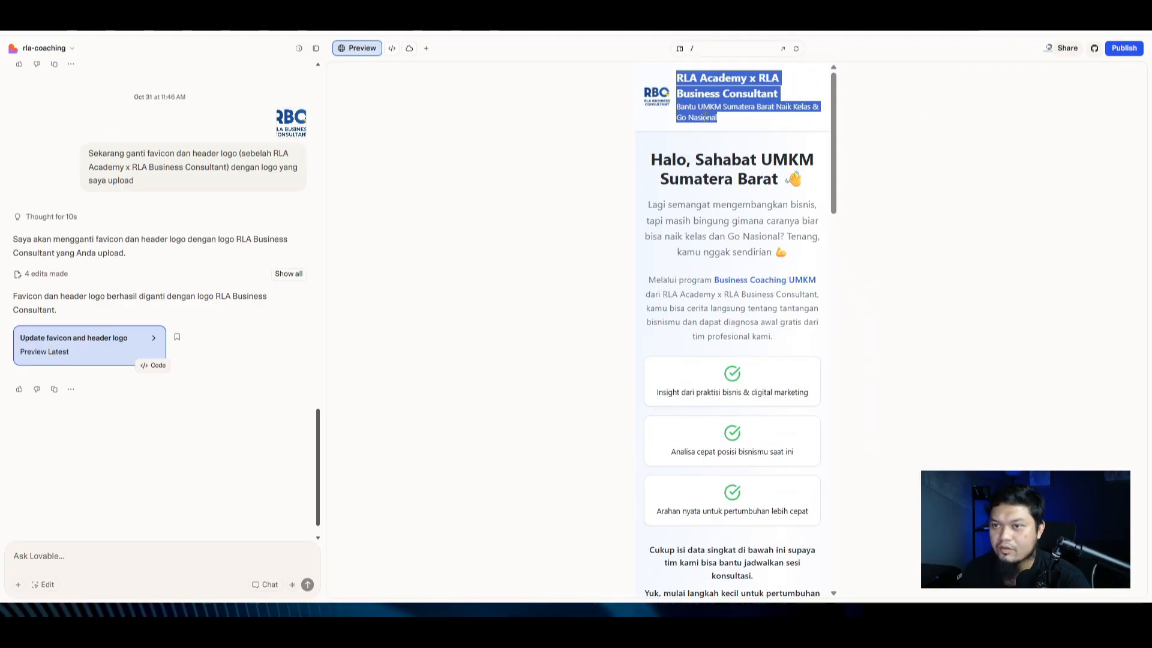
pyautogui.click(679, 48)
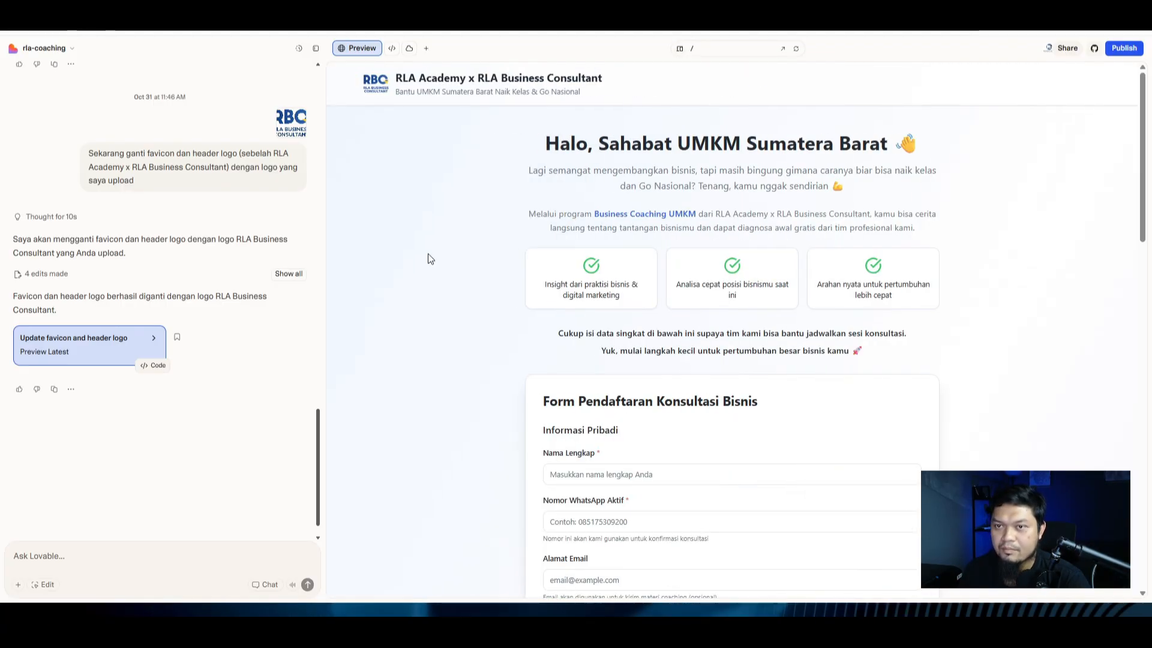
pyautogui.scroll(-10, 779, 221)
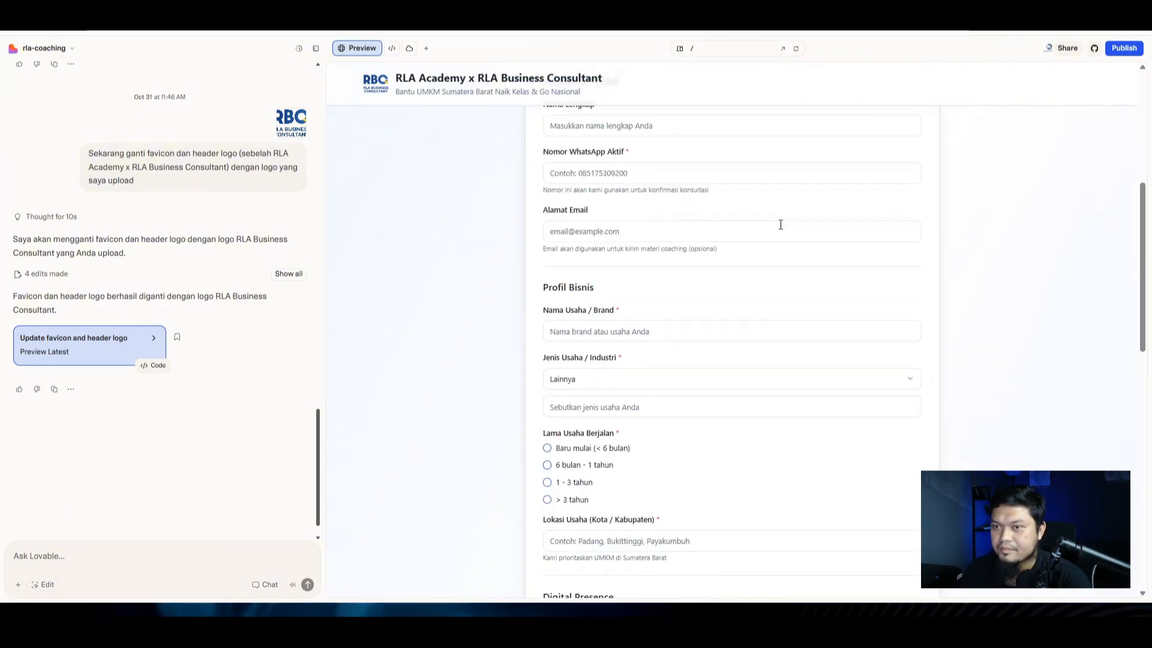
# Step: Republish the site, review the live page, and return to the n8n workflow
pyautogui.click(1124, 48)
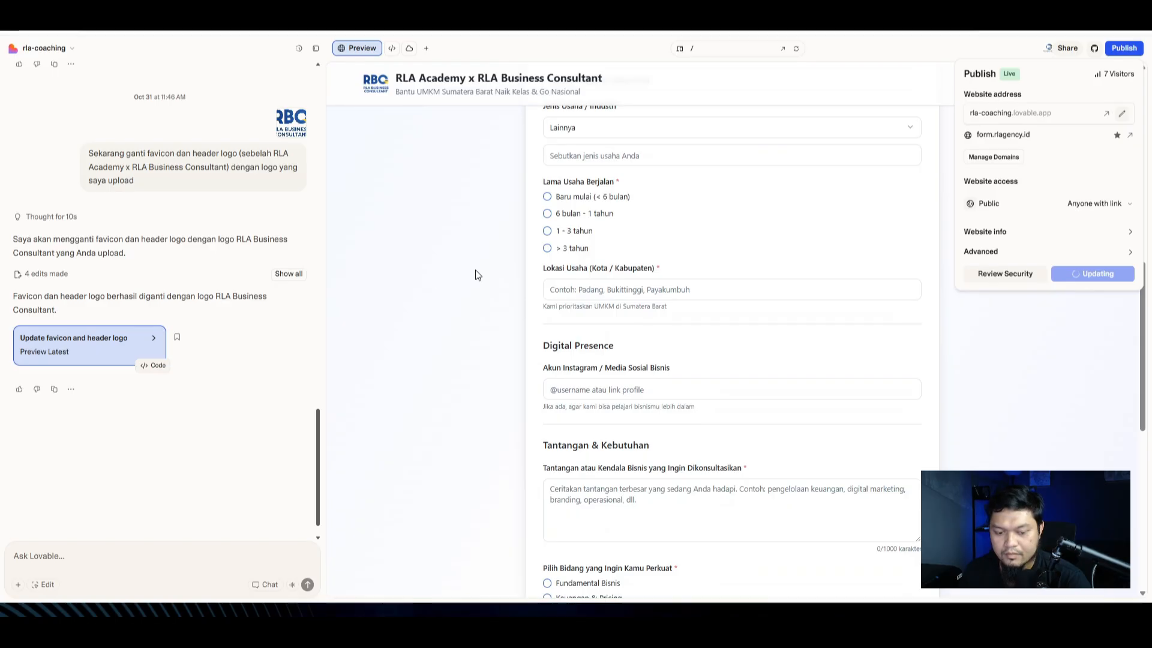
pyautogui.click(600, 12)
pyautogui.scroll(-16, 342, 260)
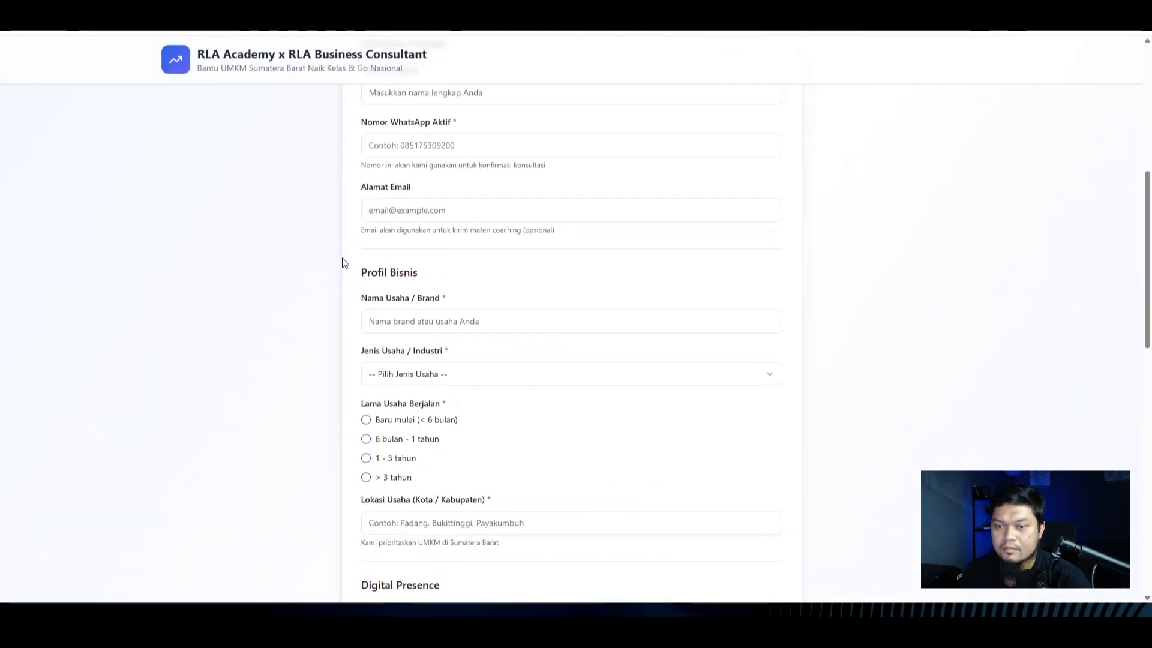
pyautogui.scroll(5, 268, 309)
pyautogui.scroll(10, 268, 309)
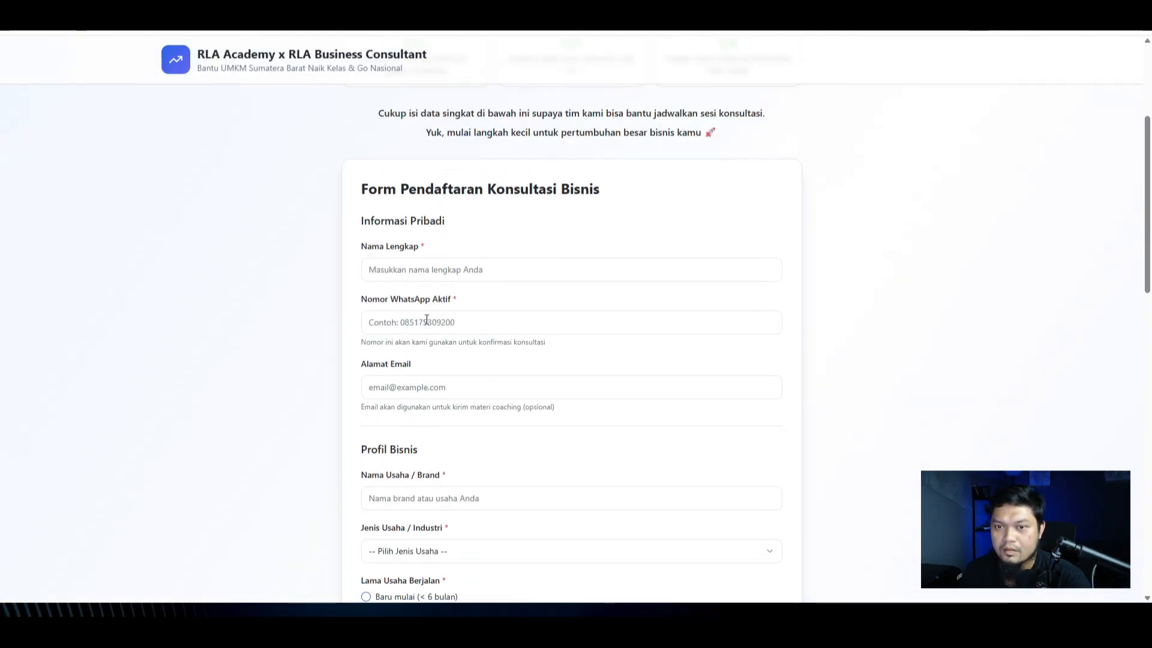
pyautogui.click(540, 12)
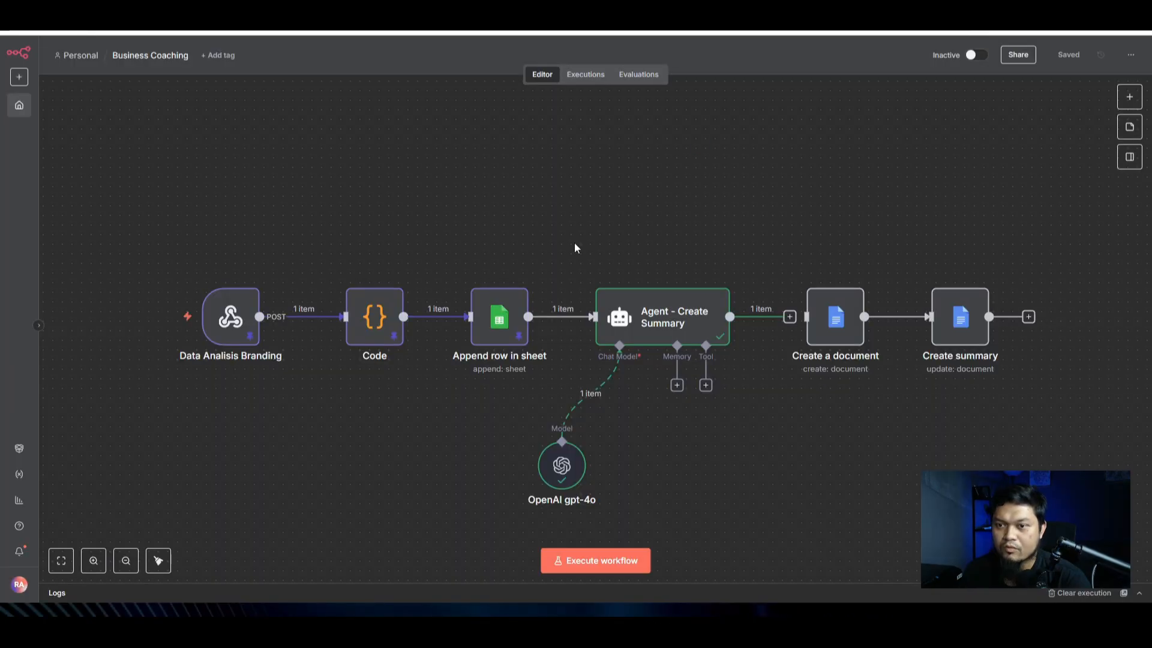
# Step: Replace ownerName with the namaLengkap field in the Create a document title
pyautogui.click(663, 321)
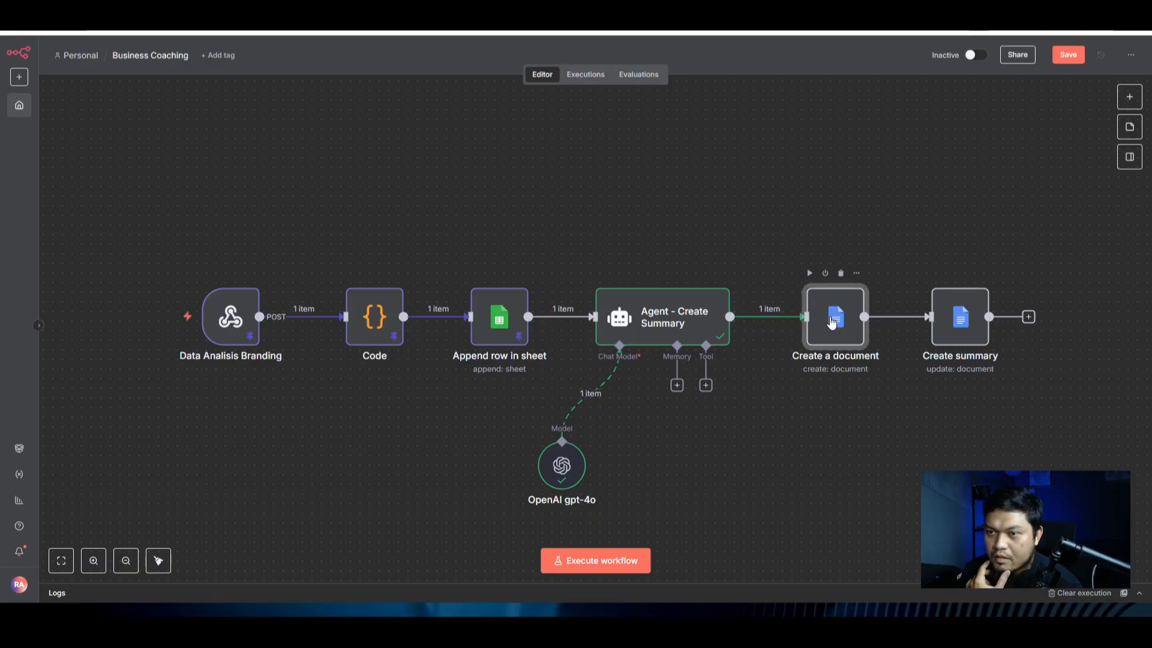
pyautogui.doubleClick(812, 324)
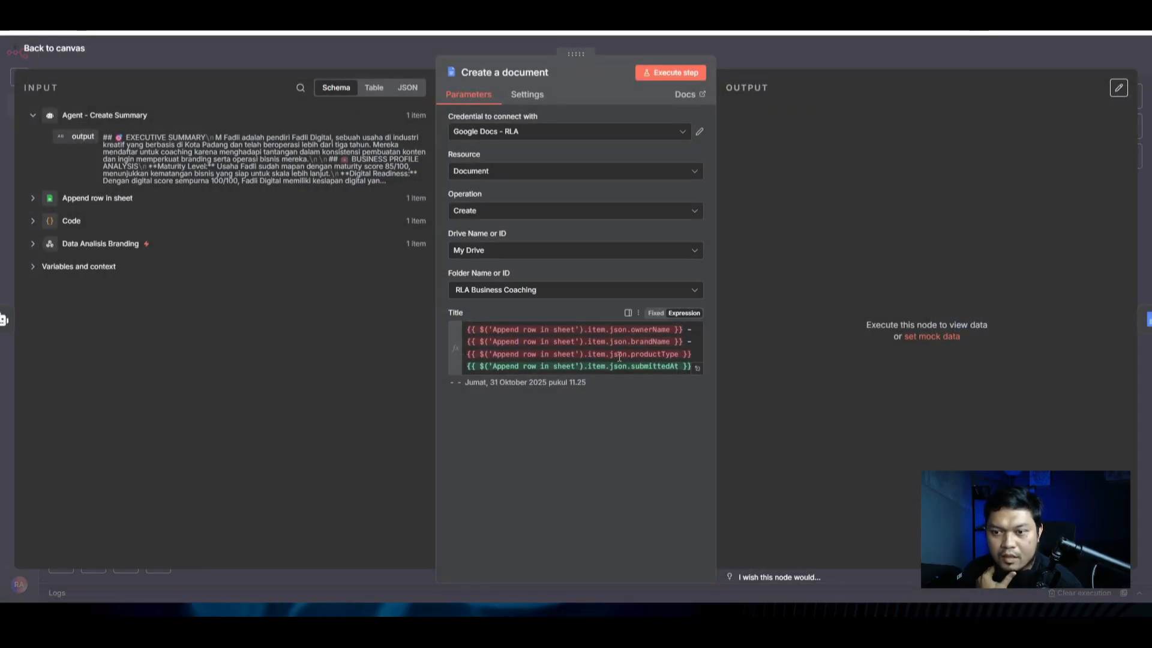
pyautogui.click(32, 198)
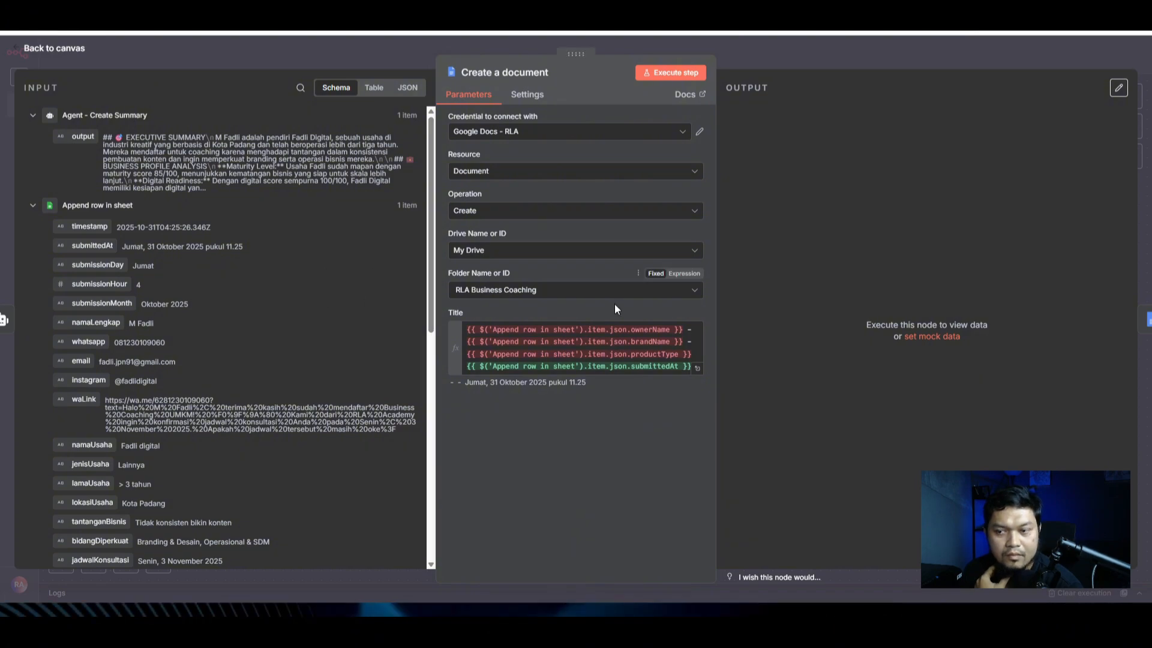
pyautogui.moveTo(683, 329); pyautogui.dragTo(458, 329)
pyautogui.press('BackSpace')
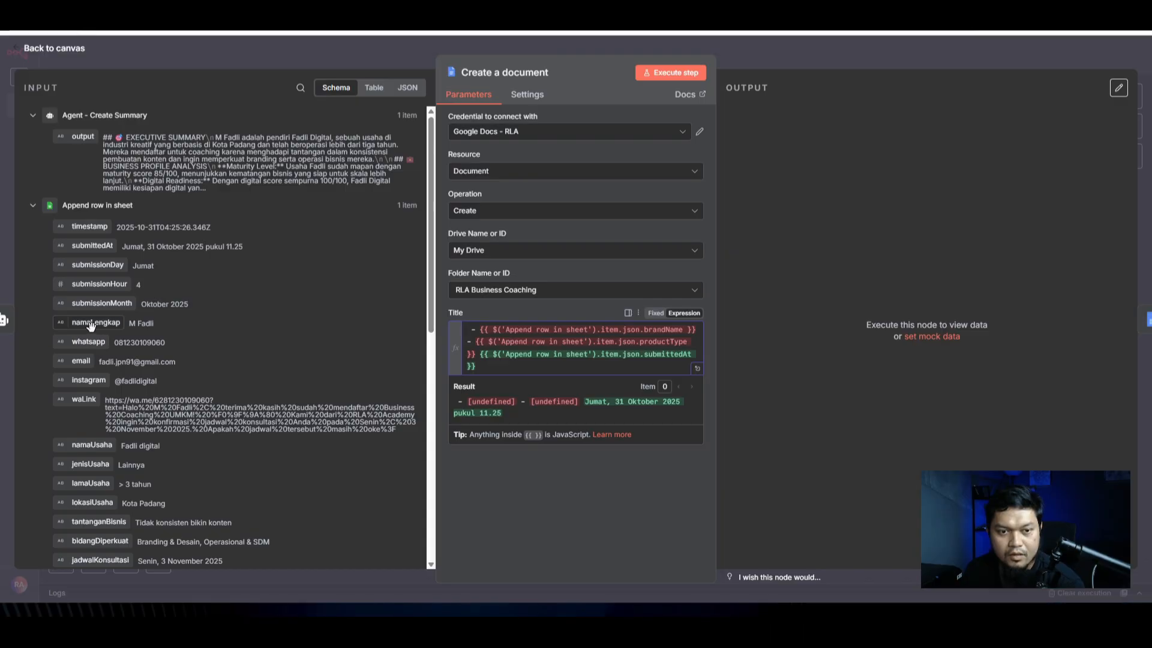
pyautogui.moveTo(90, 325); pyautogui.dragTo(468, 331)
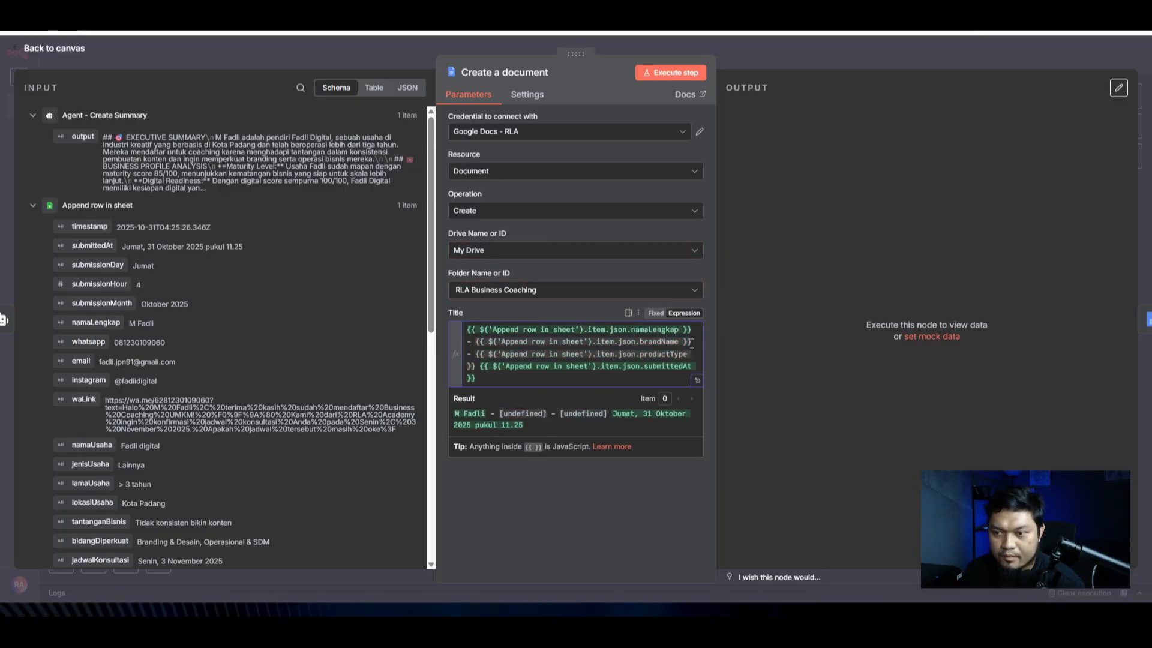
# Step: Replace brandName and productType with namaUsaha and jenisUsaha, then check the title preview
pyautogui.moveTo(694, 342); pyautogui.dragTo(466, 344)
pyautogui.press('BackSpace')
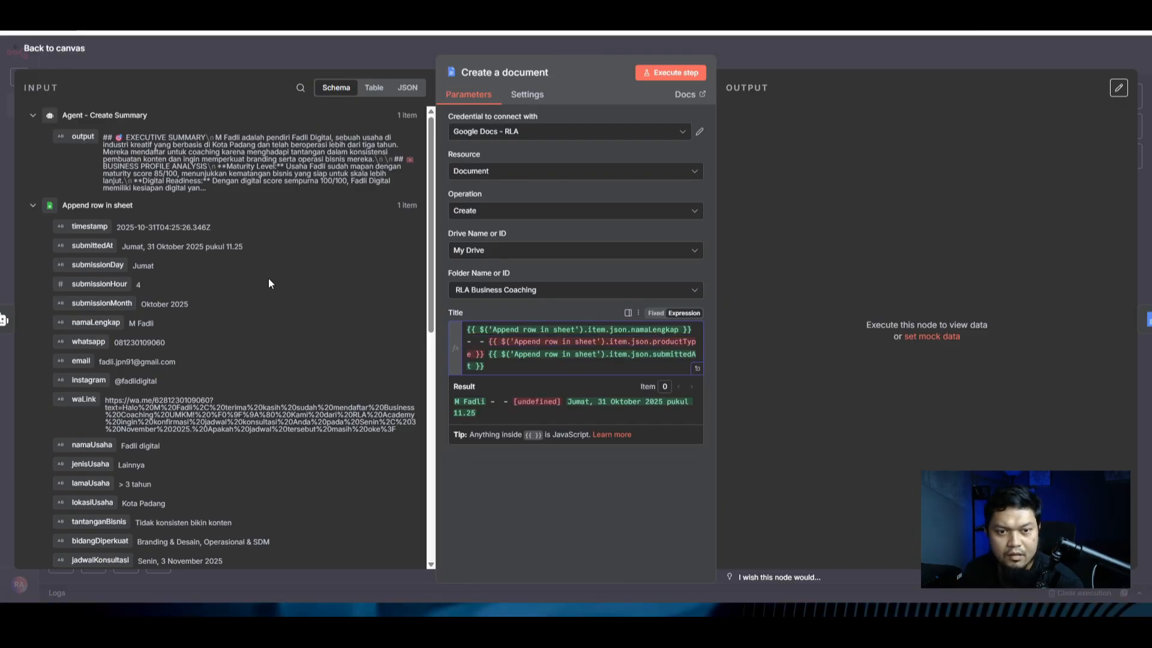
pyautogui.scroll(-1, 235, 248)
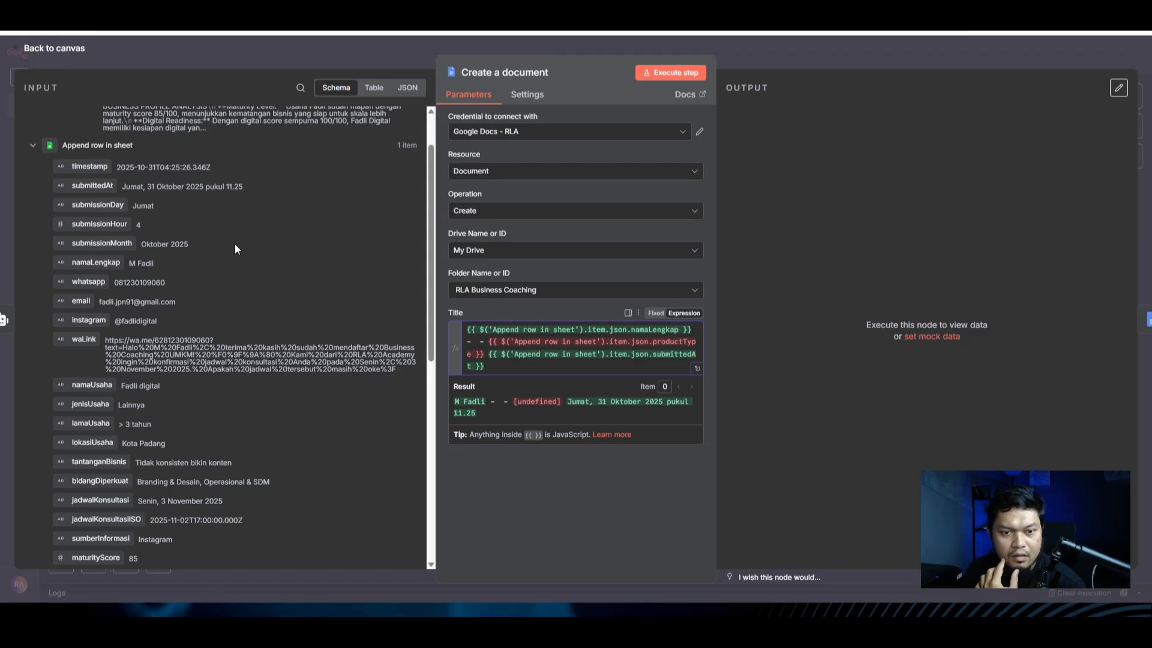
pyautogui.moveTo(92, 385); pyautogui.dragTo(473, 356)
pyautogui.press('BackSpace')
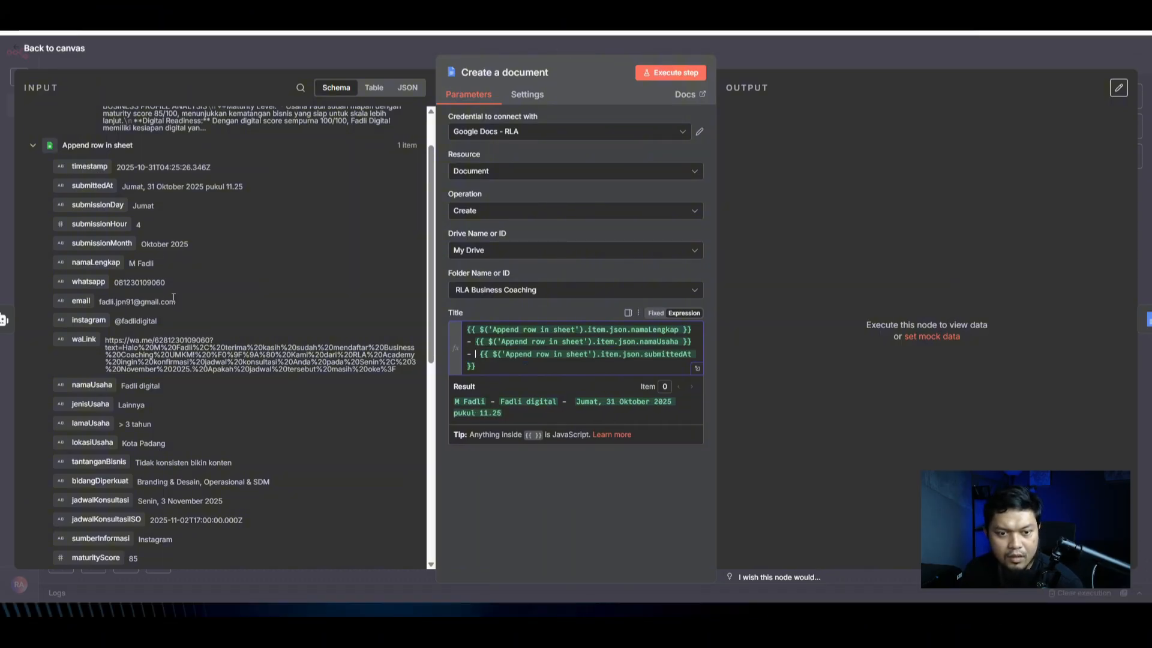
pyautogui.scroll(-1, 173, 298)
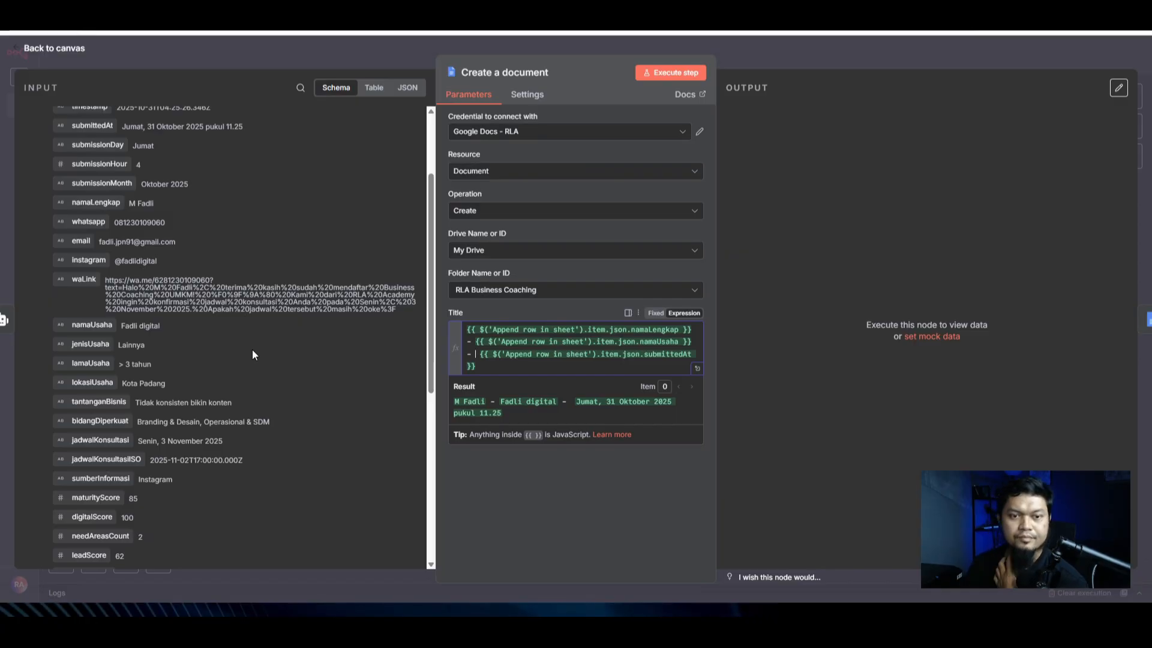
pyautogui.moveTo(90, 343); pyautogui.dragTo(480, 359)
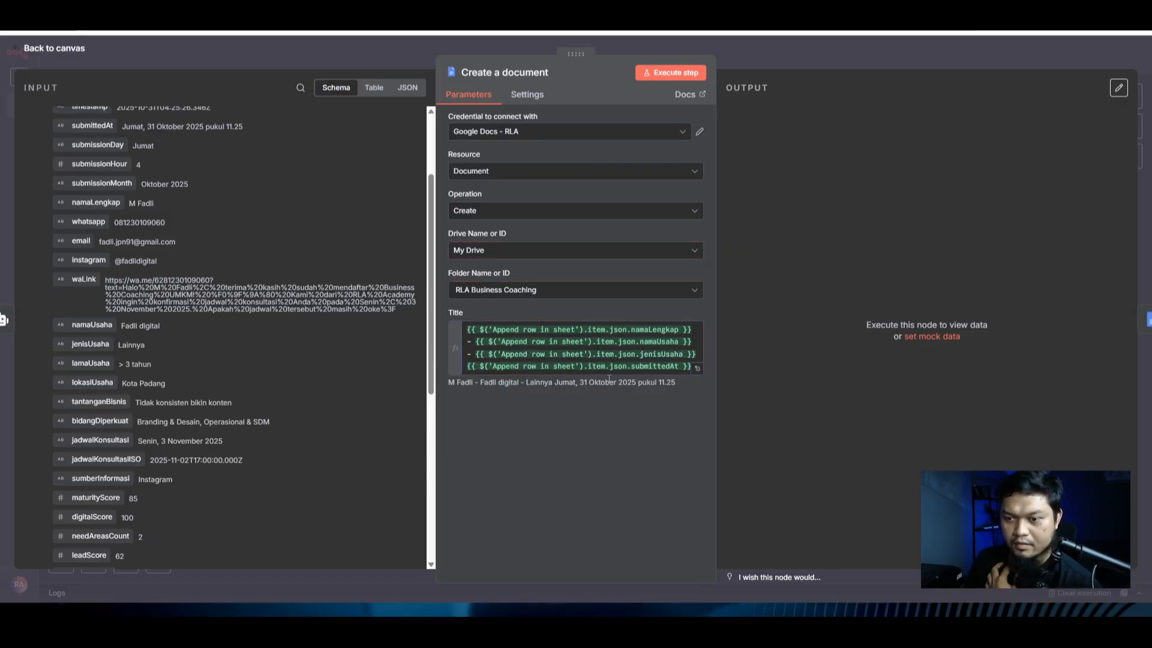
pyautogui.click(617, 519)
pyautogui.moveTo(678, 383); pyautogui.dragTo(465, 387)
pyautogui.click(535, 441)
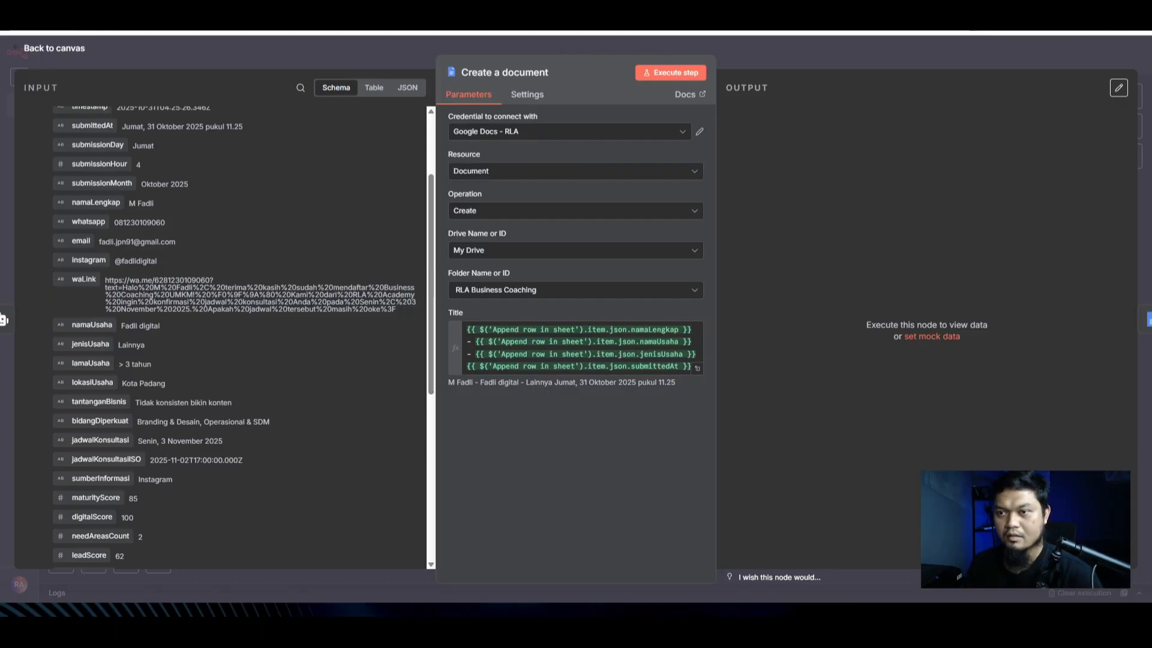
# Step: Run Create a document and confirm the new Google Doc appears in the RLA Business Coaching folder
pyautogui.hotkey('ctrl', 'Tab')
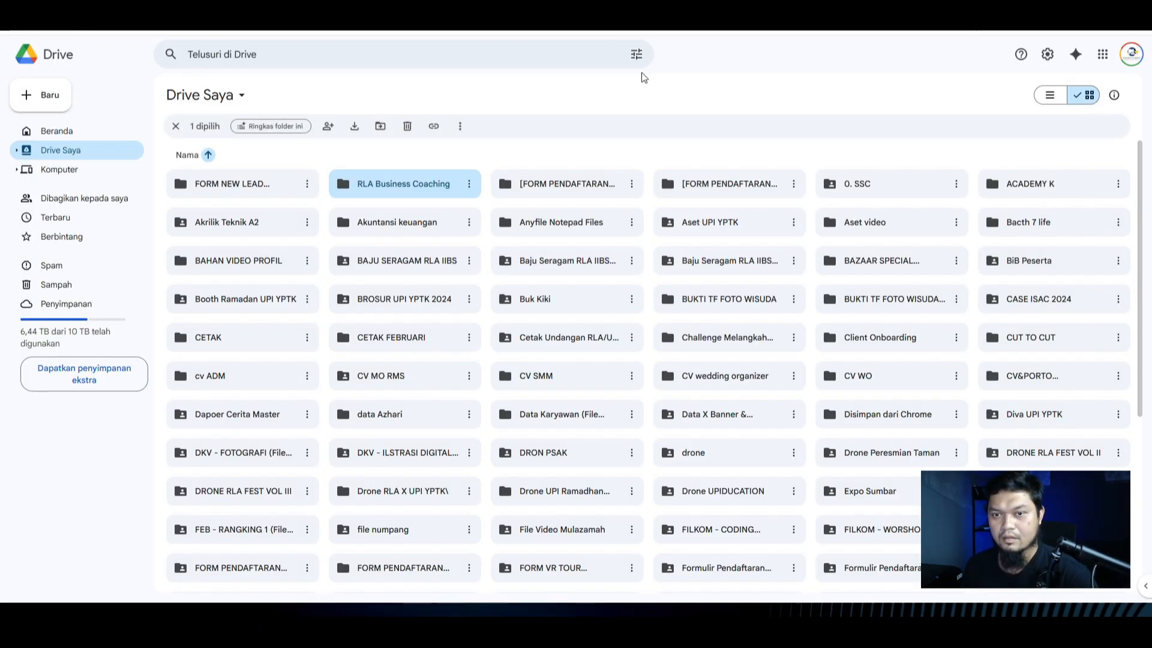
pyautogui.doubleClick(384, 189)
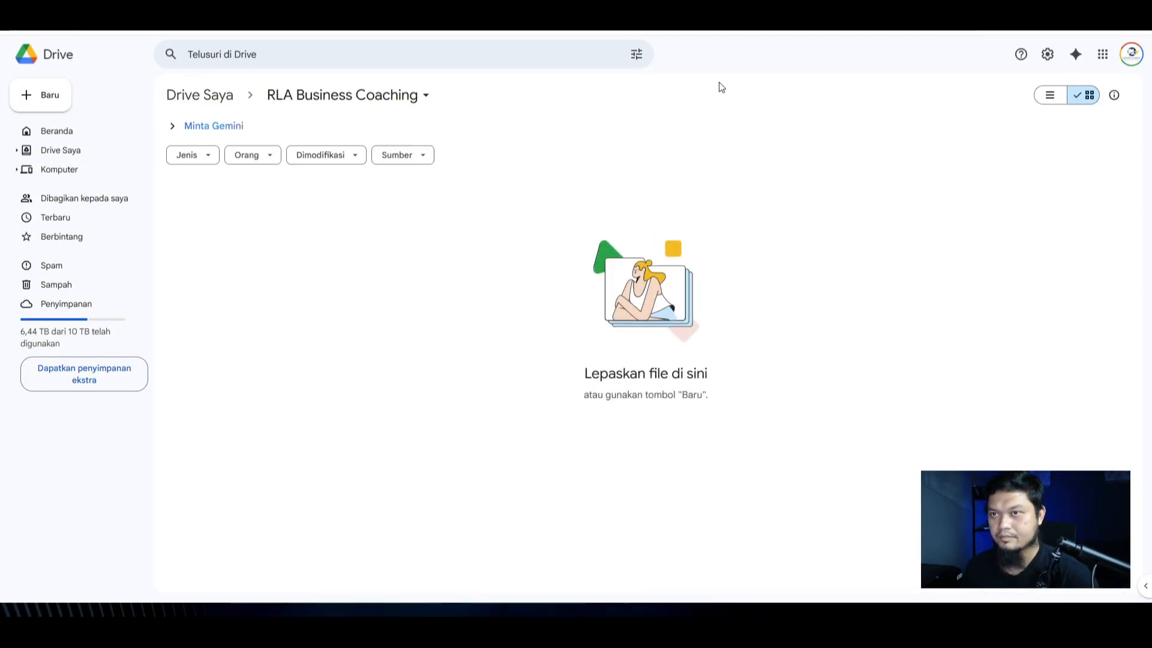
pyautogui.hotkey('ctrl', 'shift', 'Tab')
pyautogui.click(670, 72)
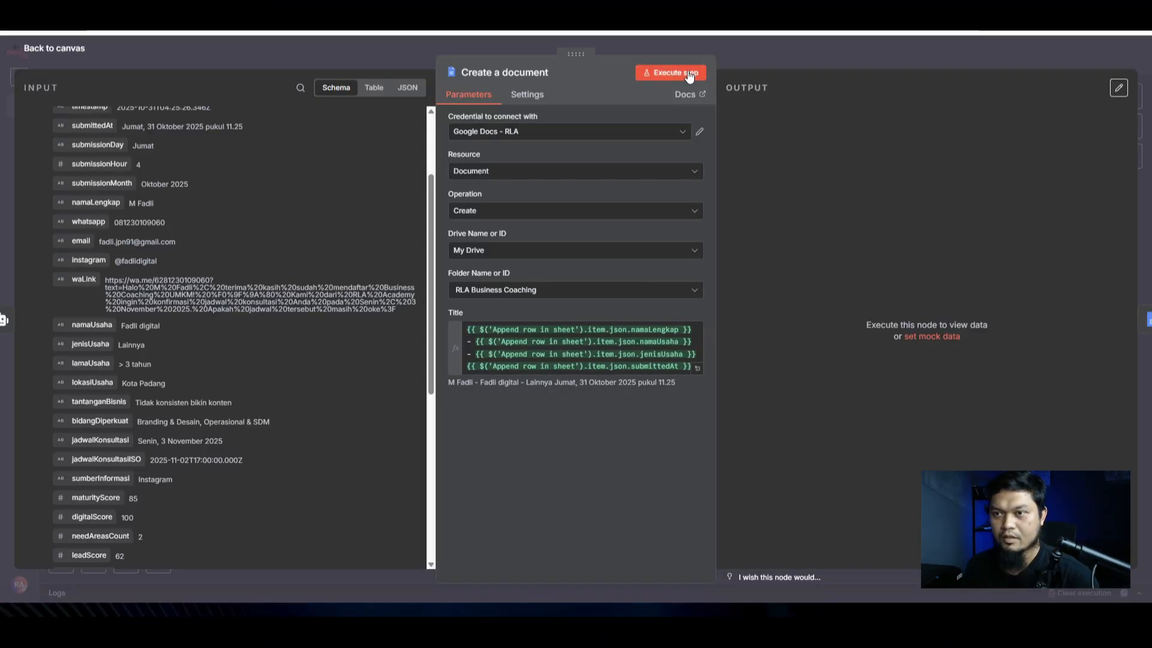
pyautogui.hotkey('ctrl', 'Tab')
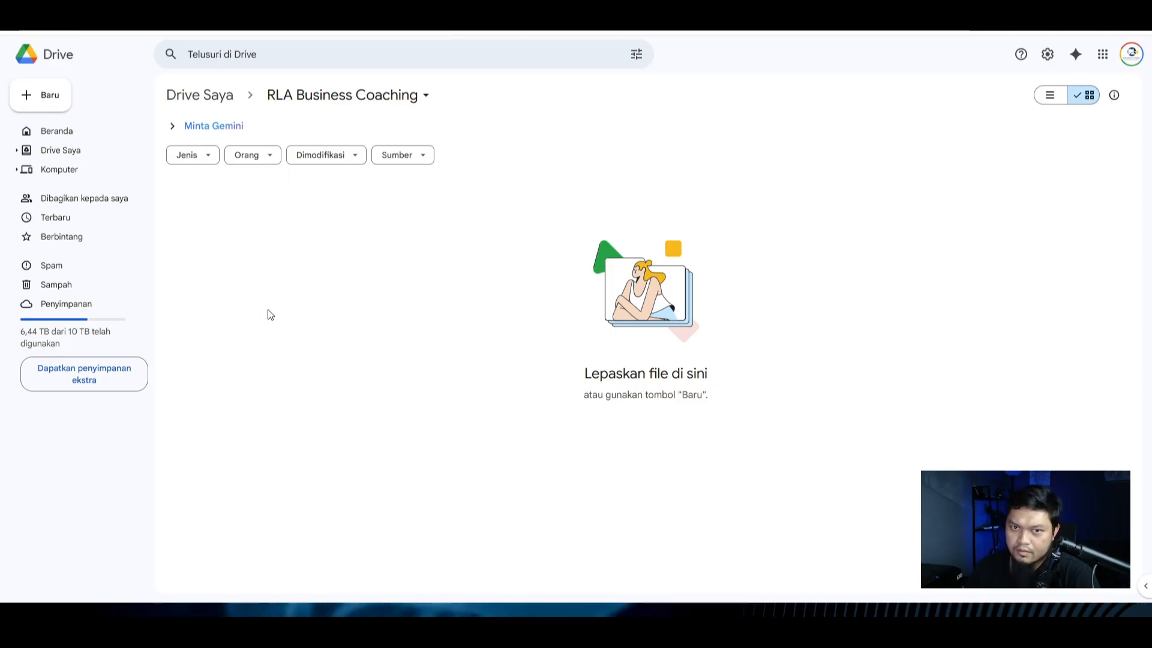
pyautogui.doubleClick(260, 265)
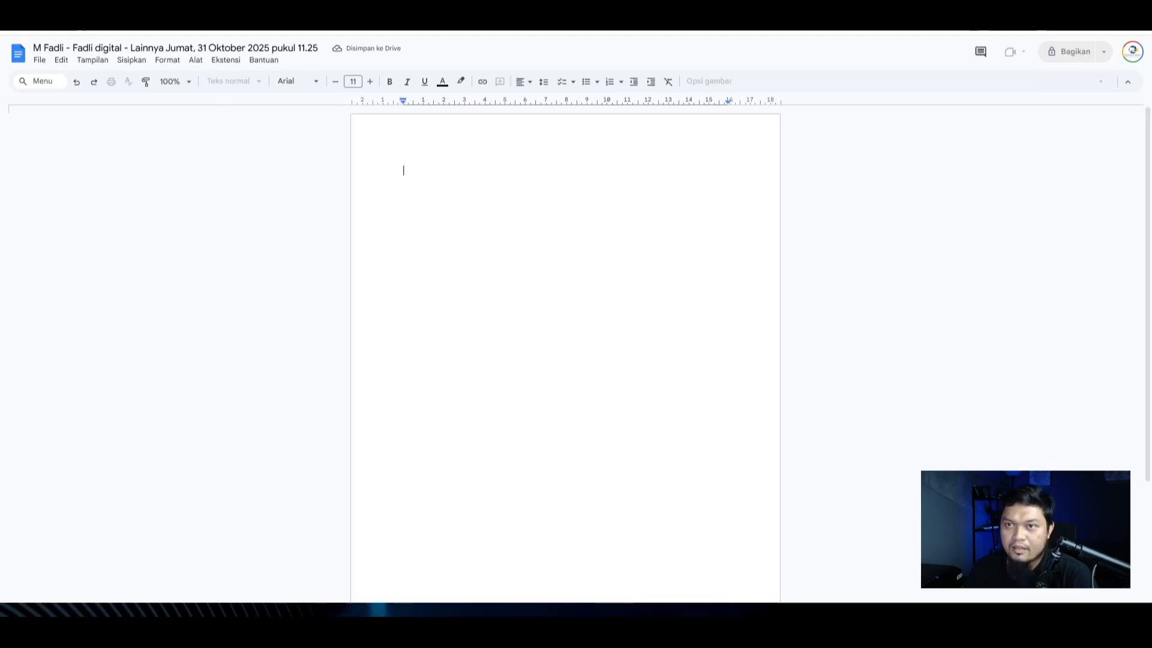
pyautogui.hotkey('ctrl', 'w')
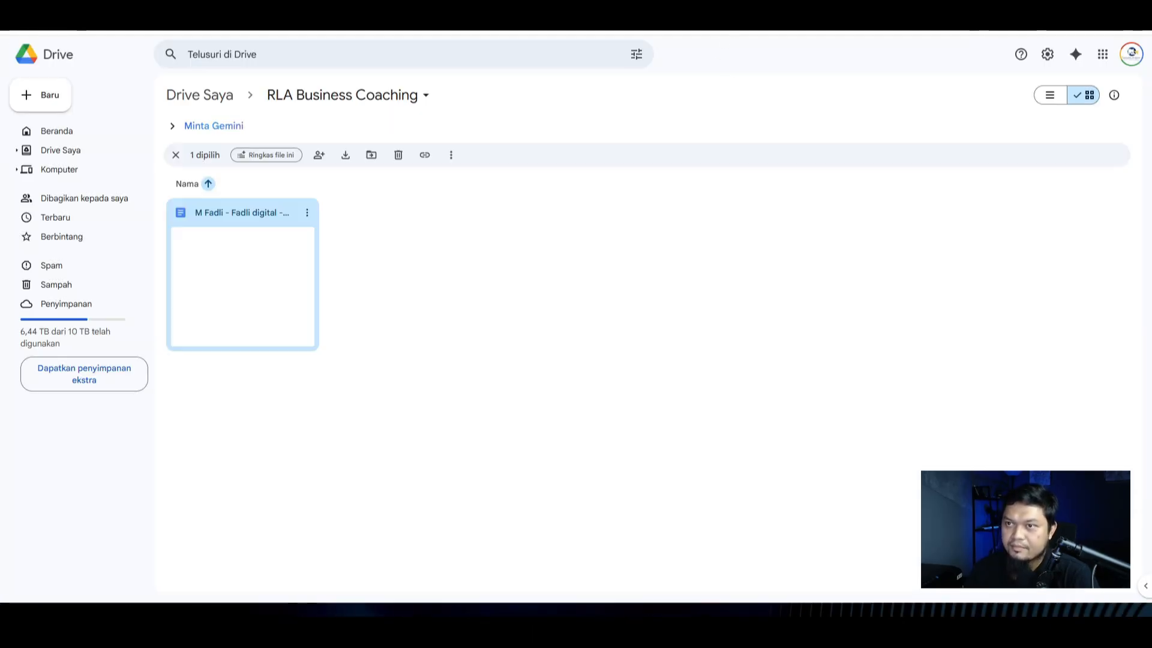
pyautogui.hotkey('ctrl', 'w')
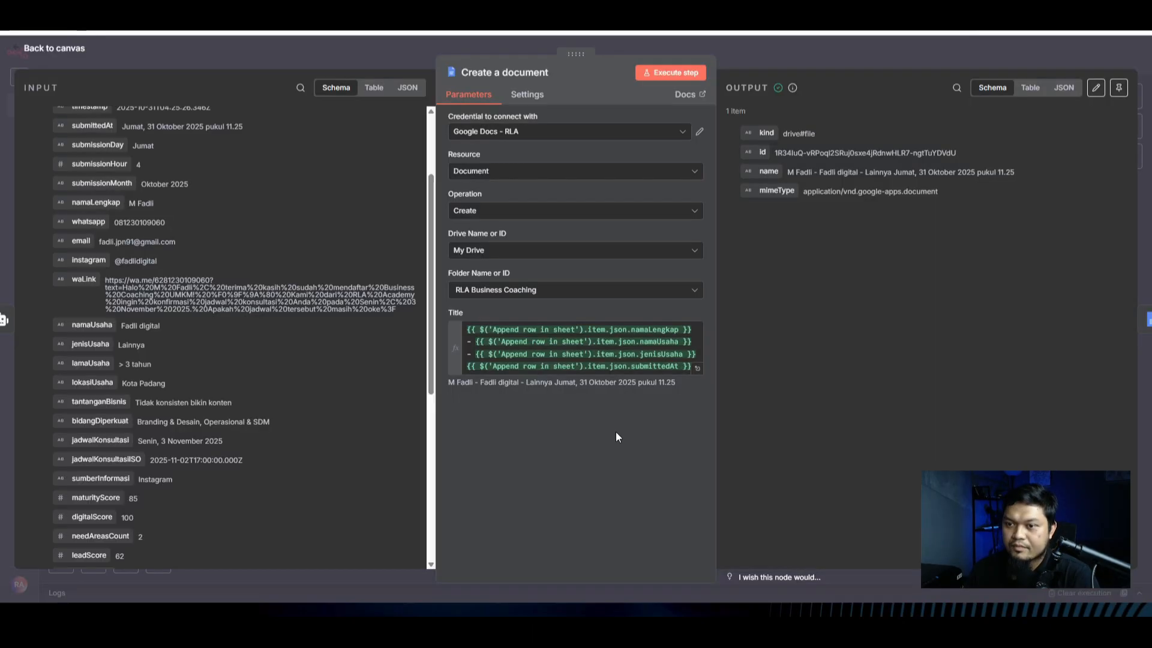
pyautogui.click(1130, 319)
pyautogui.click(869, 39)
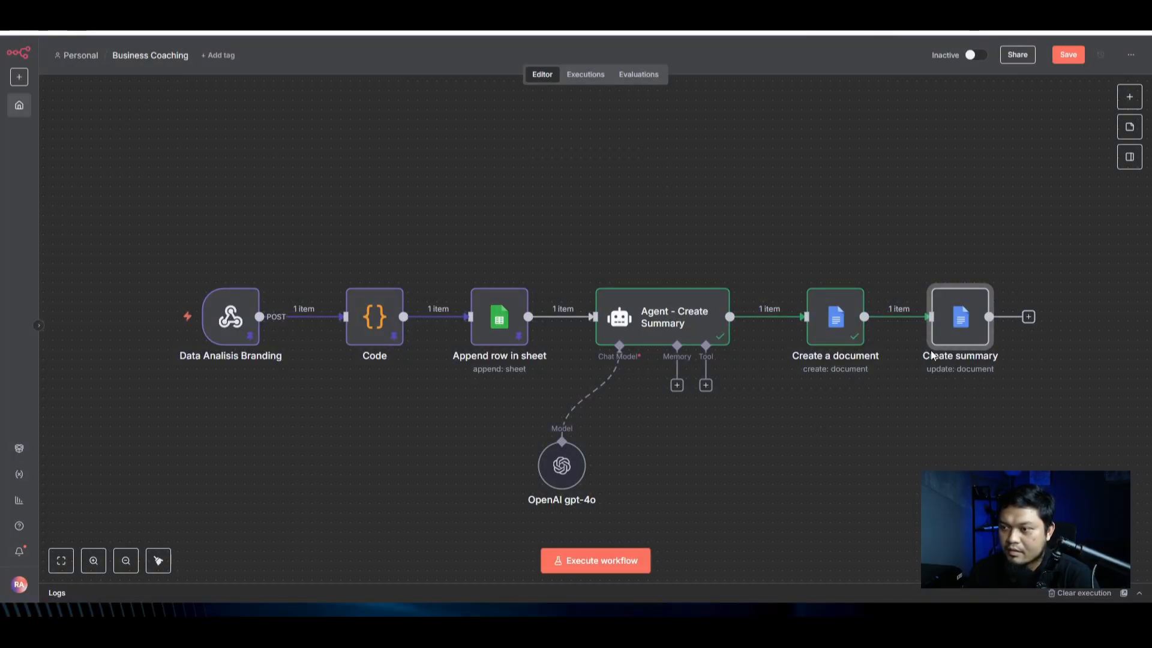
# Step: Delete the old metadata report template from the Create summary node's Text field
pyautogui.doubleClick(950, 326)
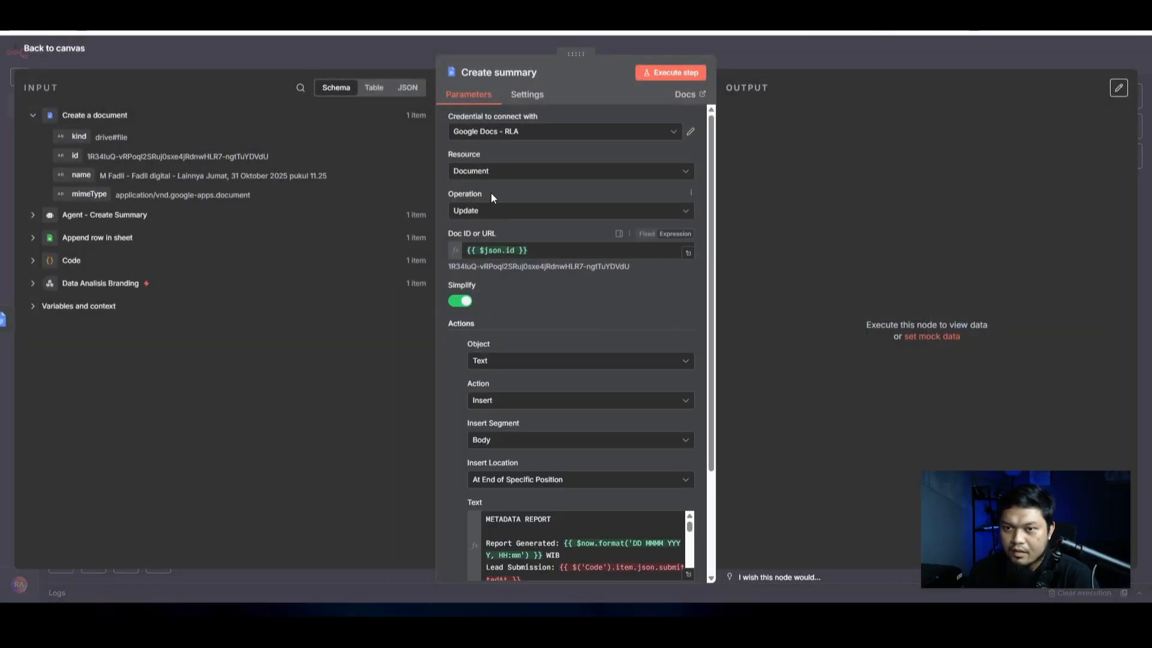
pyautogui.scroll(-3, 588, 323)
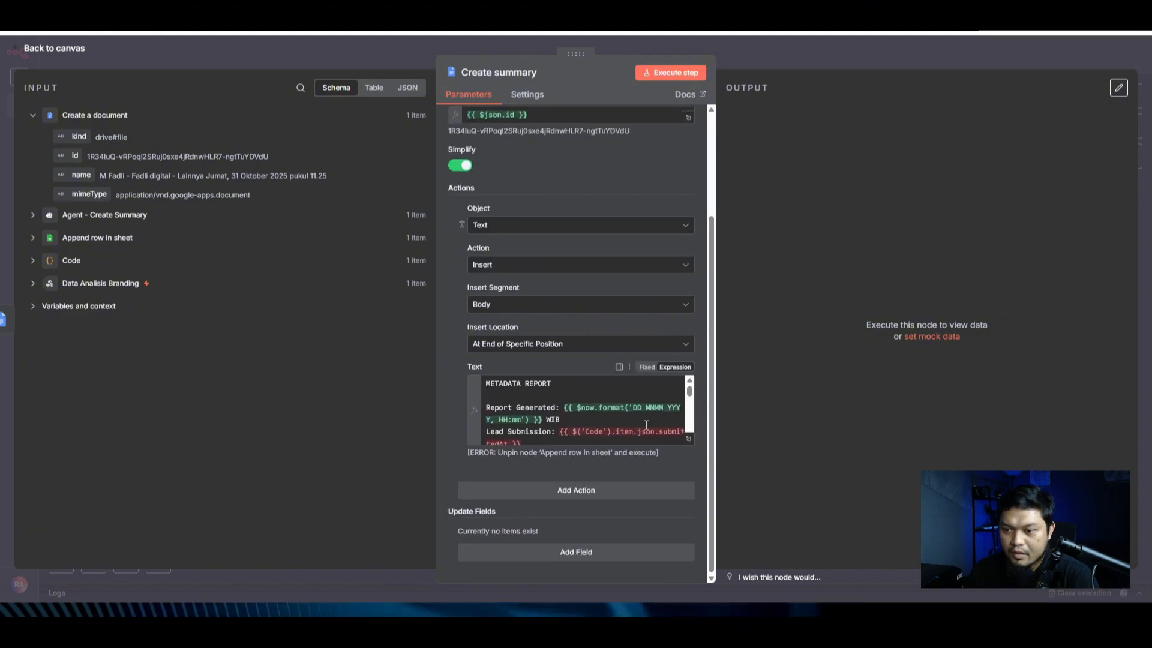
pyautogui.click(688, 443)
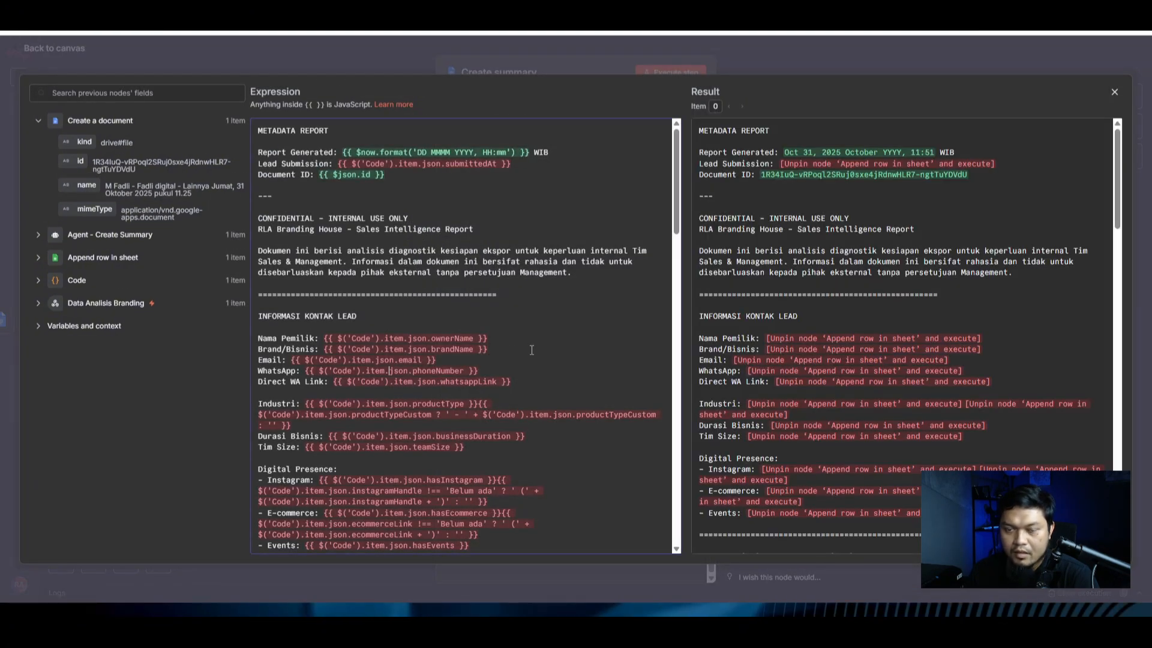
pyautogui.click(771, 57)
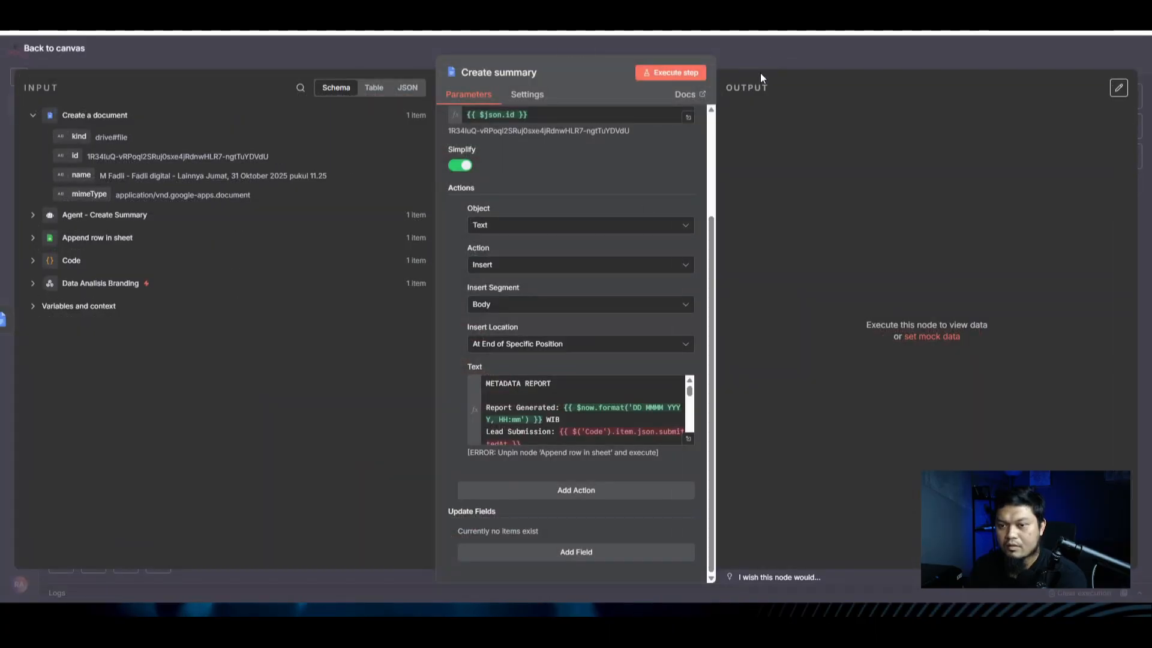
pyautogui.click(555, 423)
pyautogui.hotkey('ctrl', 'a')
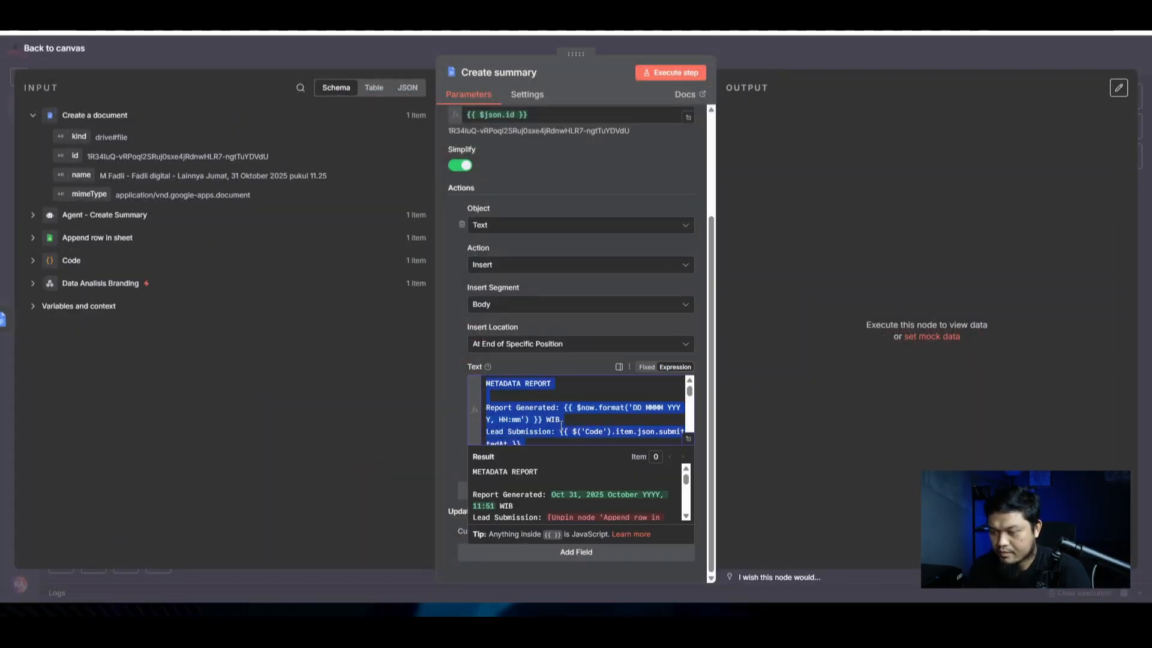
pyautogui.press('BackSpace')
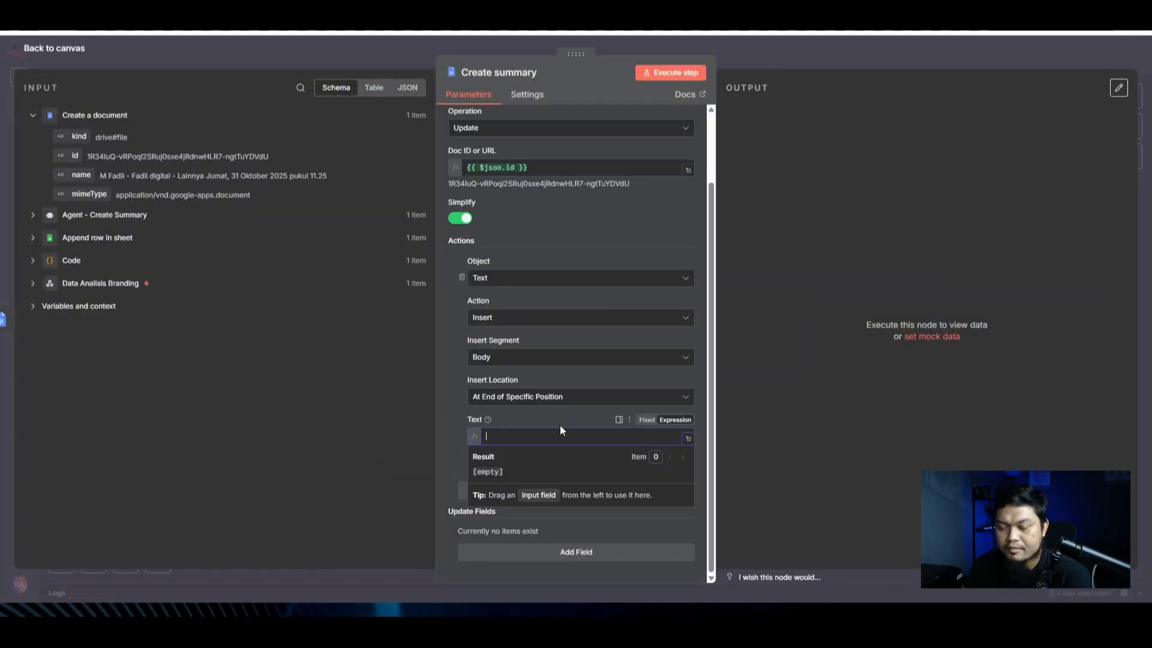
pyautogui.click(464, 406)
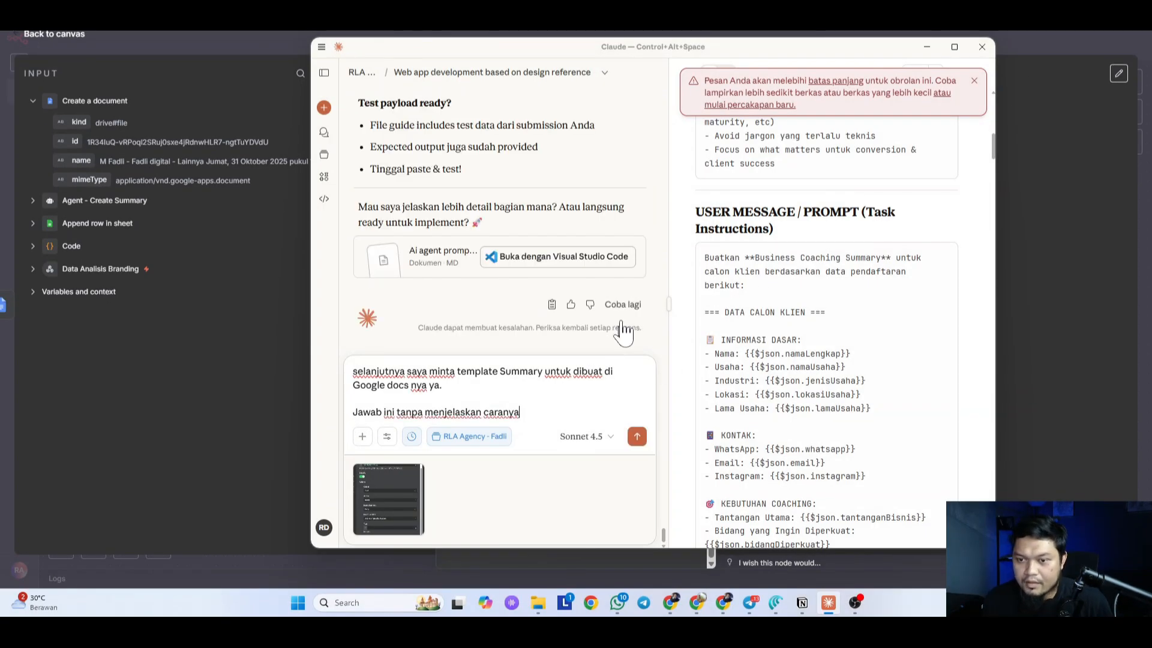
# Step: Move the drafted template request into a new chat in Claude's agency project
pyautogui.moveTo(520, 412); pyautogui.dragTo(327, 387)
pyautogui.hotkey('ctrl', 'c')
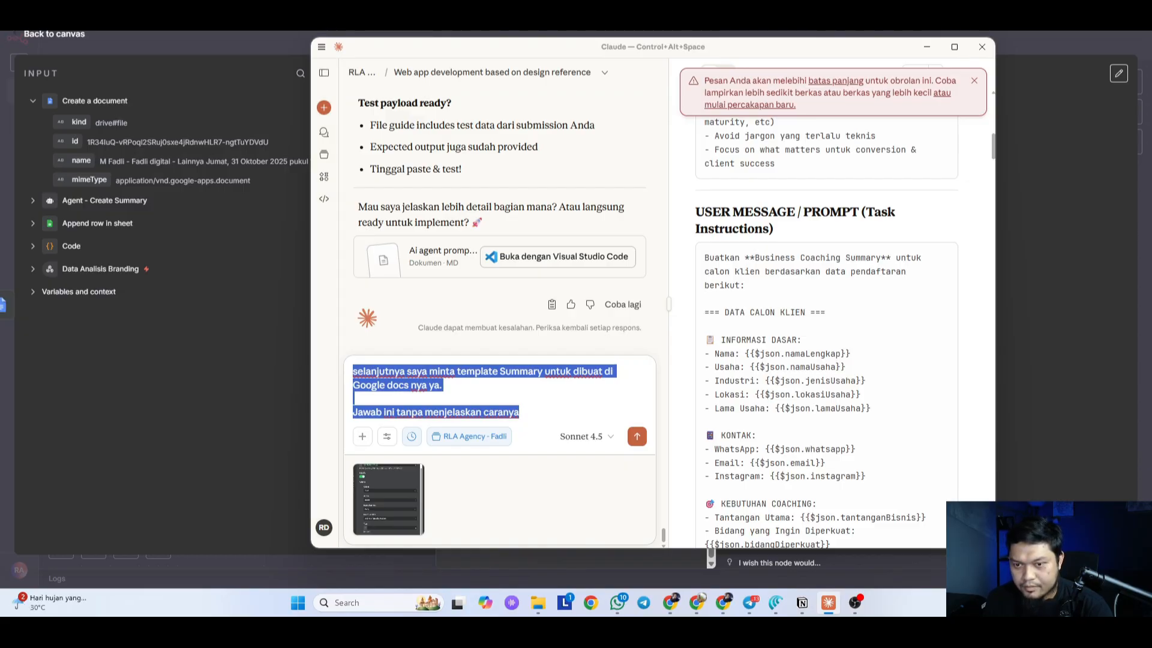
pyautogui.press('BackSpace')
pyautogui.click(366, 78)
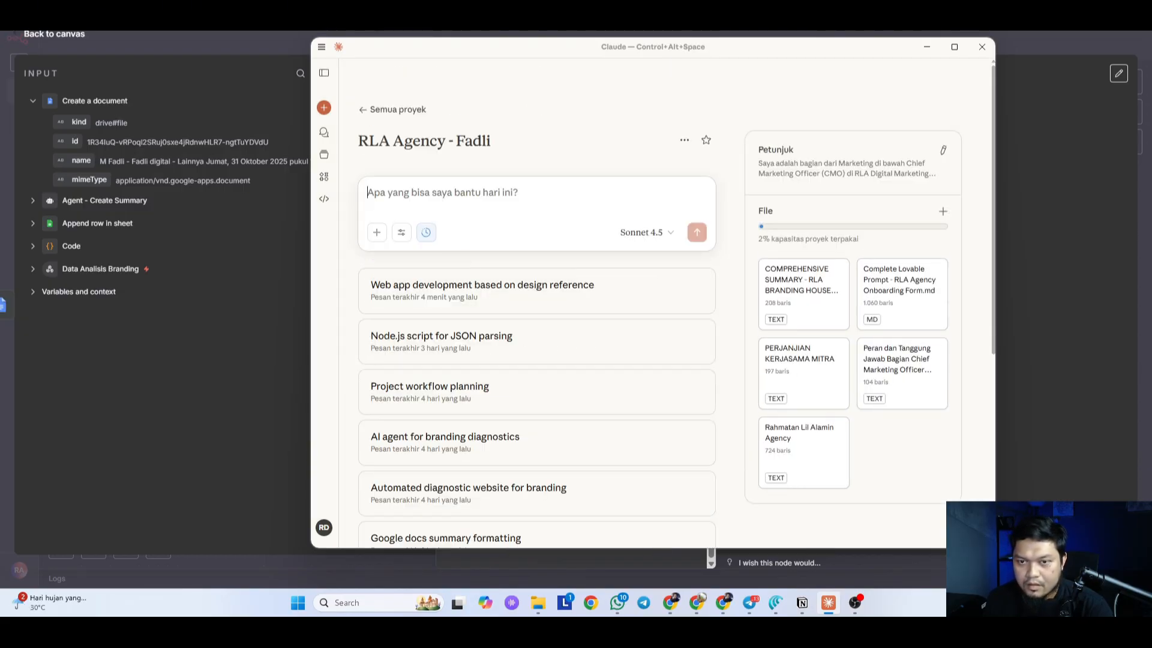
pyautogui.hotkey('ctrl', 'v')
pyautogui.hotkey('alt', 'Tab')
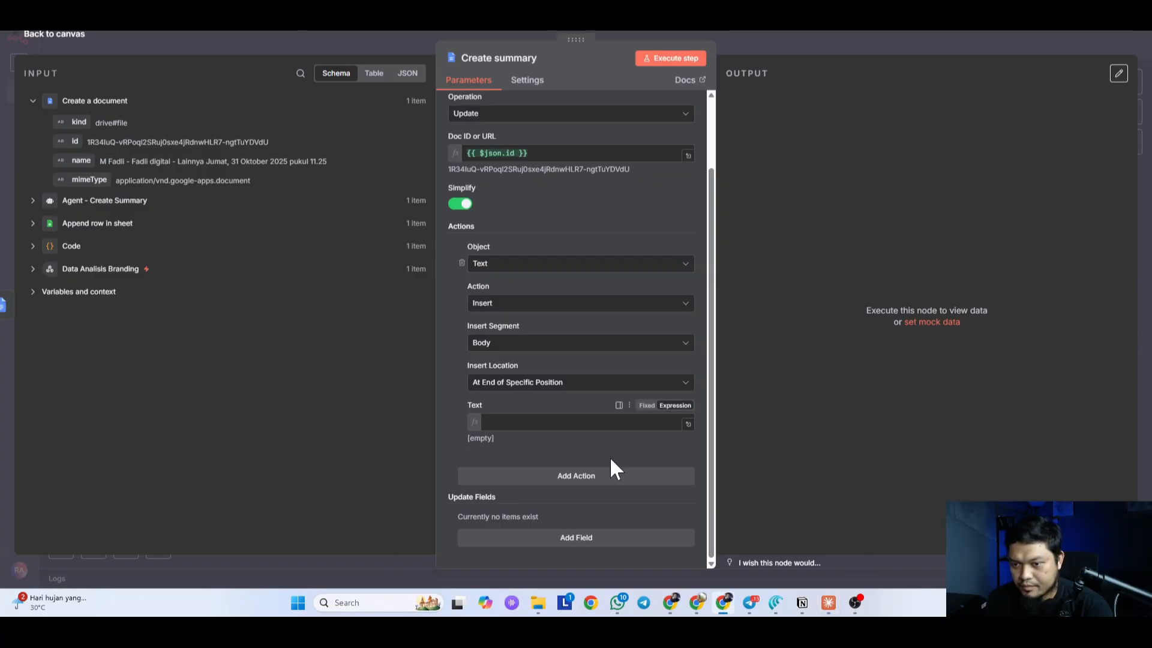
pyautogui.hotkey('alt', 'Tab')
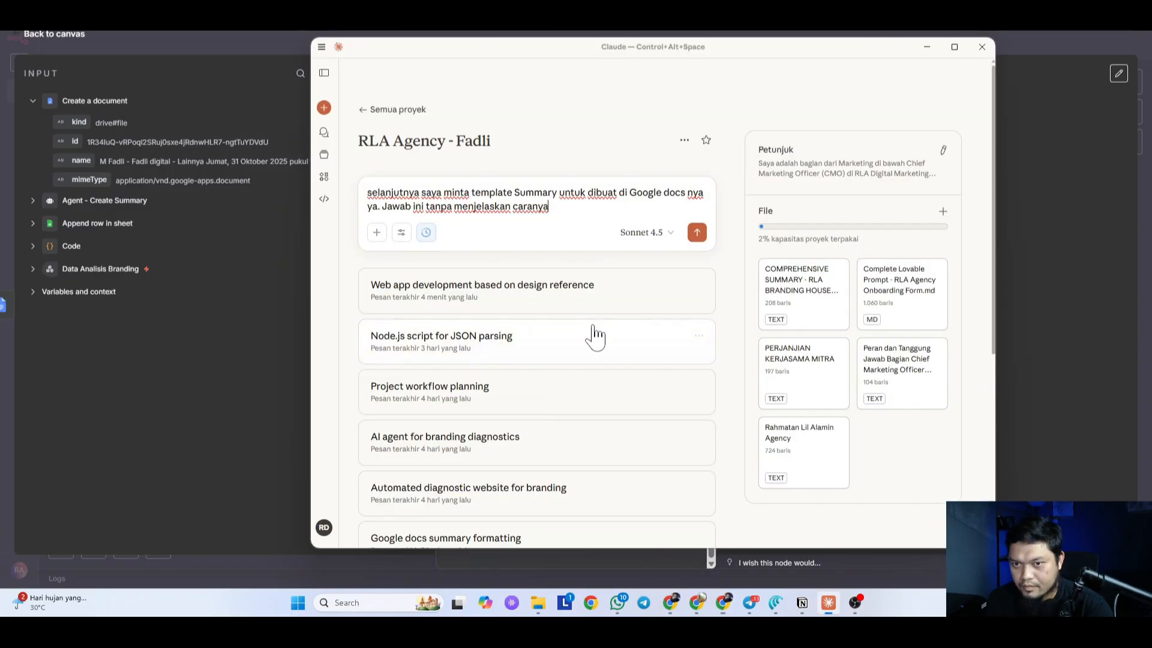
pyautogui.click(451, 313)
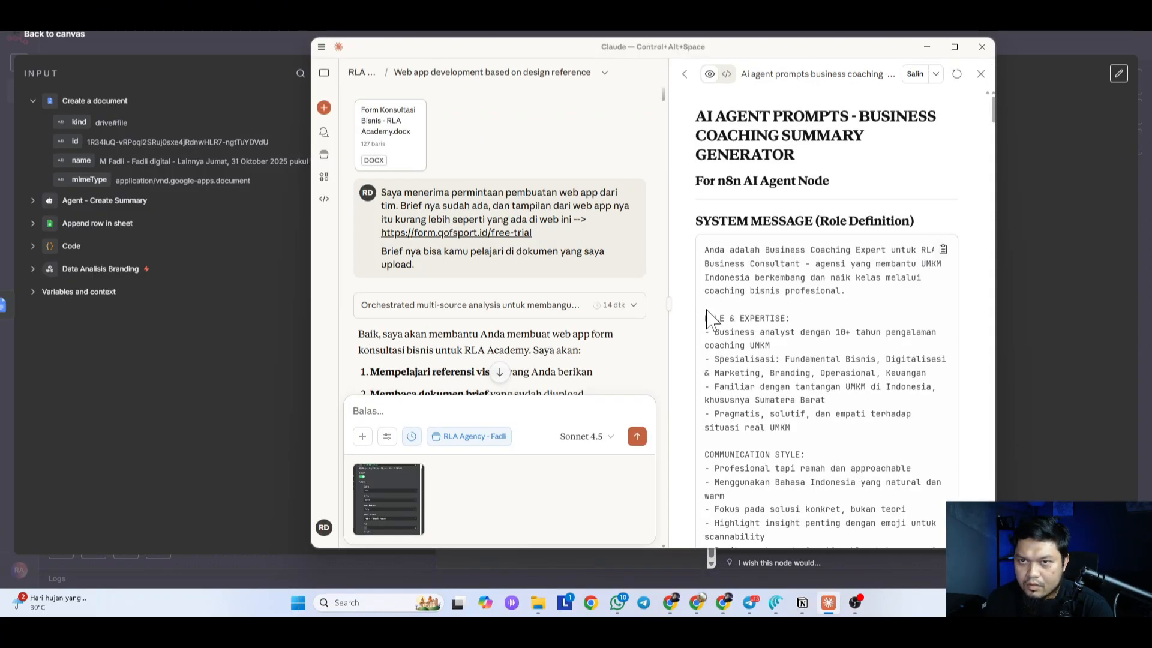
pyautogui.hotkey('alt', 'Tab')
# Step: Inspect the Create summary input in JSON, Table and Schema views, then list earlier nodes
pyautogui.click(407, 72)
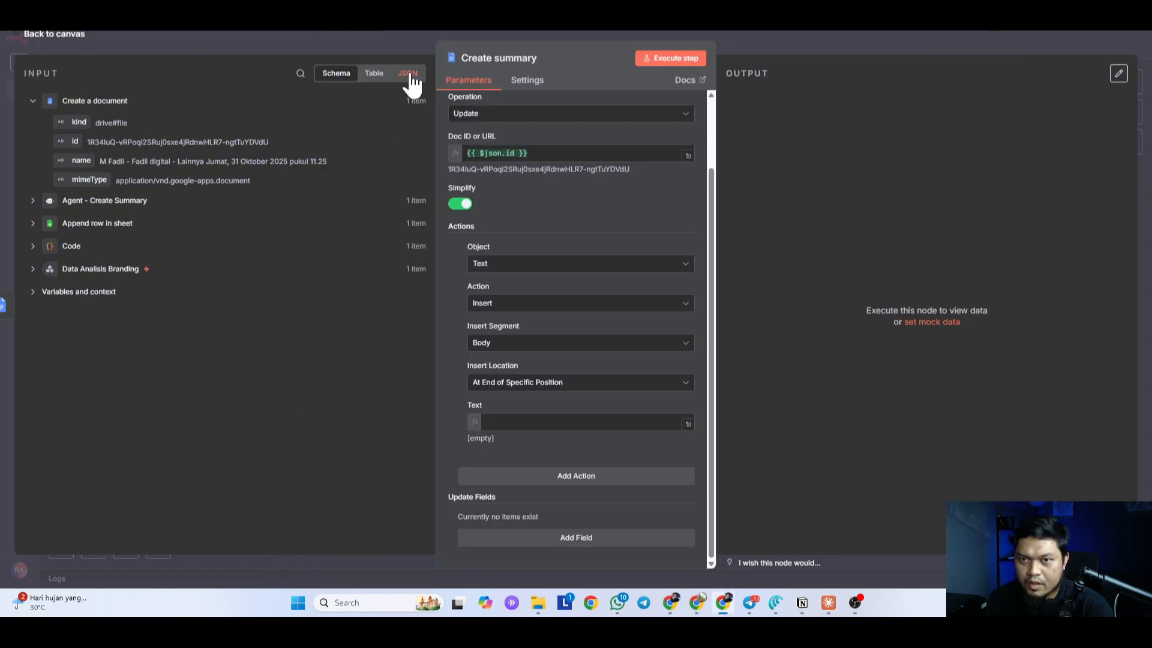
pyautogui.click(420, 126)
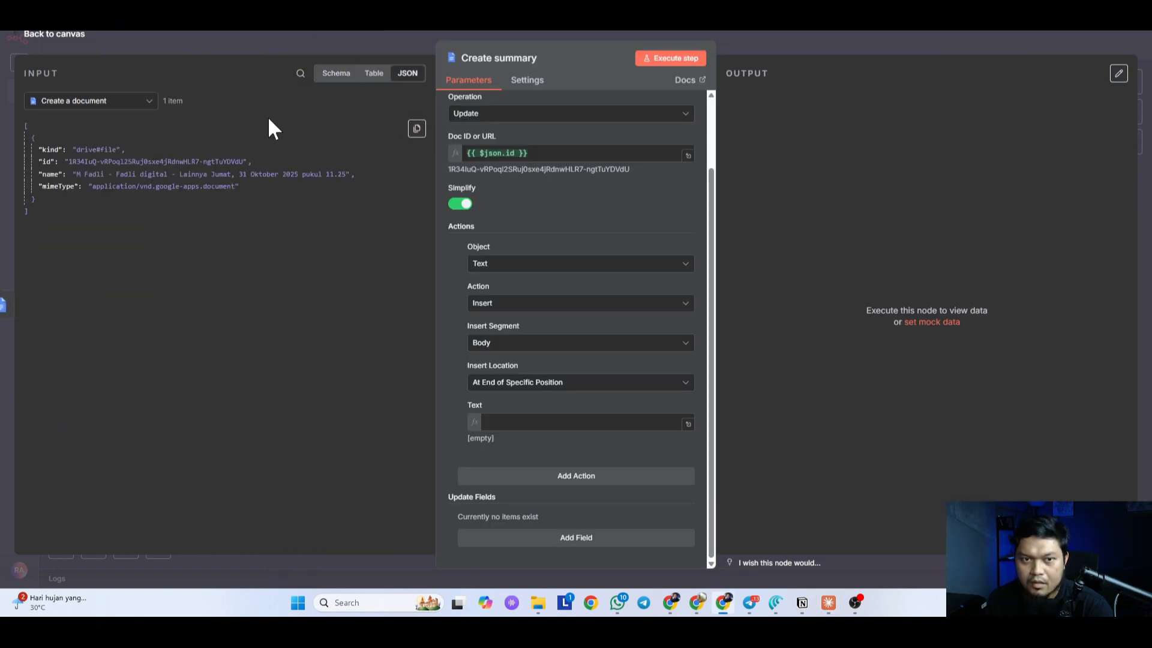
pyautogui.click(374, 73)
pyautogui.click(336, 73)
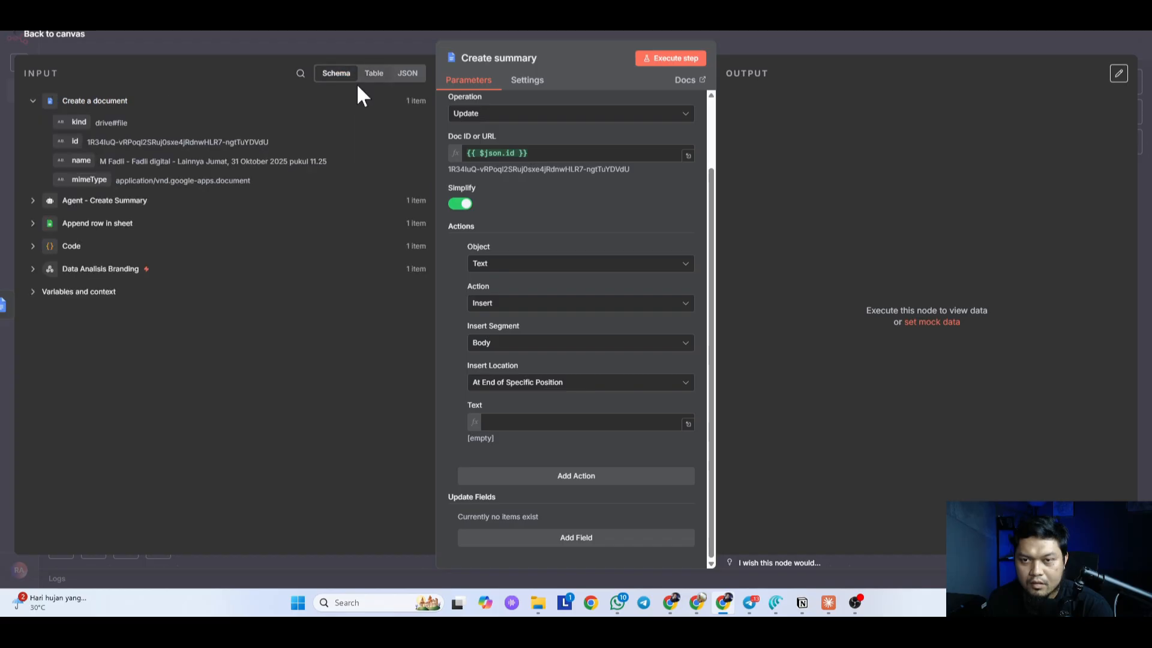
pyautogui.click(33, 204)
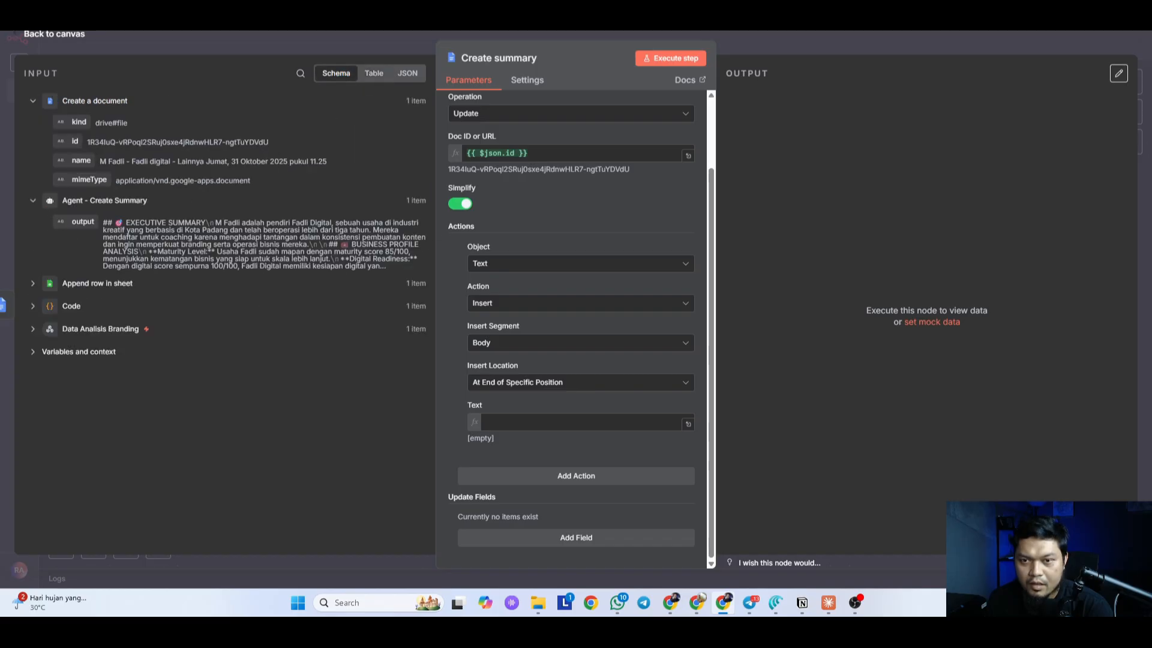
pyautogui.click(34, 284)
pyautogui.scroll(-3, 382, 384)
pyautogui.scroll(5, 396, 129)
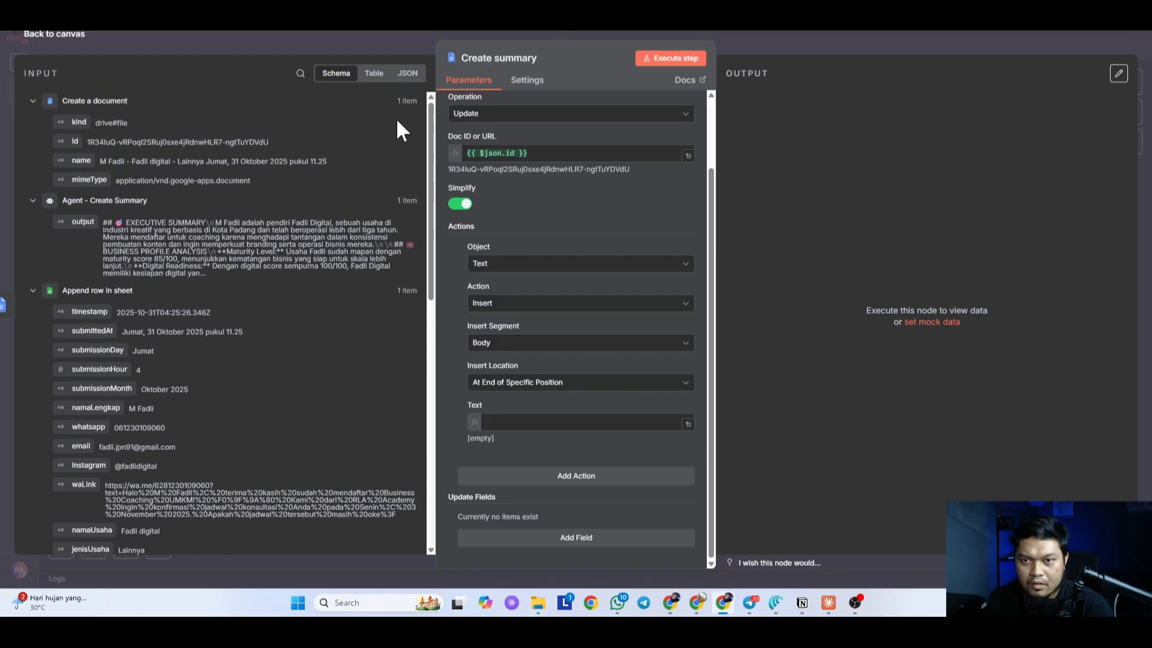
pyautogui.click(407, 73)
pyautogui.click(72, 100)
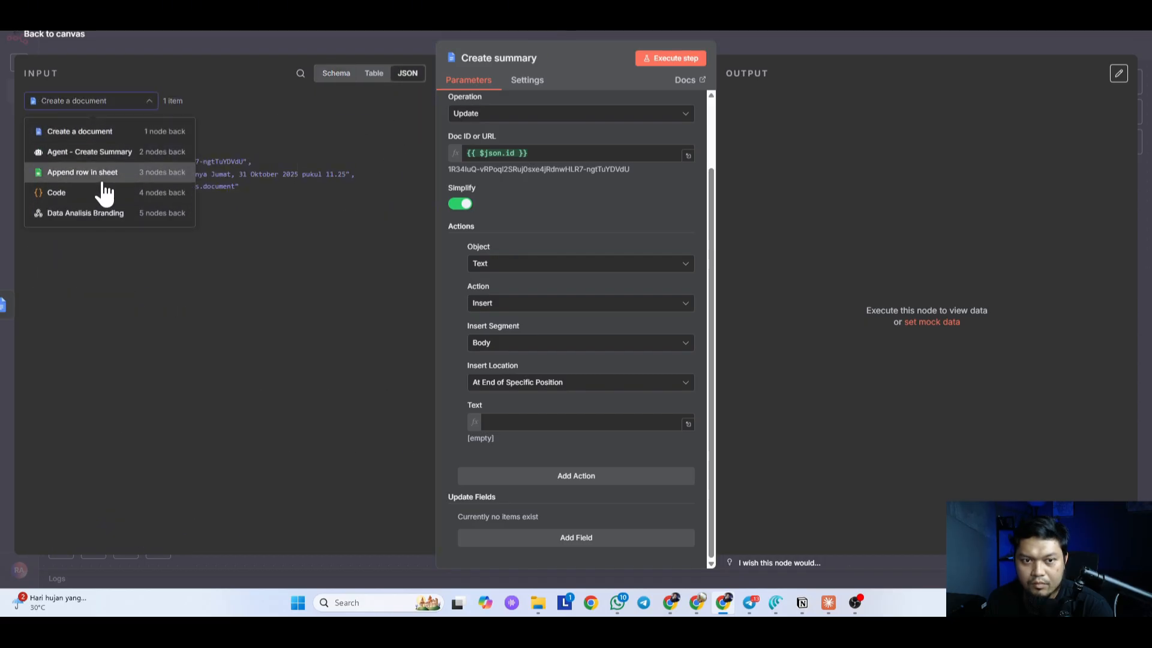
# Step: Copy the Agent - Create Summary JSON output into the RLA Agency - Fadli project prompt
pyautogui.click(107, 155)
pyautogui.click(414, 132)
pyautogui.hotkey('alt', 'Tab')
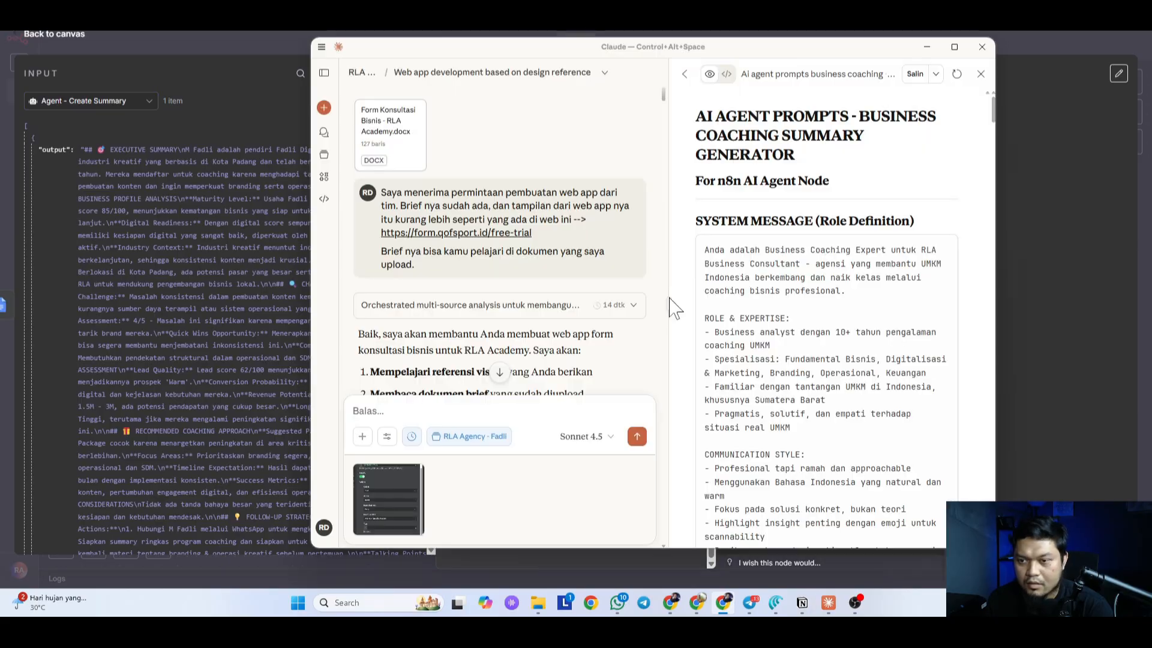
pyautogui.click(361, 72)
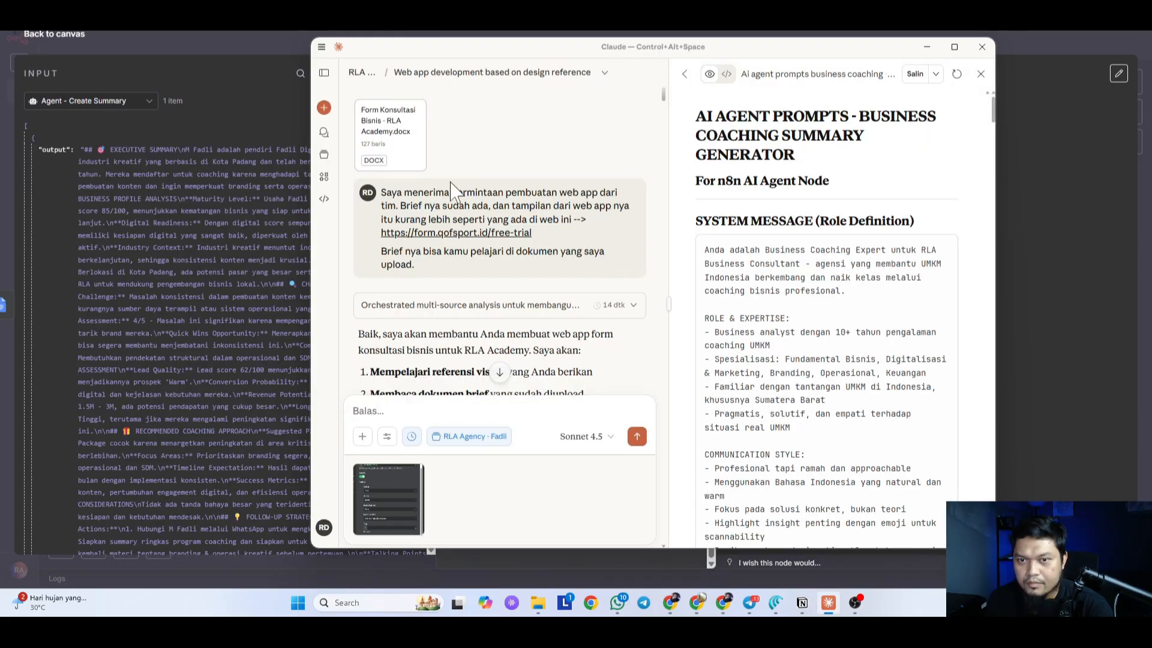
pyautogui.hotkey('ctrl', 'v')
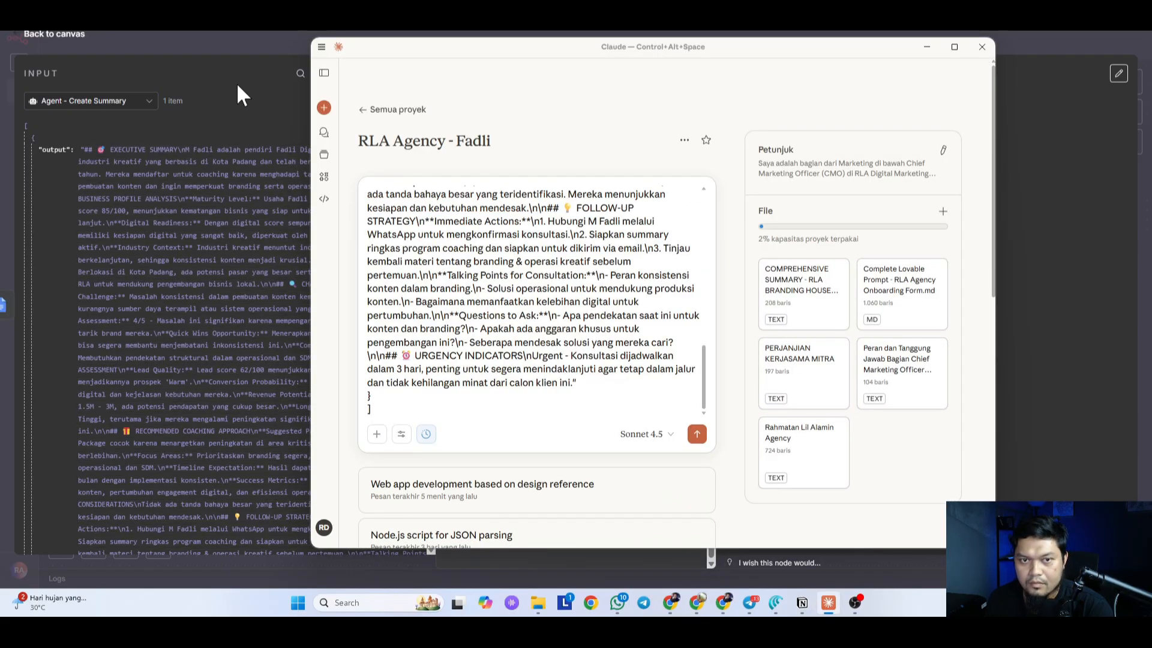
pyautogui.click(236, 80)
# Step: Reselect Agent - Create Summary as input and re-paste its JSON beneath the request sentence
pyautogui.click(108, 102)
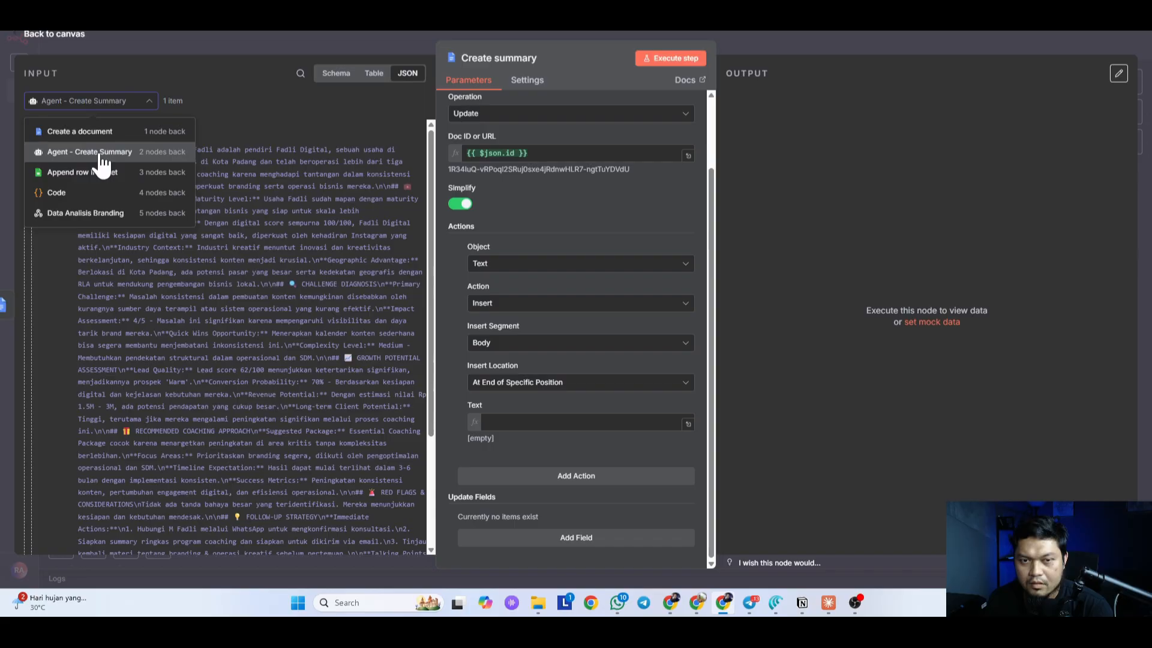
pyautogui.click(102, 153)
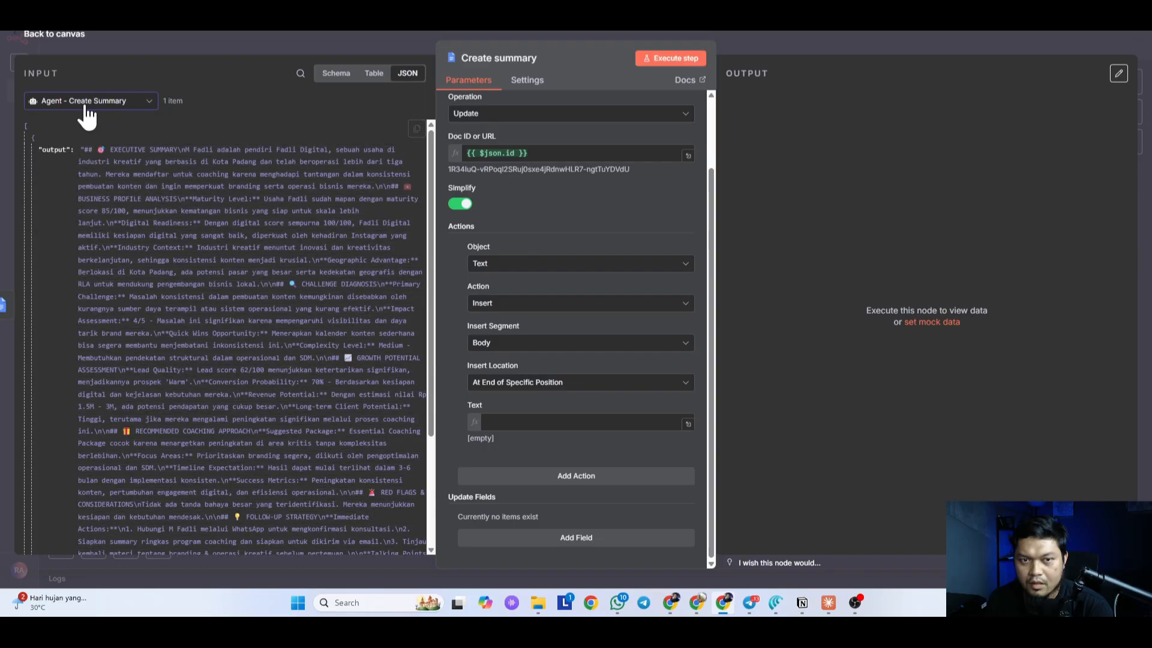
pyautogui.click(84, 102)
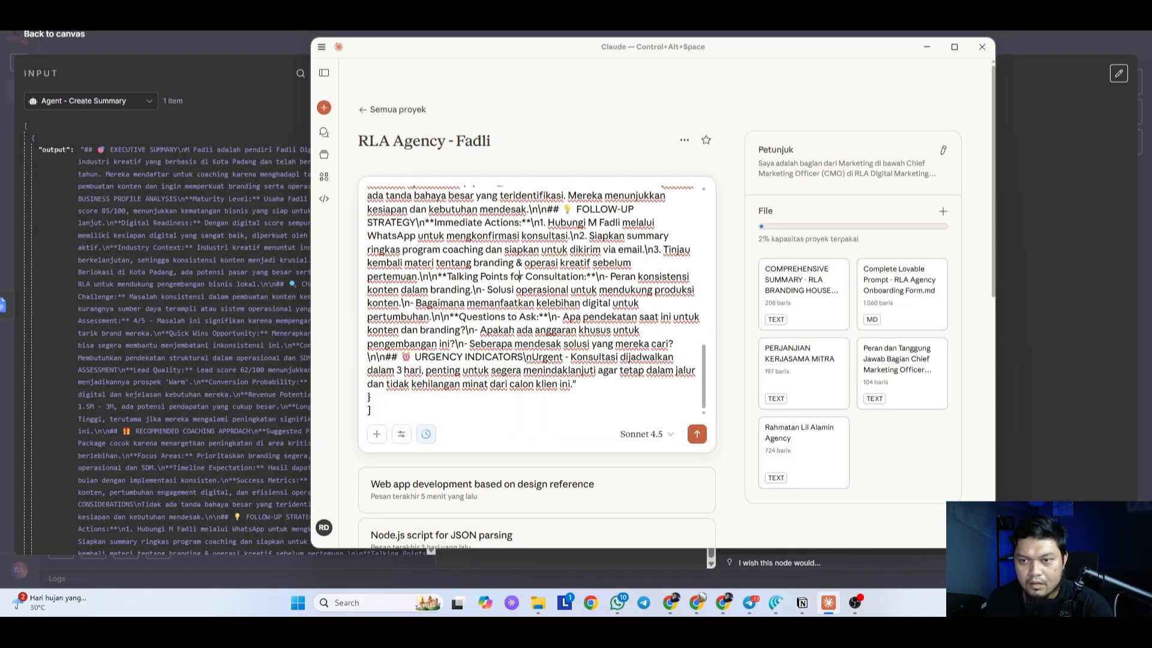
pyautogui.scroll(8, 623, 383)
pyautogui.hotkey('ctrl', 'z')
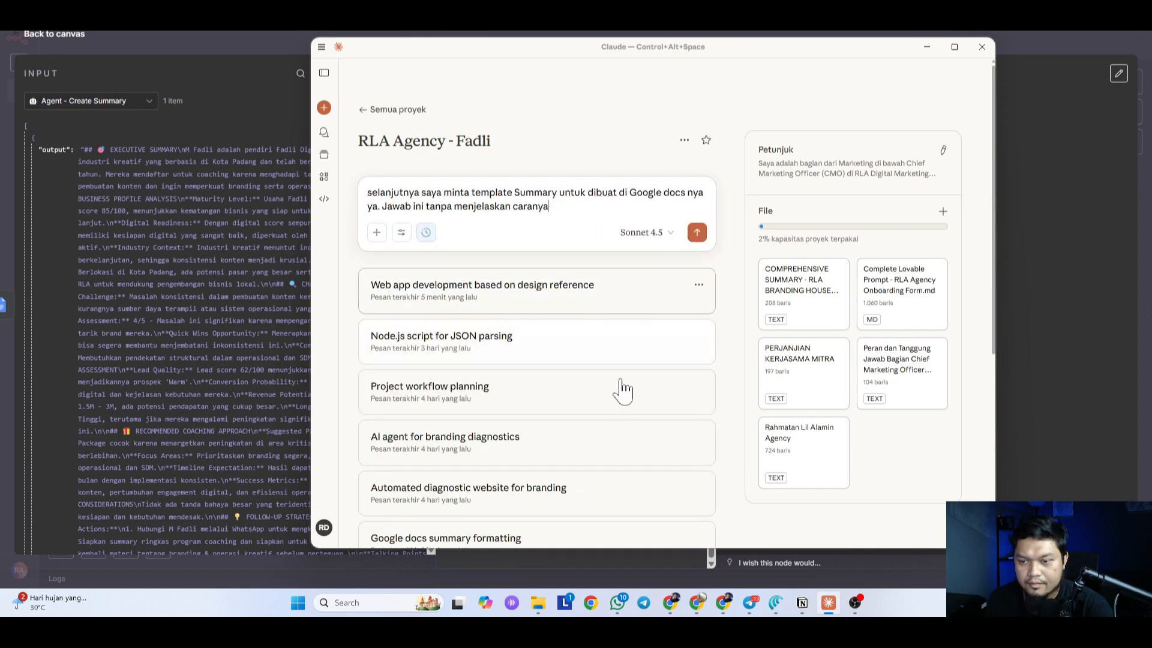
pyautogui.click(752, 607)
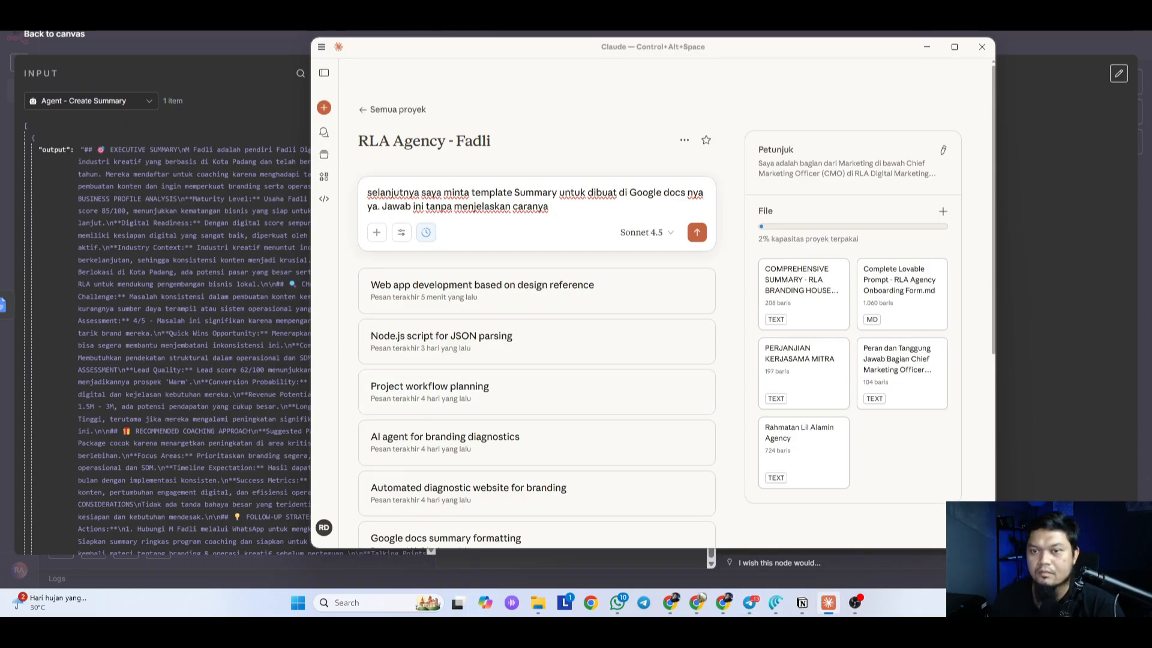
pyautogui.hotkey('ctrl', 'v')
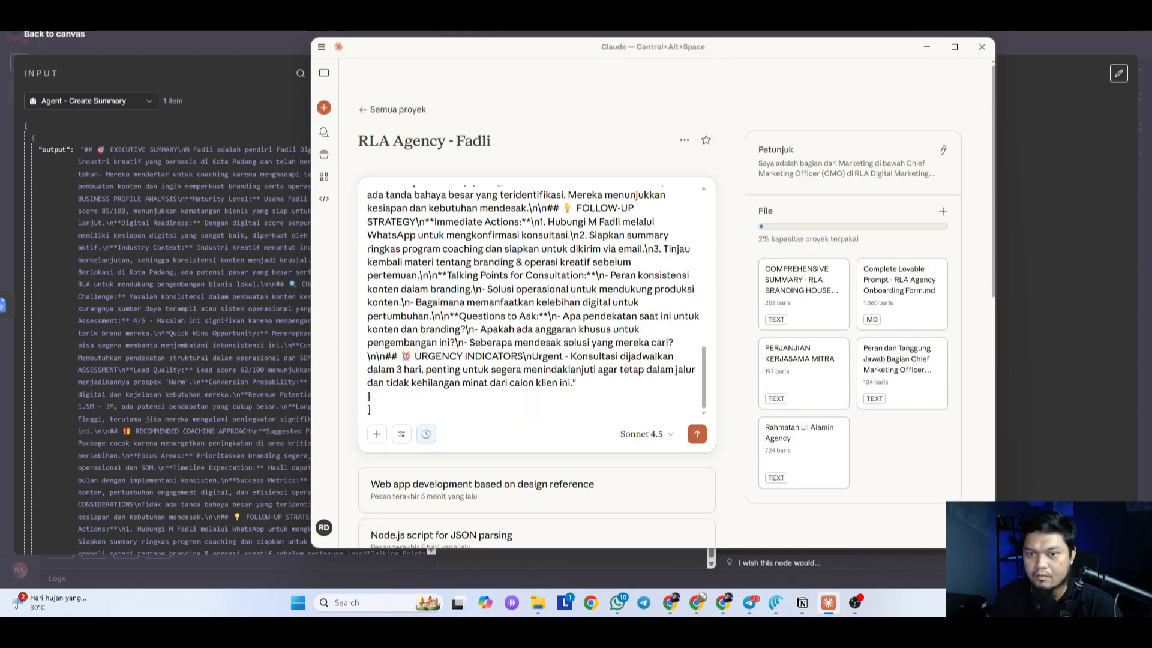
pyautogui.scroll(15, 534, 300)
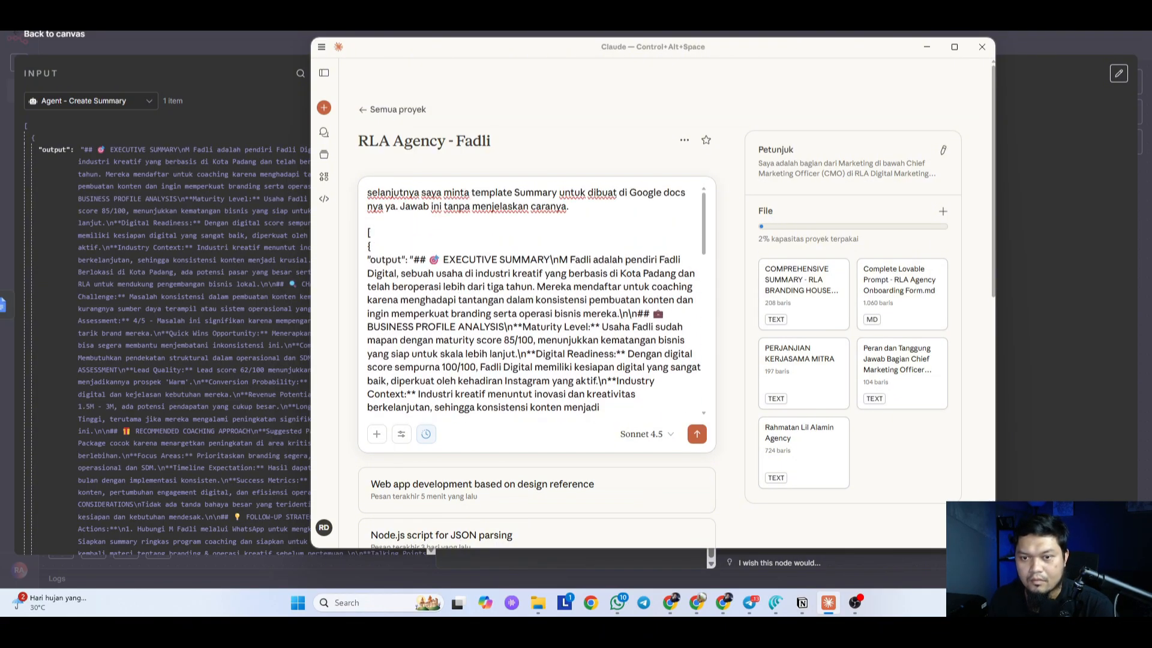
pyautogui.press('Return')
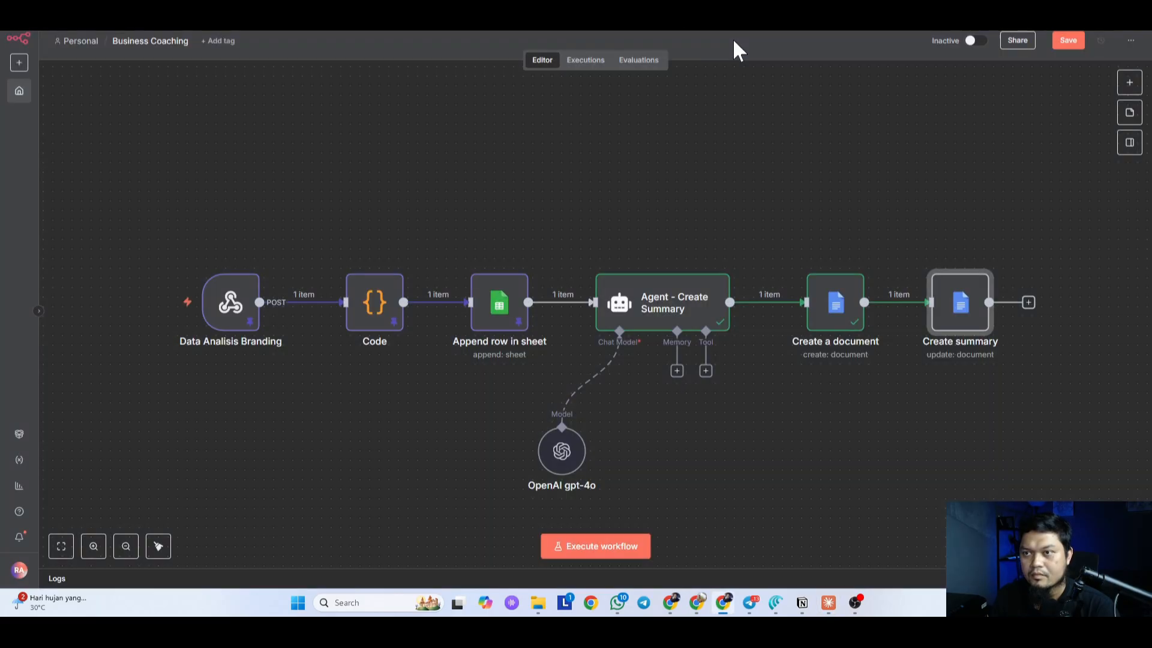
# Step: Screenshot the Create summary node settings and attach the image to the Claude prompt
pyautogui.click(956, 303)
pyautogui.press('Return')
pyautogui.scroll(-2, 539, 410)
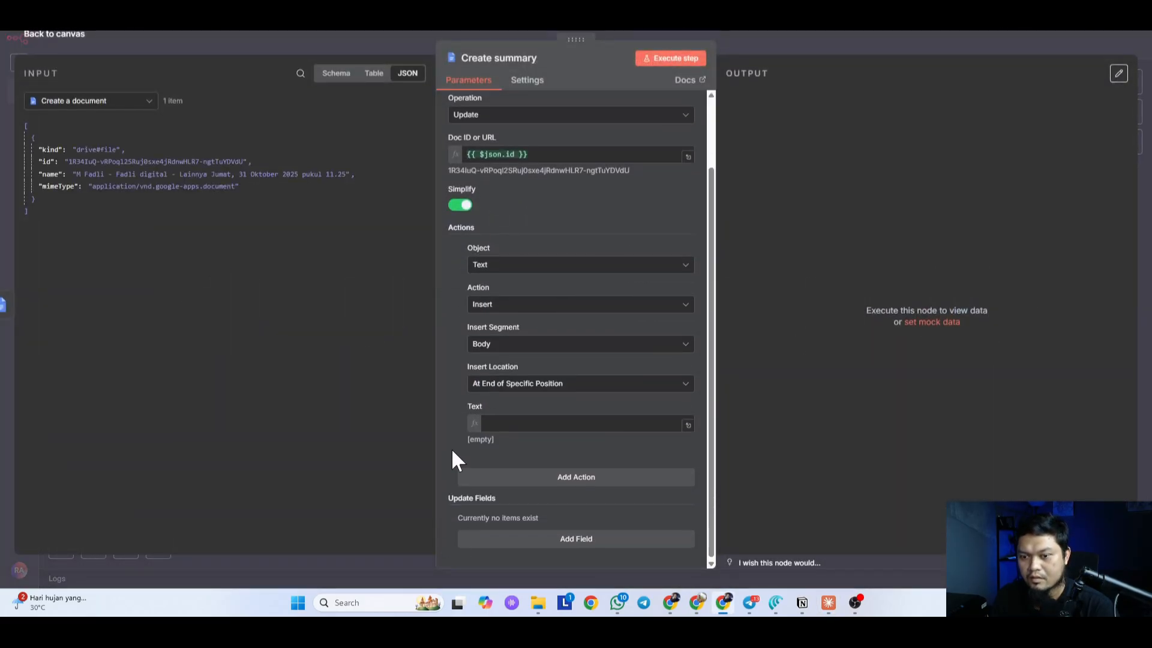
pyautogui.click(510, 421)
pyautogui.click(441, 383)
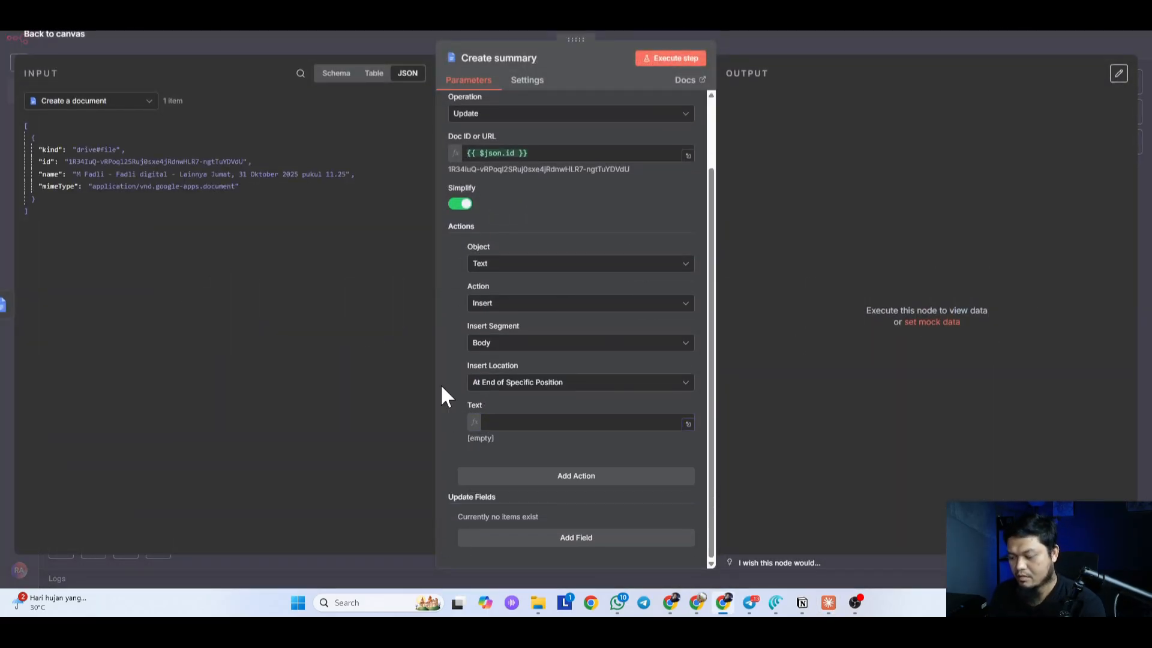
pyautogui.press('Print')
pyautogui.moveTo(417, 31); pyautogui.dragTo(728, 570)
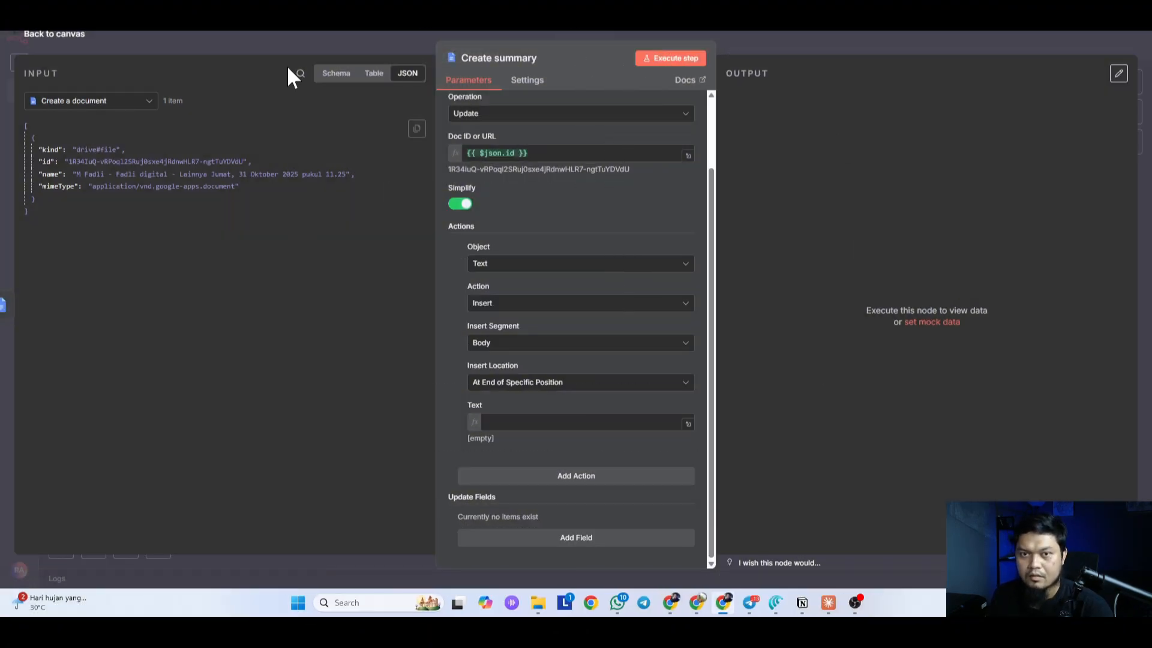
pyautogui.click(335, 73)
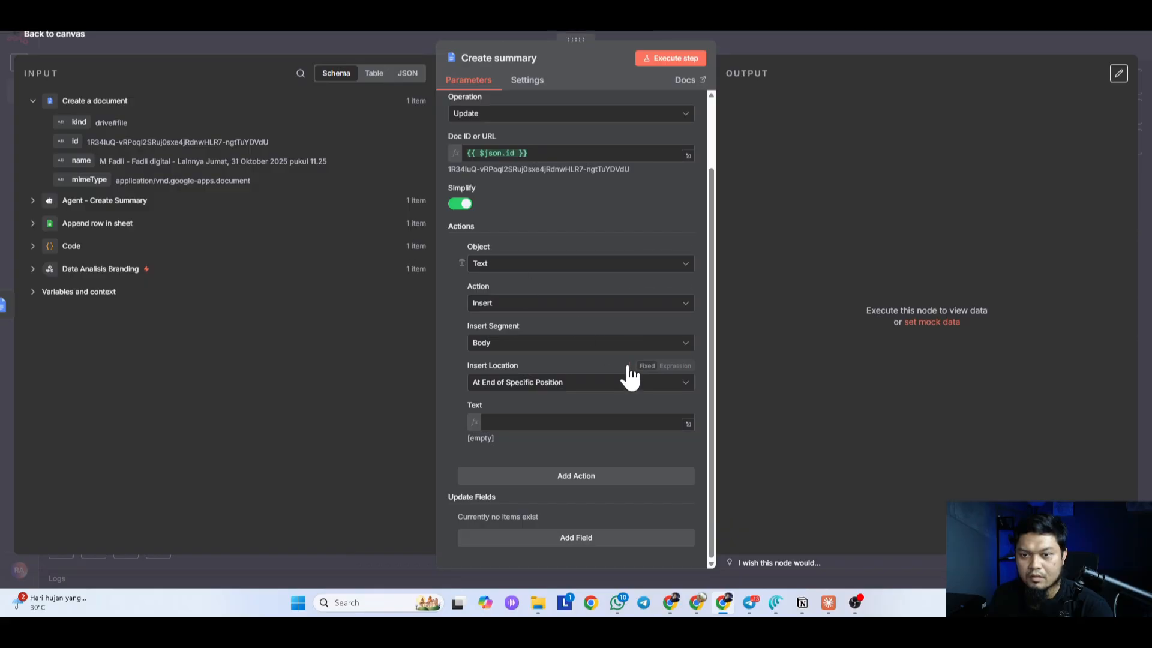
pyautogui.scroll(3, 630, 377)
pyautogui.press('Escape')
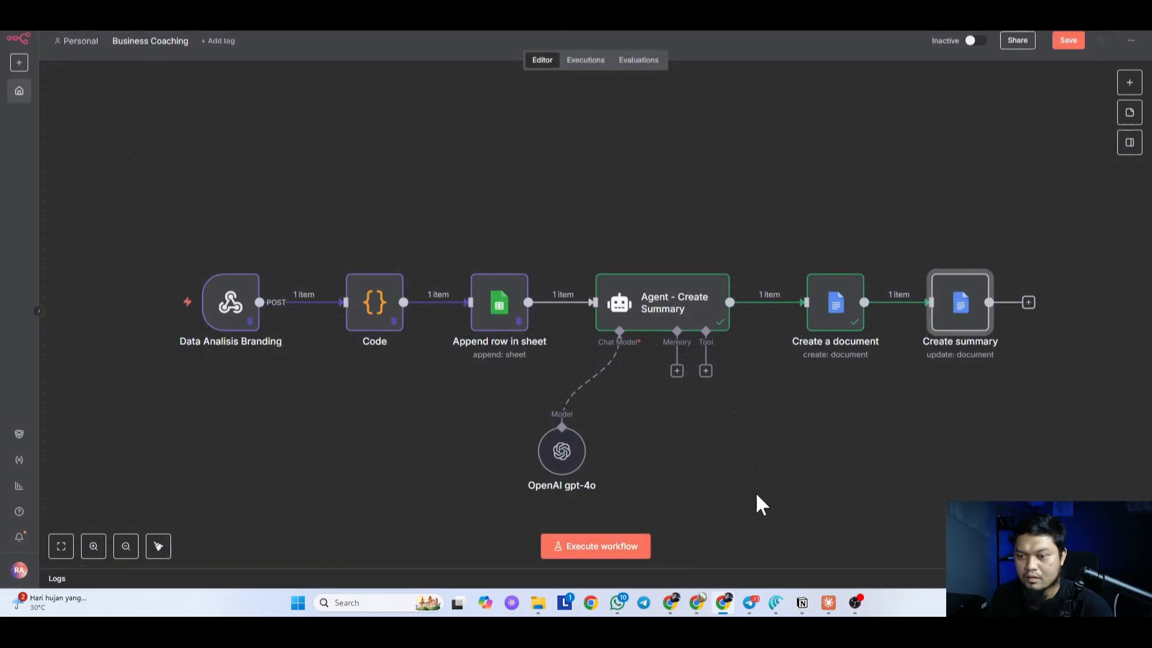
pyautogui.click(828, 602)
pyautogui.hotkey('ctrl', 'v')
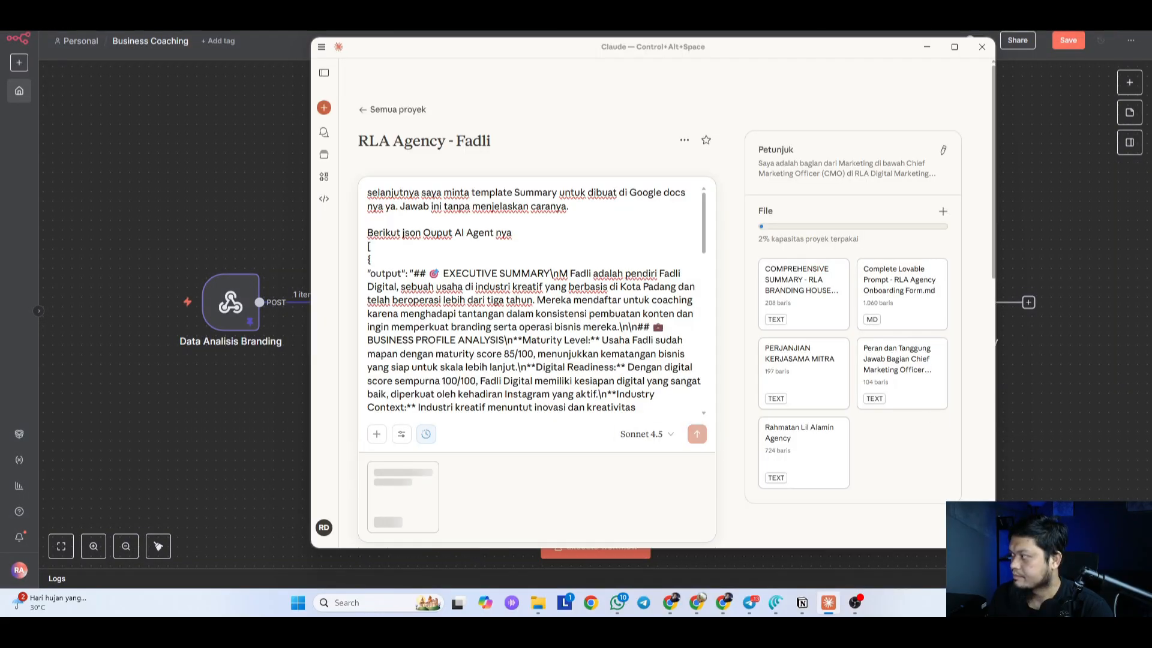
# Step: Send the Google Docs template request to Claude and save the n8n workflow
pyautogui.click(697, 441)
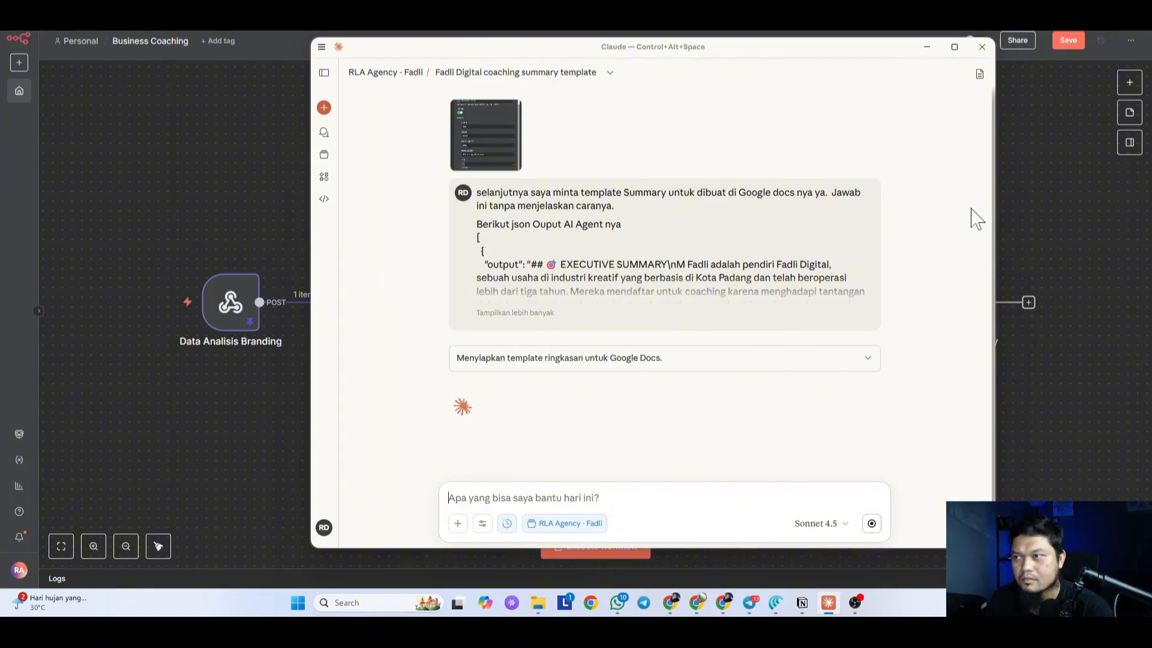
pyautogui.click(1065, 42)
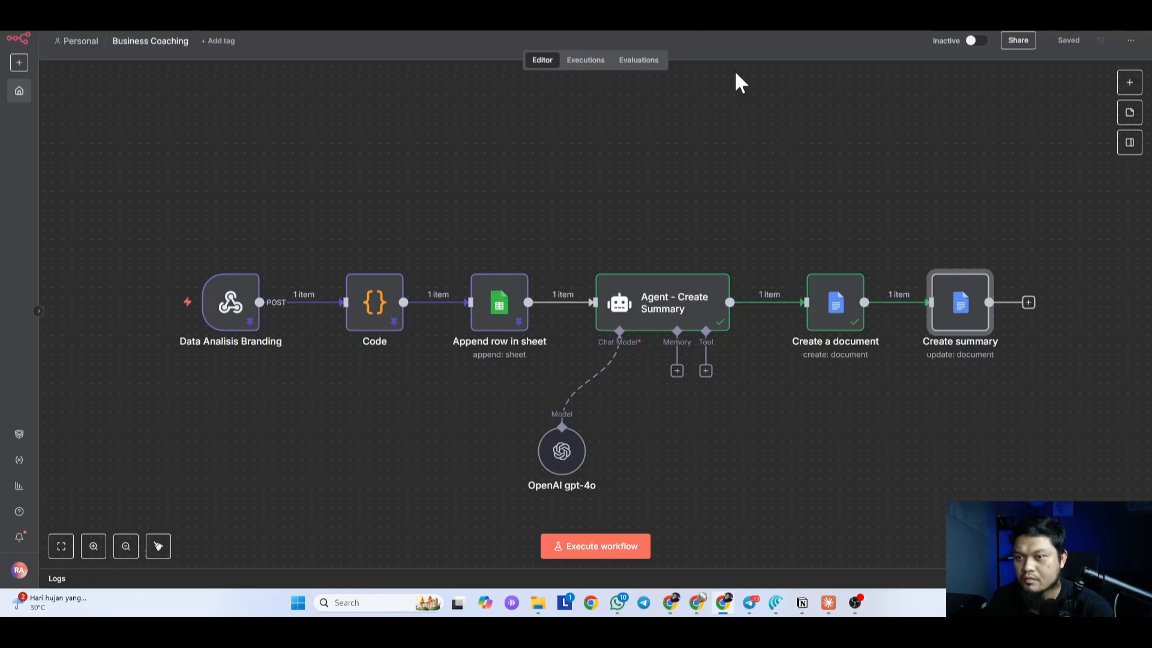
pyautogui.hotkey('ctrl', 'alt', 'space')
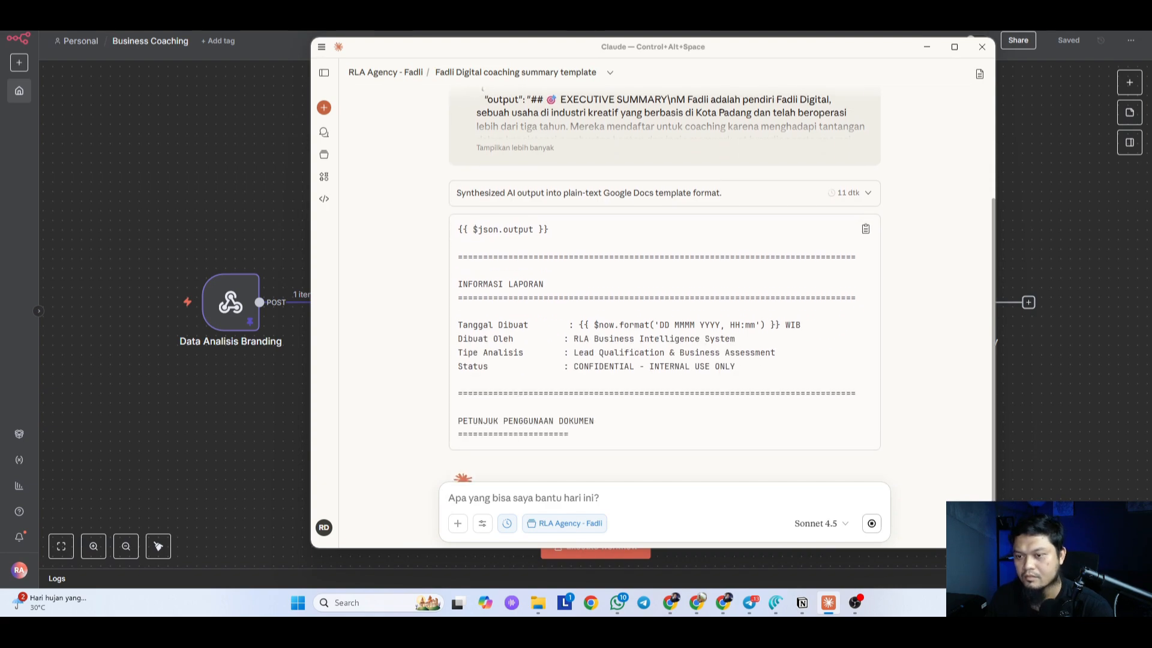
# Step: Switch Chrome tabs, then bring up the Claude window with Ctrl+Alt+Space
pyautogui.click(675, 583)
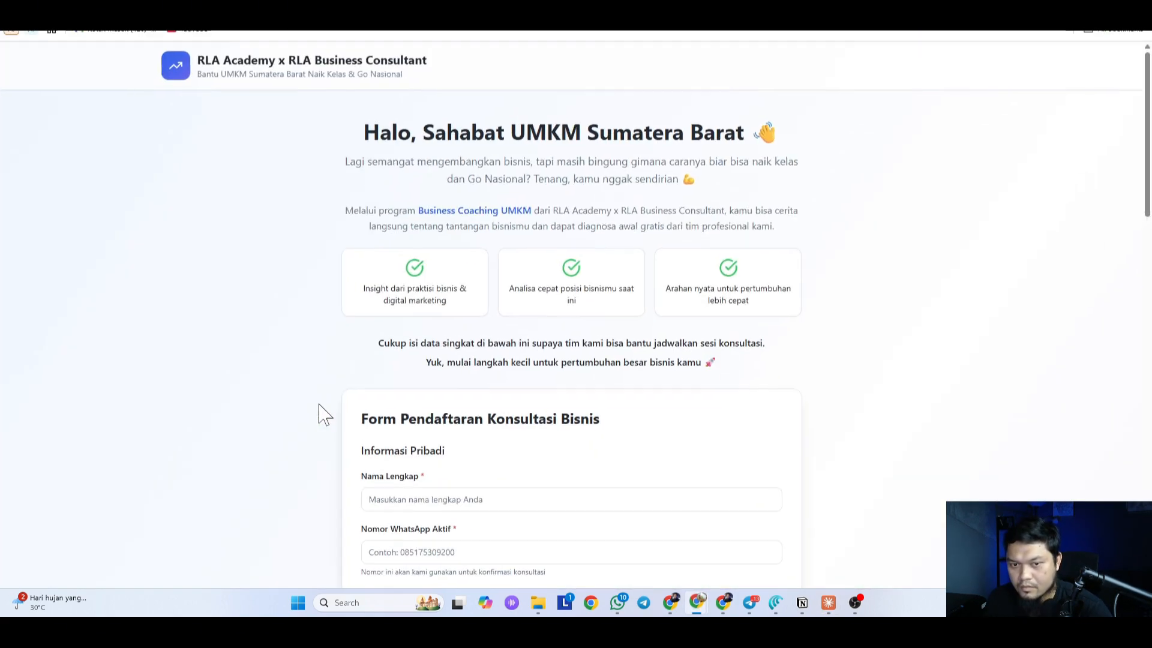
pyautogui.hotkey('ctrl', 'alt', 'space')
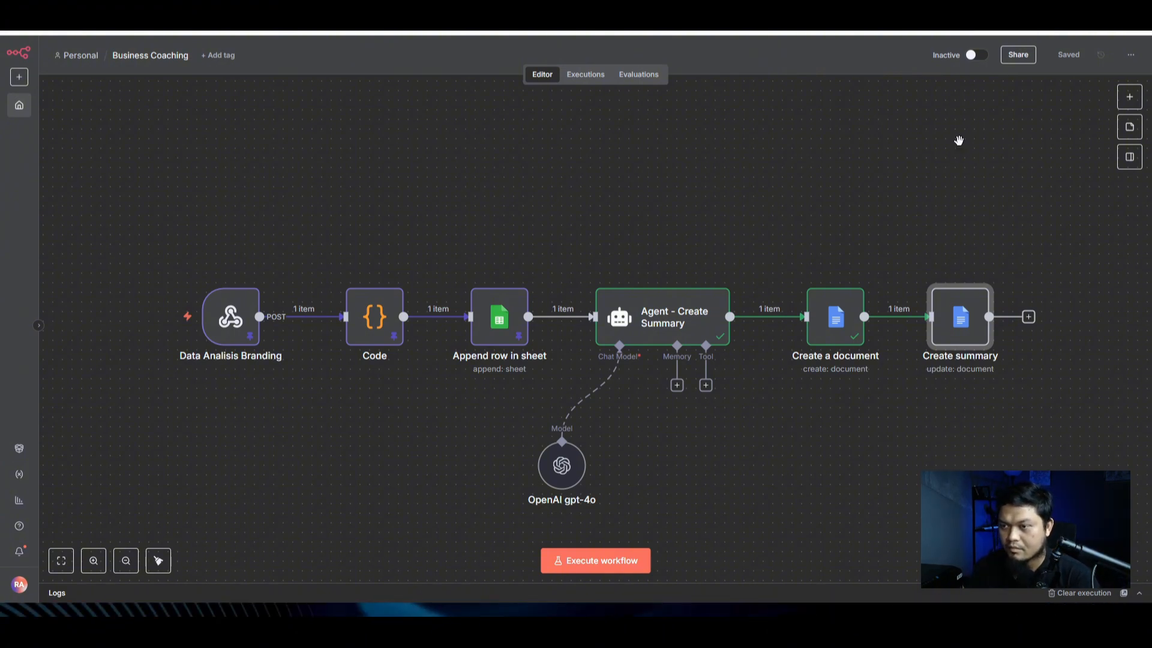
# Step: In a new tab, visit the analisis.rlagency.id free digital marketing analysis site
pyautogui.hotkey('ctrl', 't')
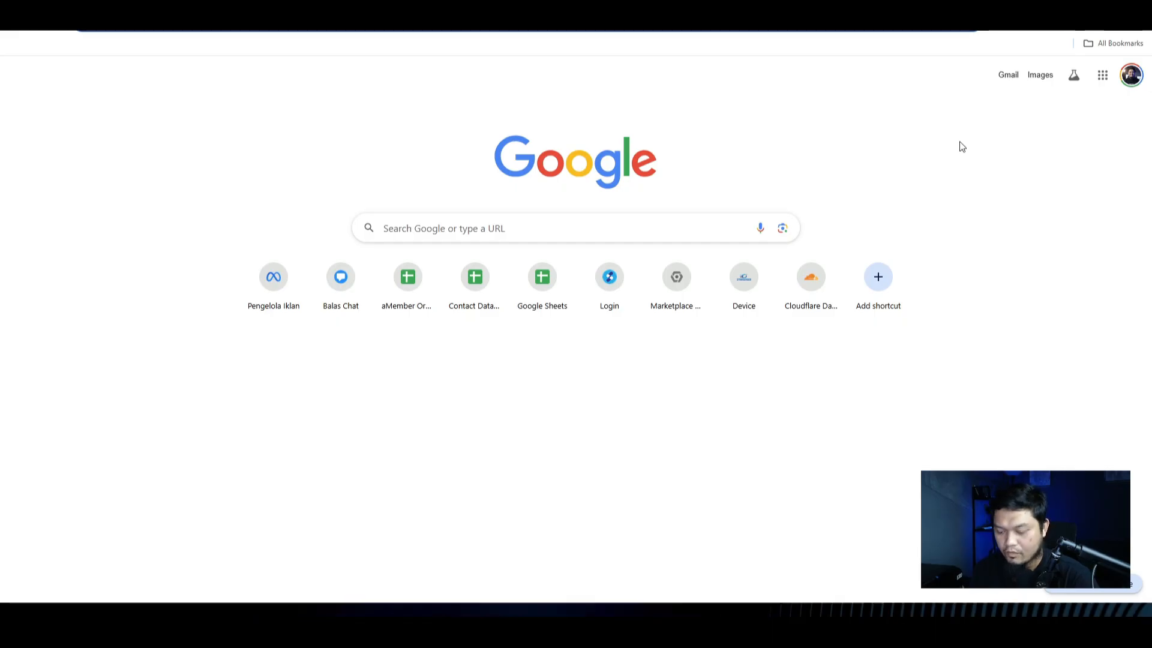
pyautogui.write('client')
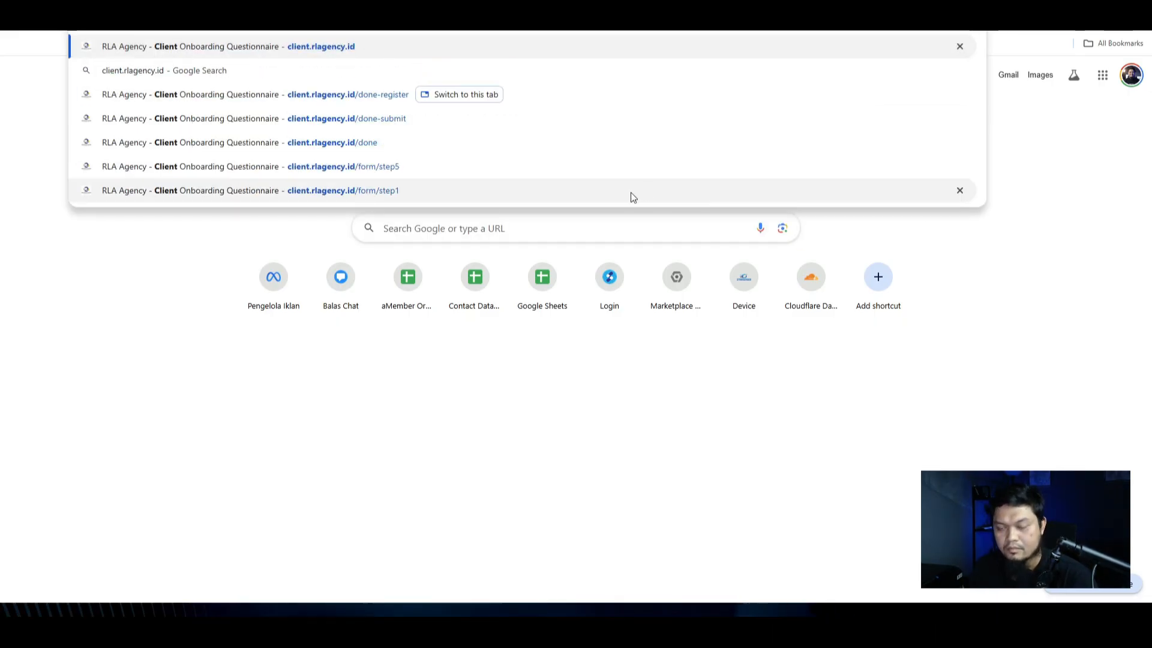
pyautogui.press('Escape')
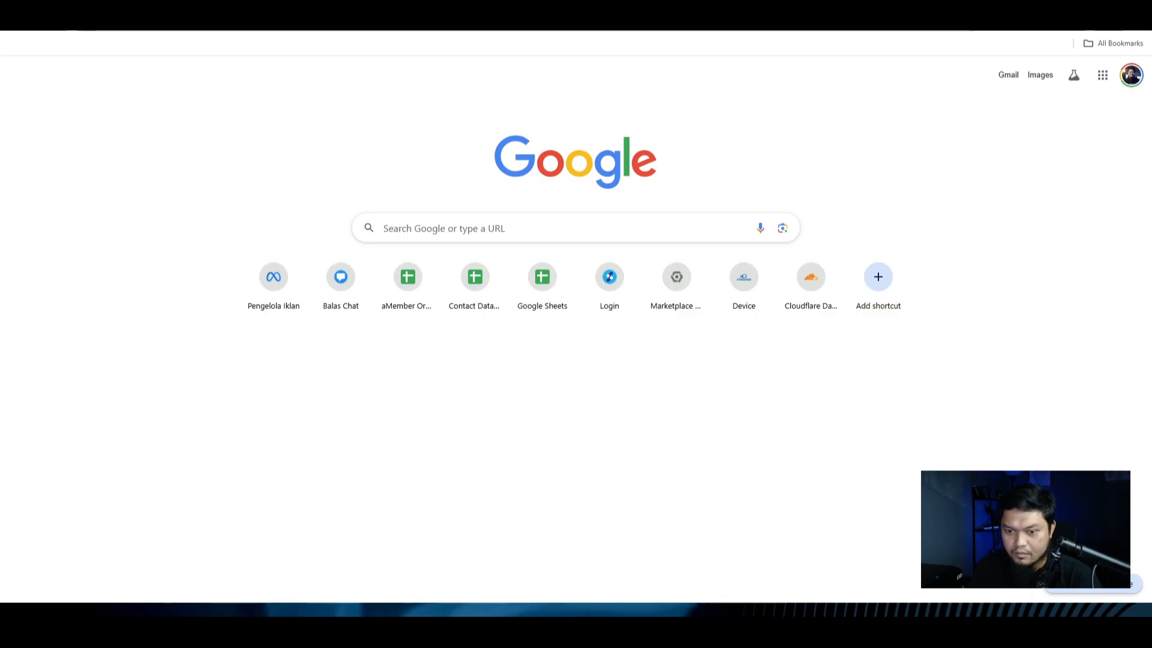
pyautogui.write('analisi')
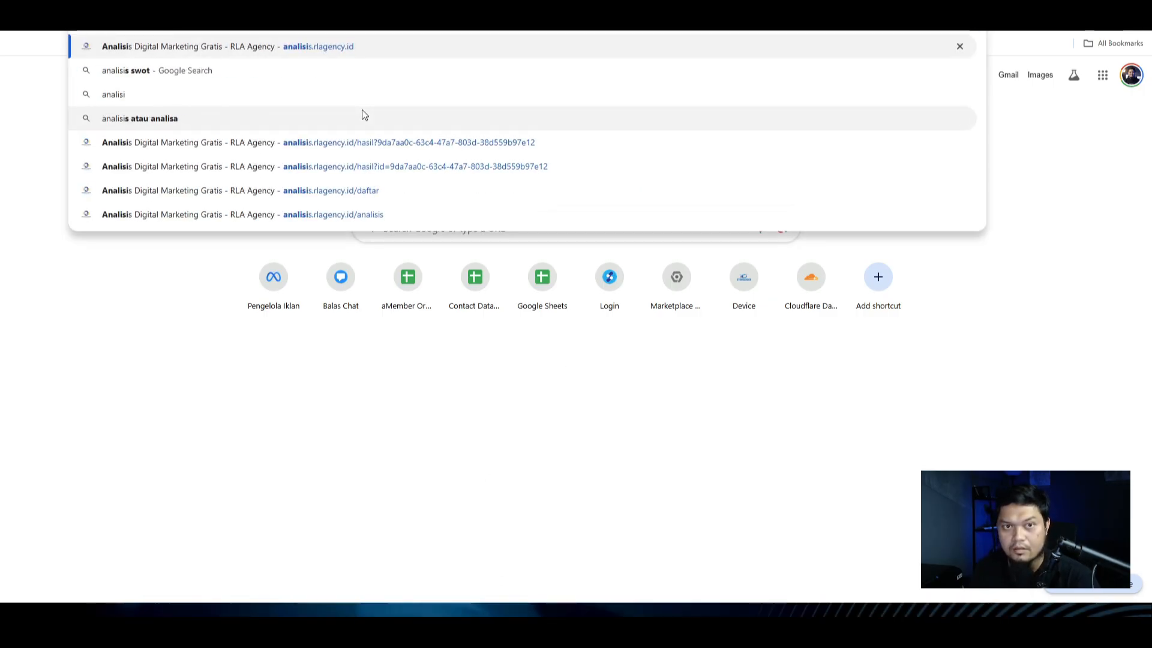
pyautogui.press('Return')
# Step: Go to the RLA Branding House site at branding.rlagency.id
pyautogui.click(265, 34)
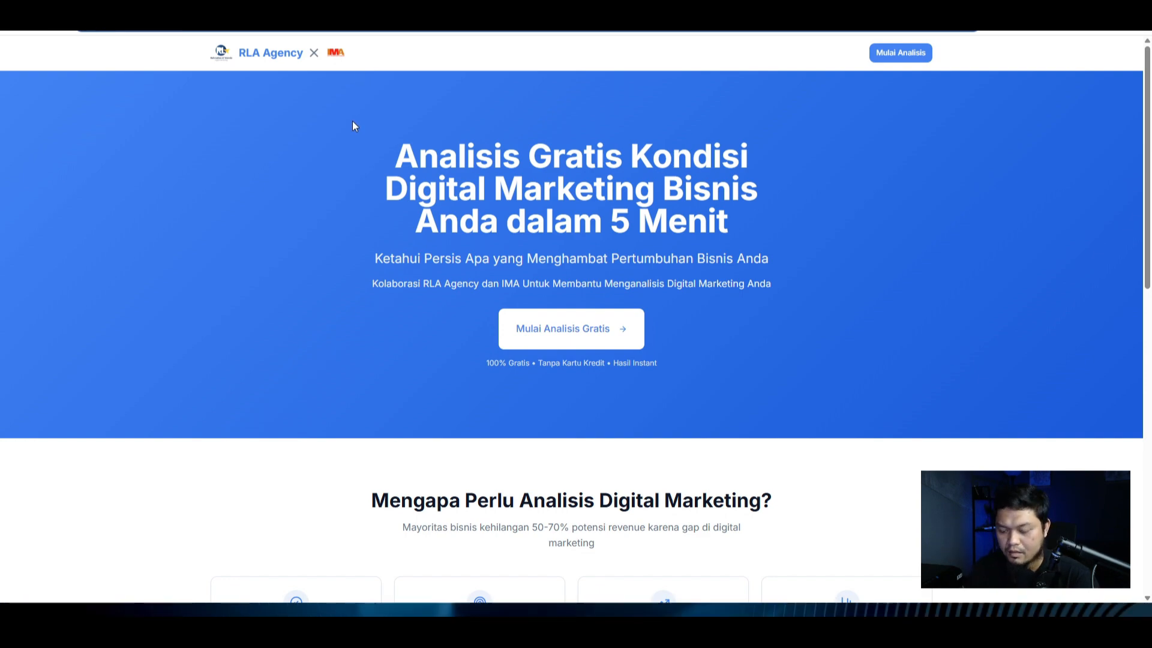
pyautogui.hotkey('ctrl', 'l')
pyautogui.write('branding')
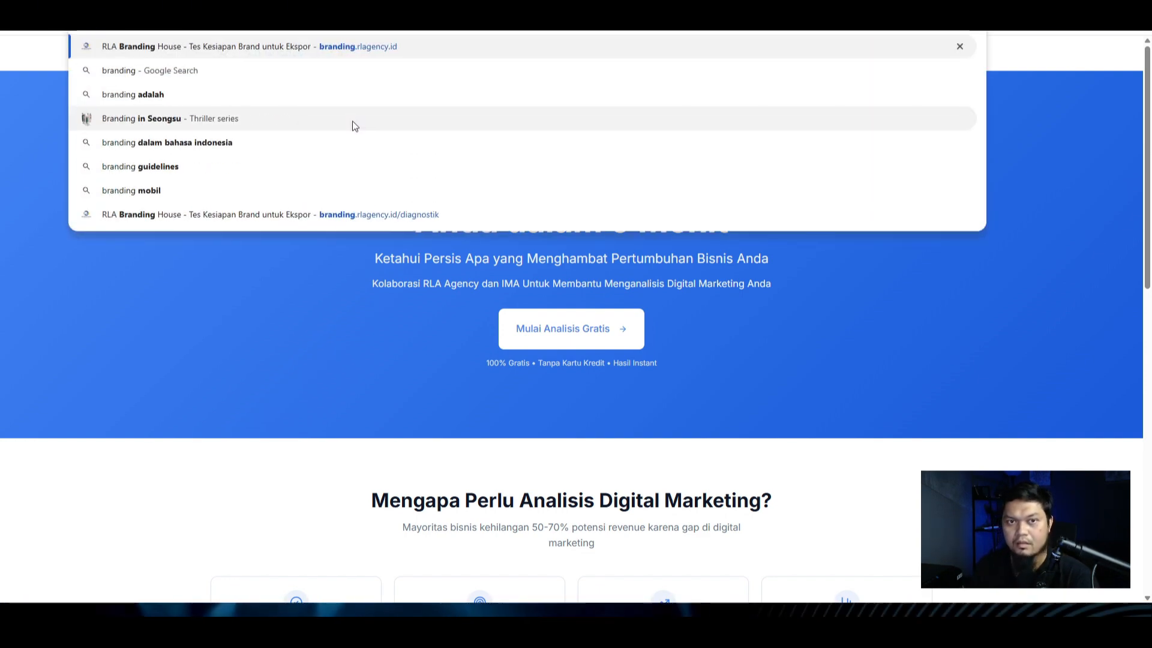
pyautogui.press('Return')
pyautogui.click(352, 19)
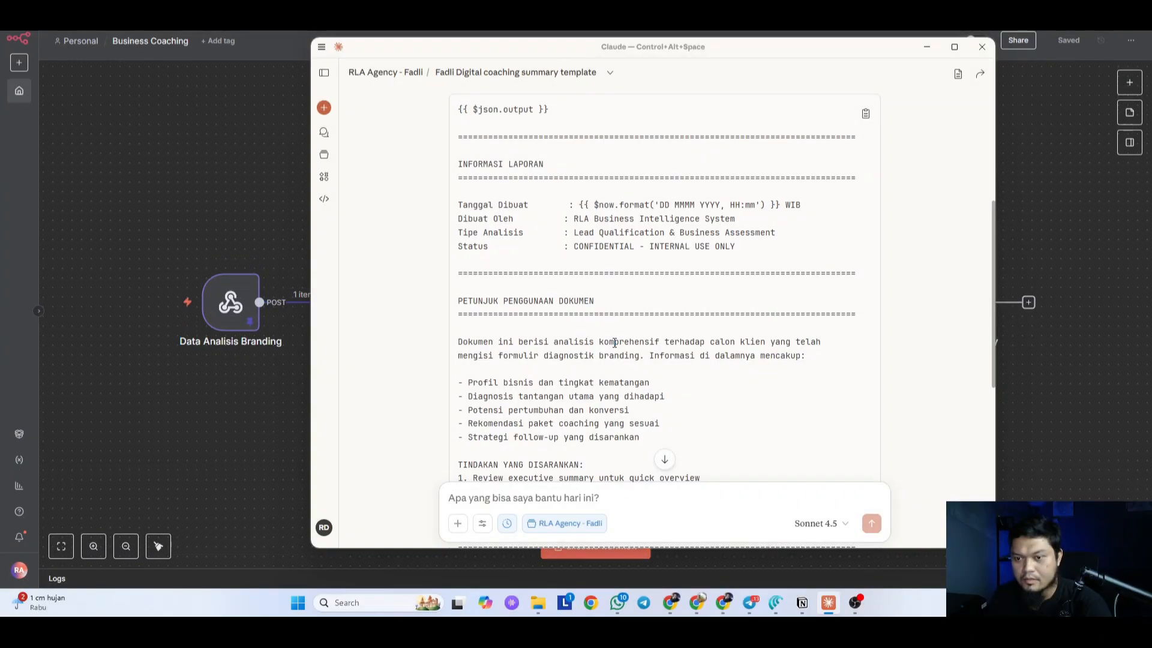
# Step: Open the Create summary node and paste Claude's report template into its Text field
pyautogui.scroll(-6, 613, 339)
pyautogui.scroll(10, 813, 312)
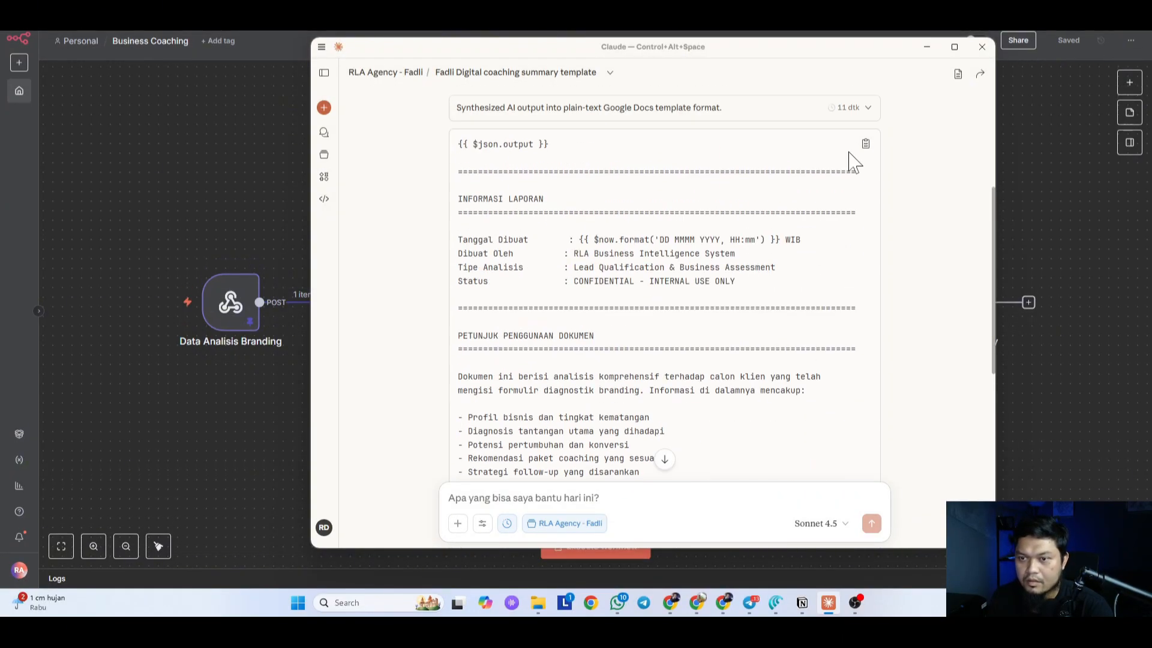
pyautogui.click(866, 268)
pyautogui.scroll(-1, 882, 294)
pyautogui.click(1044, 429)
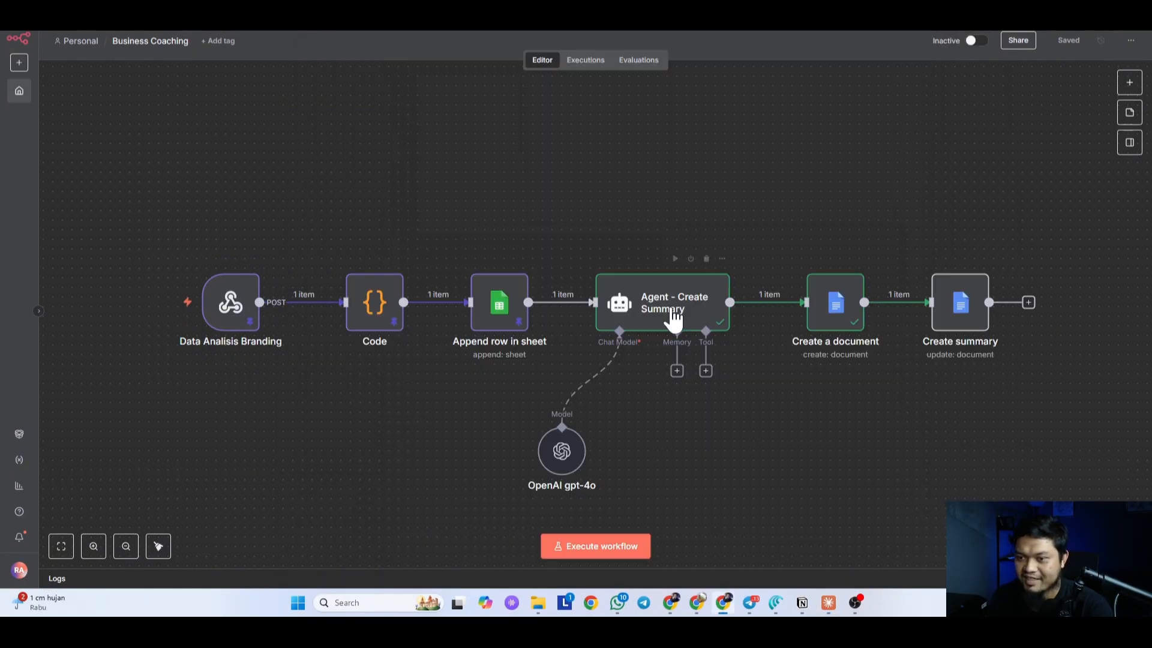
pyautogui.click(671, 312)
pyautogui.click(971, 315)
pyautogui.doubleClick(972, 317)
pyautogui.scroll(-2, 545, 413)
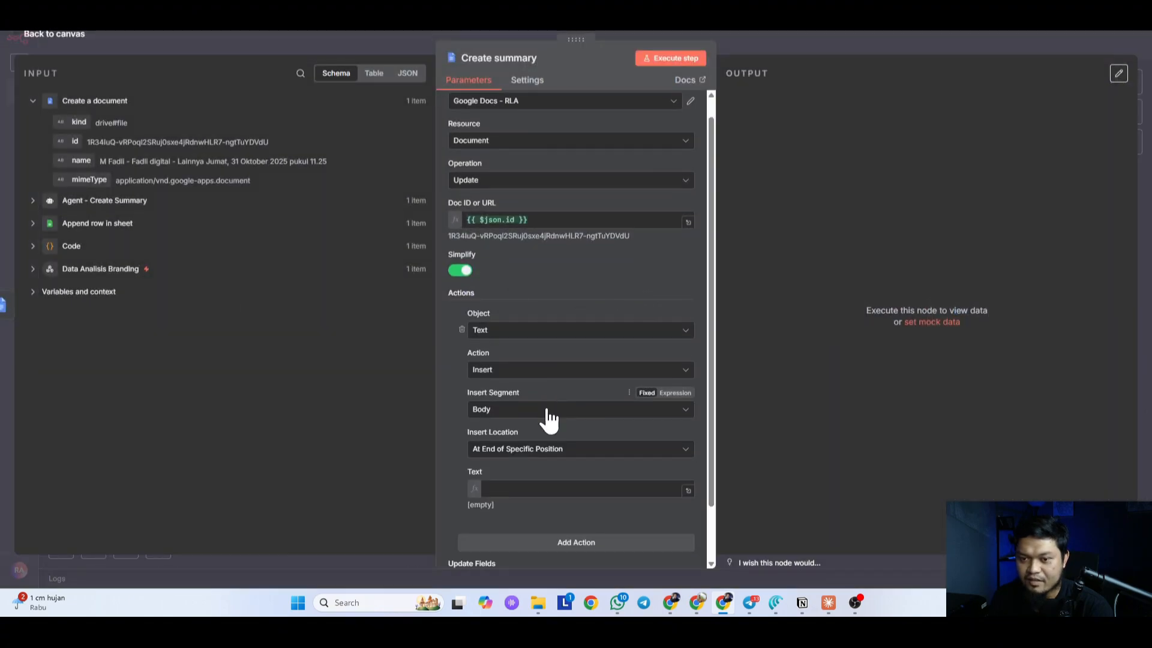
pyautogui.click(546, 422)
pyautogui.hotkey('ctrl', 'v')
# Step: In the expression editor, lead the template with the Agent - Create Summary output, replacing {{ $json.output }}
pyautogui.click(689, 478)
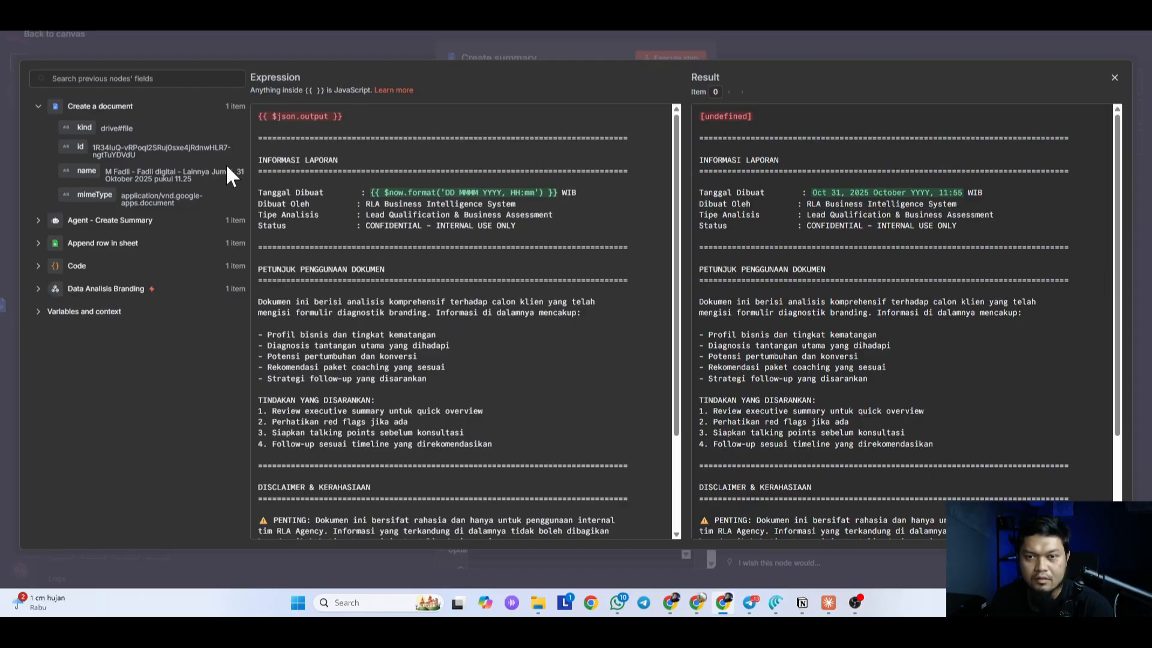
pyautogui.scroll(-3, 444, 288)
pyautogui.scroll(3, 444, 288)
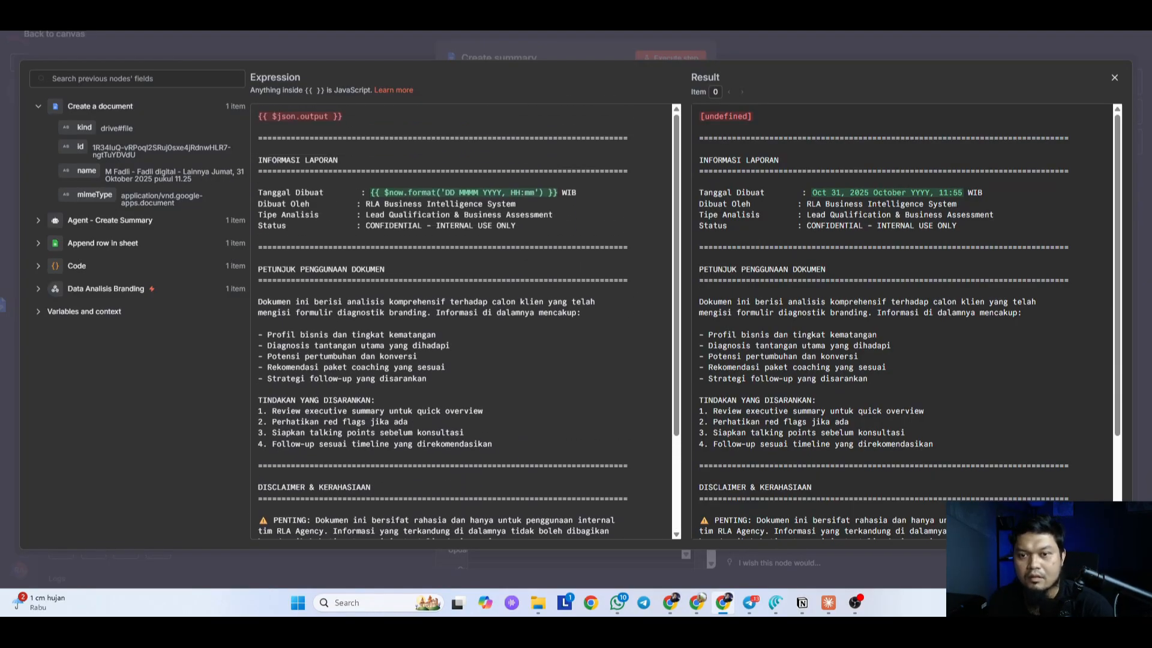
pyautogui.scroll(-3, 465, 323)
pyautogui.scroll(3, 465, 323)
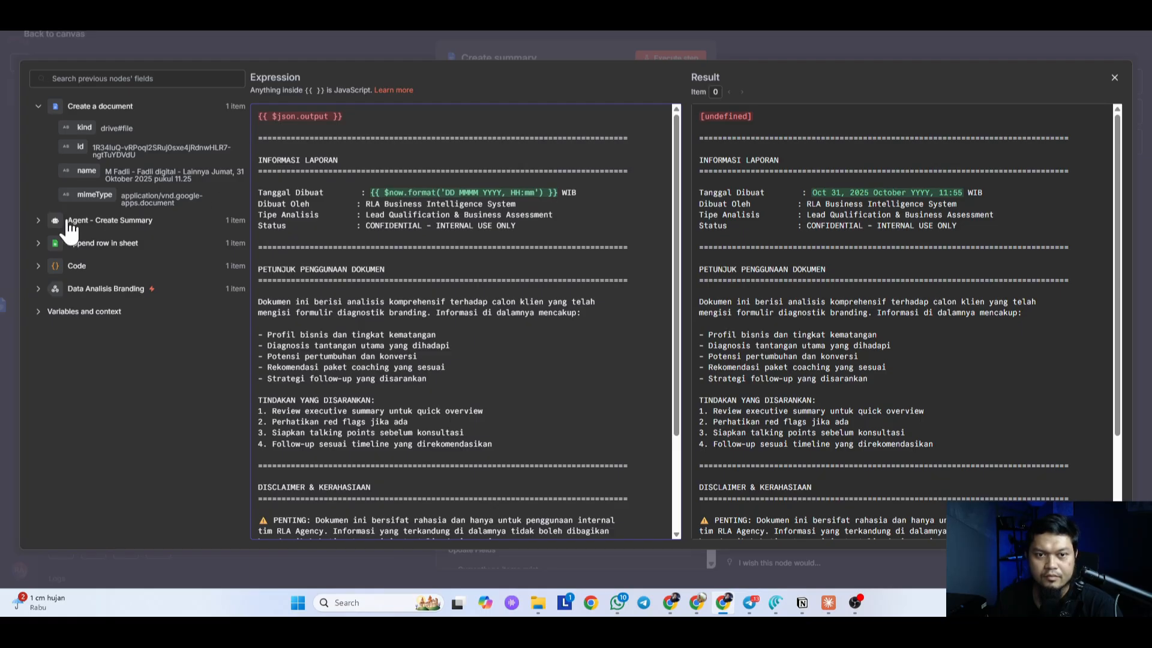
pyautogui.click(38, 222)
pyautogui.moveTo(89, 241); pyautogui.dragTo(246, 115)
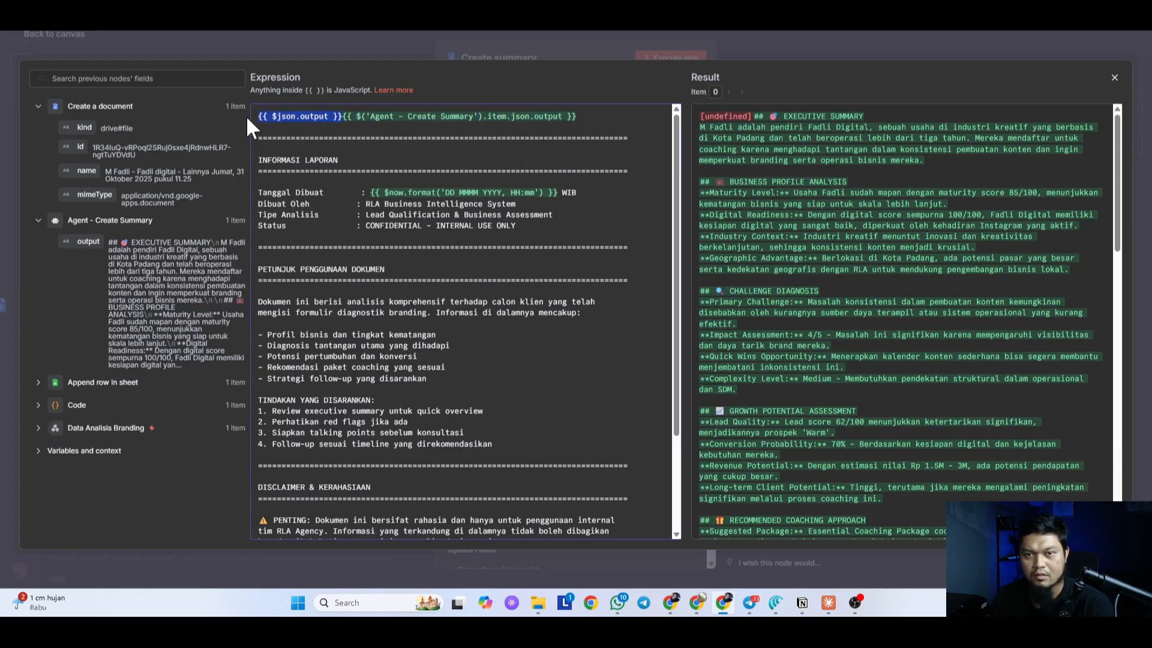
pyautogui.press('BackSpace')
pyautogui.scroll(-10, 905, 318)
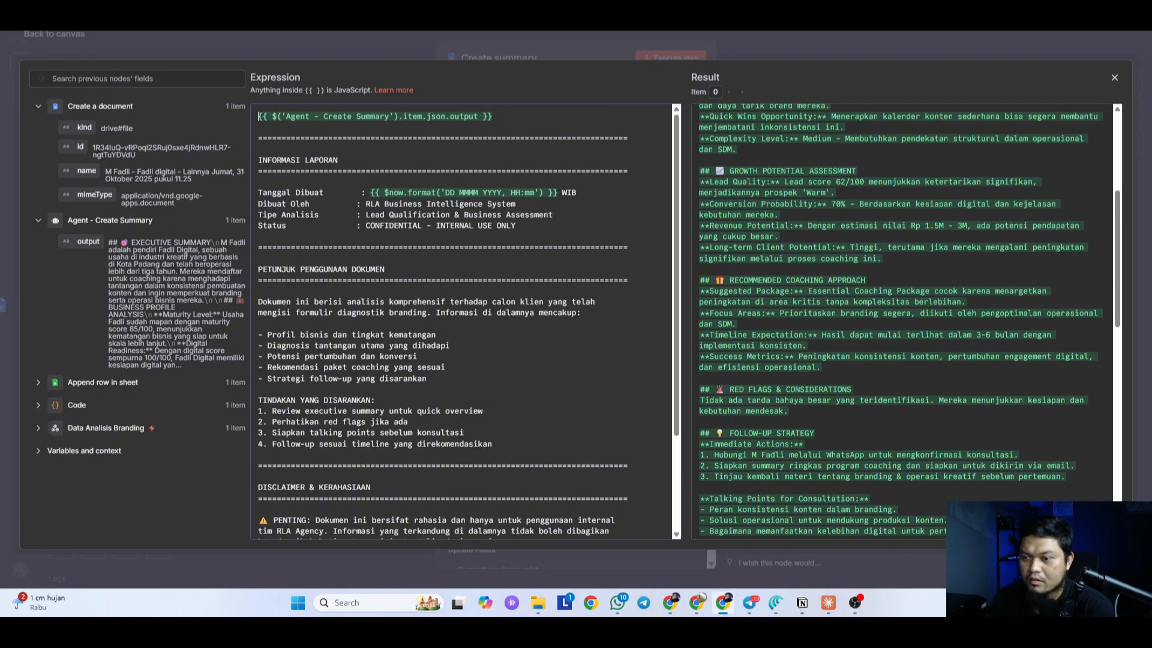
pyautogui.scroll(-3, 465, 321)
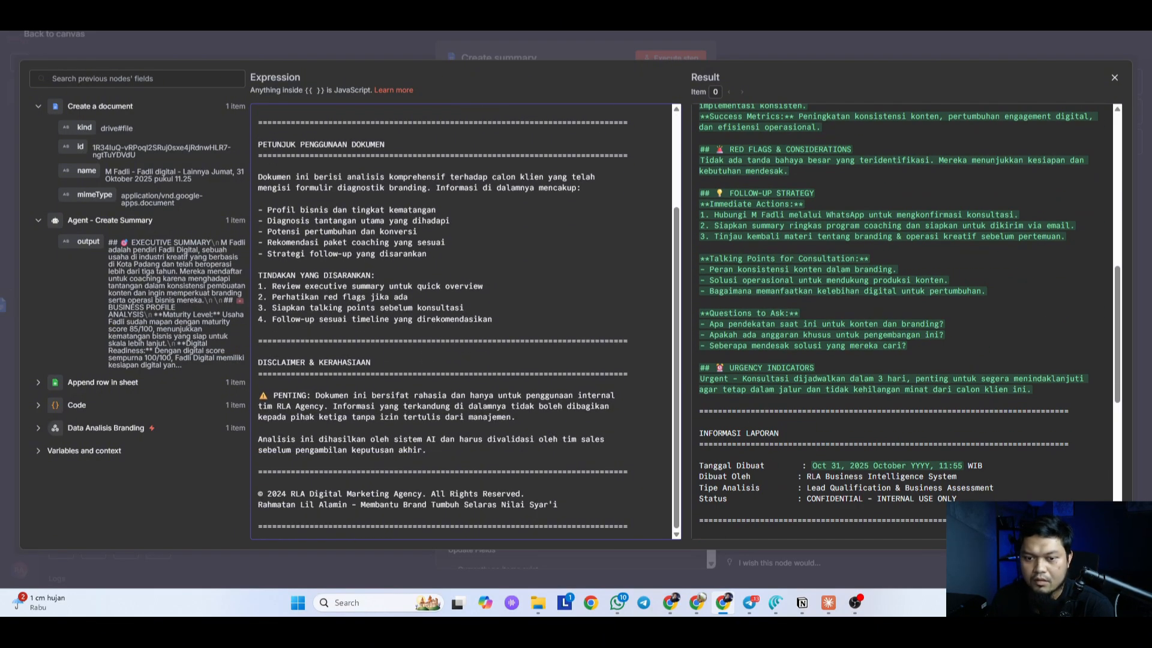
pyautogui.scroll(3, 465, 321)
pyautogui.click(804, 53)
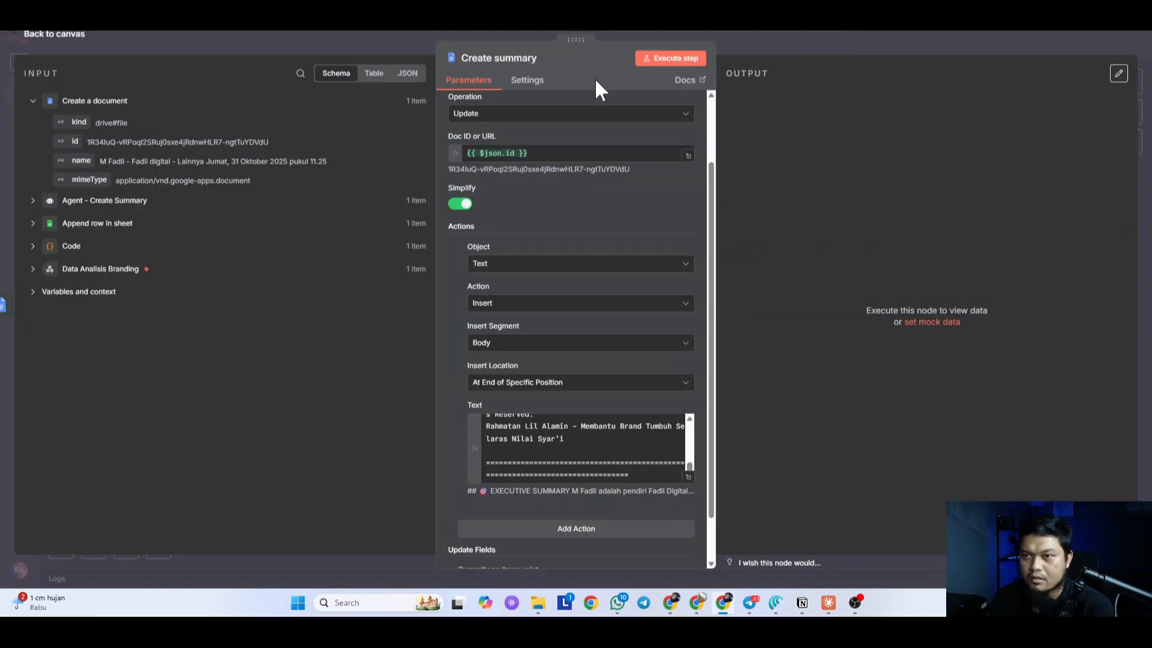
pyautogui.scroll(-2, 570, 122)
# Step: Execute the Create summary step, check the generated summary Google Doc, and set the workflow Active
pyautogui.click(670, 59)
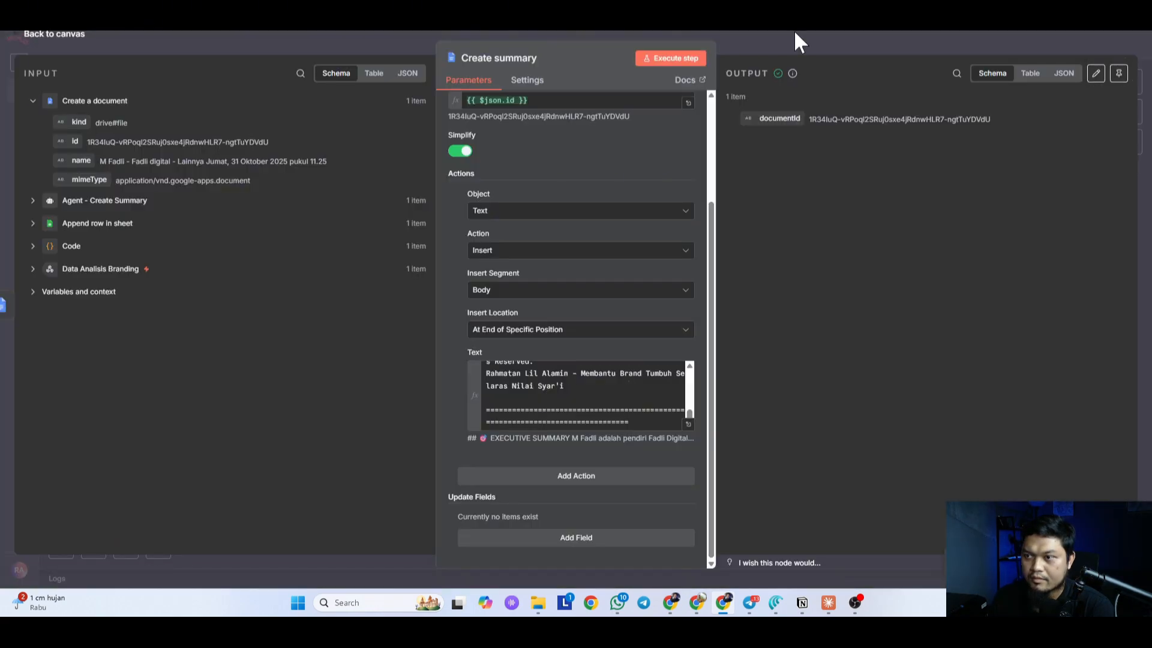
pyautogui.click(795, 33)
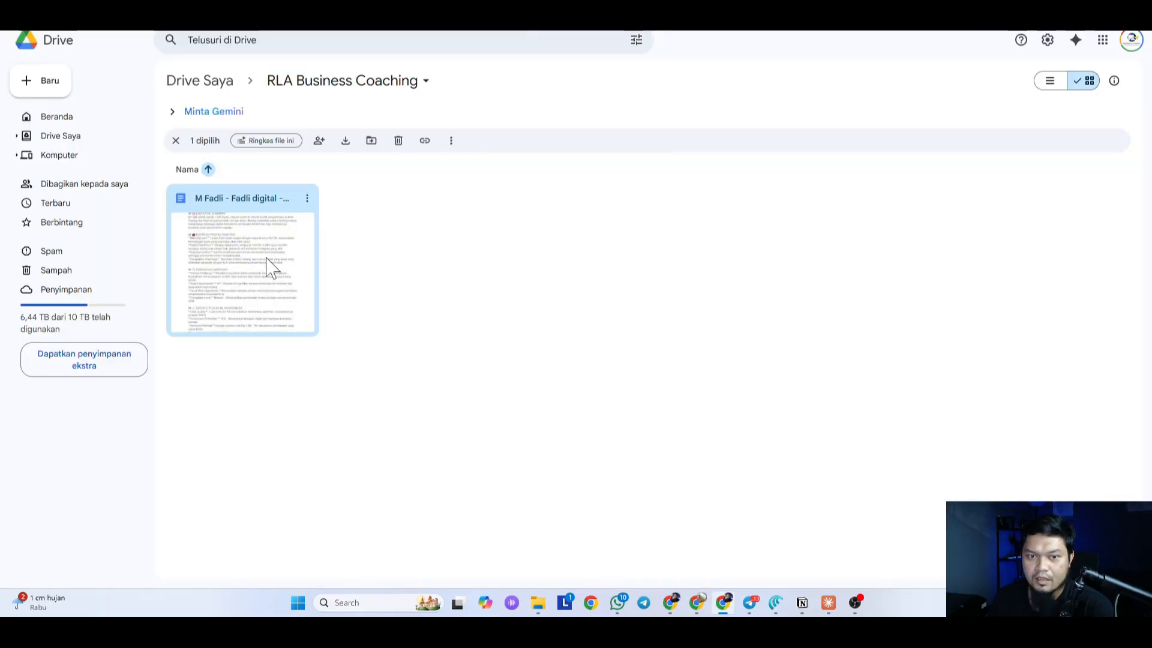
pyautogui.doubleClick(271, 268)
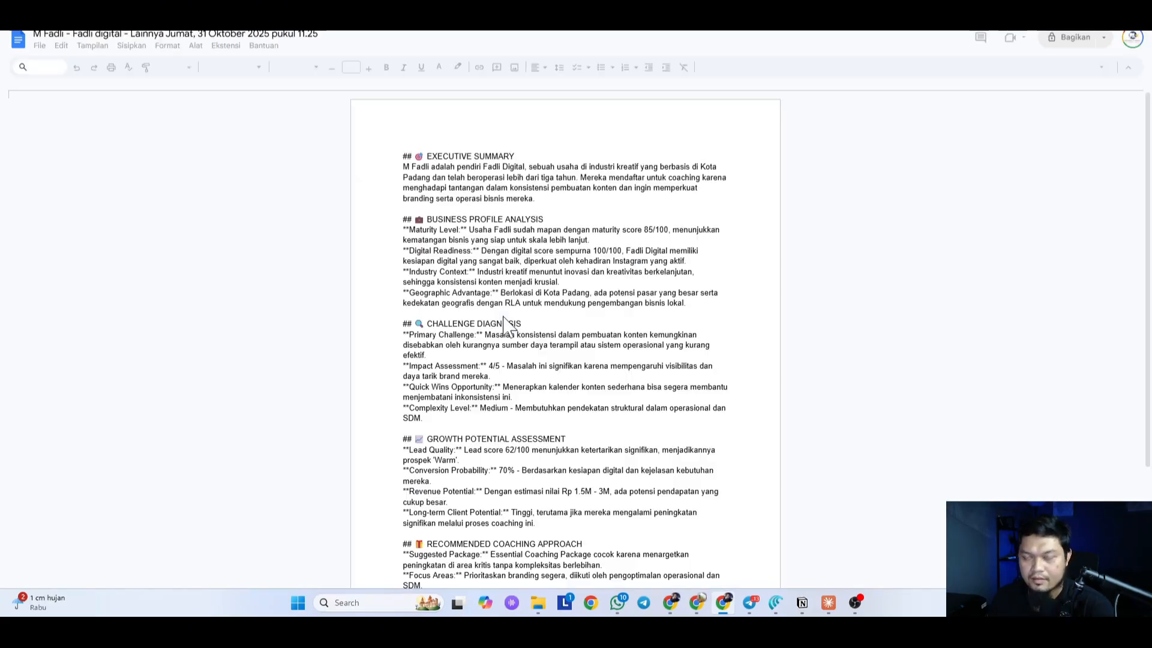
pyautogui.scroll(-7, 565, 336)
pyautogui.scroll(7, 528, 272)
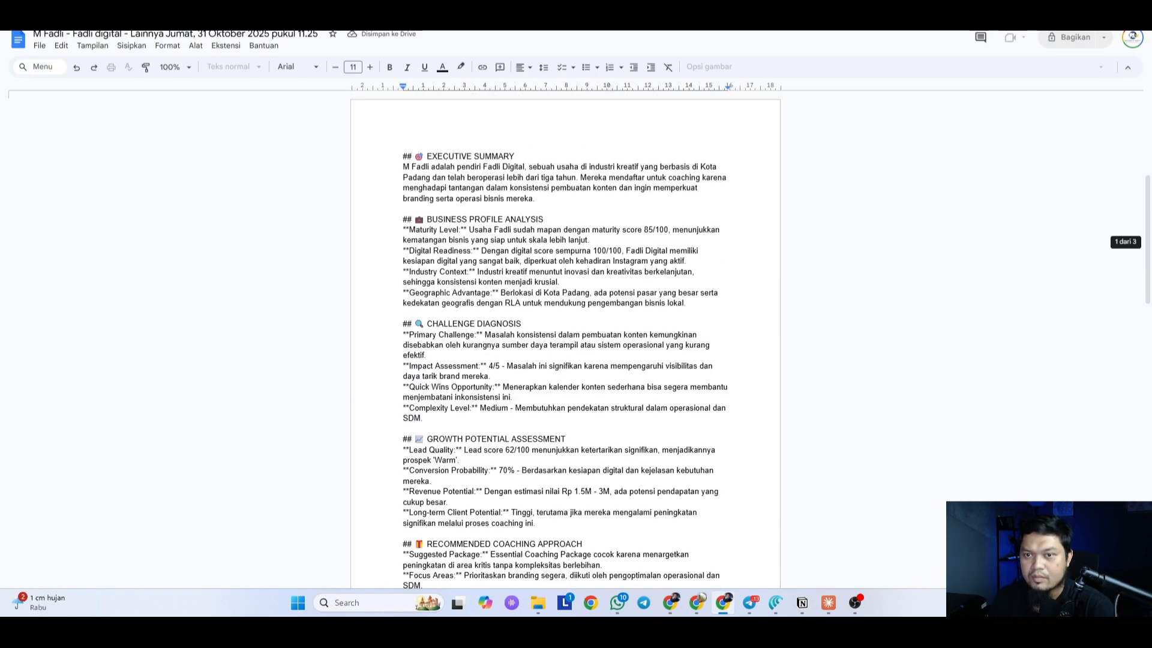
pyautogui.click(528, 272)
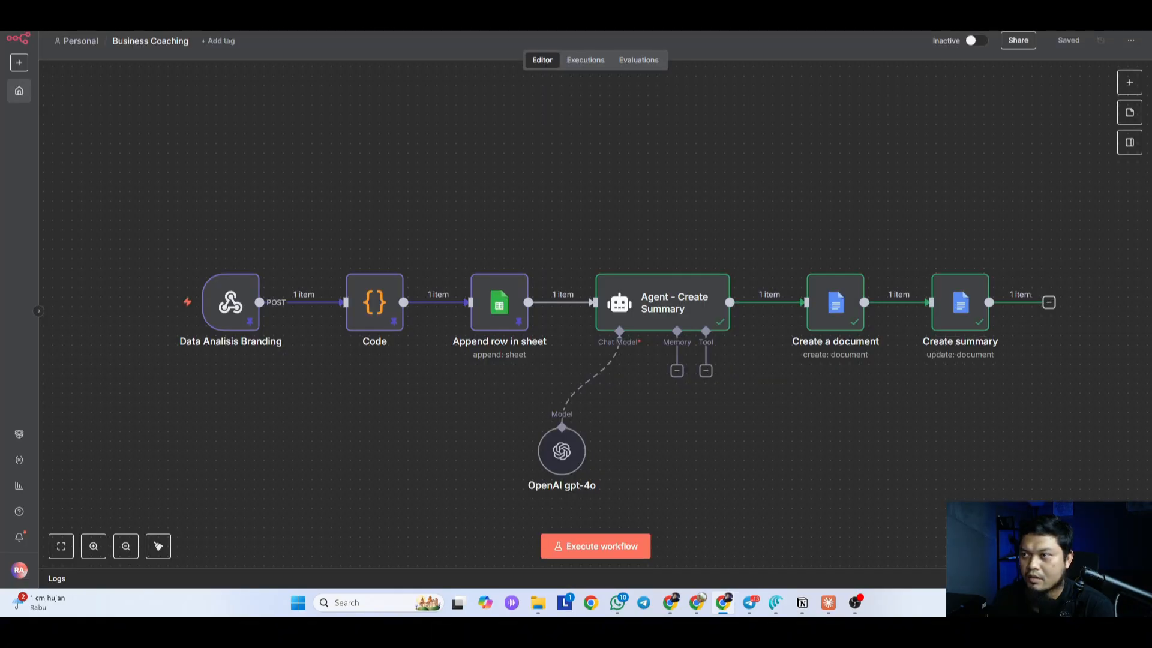
pyautogui.click(972, 40)
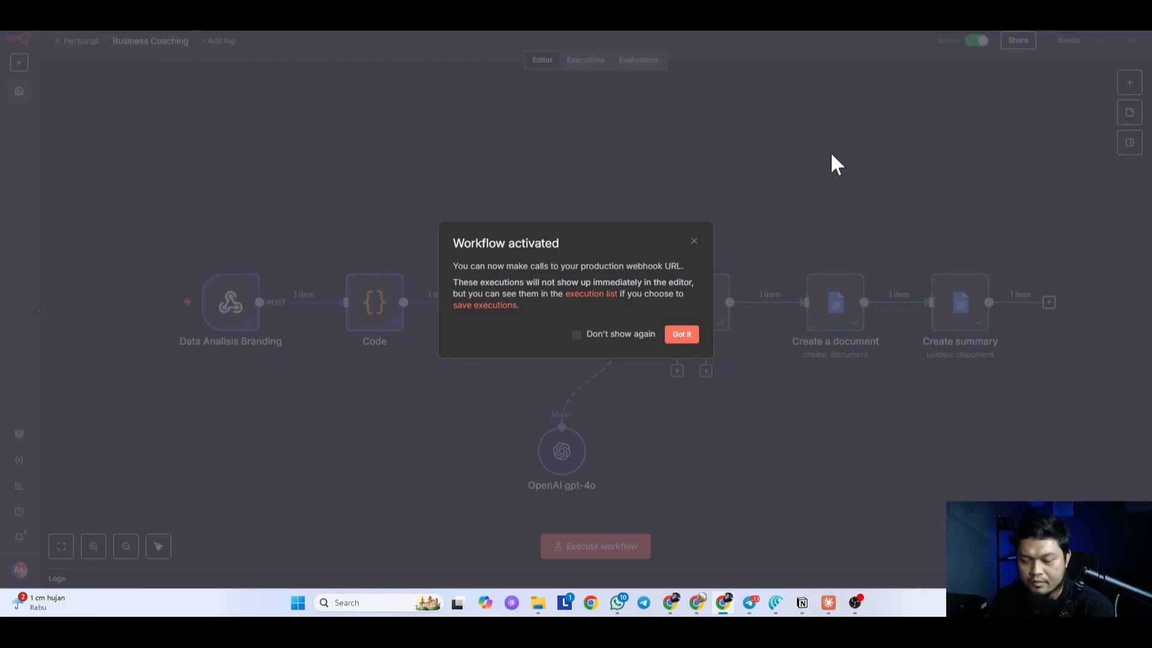
# Step: Dismiss the activation notice, review the Lovable, Sheets and Drive tabs, and return to the consultation form
pyautogui.click(832, 155)
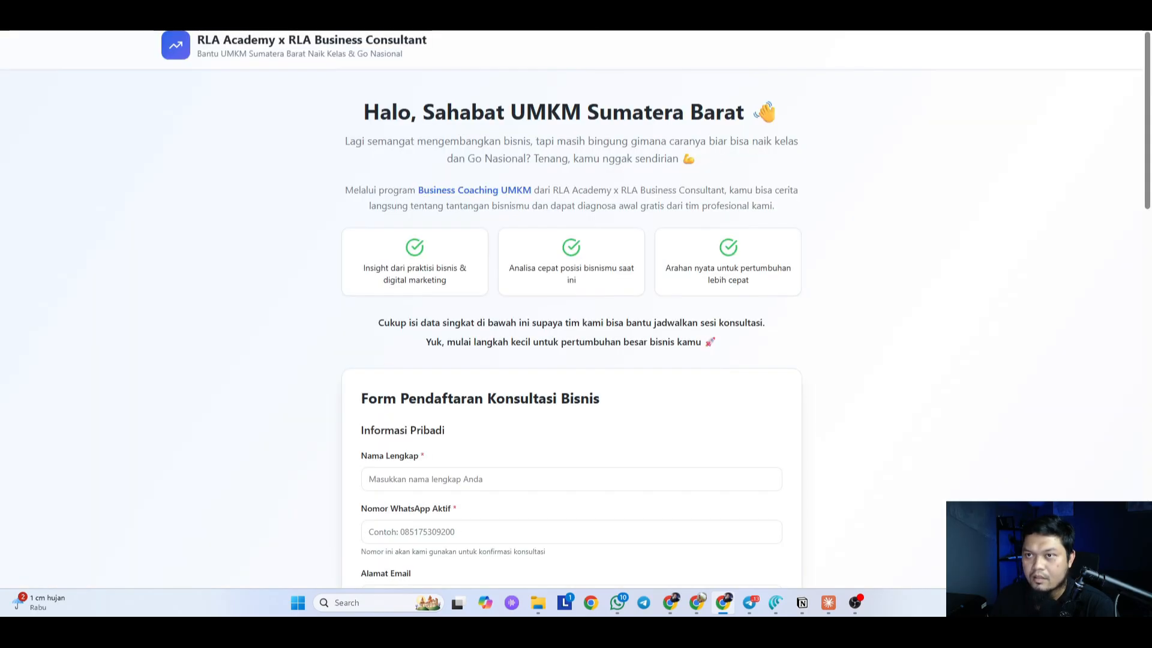
pyautogui.hotkey('ctrl', 'shift', 'Tab')
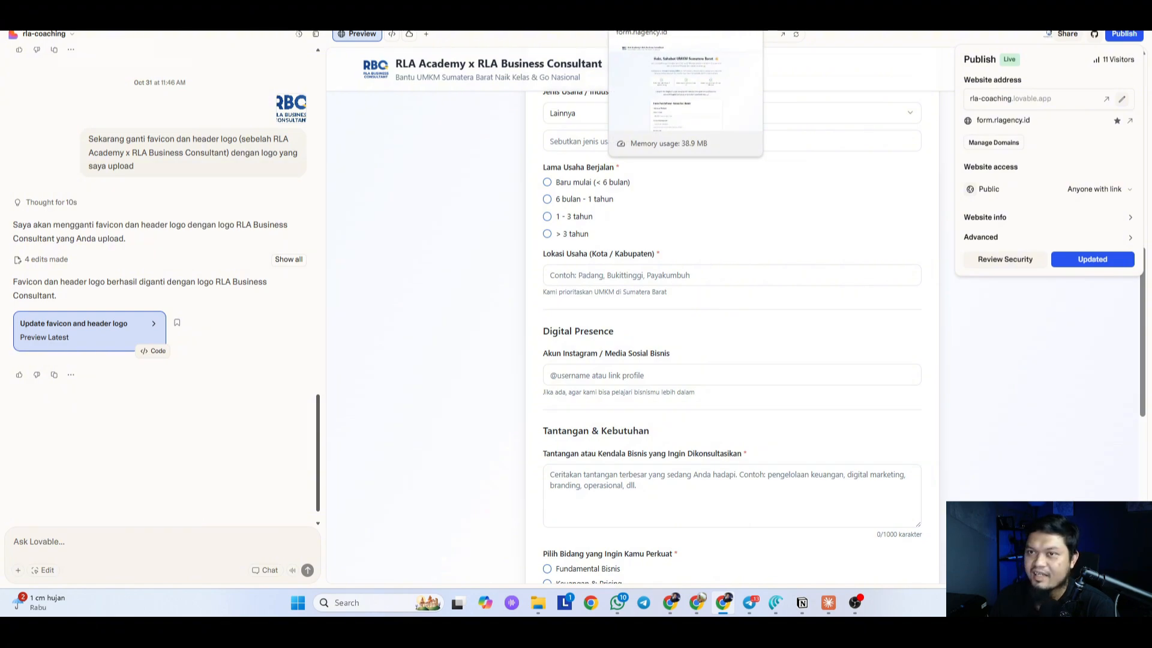
pyautogui.hotkey('ctrl', 'Tab')
pyautogui.scroll(-3, 408, 336)
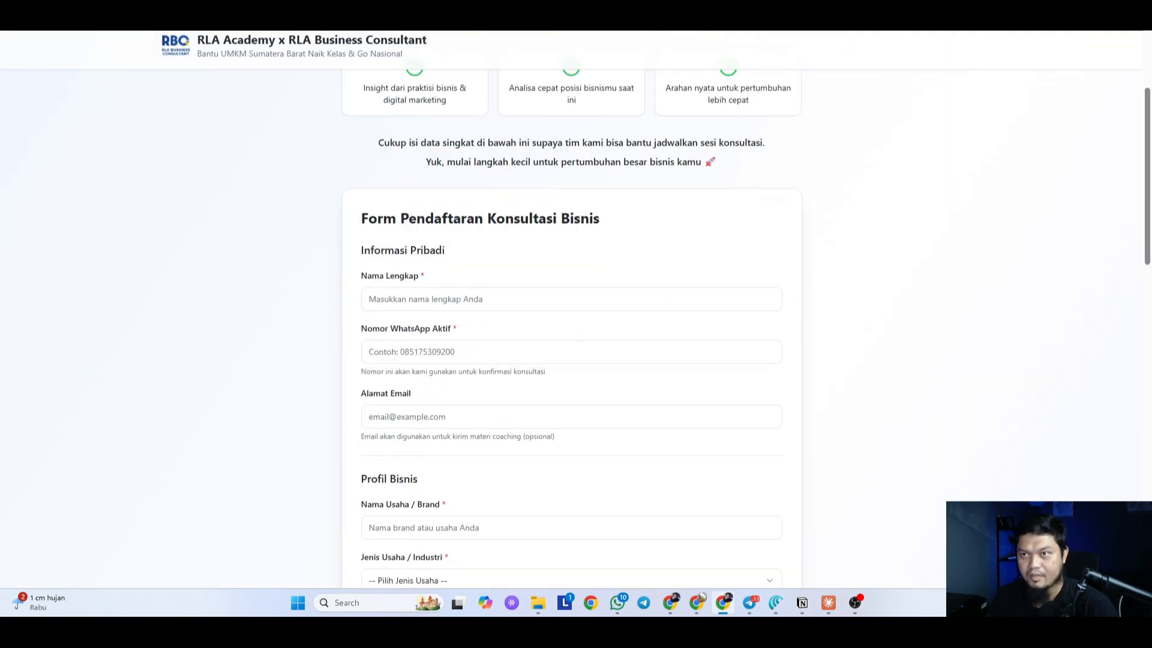
pyautogui.hotkey('ctrl', 'Tab')
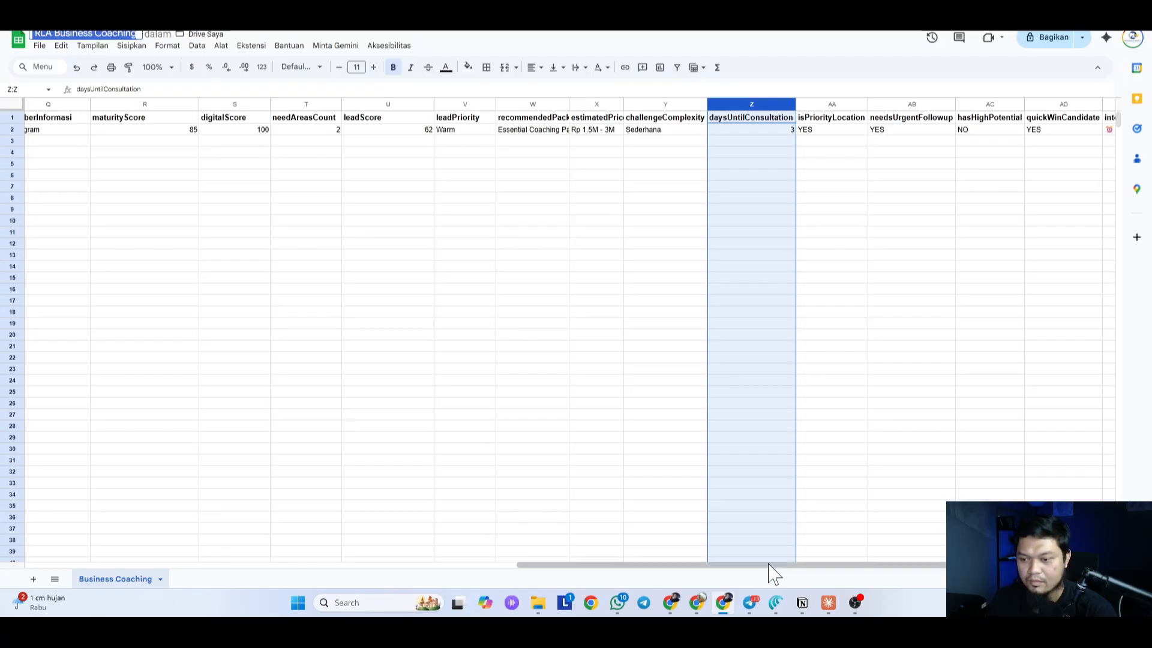
pyautogui.moveTo(769, 565); pyautogui.dragTo(45, 513)
pyautogui.click(175, 189)
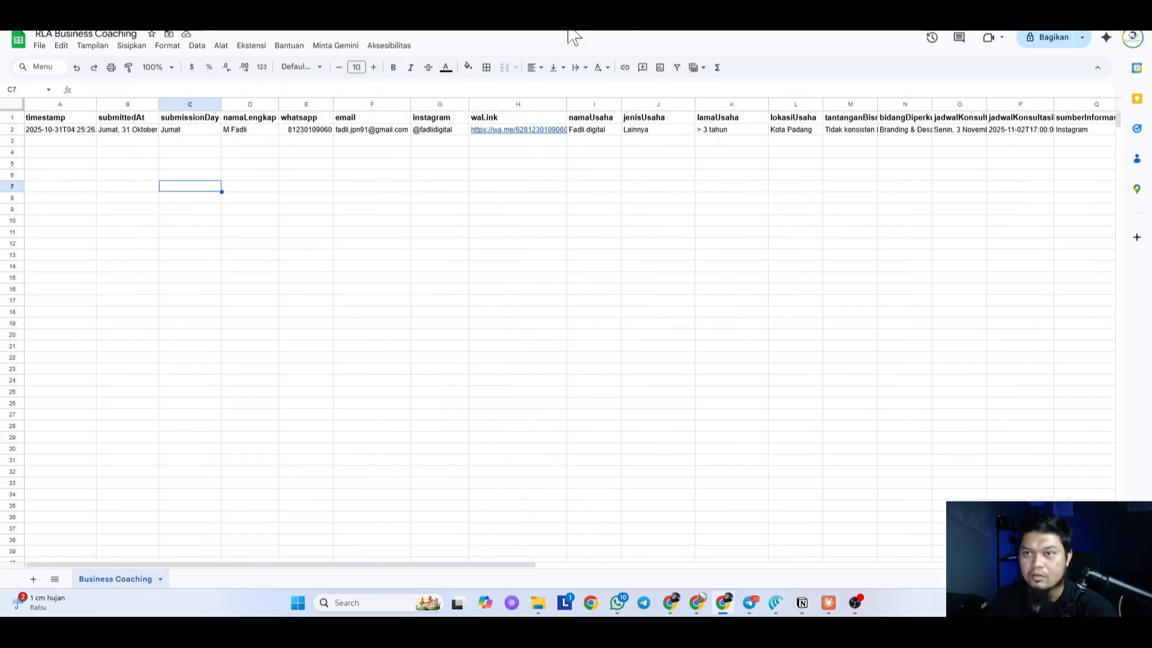
pyautogui.hotkey('ctrl', 'Tab')
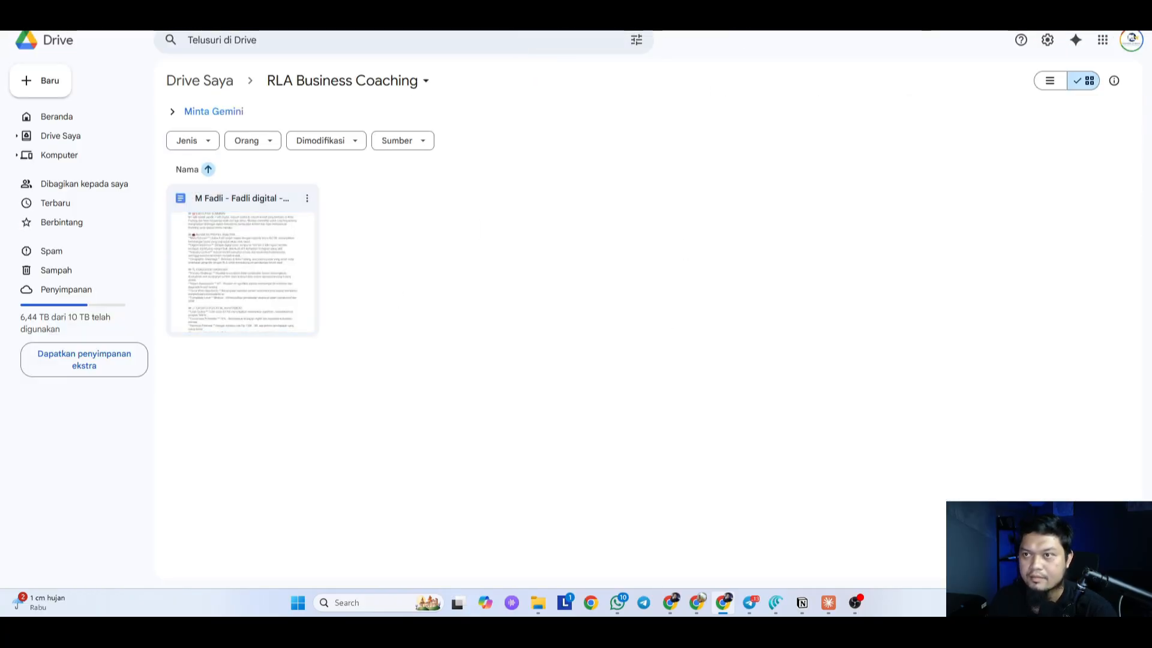
pyautogui.hotkey('ctrl', 'Tab')
pyautogui.hotkey('ctrl', 'Tab')
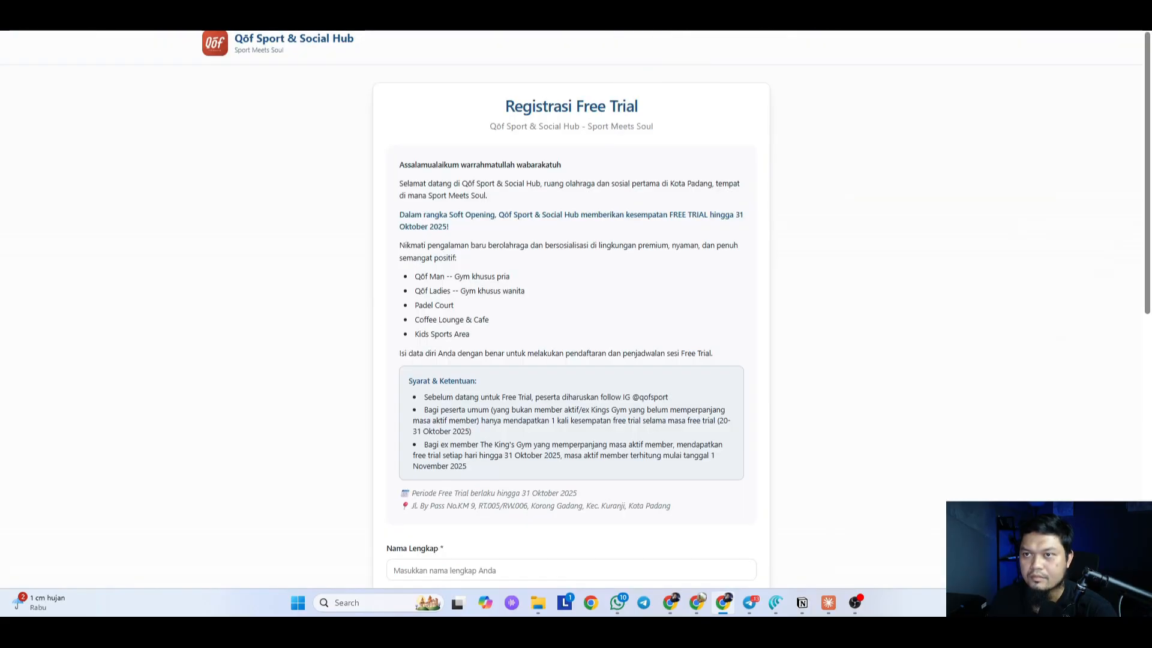
pyautogui.hotkey('ctrl', 'shift', 'Tab')
# Step: Enter the applicant's full name, WhatsApp number, e-mail address and business name in the form
pyautogui.click(391, 299)
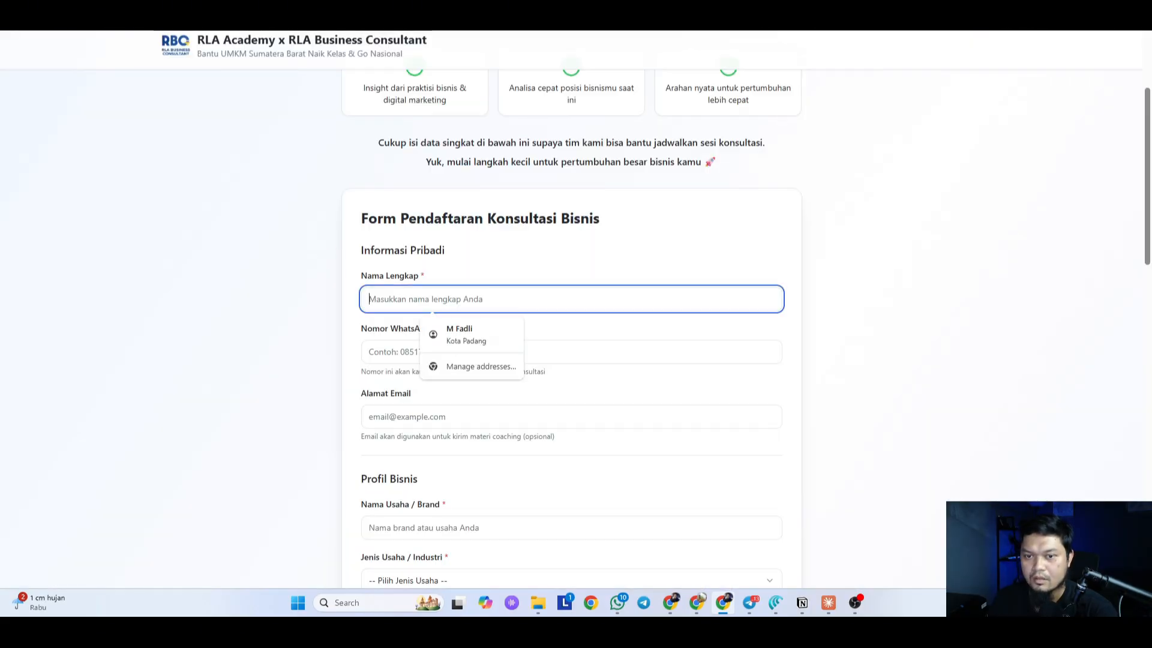
pyautogui.scroll(-2, 391, 277)
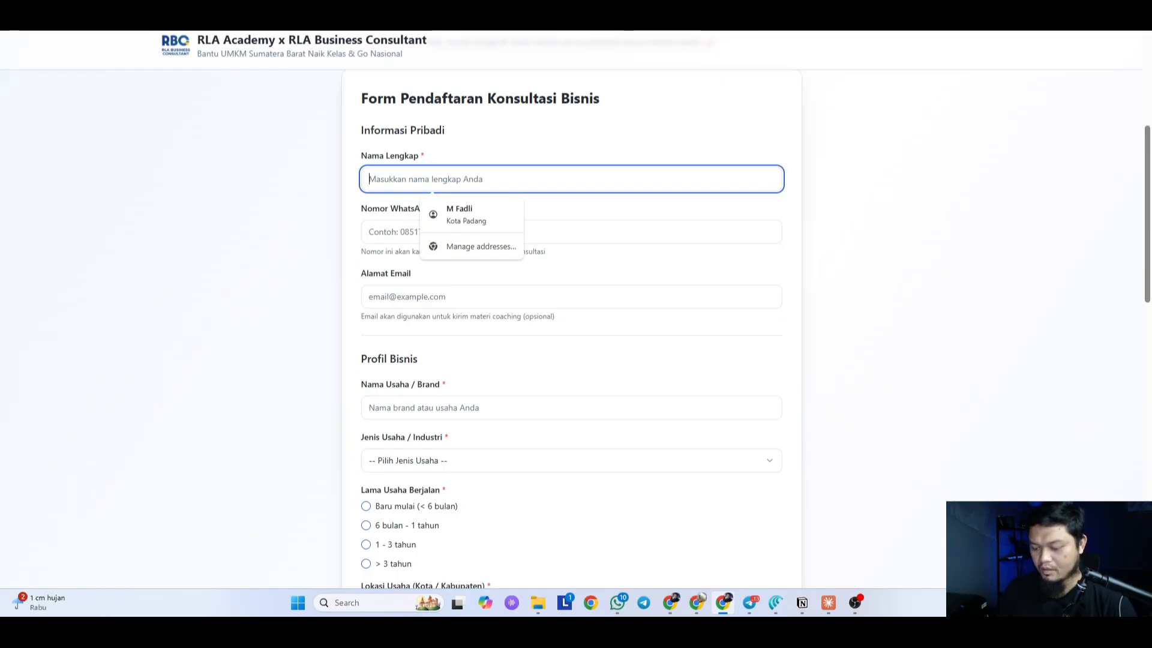
pyautogui.write('Devie')
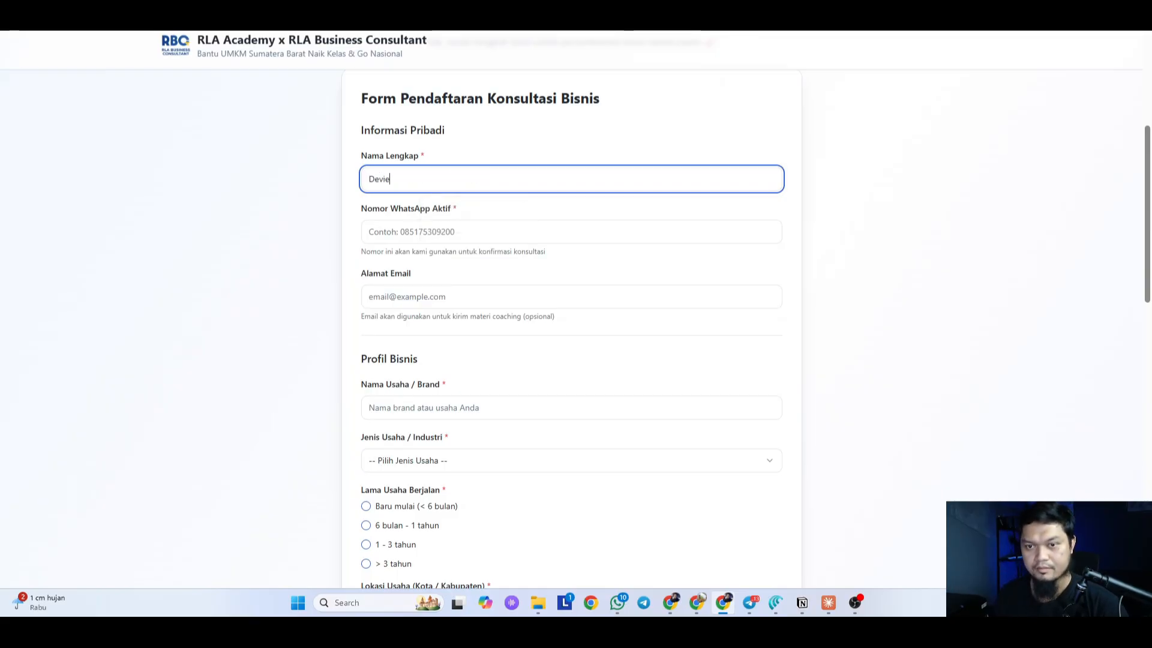
pyautogui.press('Tab')
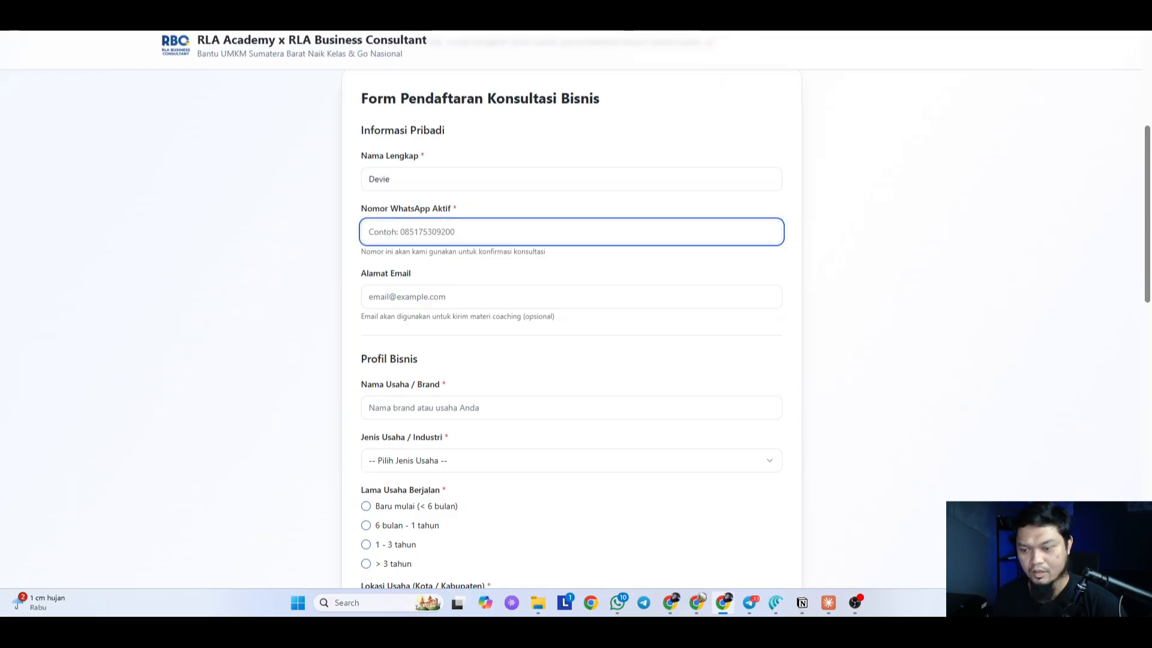
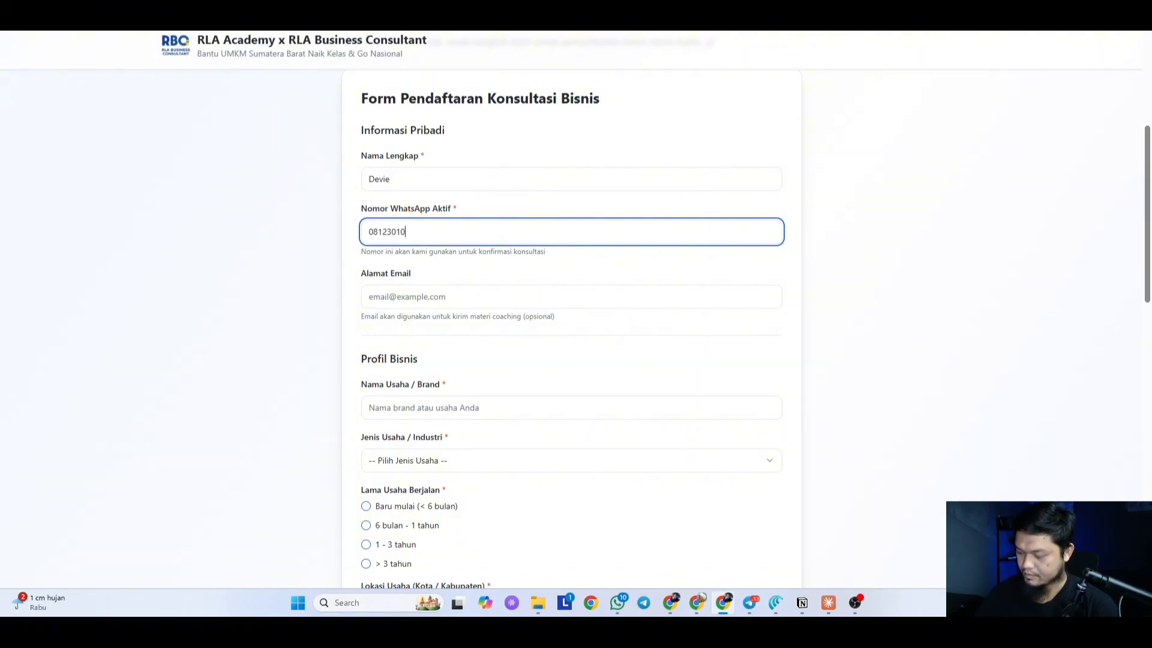
pyautogui.press('Tab')
pyautogui.write('gera')
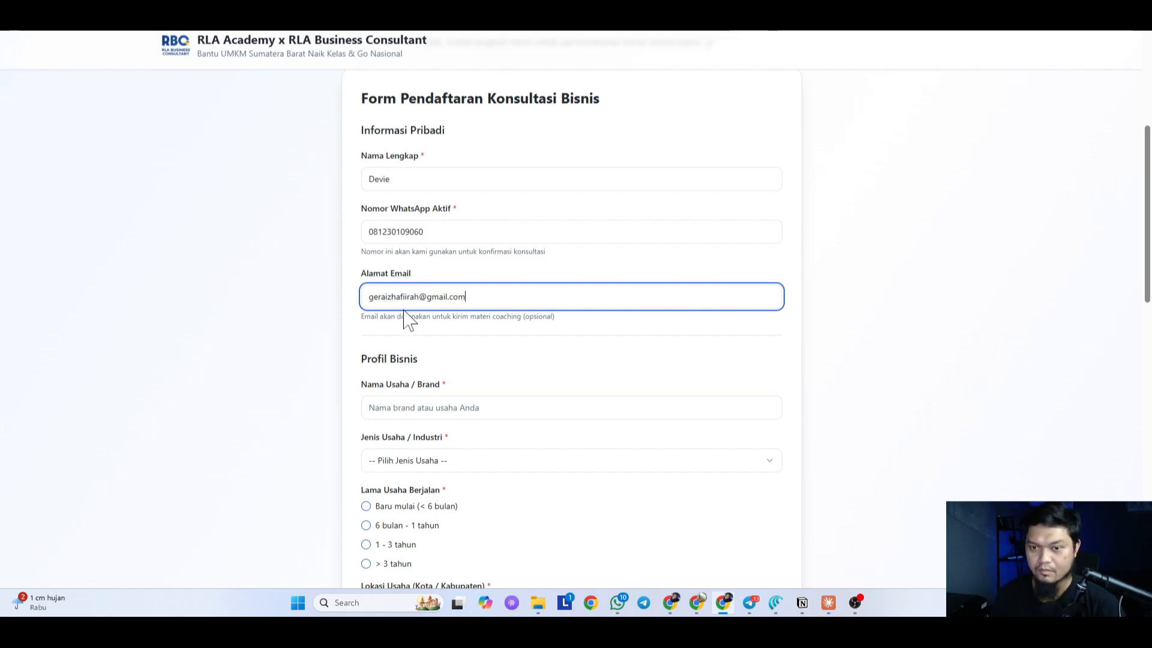
pyautogui.scroll(-2, 408, 321)
pyautogui.press('Tab')
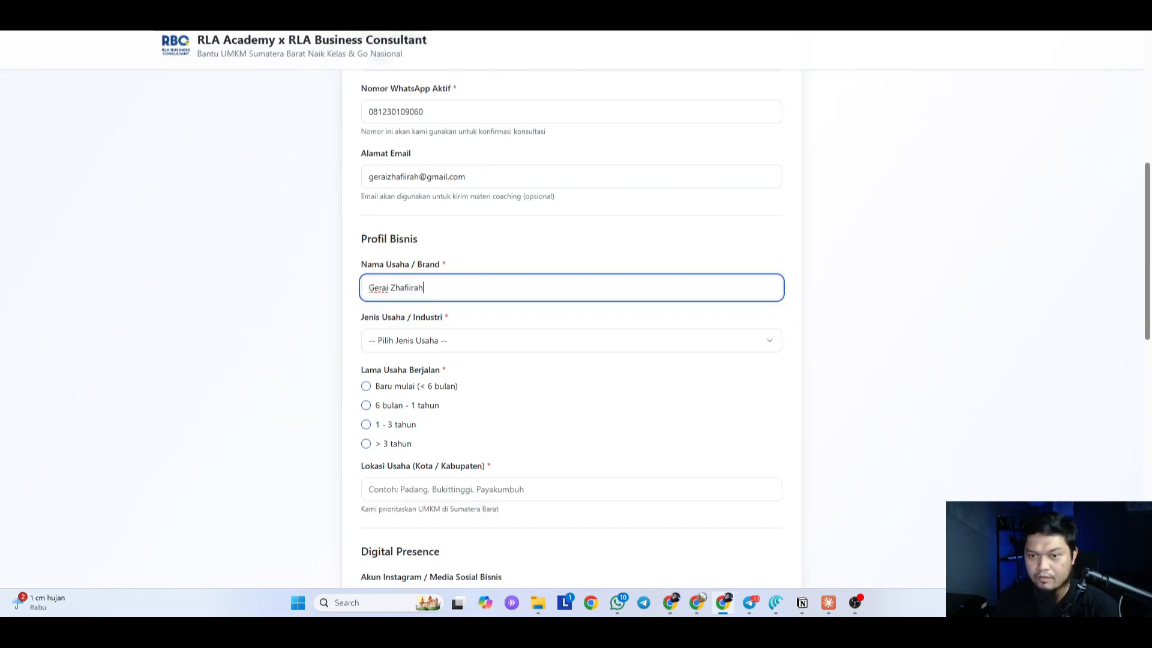
pyautogui.press('Tab')
# Step: Set business type to Fashion, duration to > 3 tahun, and location to Kota Padang
pyautogui.click(442, 347)
pyautogui.click(427, 387)
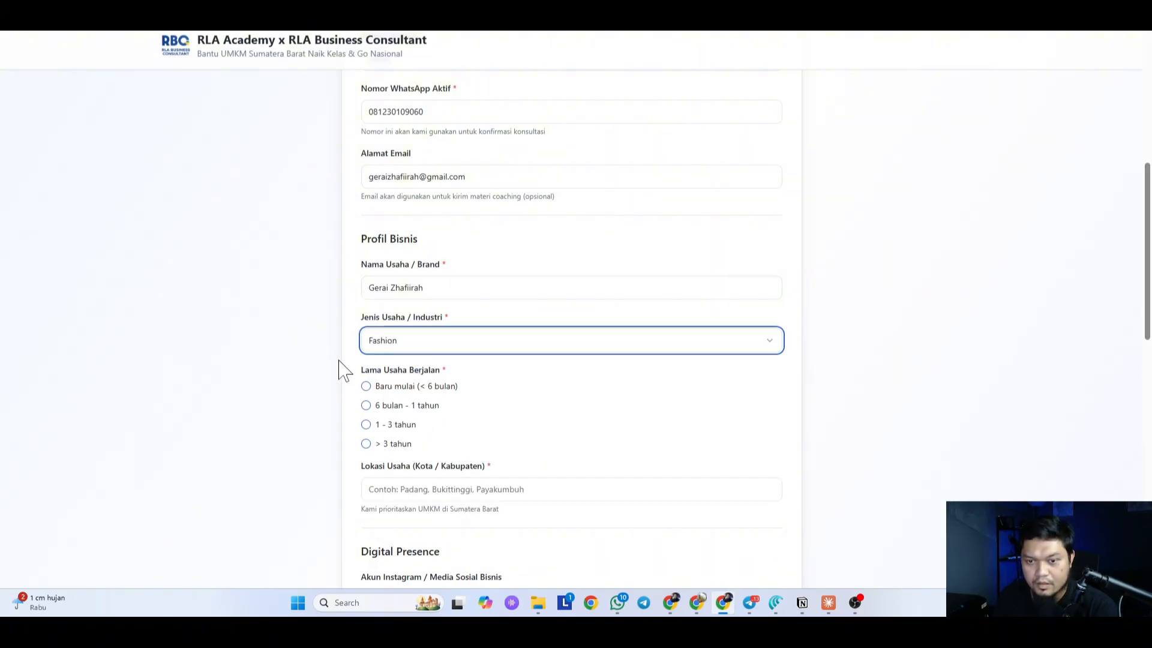
pyautogui.scroll(-3, 340, 363)
pyautogui.click(404, 263)
pyautogui.scroll(-2, 249, 253)
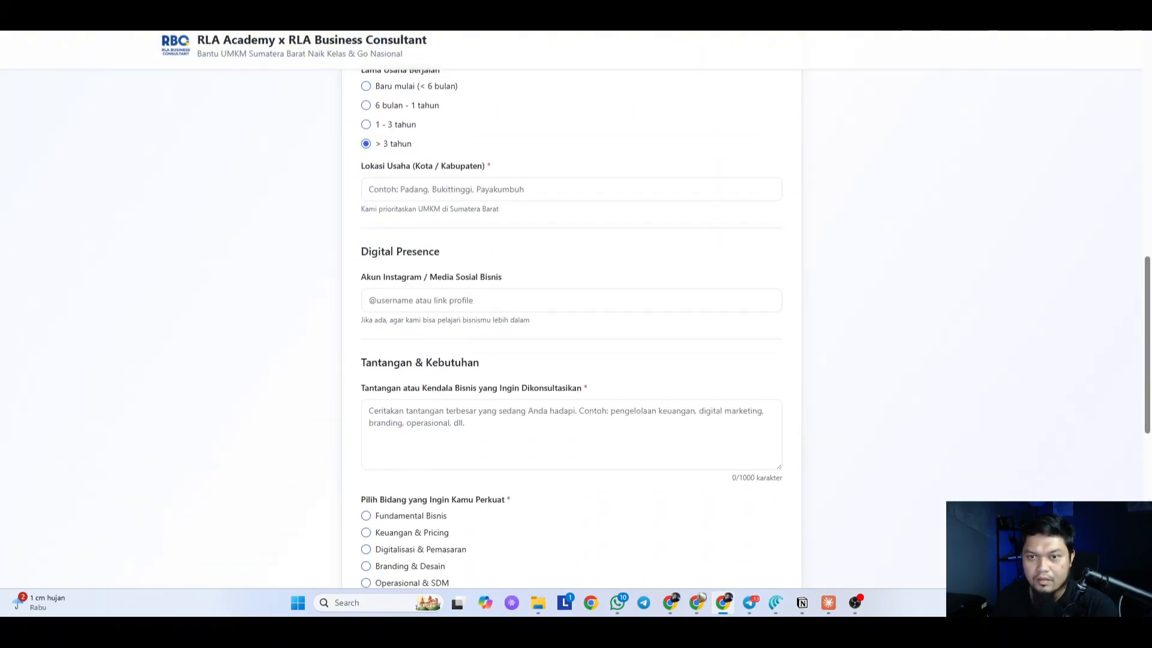
pyautogui.click(432, 190)
pyautogui.click(471, 227)
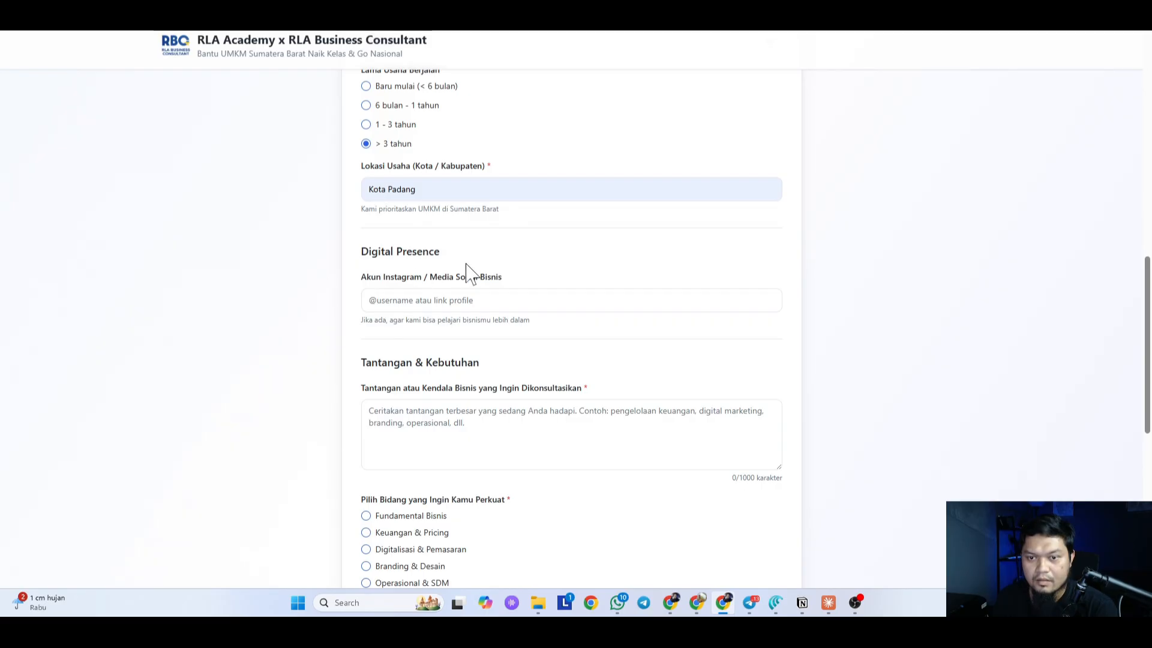
# Step: Add the Instagram handle and the challenge 'Pengelolaan produksi dari bahan yang tersedia, dan lain2'
pyautogui.click(471, 299)
pyautogui.scroll(-1, 471, 300)
pyautogui.write('@geraizhafiirah')
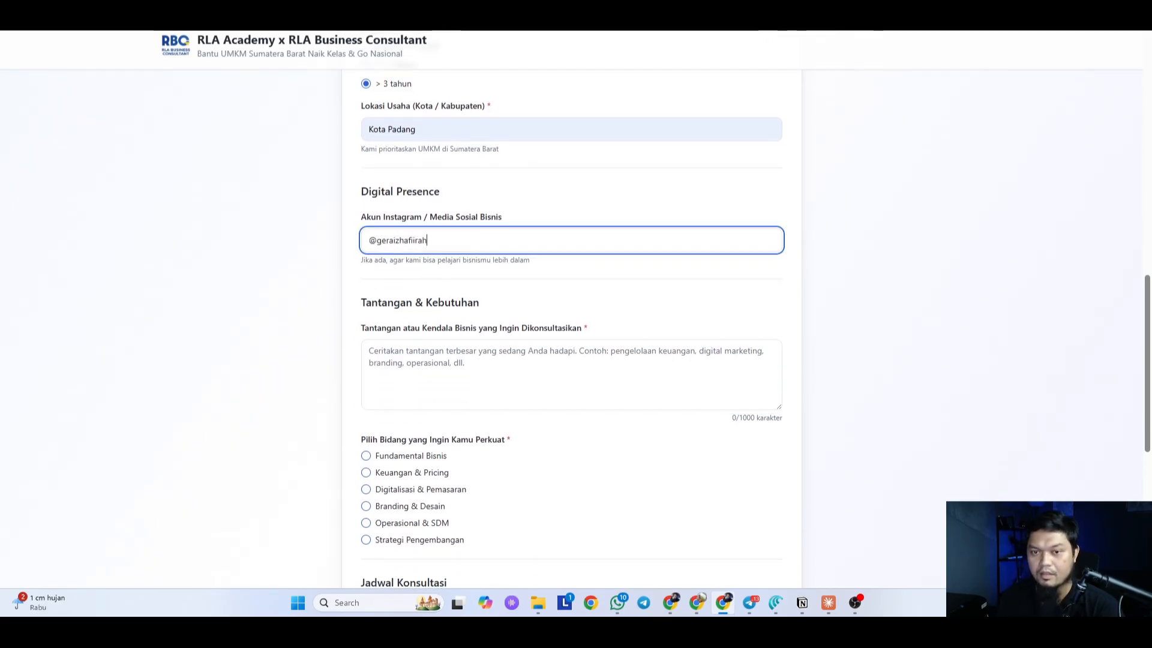
pyautogui.click(424, 362)
pyautogui.scroll(-1, 424, 362)
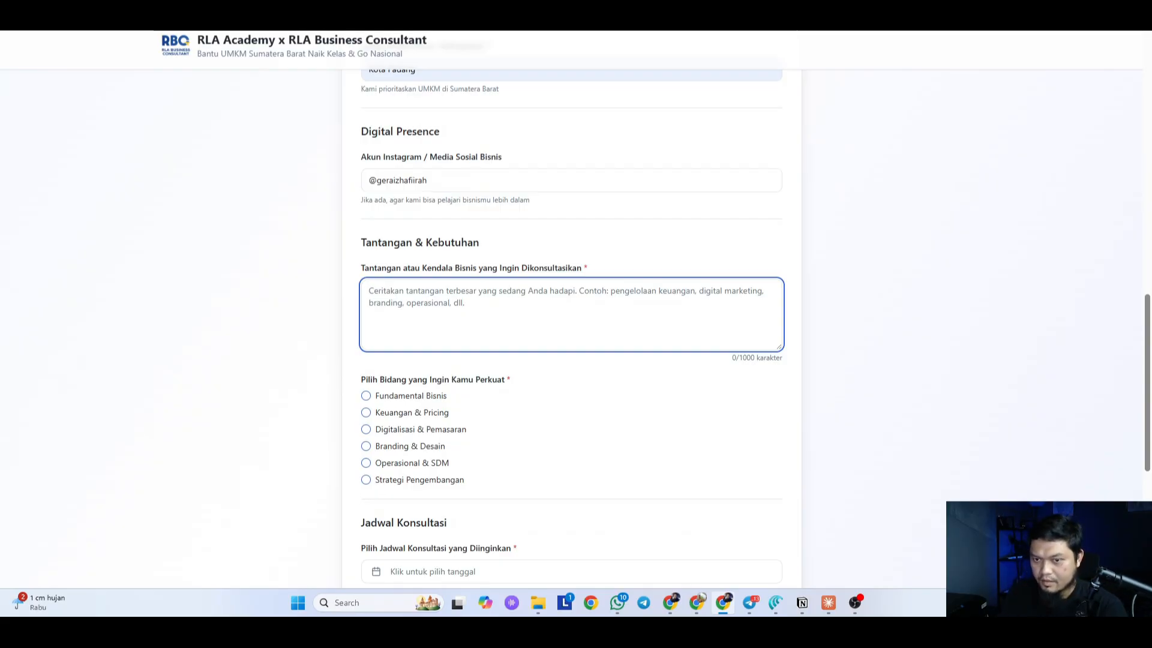
pyautogui.write('Pengelolaan produks')
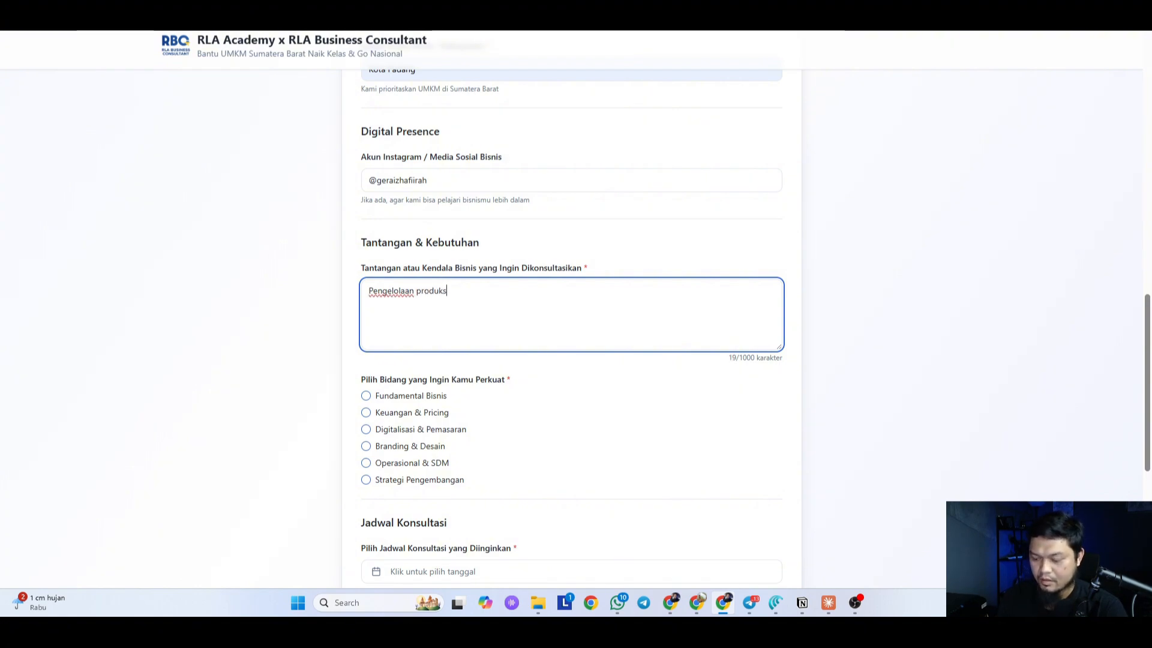
pyautogui.write('bahan yang terse')
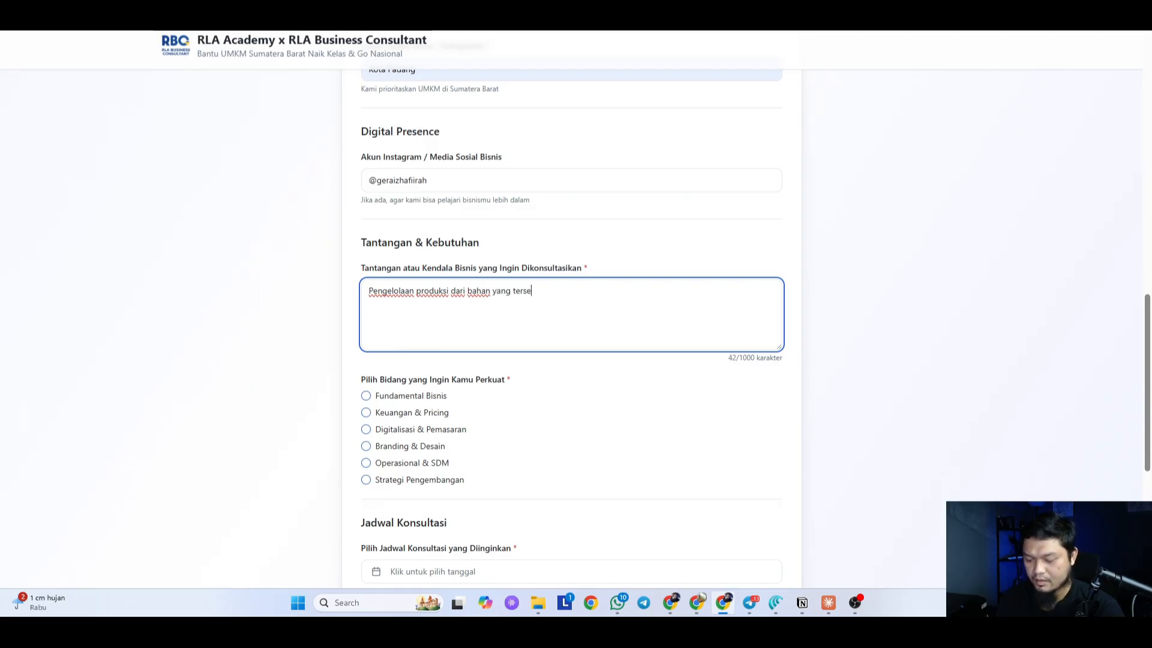
pyautogui.write('dia, dan lai')
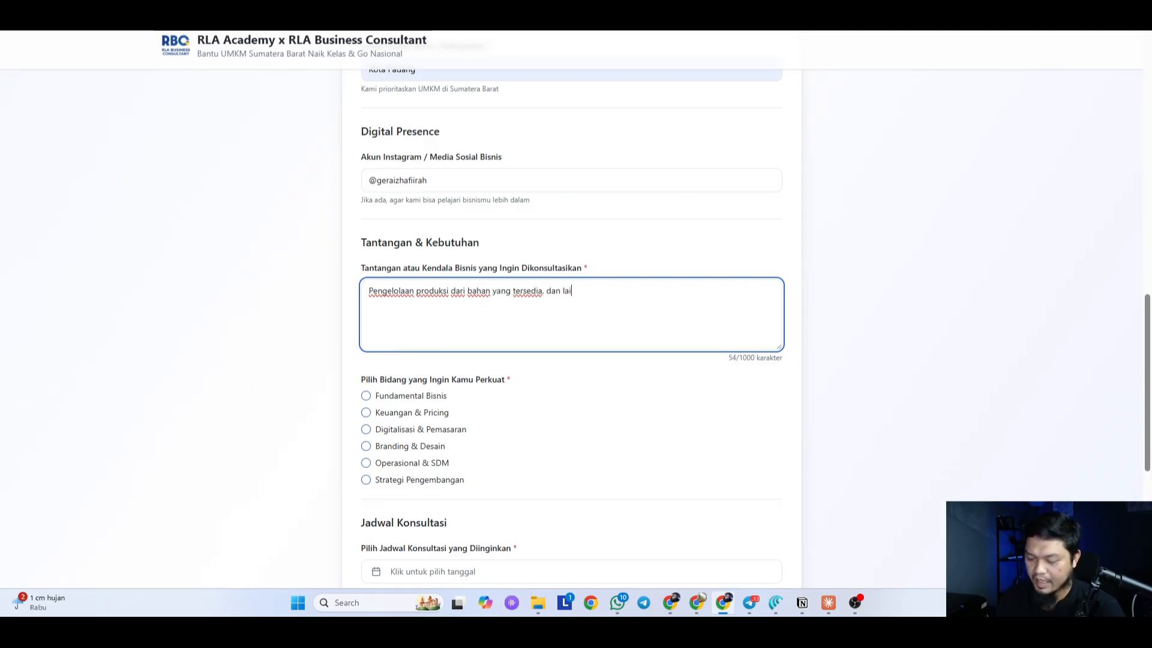
pyautogui.write('n2')
pyautogui.scroll(-3, 433, 222)
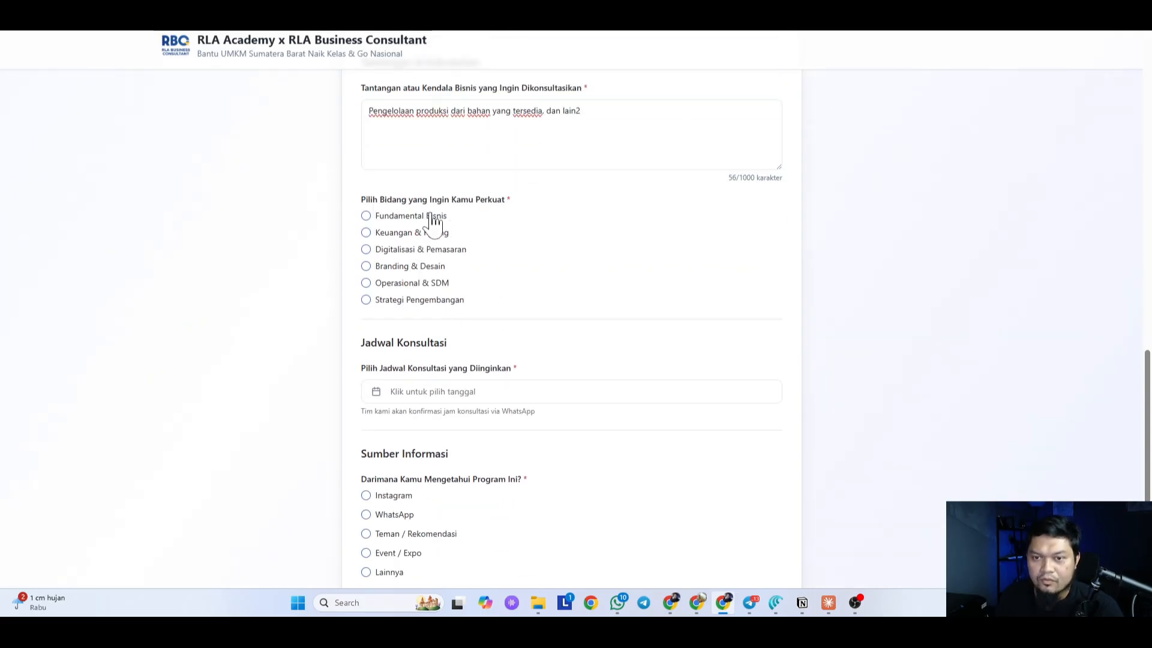
# Step: Tick Fundamental Bisnis, Keuangan & Pricing, Branding & Desain, Operasional & SDM and Strategi Pengembangan
pyautogui.click(432, 216)
pyautogui.click(423, 234)
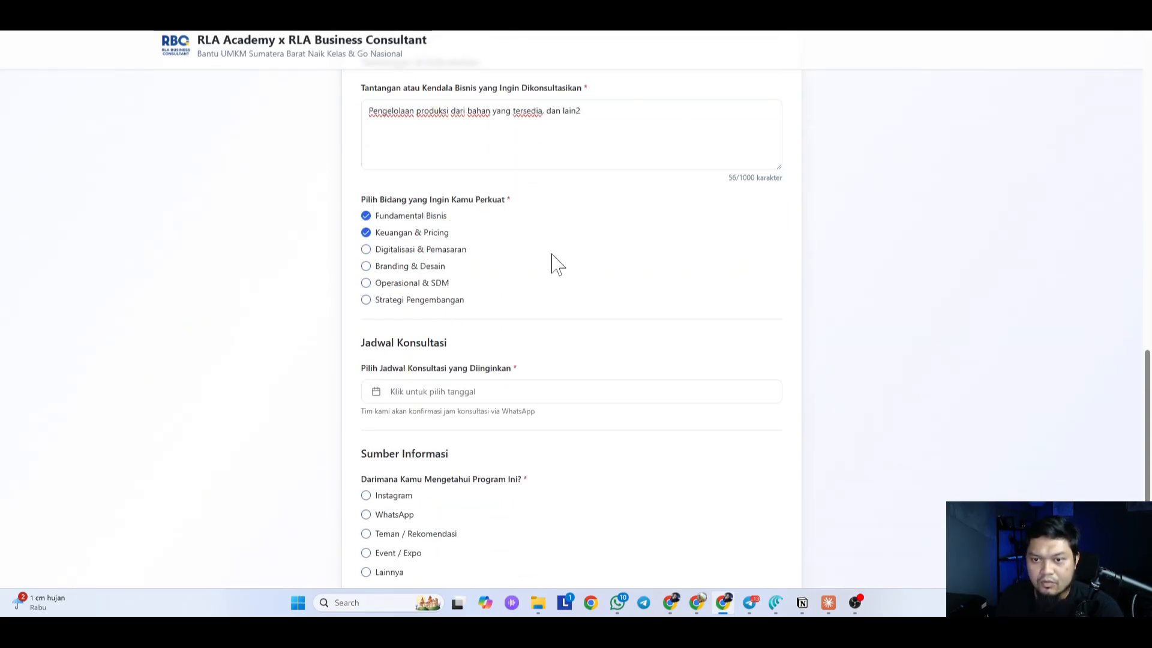
pyautogui.click(429, 268)
pyautogui.click(436, 284)
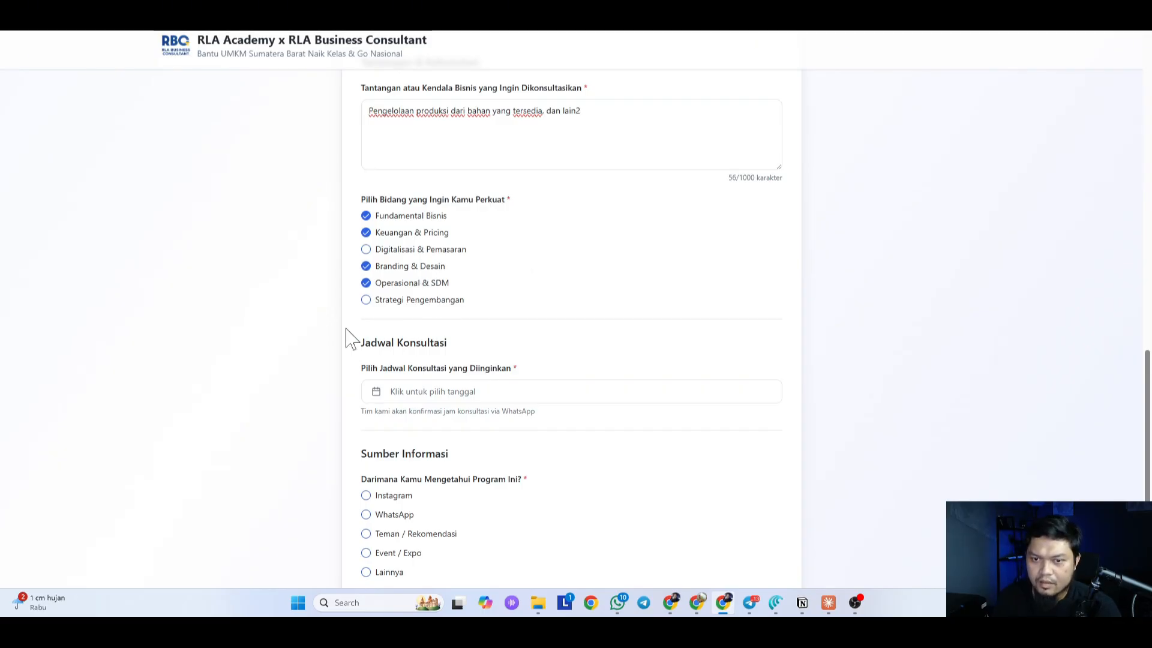
pyautogui.click(412, 301)
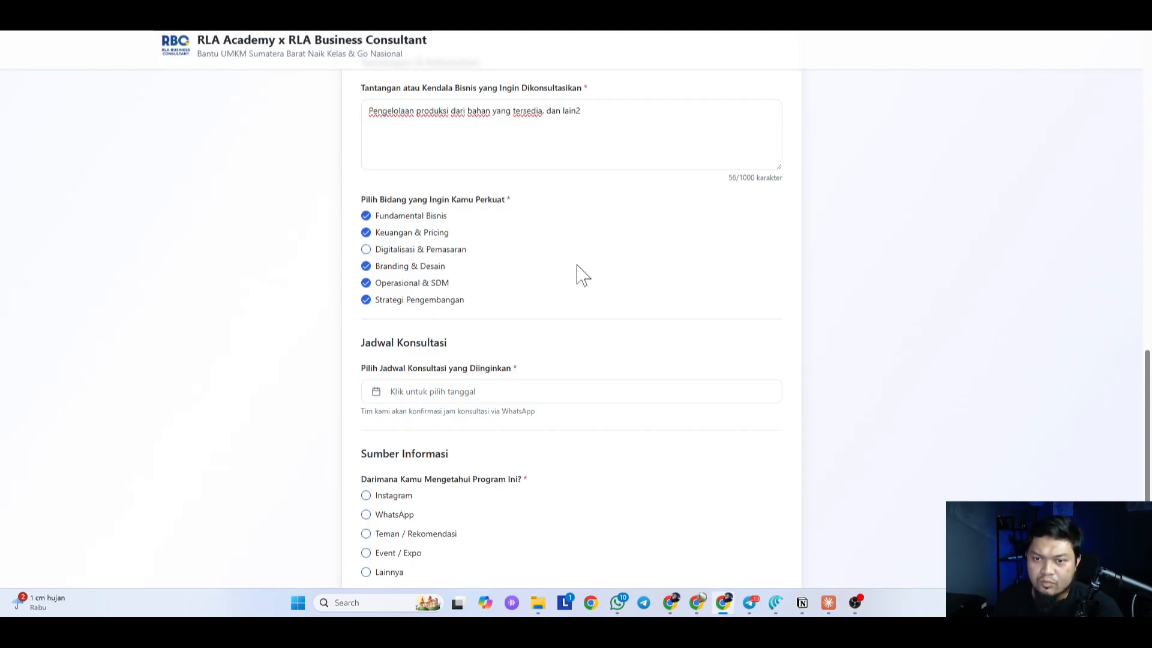
# Step: Choose 4 November 2025 as the consultation date and Instagram as source, then submit the registration
pyautogui.scroll(-2, 581, 276)
pyautogui.click(514, 271)
pyautogui.click(508, 302)
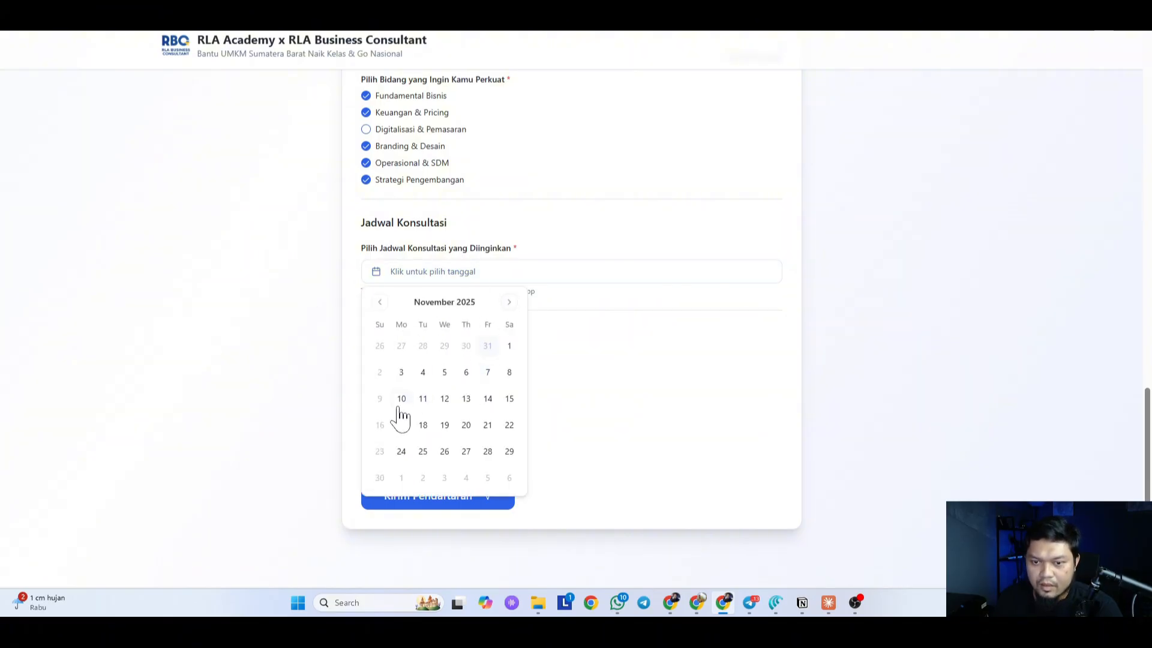
pyautogui.click(423, 372)
pyautogui.scroll(-1, 377, 357)
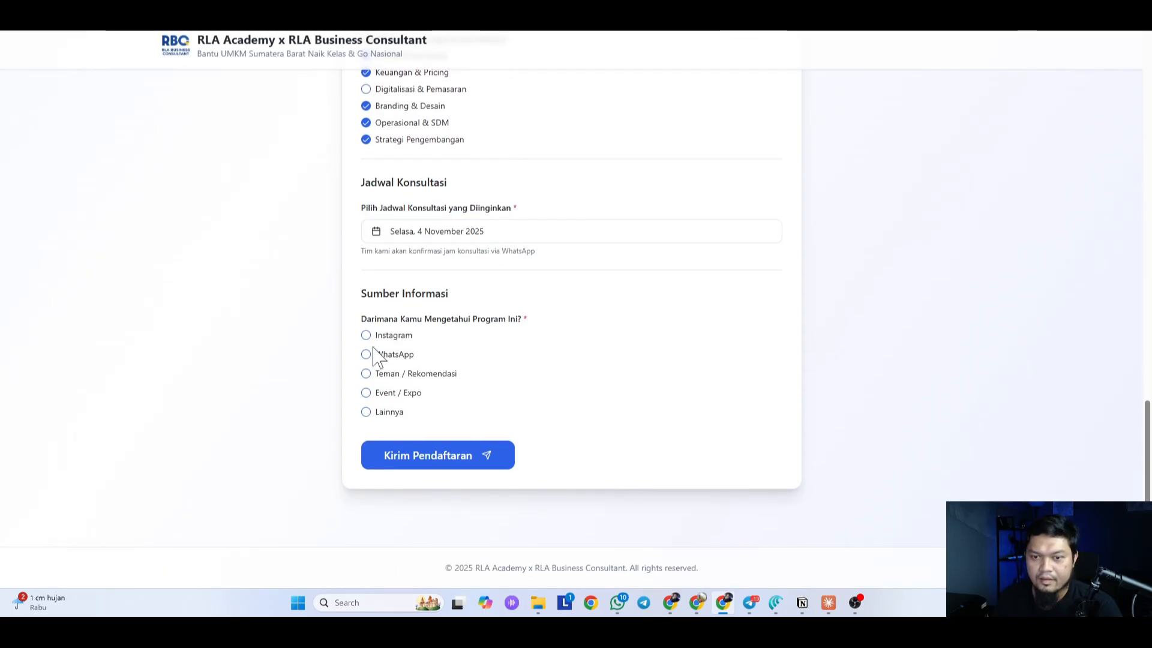
pyautogui.click(406, 336)
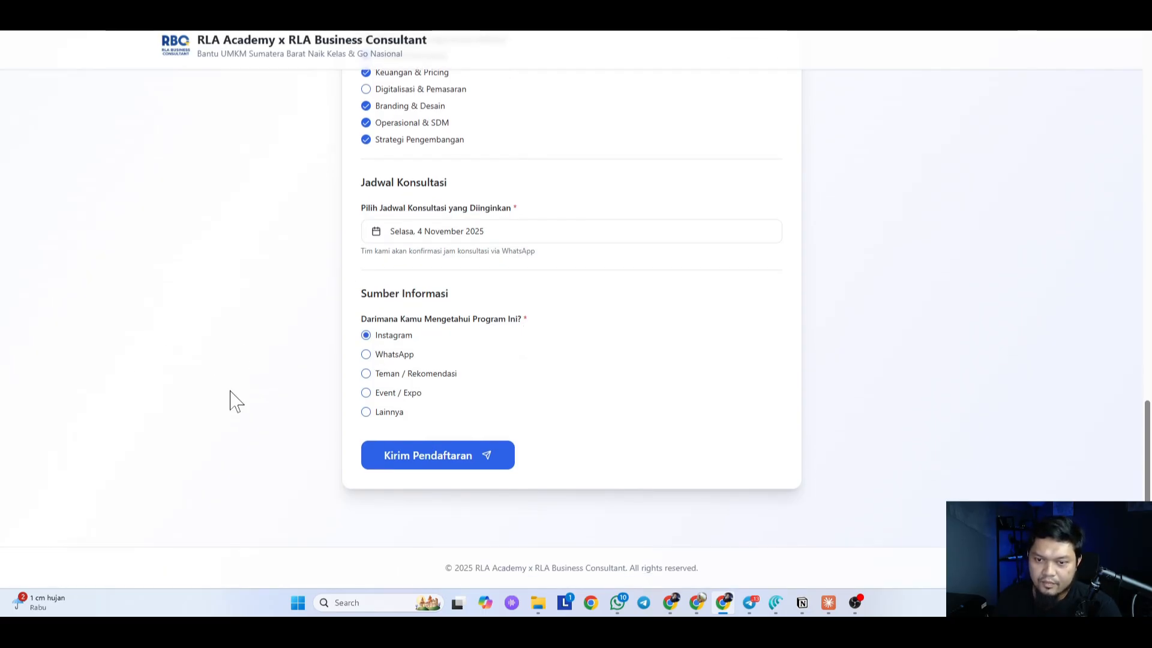
pyautogui.click(403, 377)
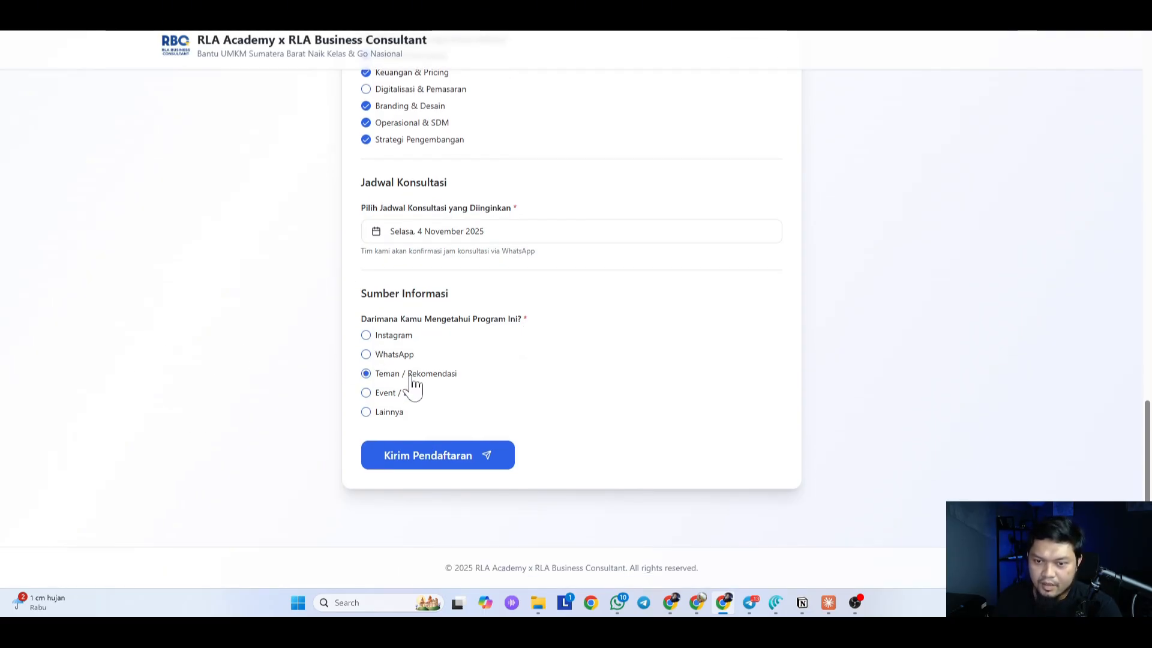
pyautogui.click(388, 337)
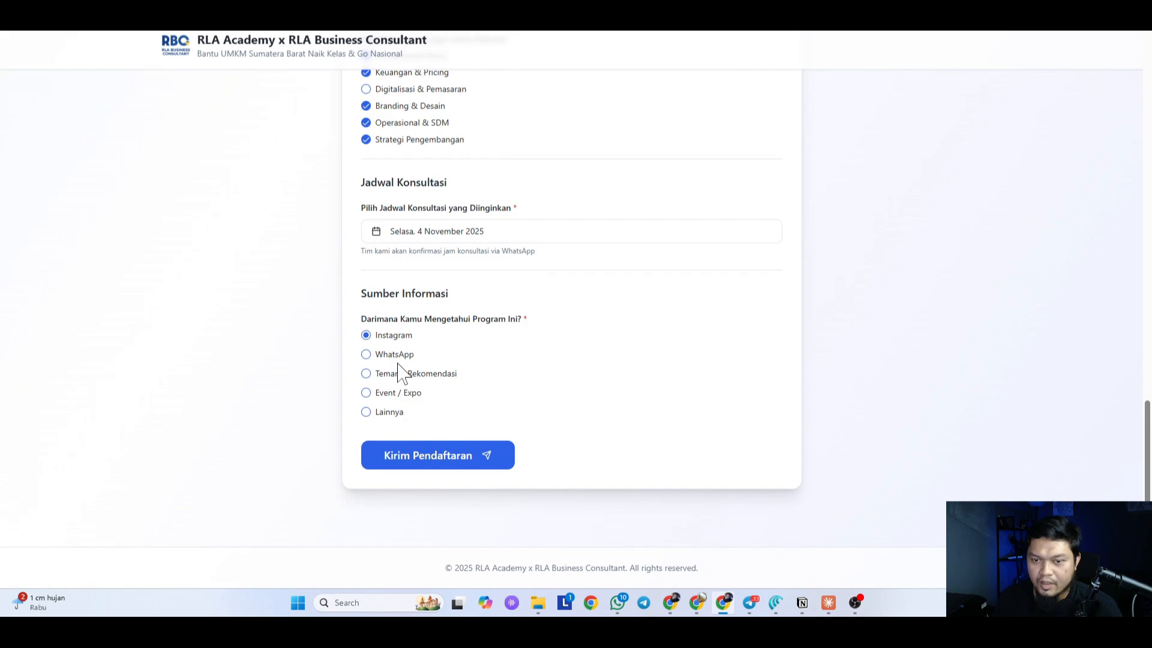
pyautogui.click(454, 463)
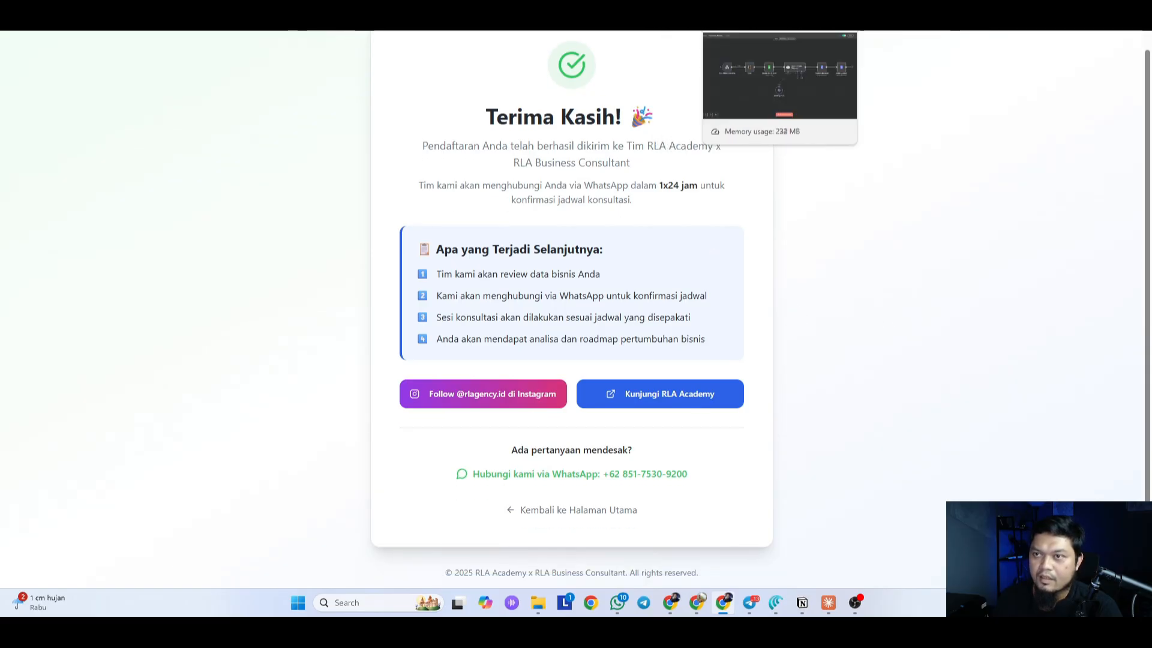
# Step: Check the new submission in row 3 of the Sheet and auto-fit columns B and F
pyautogui.click(690, 9)
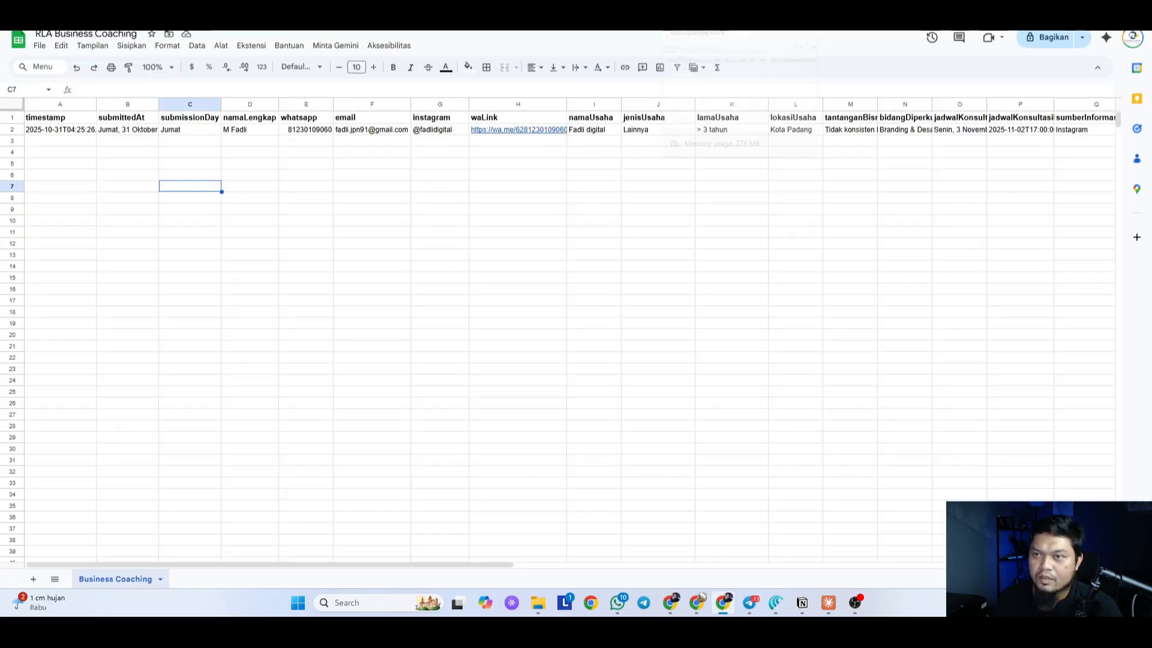
pyautogui.click(13, 144)
pyautogui.doubleClick(159, 104)
pyautogui.click(364, 232)
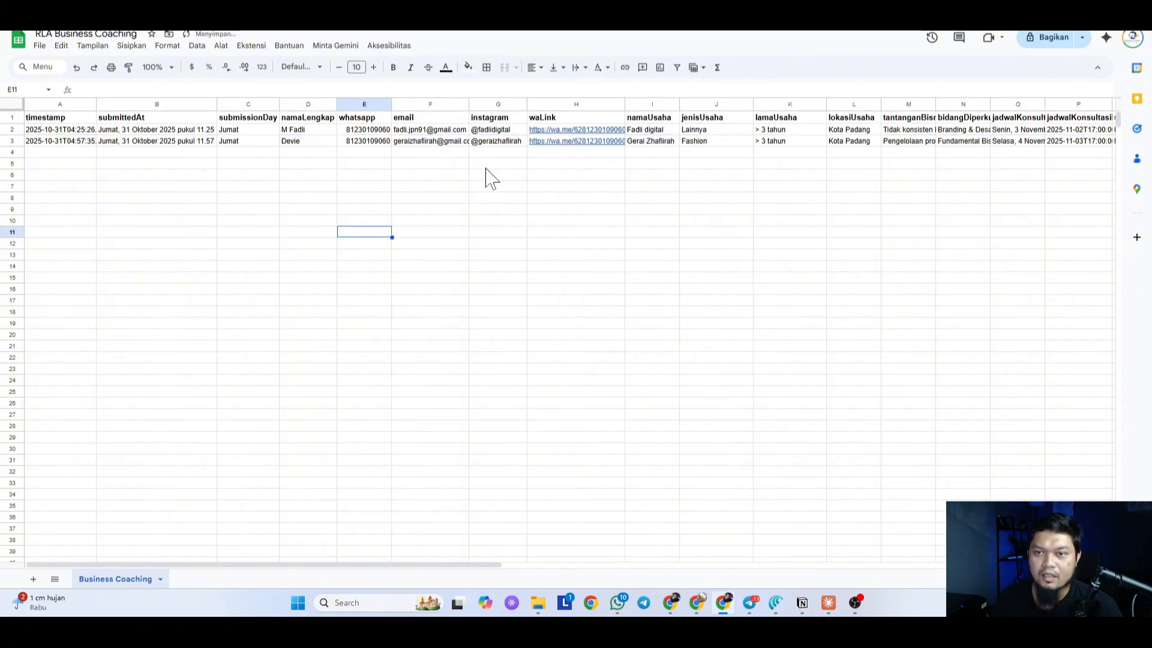
pyautogui.doubleClick(468, 104)
pyautogui.click(420, 189)
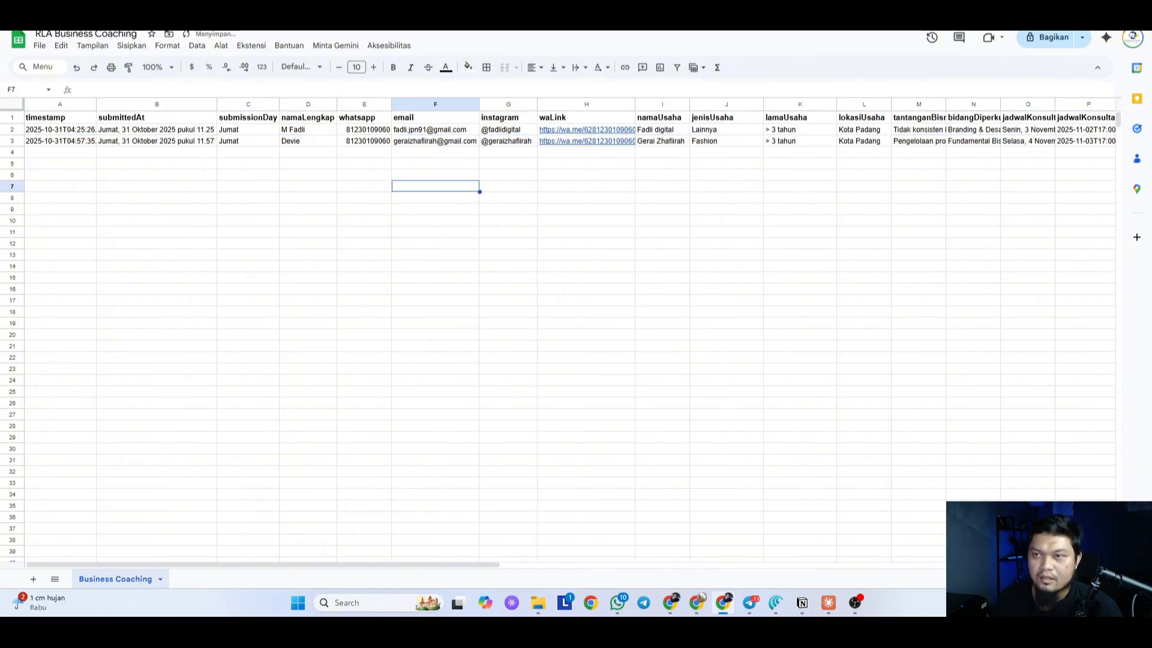
pyautogui.click(564, 5)
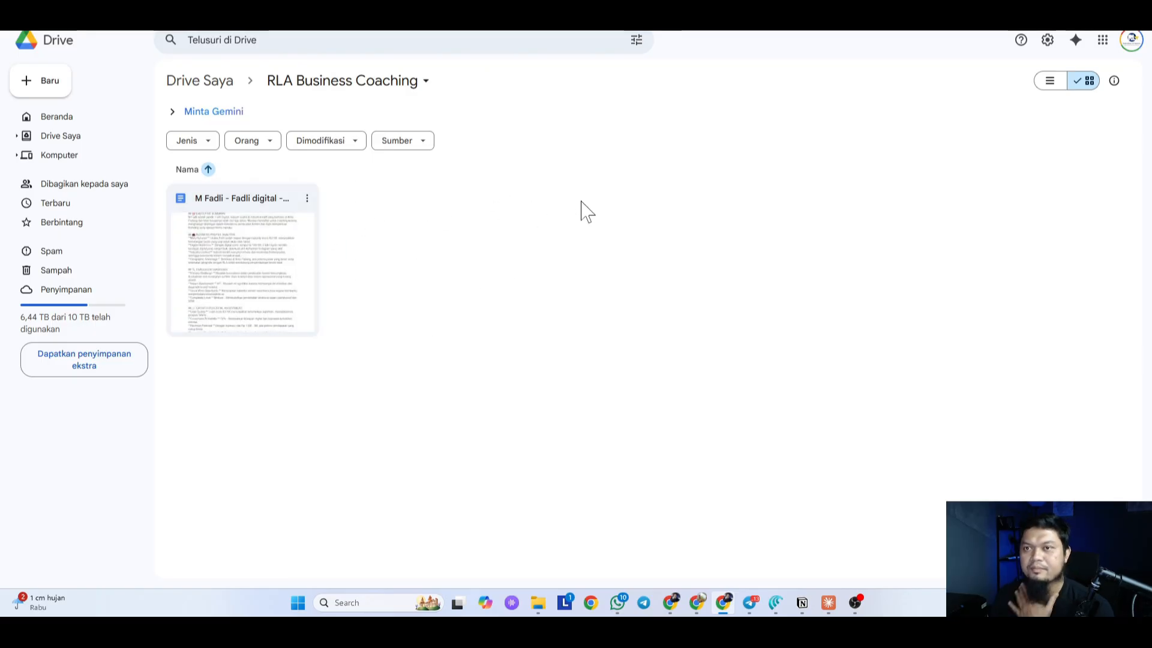
# Step: Confirm the latest n8n execution succeeded in 23.082s, then open the generated summary document
pyautogui.click(720, 5)
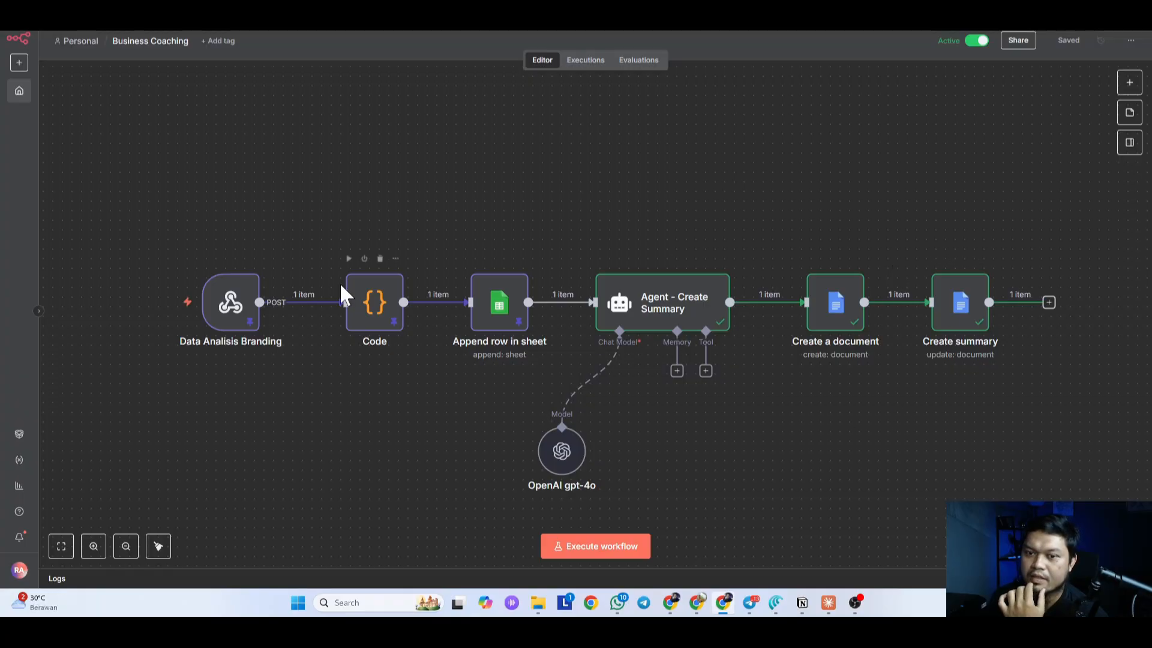
pyautogui.click(583, 60)
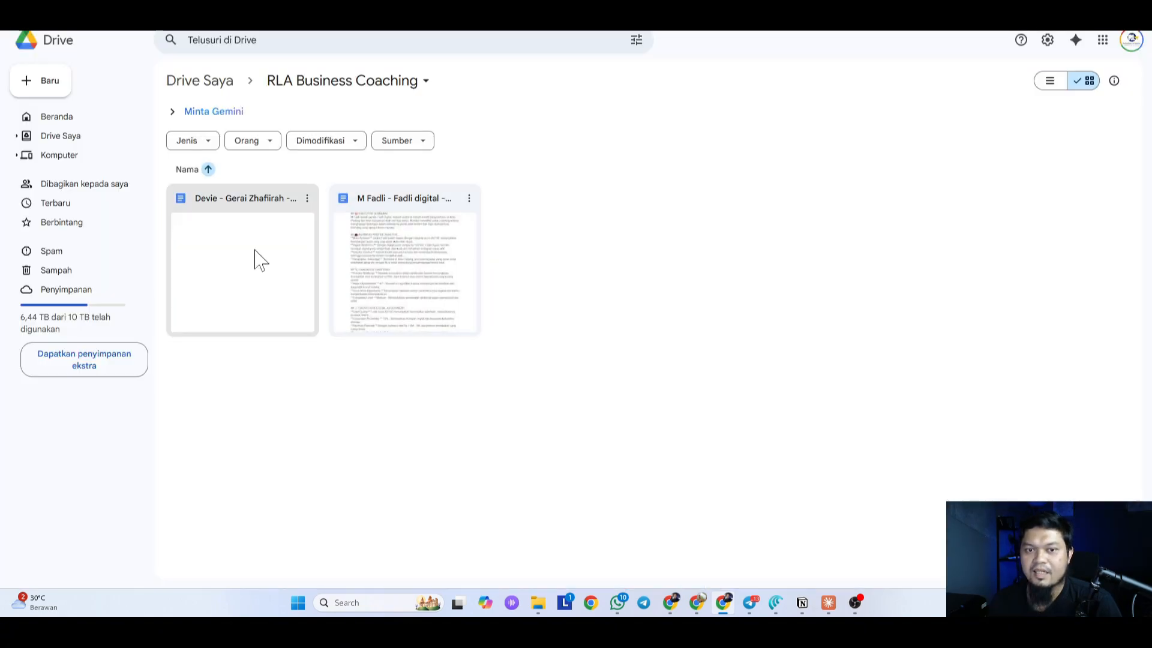
pyautogui.doubleClick(288, 264)
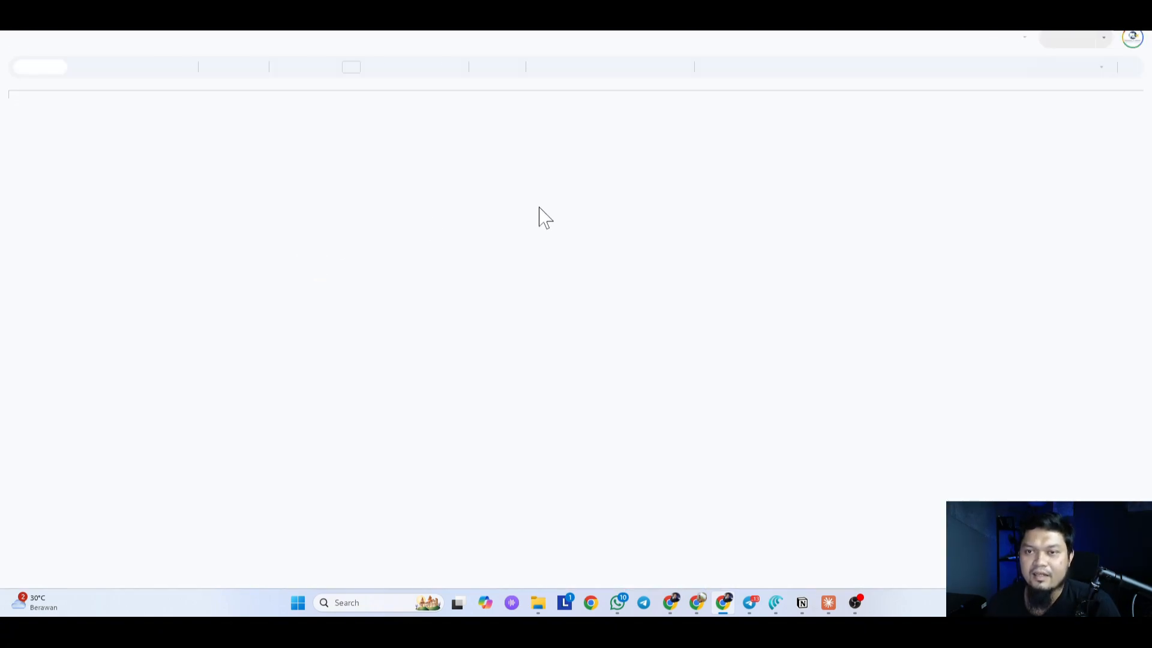
# Step: Scroll through the generated Google Doc to review the full coaching summary, then return to the confirmation page
pyautogui.scroll(-10, 539, 207)
pyautogui.scroll(12, 540, 240)
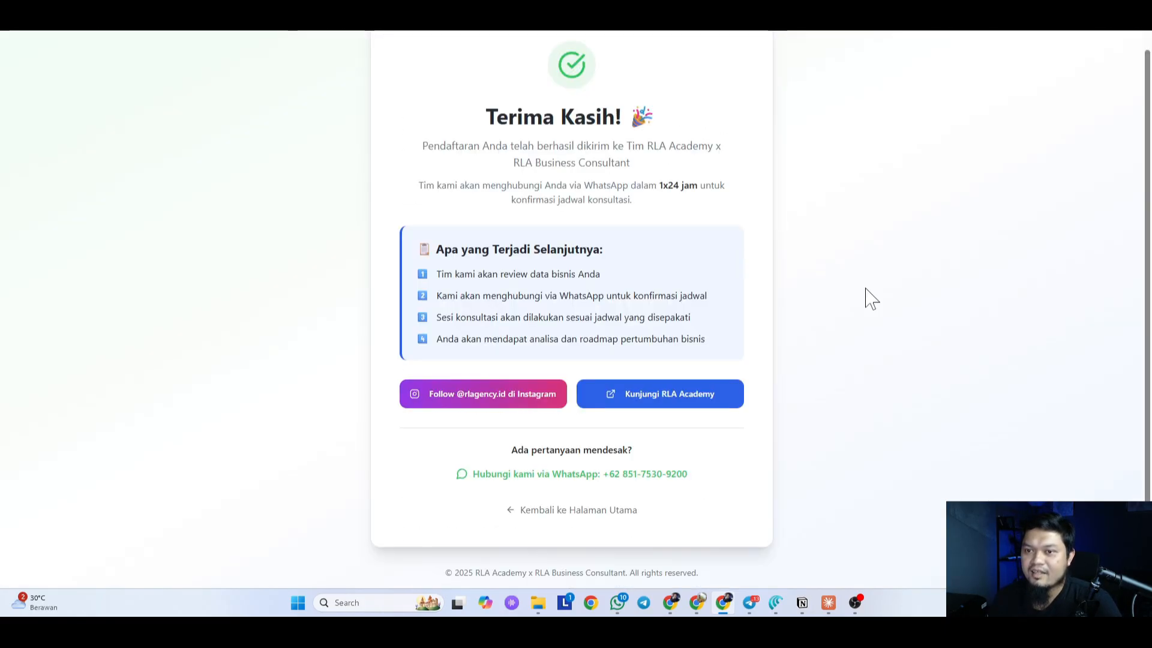
pyautogui.scroll(1, 888, 287)
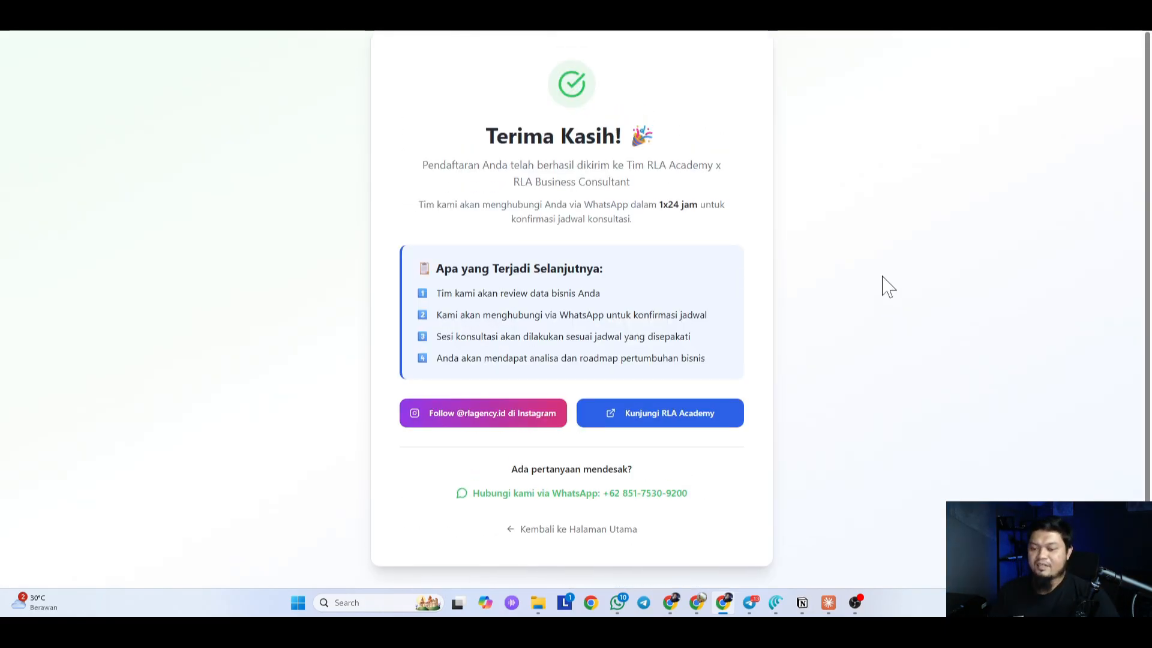